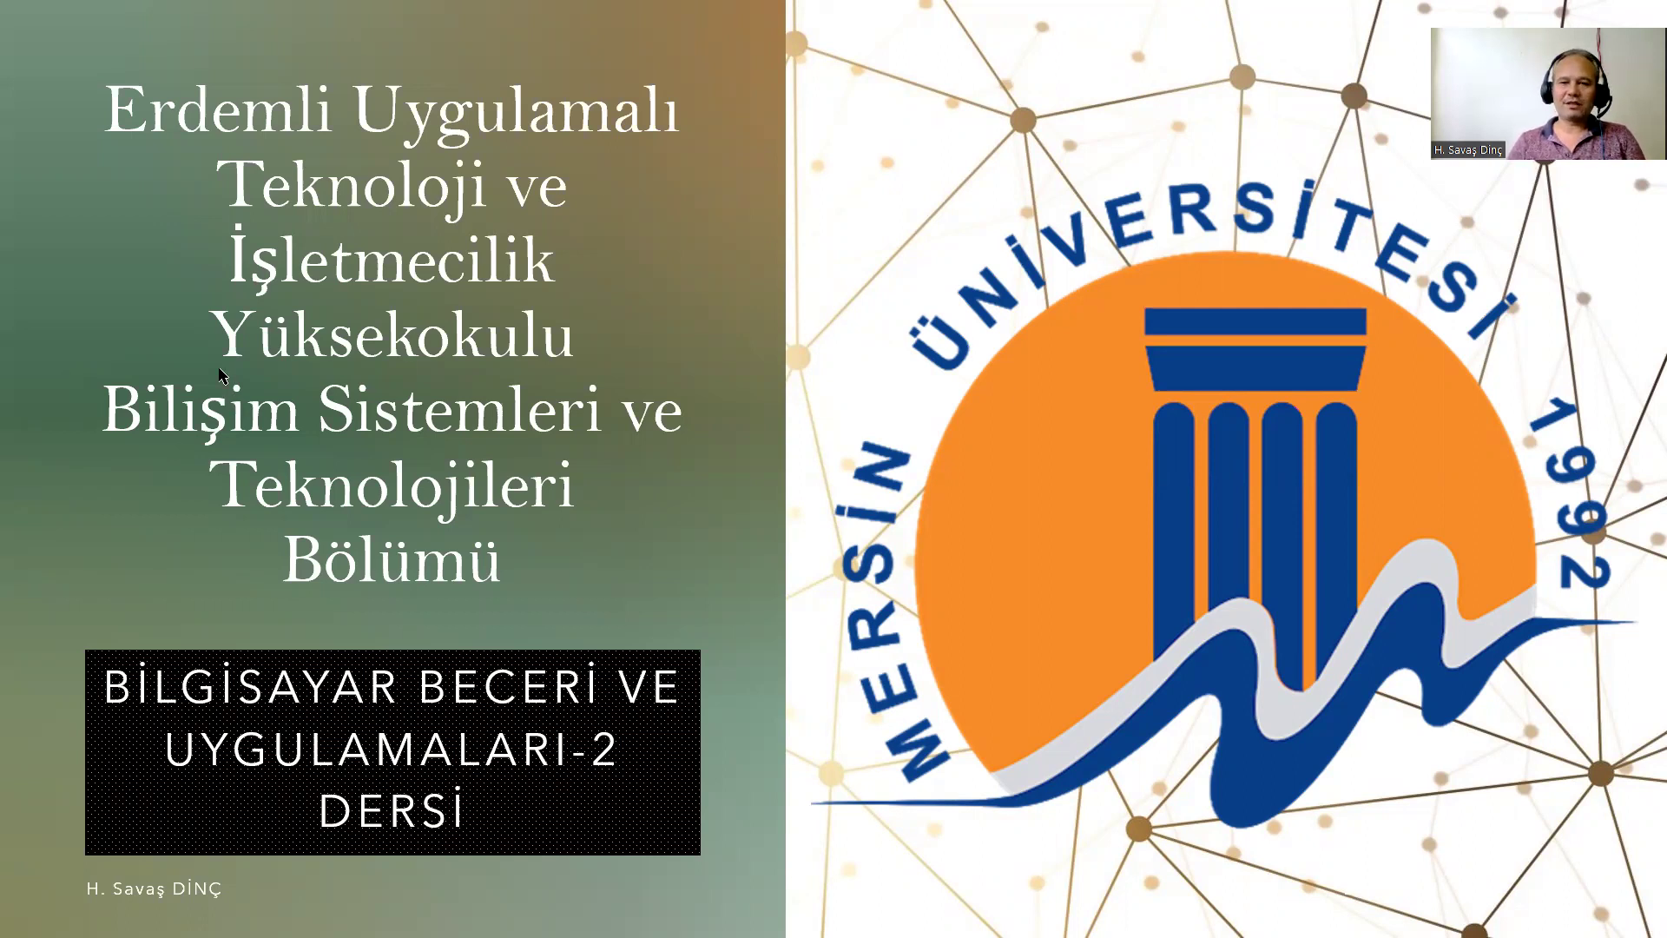
Step: Advance the lecture slideshow past the recap and topics slides to the Slaytlar slide
left_click(233, 359)
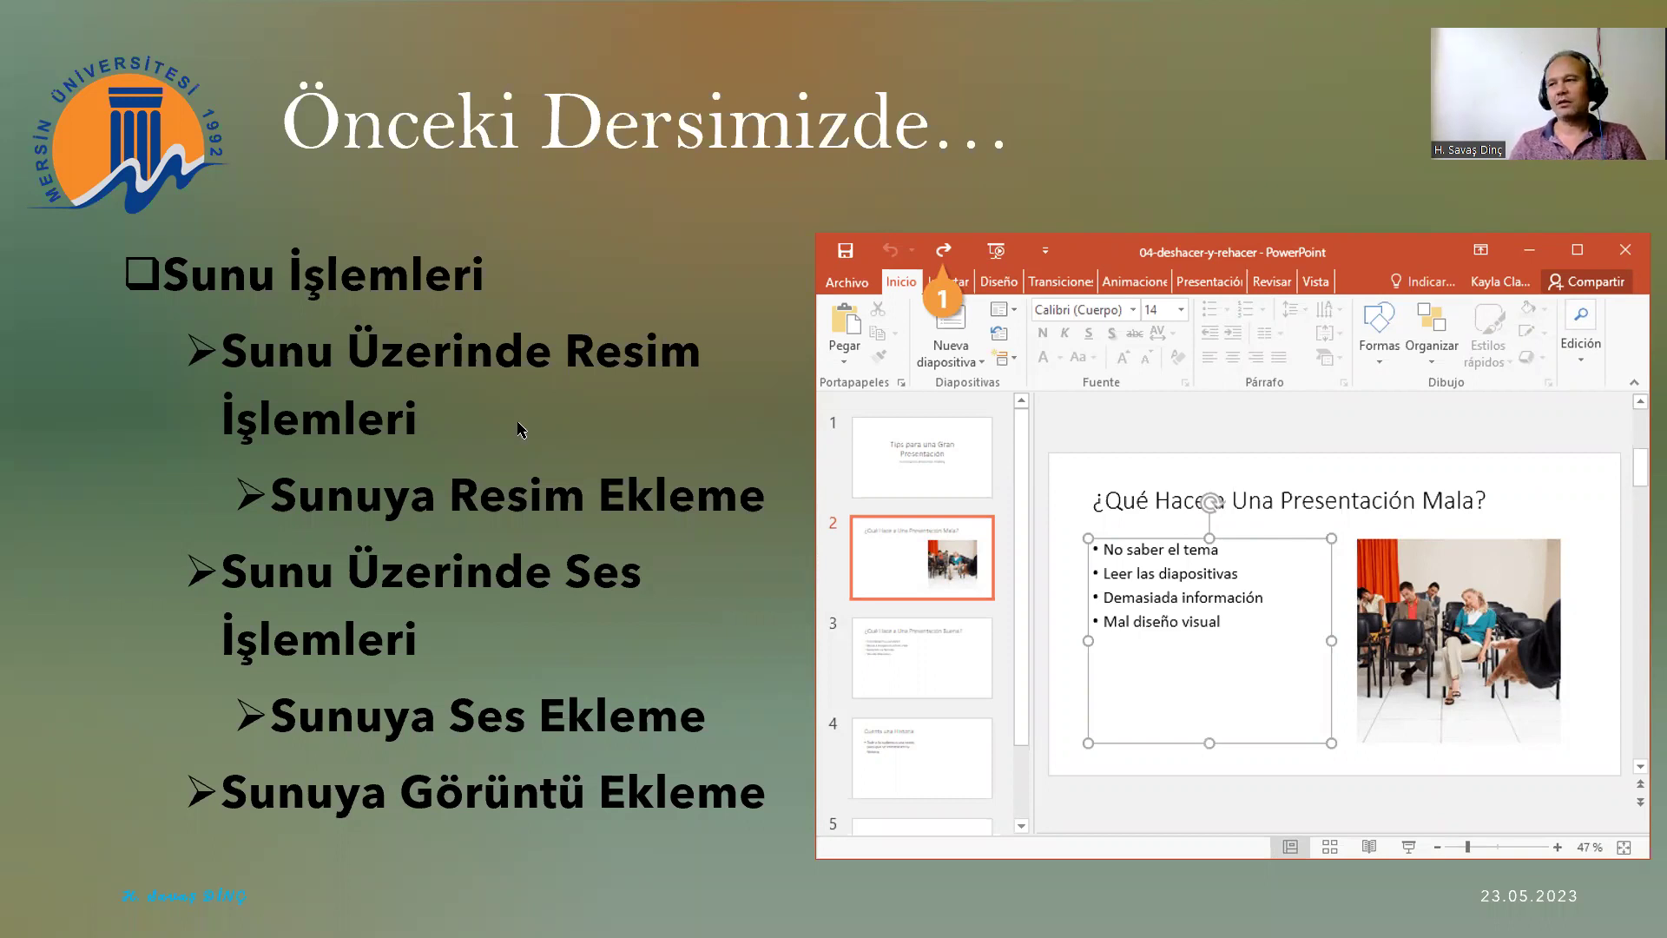
left_click(555, 408)
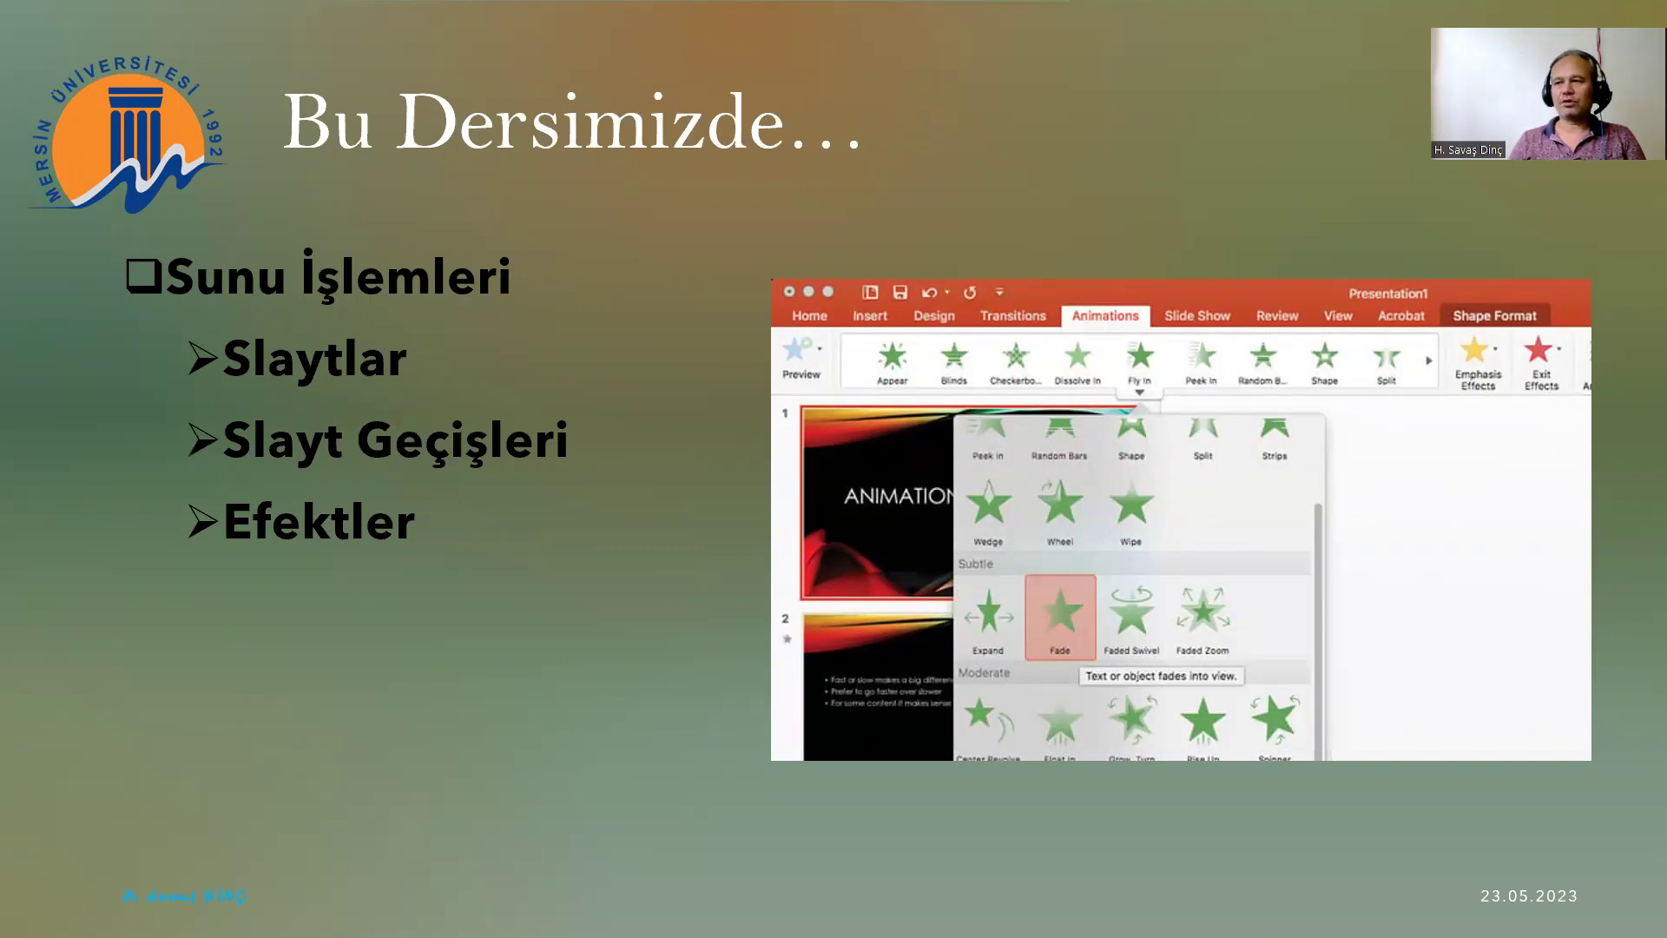
left_click(545, 466)
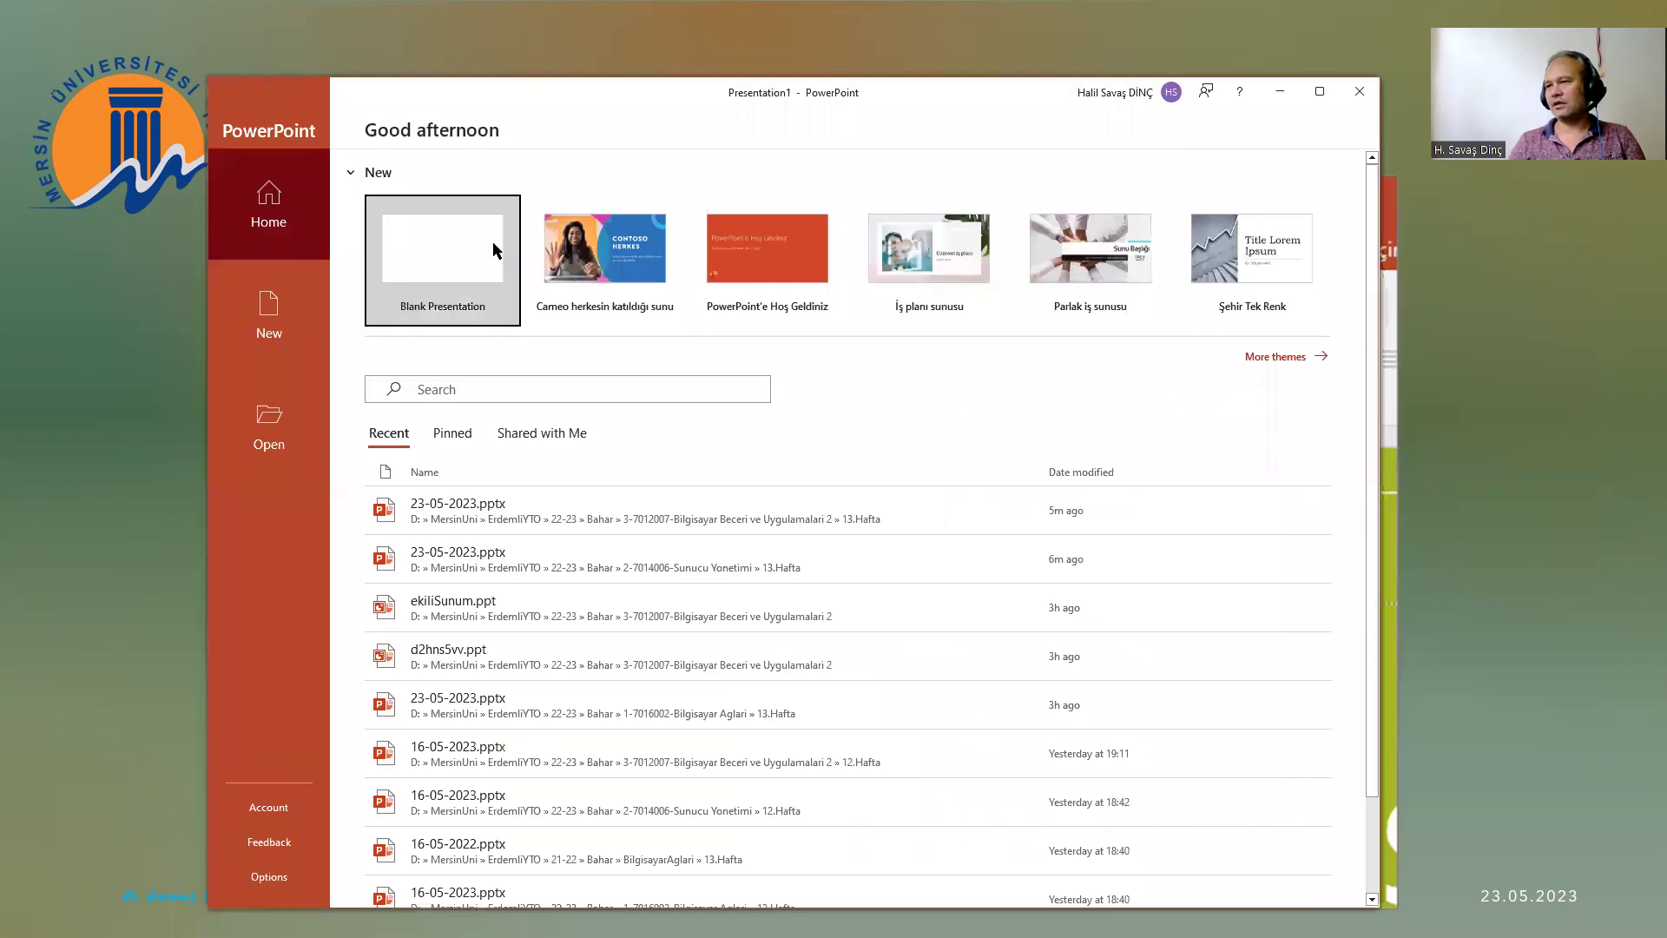
Step: Create a blank presentation, browse its Designer ideas, and place the cursor in the title placeholder
left_click(483, 256)
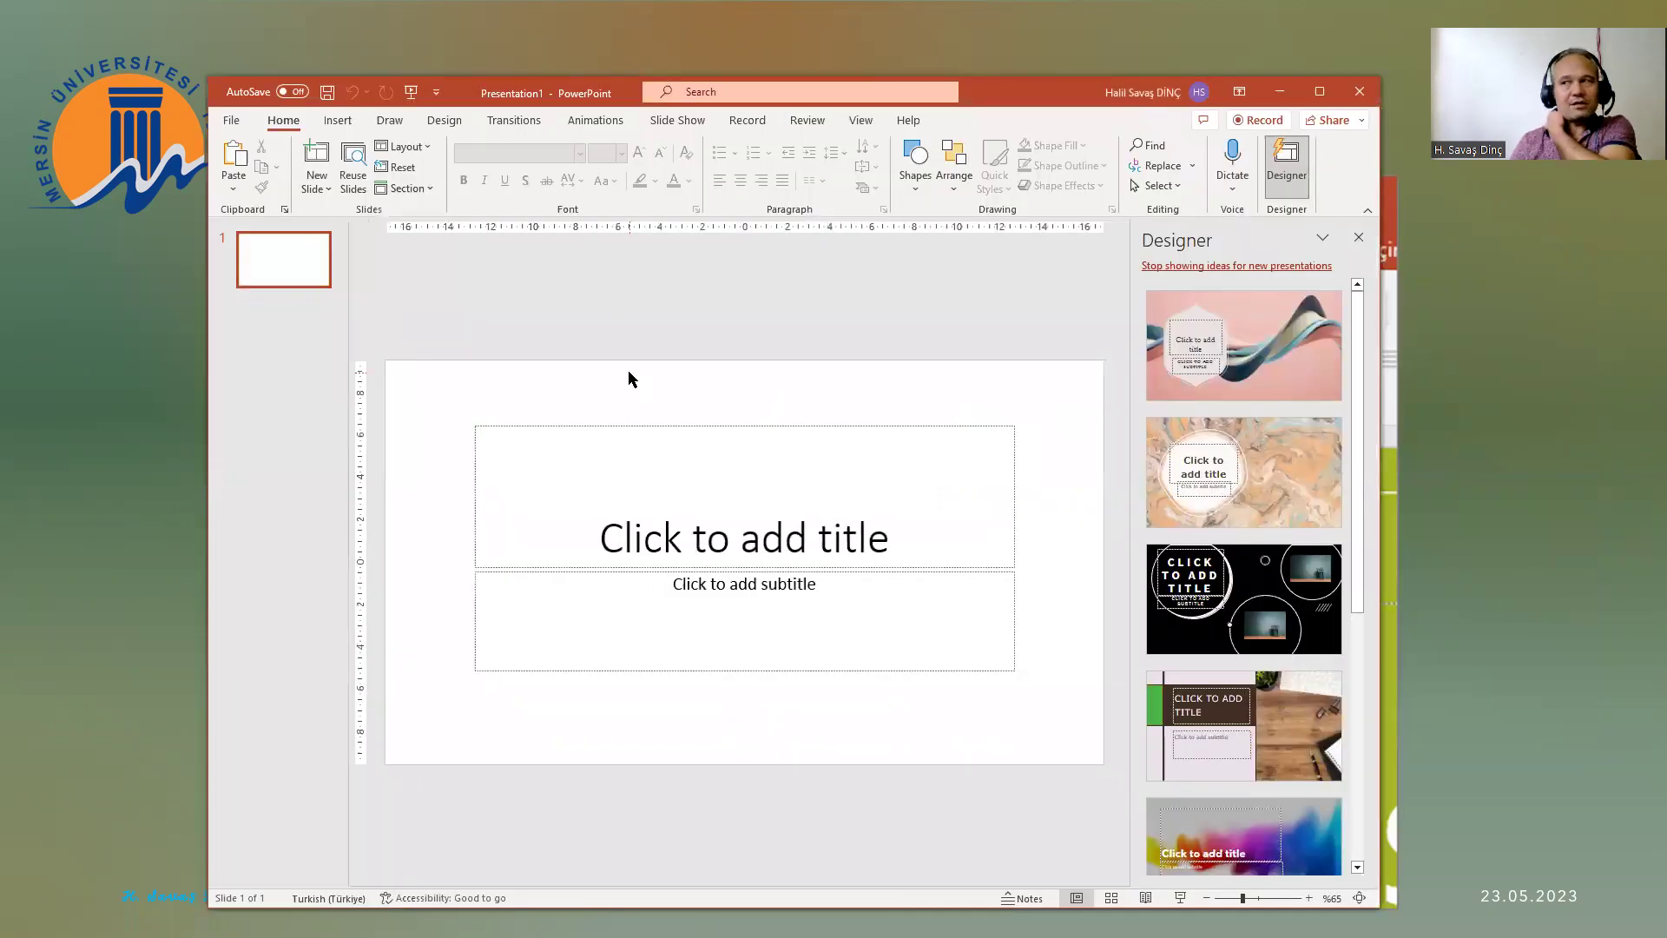
left_click(445, 123)
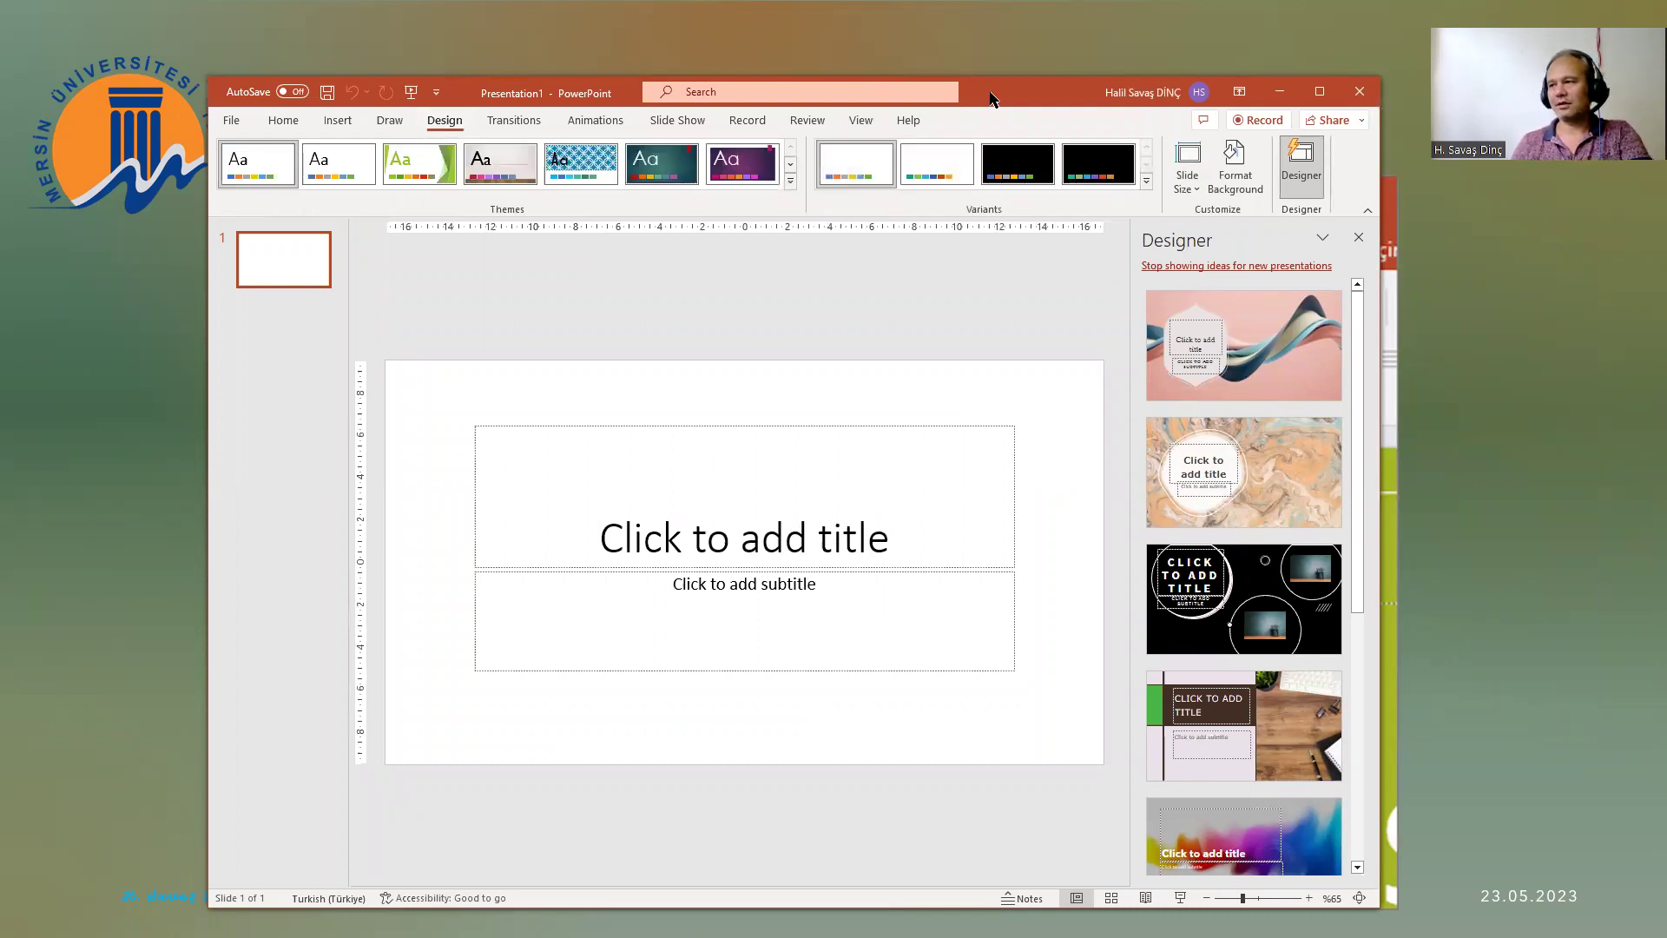
left_click_drag(990, 99, 976, 97)
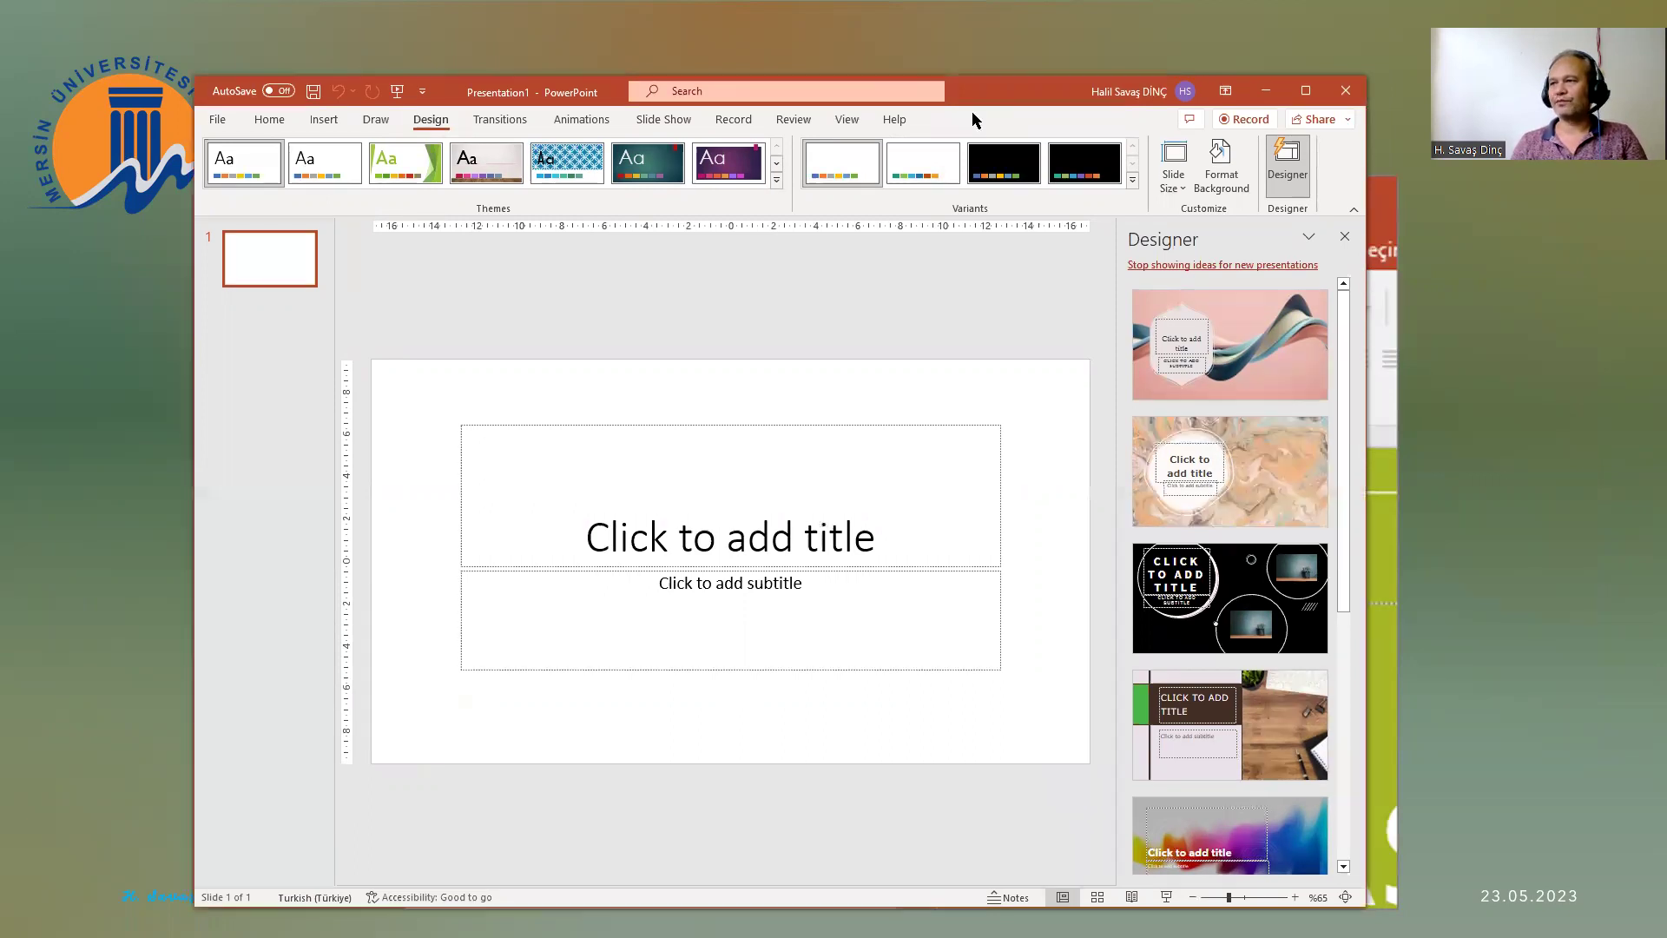
left_click_drag(1344, 336, 1334, 567)
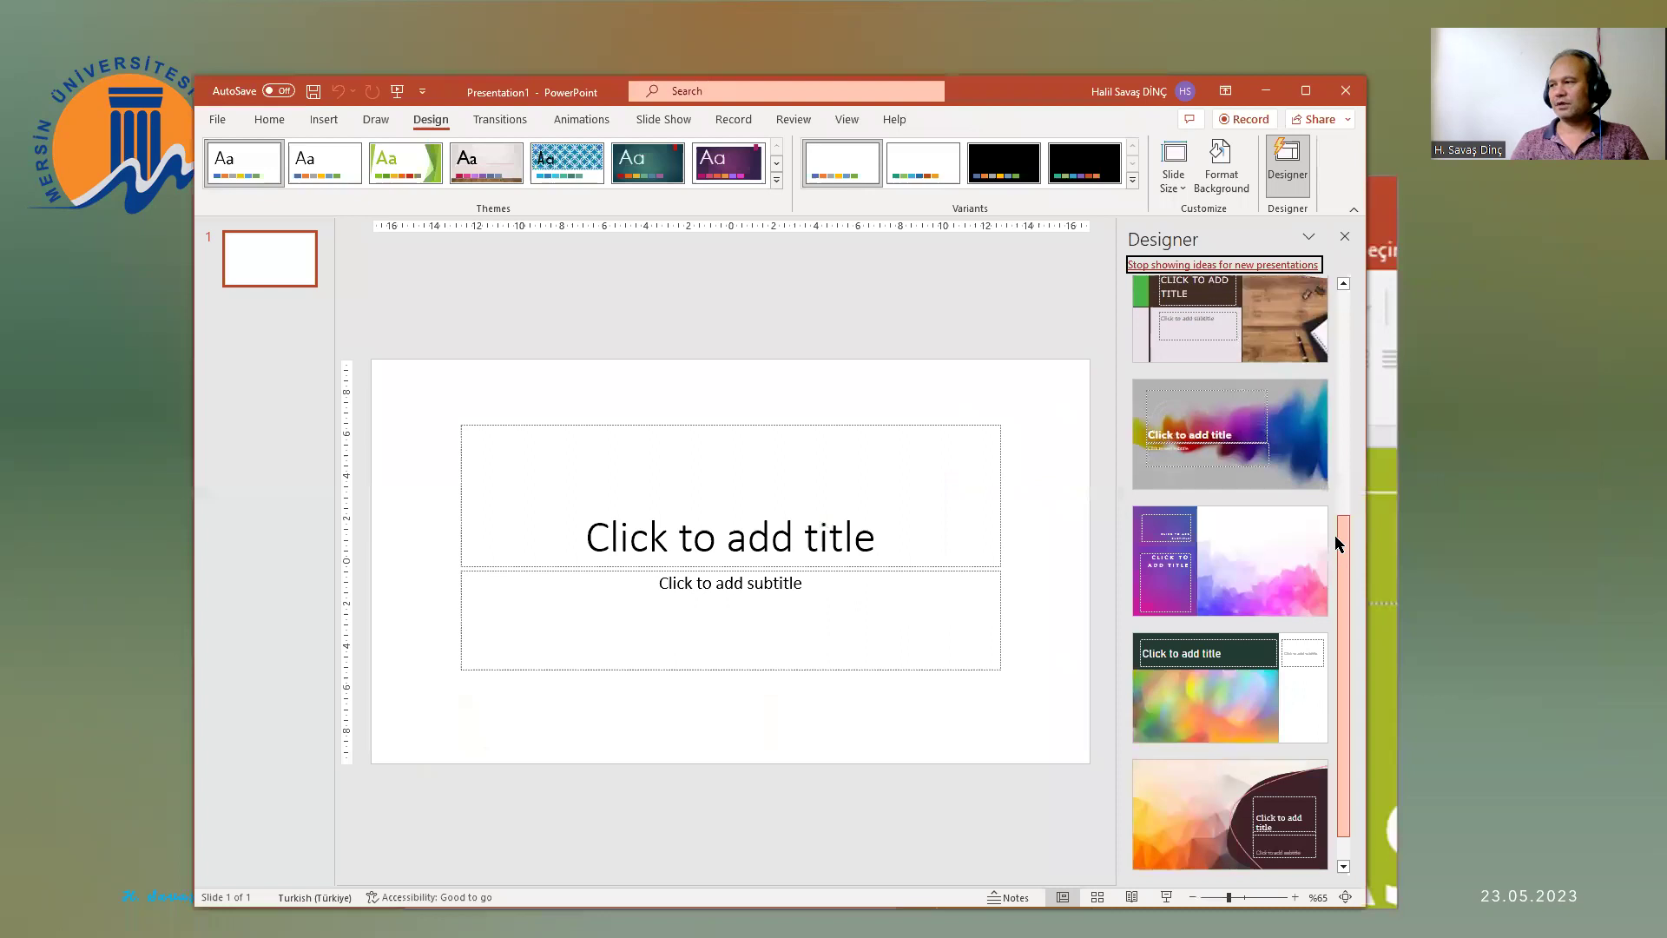
left_click_drag(1334, 567, 1338, 310)
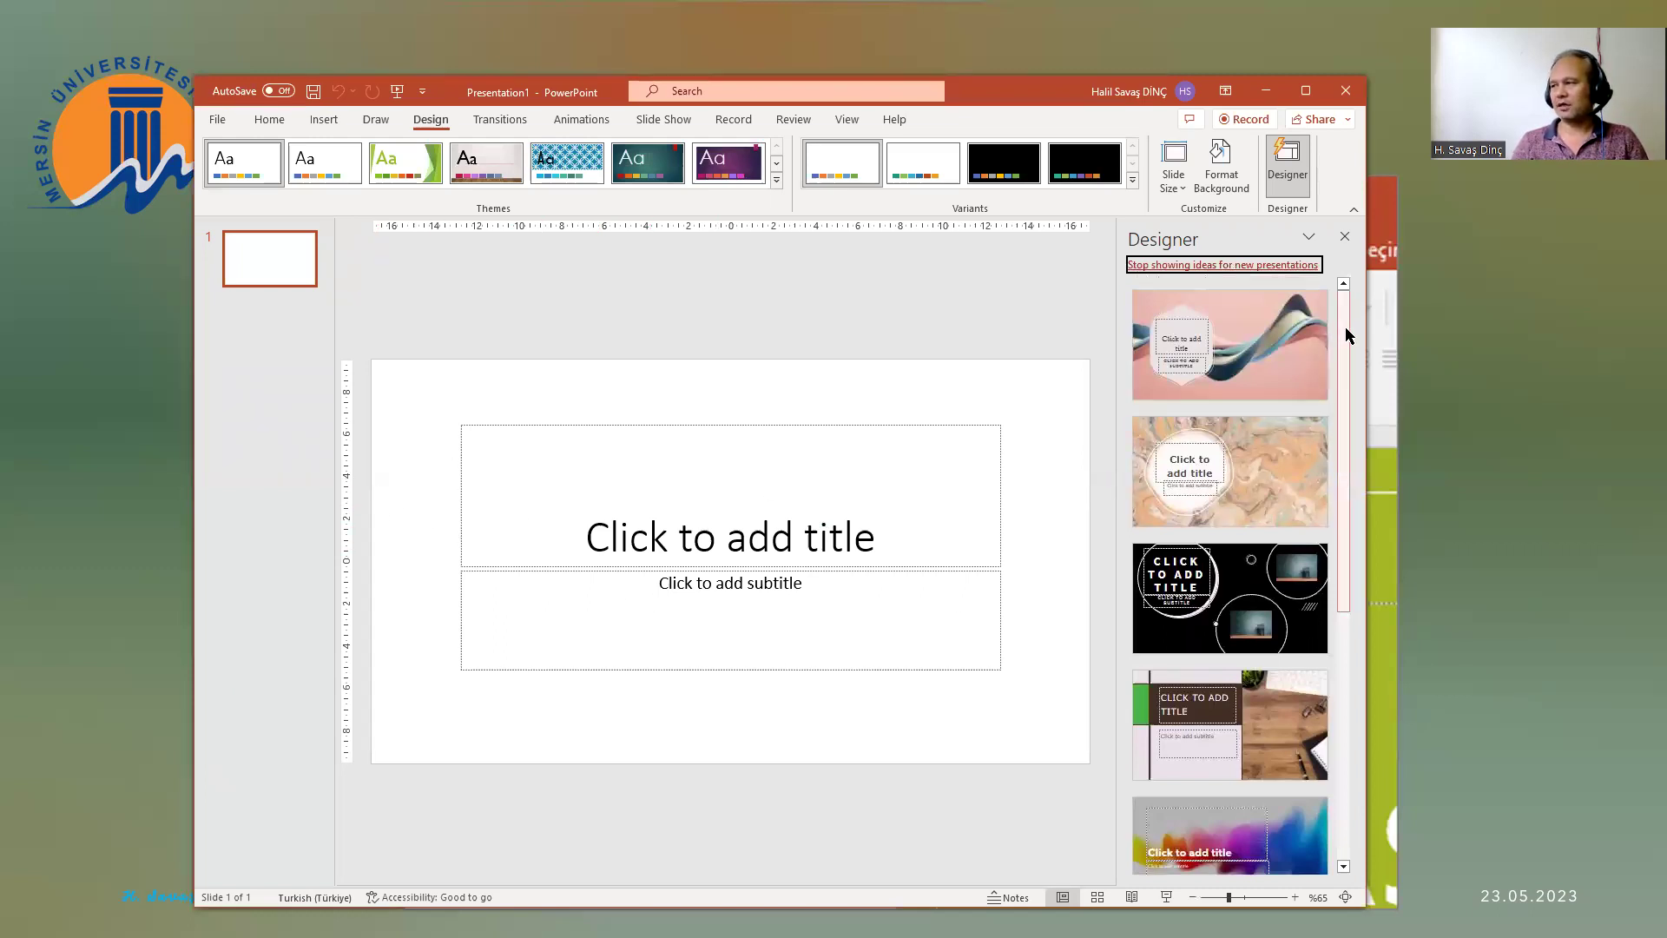
left_click_drag(1341, 335, 1338, 610)
scroll(1331, 487, "up", 5)
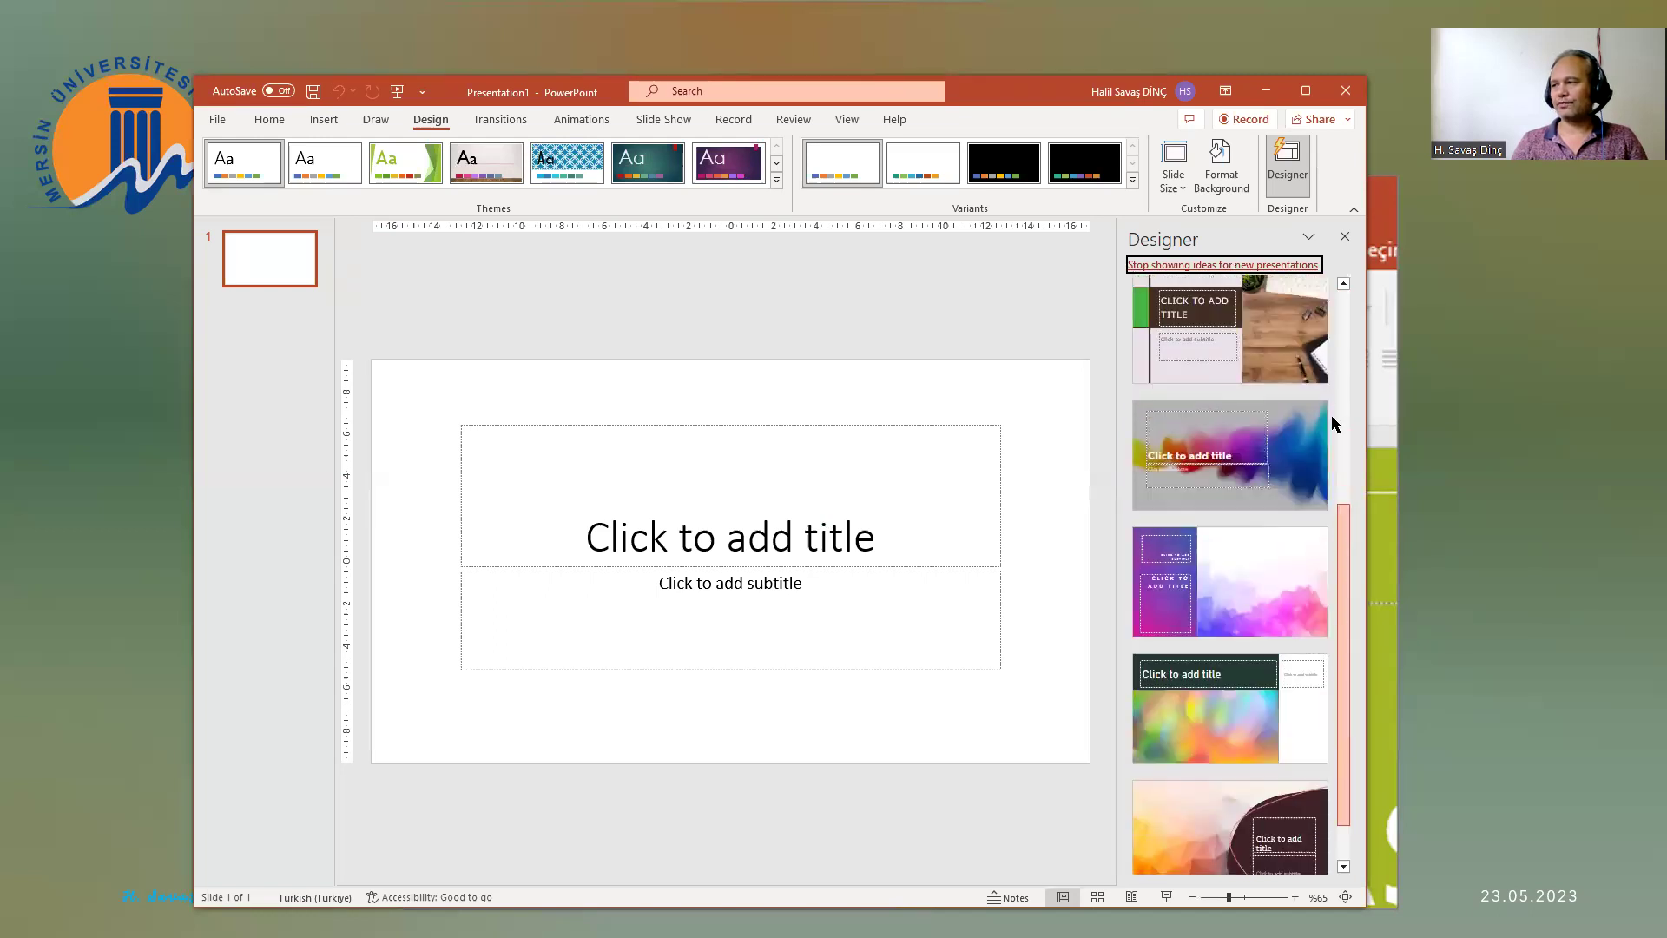
left_click(660, 529)
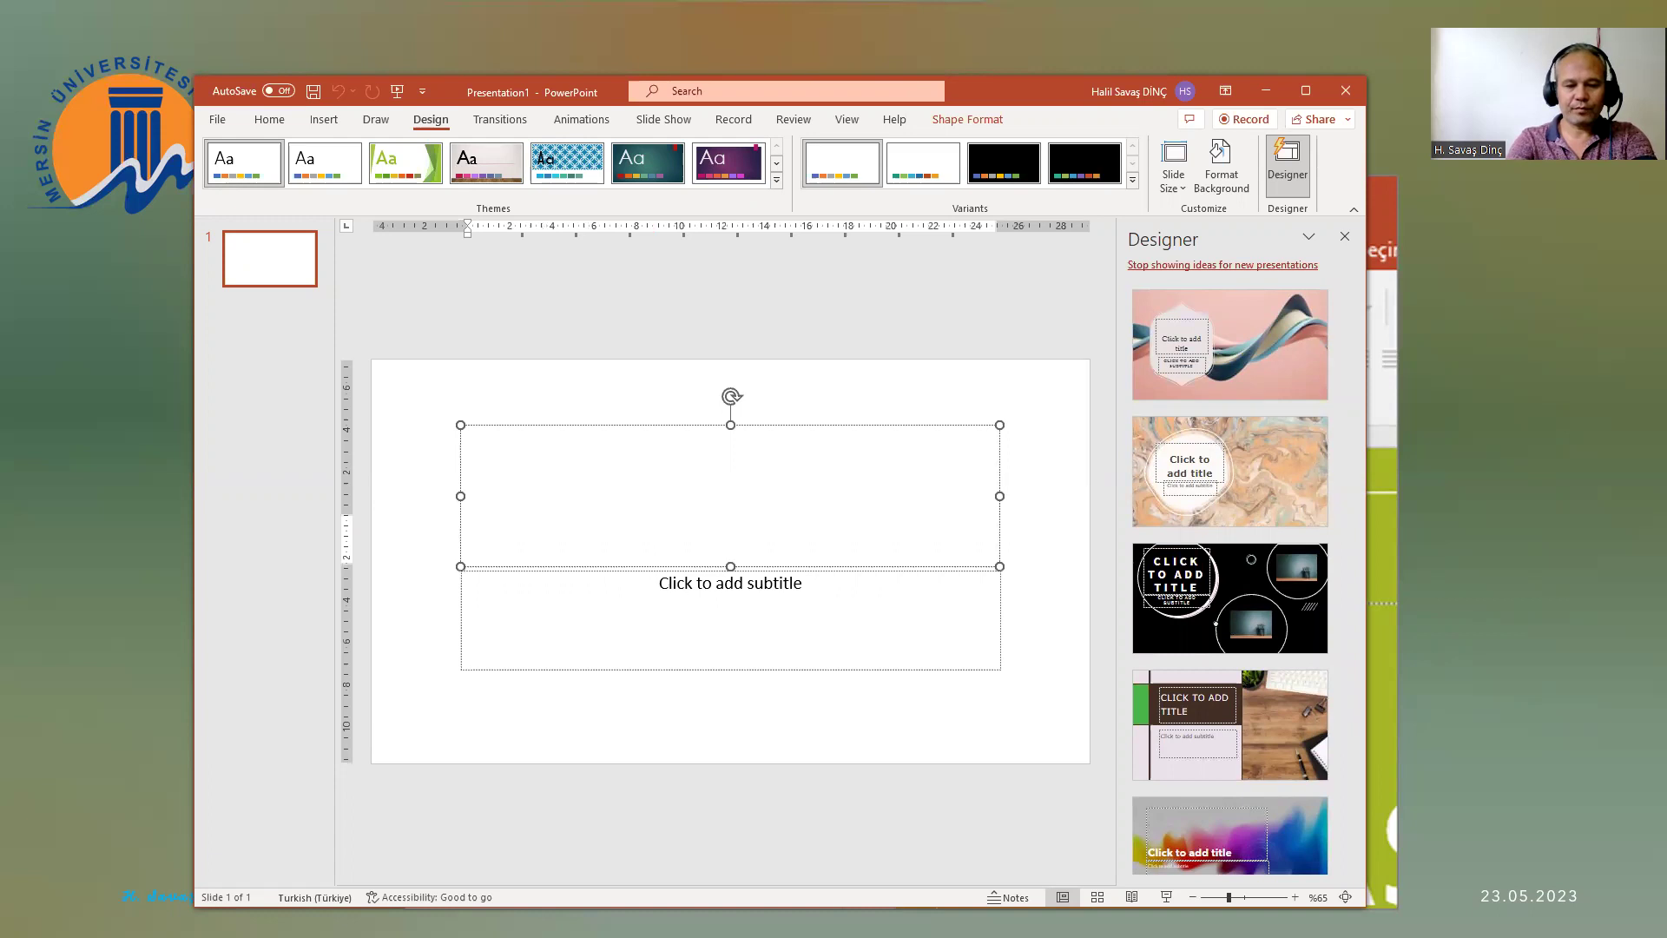
Step: Type 'Bilgisayar Beceri Uygulamaları 2' as the title, then select it and cut it out
type("Bilgisayar ")
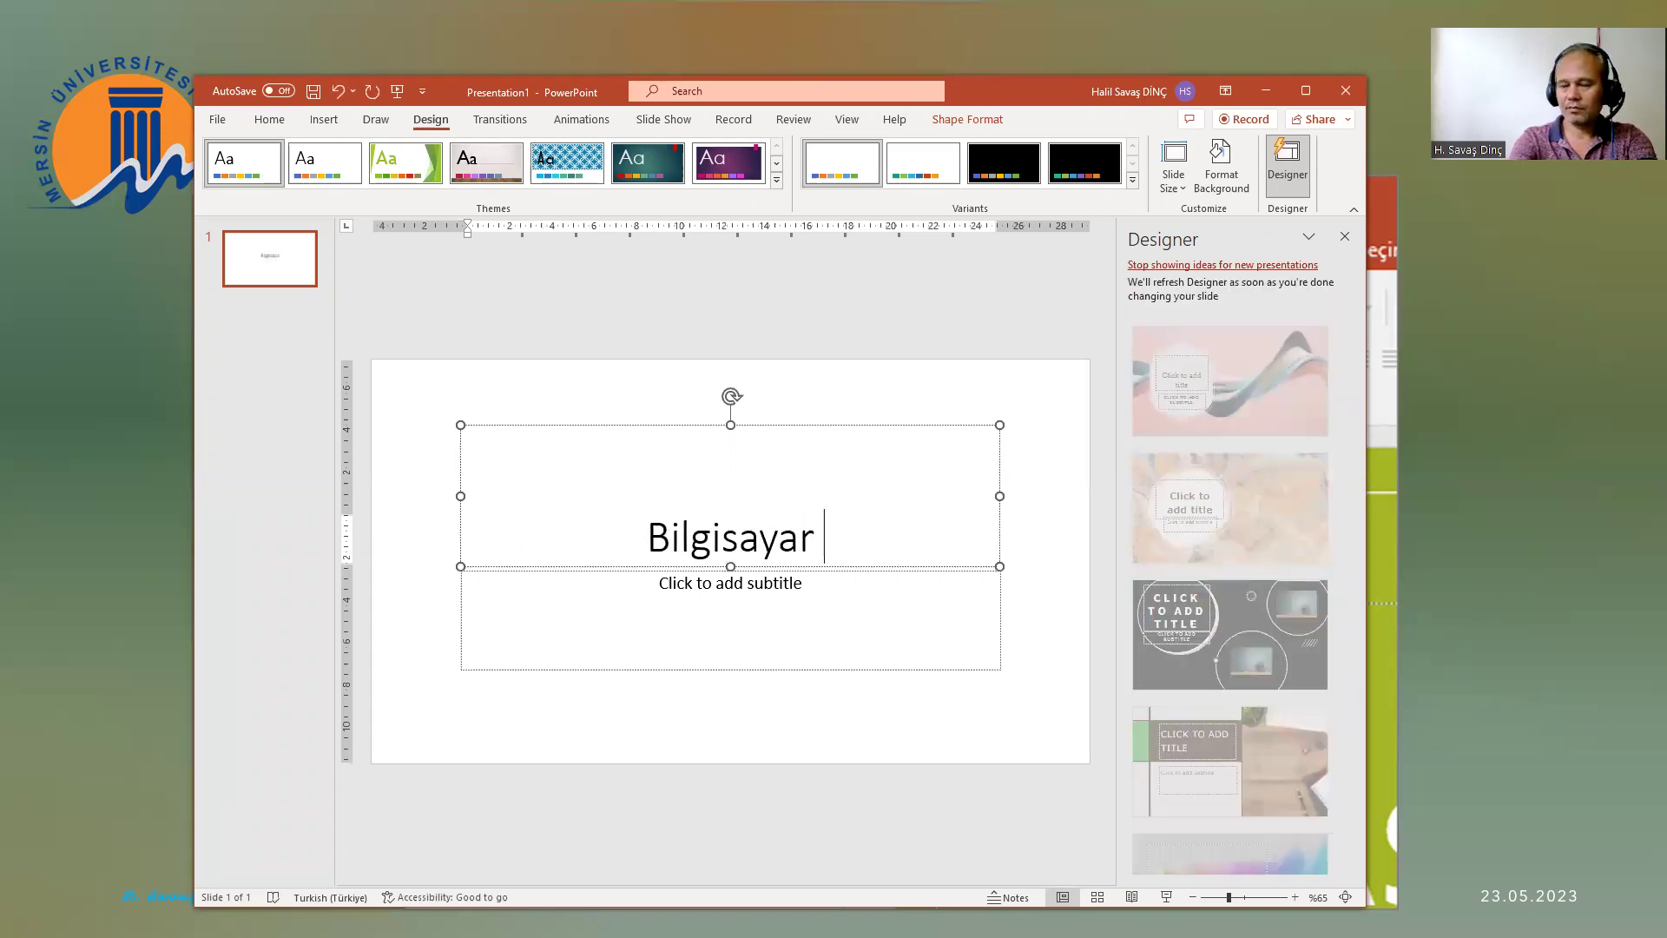
type("Beceri Uygulamal")
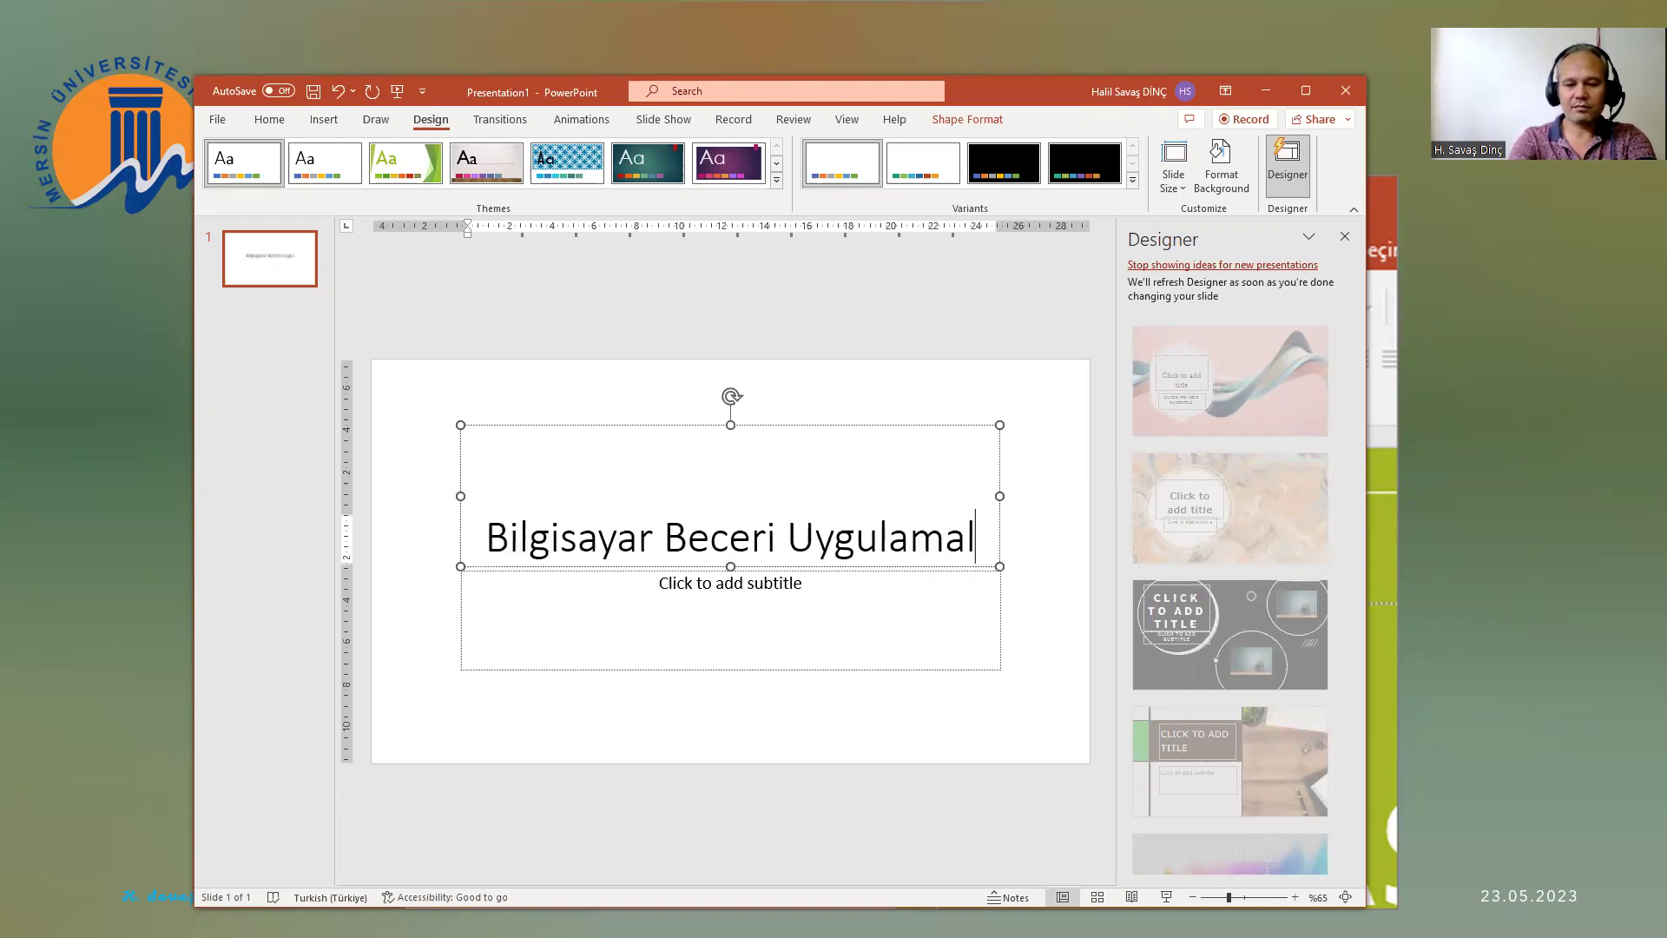
type("arı 2")
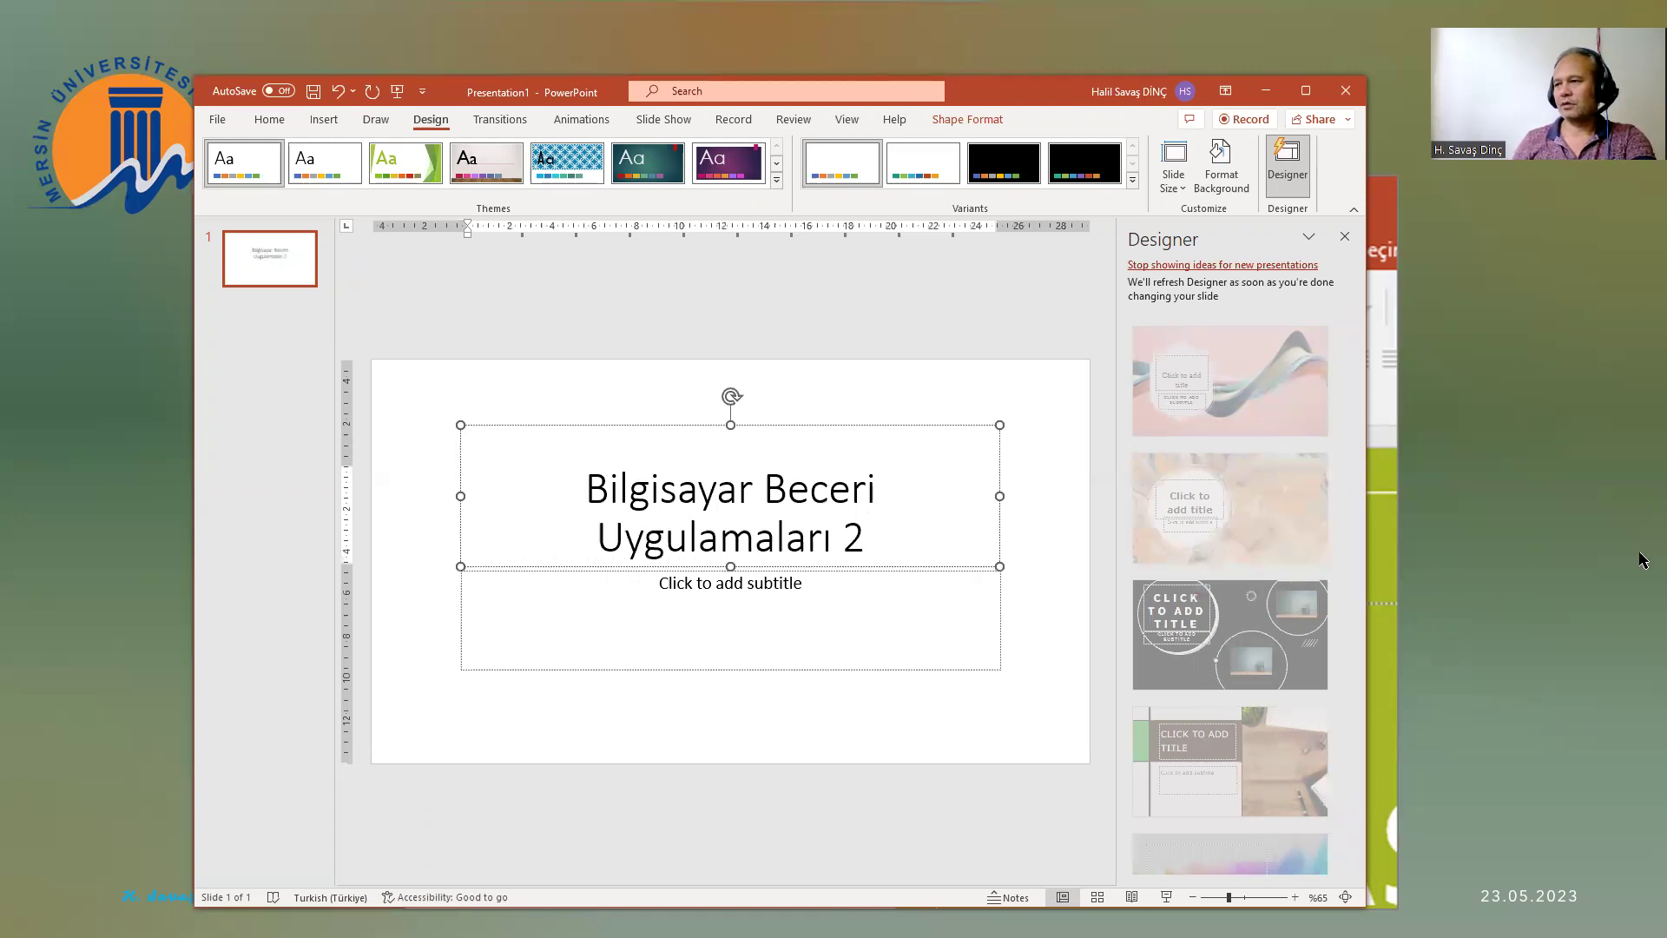
triple_click(565, 487)
key("ctrl+c")
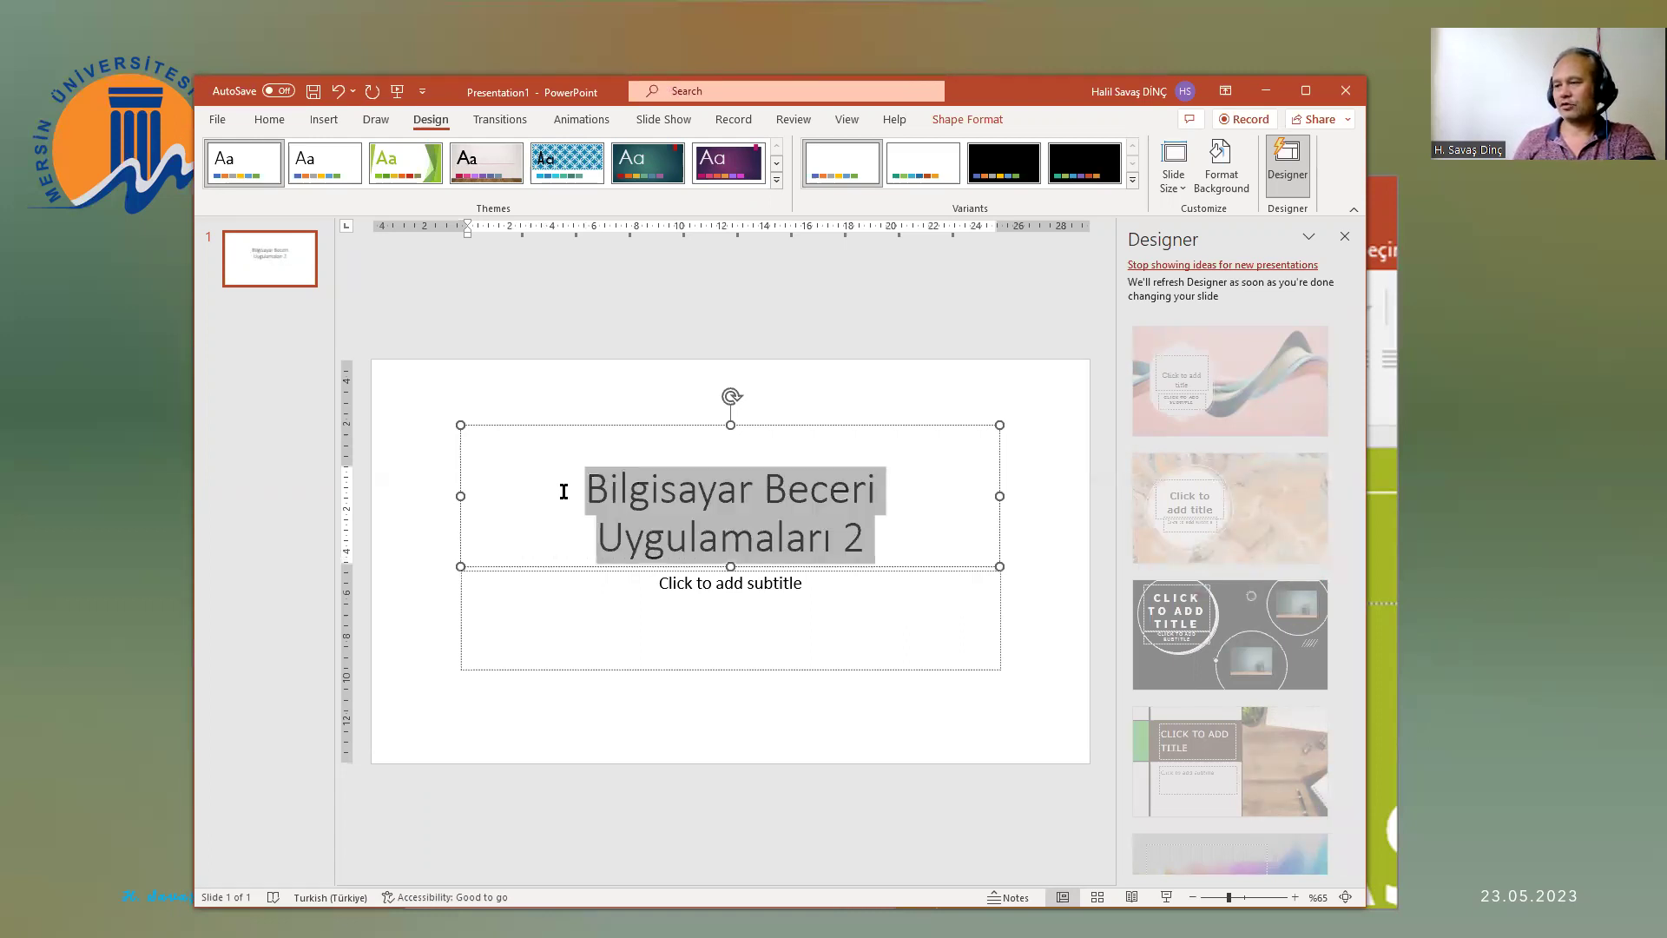
key("Delete")
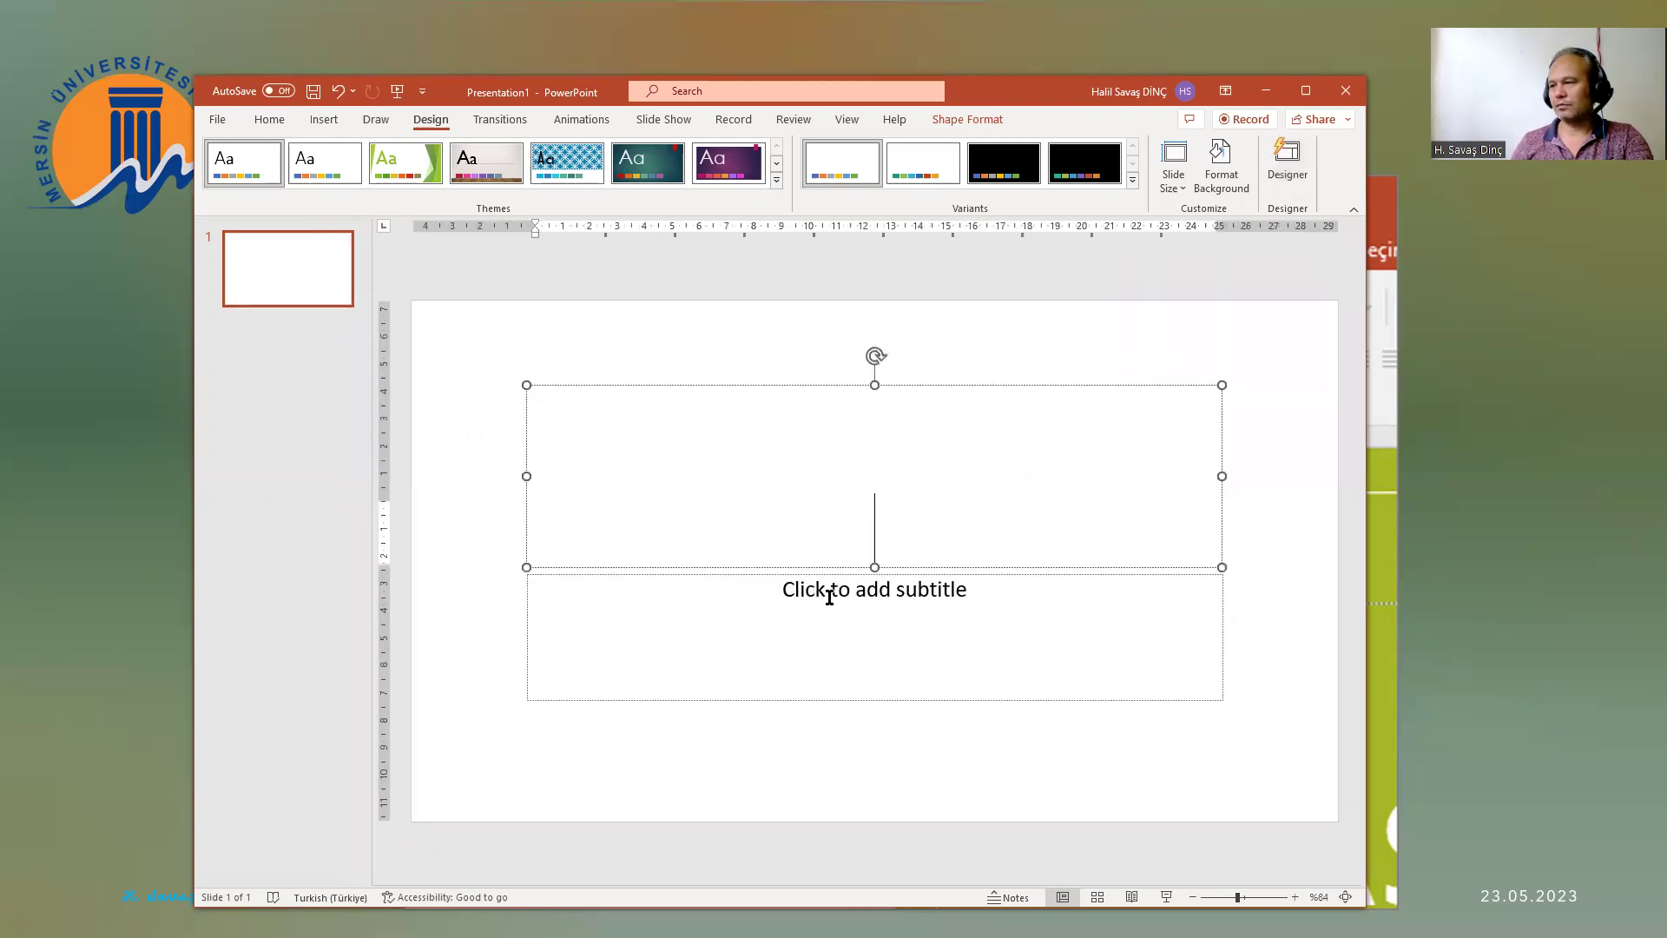
Step: Paste the course name into the subtitle and title the slide 'Mersin Üniversitesi'
left_click(835, 601)
key("ctrl+v")
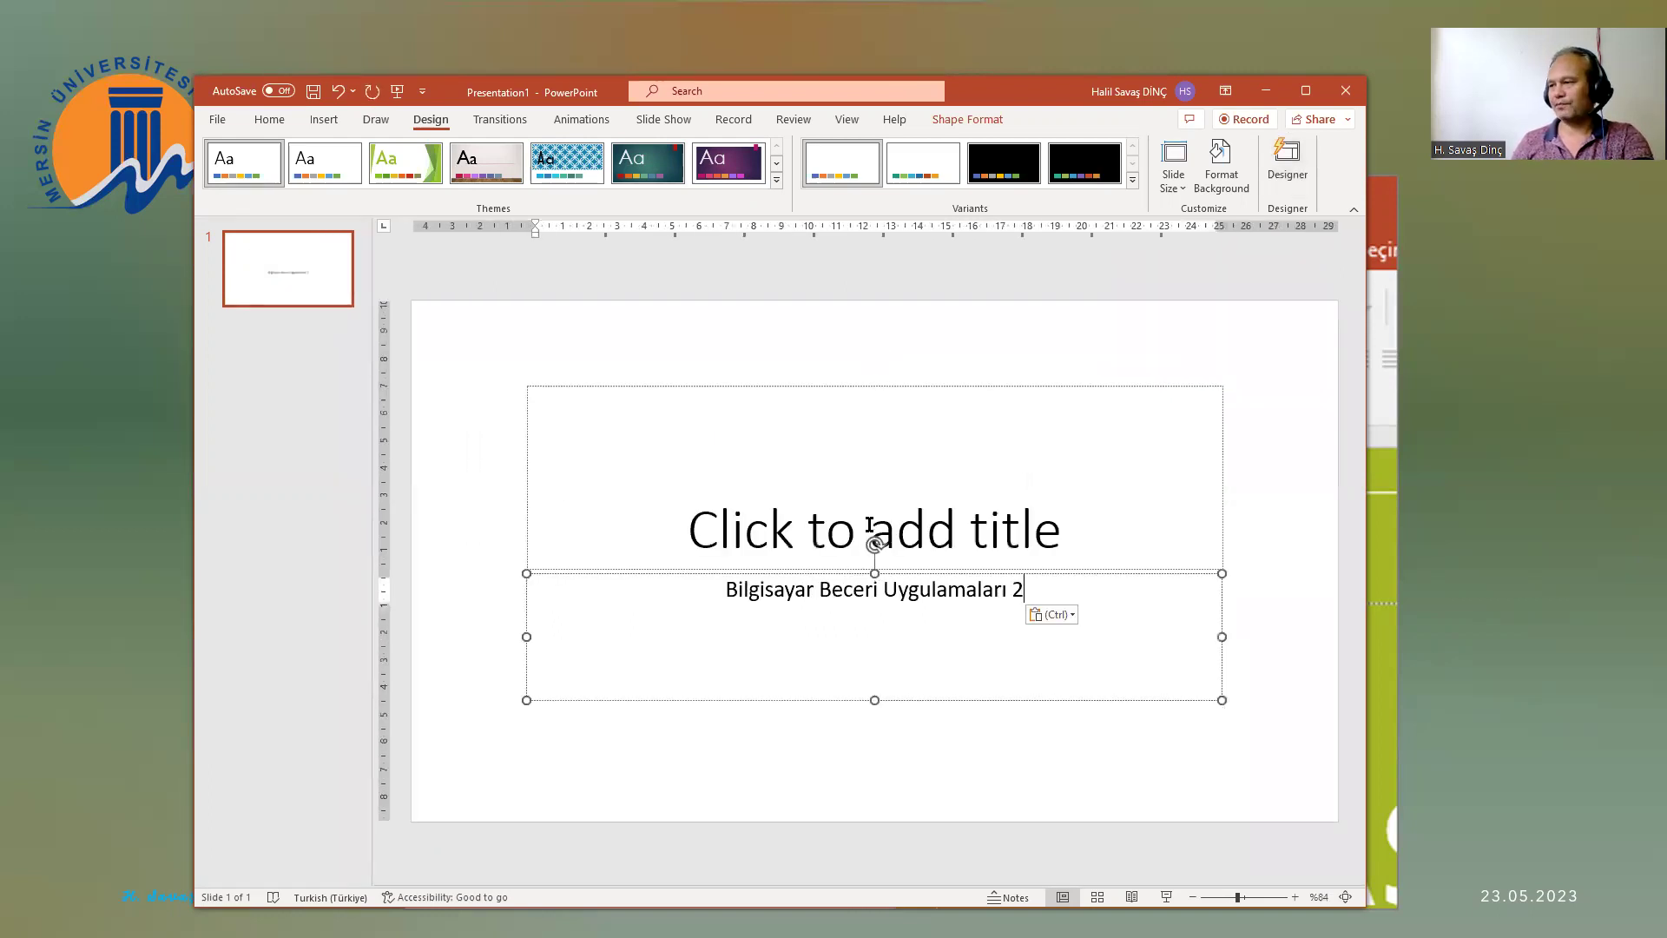
left_click(869, 524)
type("Mersin Üniversitesi")
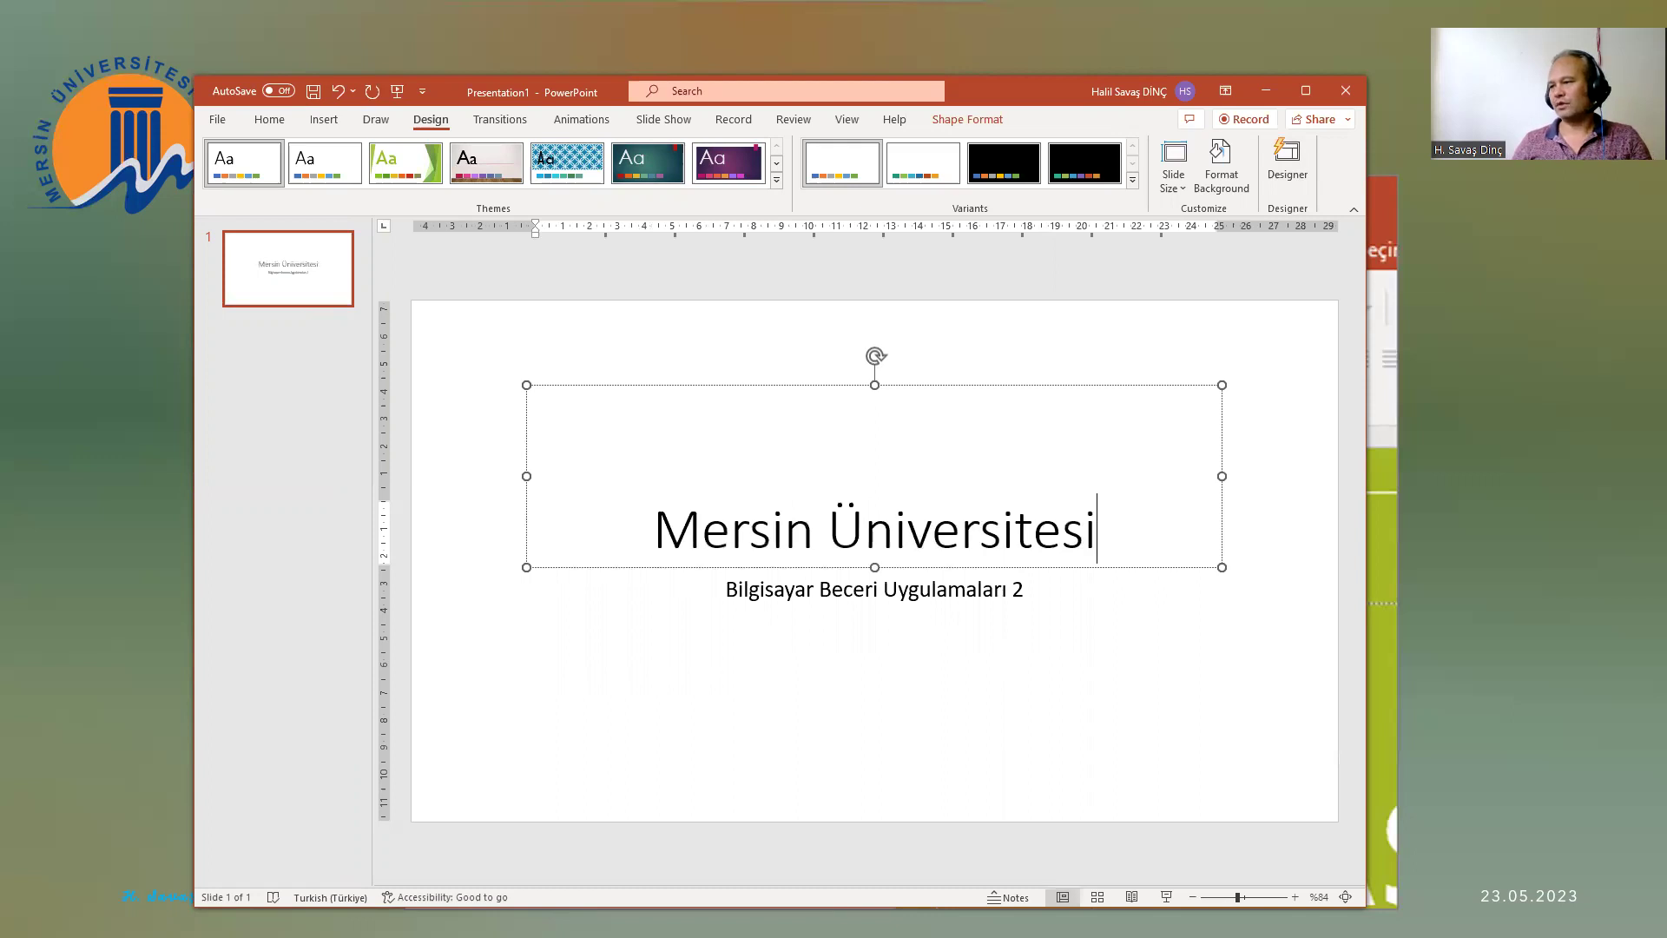
left_click(1112, 666)
left_click(1087, 525)
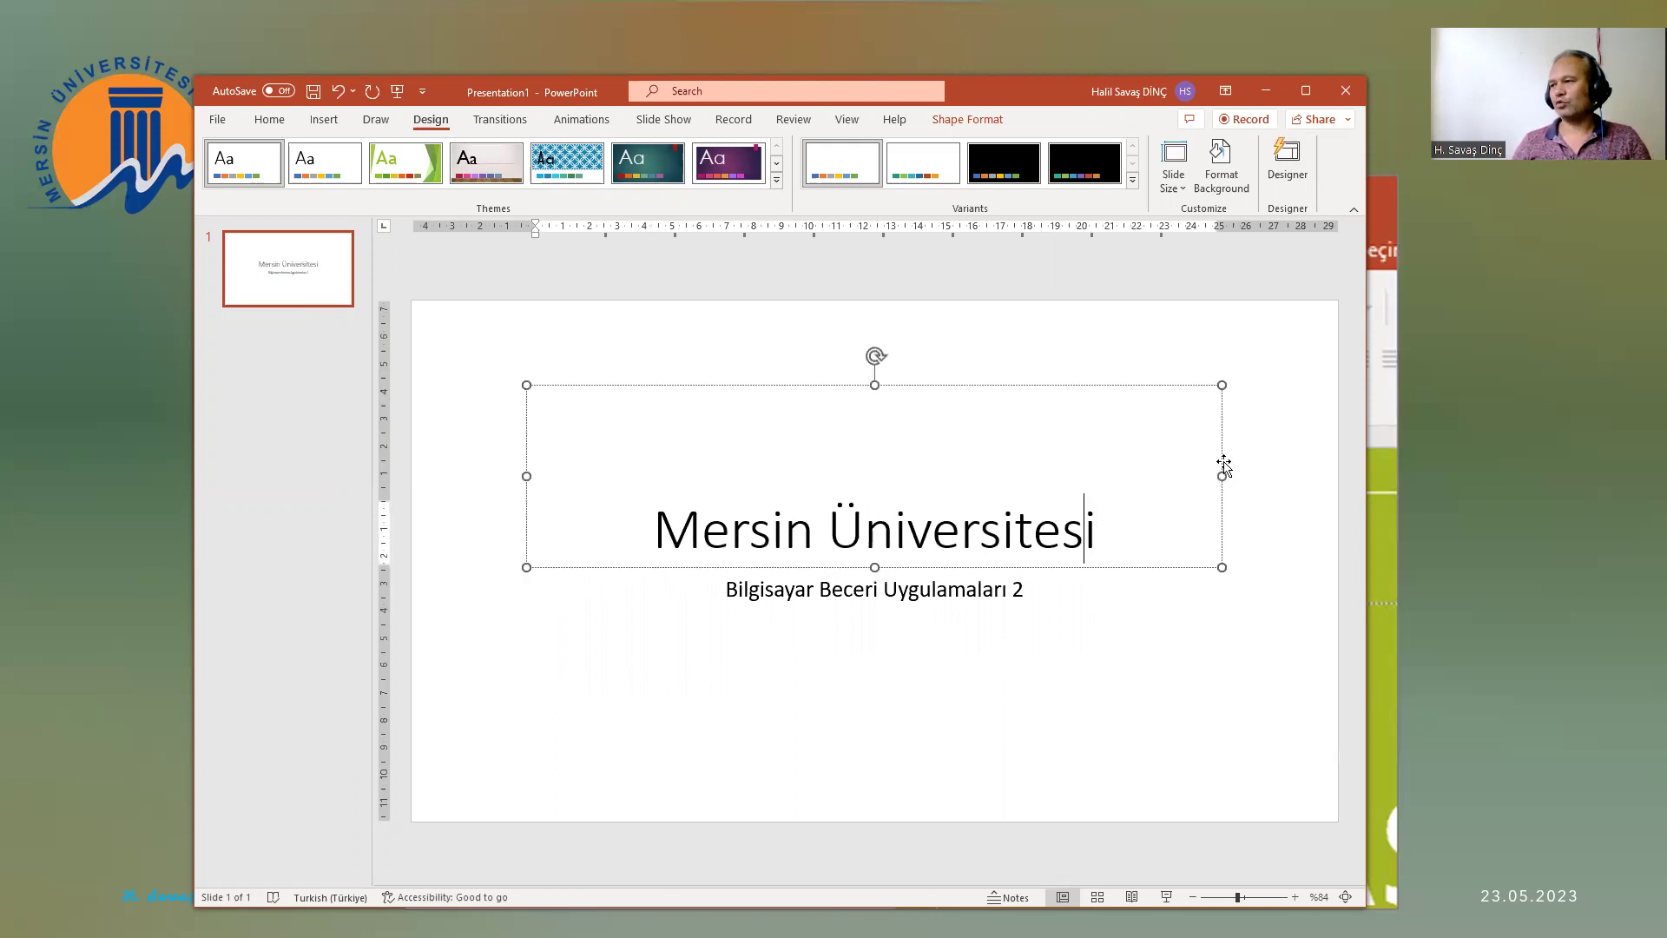
left_click(1261, 462)
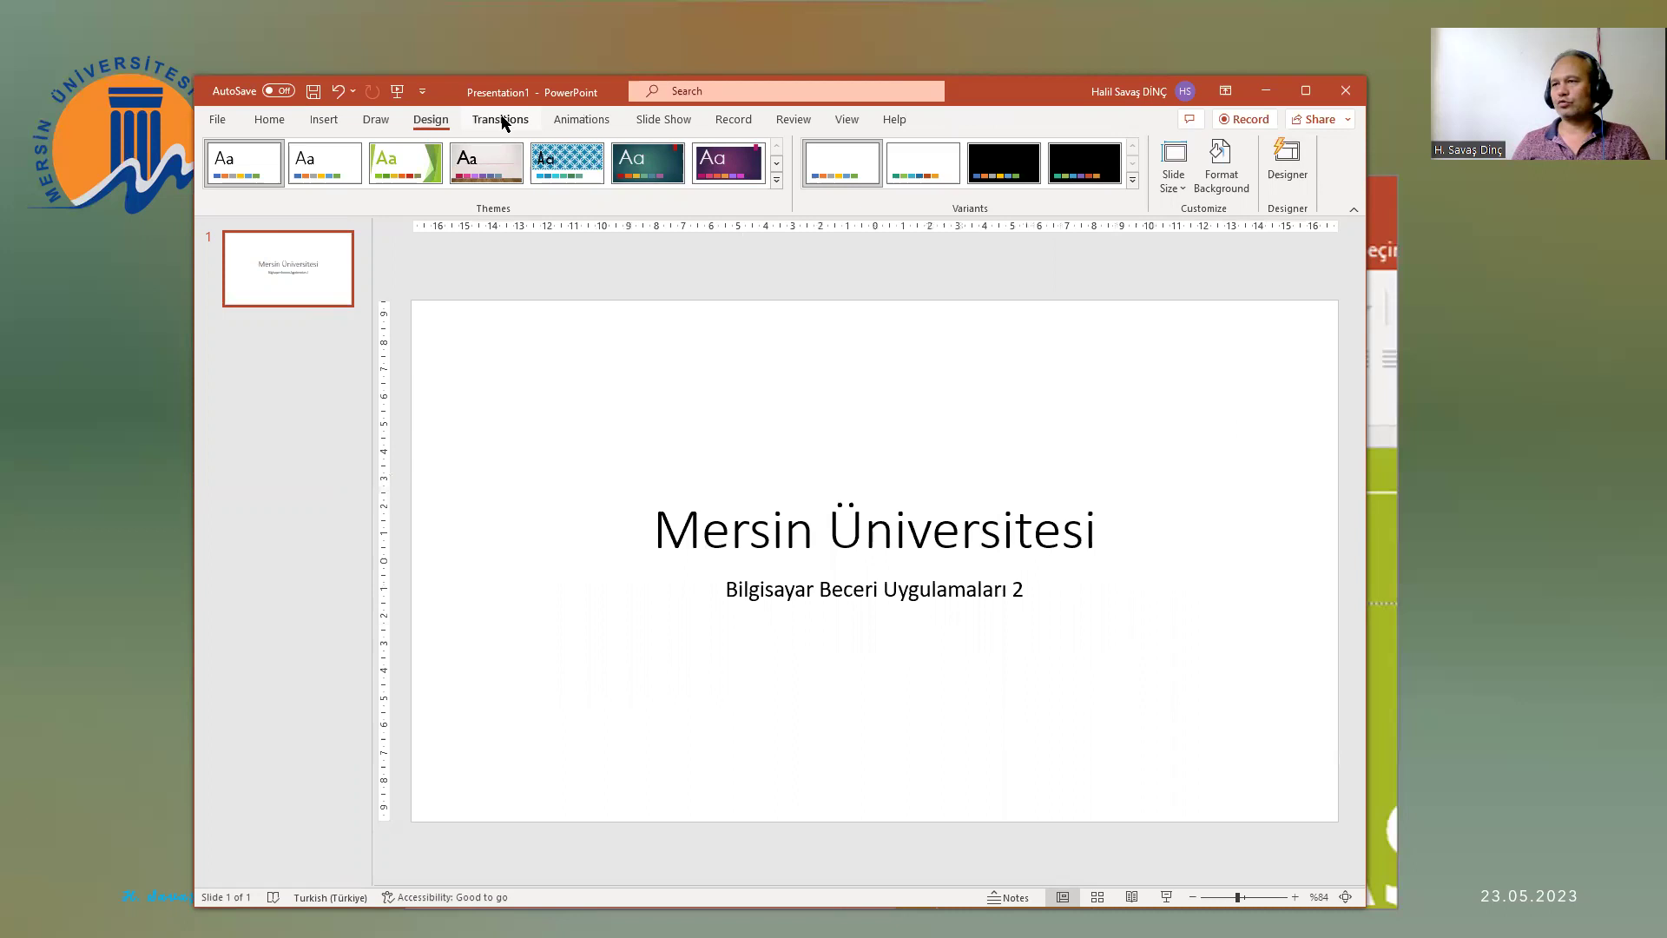
Step: Preview the purple dotted-circle, grey geometric and striped Designer ideas, then apply the pale pink circle design
left_click(1287, 165)
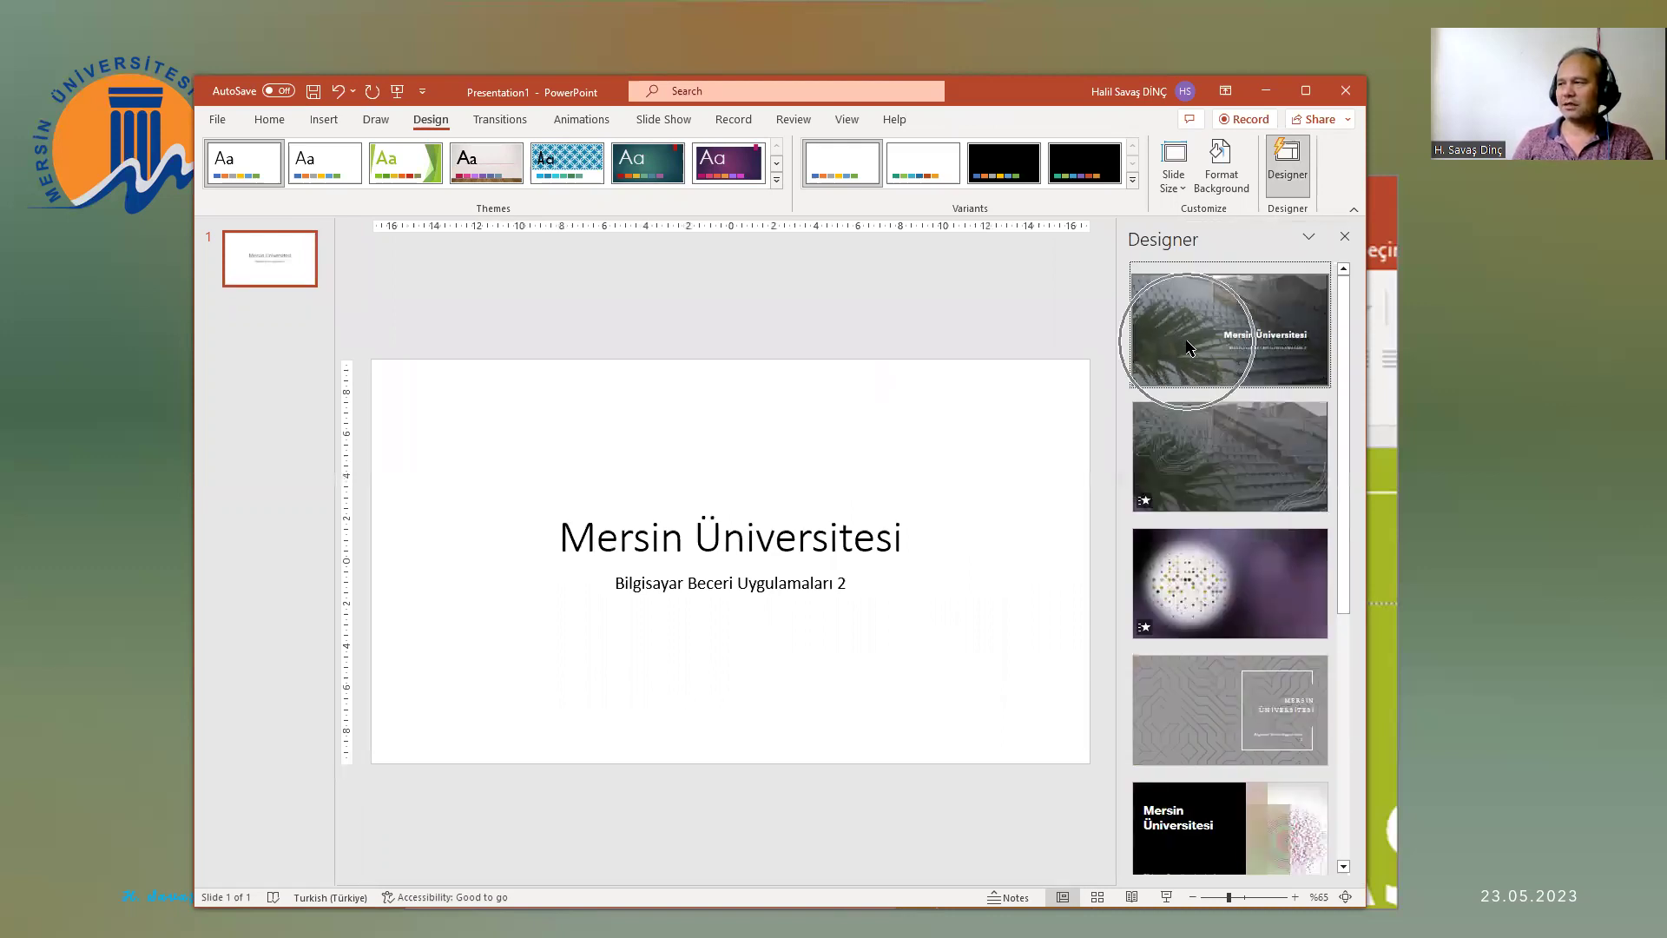
left_click_drag(1345, 333, 1341, 426)
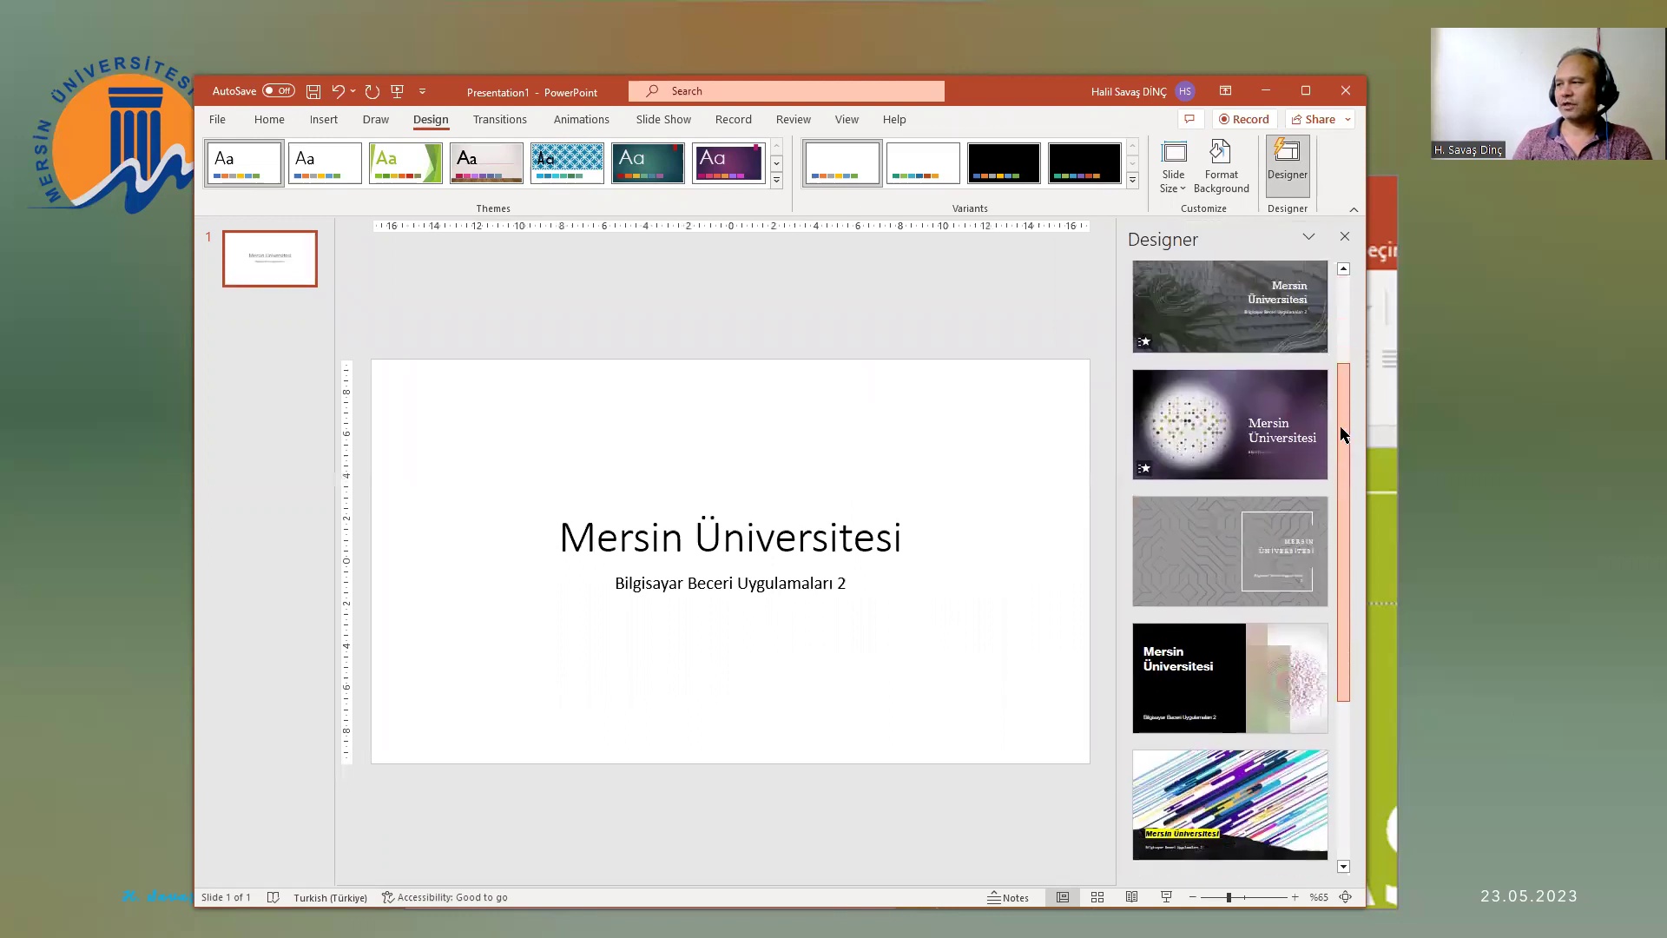
left_click(1194, 439)
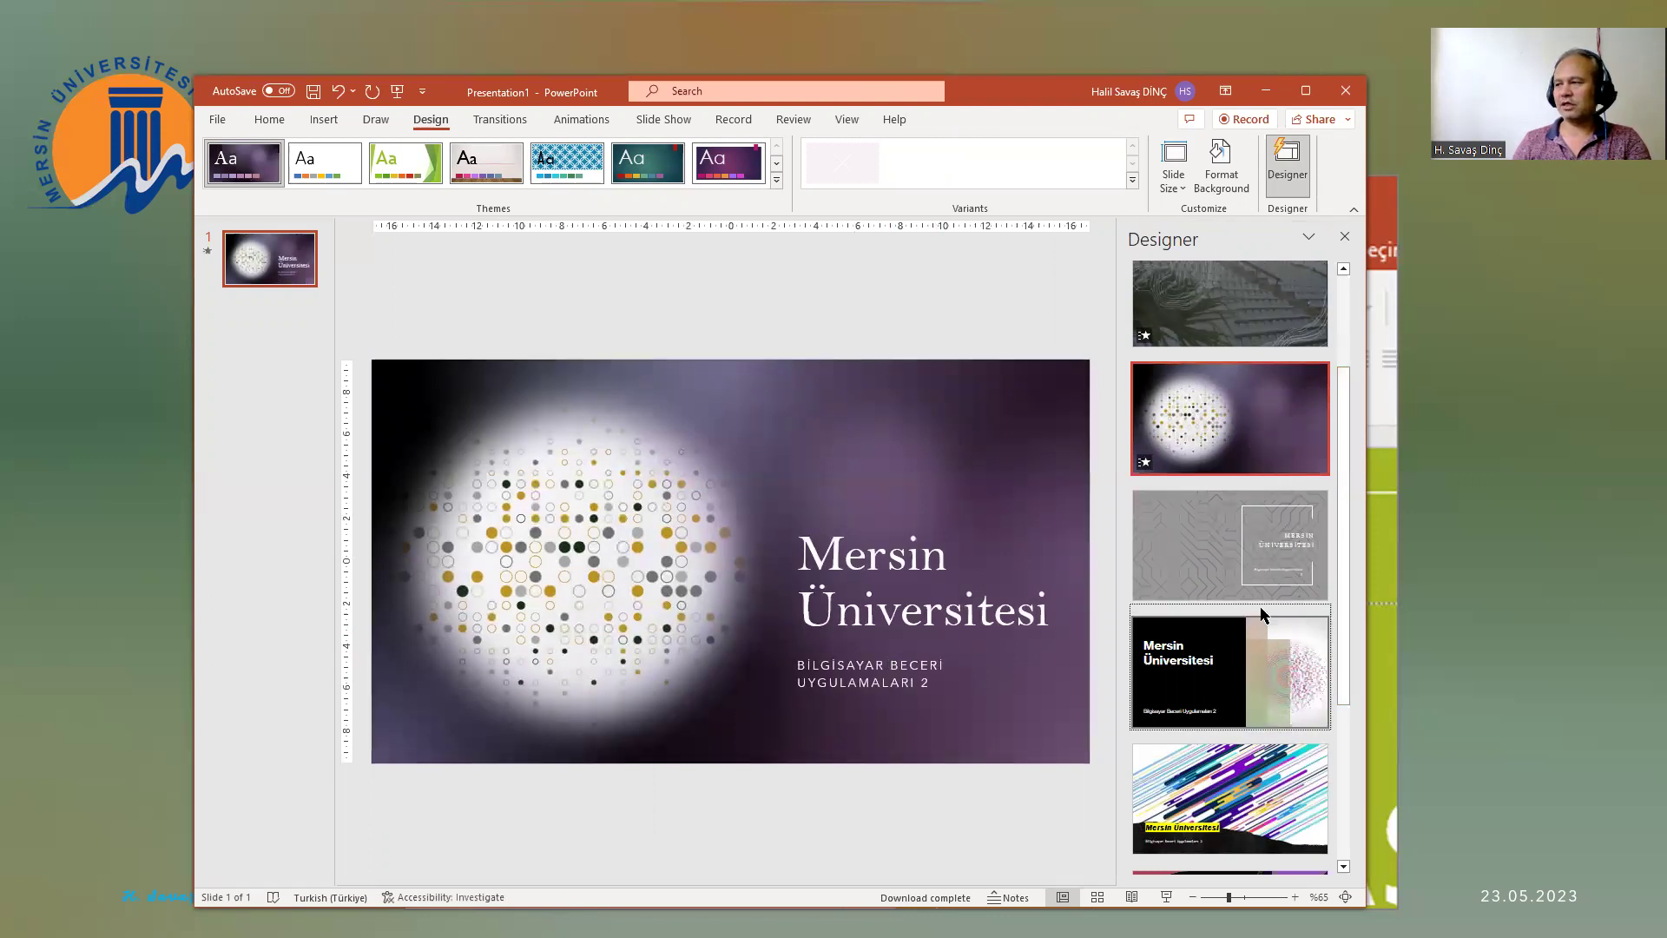
left_click(1191, 551)
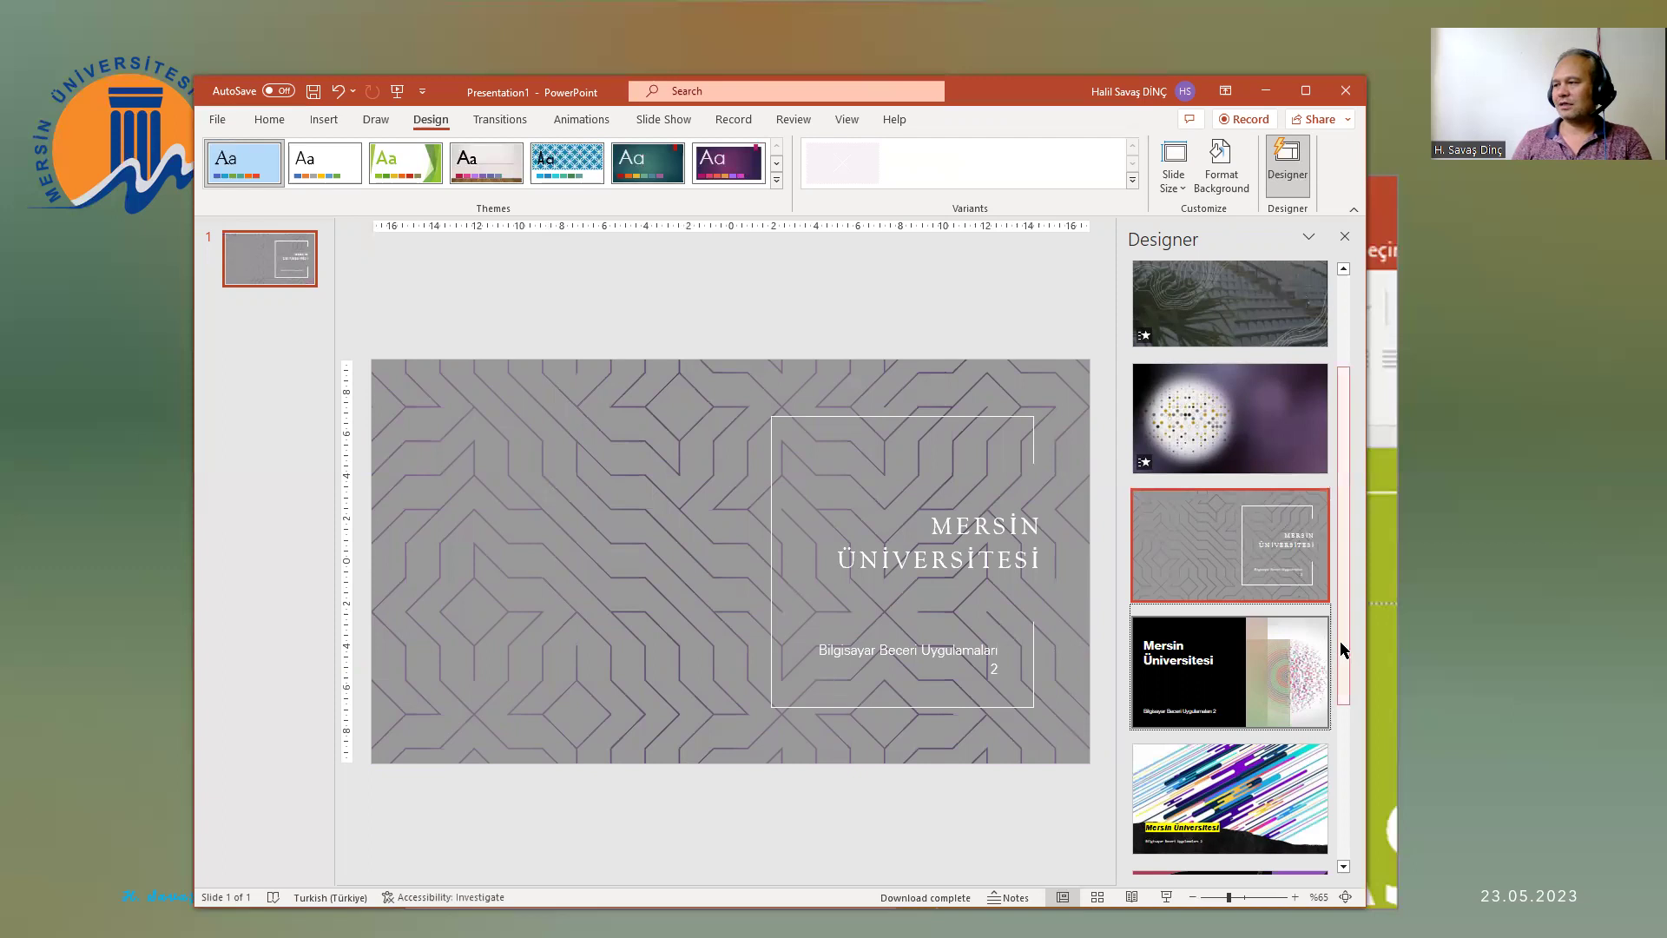
scroll(1339, 639, "down", 3)
left_click(1239, 575)
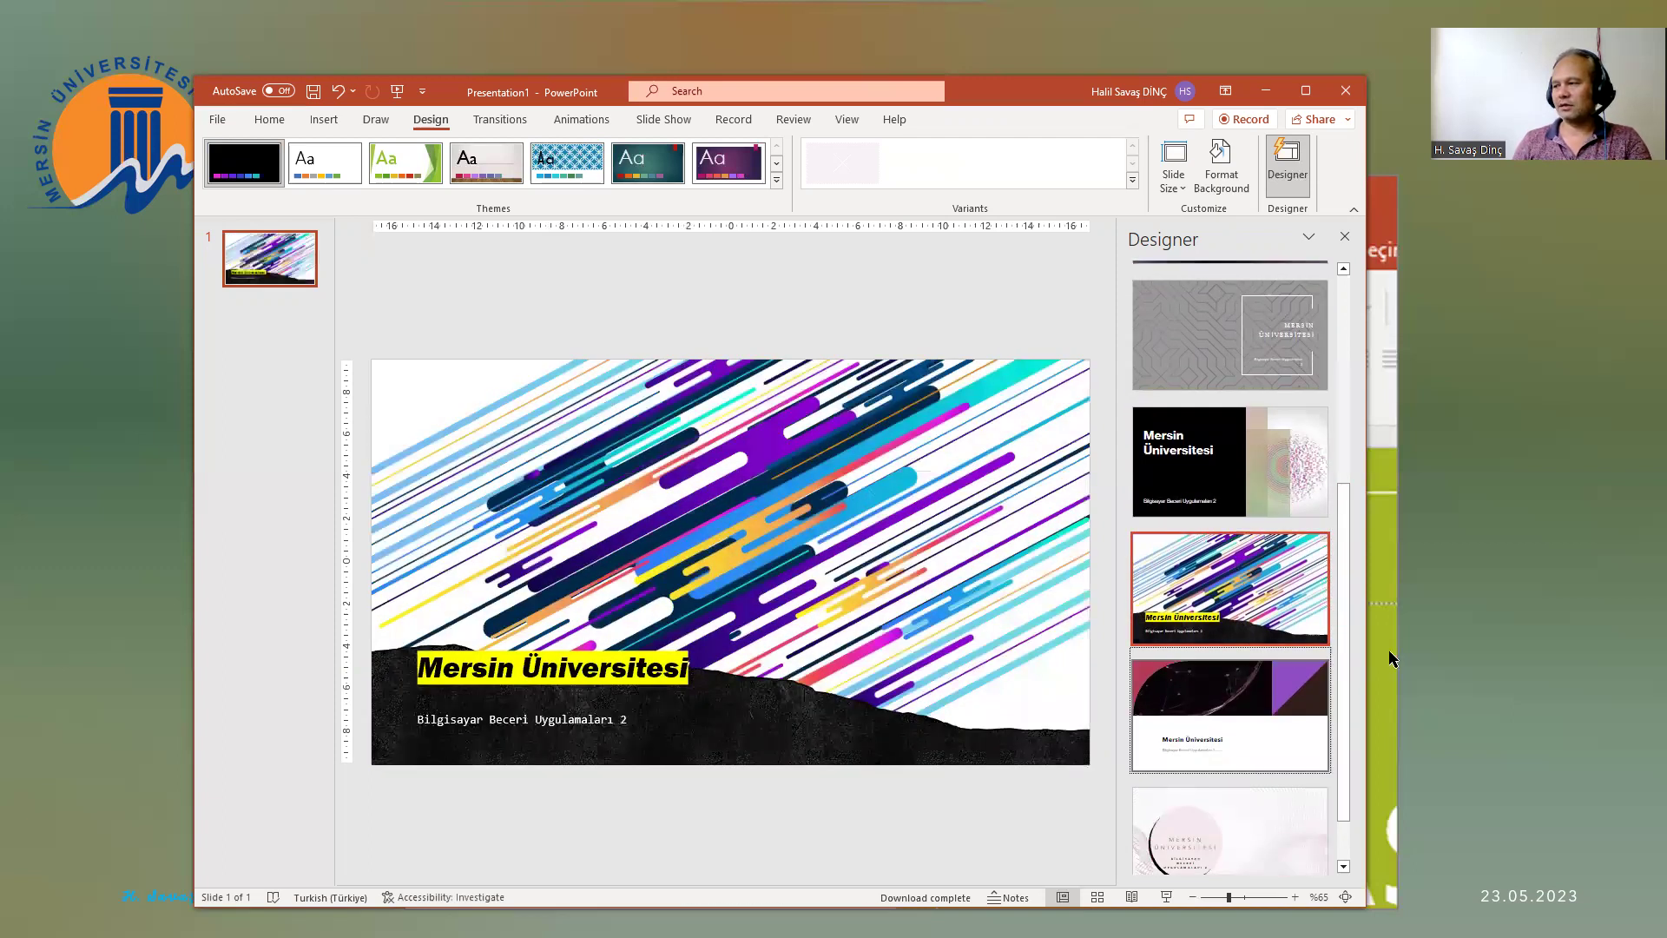
scroll(1344, 678, "down", 1)
scroll(1344, 675, "down", 2)
left_click(1263, 745)
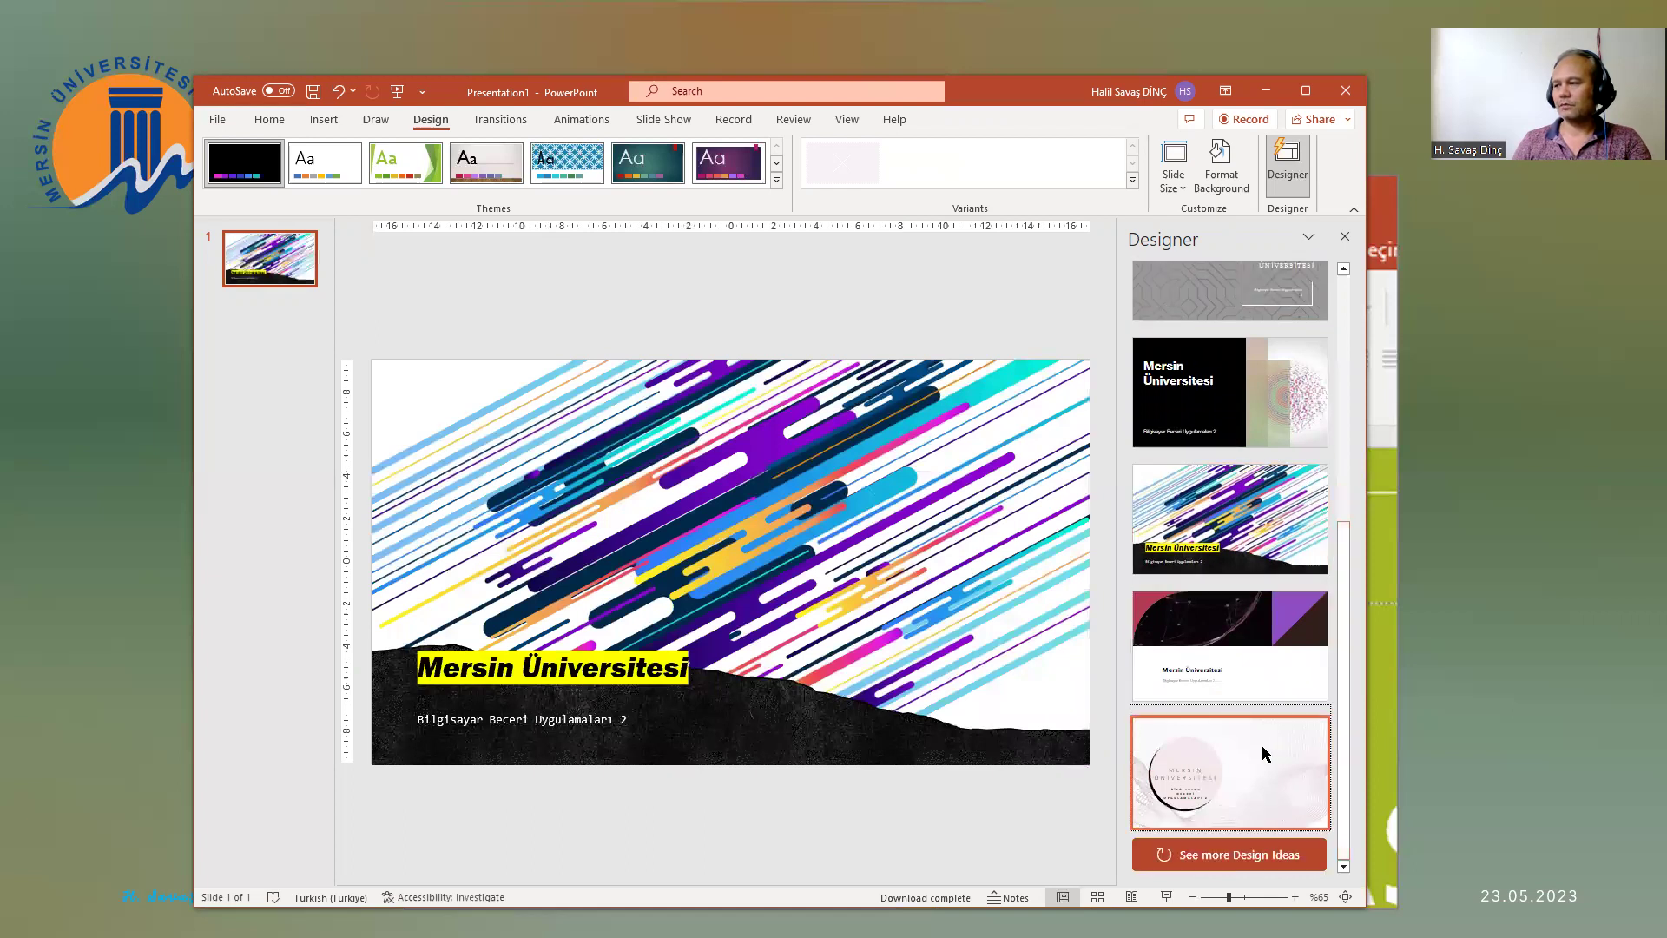
mouse_move(1343, 565)
left_mouse_down()
mouse_move(1343, 292)
mouse_move(1333, 725)
left_mouse_up()
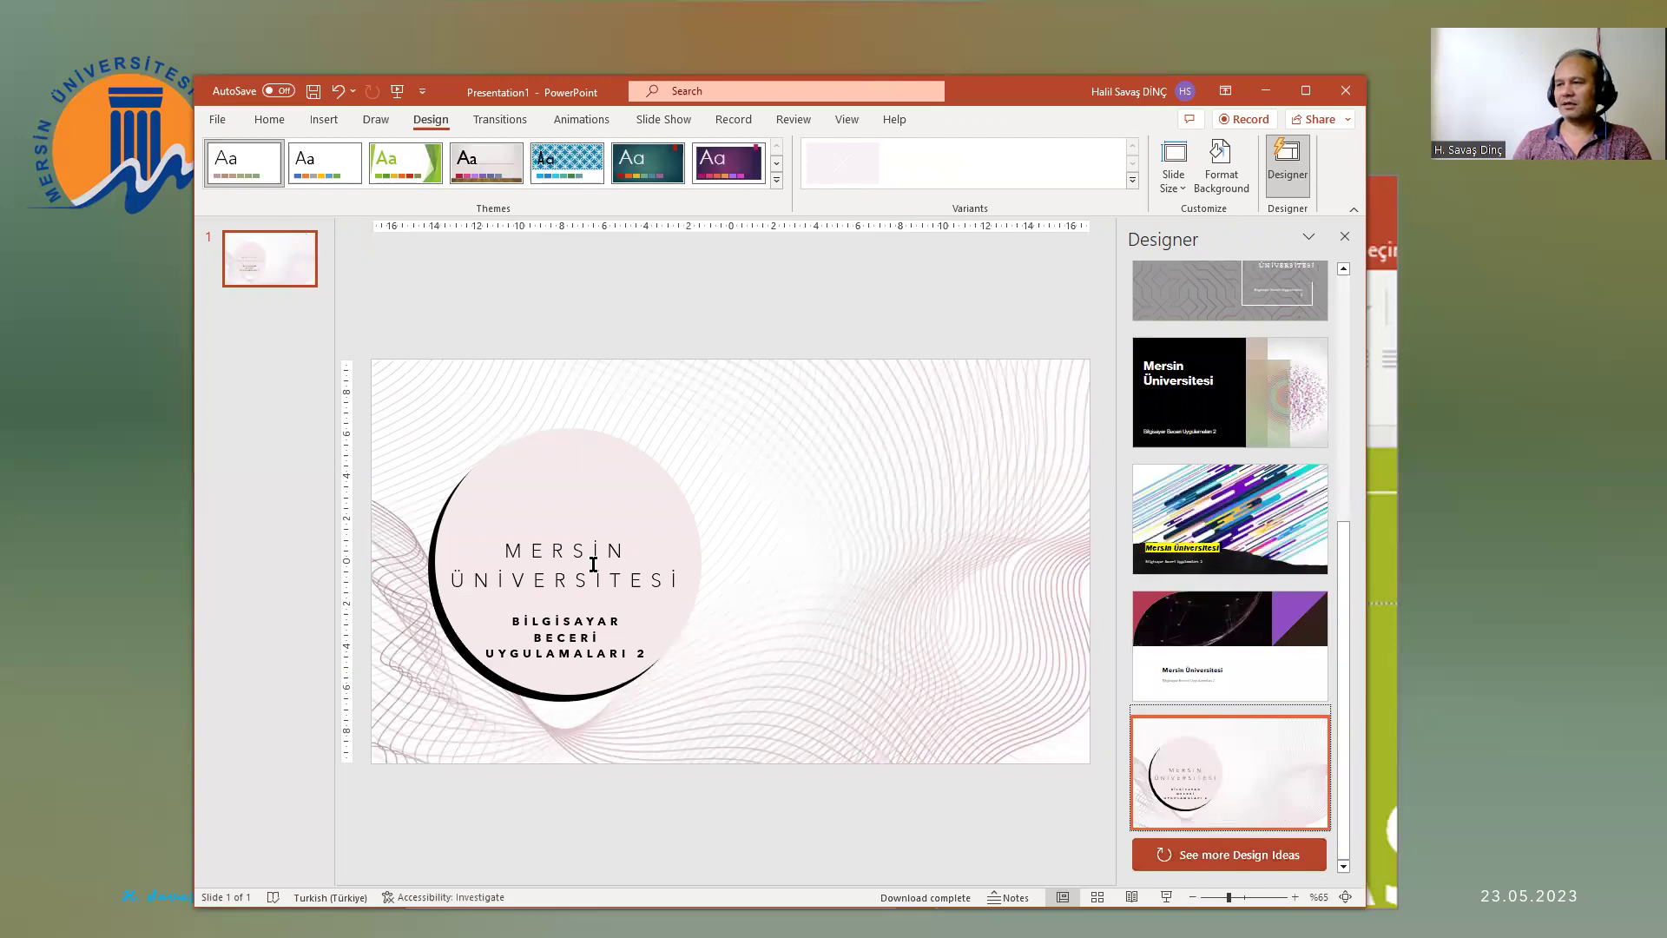
Step: Insert a new title-and-content slide after the title slide from the thumbnail pane
right_click(280, 310)
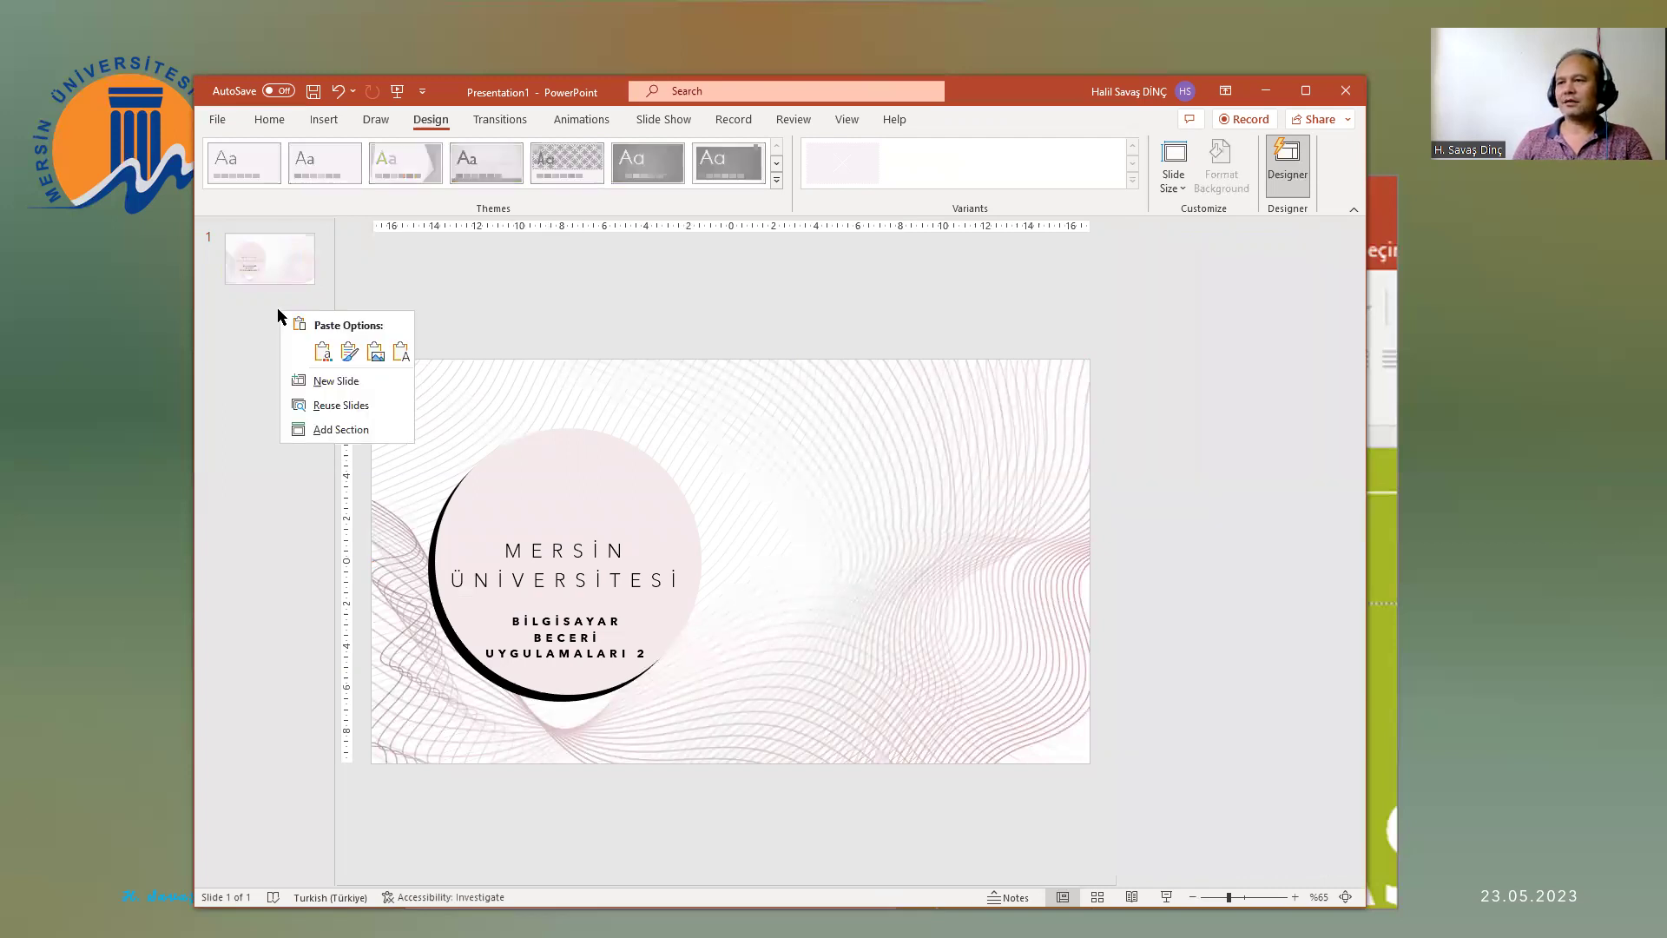
left_click(336, 382)
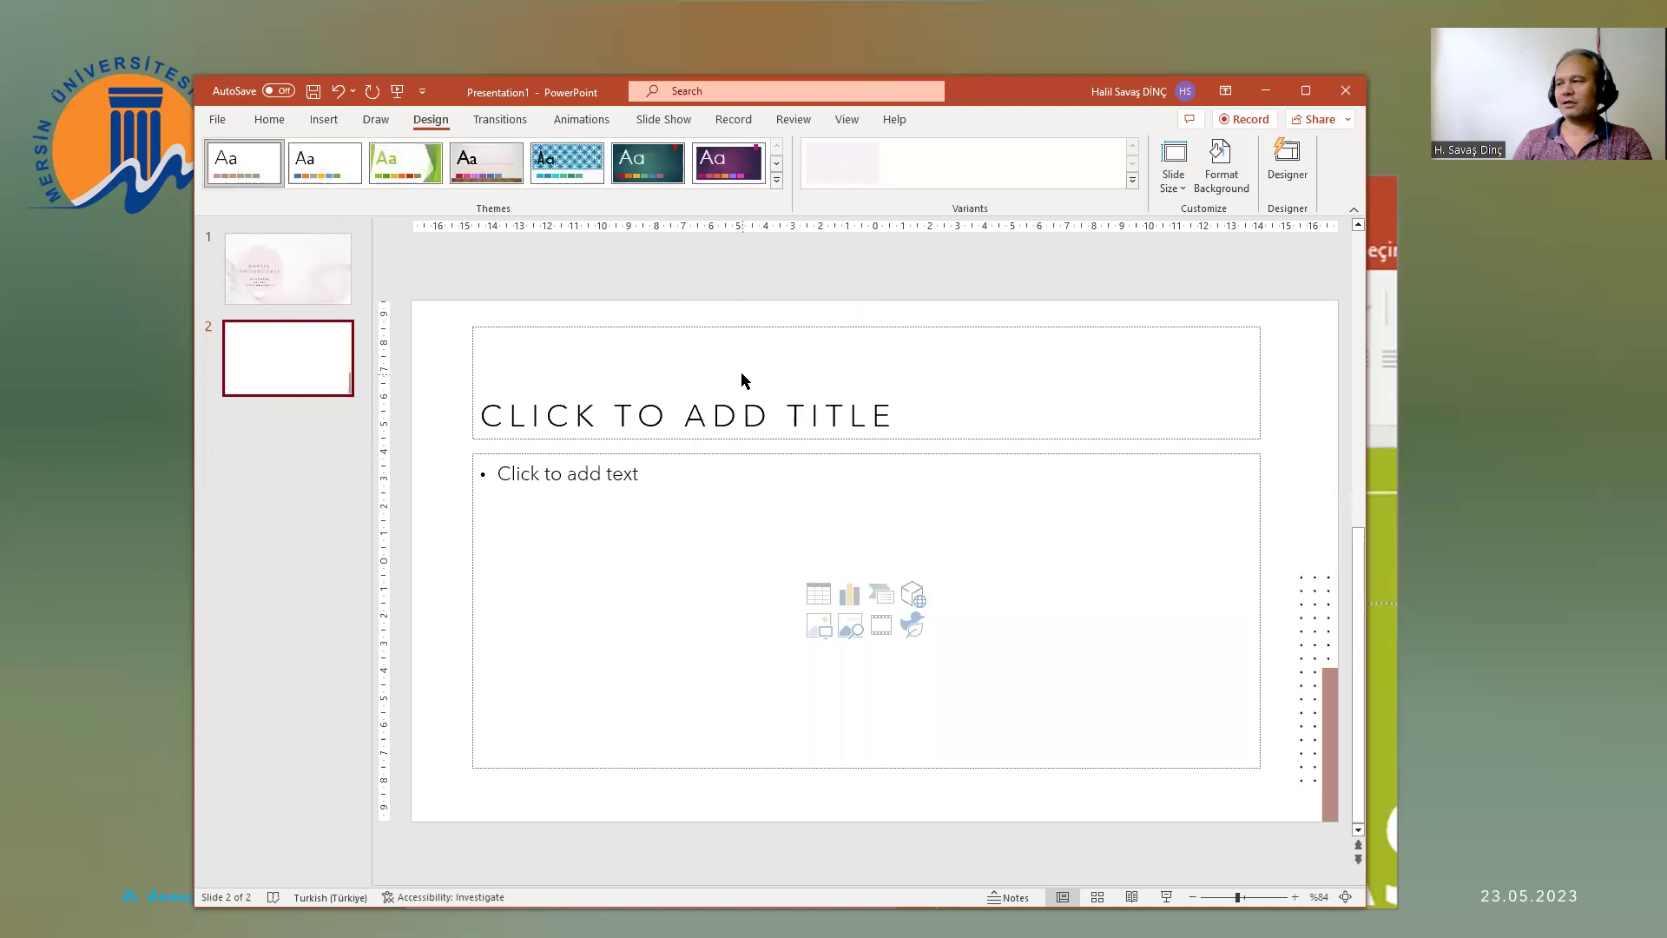
left_click(1317, 687)
left_click(1321, 635)
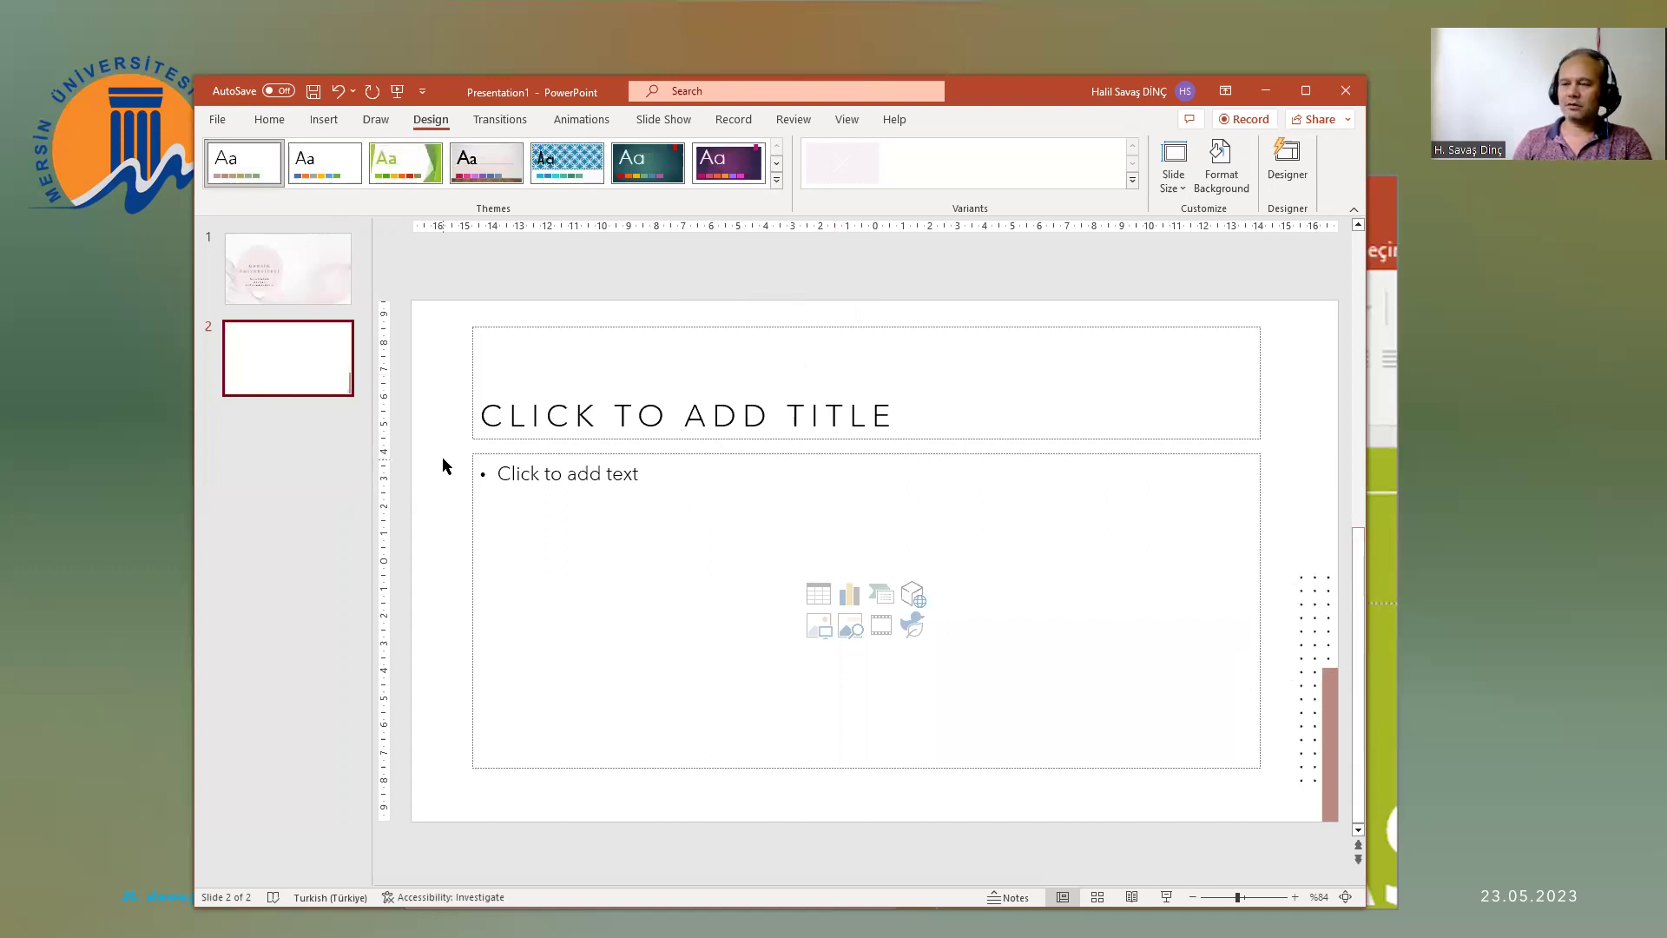
Step: Give slide 1 the Designer layout with the black-framed wave picture, then select slide 2
left_click(264, 292)
left_click(1286, 165)
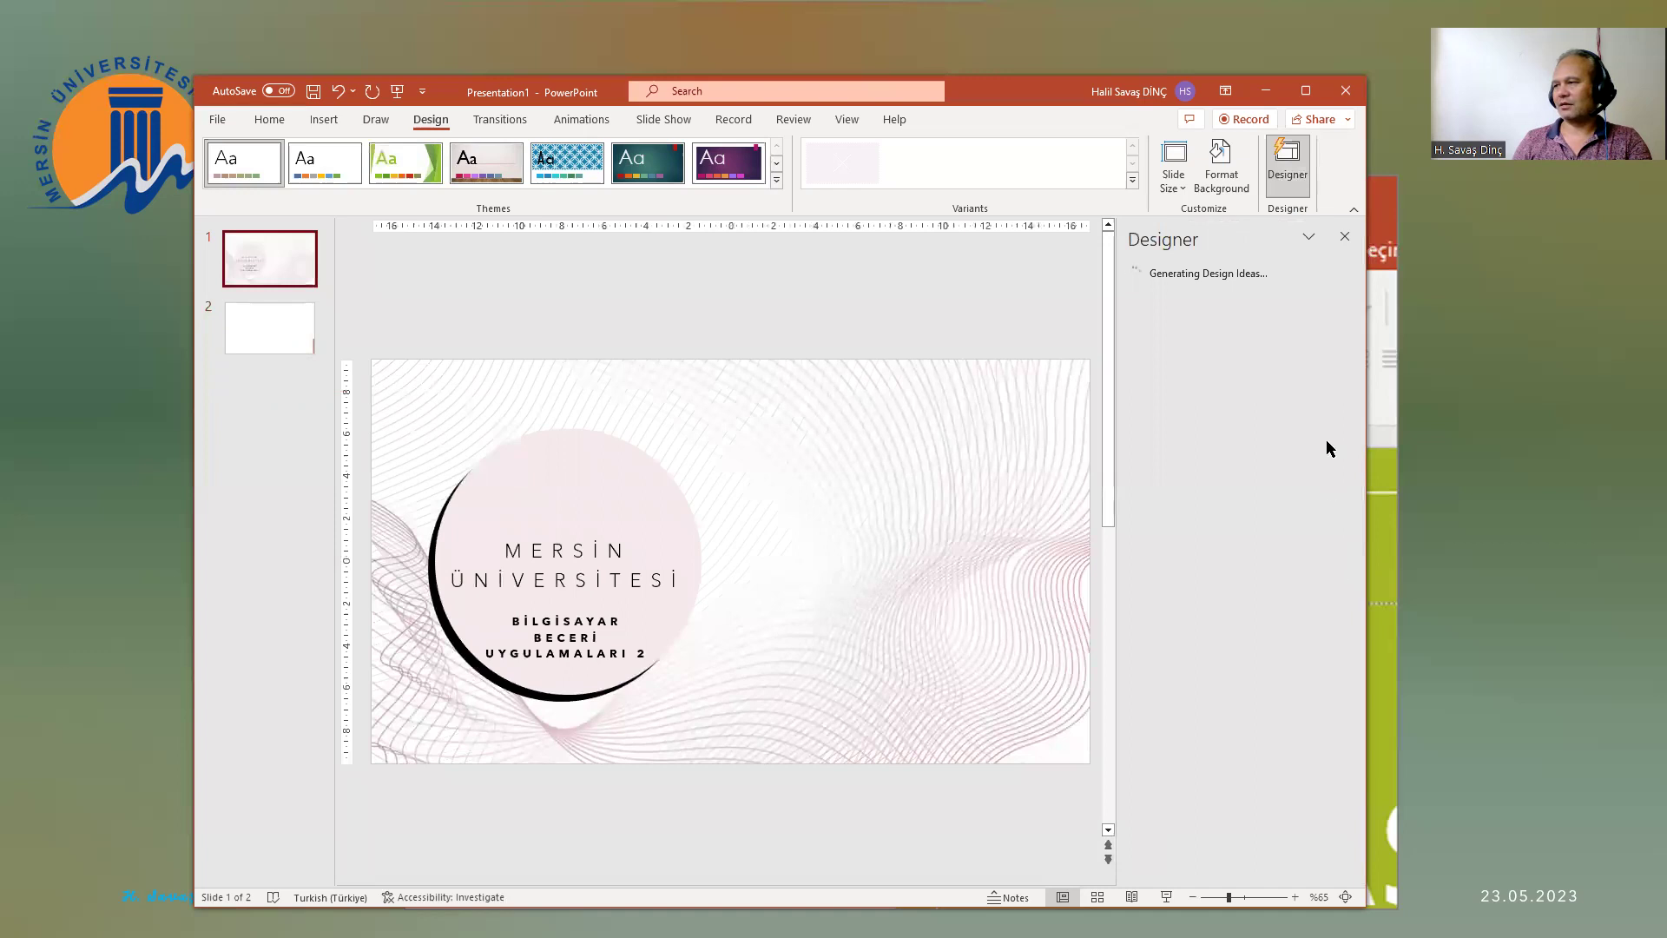
mouse_move(1344, 492)
left_mouse_down()
mouse_move(1342, 727)
mouse_move(1326, 408)
left_mouse_up()
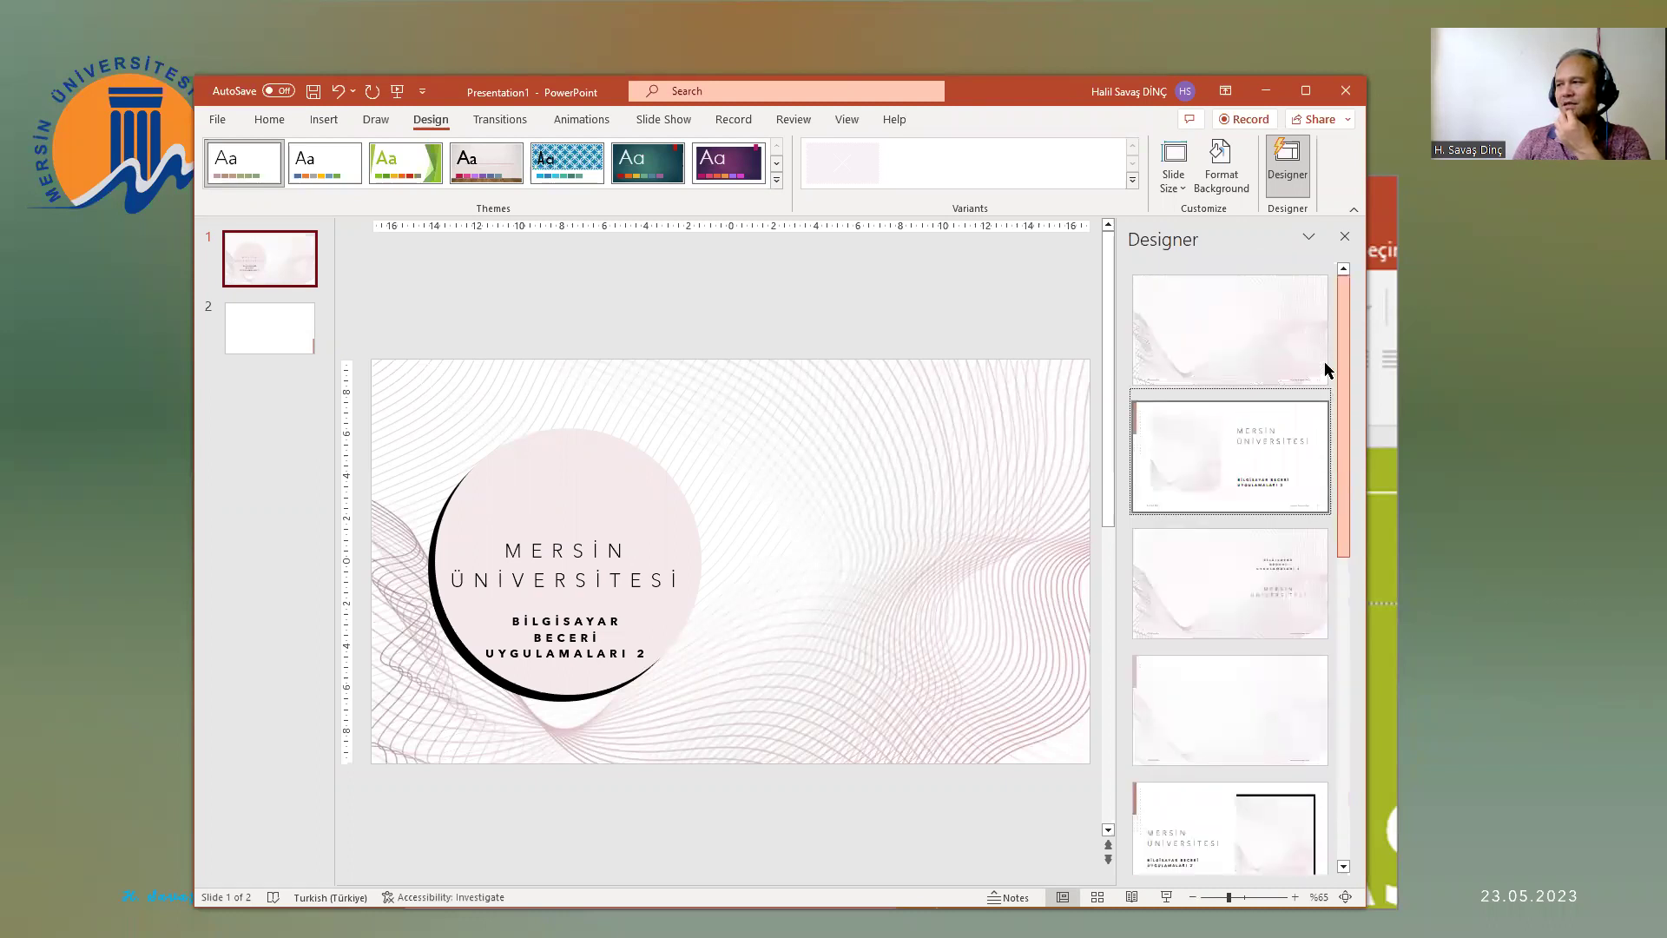
left_click(1242, 308)
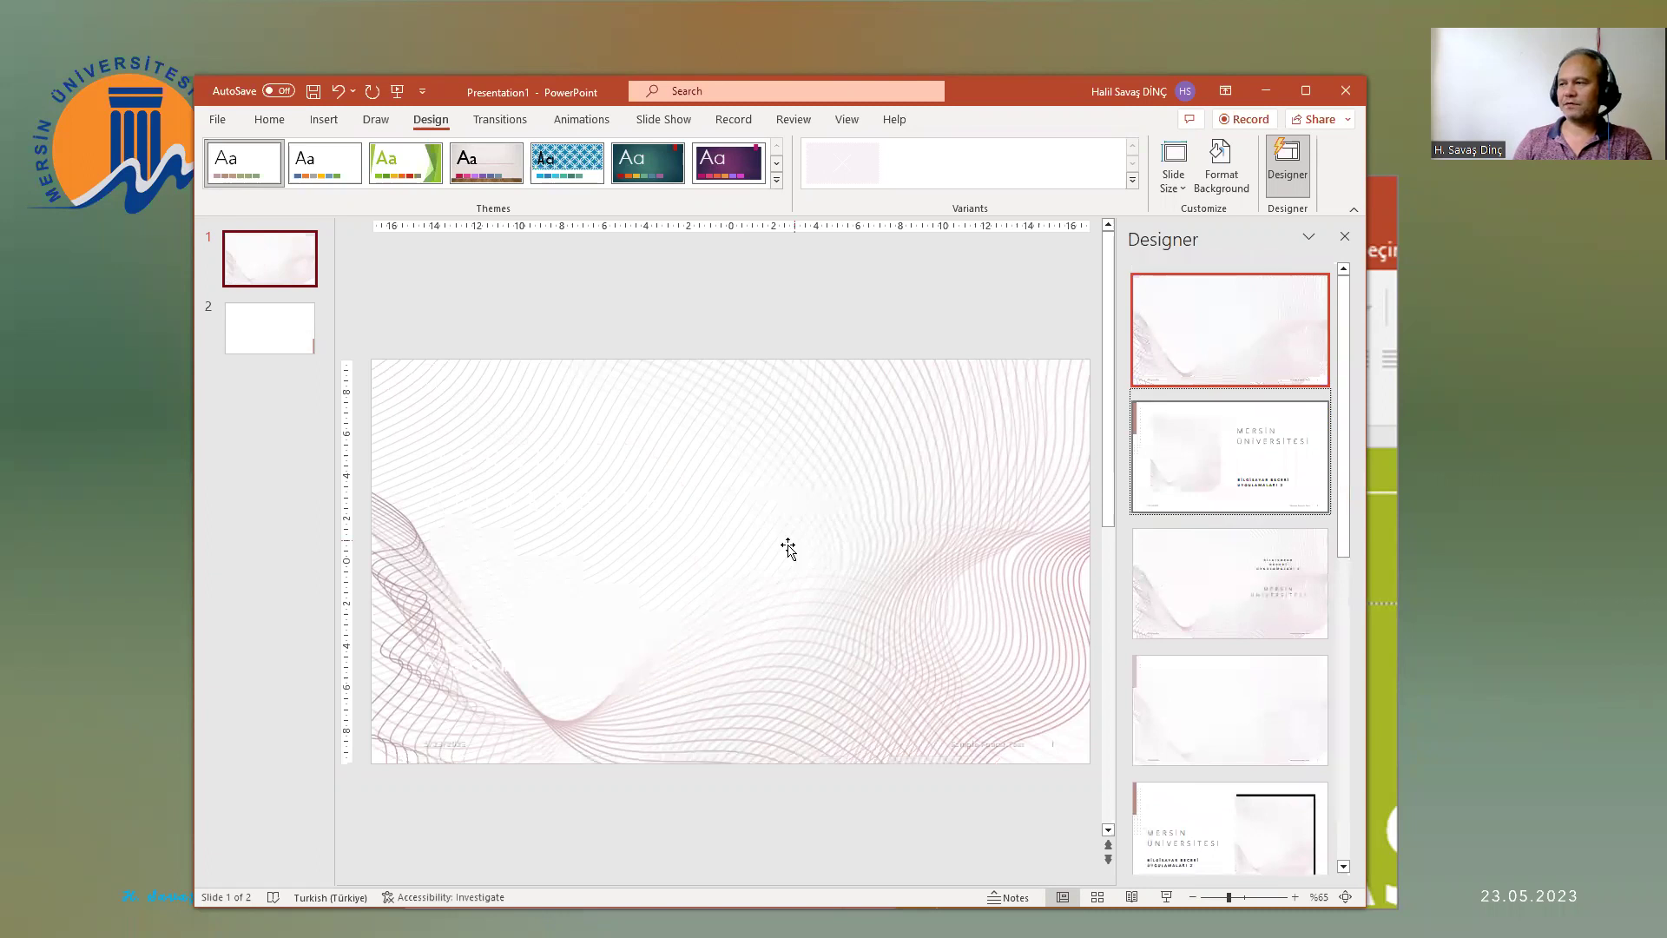
left_click(1205, 464)
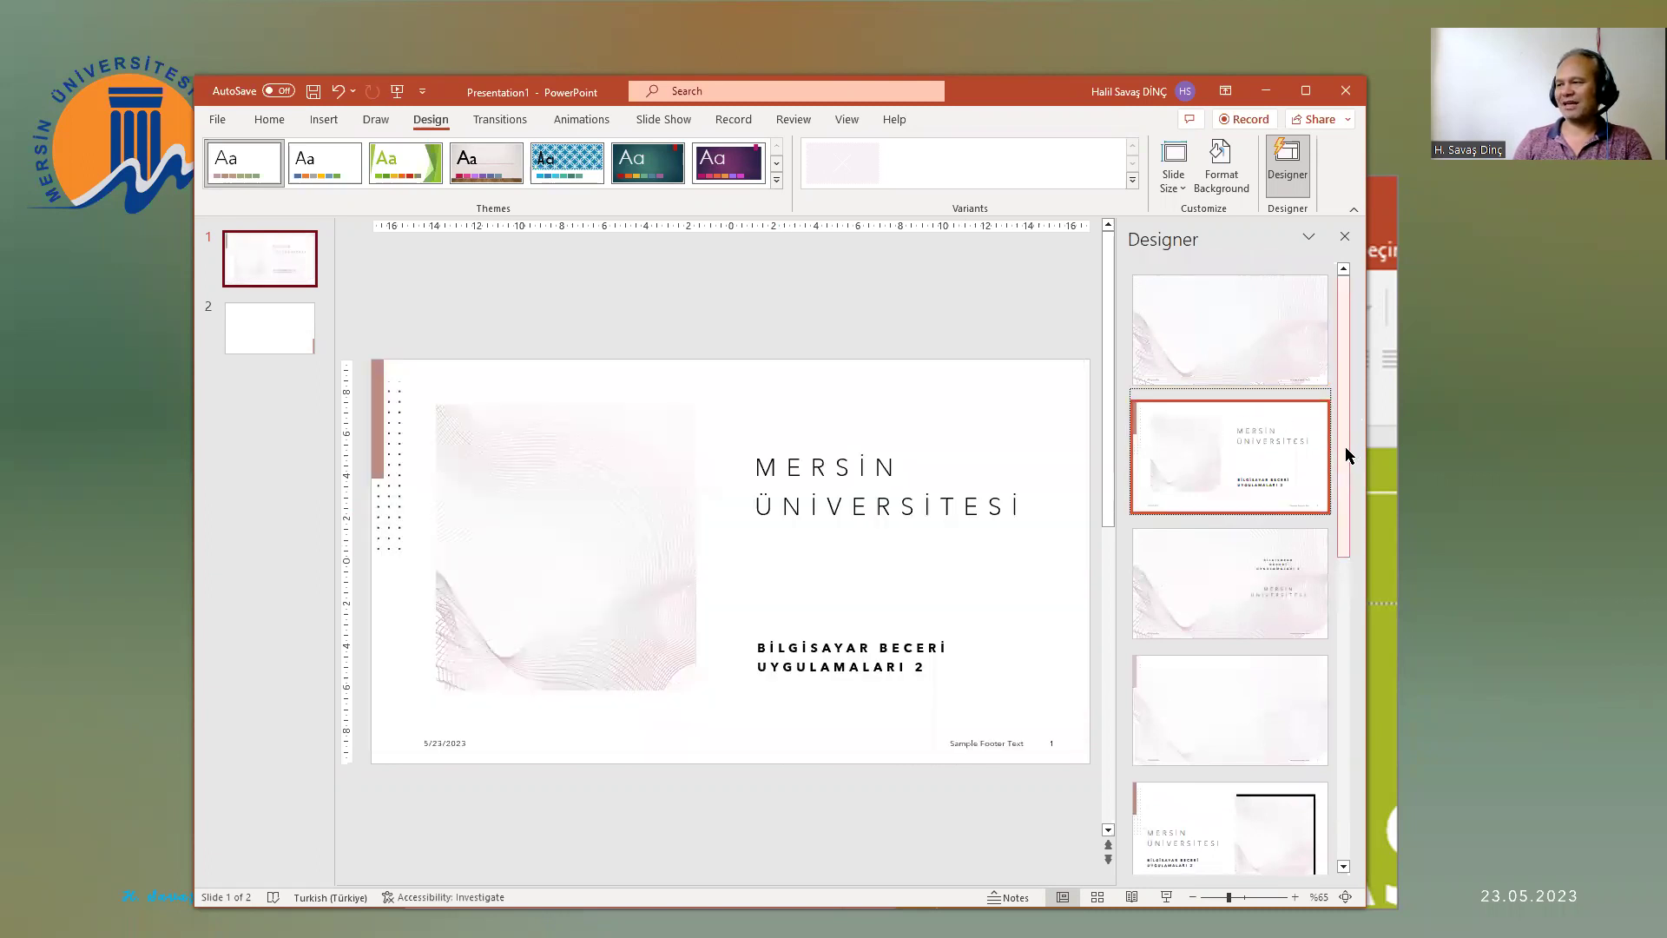
scroll(1345, 446, "down", 3)
left_click(1166, 560)
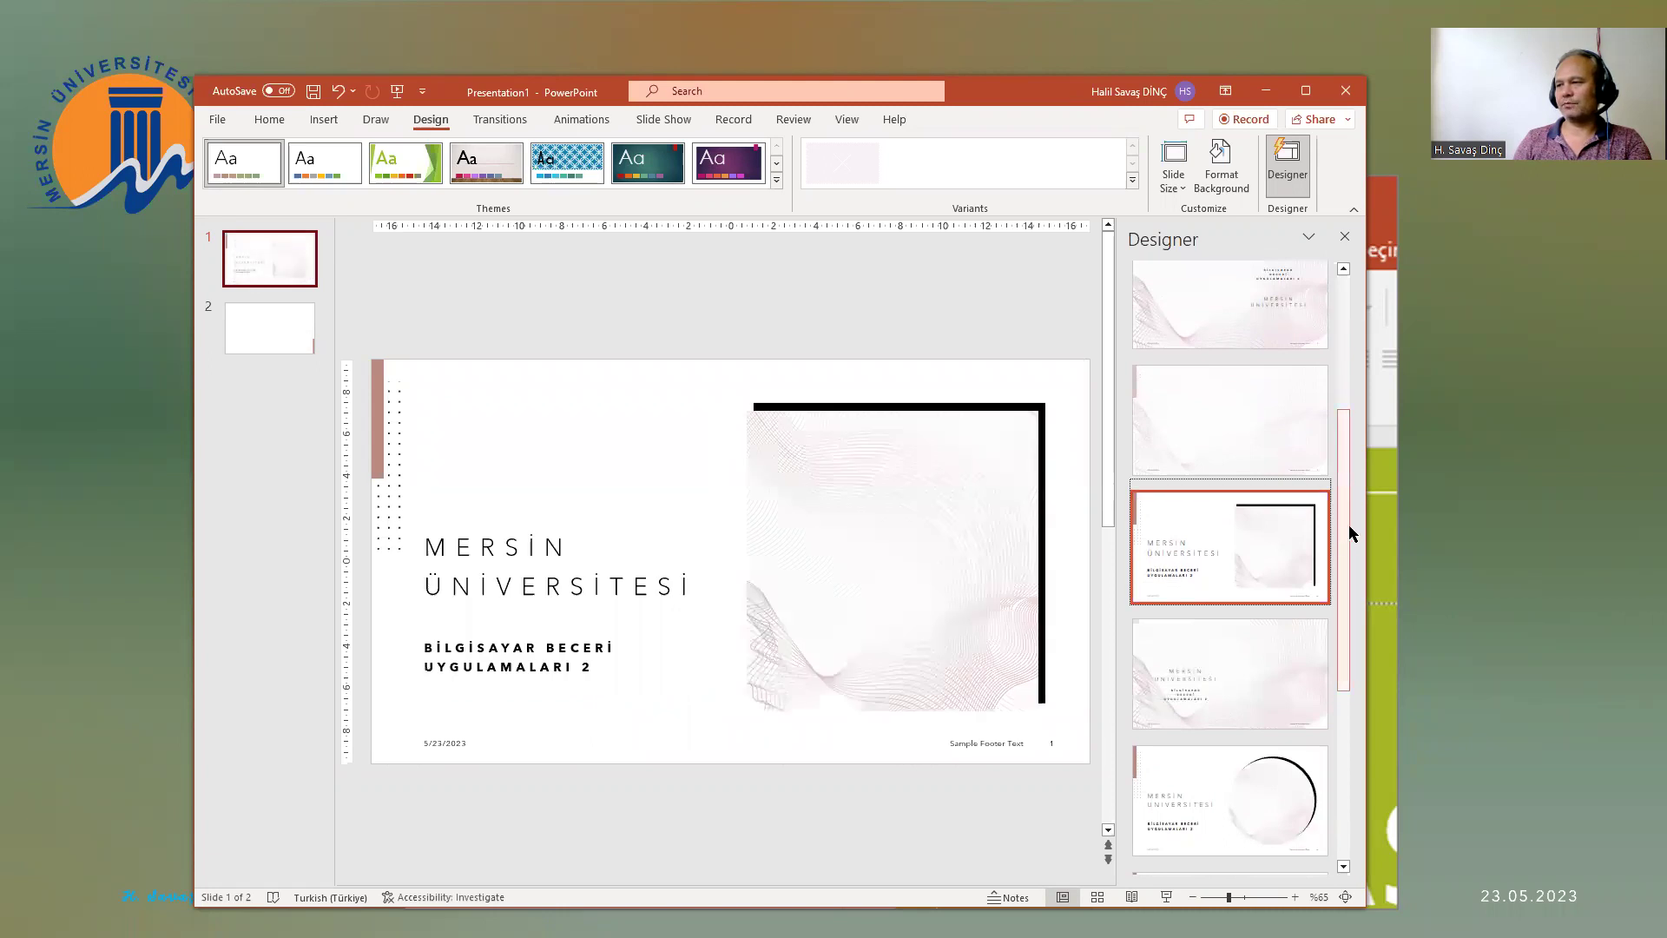
scroll(1342, 511, "down", 2)
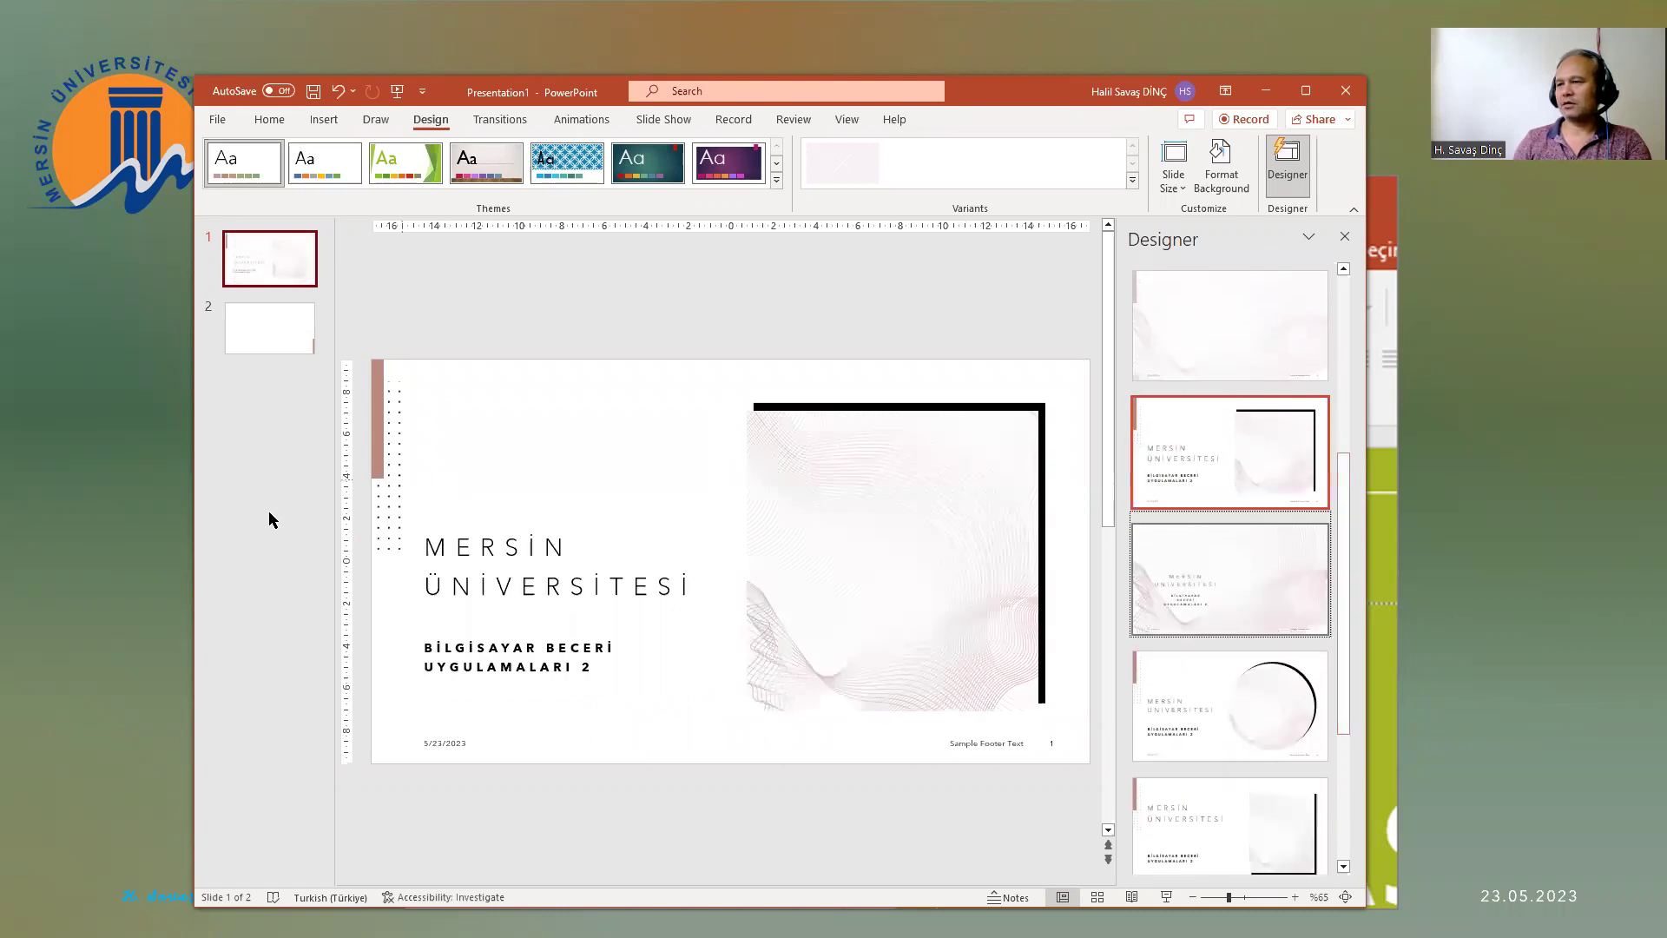
left_click(269, 519)
left_click(298, 361)
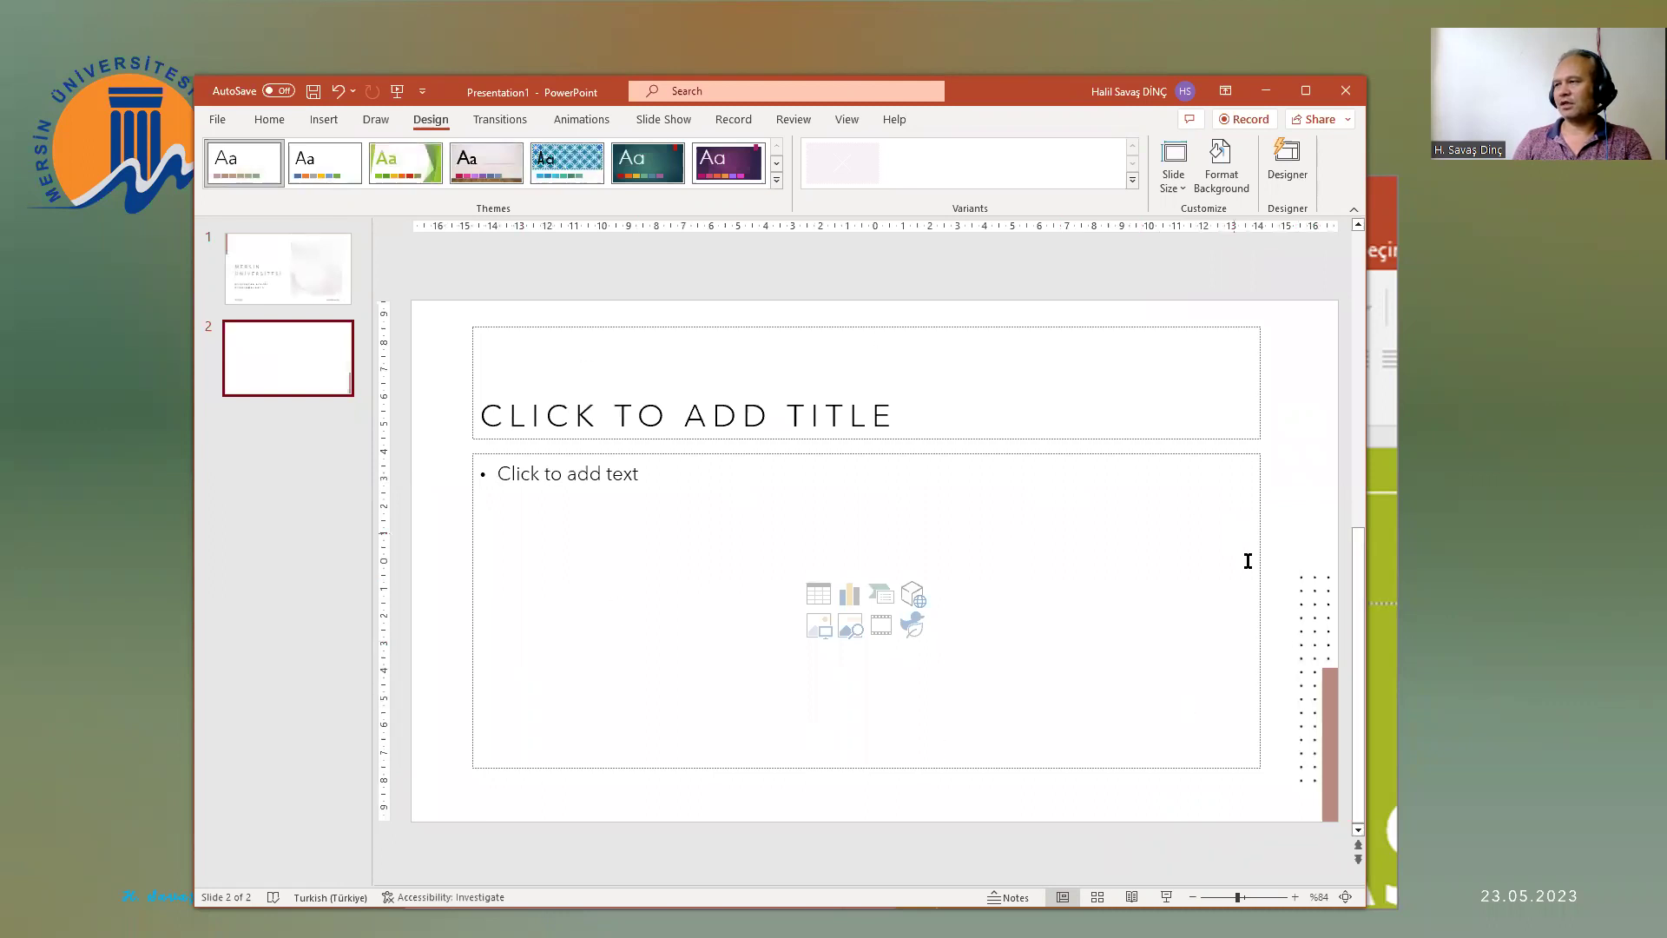
Step: Open Design Ideas for slide 2, preview the first layout, and scroll through the suggestions
left_click(1287, 165)
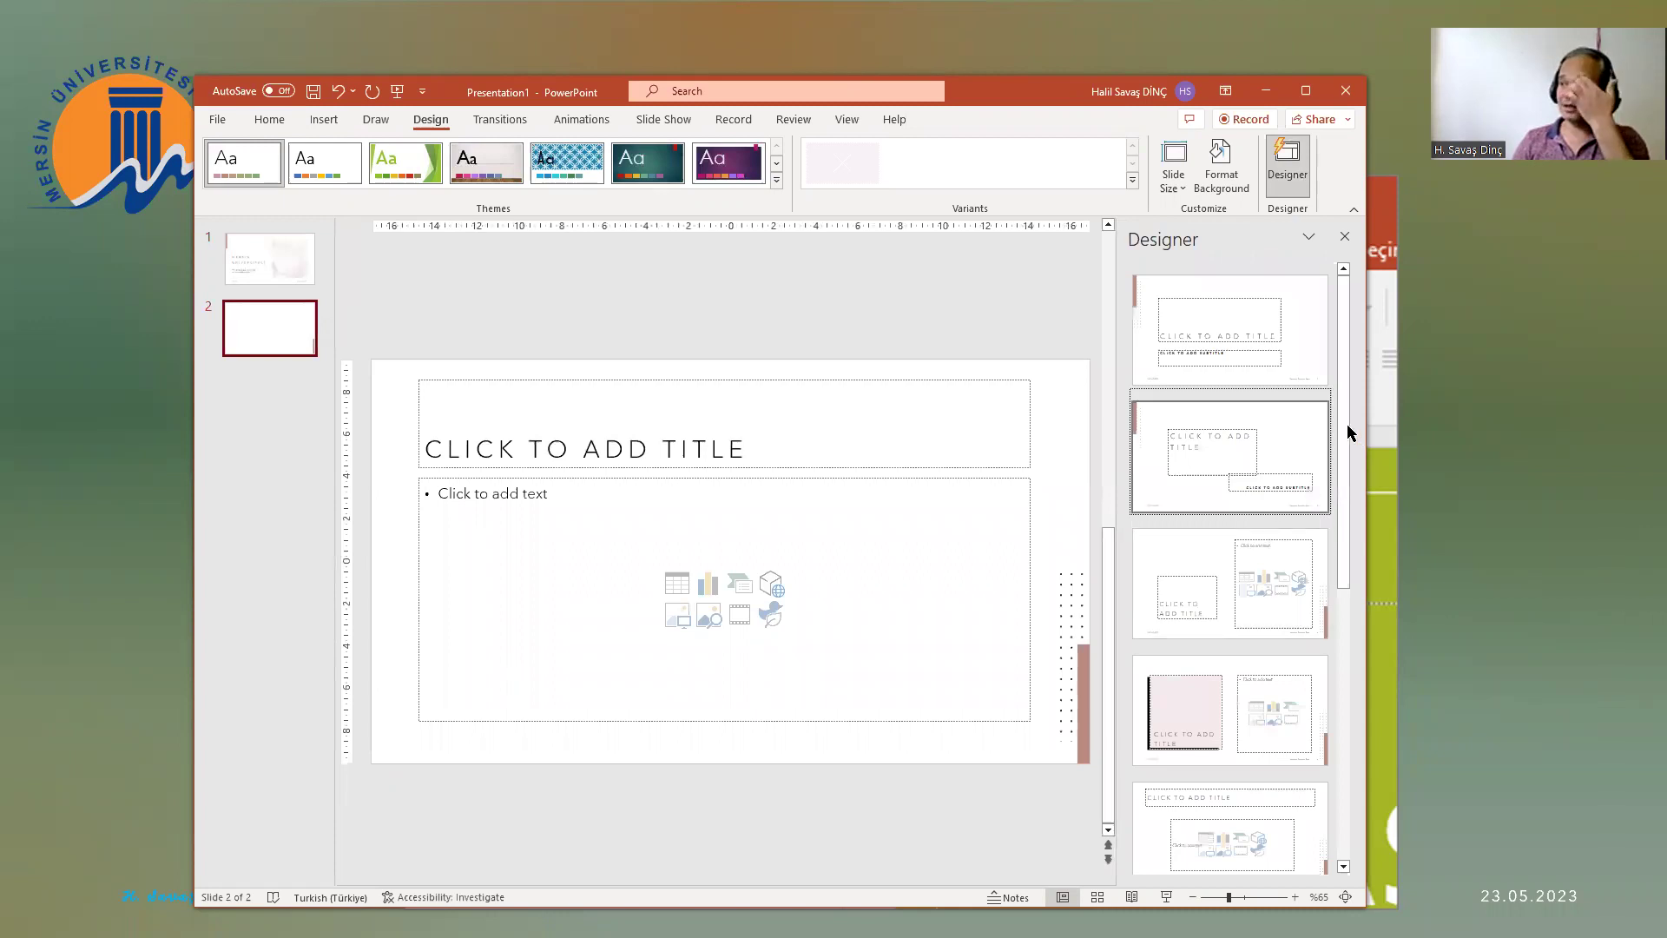
left_click(1208, 328)
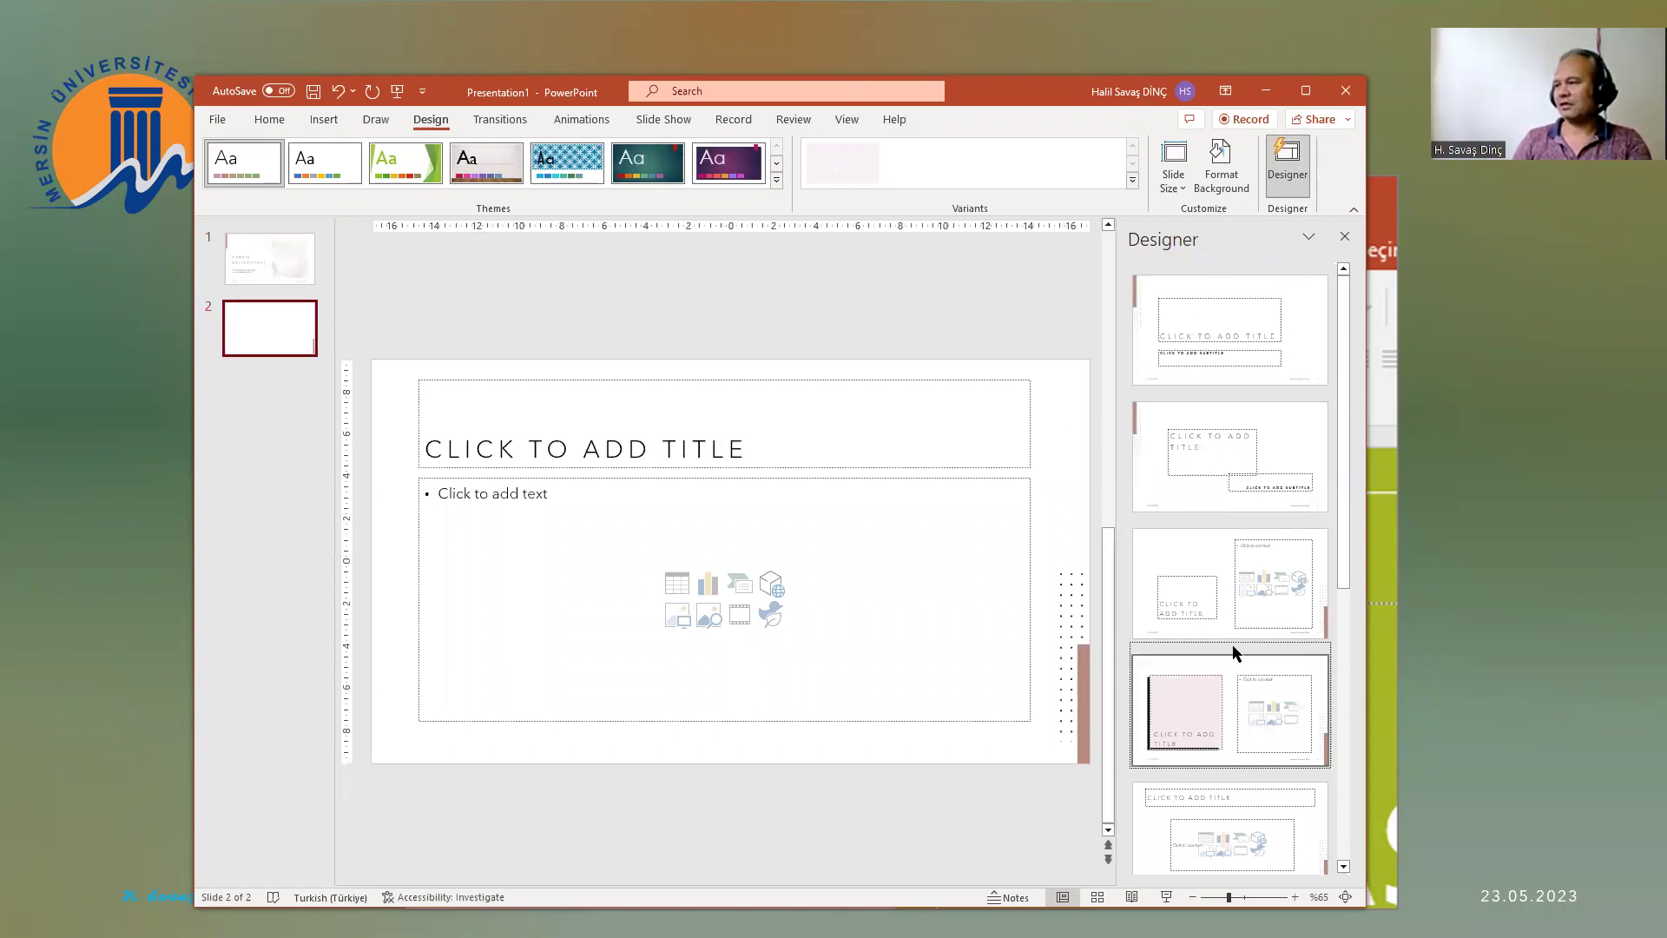
left_click_drag(1346, 552, 1344, 623)
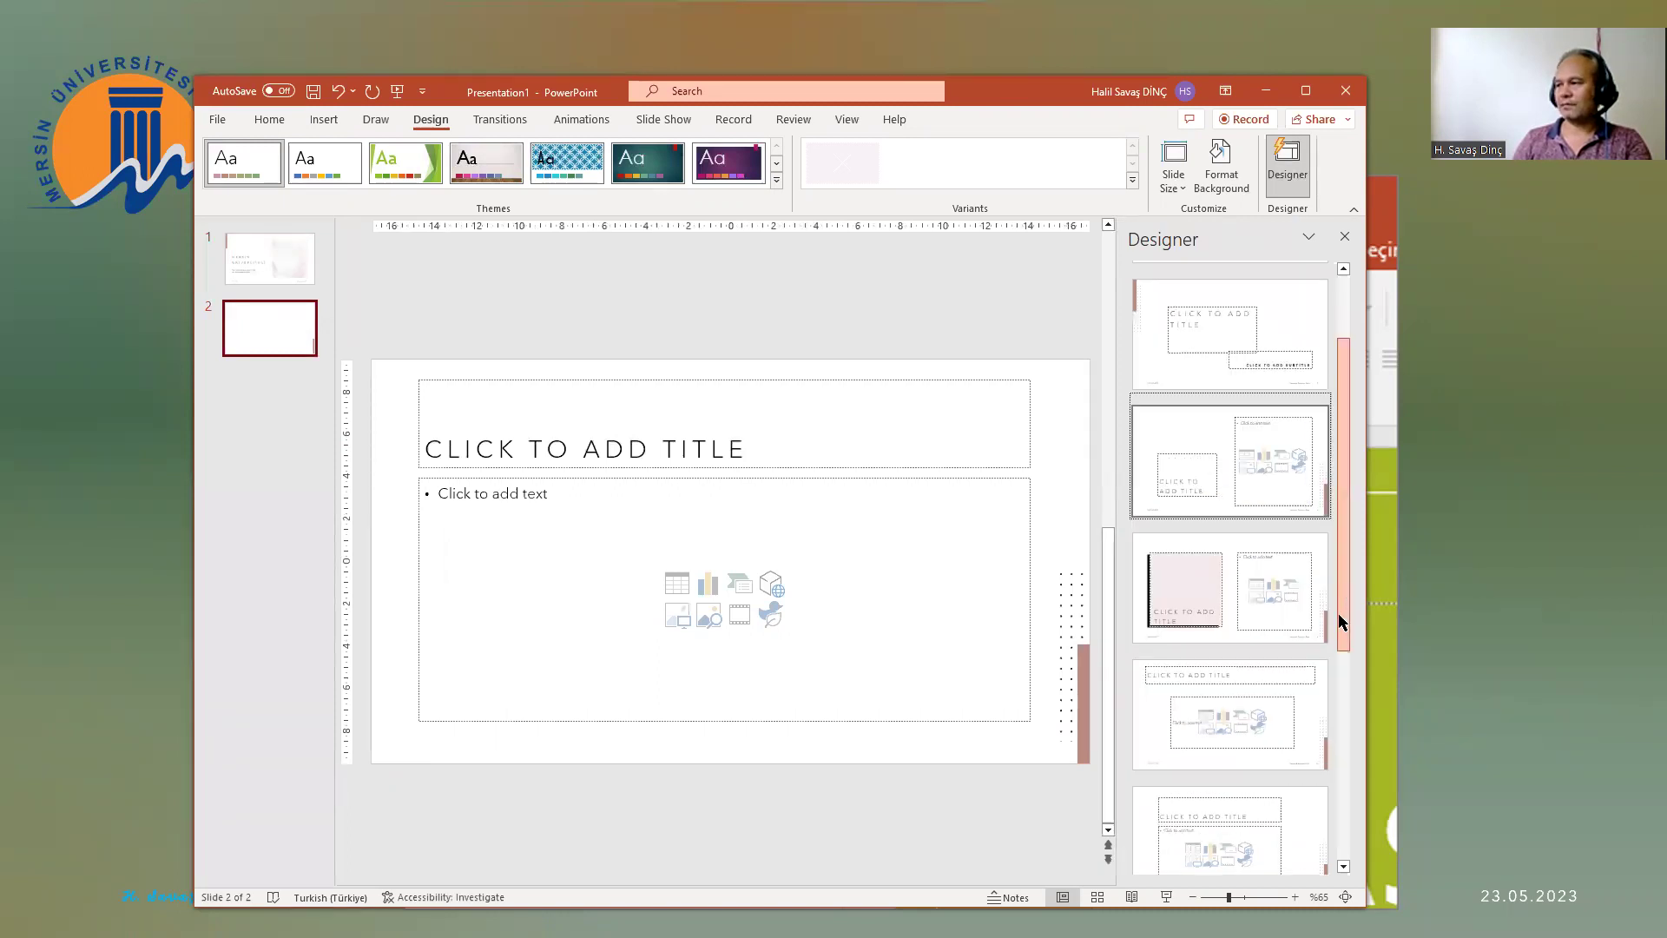
scroll(1250, 495, "down", 3)
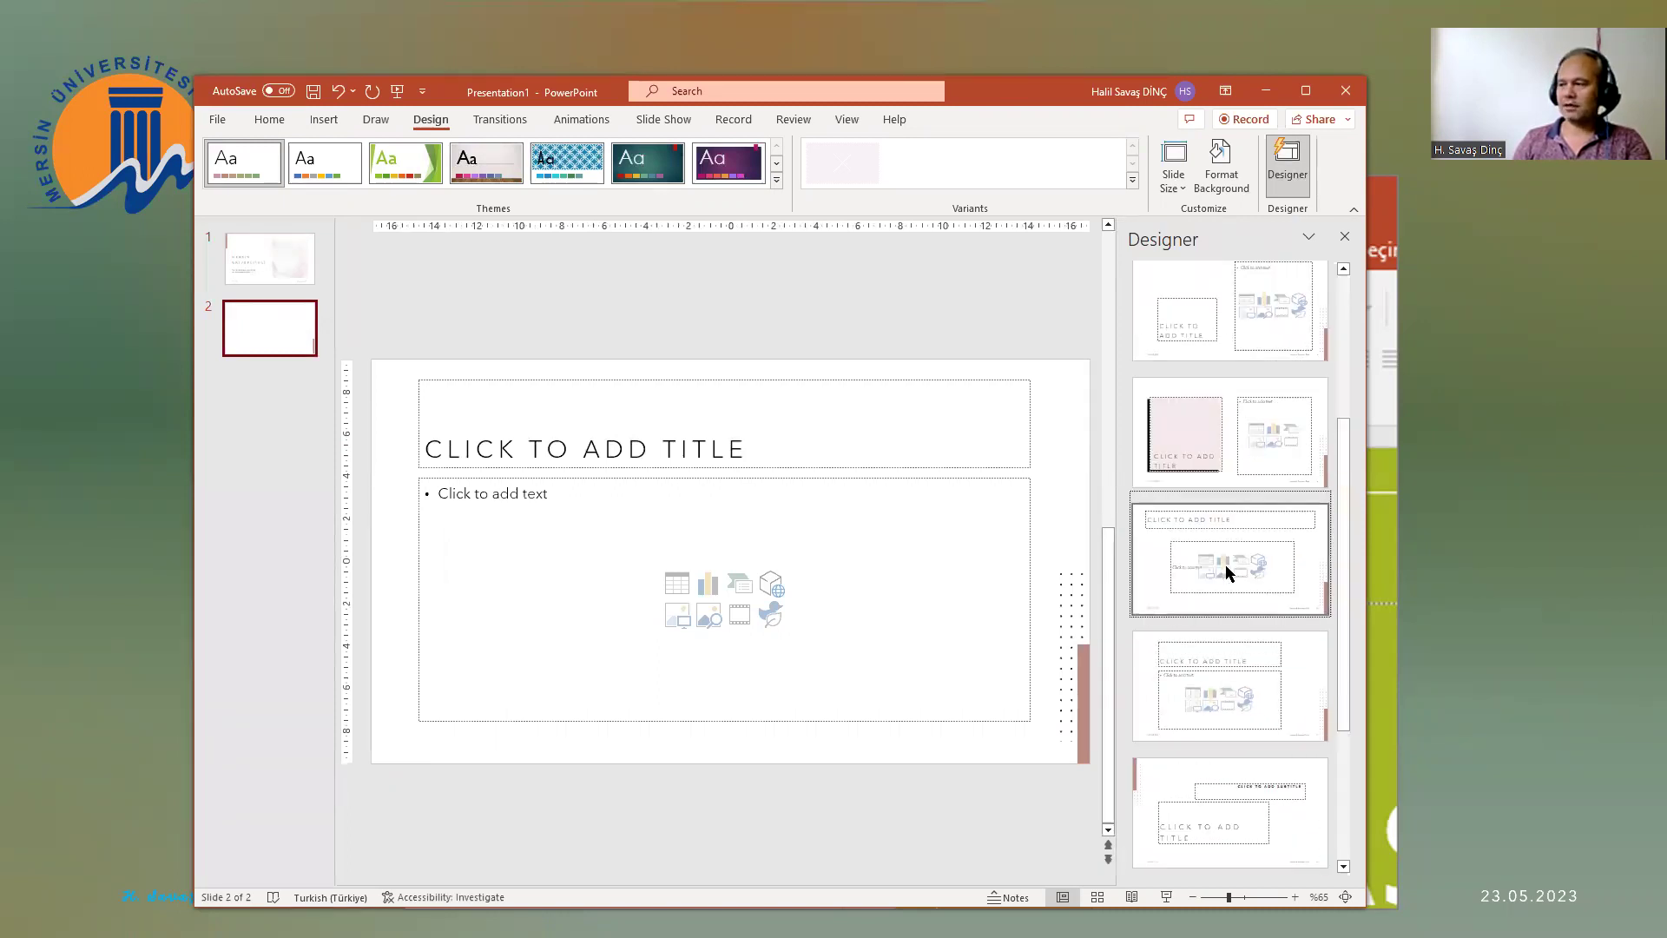
left_click_drag(1344, 671, 1347, 737)
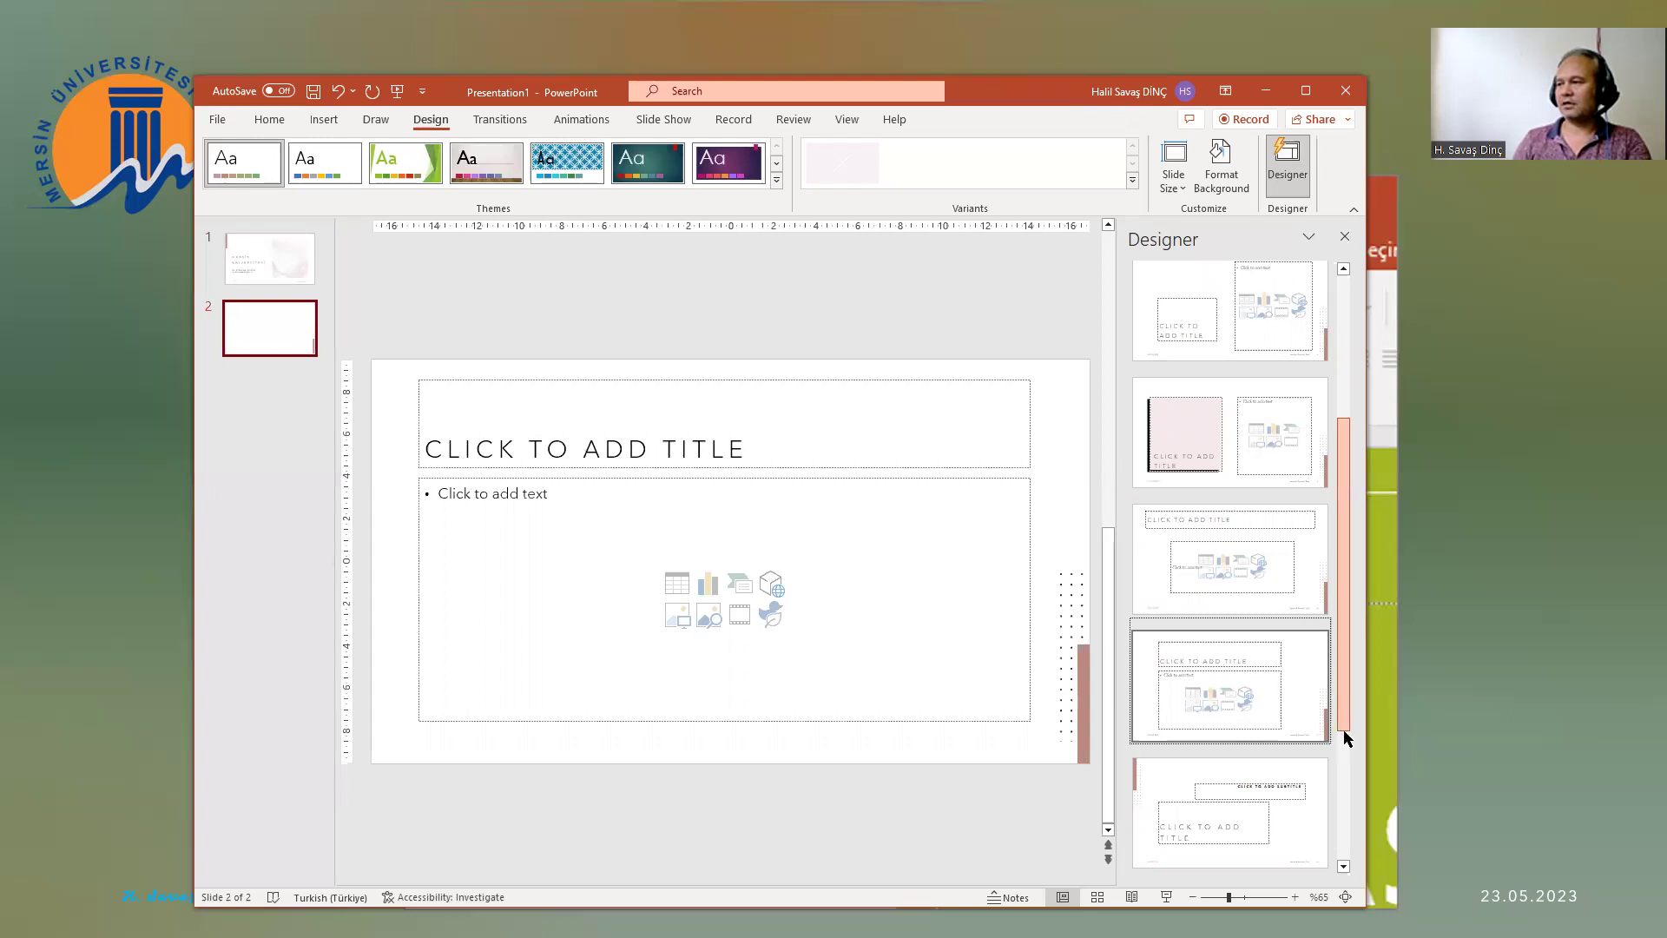
scroll(1327, 693, "down", 3)
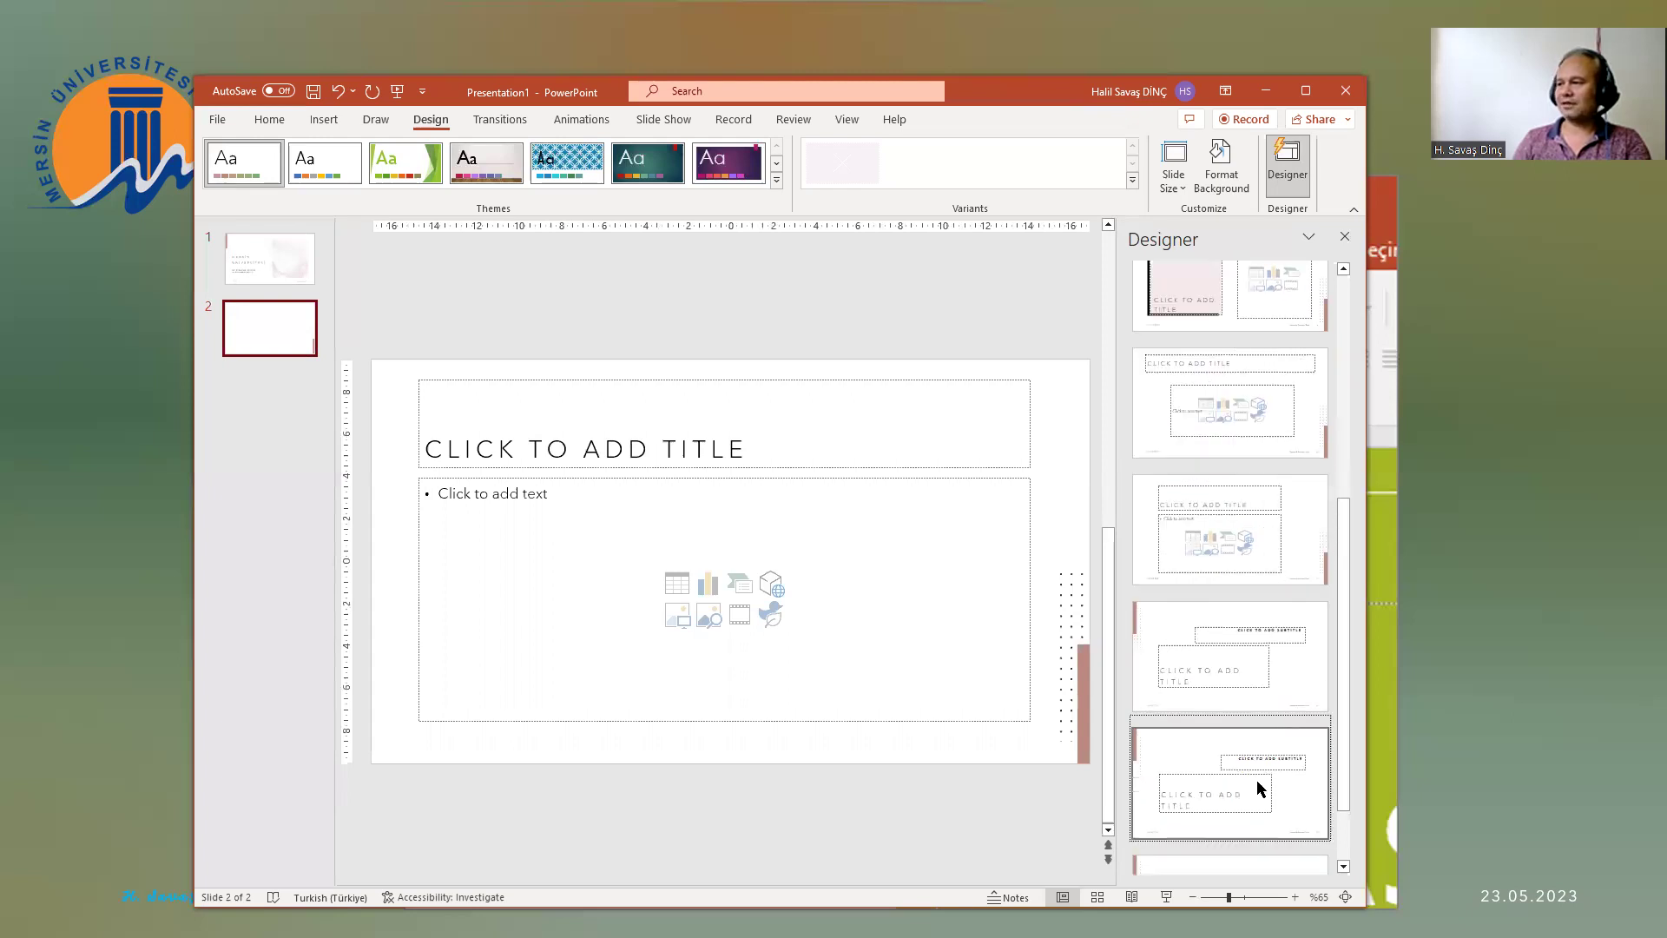
left_click(1341, 356)
scroll(1350, 408, "down", 2)
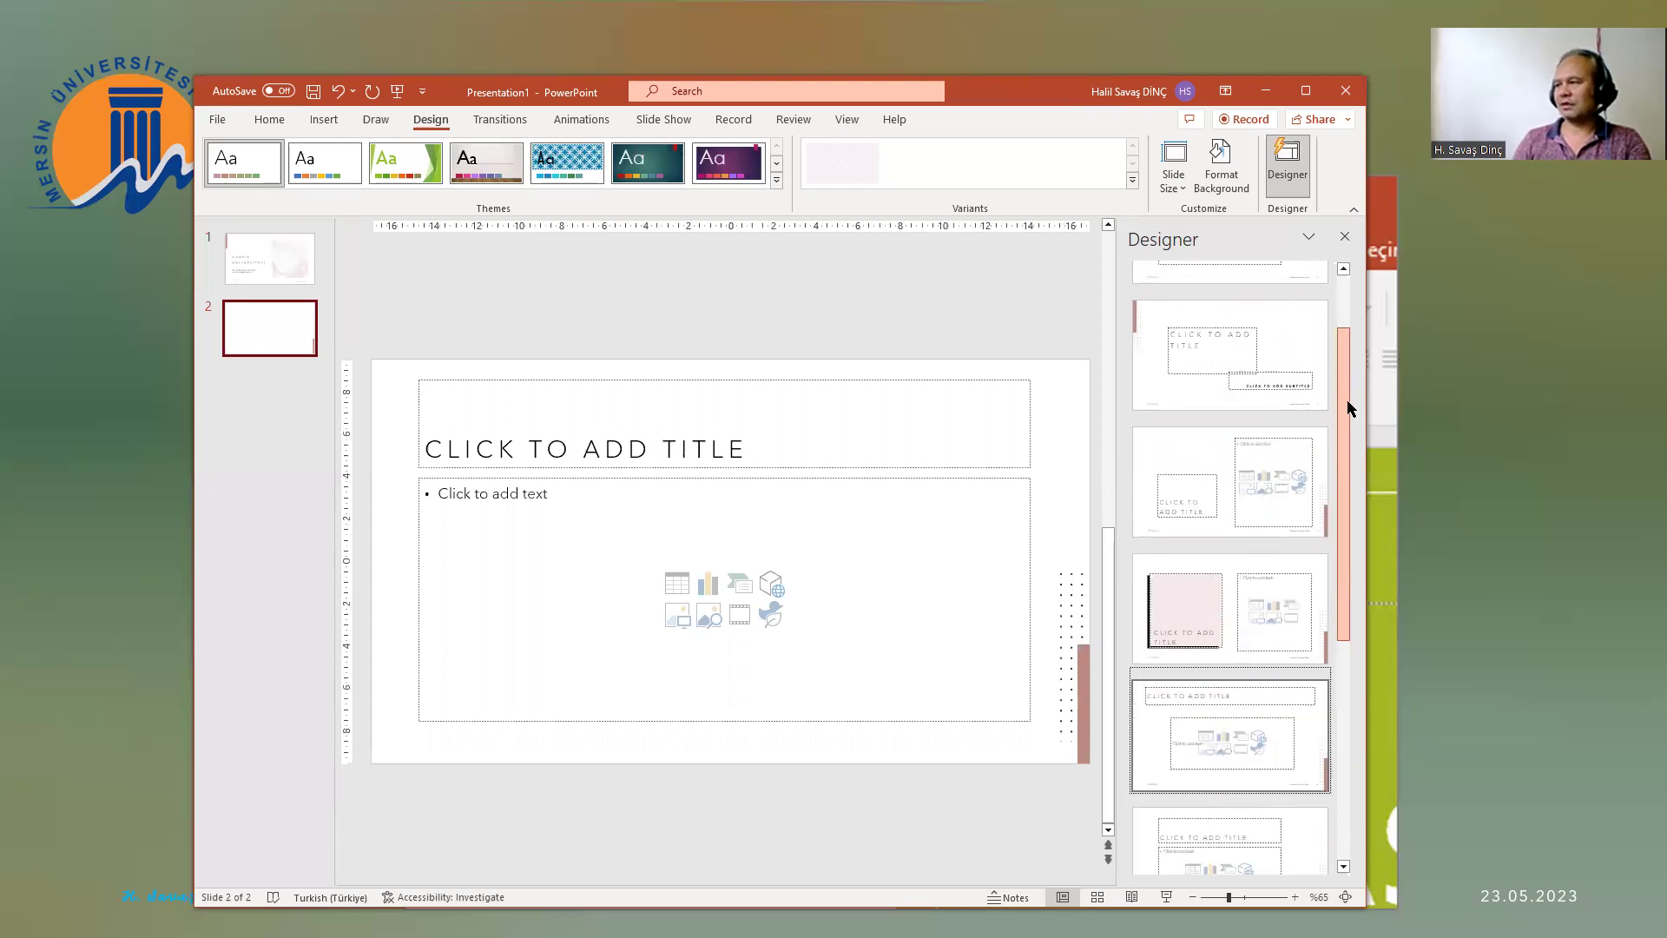
scroll(1352, 454, "down", 2)
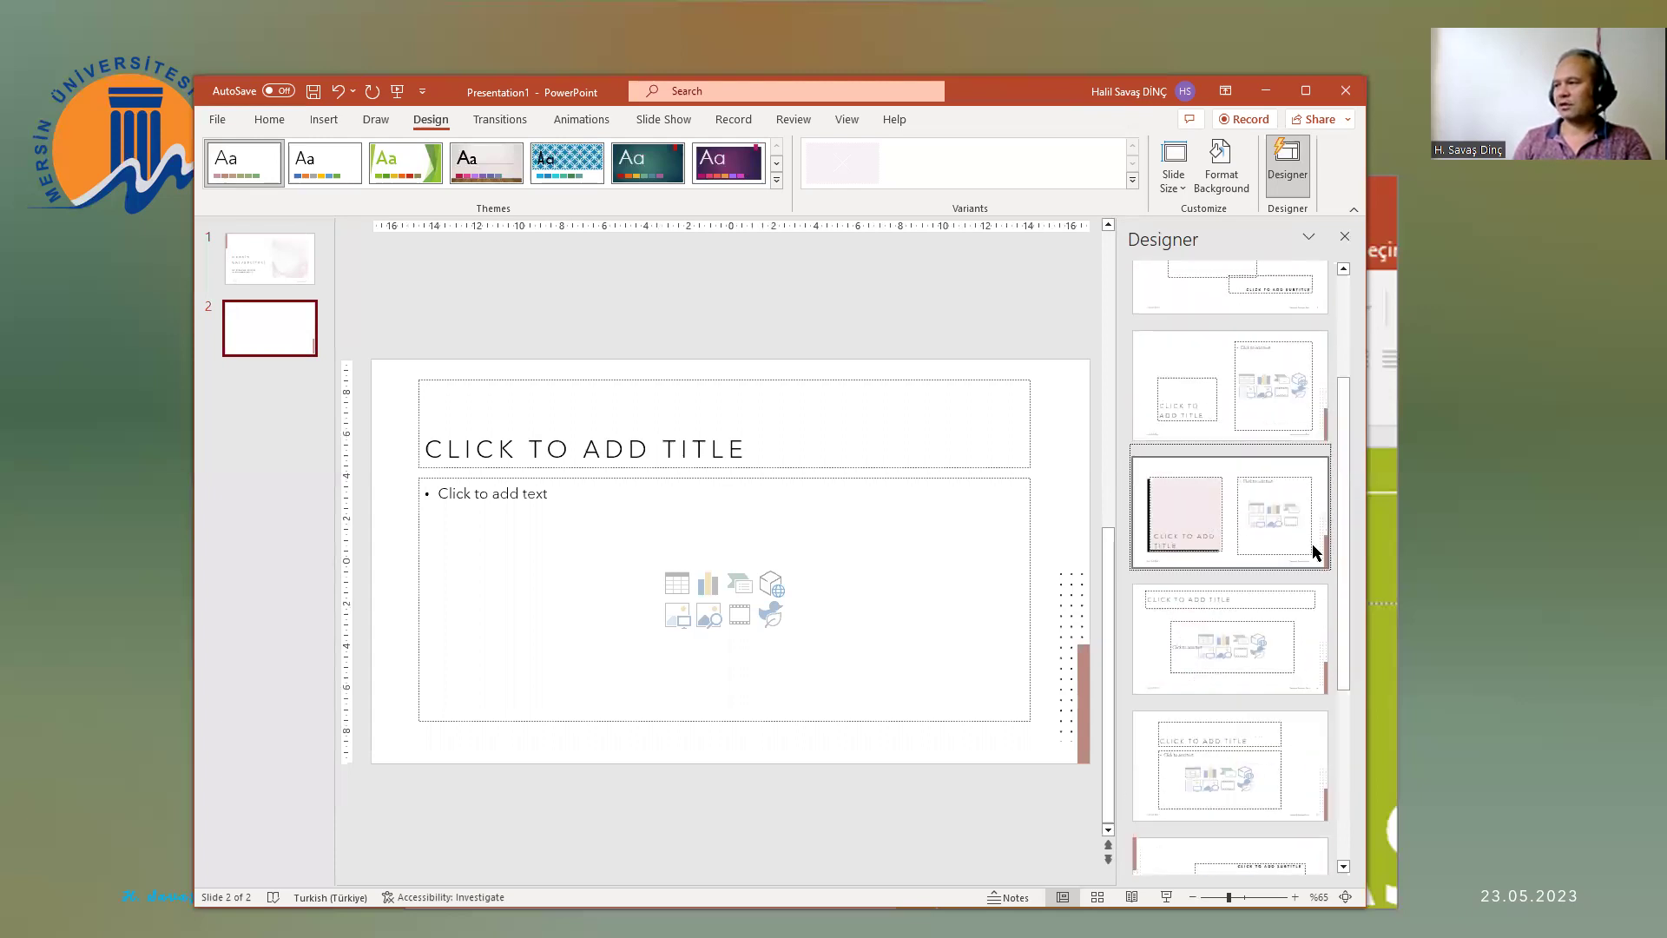
scroll(1339, 608, "down", 4)
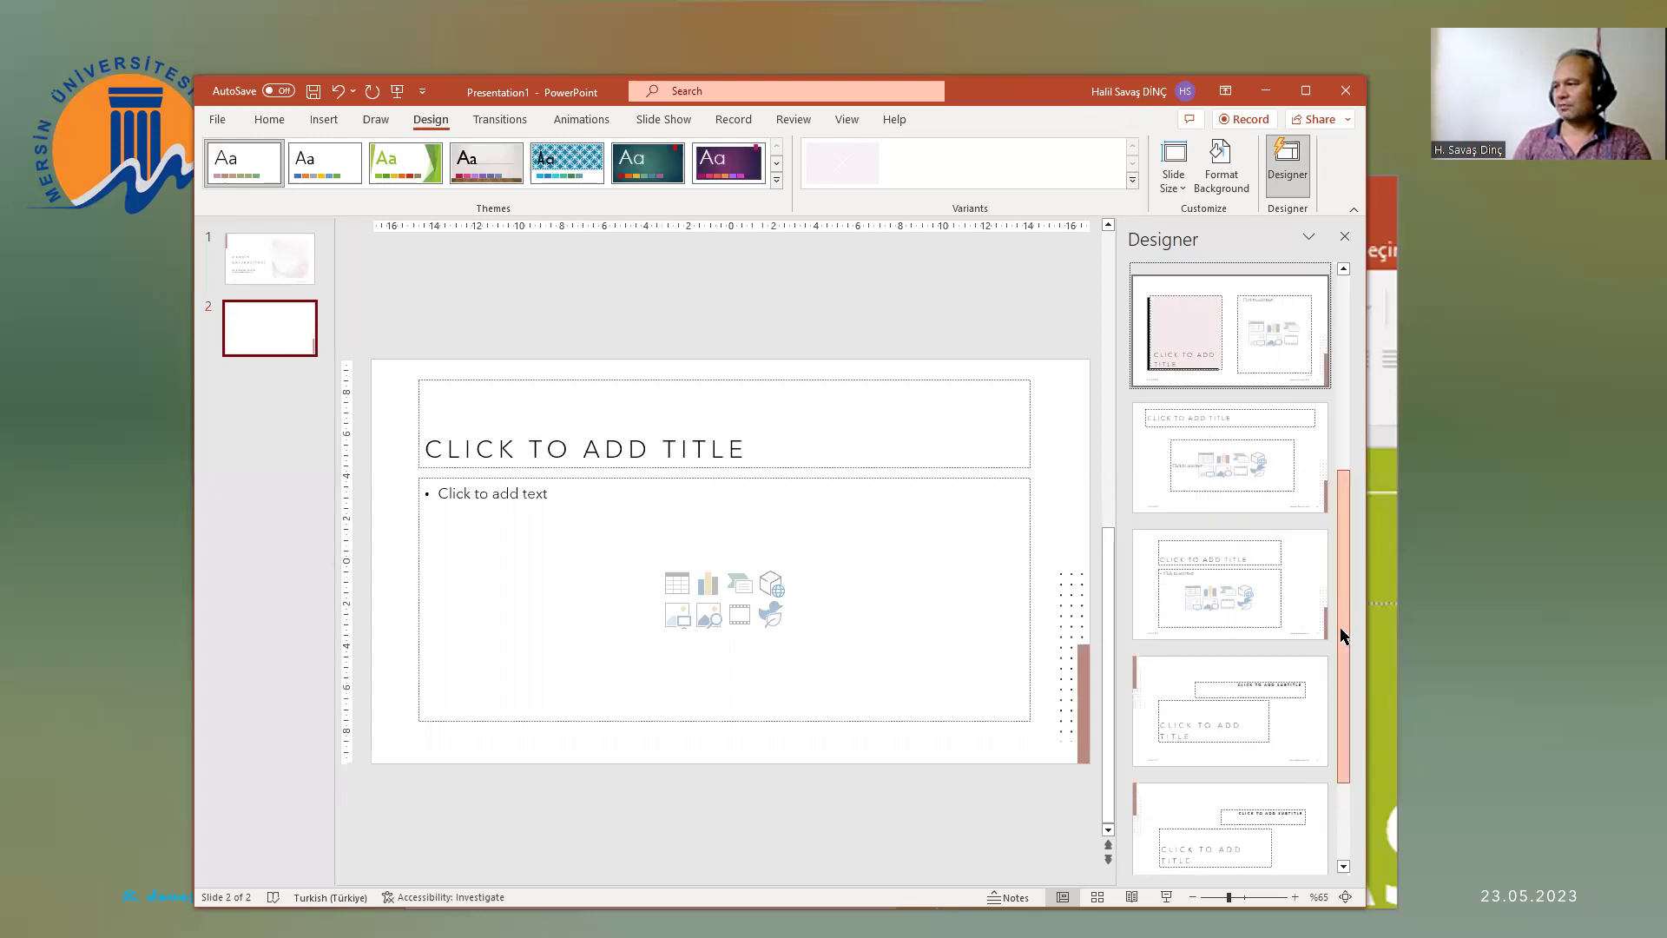
scroll(1341, 543, "down", 3)
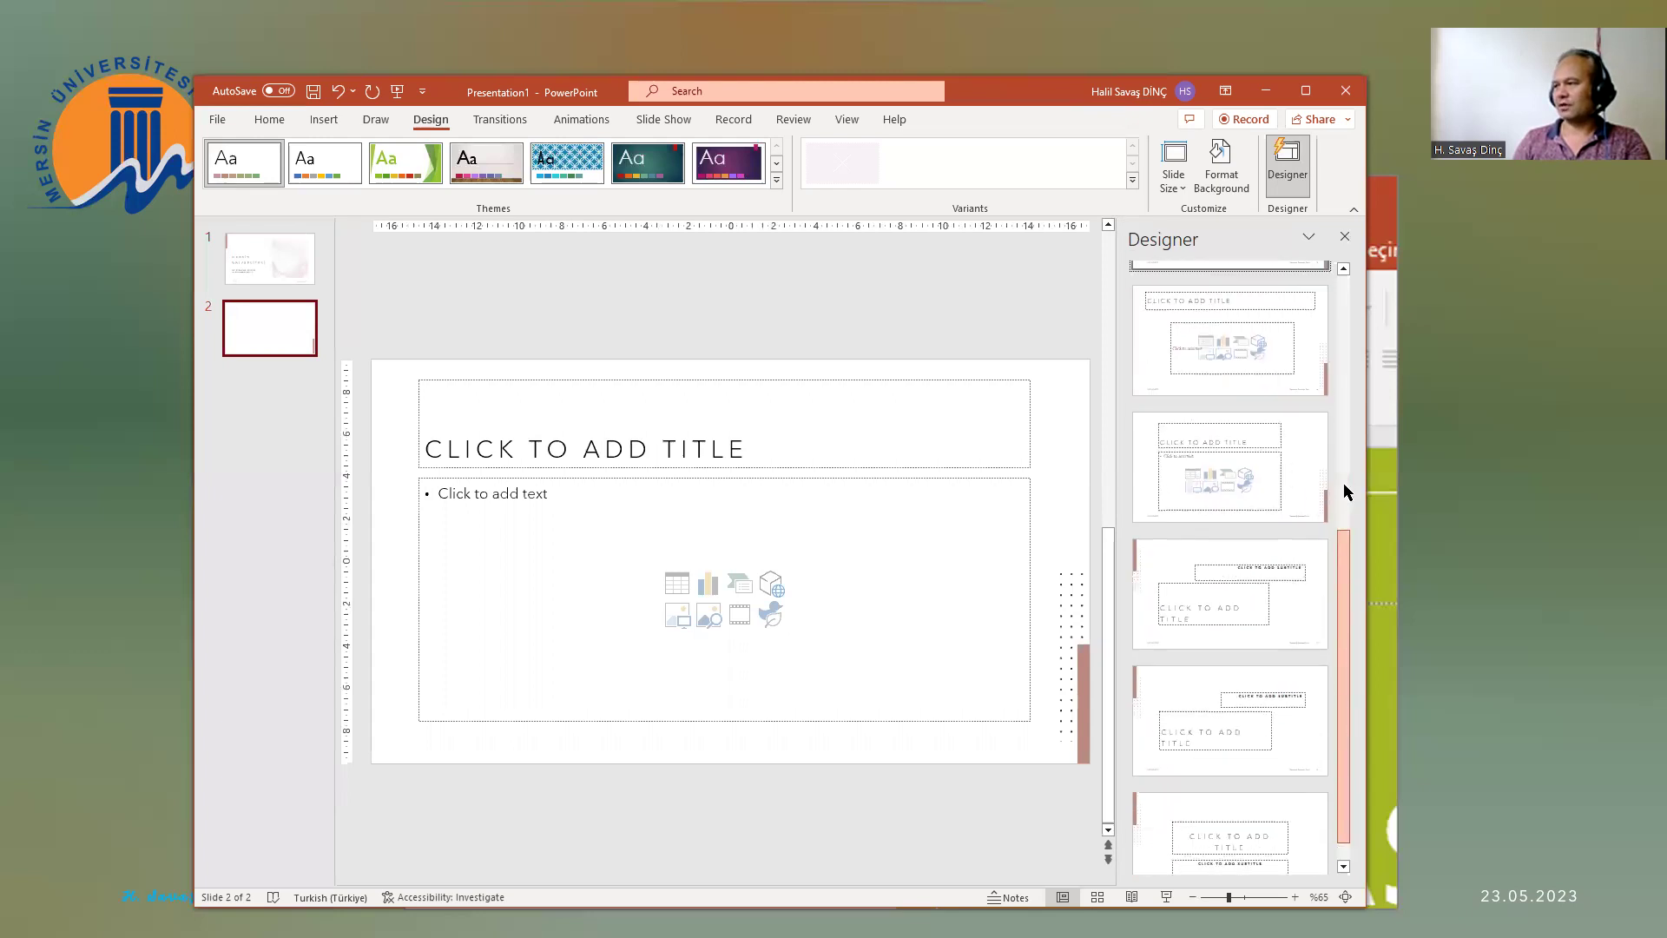
scroll(1345, 422, "up", 5)
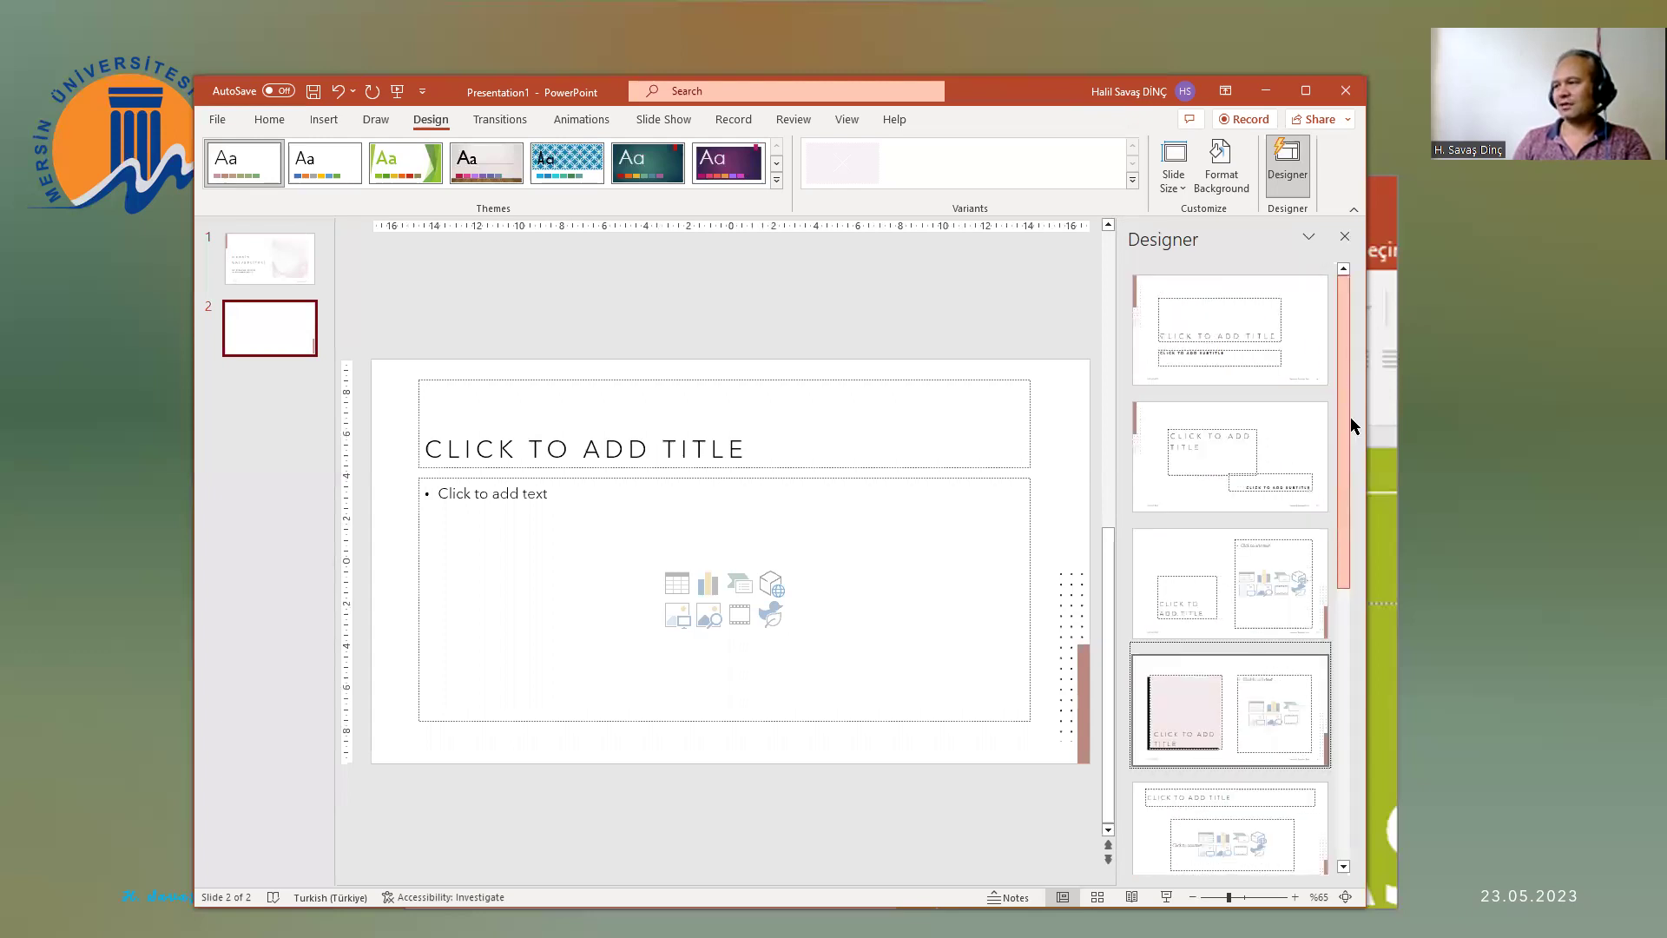
left_click_drag(1352, 451, 1352, 483)
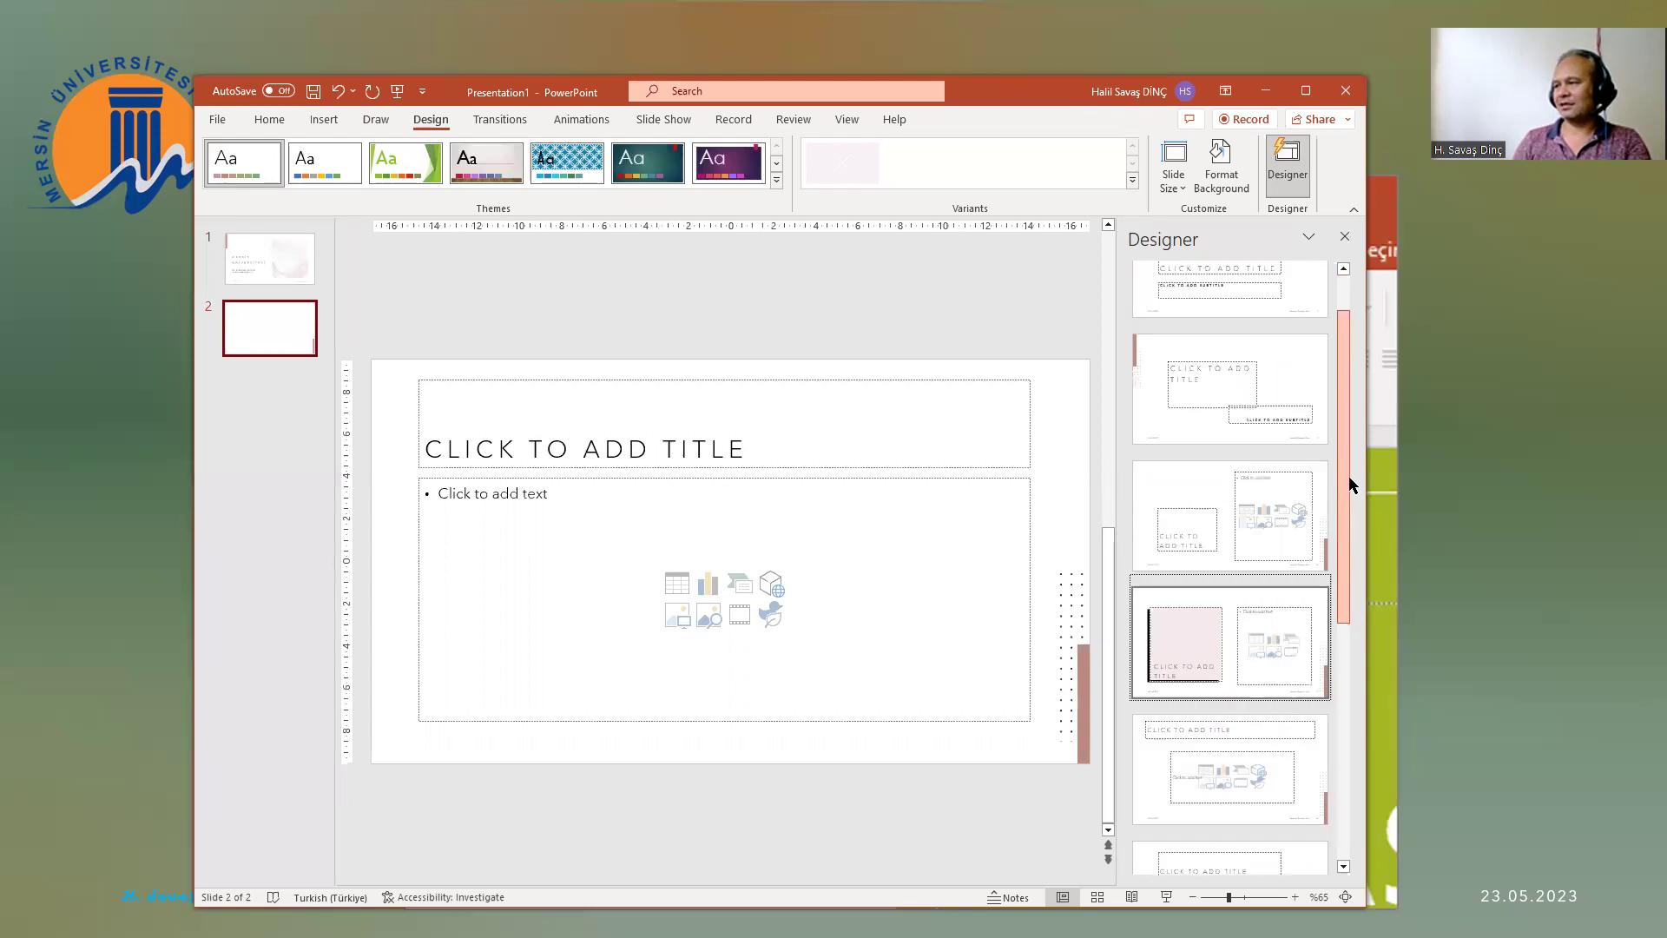
Step: Title slide 2 'POWERPOİNT DERSLERİ' and add bullets Design, Animations and Slide Show
left_click(631, 446)
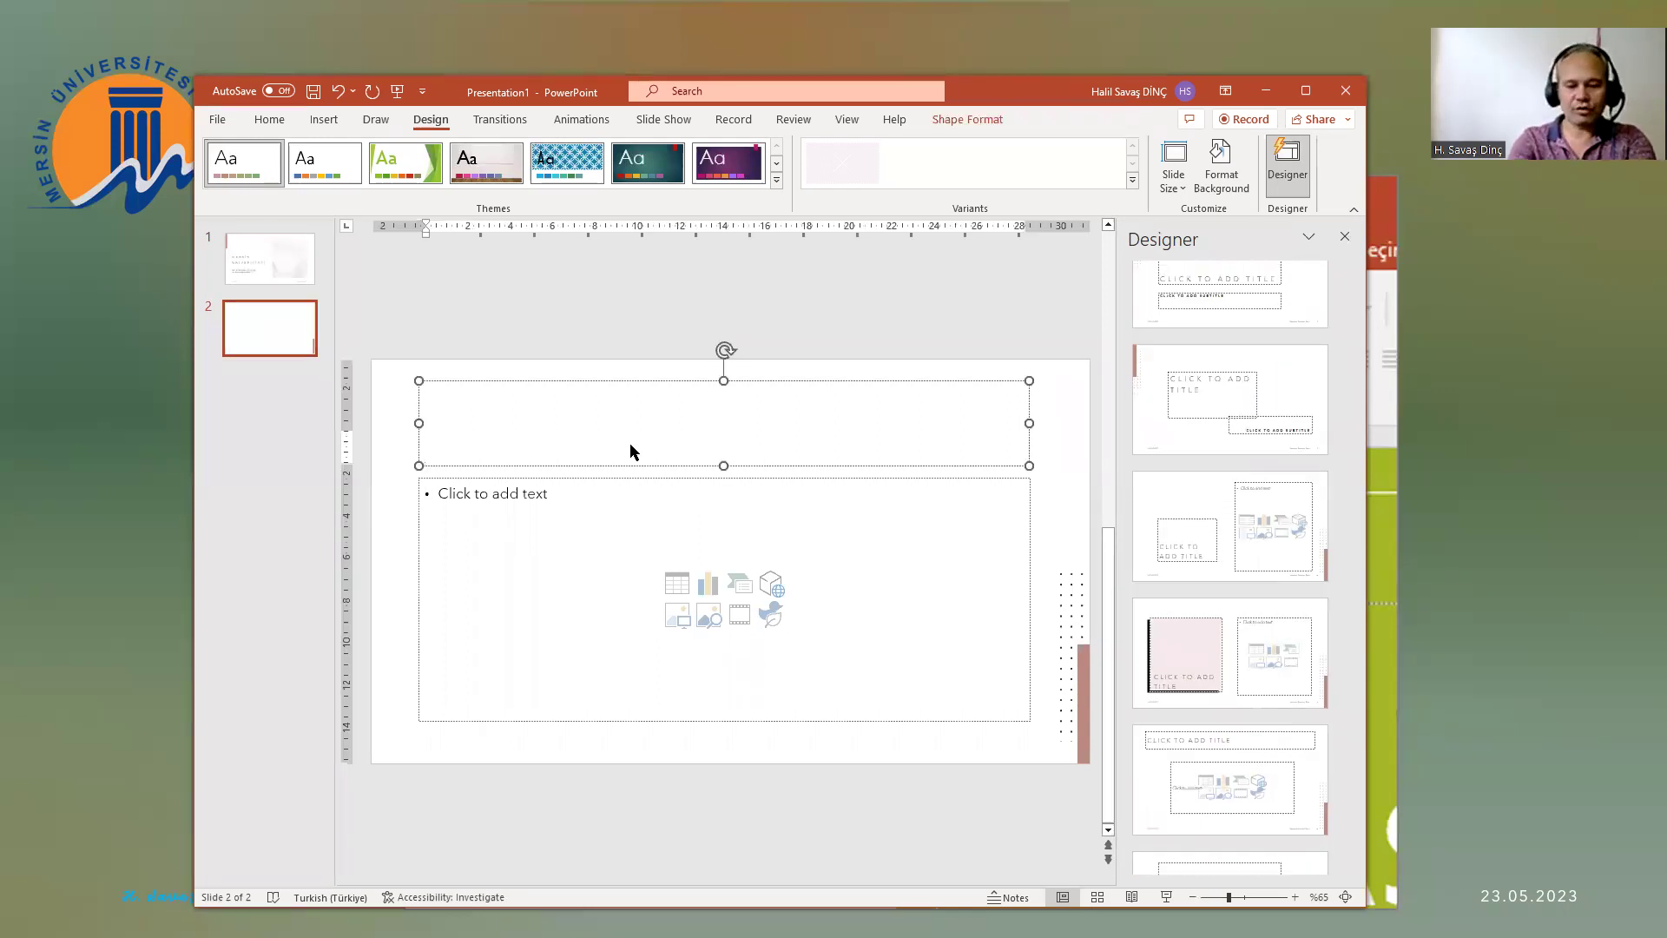
type("PO")
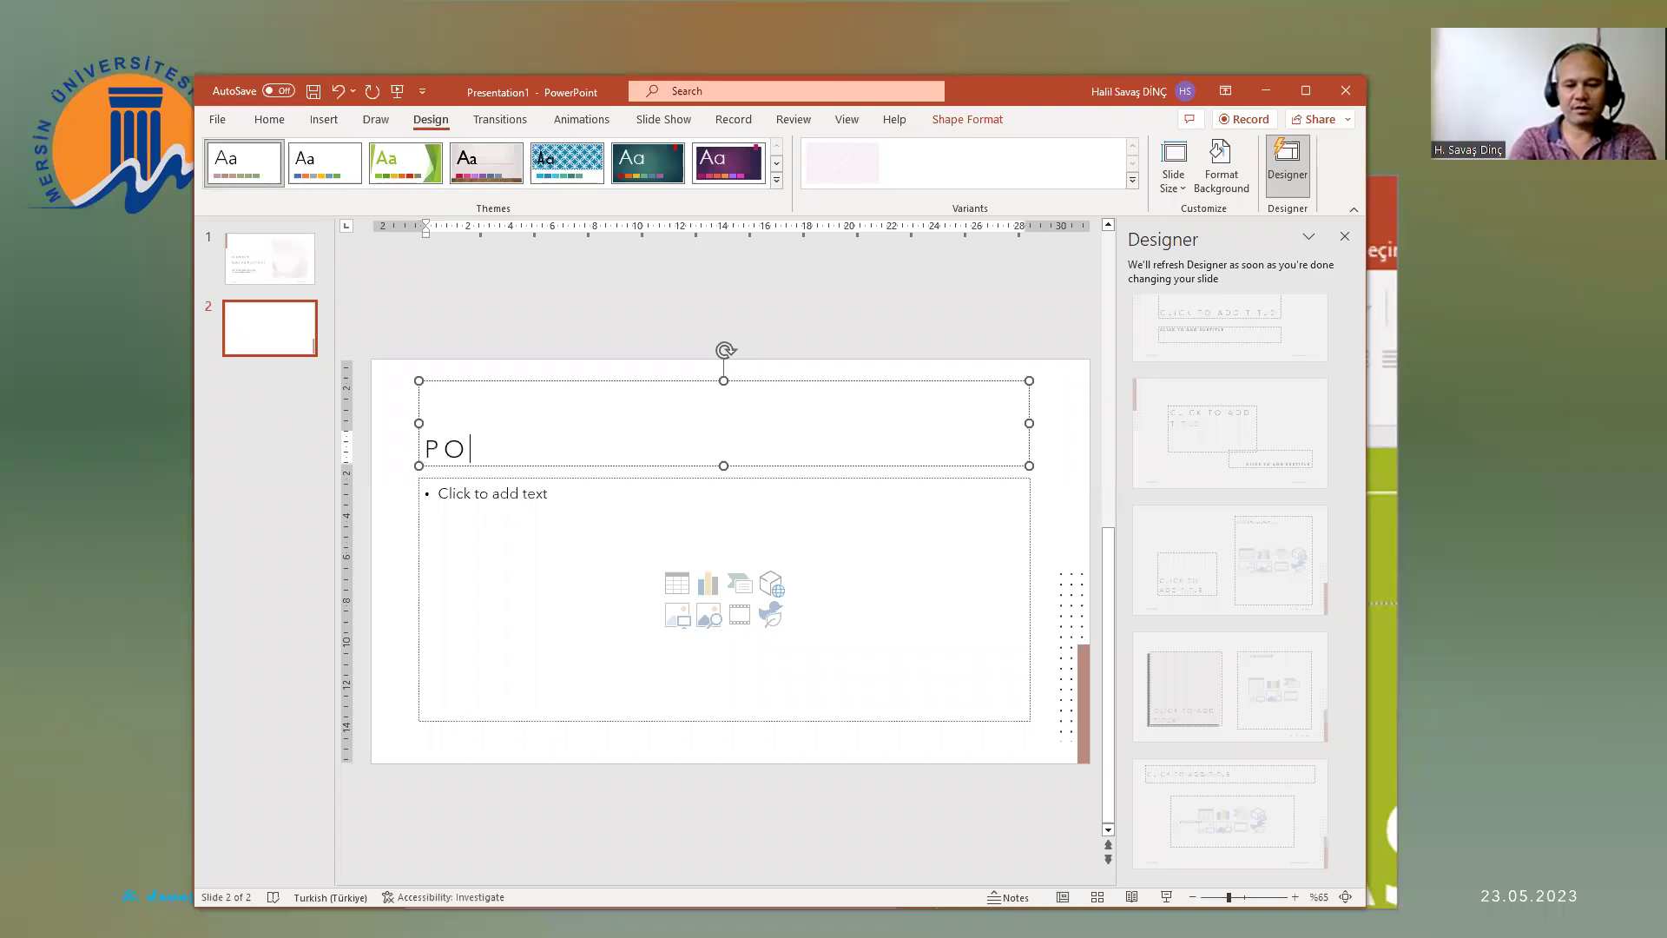
type("WERPOİ")
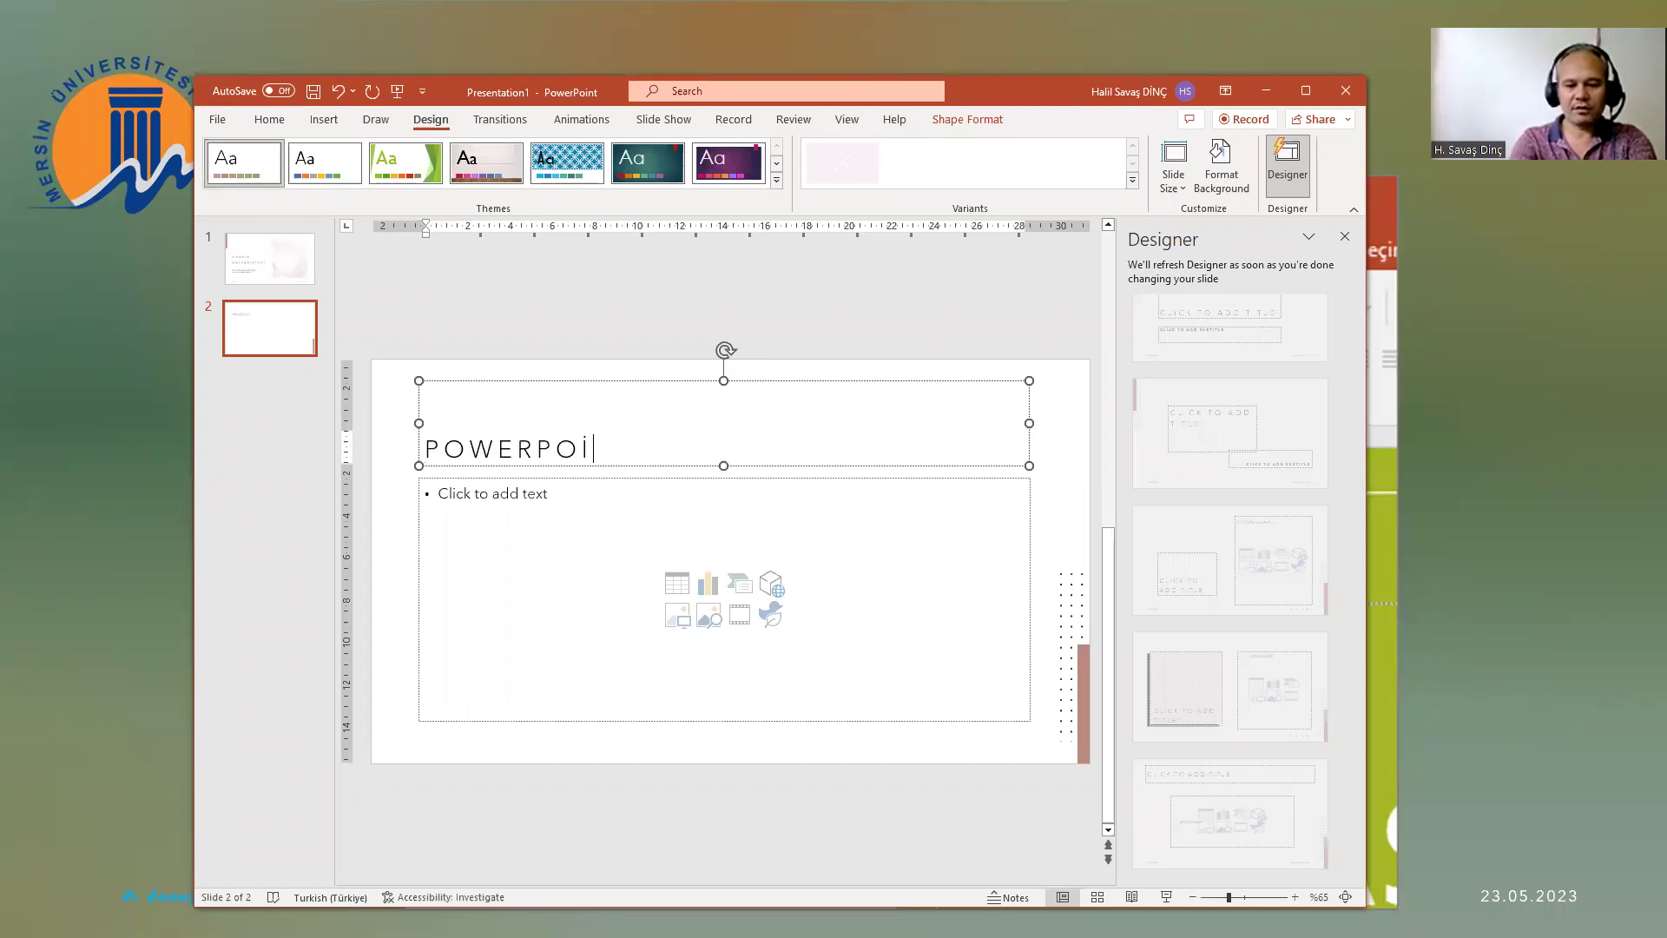
type("NT DERSL")
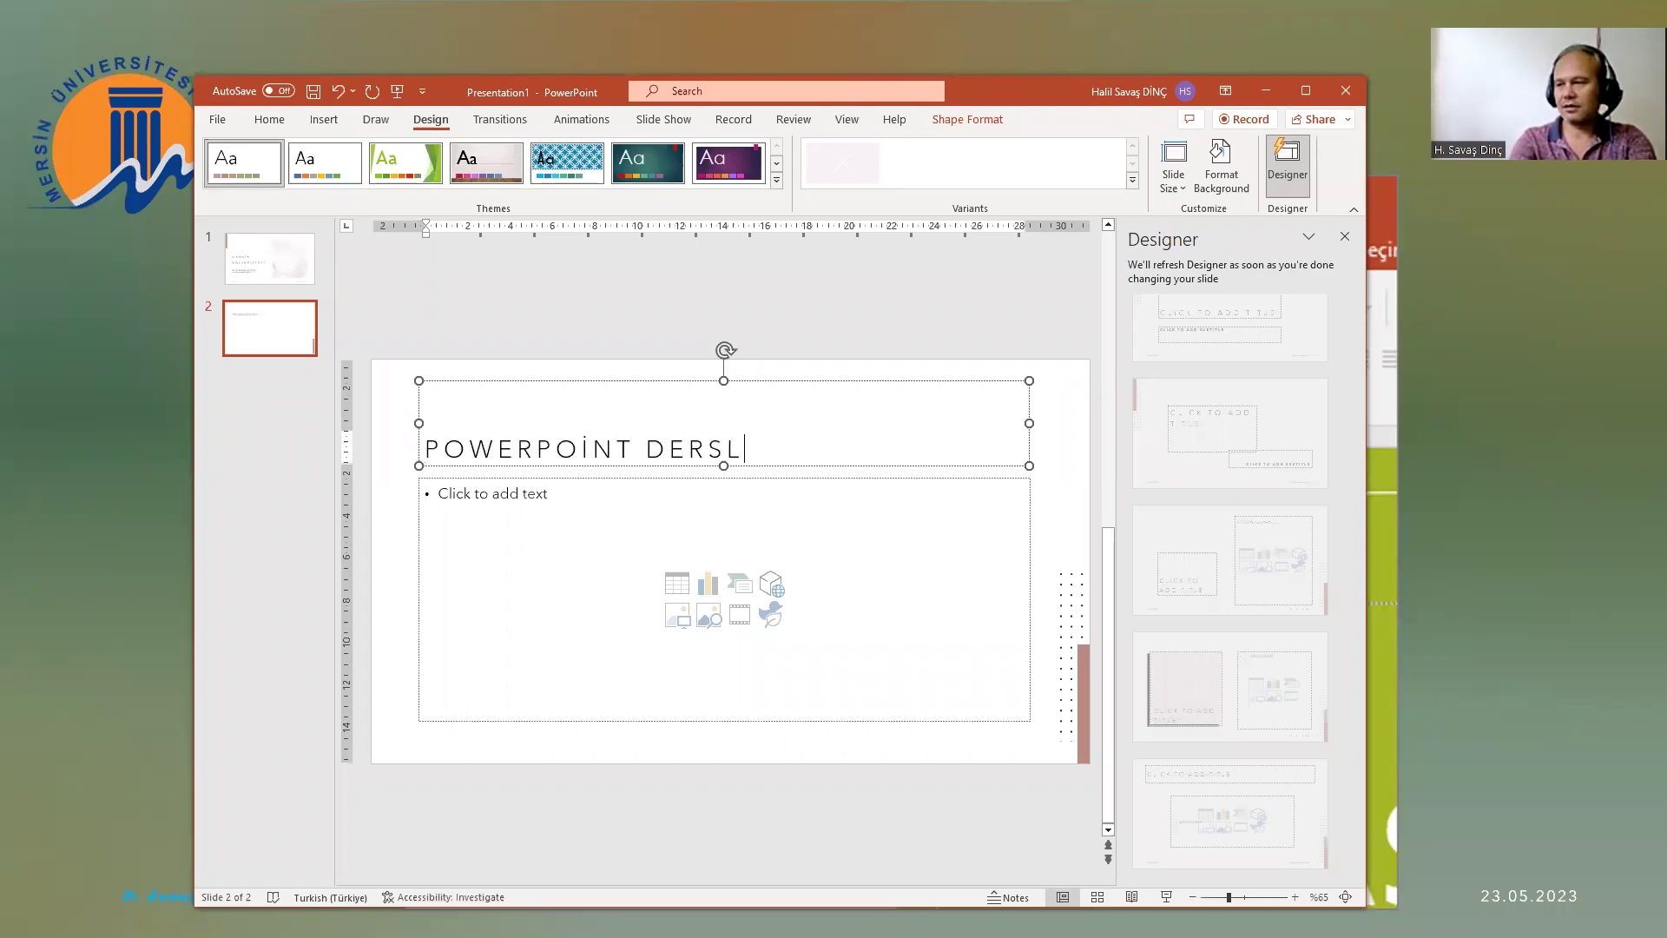
type("ERİ")
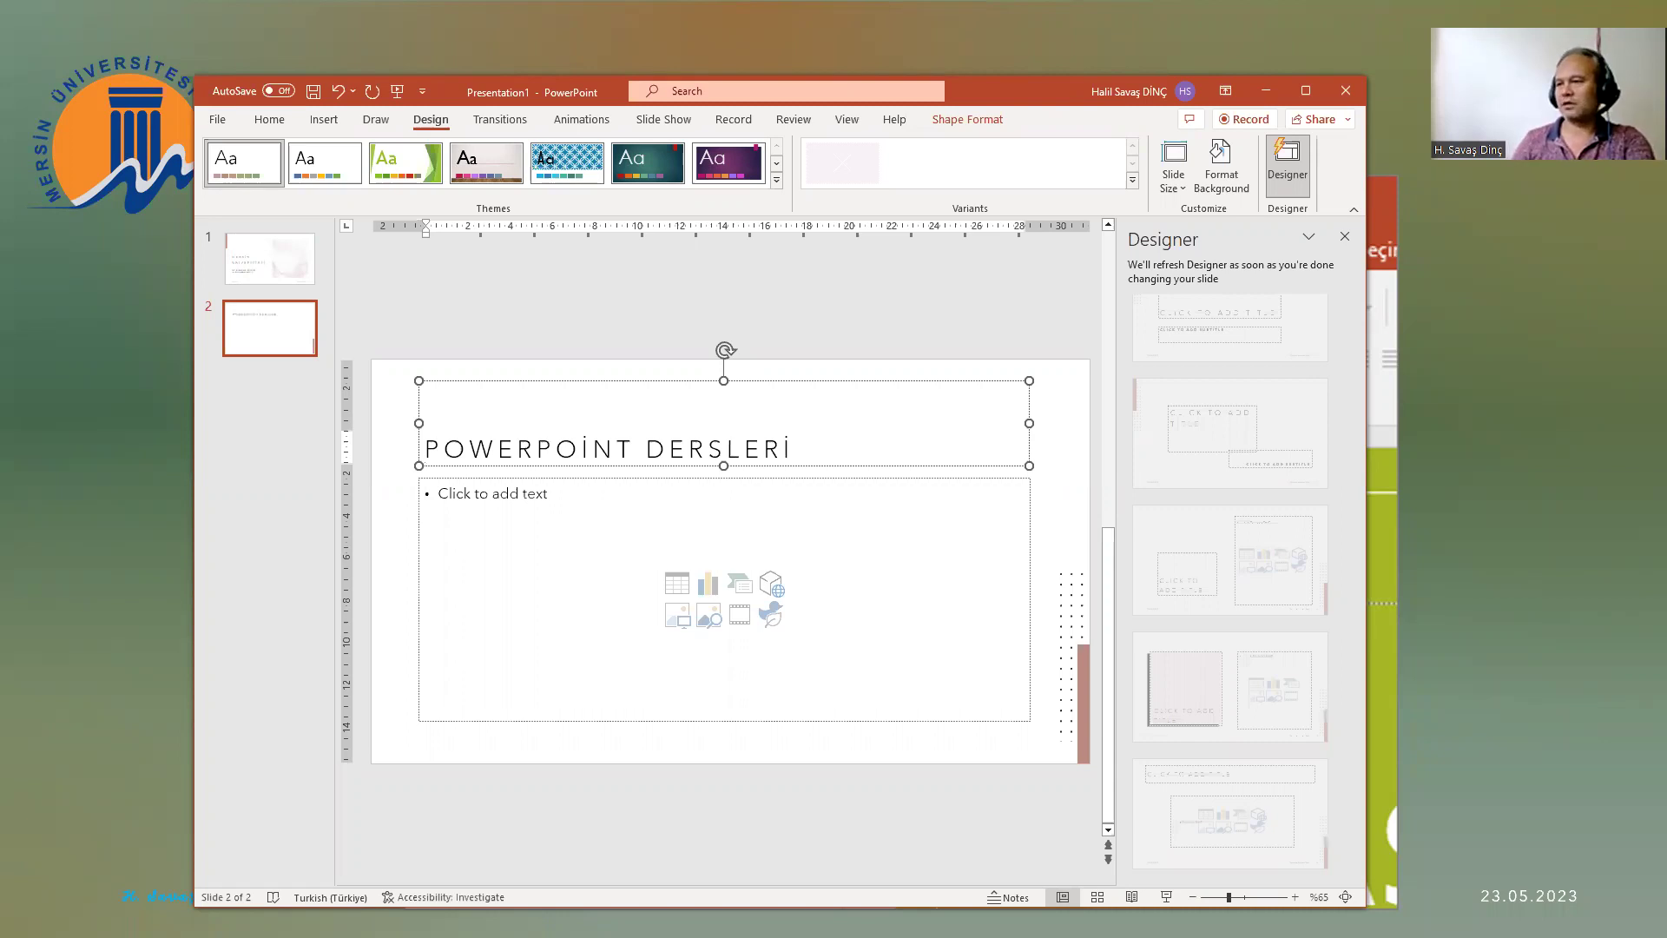
left_click(621, 512)
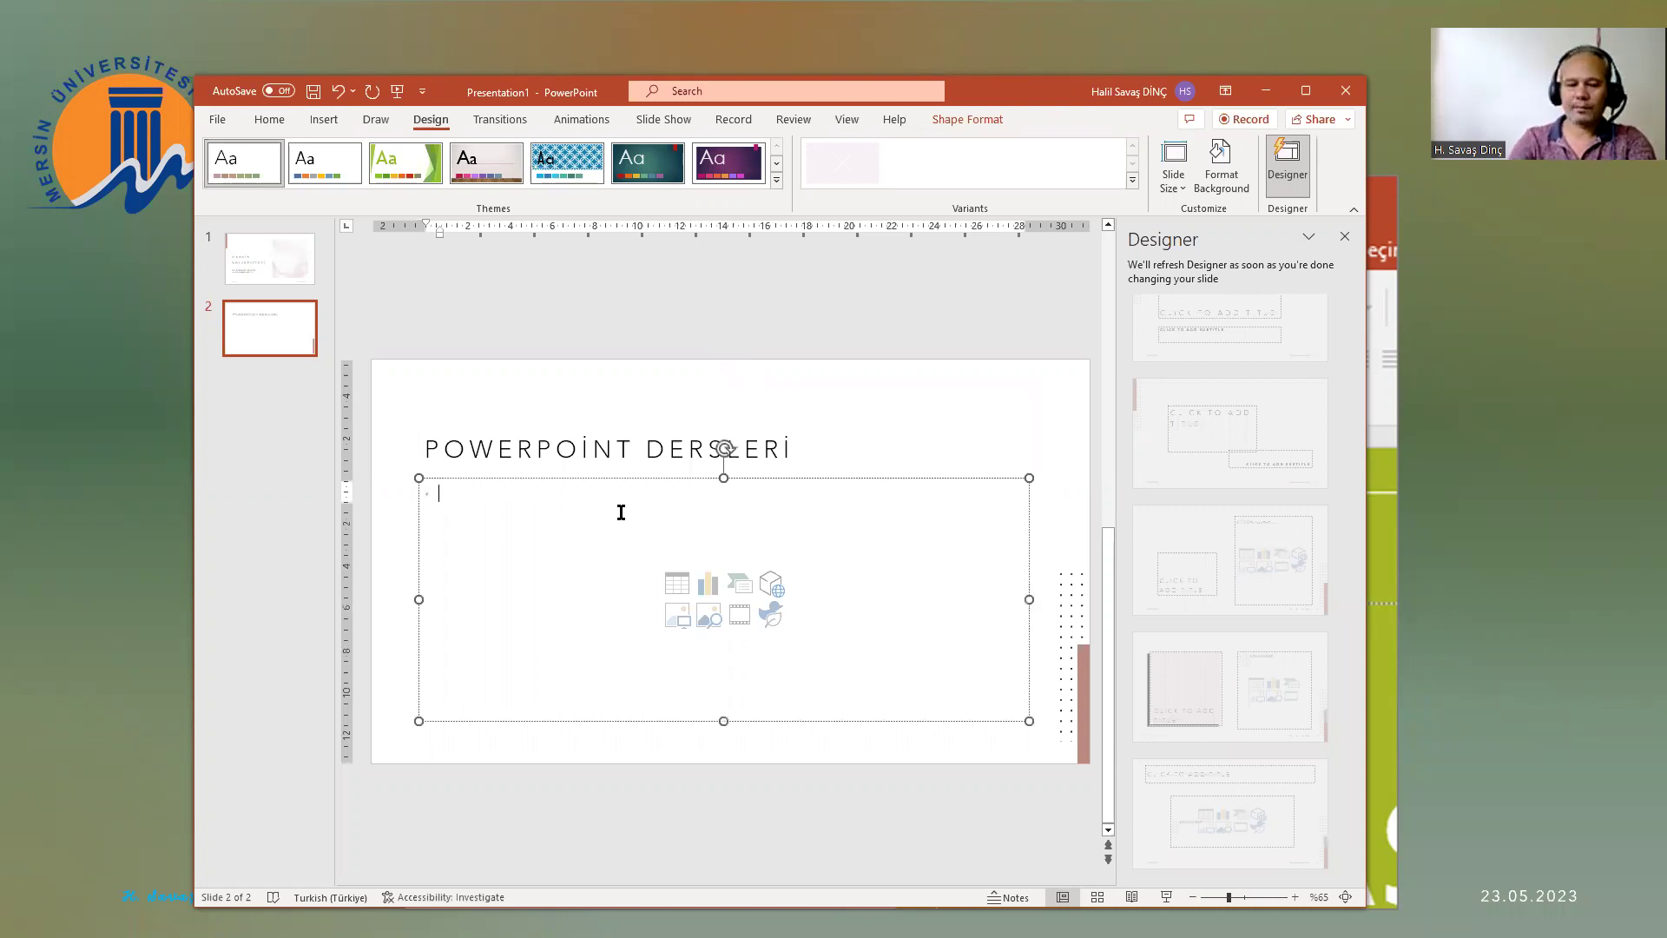
type("Design")
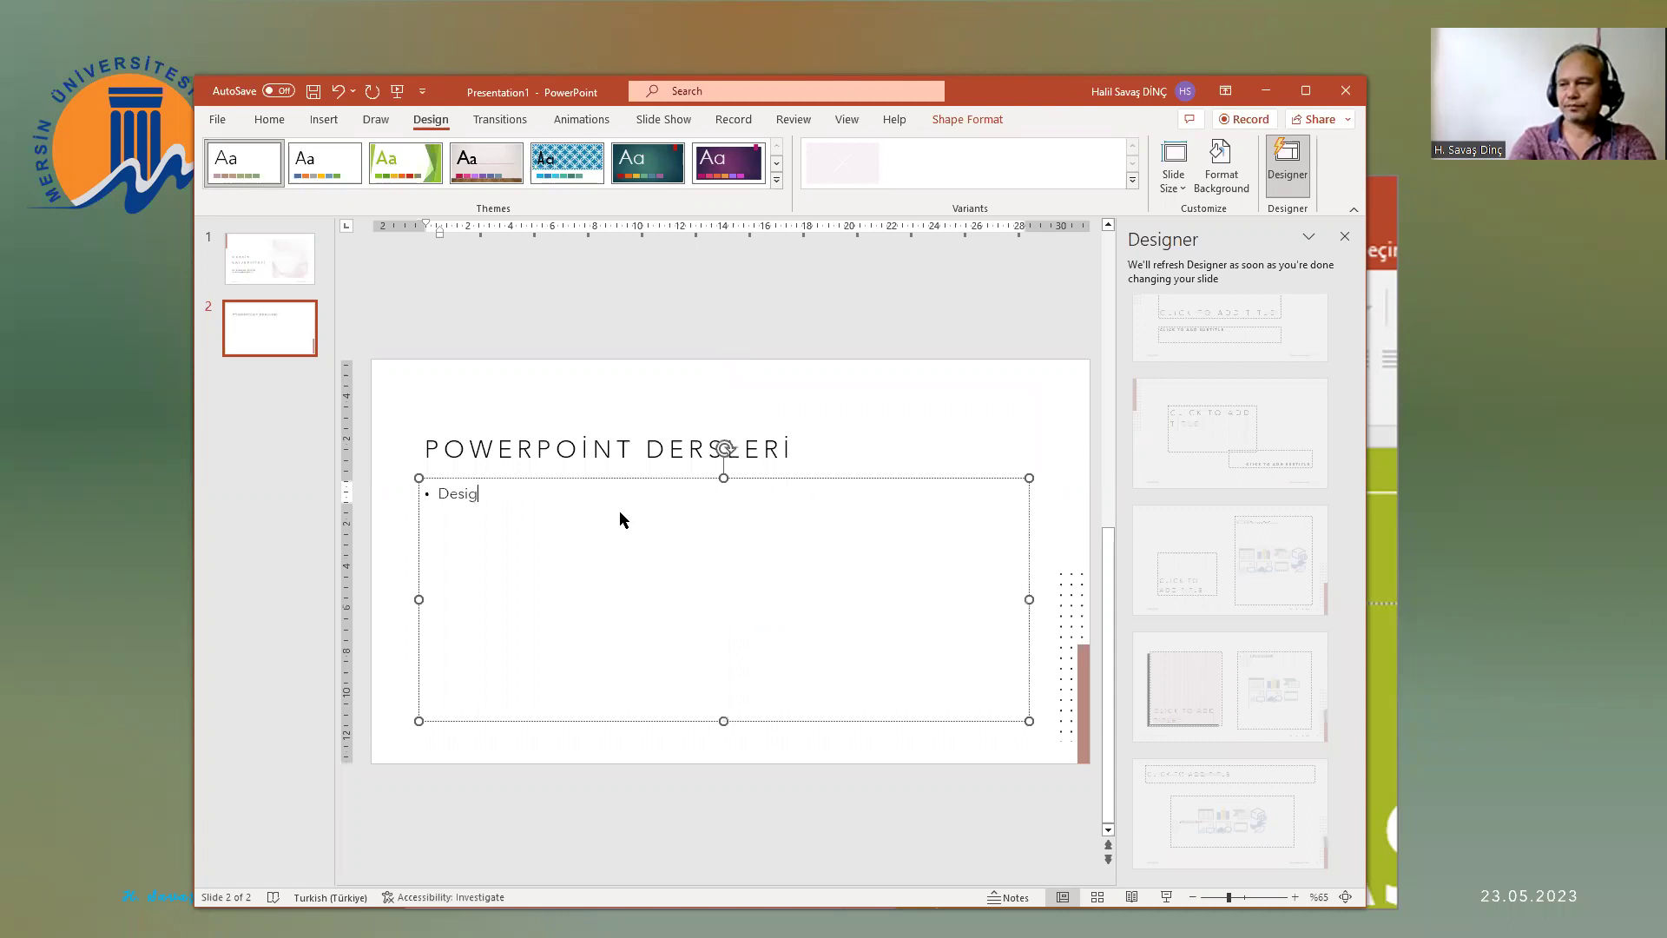
key("Return")
type("Ania")
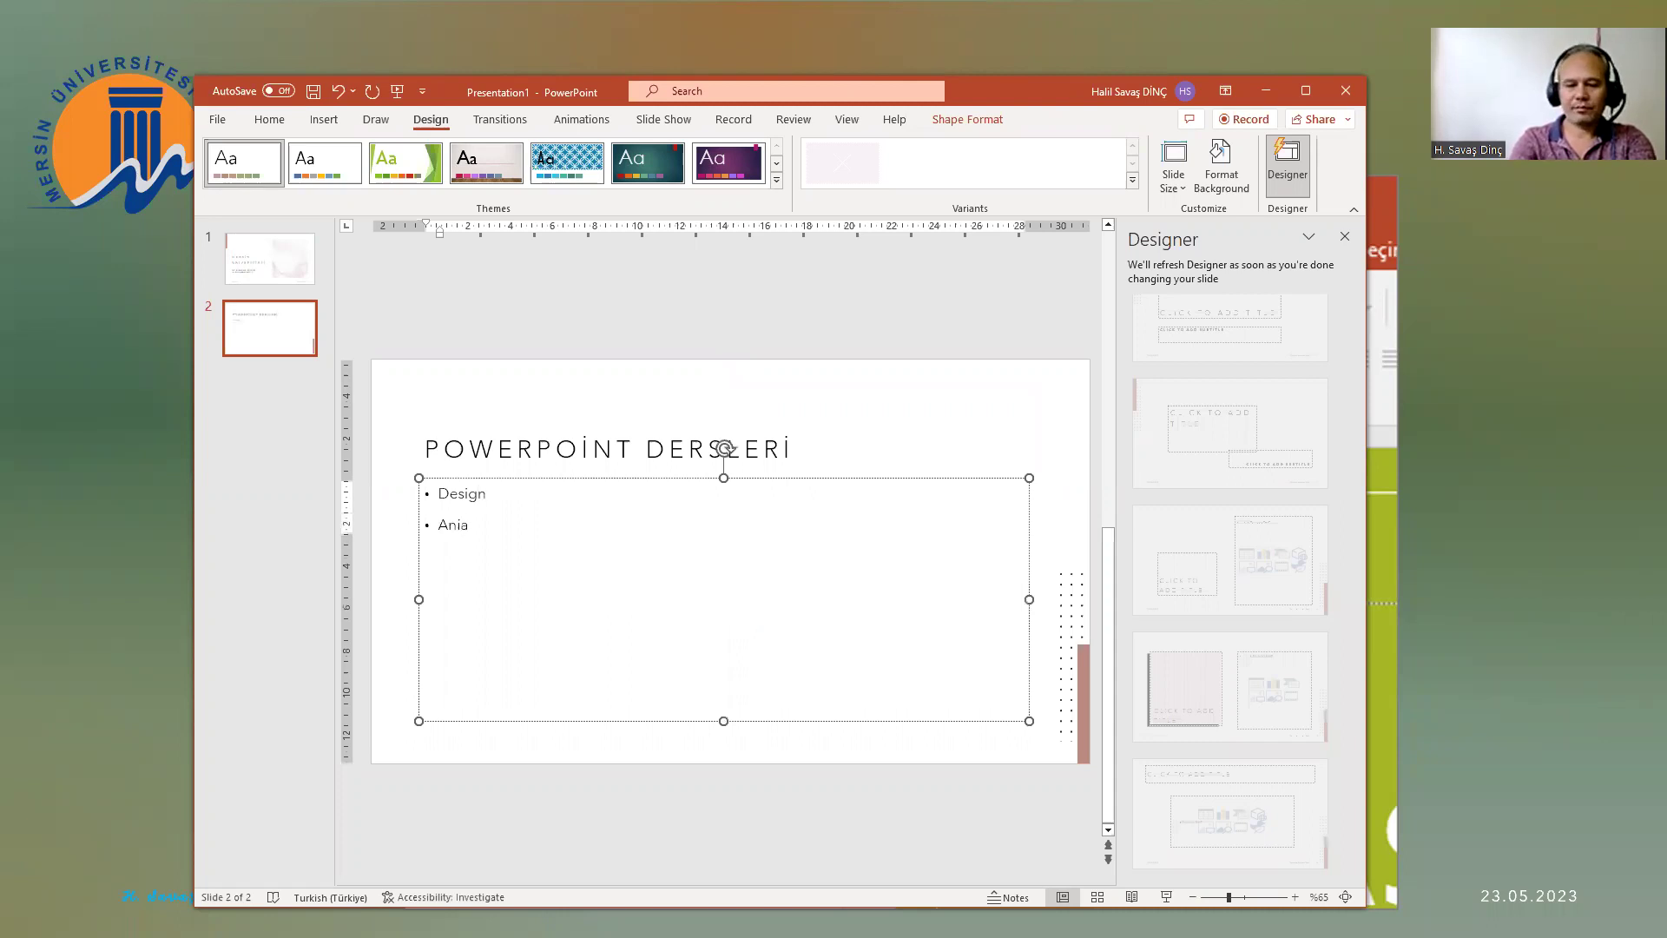
key("BackSpace")
type("mations")
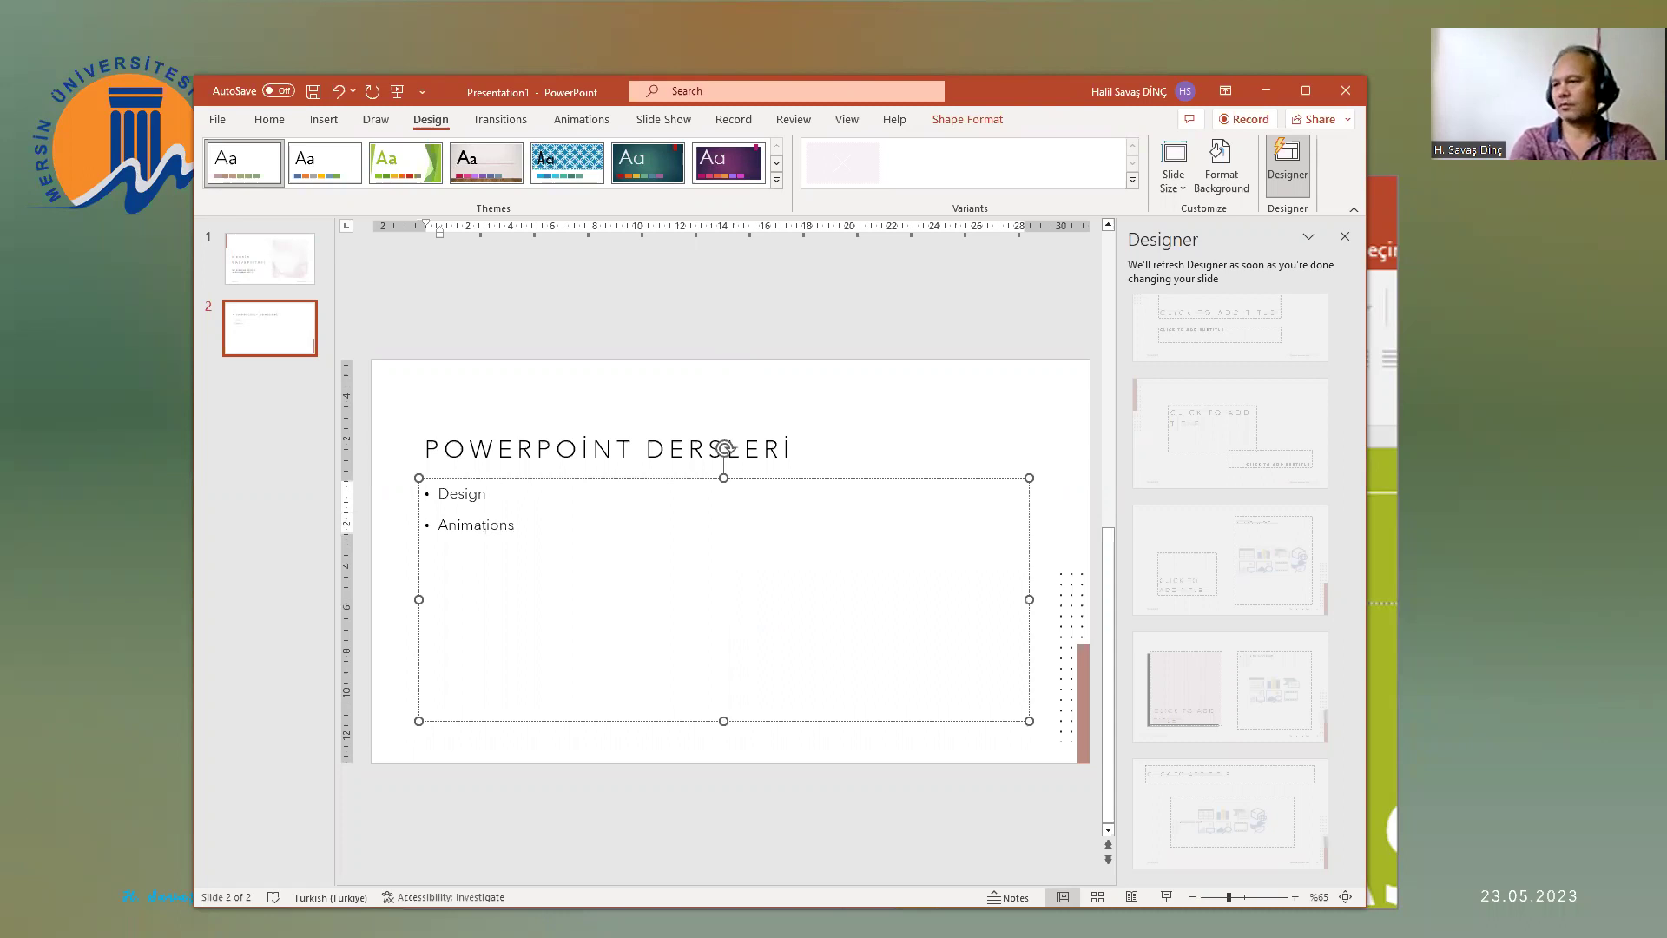
key("Return")
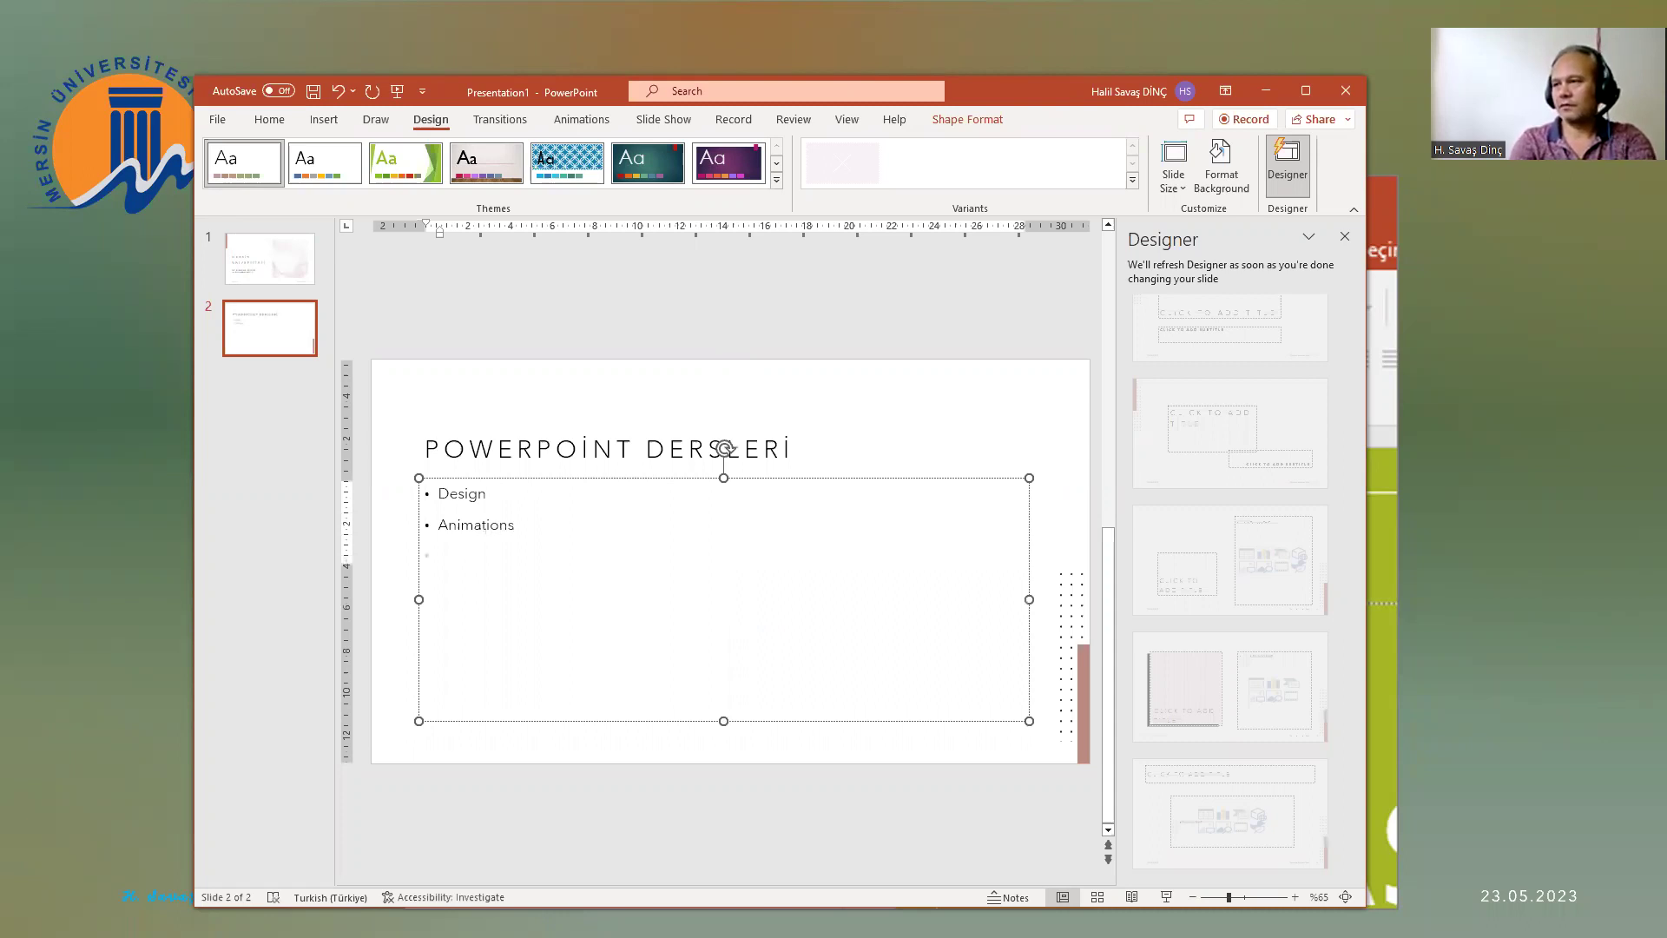
type("Sl")
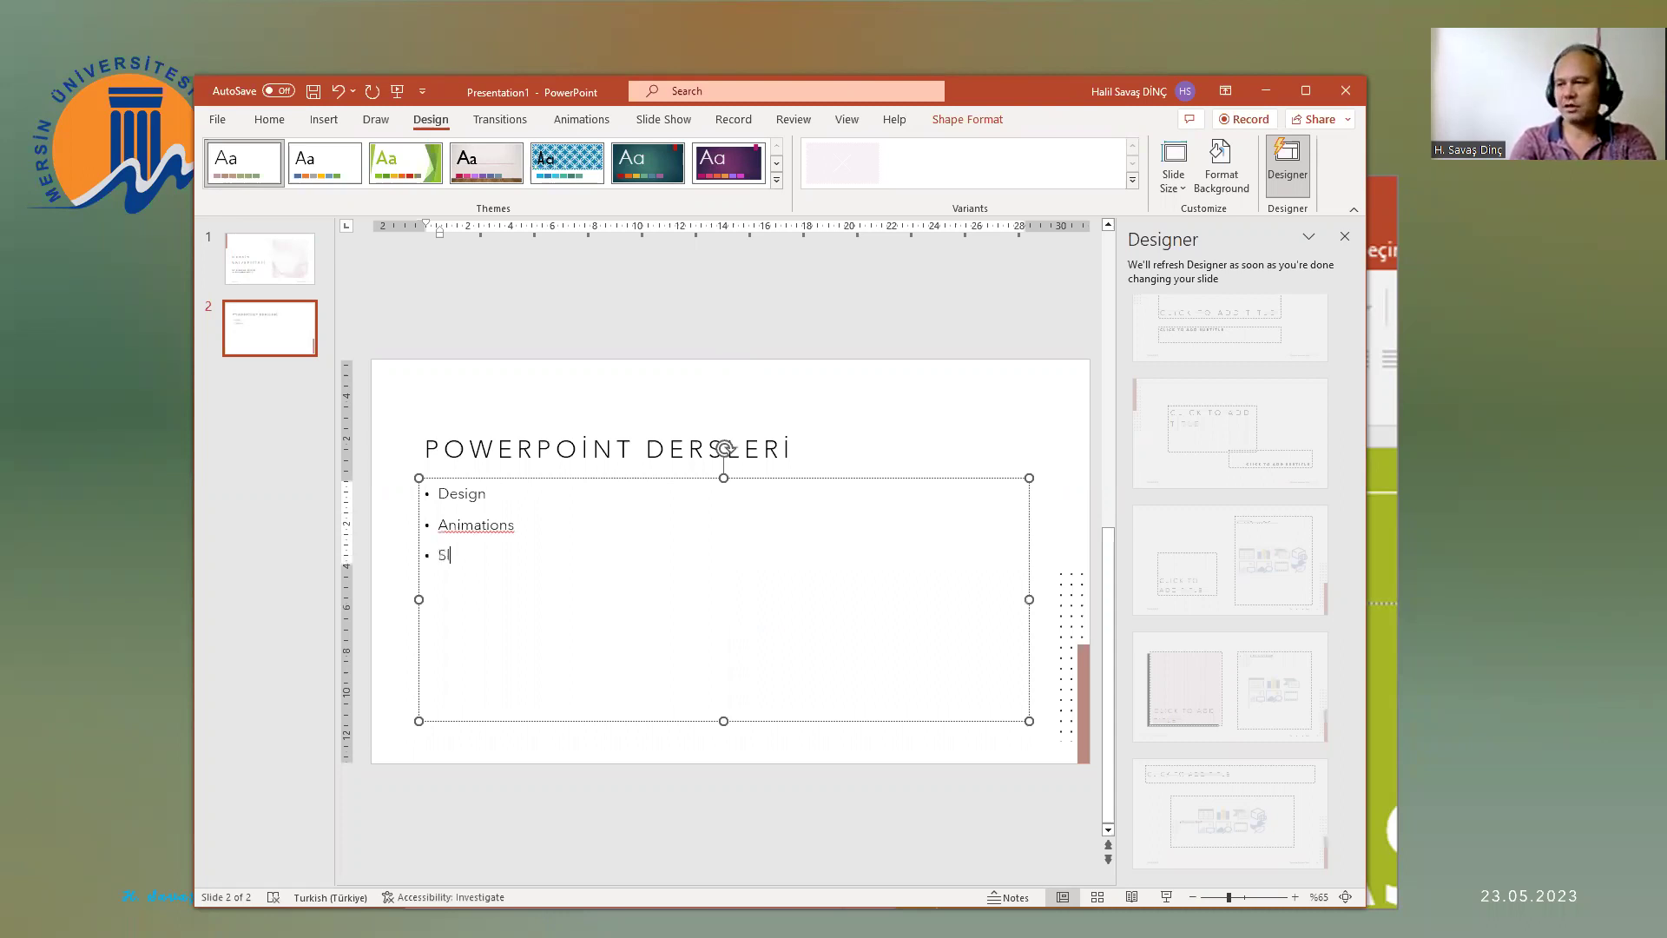
type("ide ")
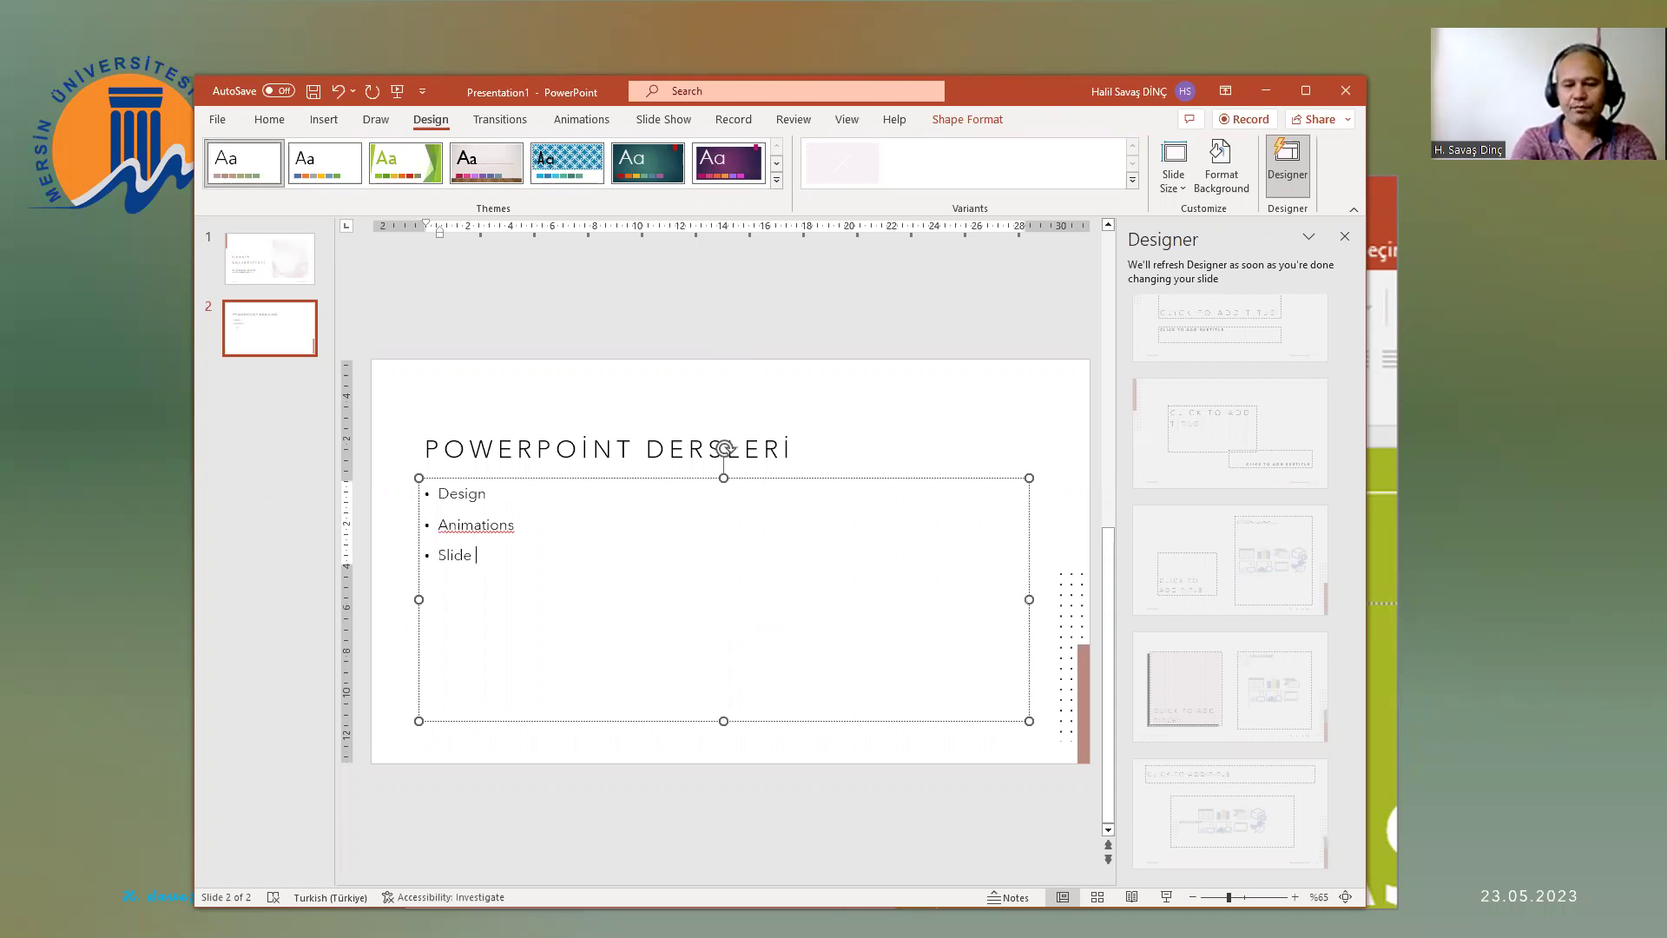
type("Show")
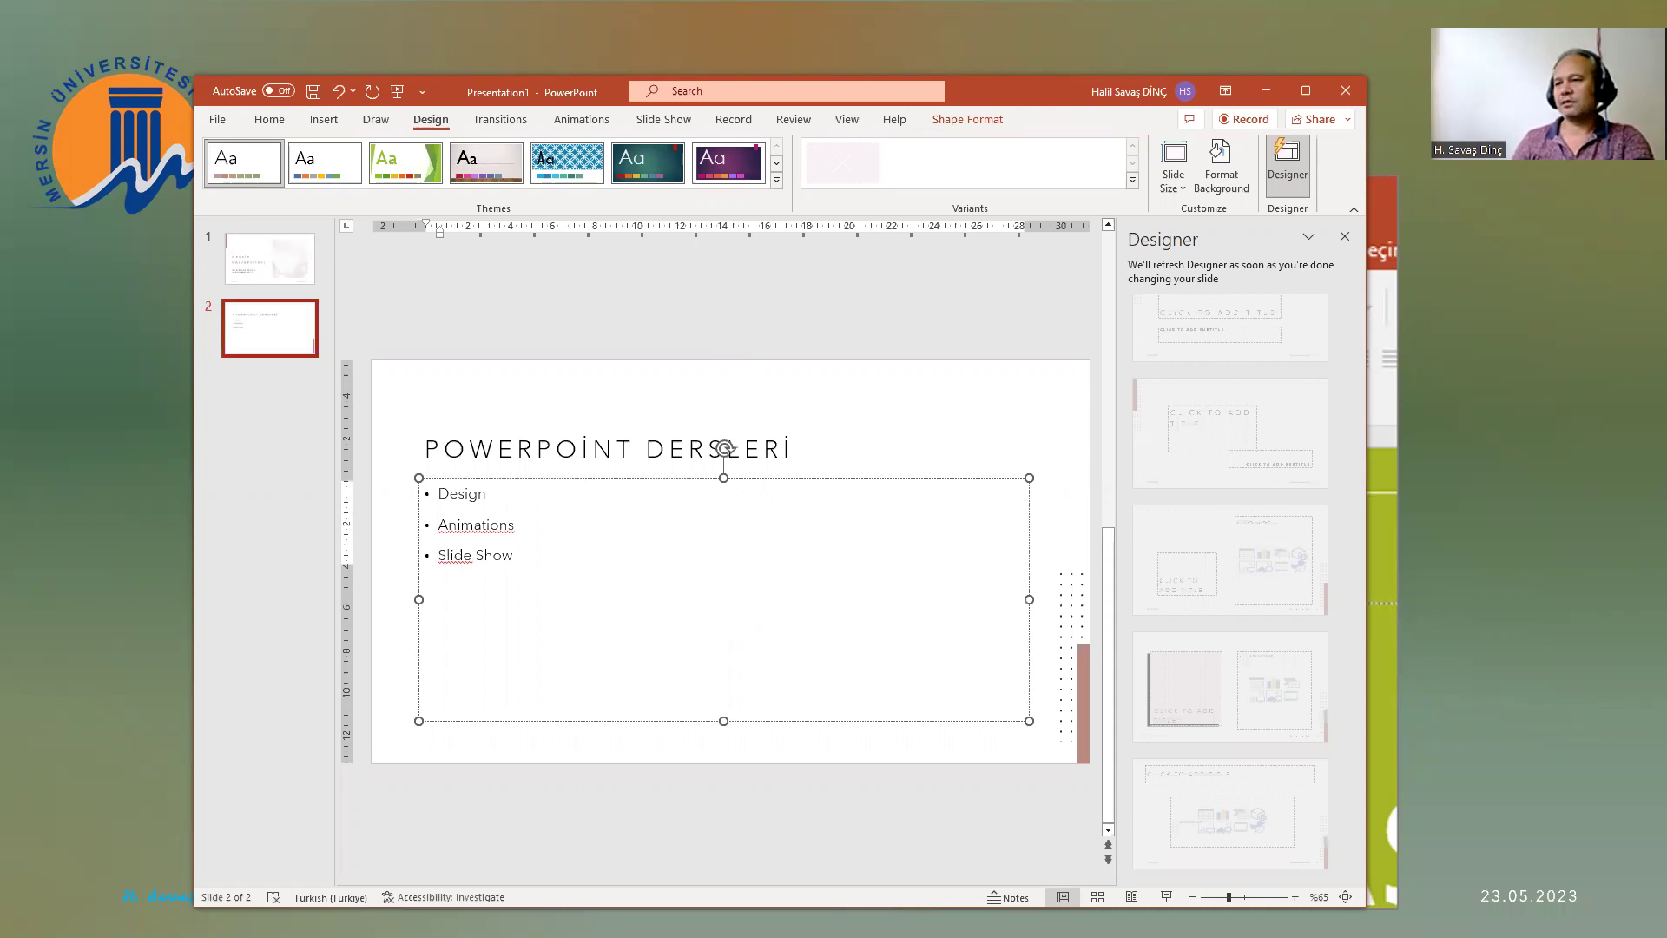
Step: Add a third slide after slide 2 and apply a Designer layout with the title low left
right_click(252, 373)
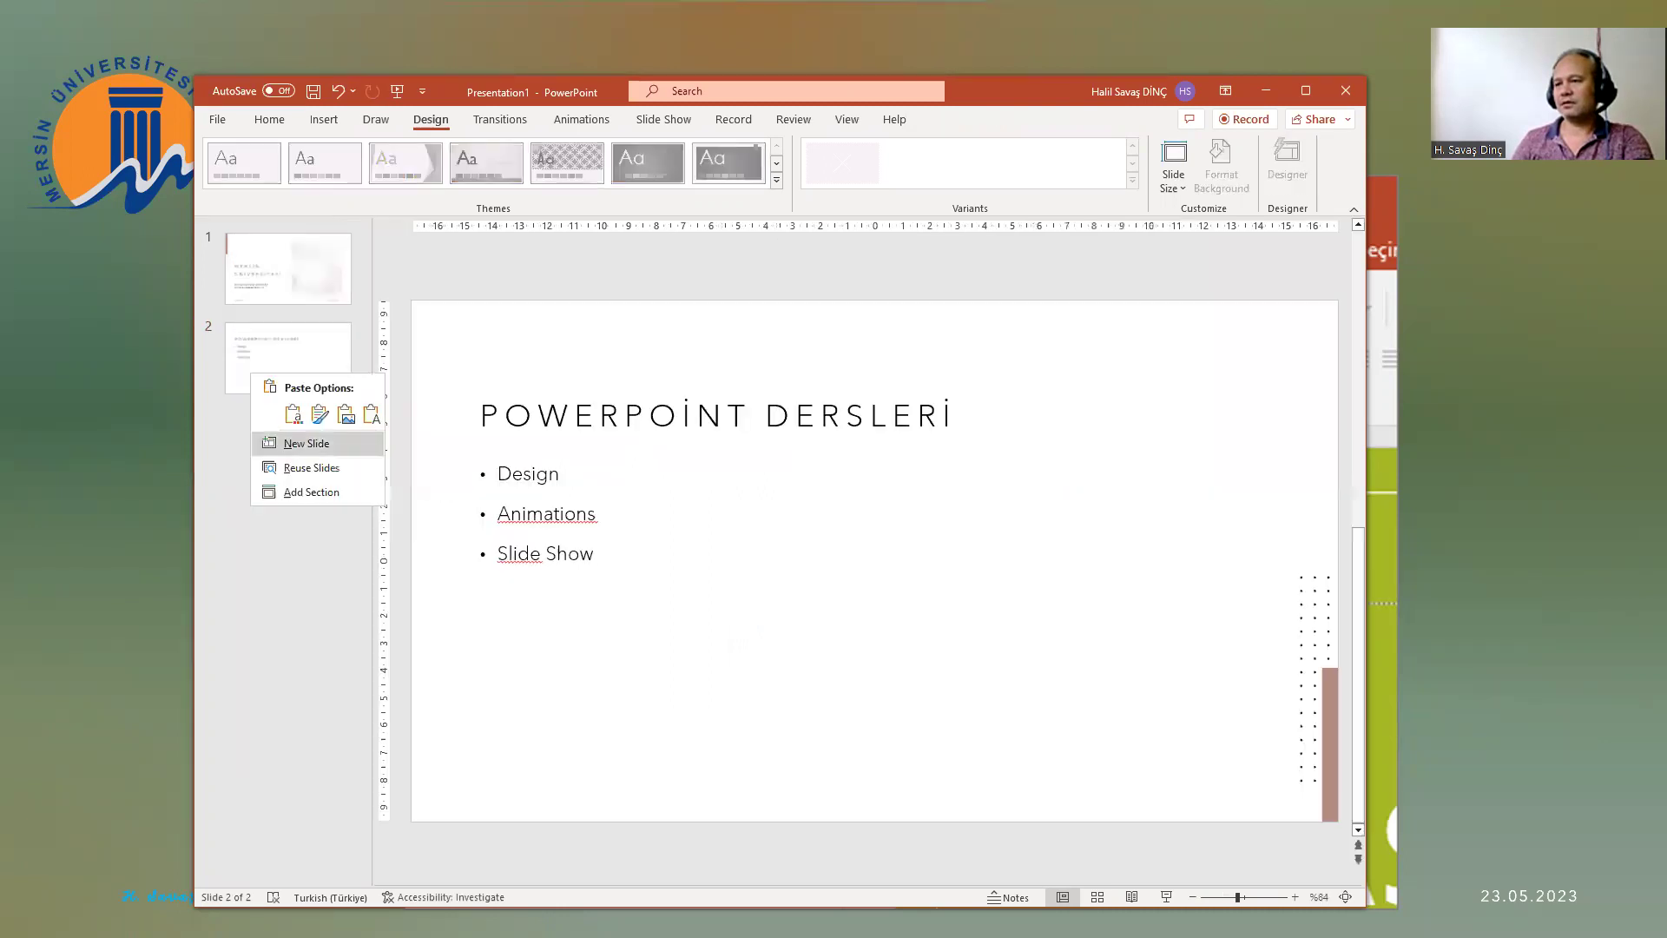
left_click(306, 442)
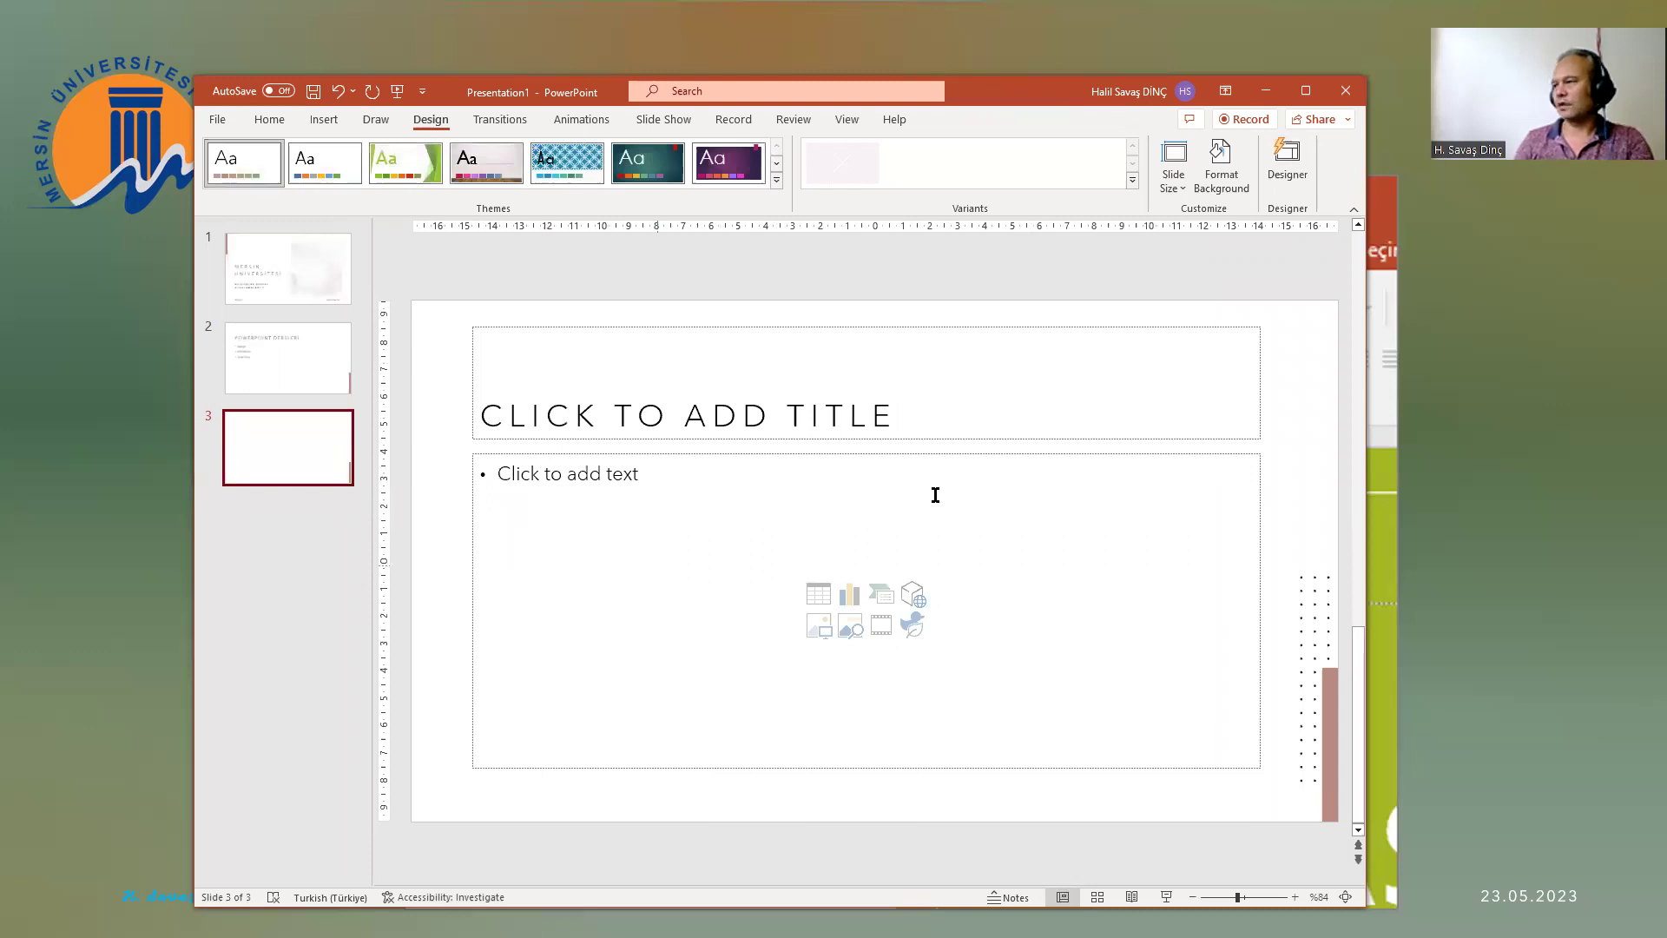
left_click(1288, 165)
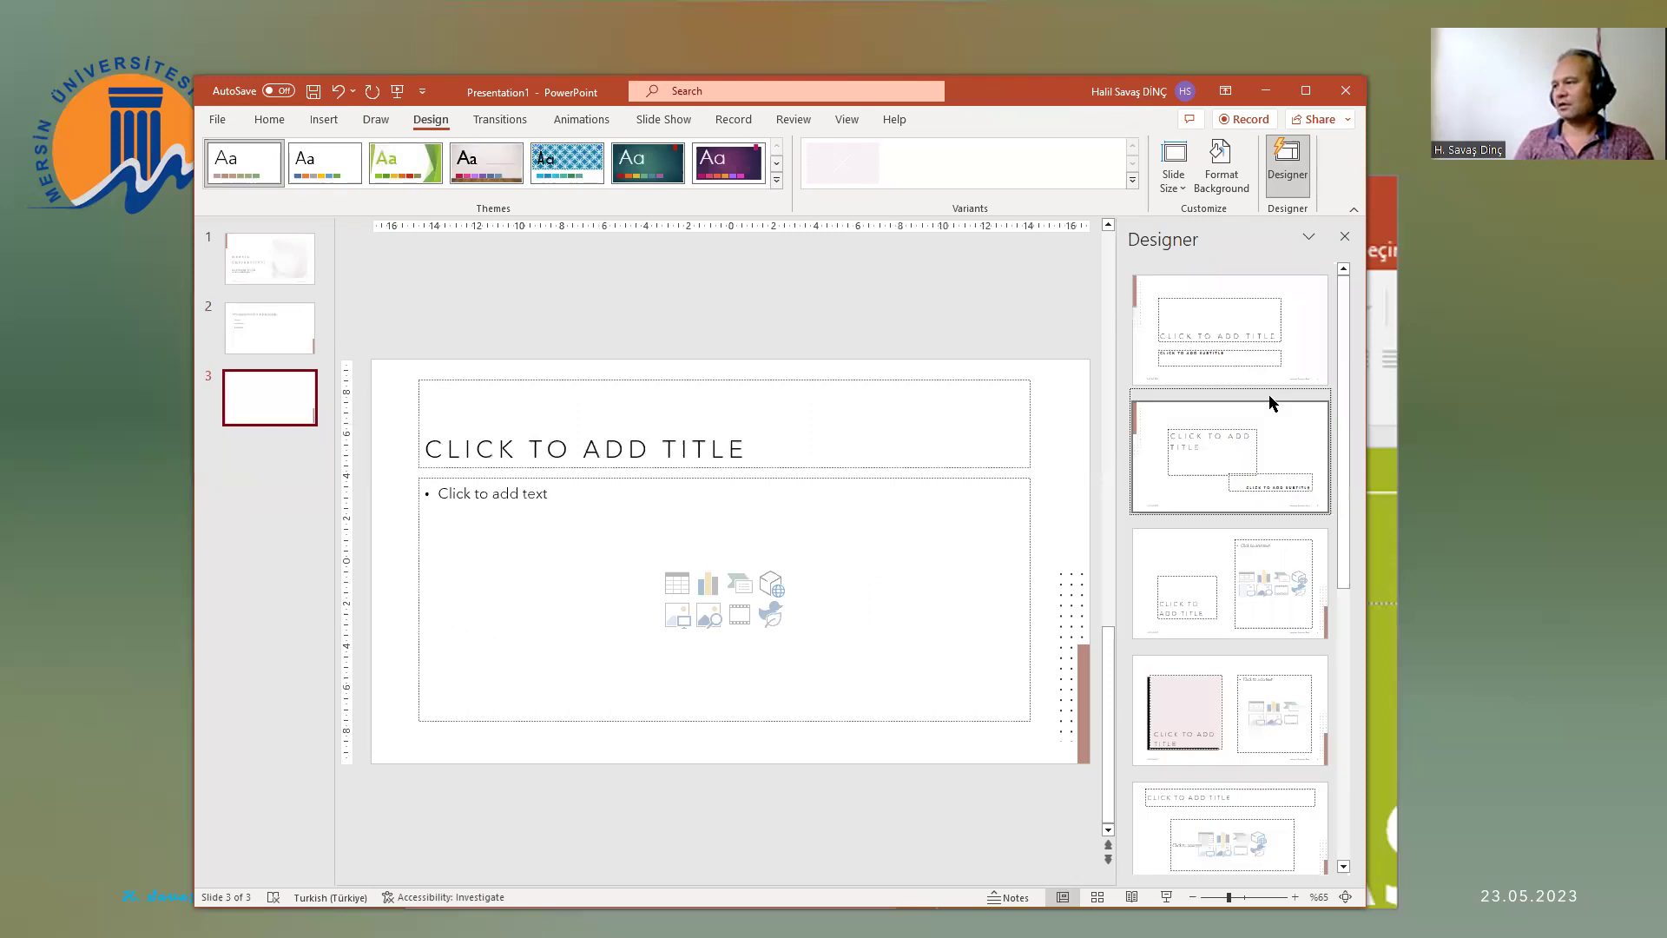
scroll(1276, 640, "down", 3)
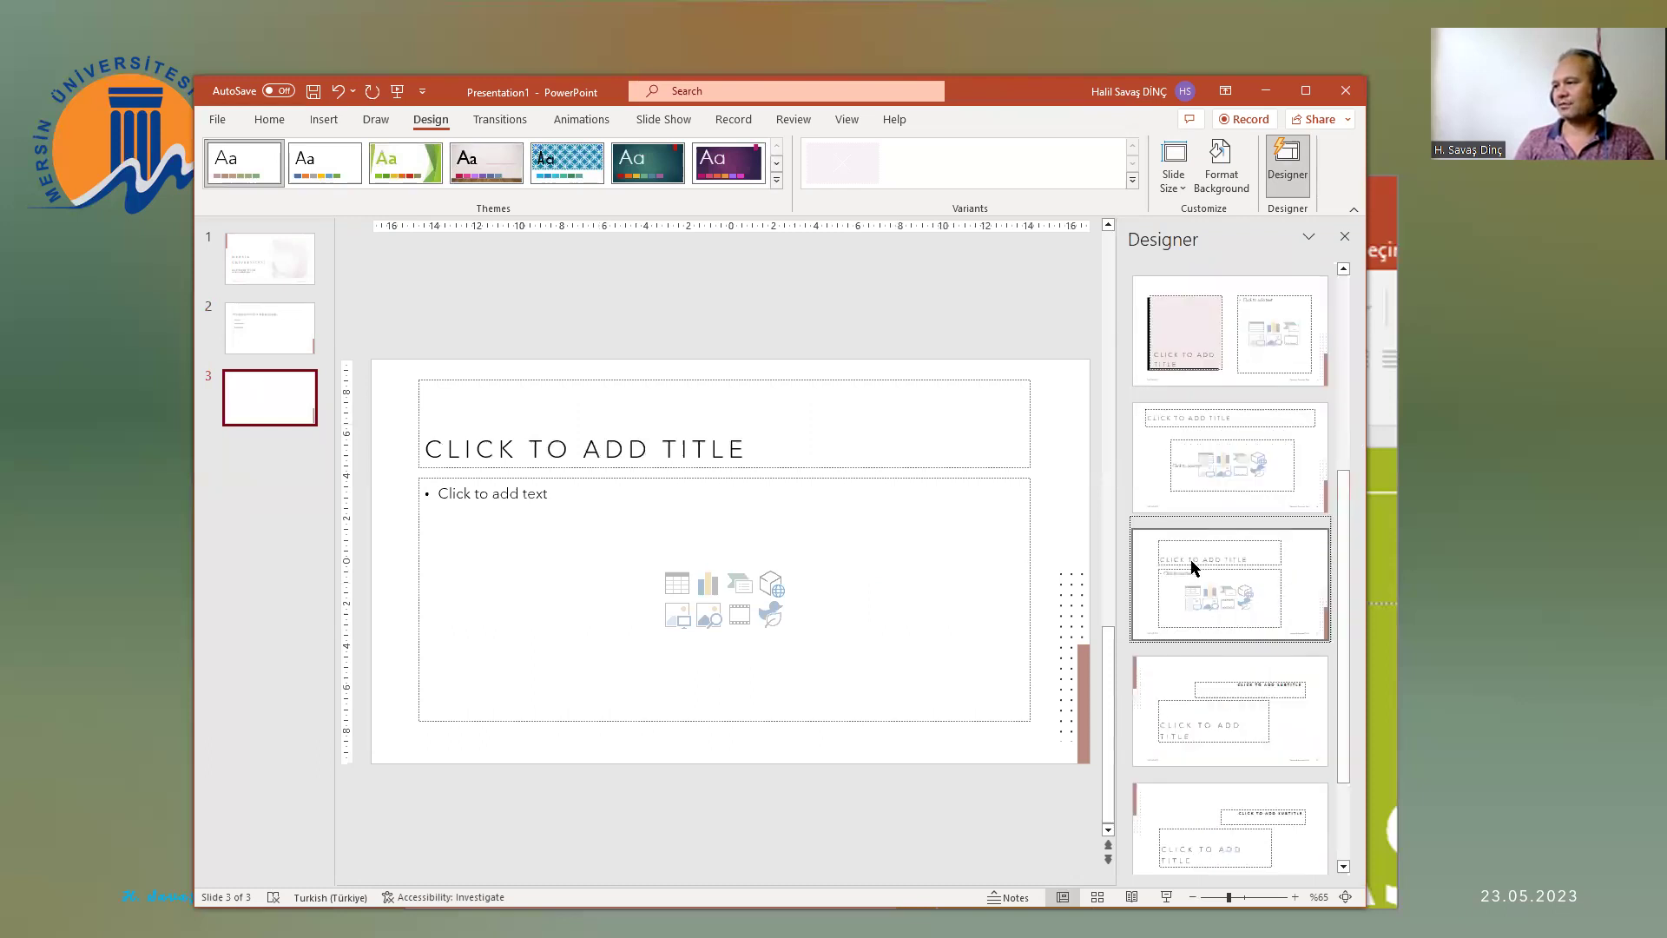
left_click(1191, 567)
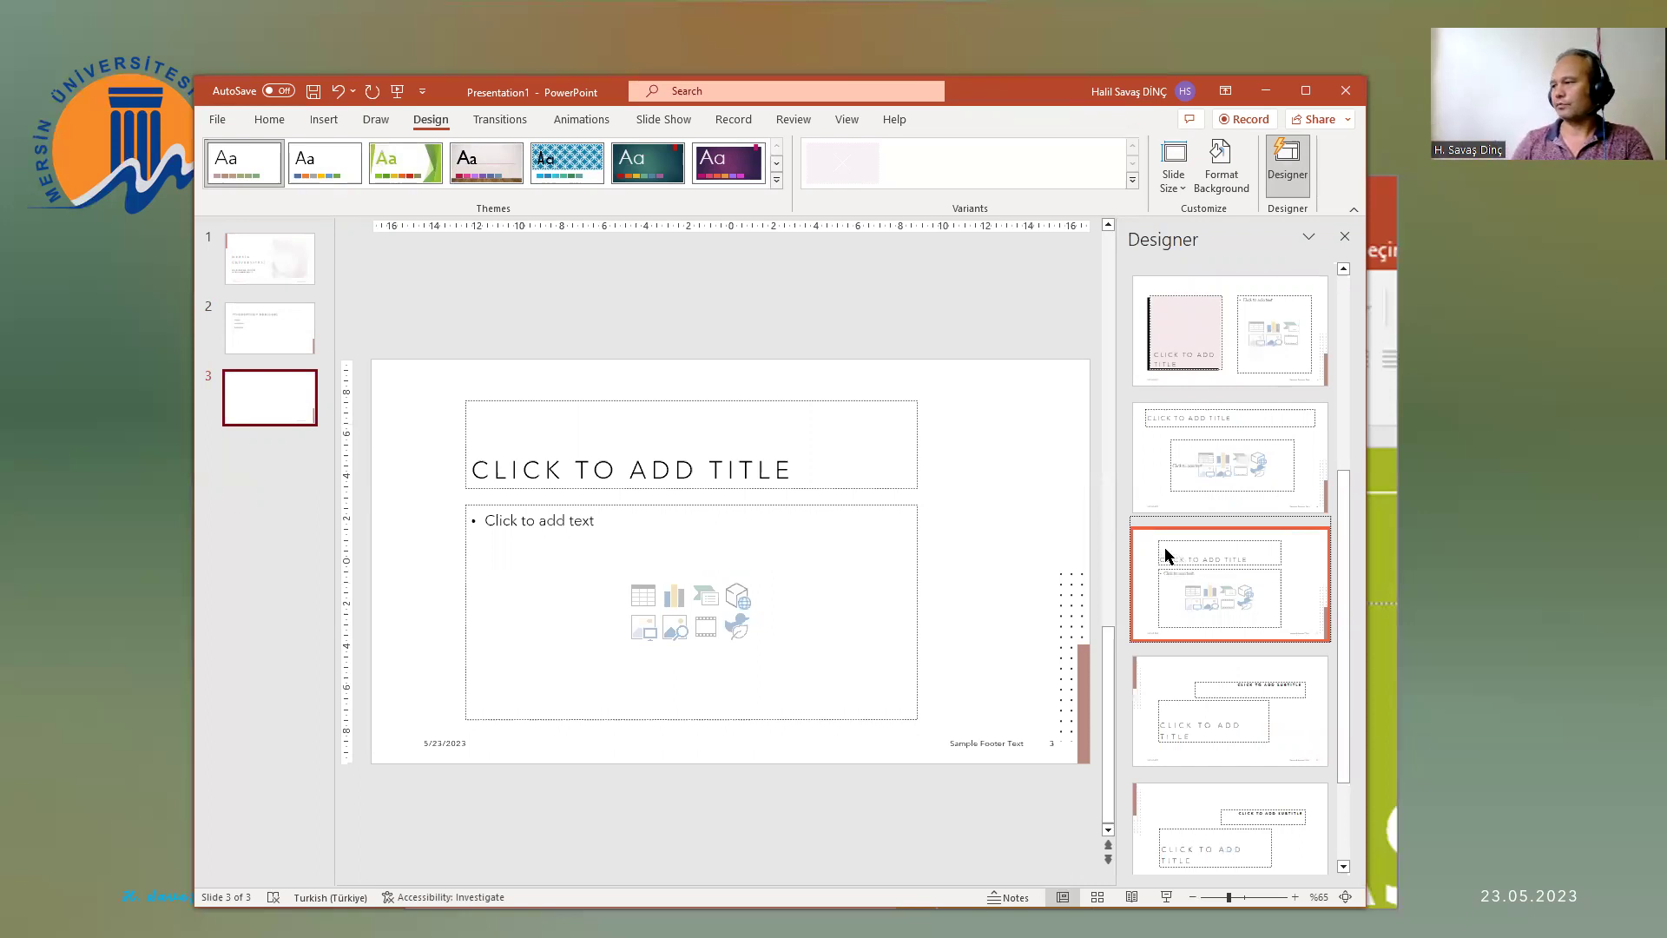
left_click(1213, 820)
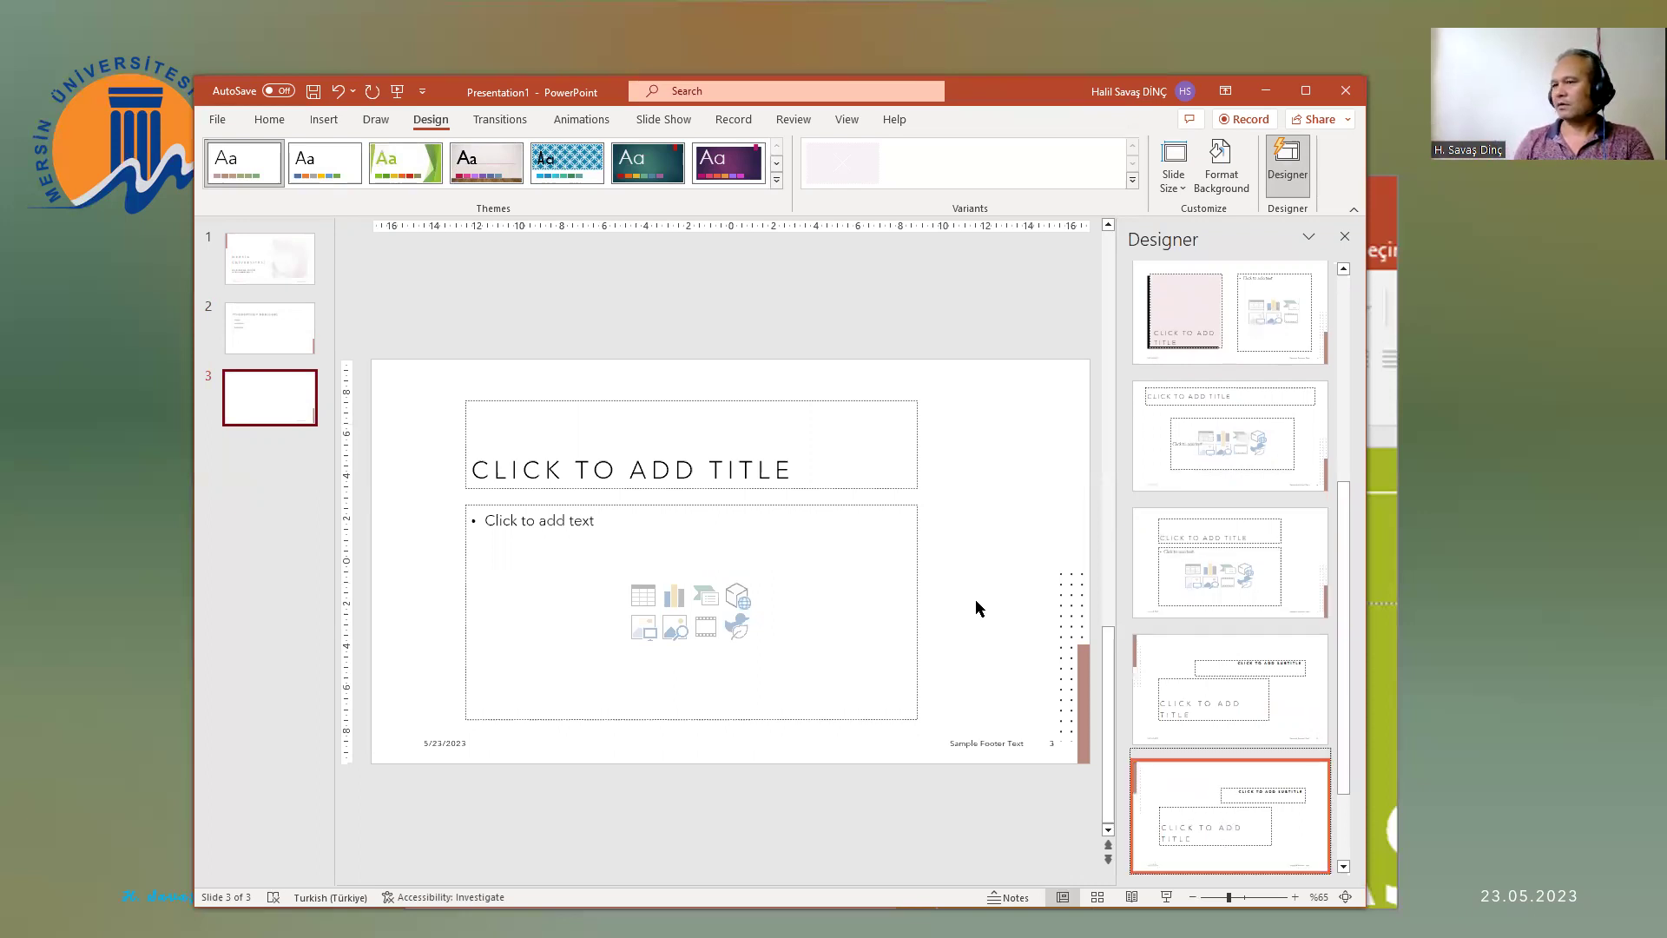
Step: Compare several Designer ideas on slide 2 and keep the third, with the title above the three bullets
key("Page_Up")
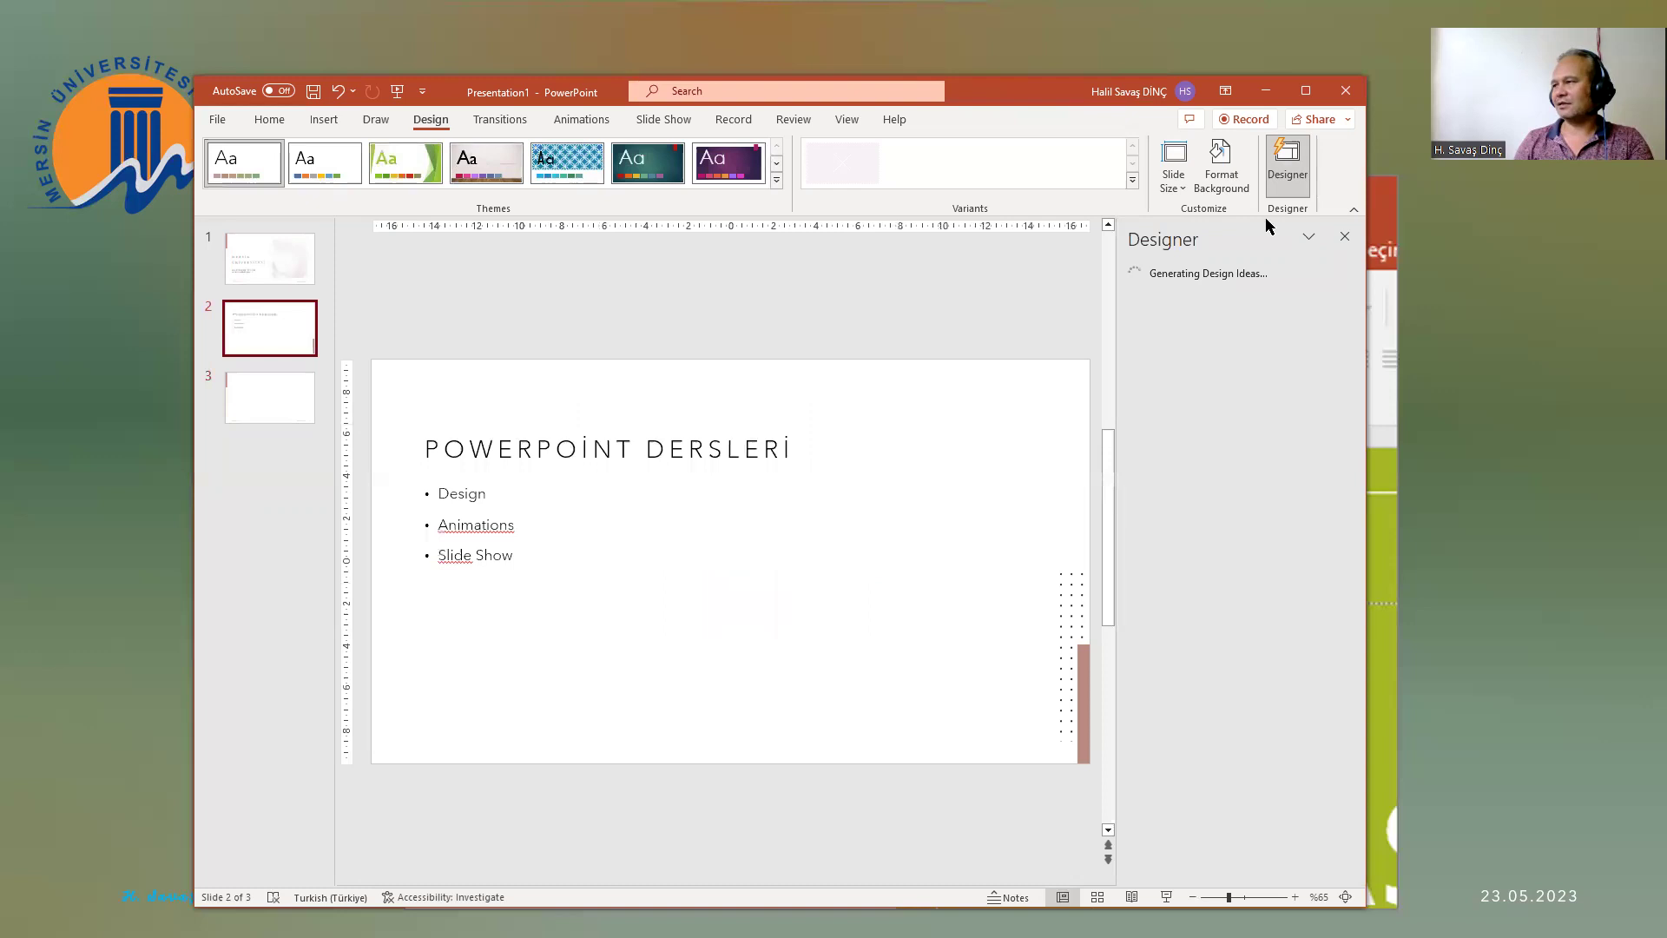
left_click(1202, 479)
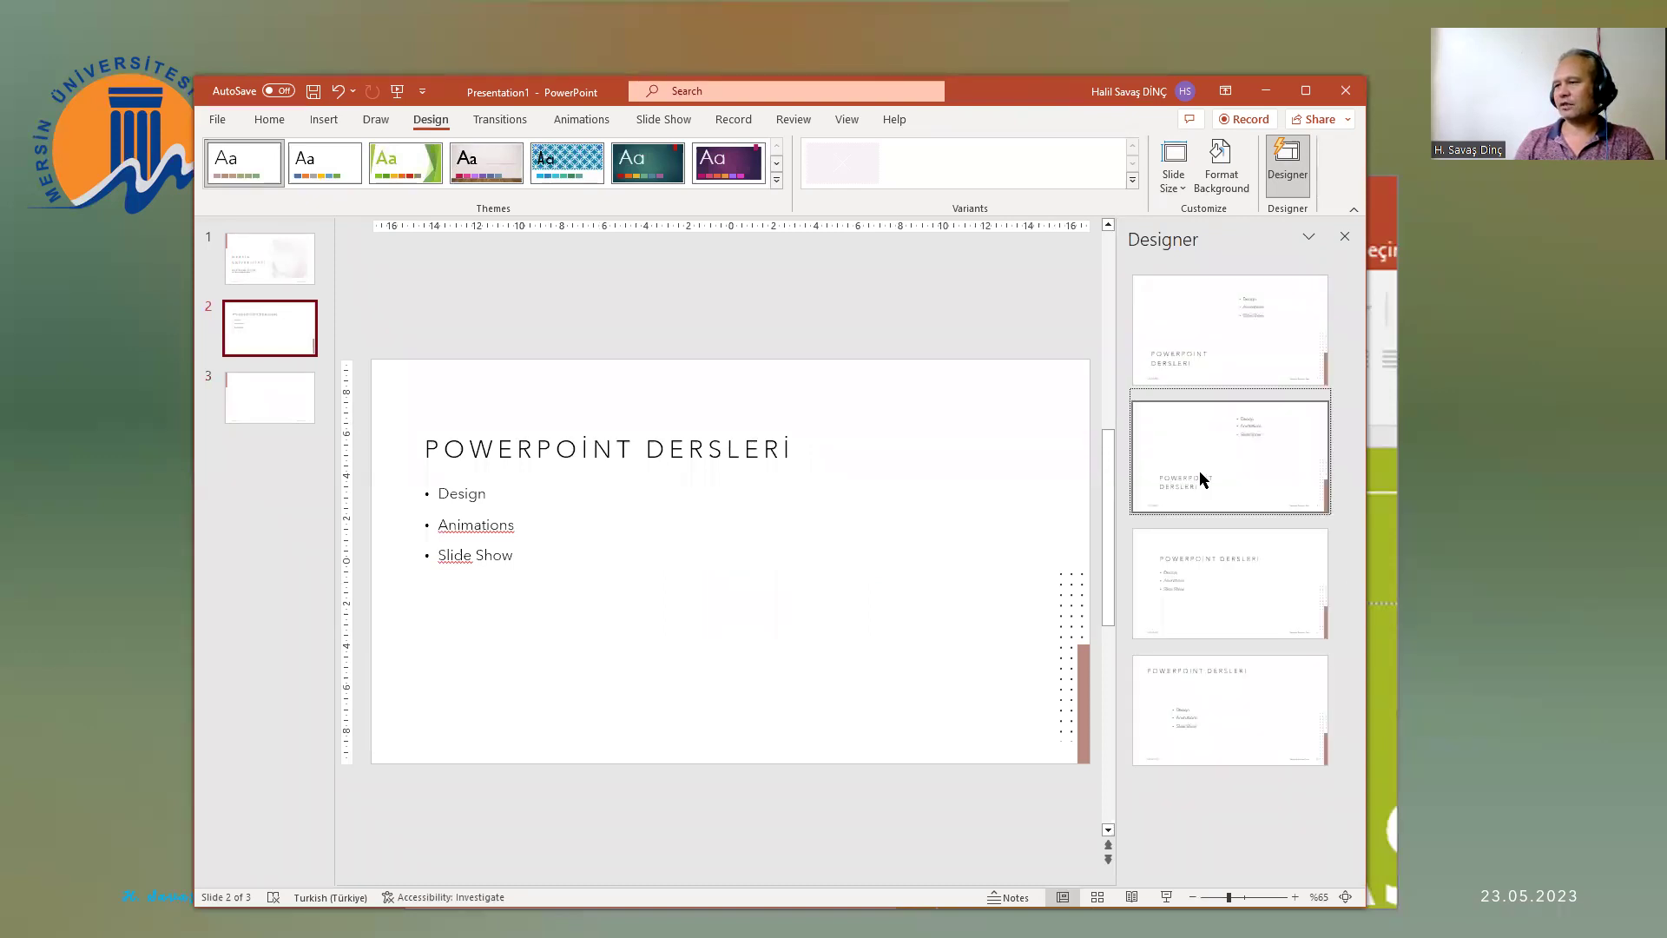
left_click(1217, 674)
left_click(1210, 555)
key("ctrl+z")
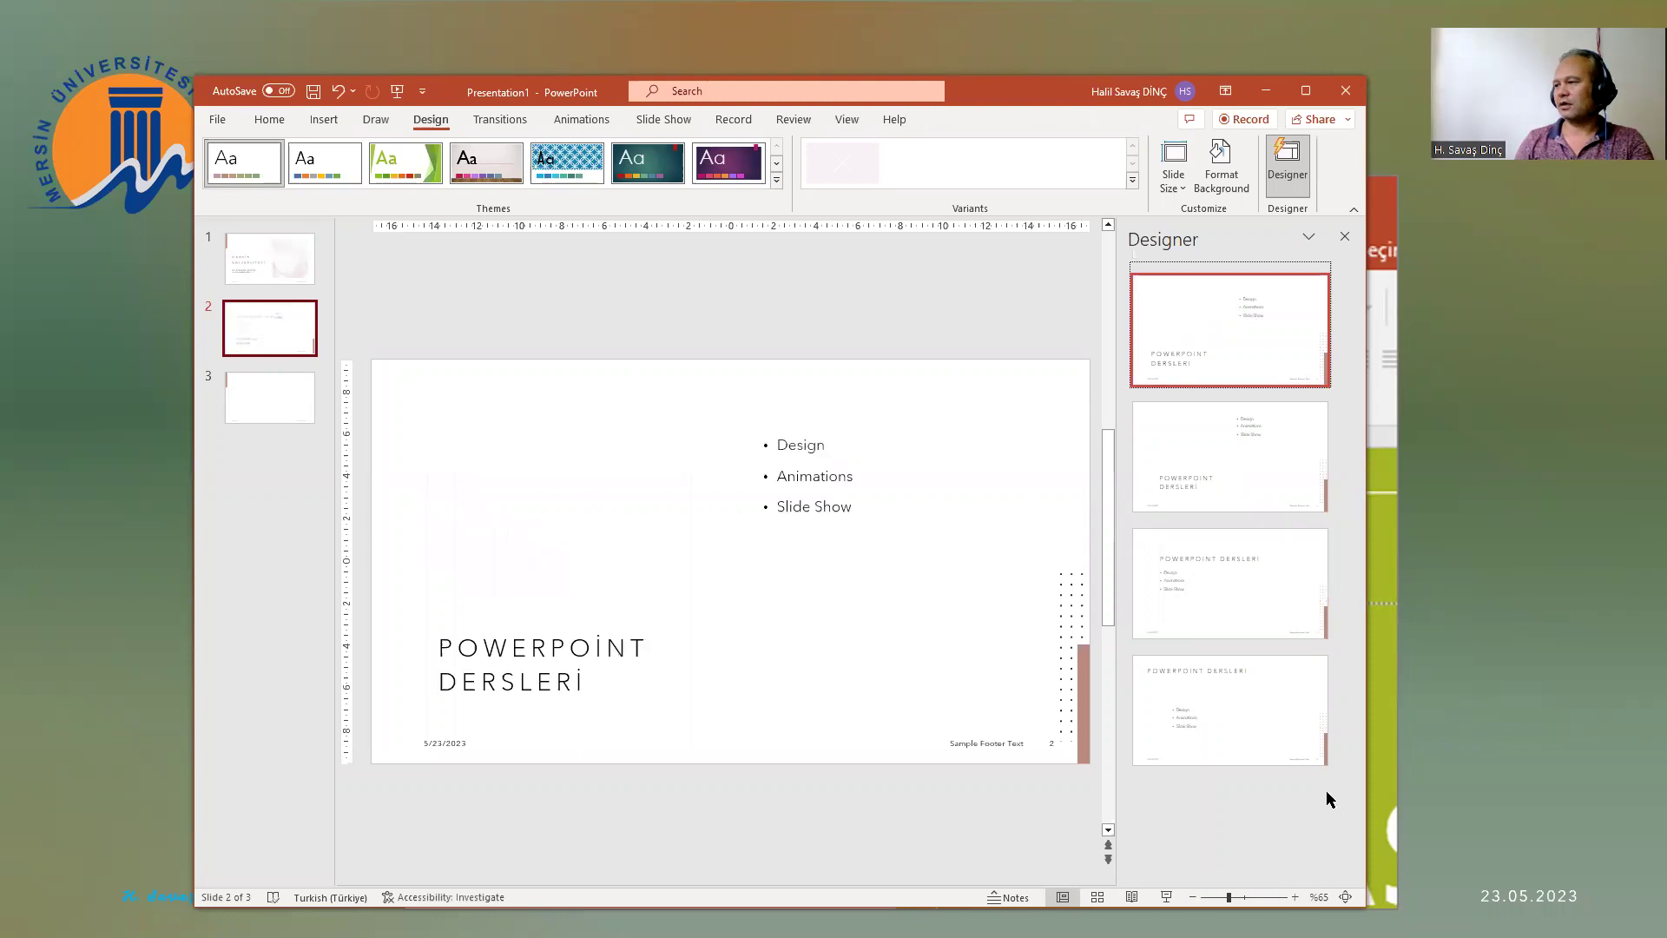
key("ctrl+y")
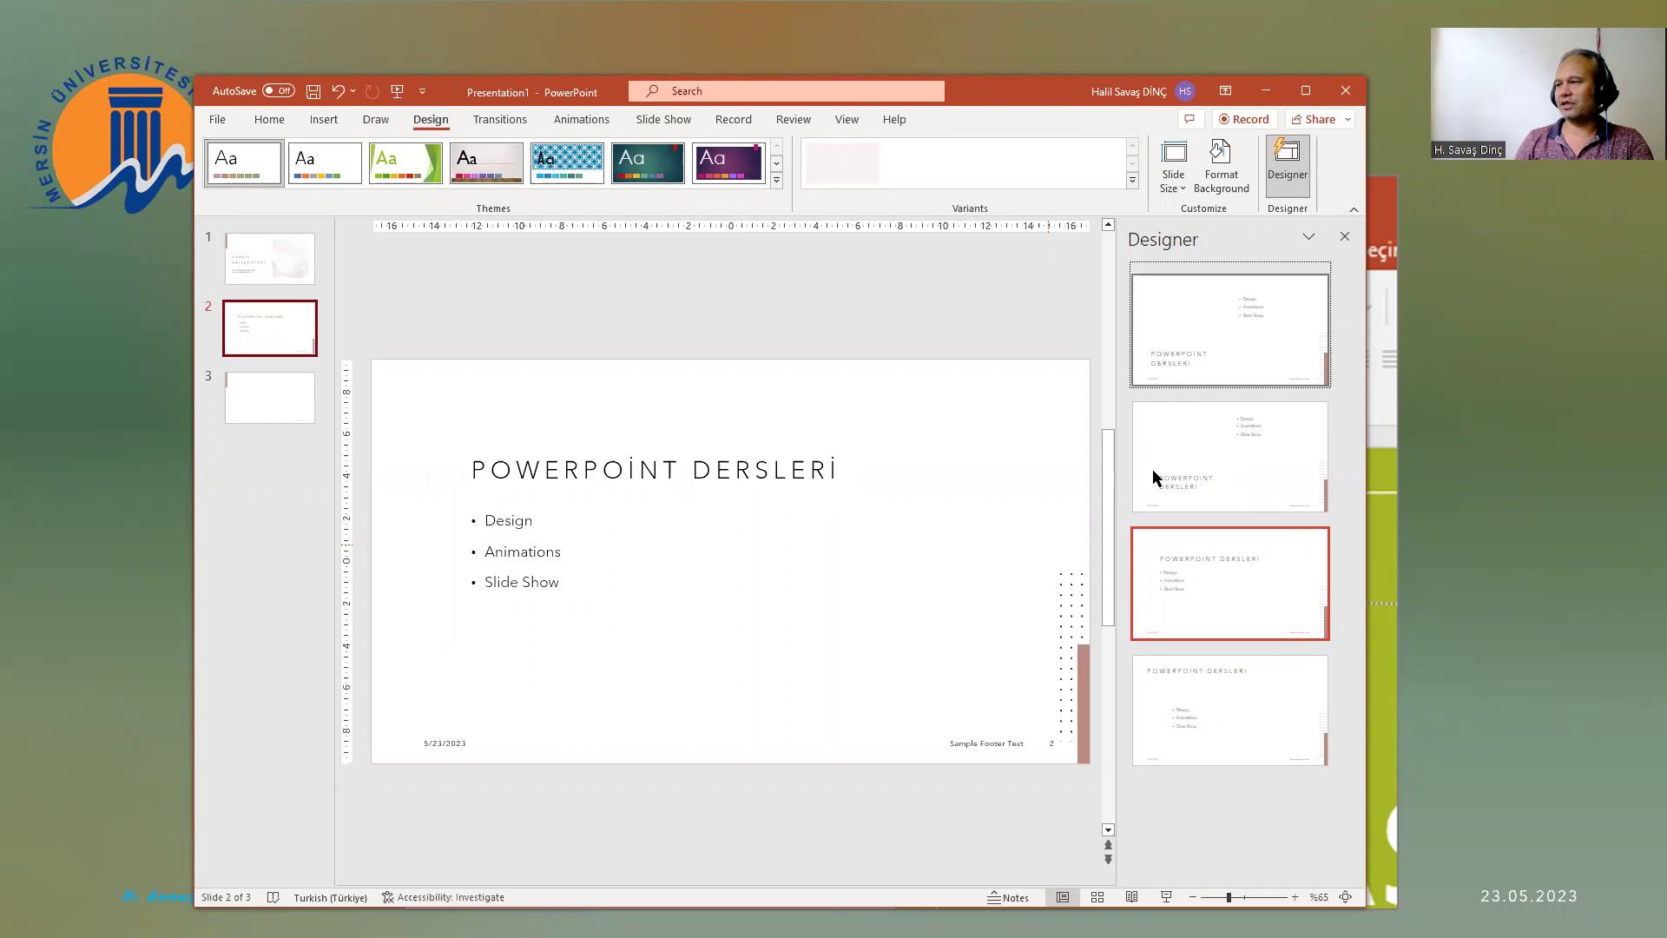
left_click(1194, 483)
left_click(1214, 622)
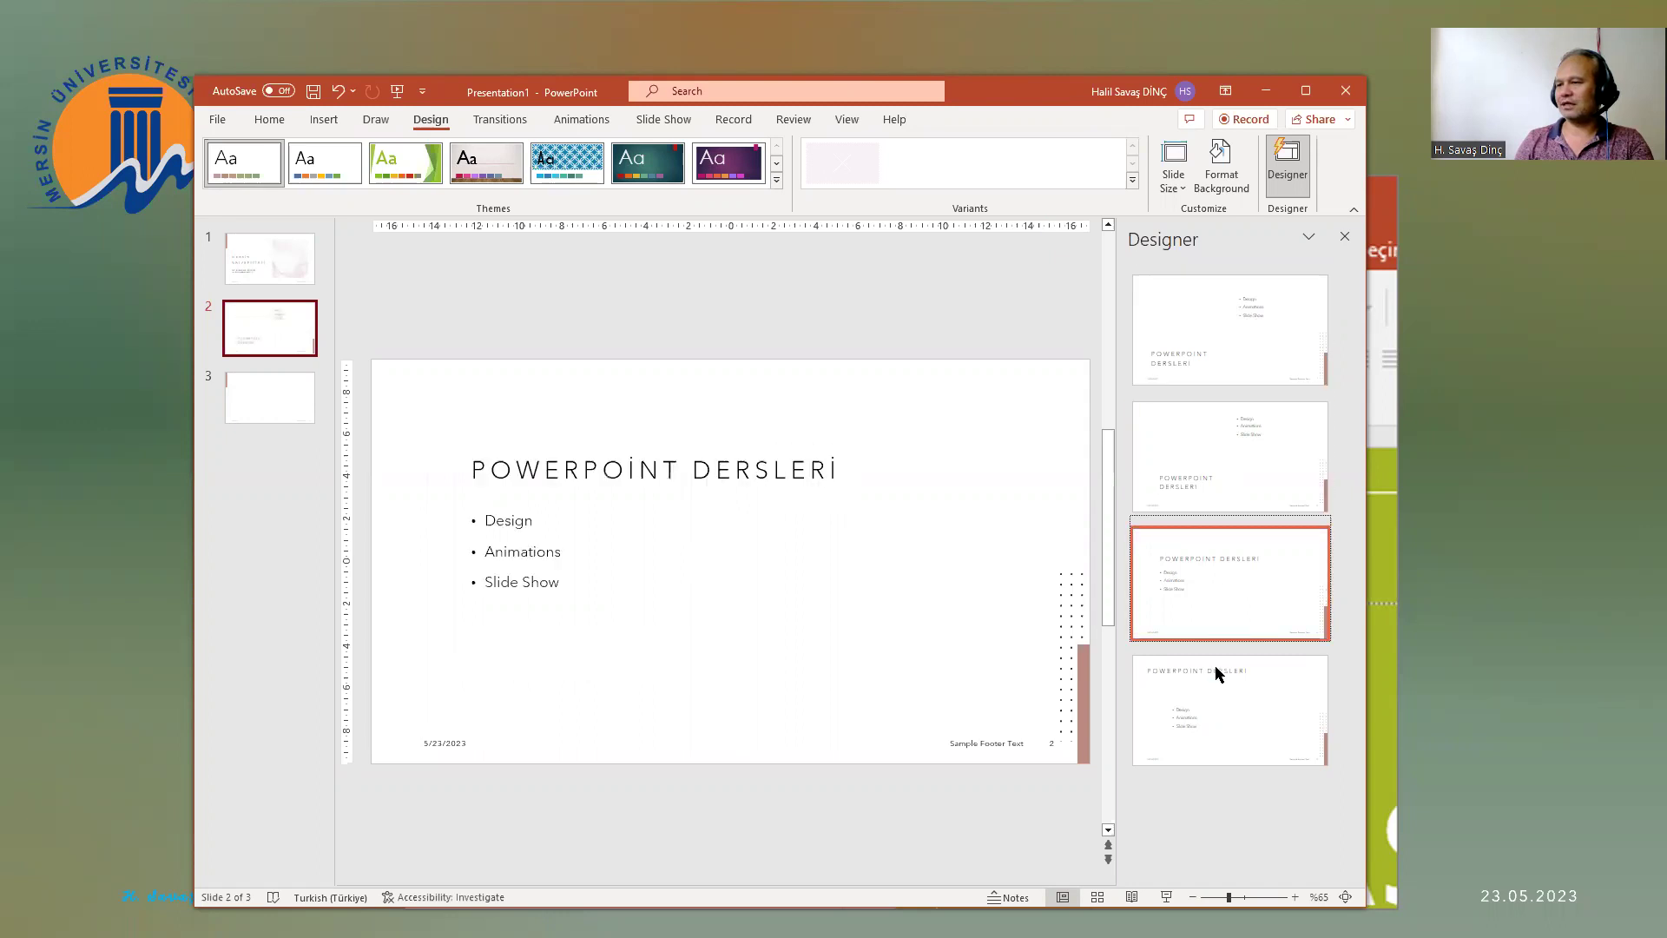
left_click(1207, 710)
left_click(1253, 564)
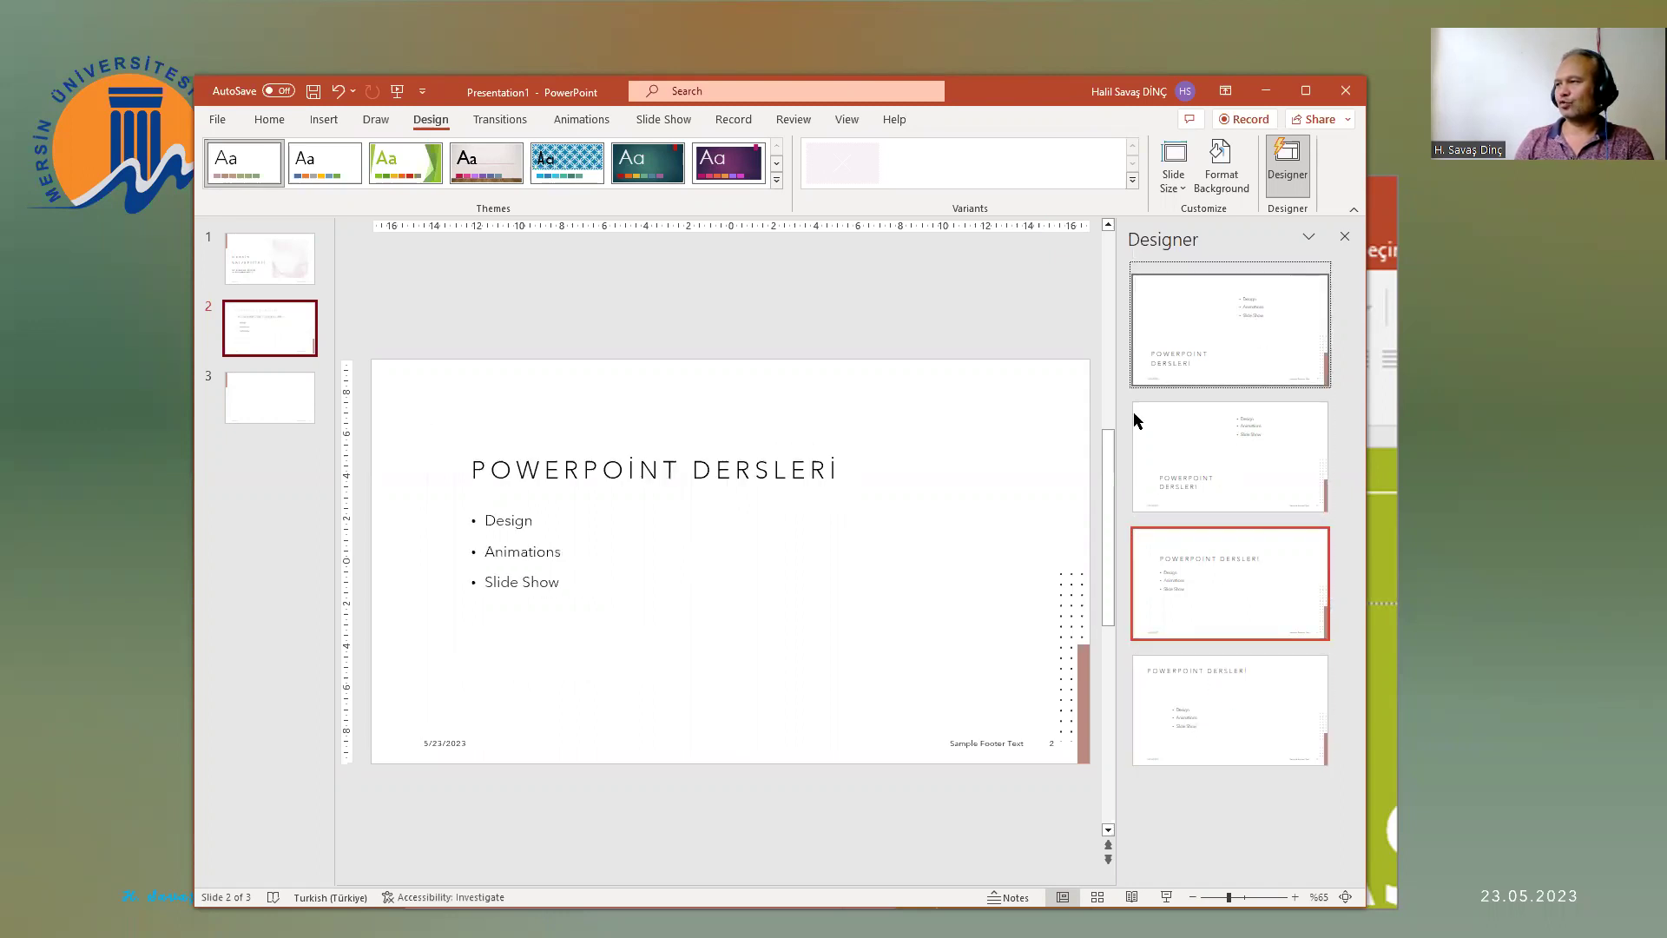
left_click(264, 418)
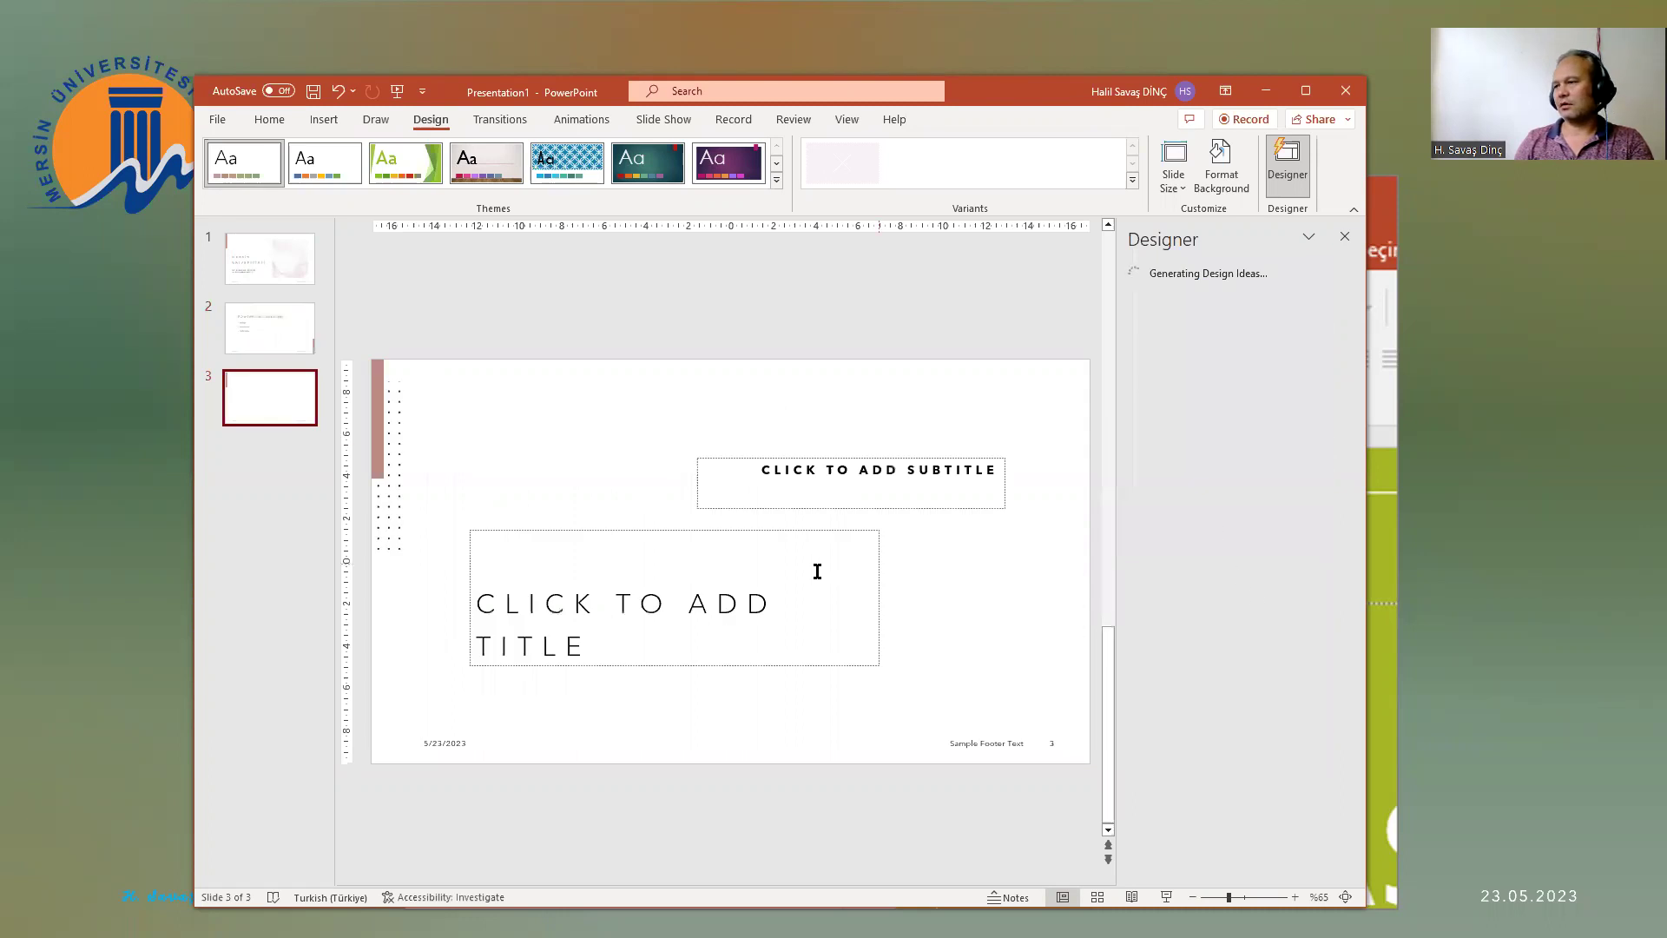
Step: With slide 1 selected, browse the theme gallery and preview the Droplet theme
left_click(278, 271)
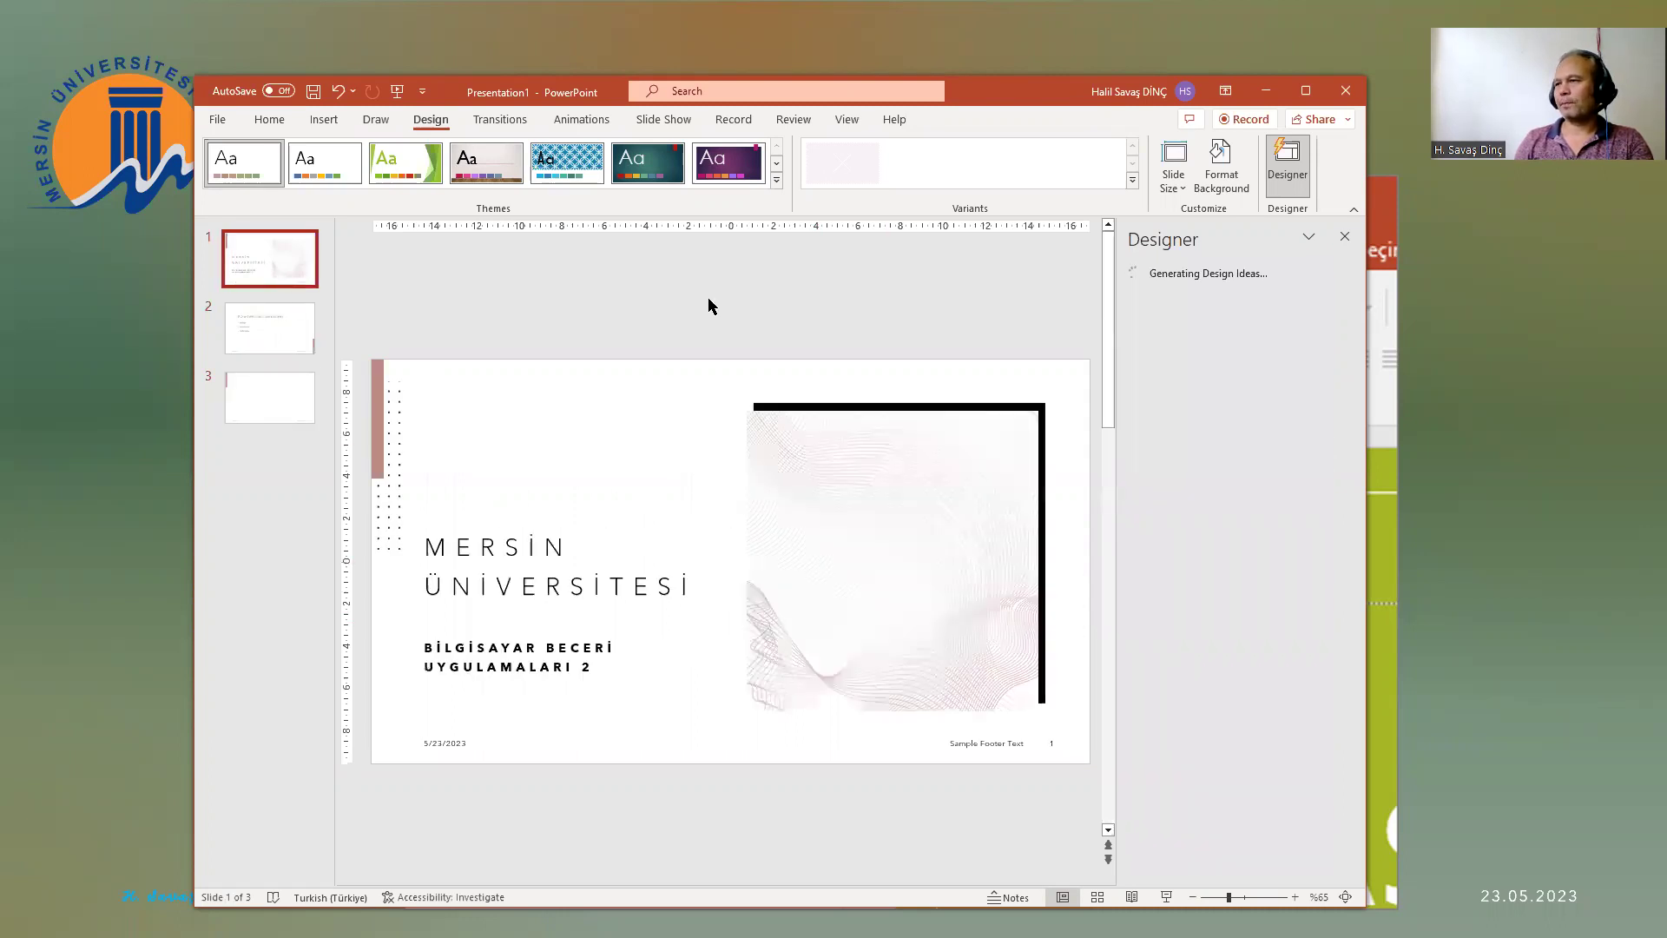
left_click(777, 180)
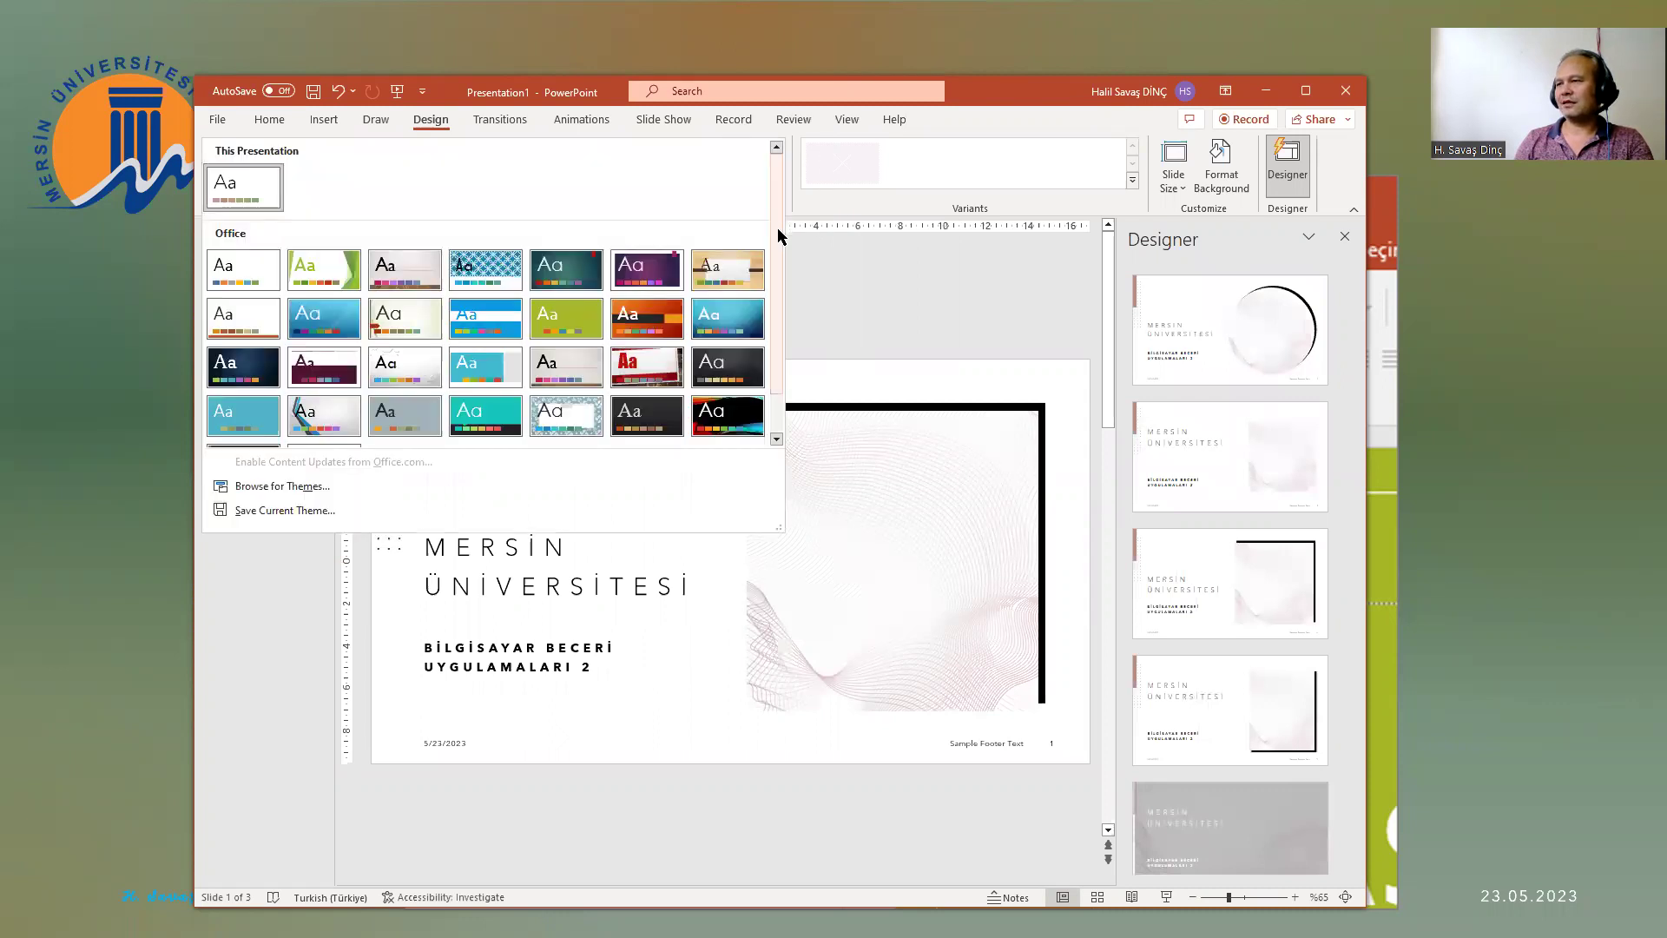
scroll(779, 327, "down", 1)
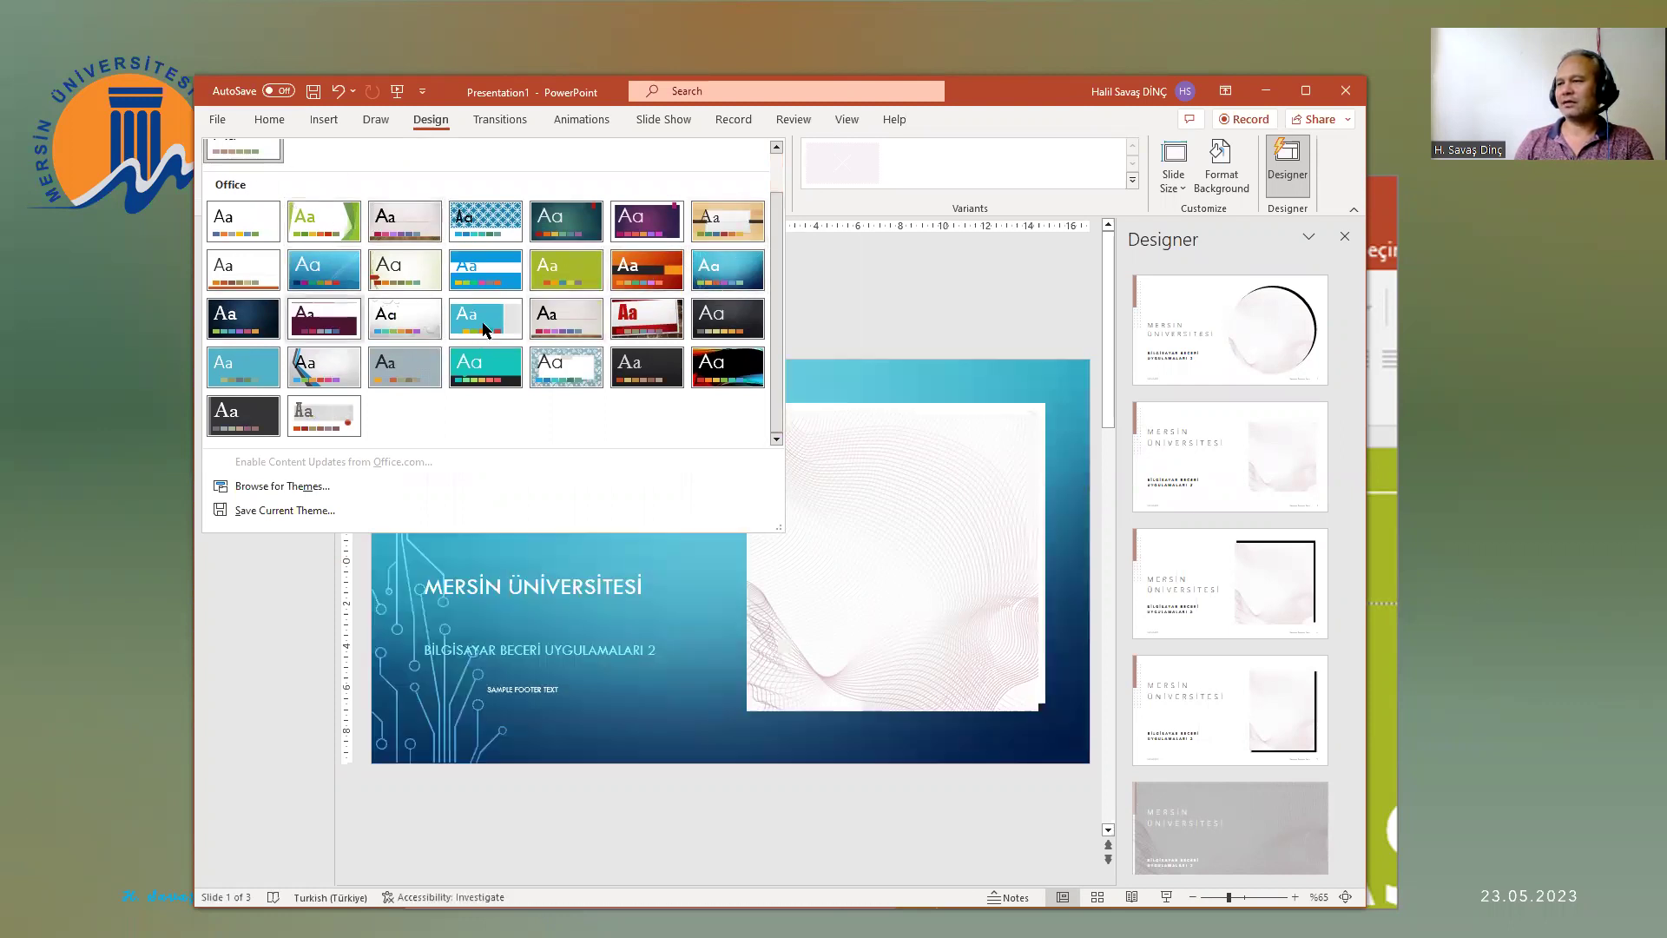
left_click(397, 323)
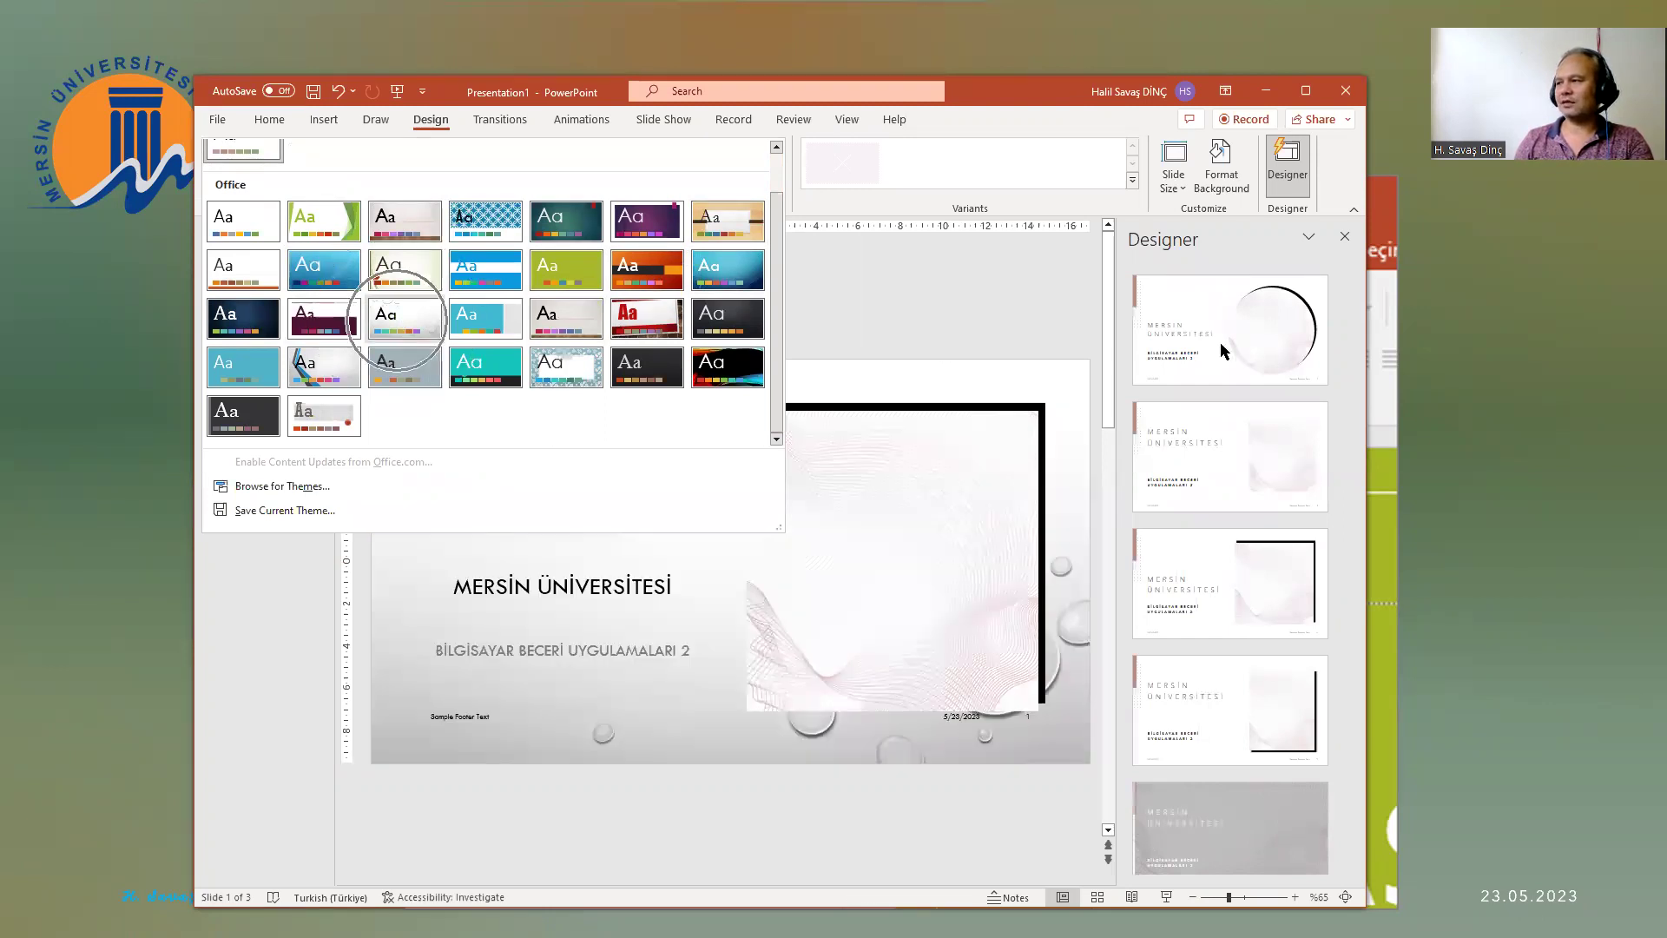
Step: Give slide 1 the circle-graphic Designer layout and apply the blue Banded theme to the deck
left_click(1207, 347)
left_click(1203, 345)
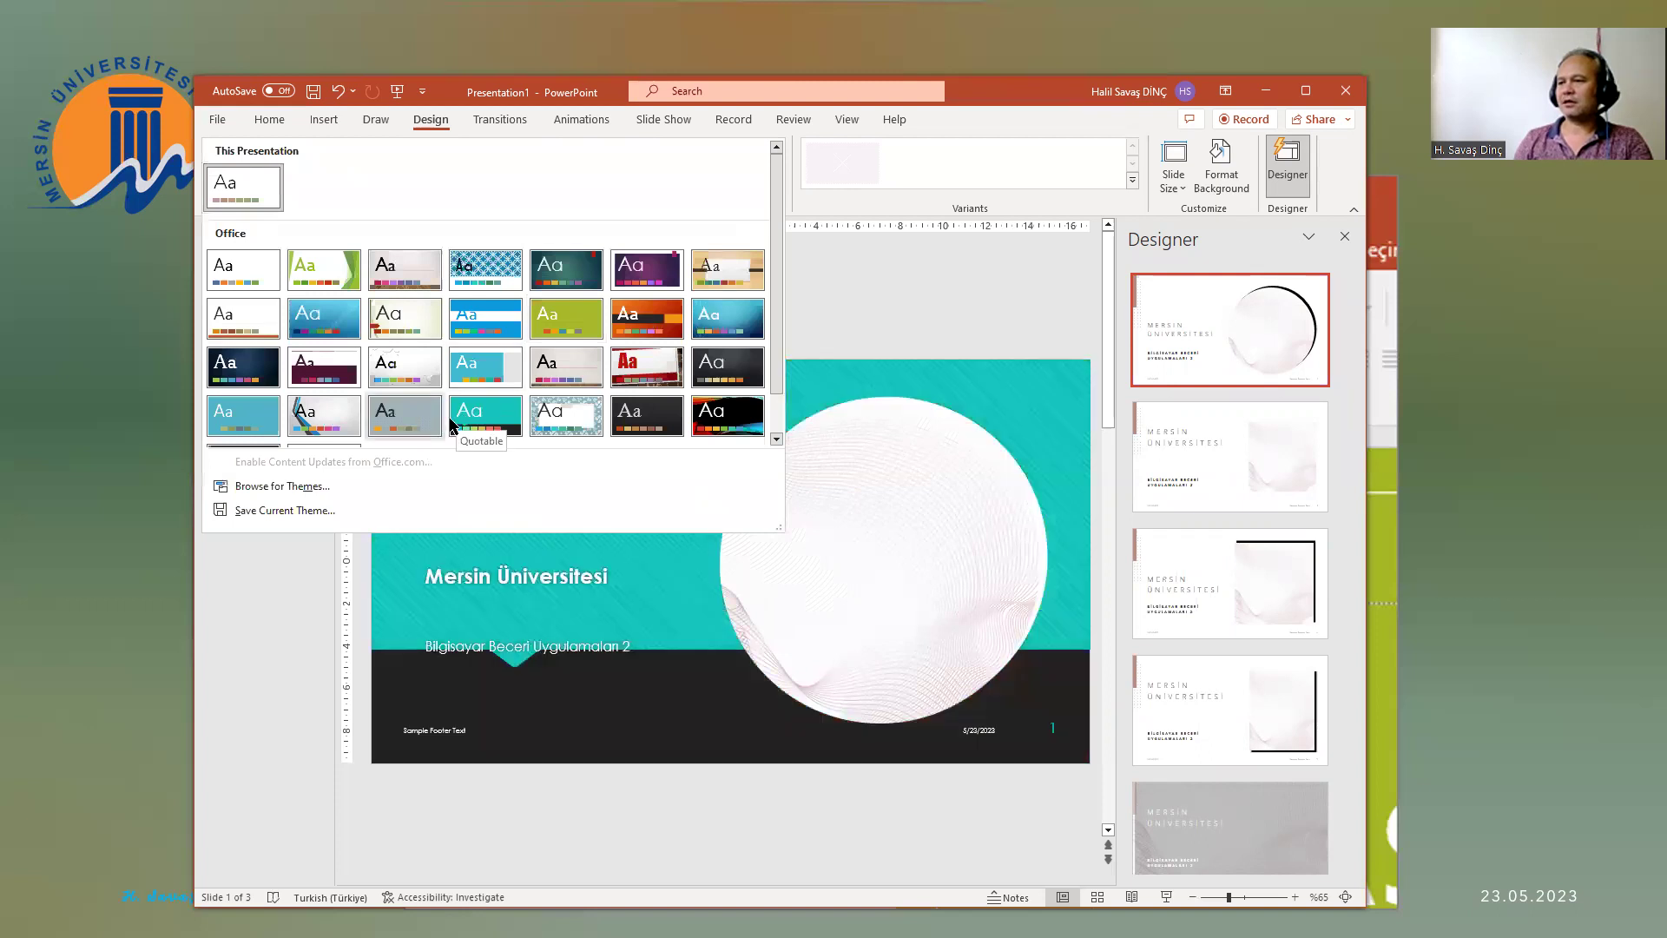
left_click(468, 410)
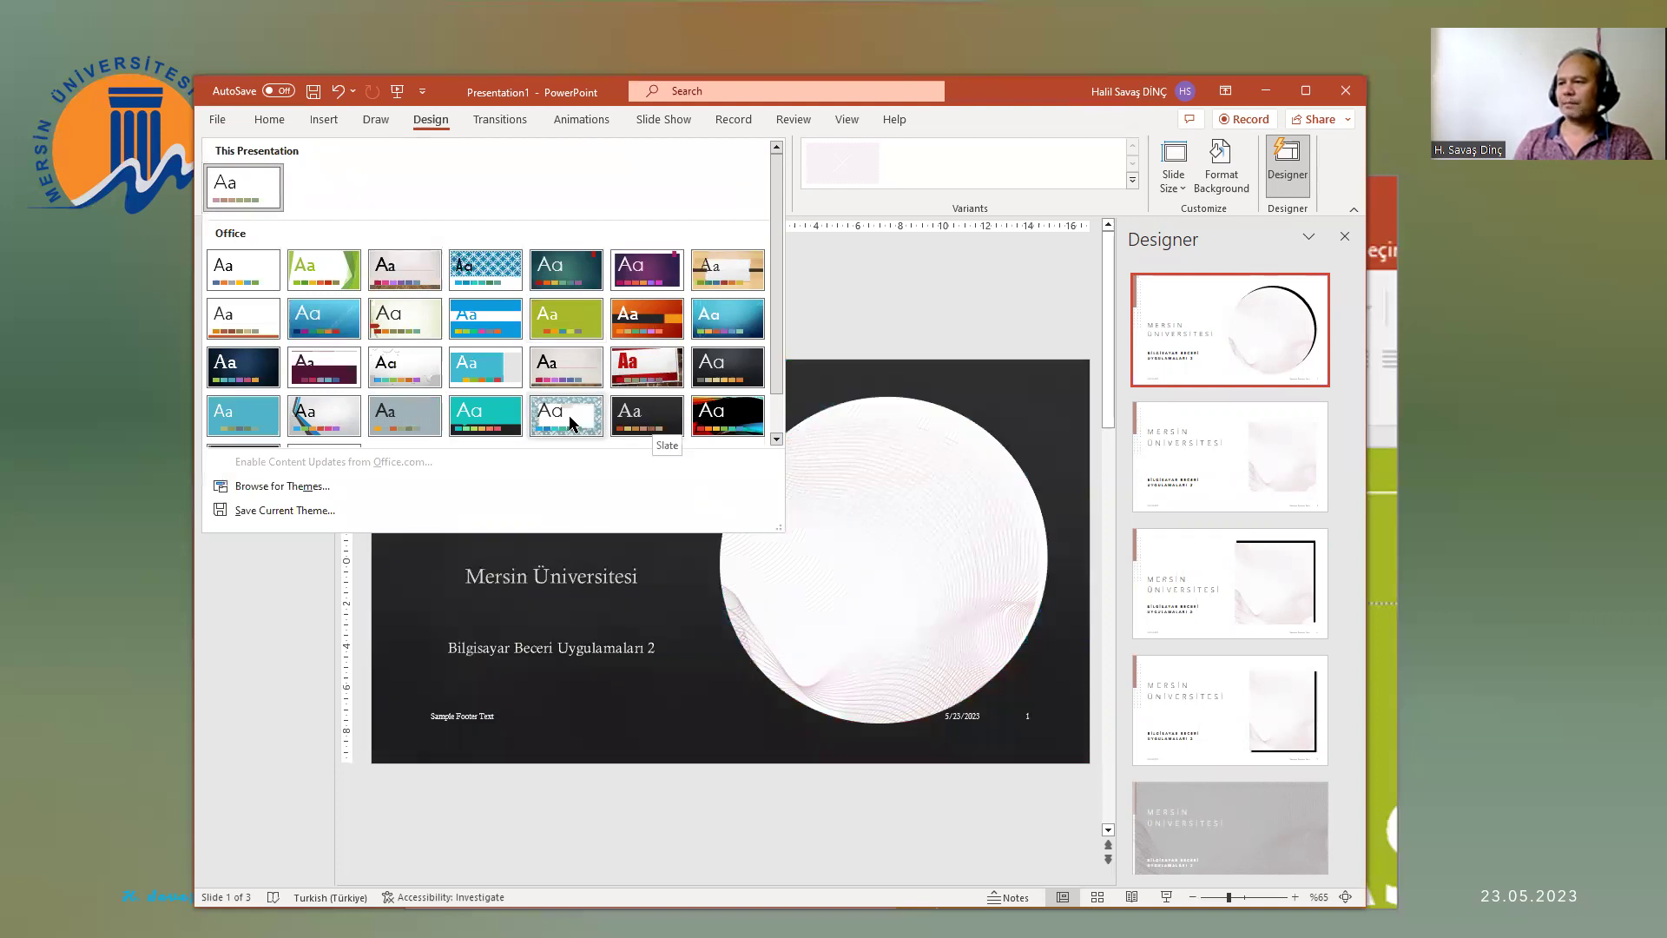
left_click(480, 317)
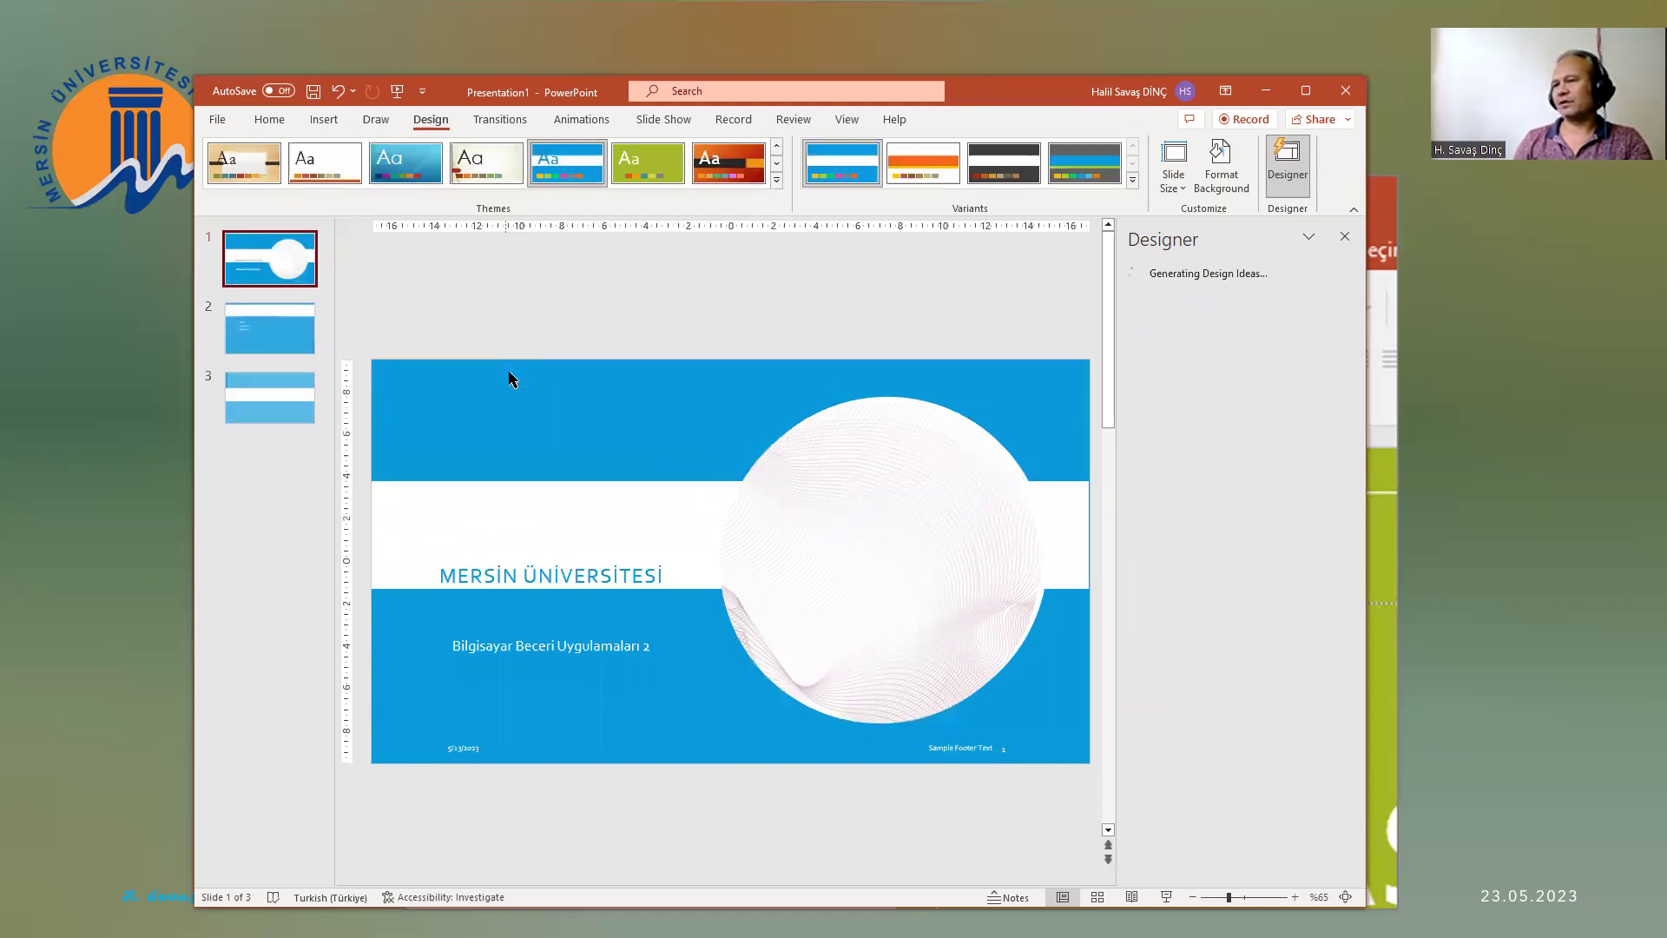
Step: Try the coloured-icons and outline-icons Designer layouts on slide 2, leaving the theme unchanged
left_click(274, 330)
left_click(714, 465)
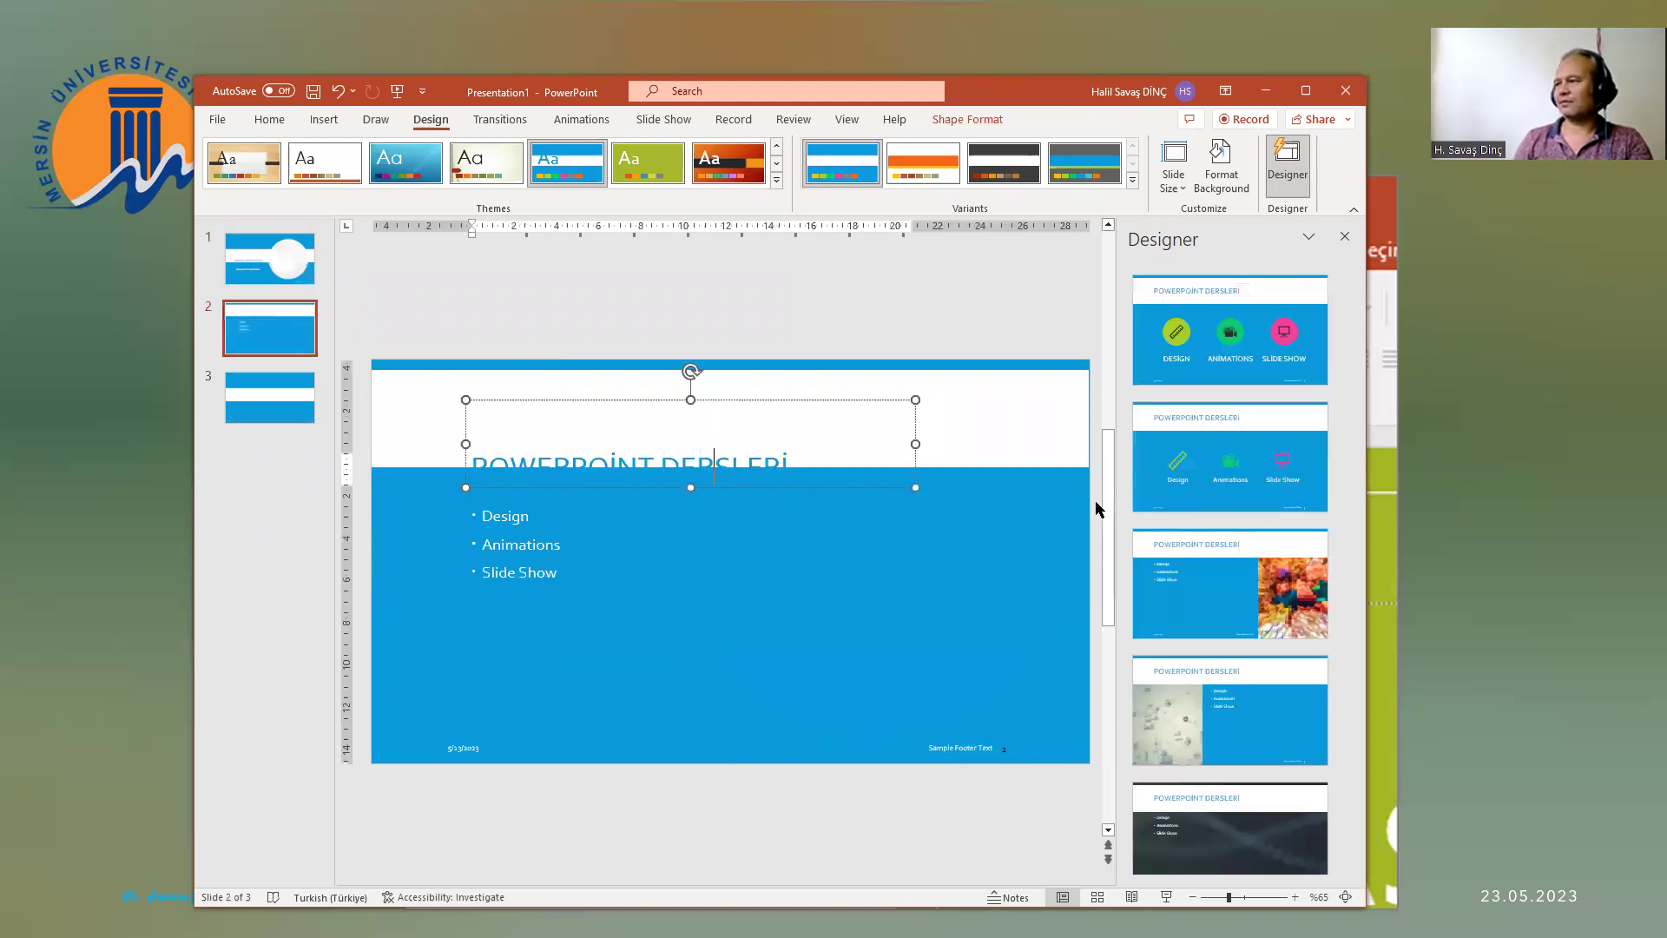
left_click(934, 552)
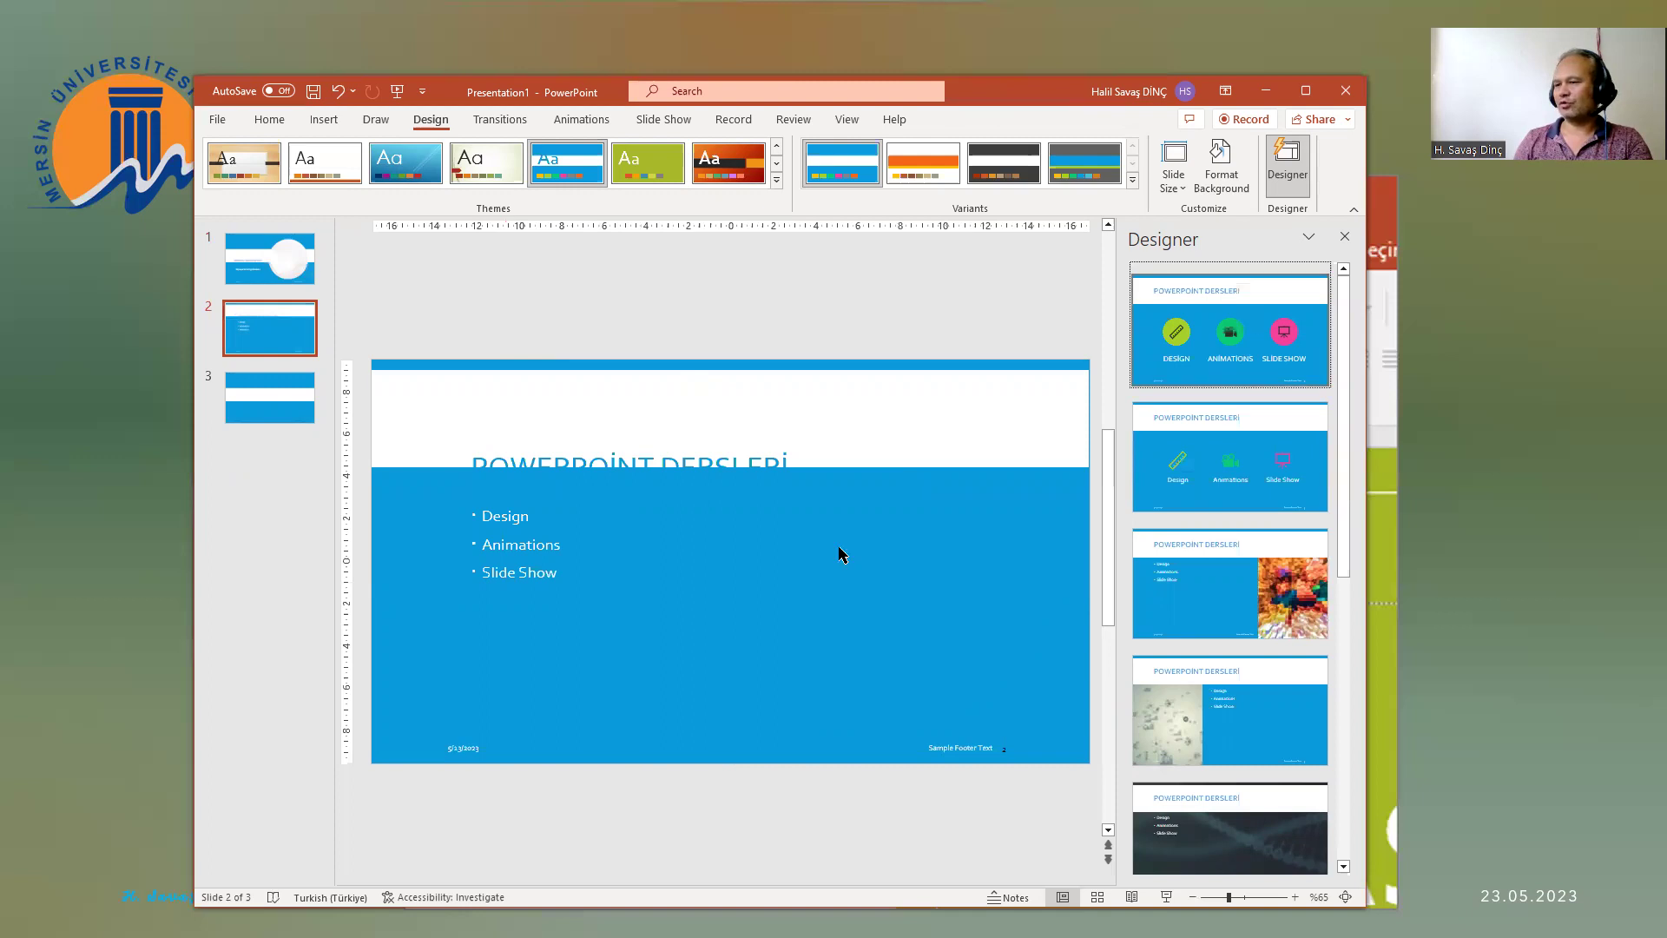
key("Return")
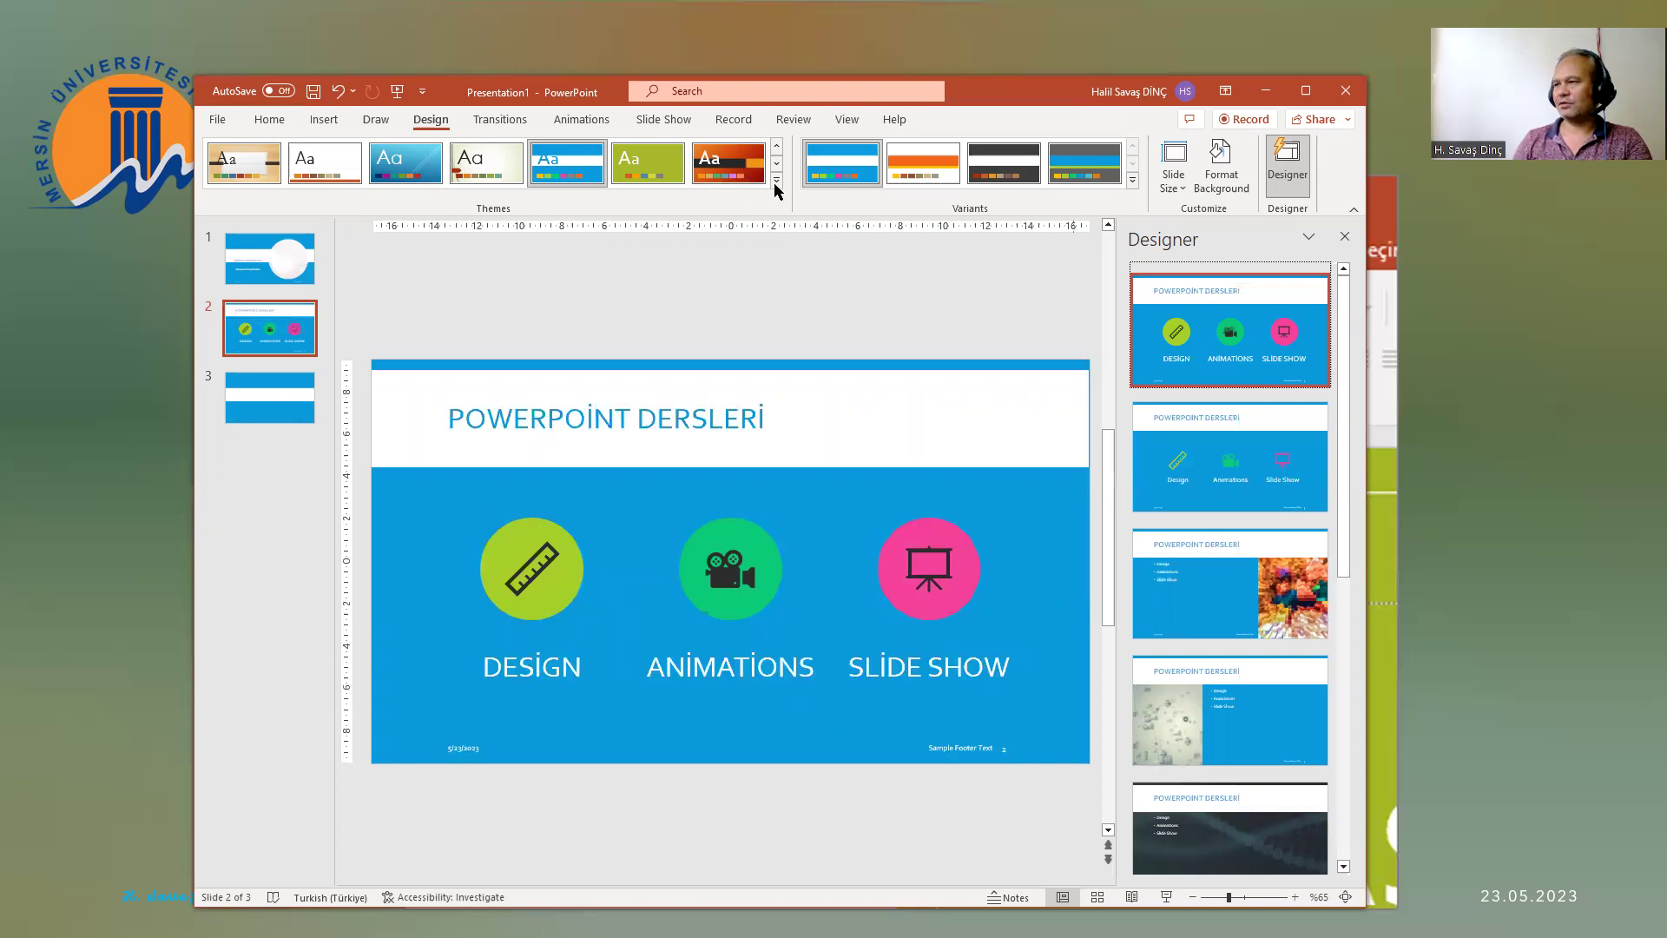
left_click(776, 180)
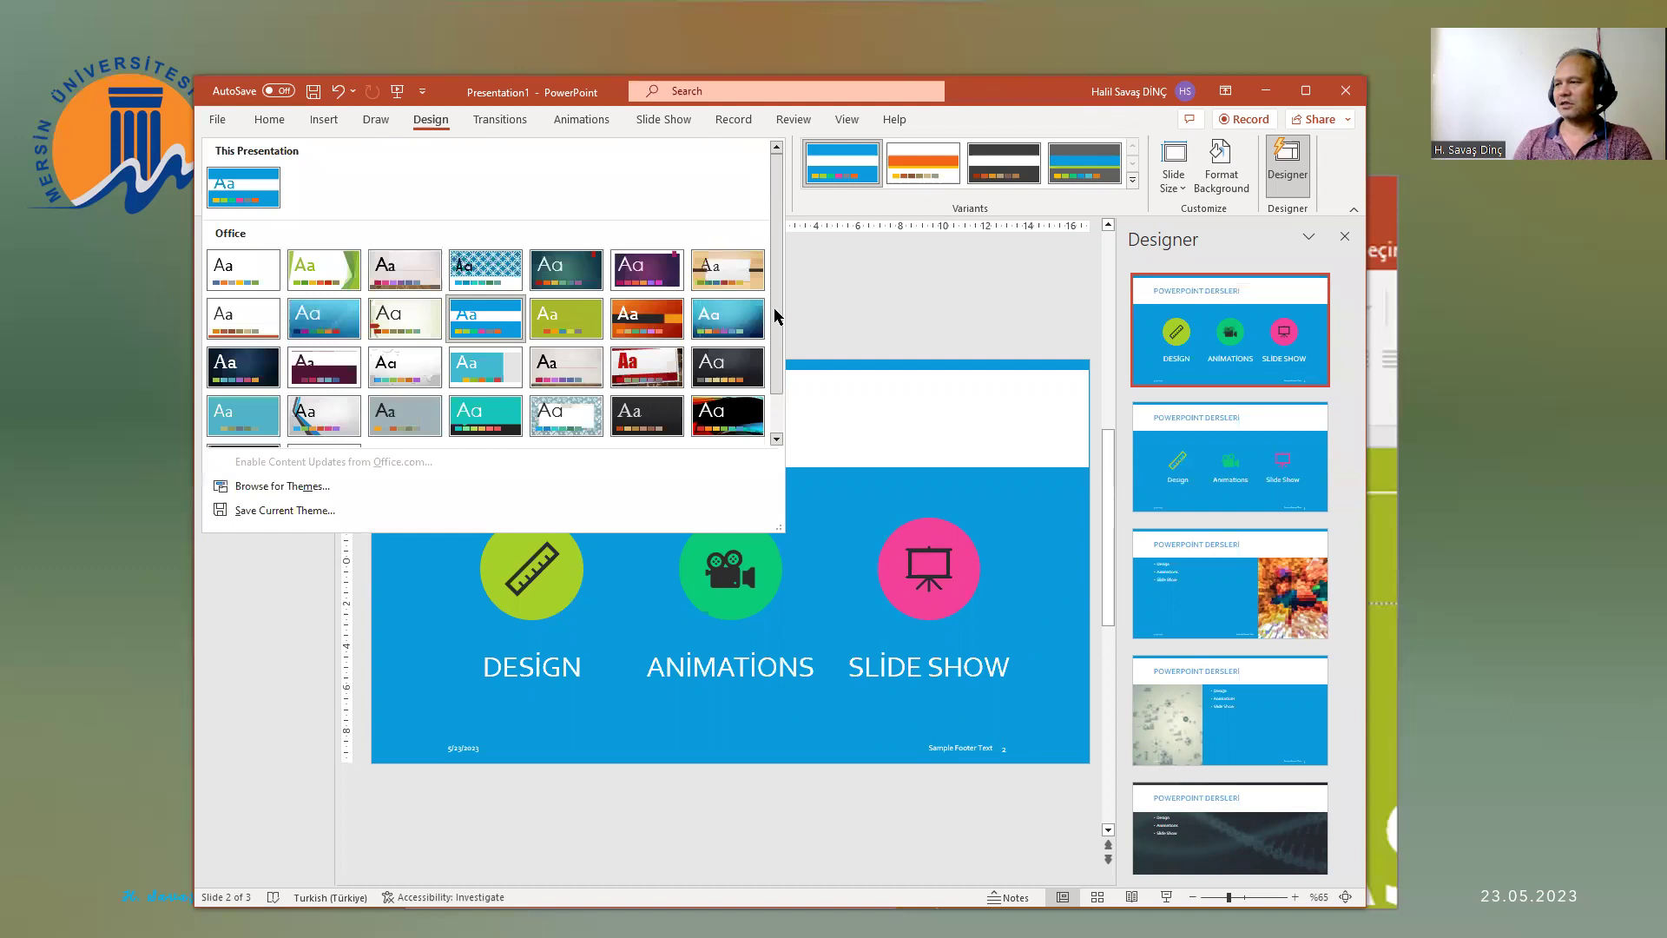
left_click(1241, 352)
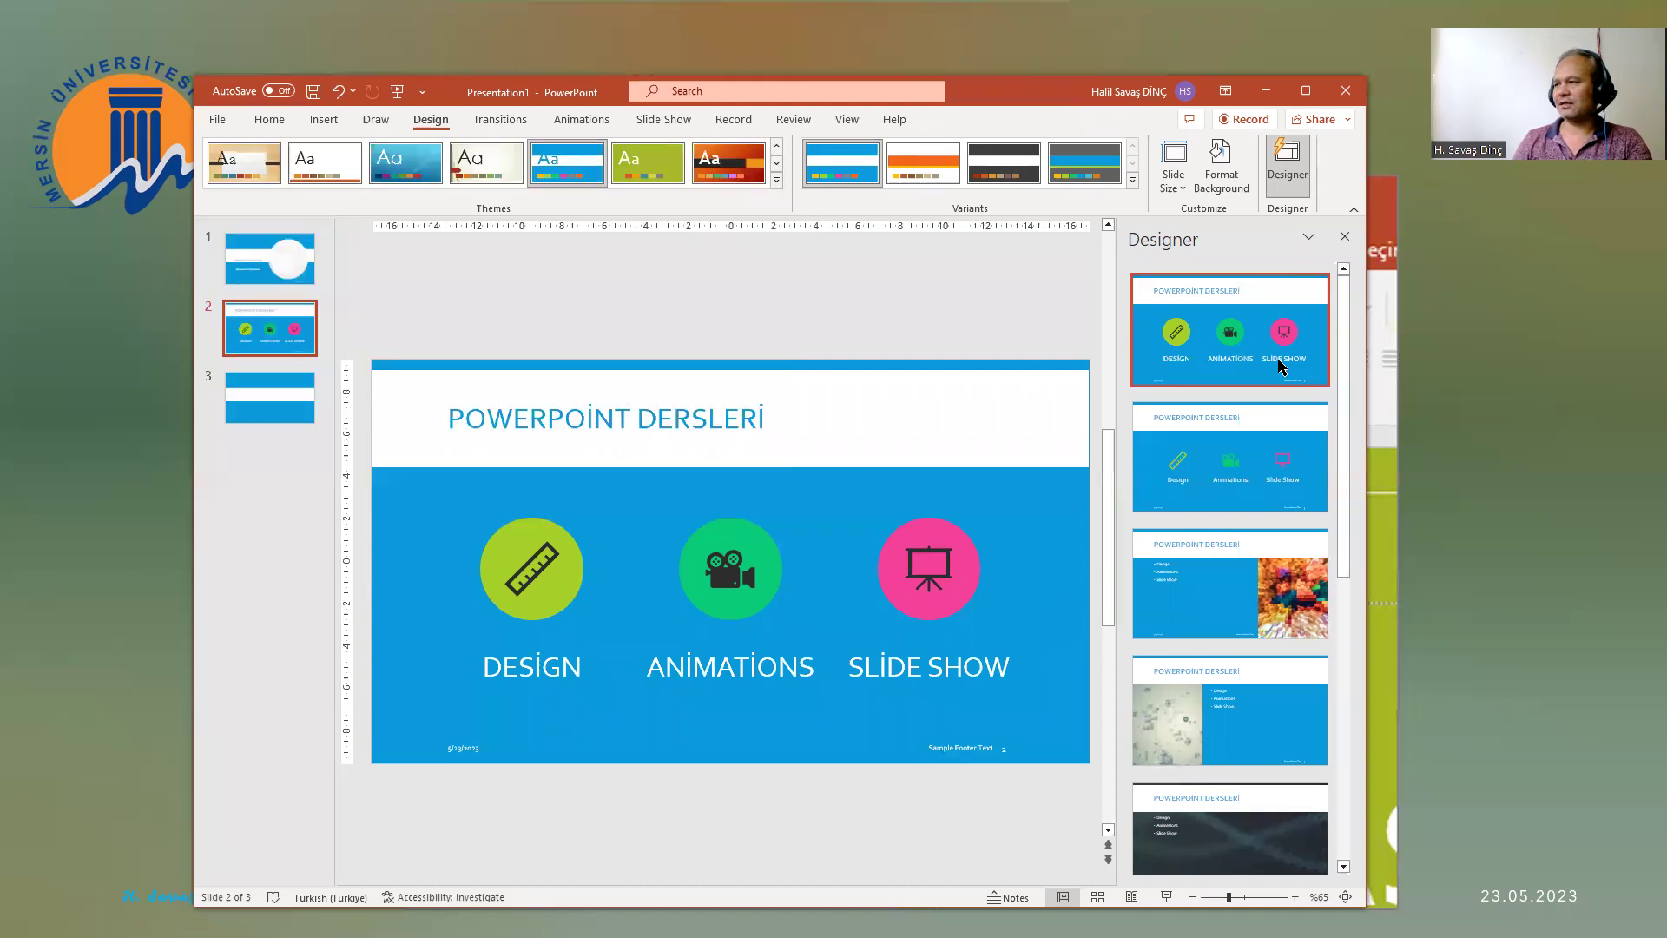
left_click(1276, 486)
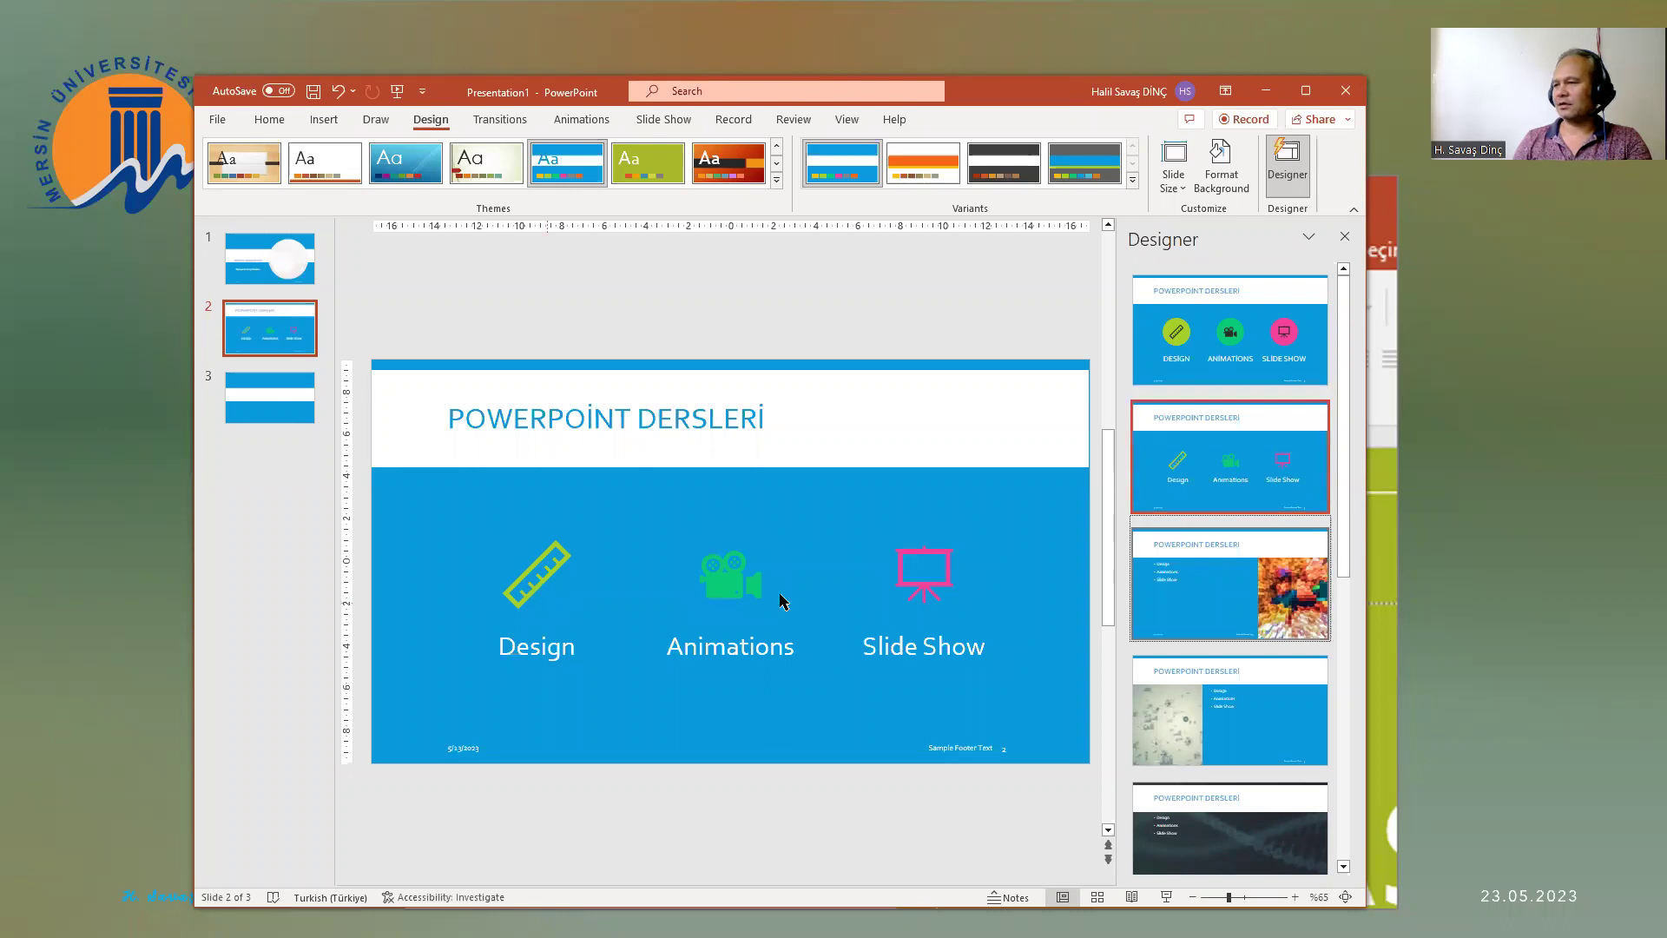
Step: Test the boxed, circle-icon and boxed-list ideas, then settle on the coloured-icon design for slide 2
left_click(951, 646)
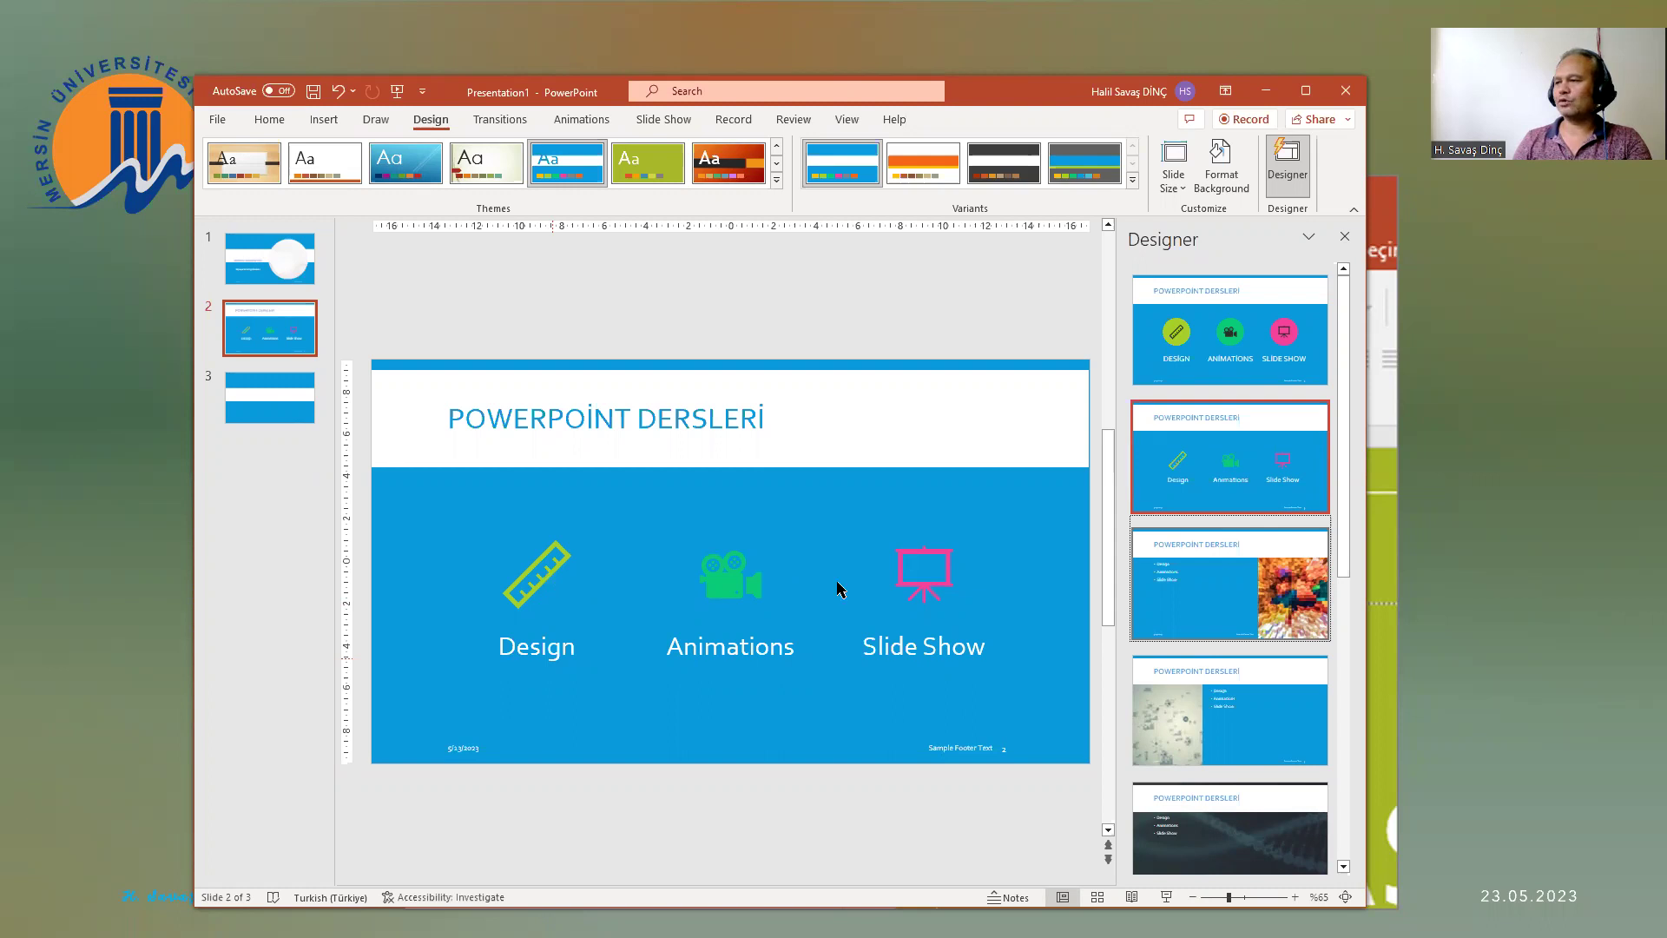
left_click_drag(1351, 546, 1309, 636)
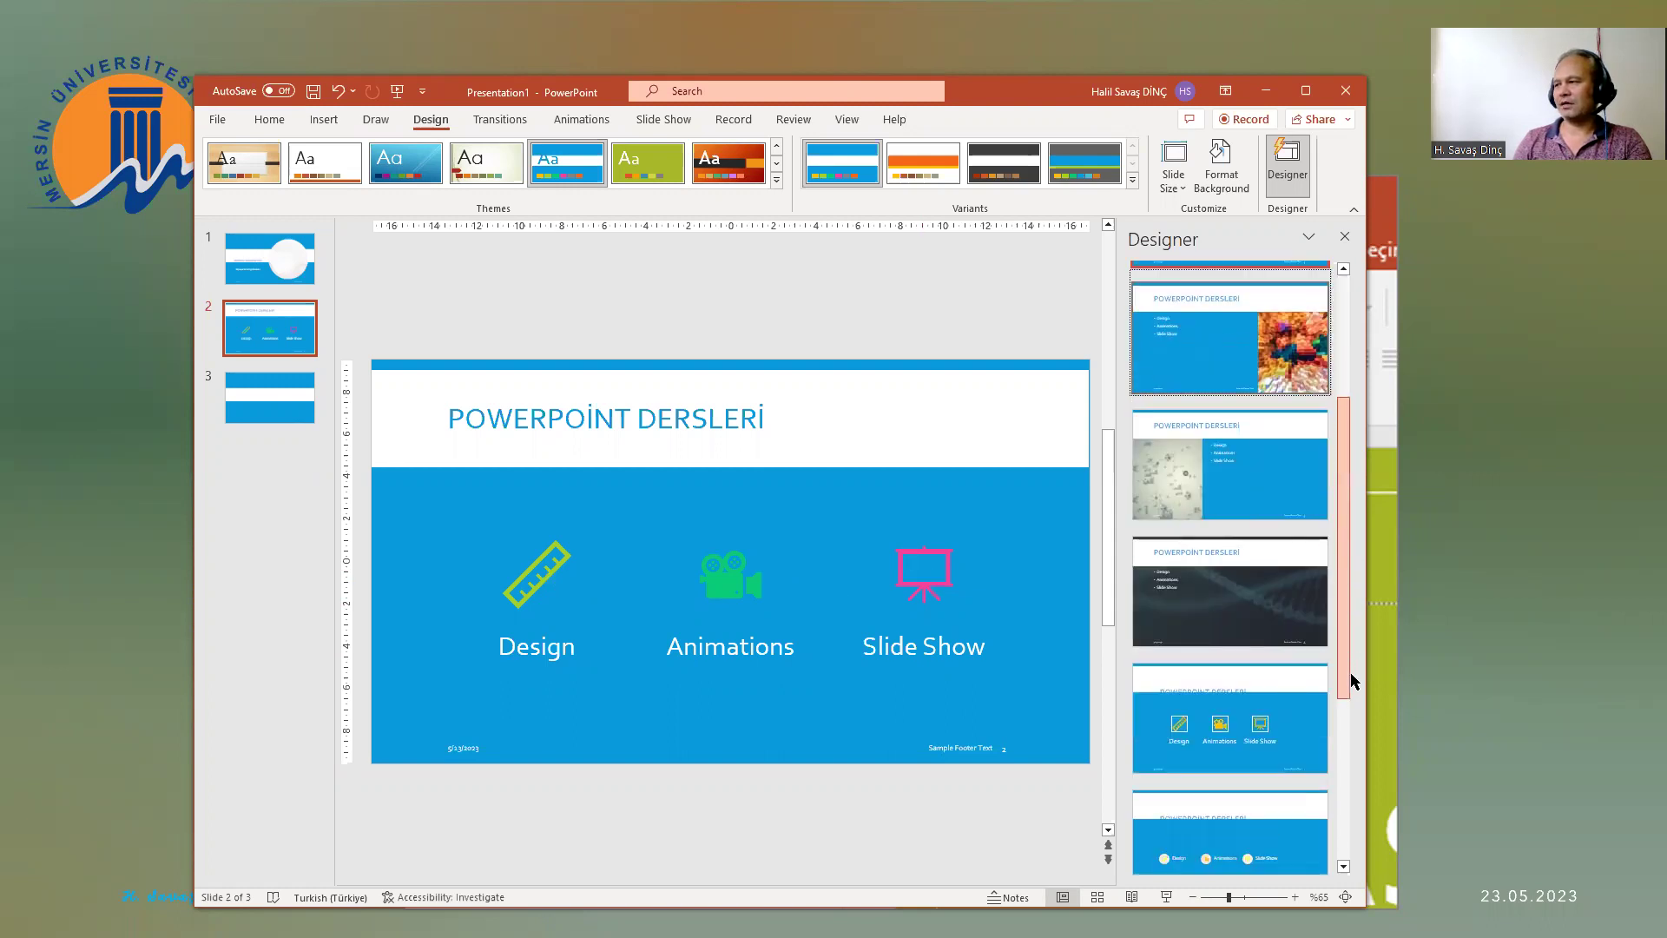
left_click(1309, 637)
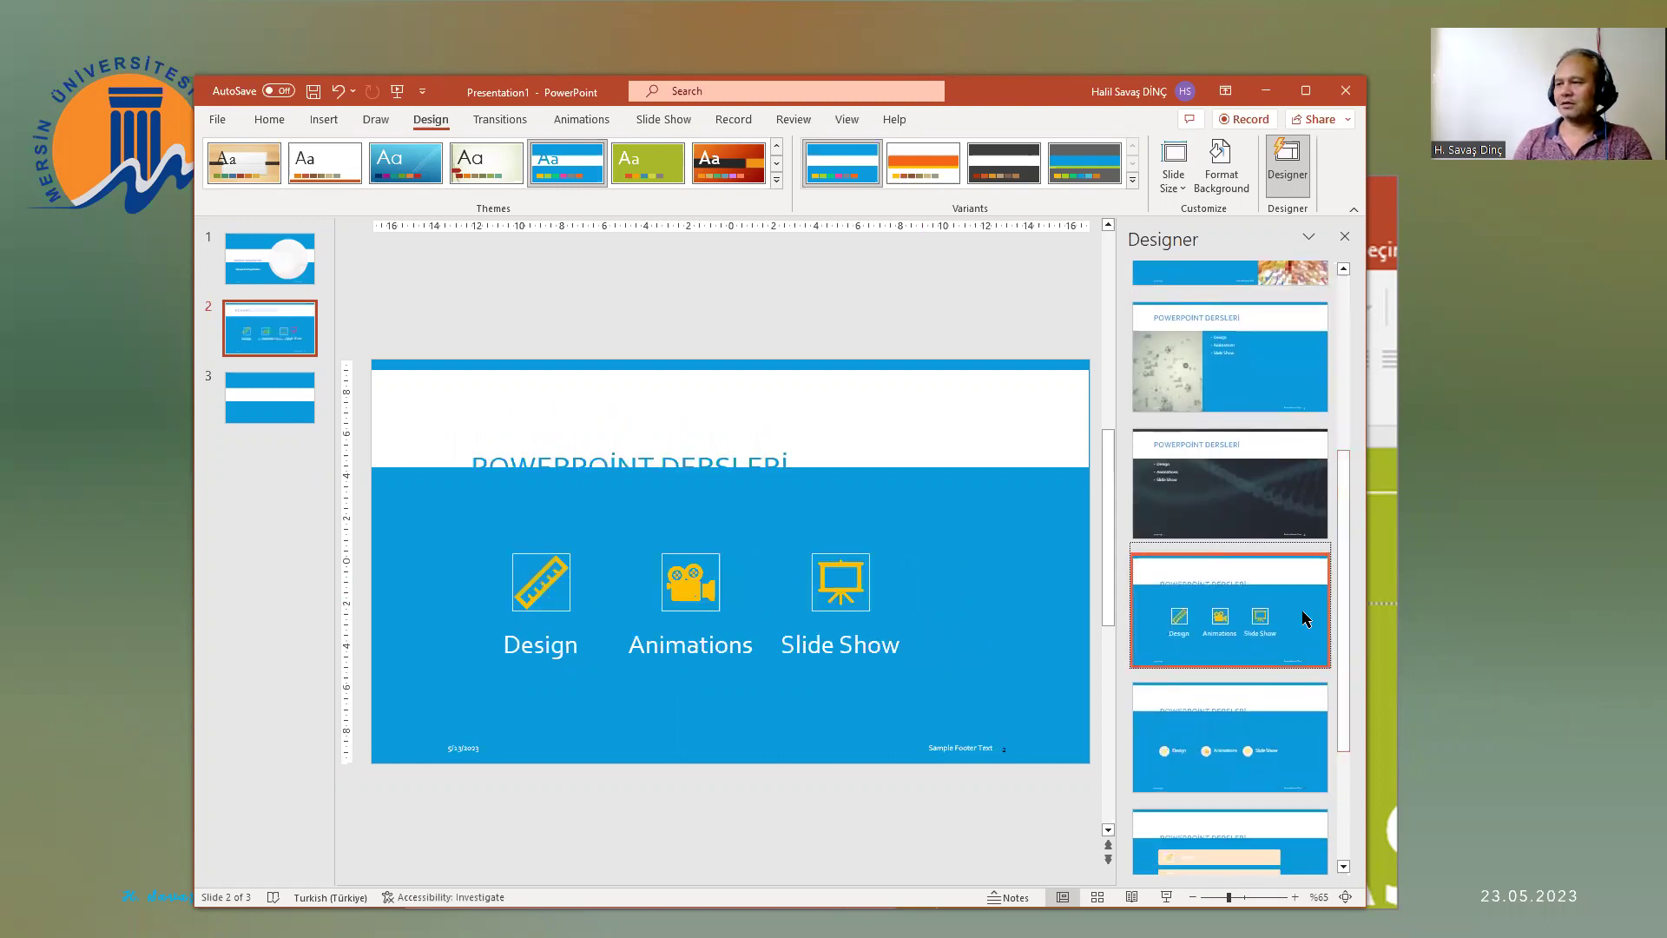
left_click(1233, 739)
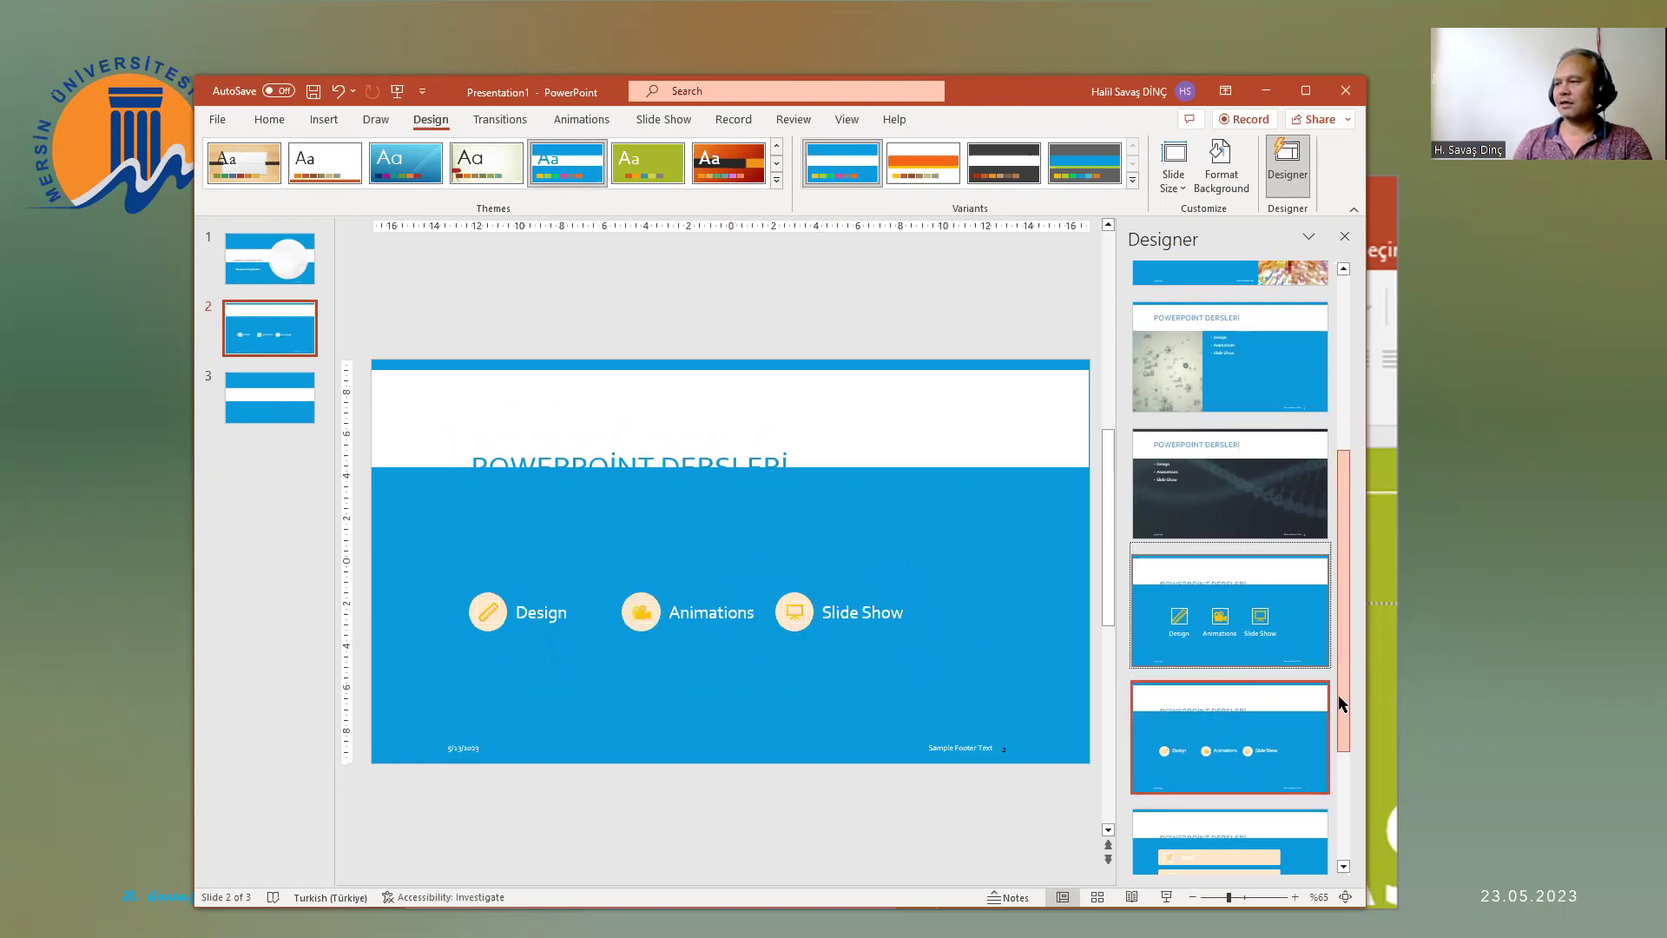
left_click_drag(1343, 597, 1343, 708)
left_click(1229, 647)
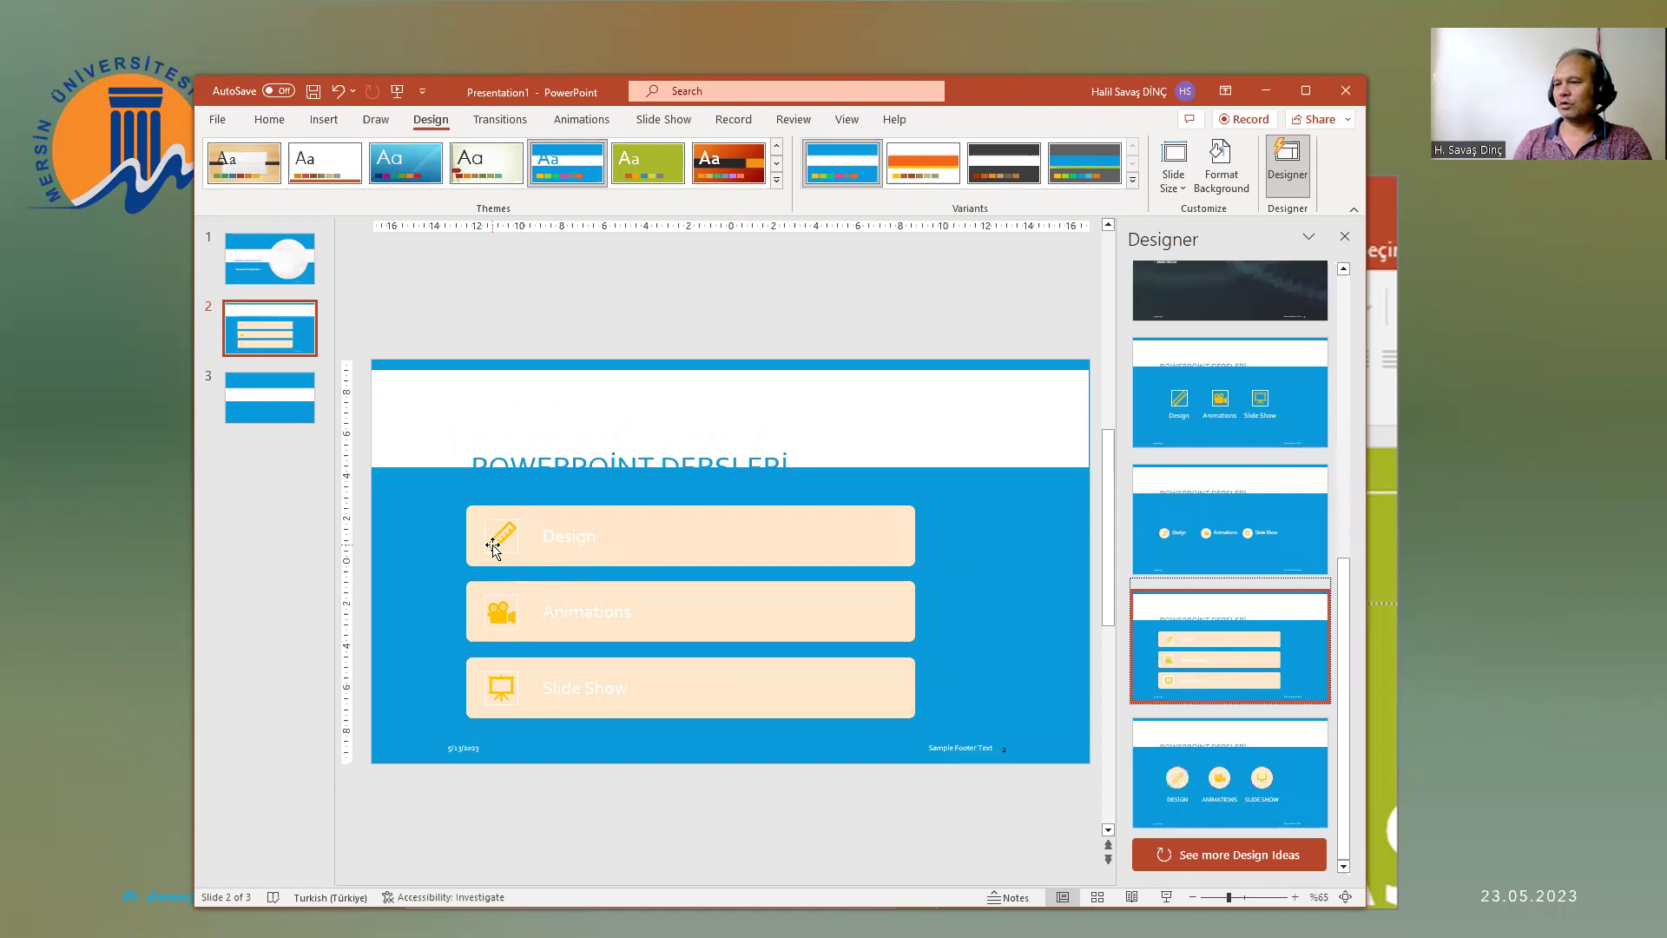
left_click(1238, 781)
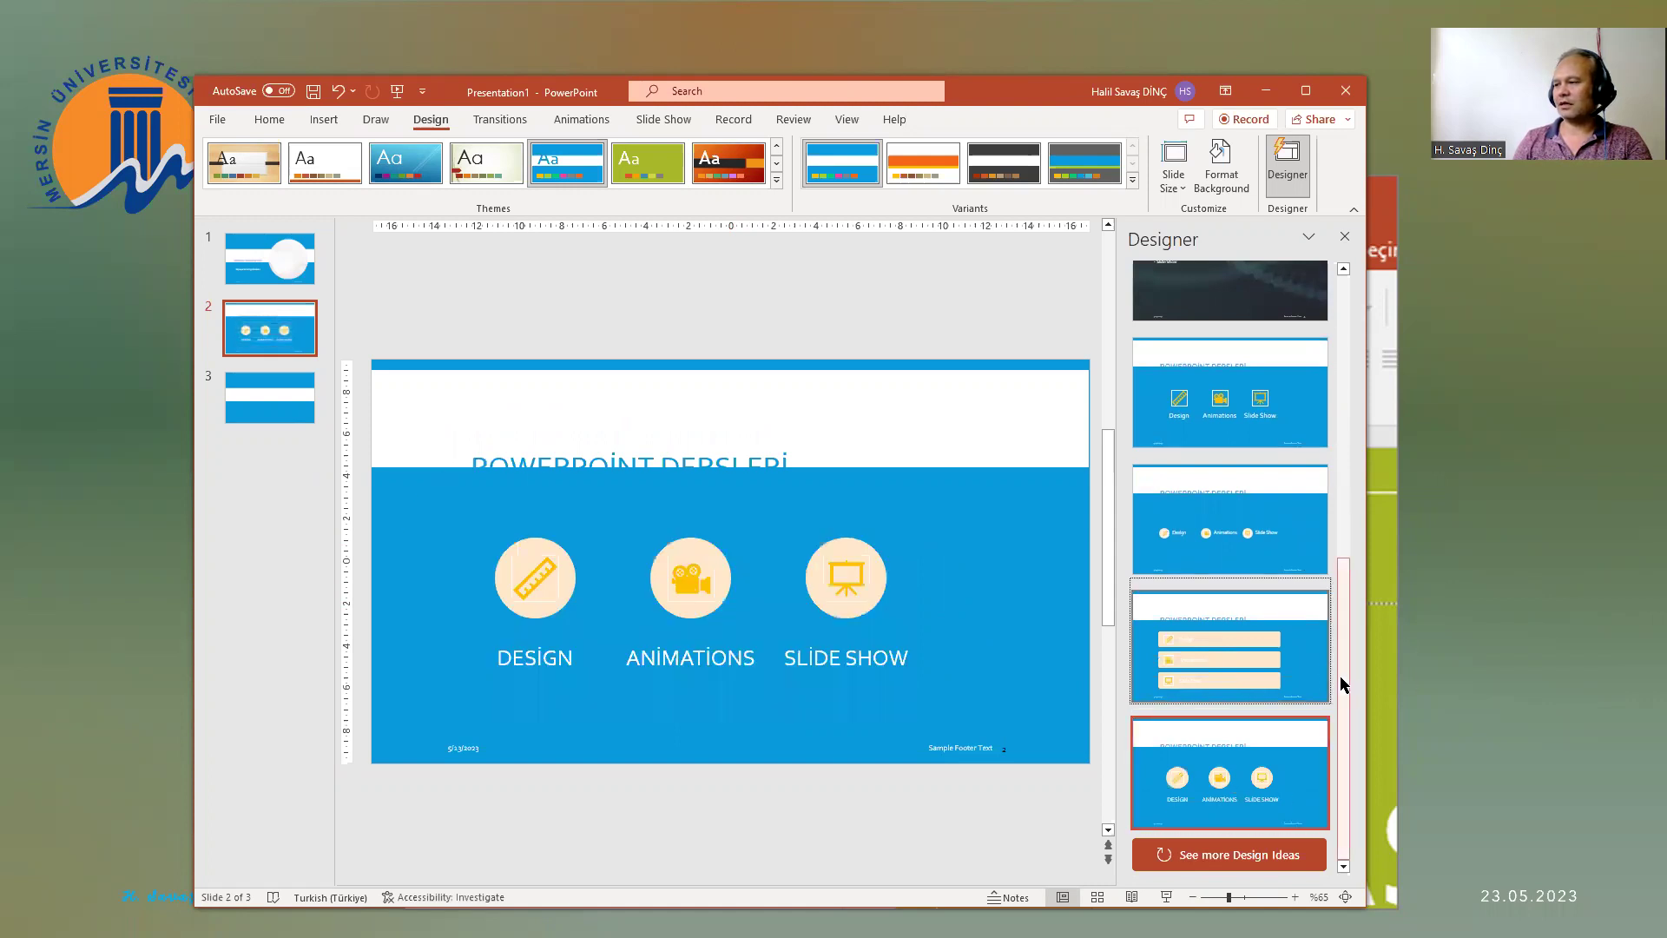
left_click_drag(1345, 668, 1344, 424)
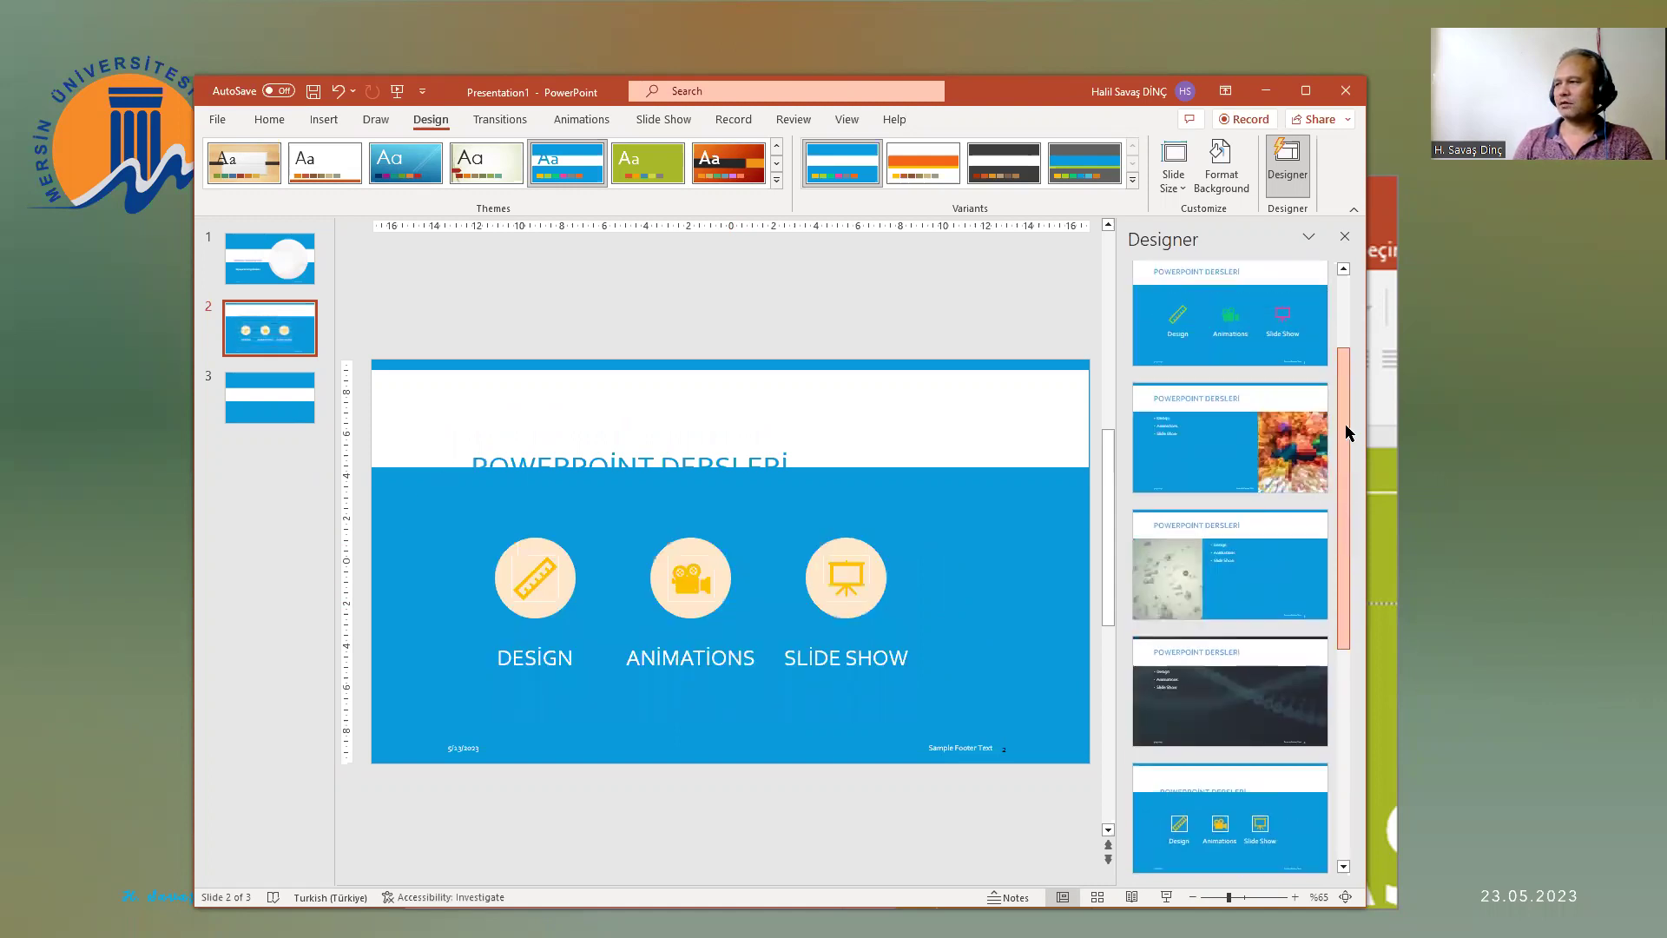
left_click(1255, 427)
Step: Show slide 3, load more Designer ideas, and check its empty title and subtitle placeholders
left_click(261, 406)
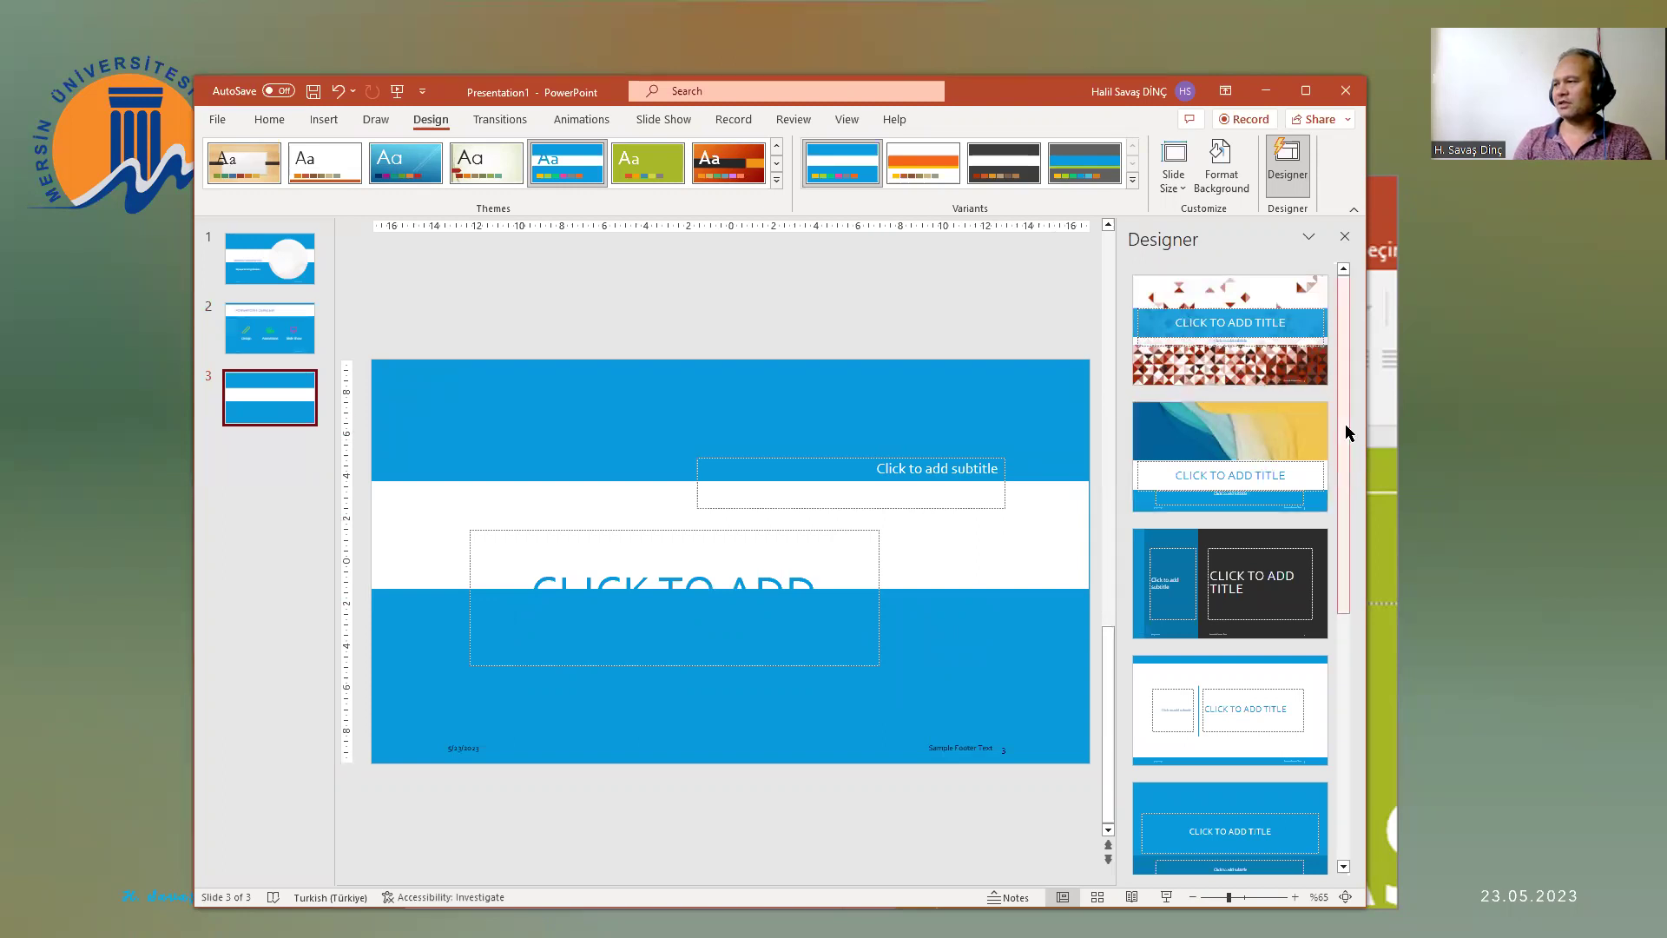
left_click_drag(1342, 458, 1344, 748)
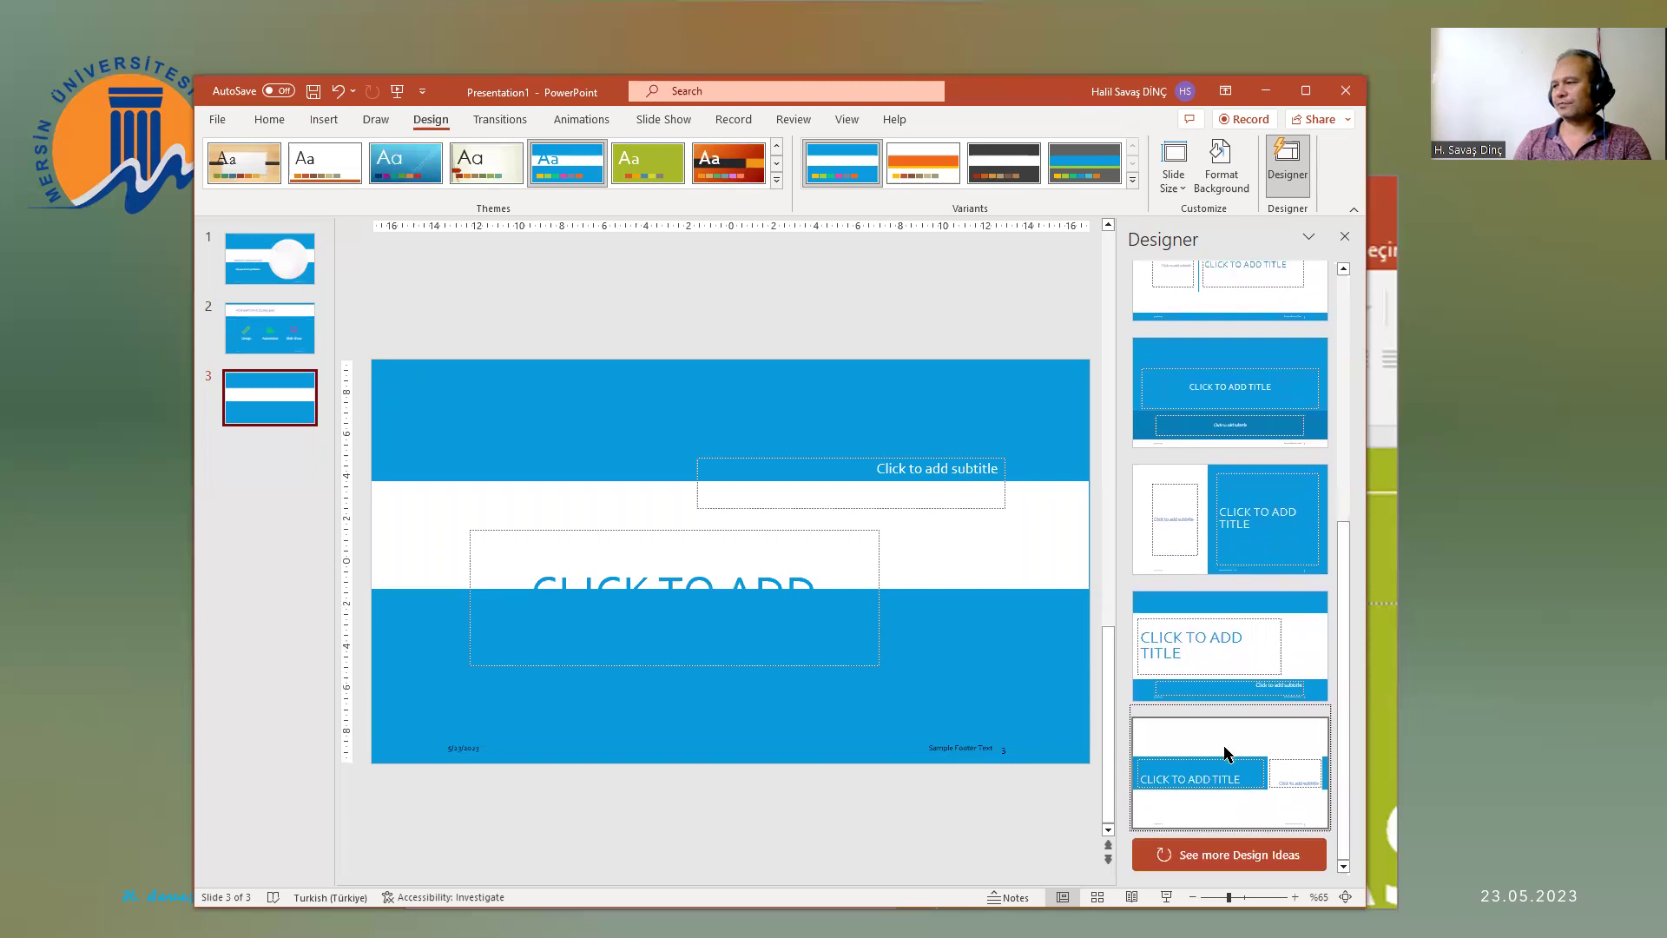
left_click(1225, 853)
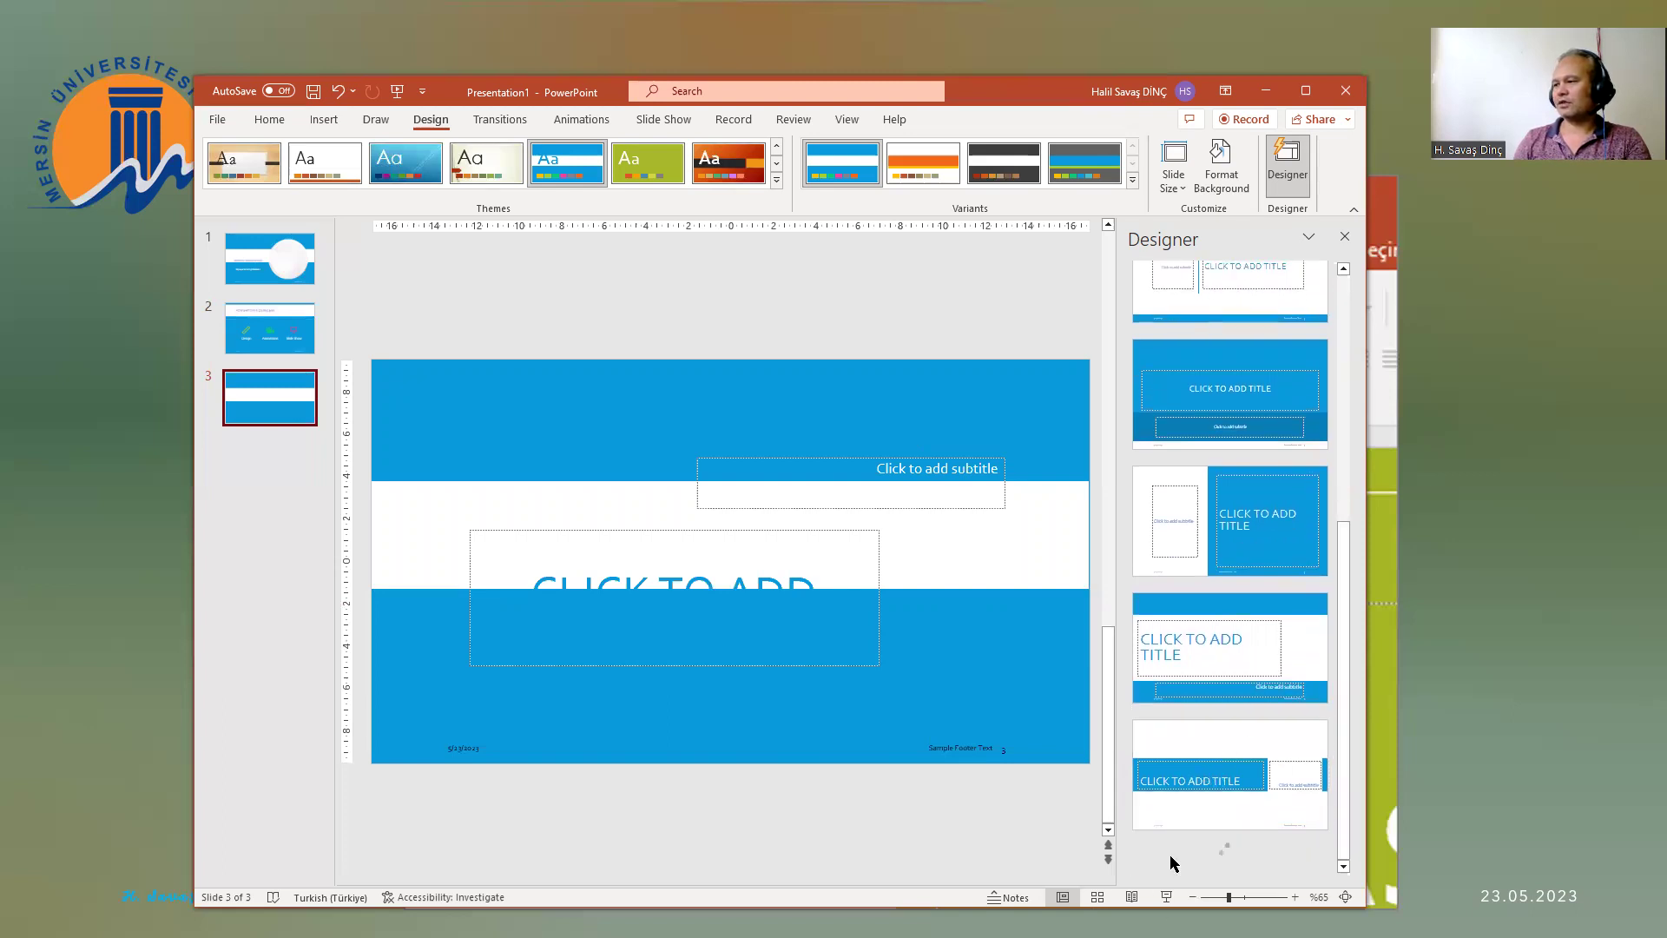
left_click_drag(1343, 596, 1340, 818)
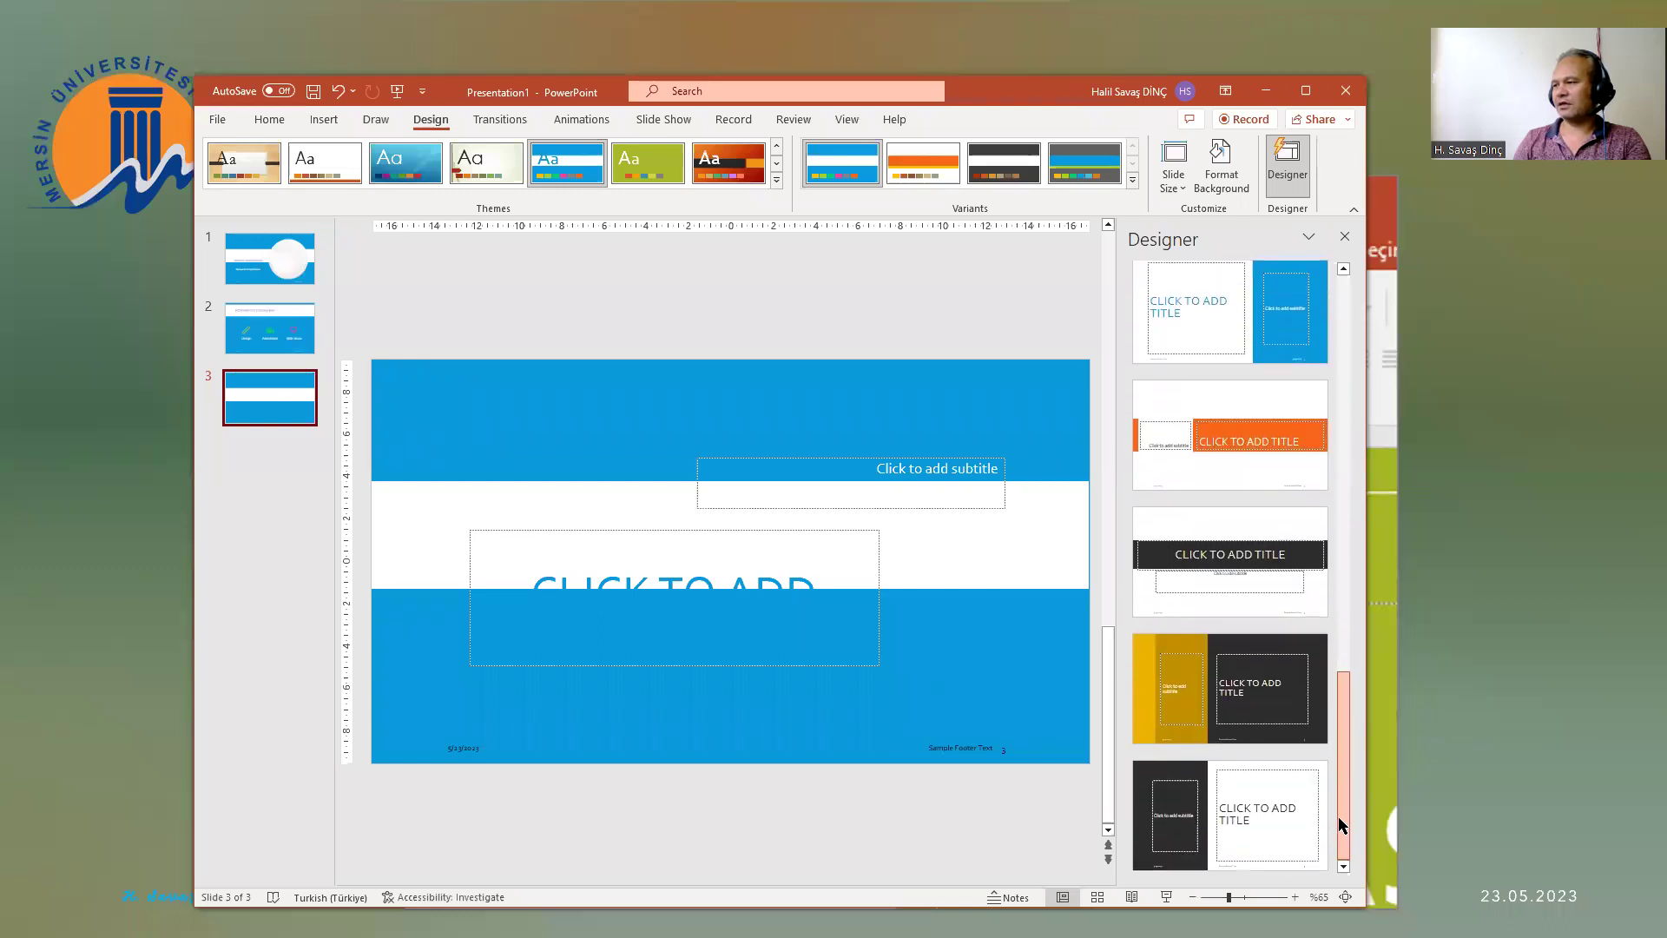
left_click_drag(1337, 593, 1356, 331)
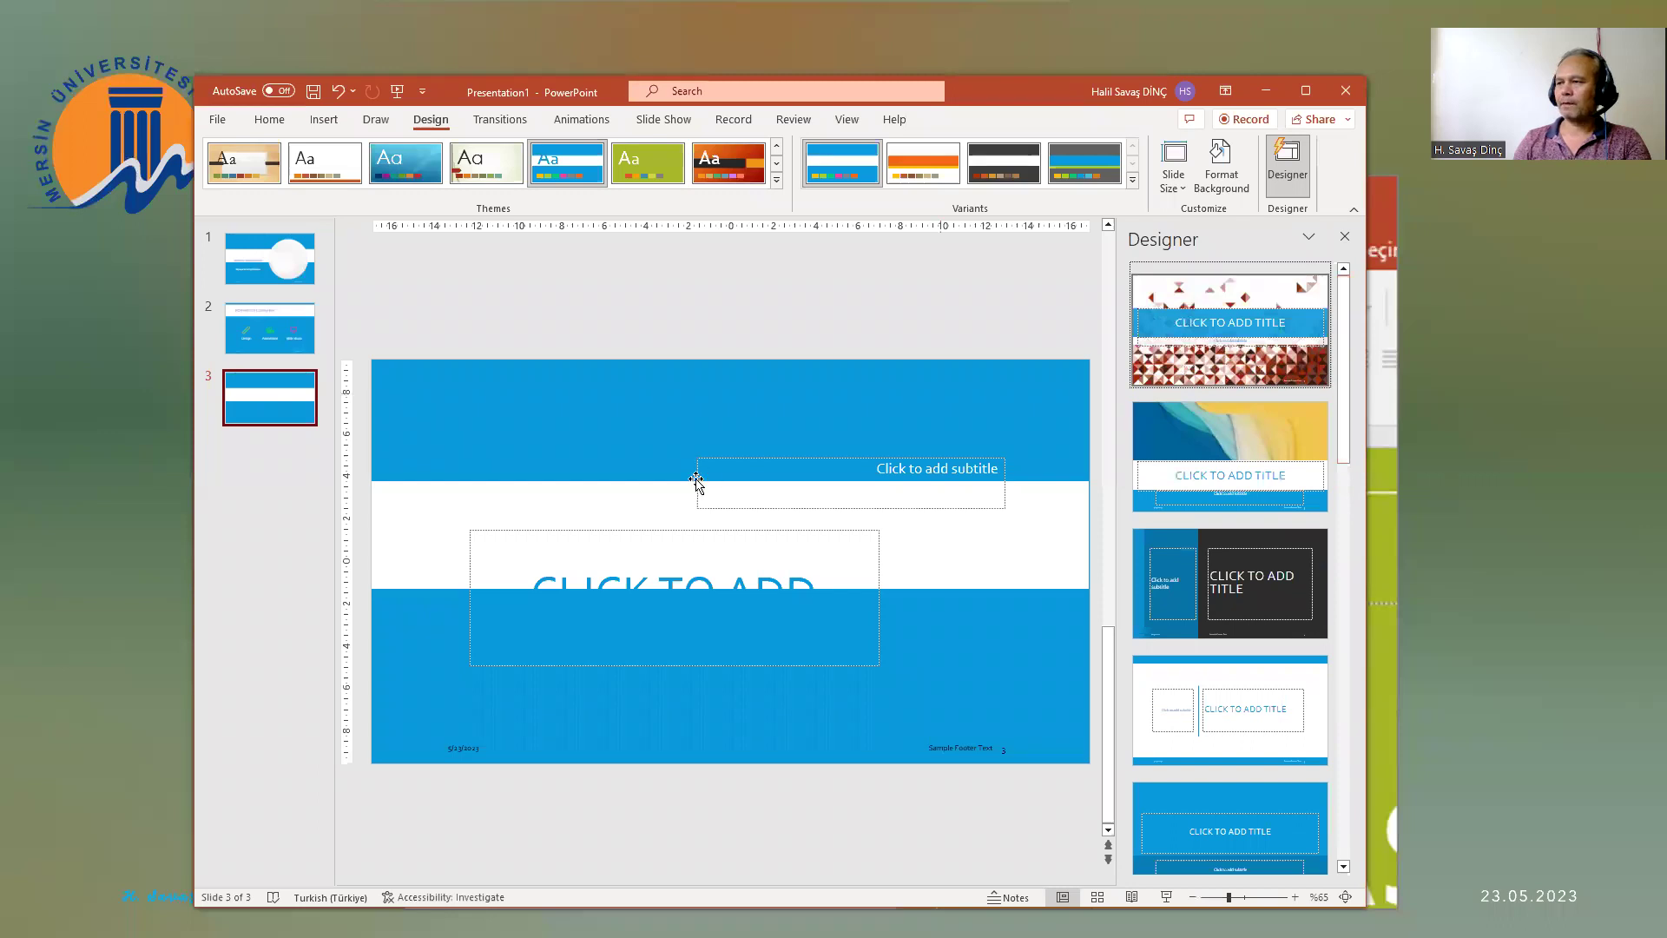
left_click(636, 562)
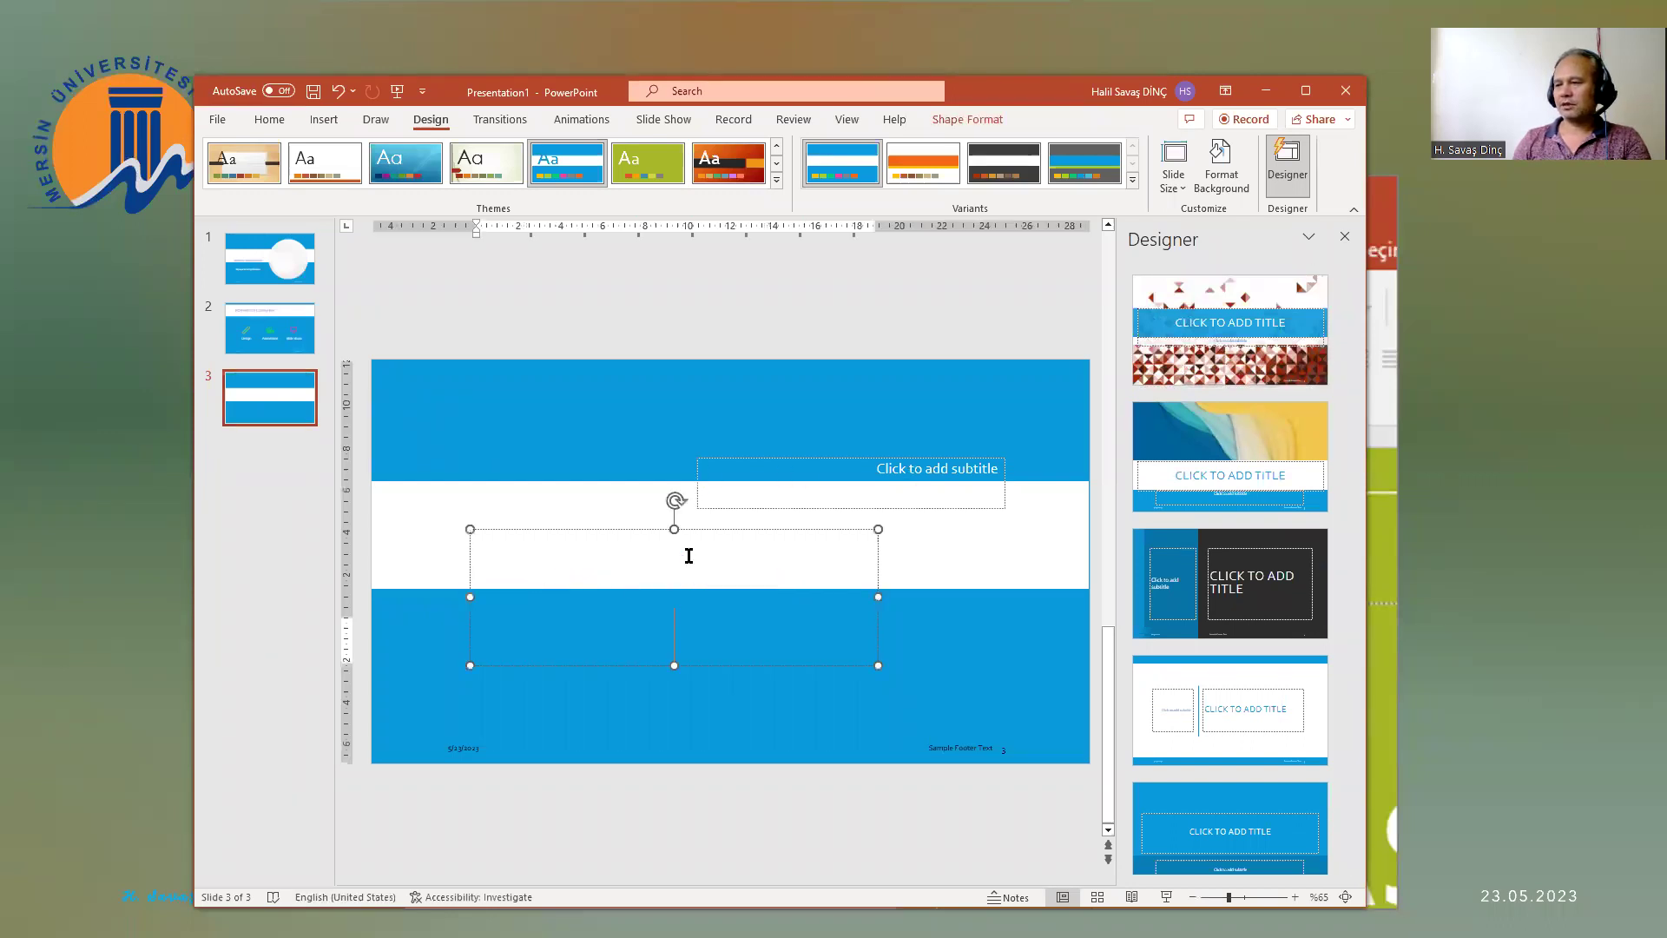
left_click(836, 513)
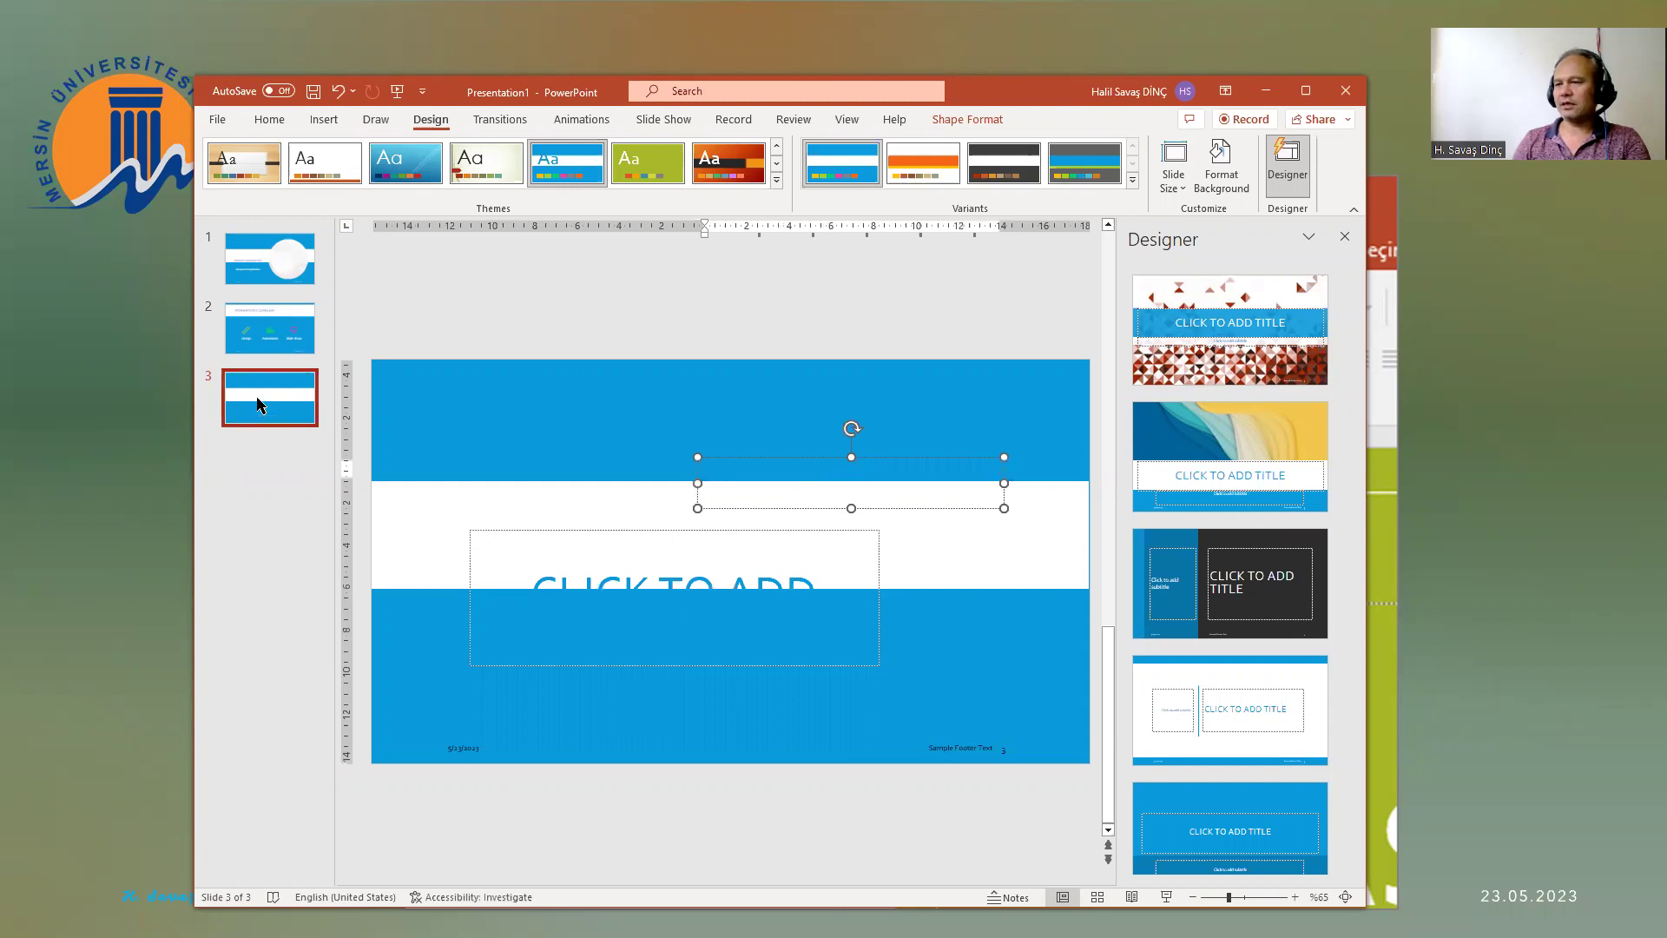
right_click(259, 400)
Step: Delete the old slide 3 and insert a new title-and-content slide after slide 2
left_click(278, 622)
right_click(269, 417)
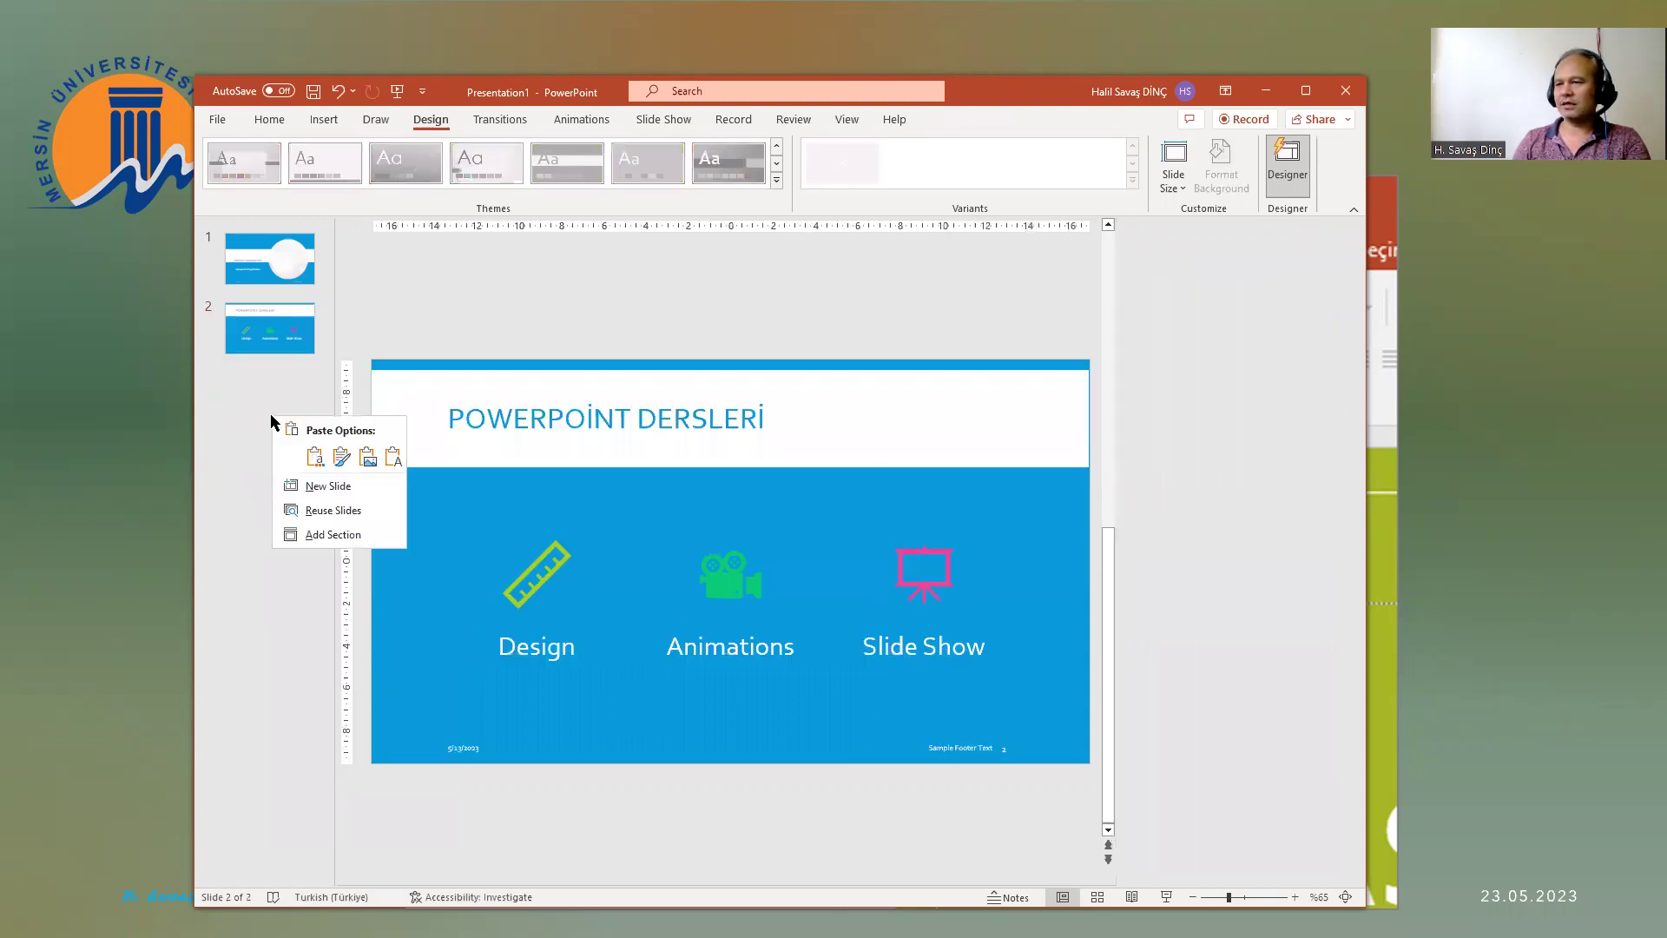
left_click(327, 482)
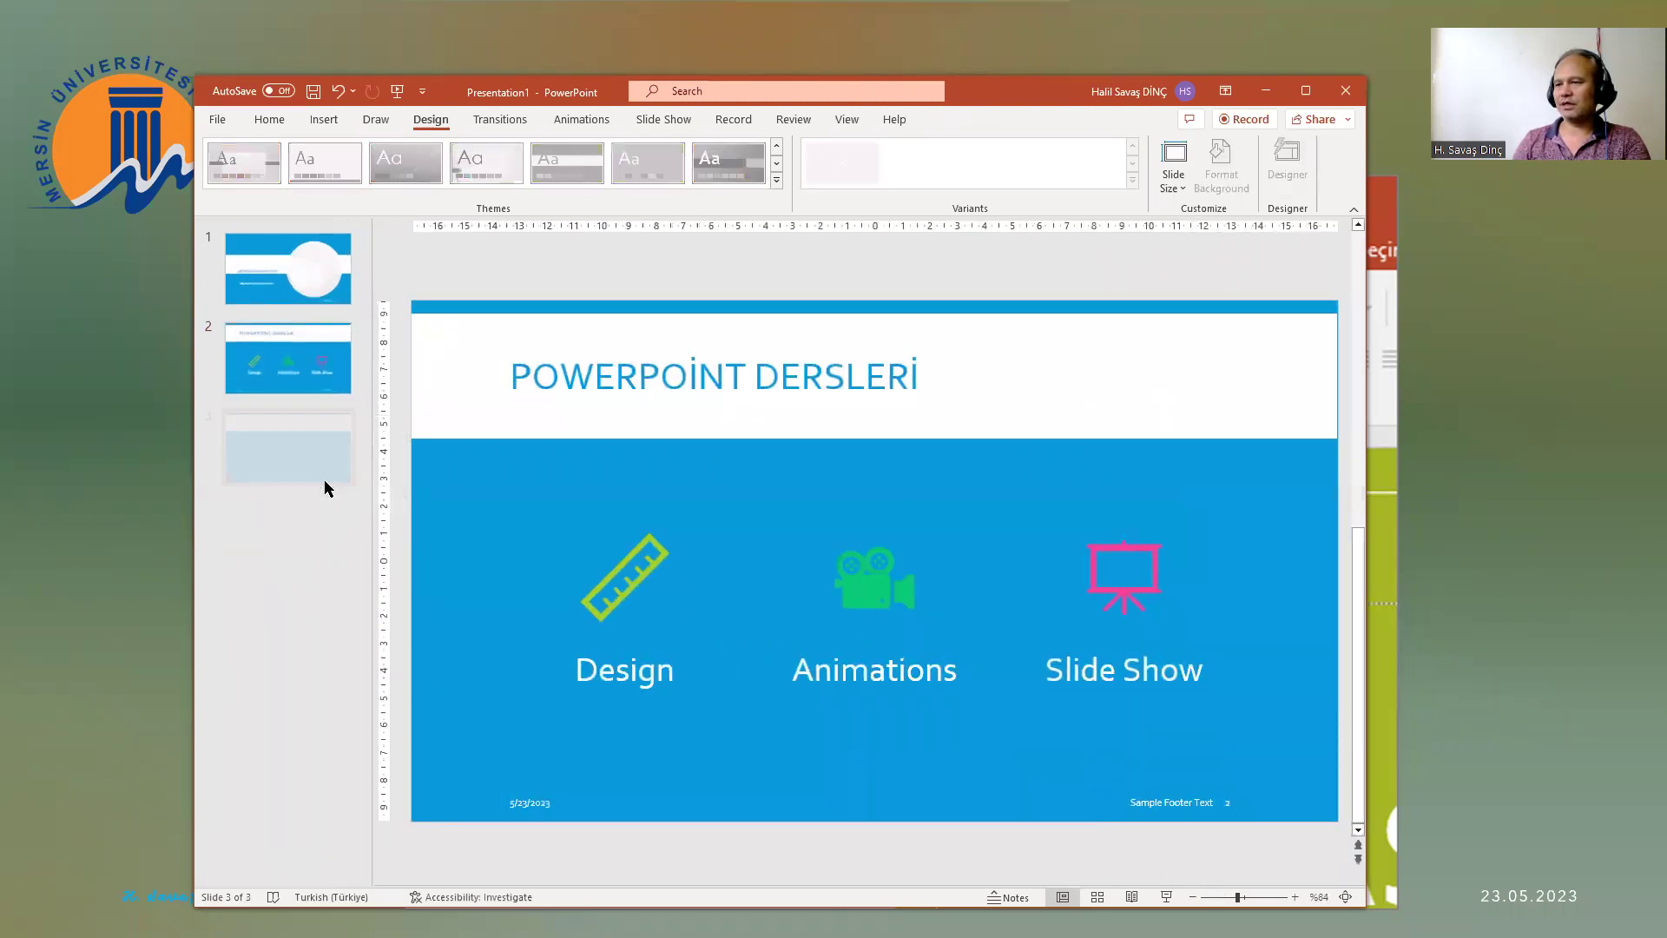
Step: Check the new slide 3's title and content placeholders and bring up Designer ideas for it
left_click(723, 379)
left_click(714, 566)
left_click(714, 398)
left_click(677, 543)
left_click(659, 419)
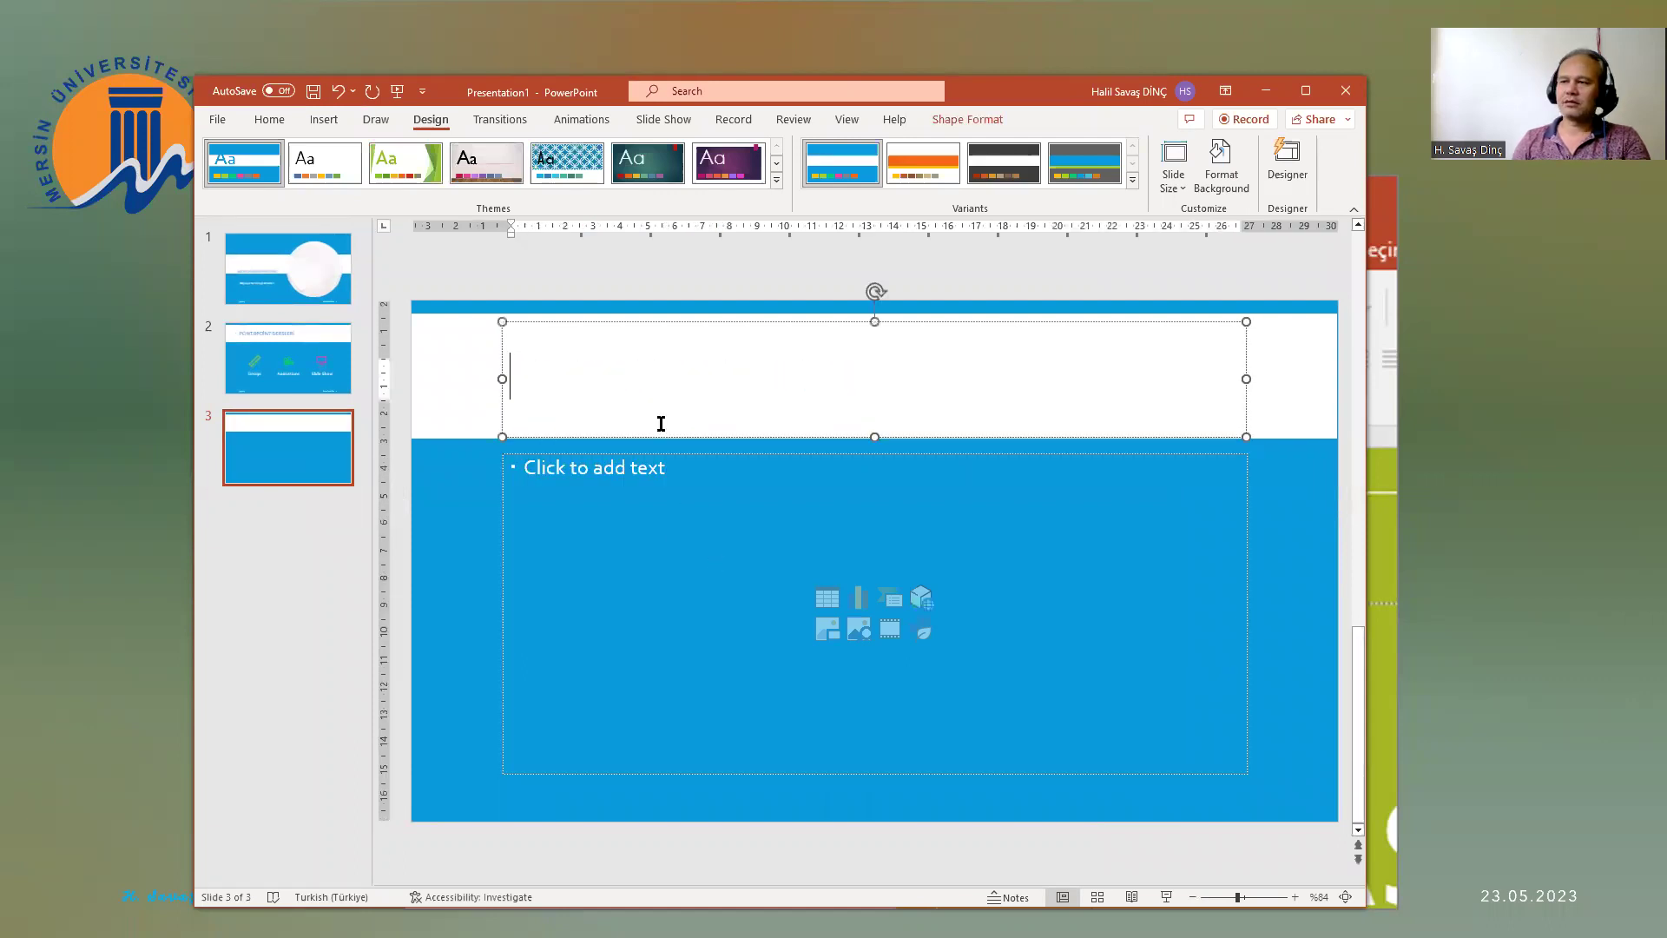
left_click(320, 347)
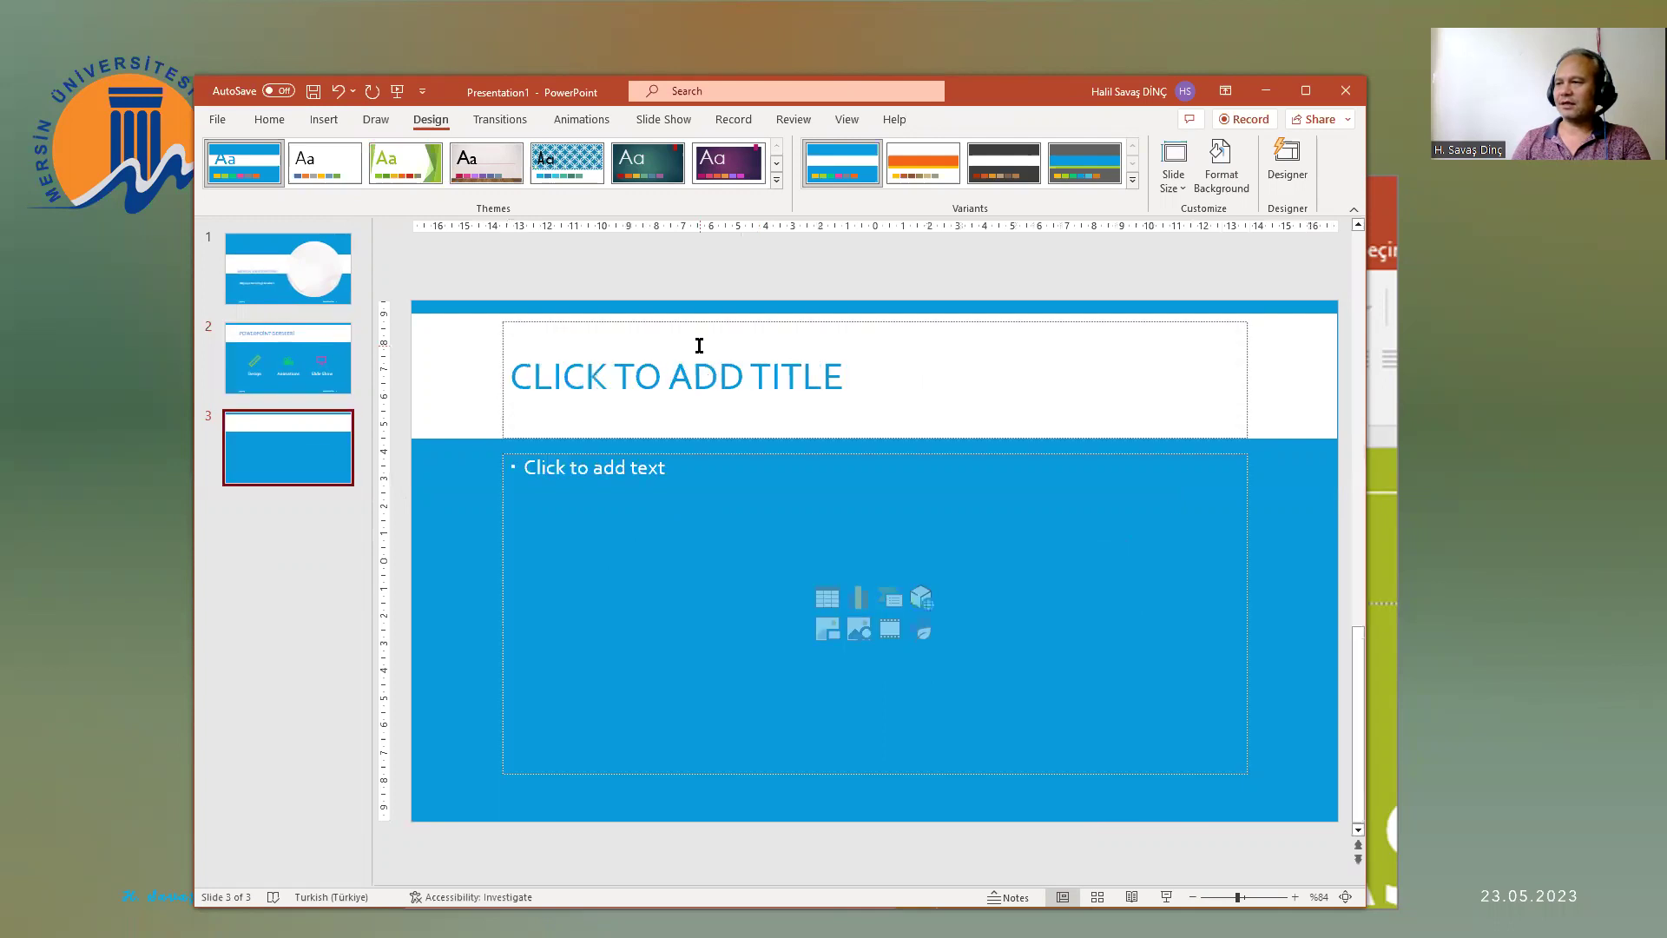
left_click(699, 365)
left_click(729, 556)
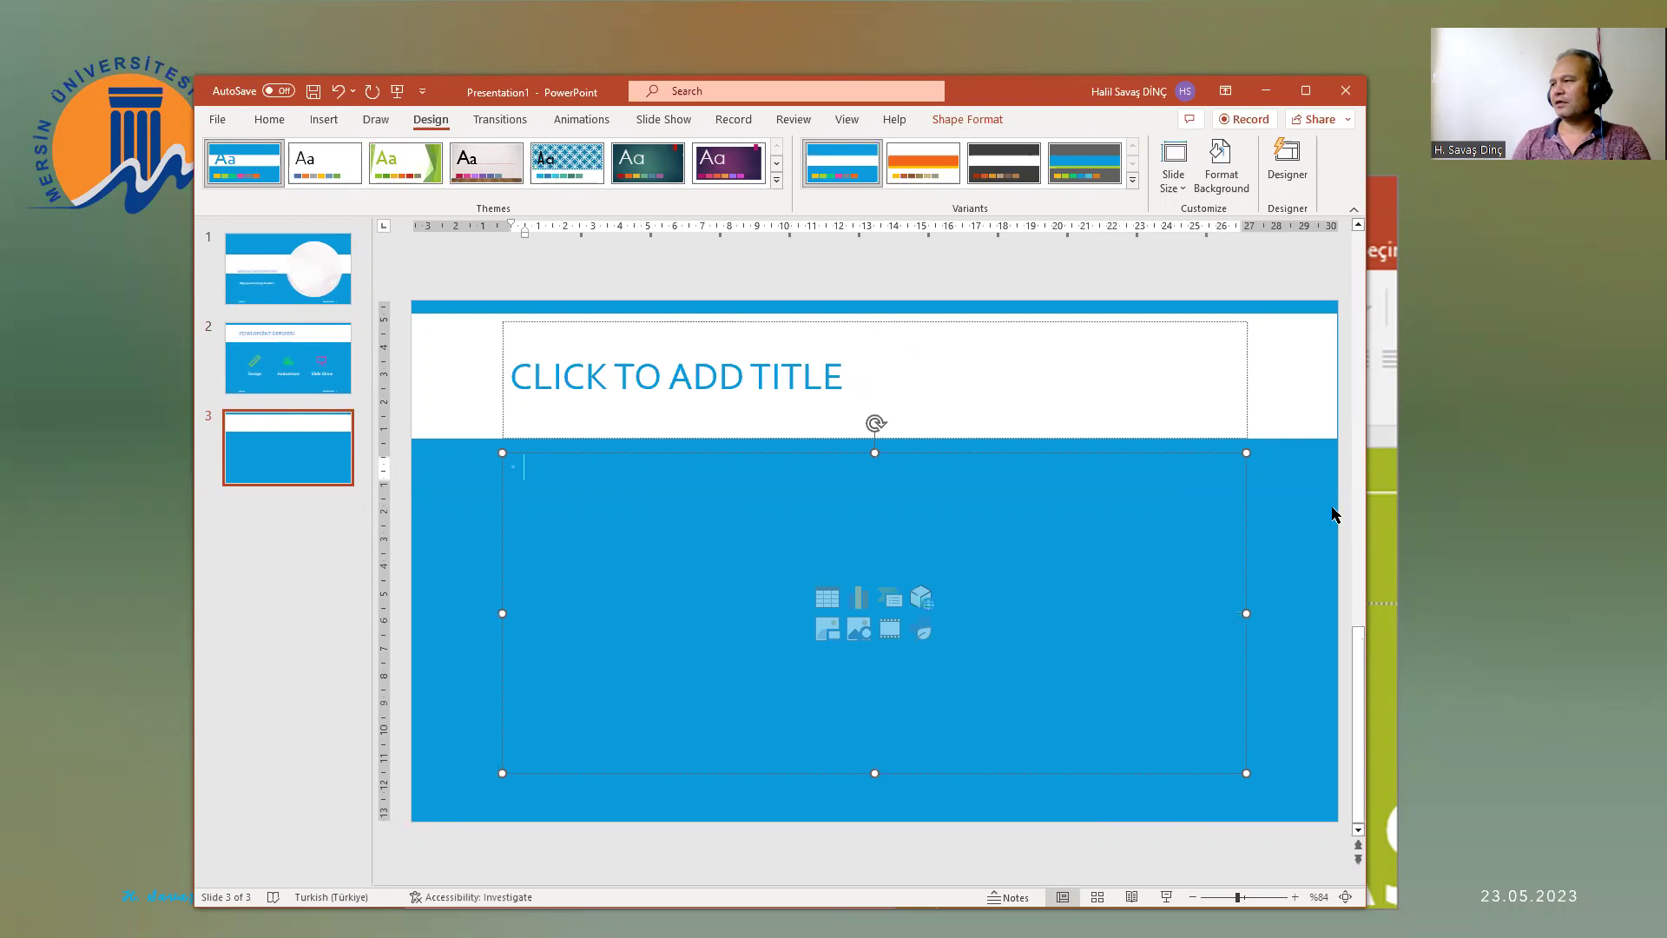
left_click(1287, 169)
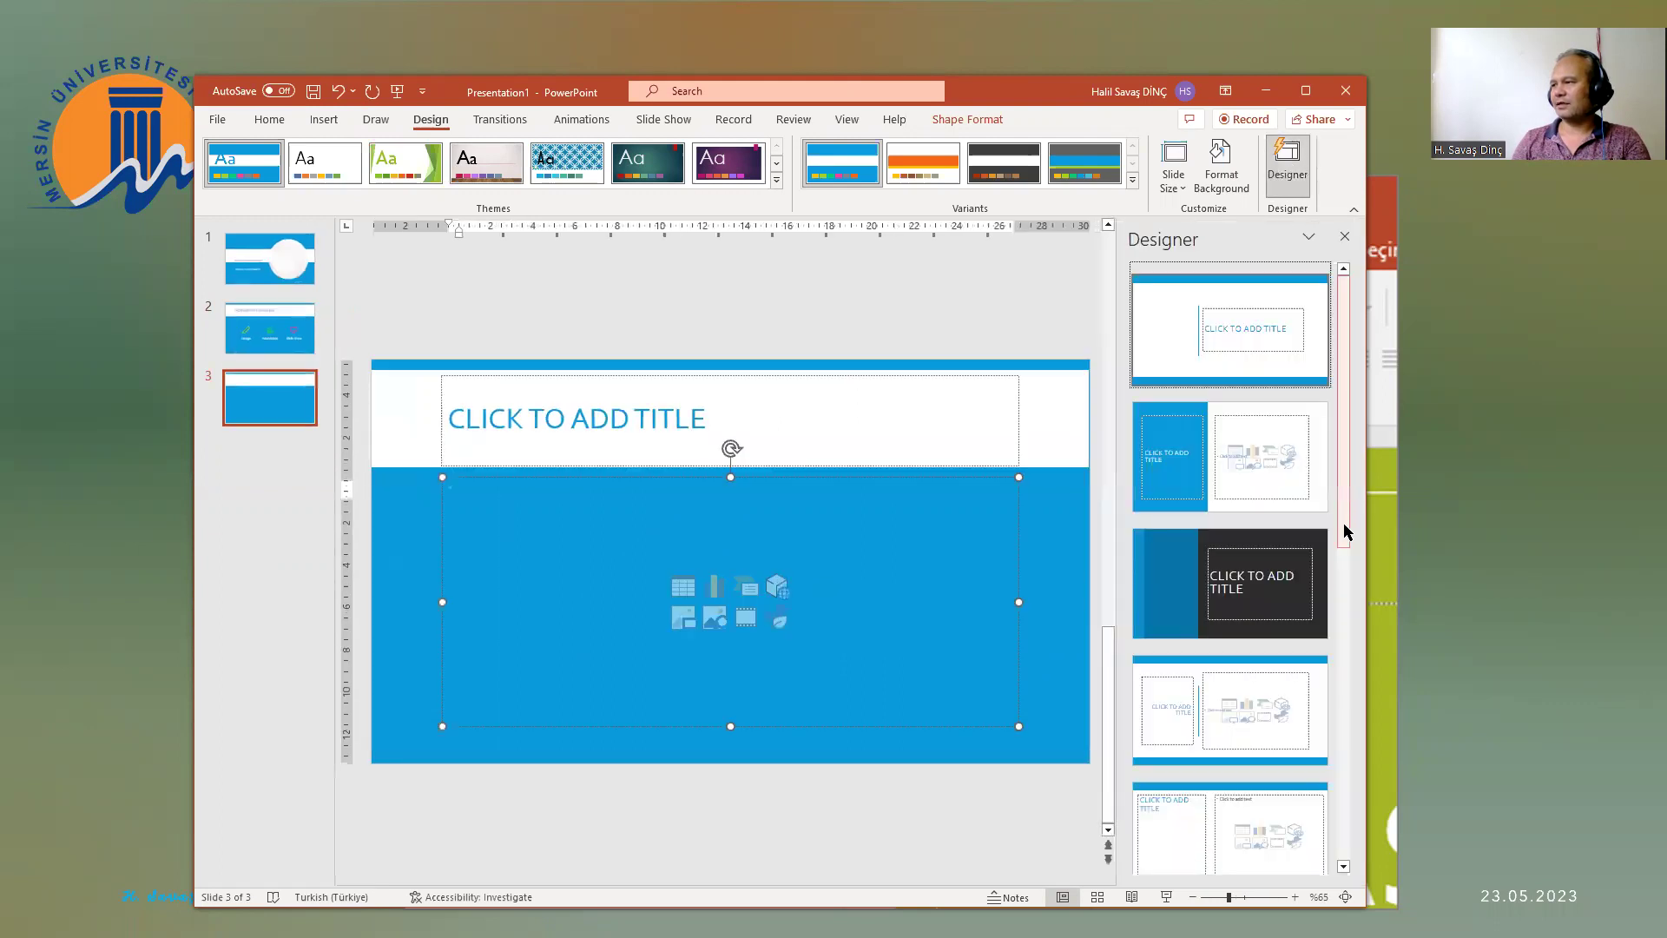
Step: Try the blue left-panel, top-and-bottom bar, dark header, orange header and blue title layouts on slide 3
left_click(1241, 460)
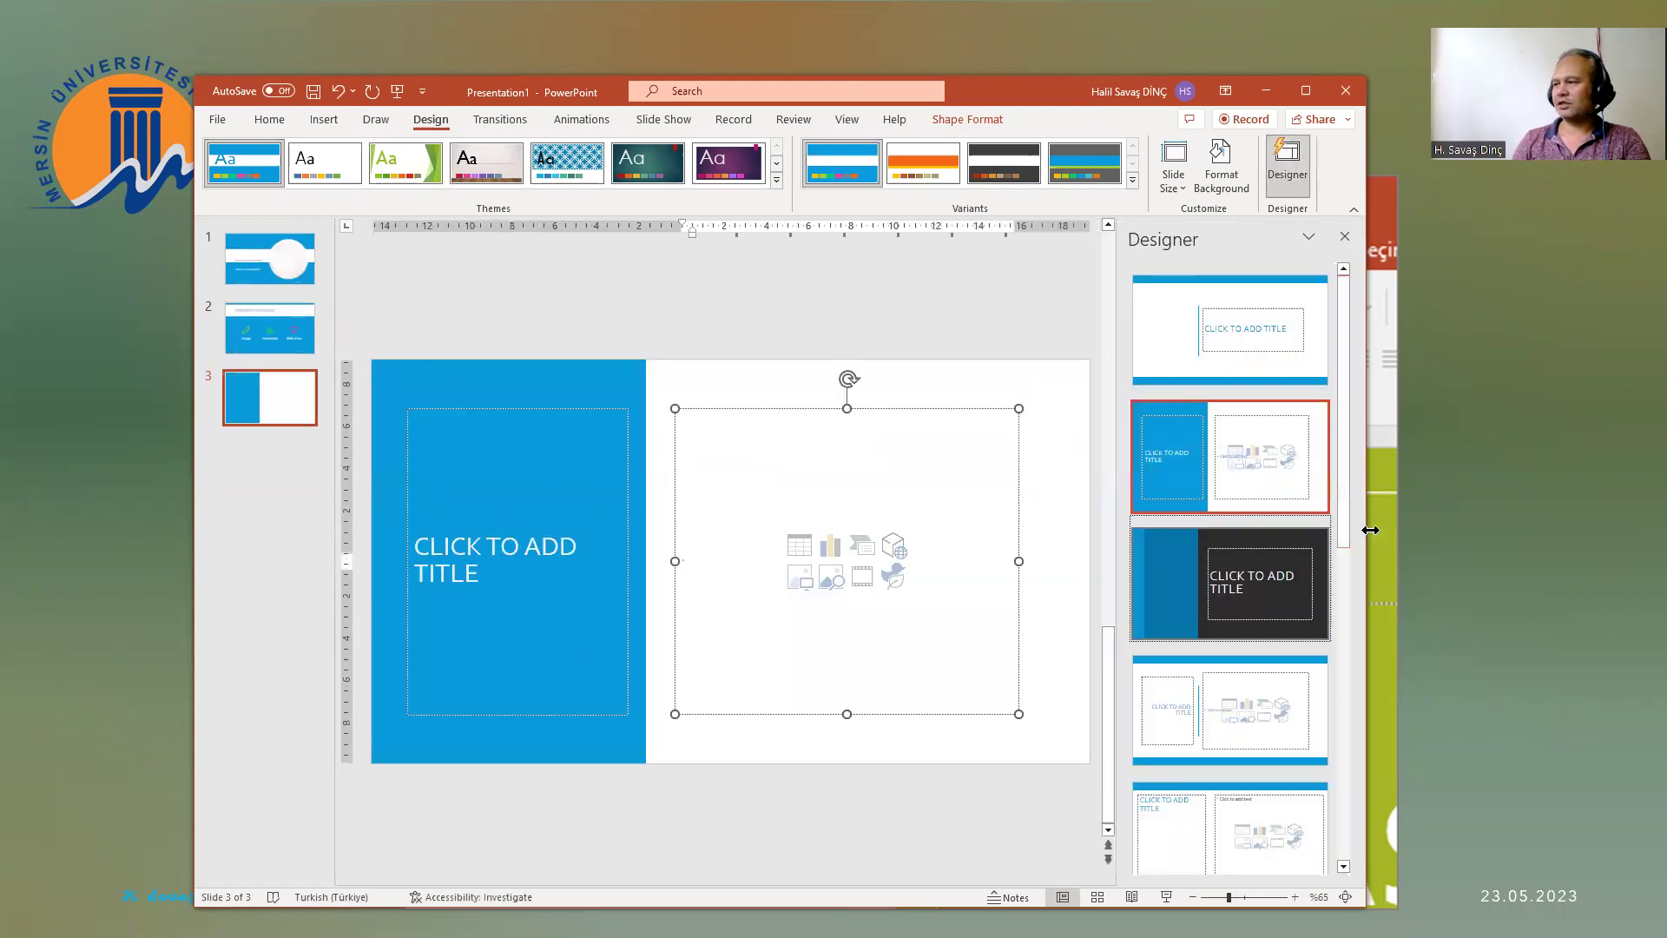
scroll(1346, 504, "down", 5)
left_click(1217, 511)
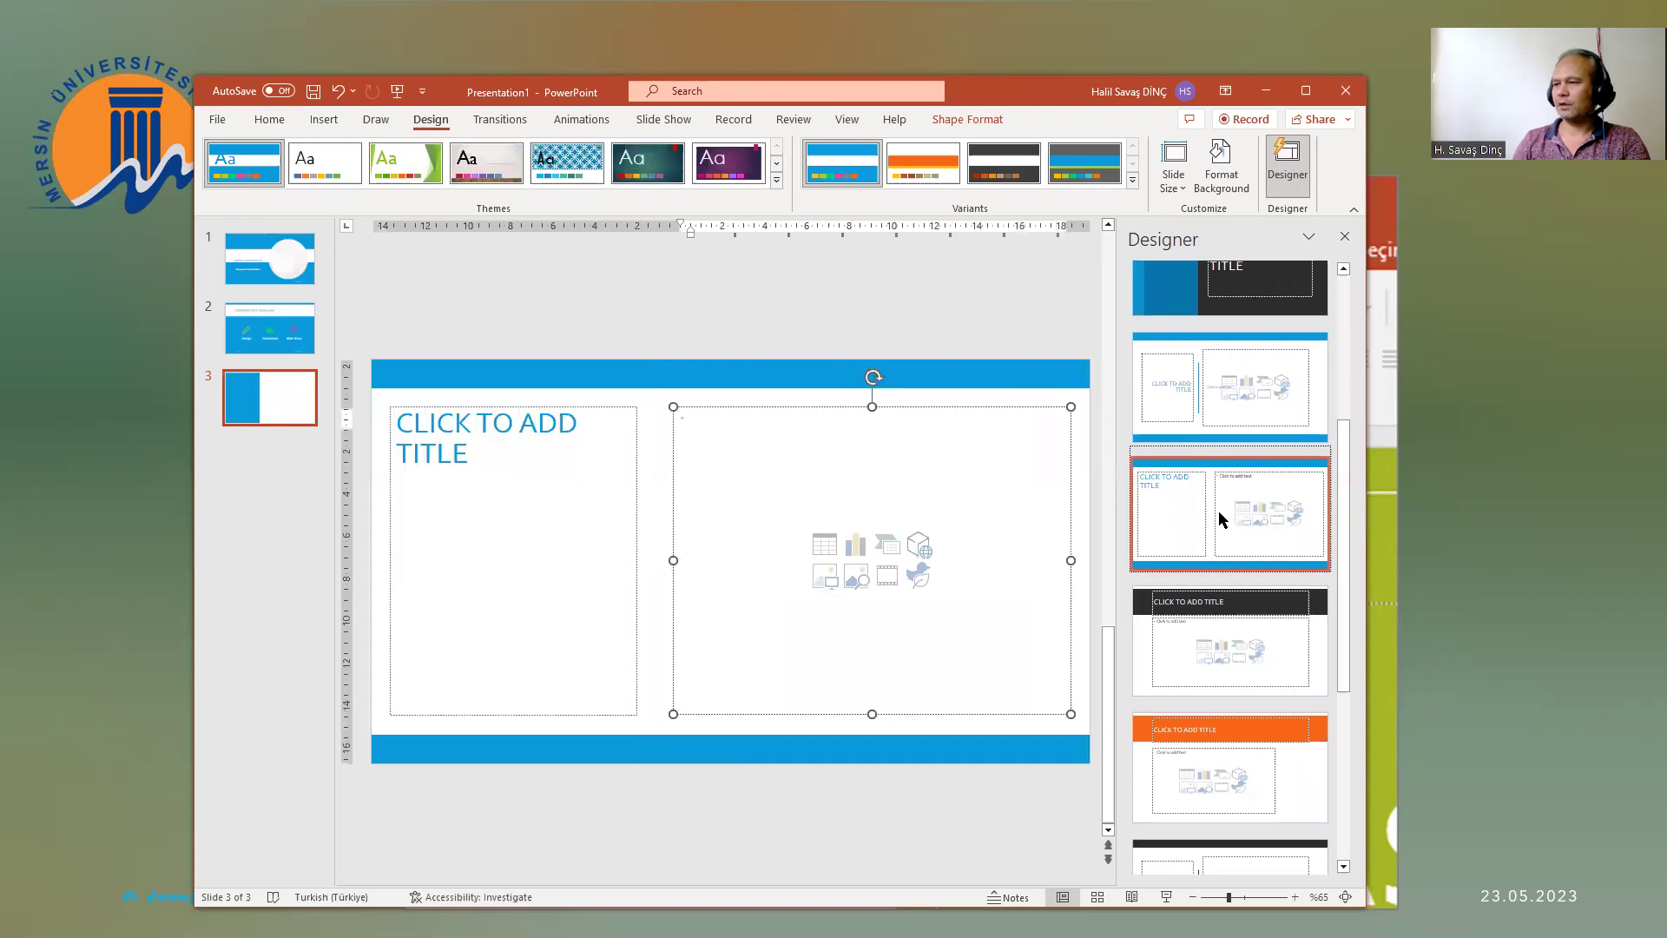
left_click(1245, 647)
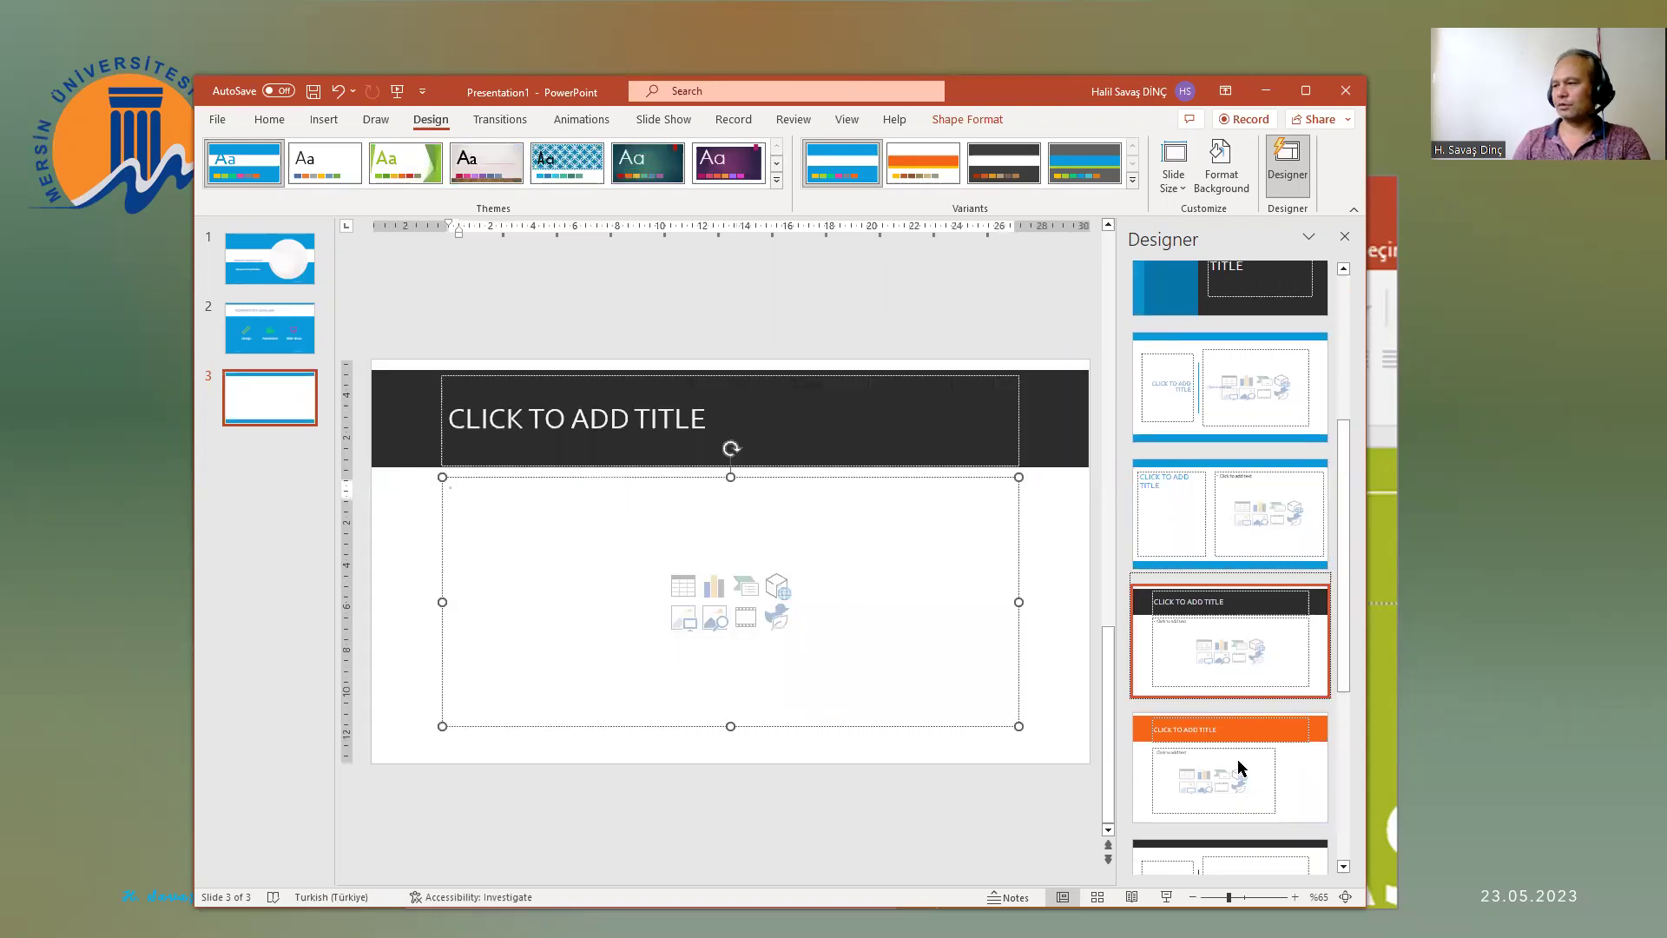
left_click(1228, 769)
left_click_drag(1343, 642, 1360, 775)
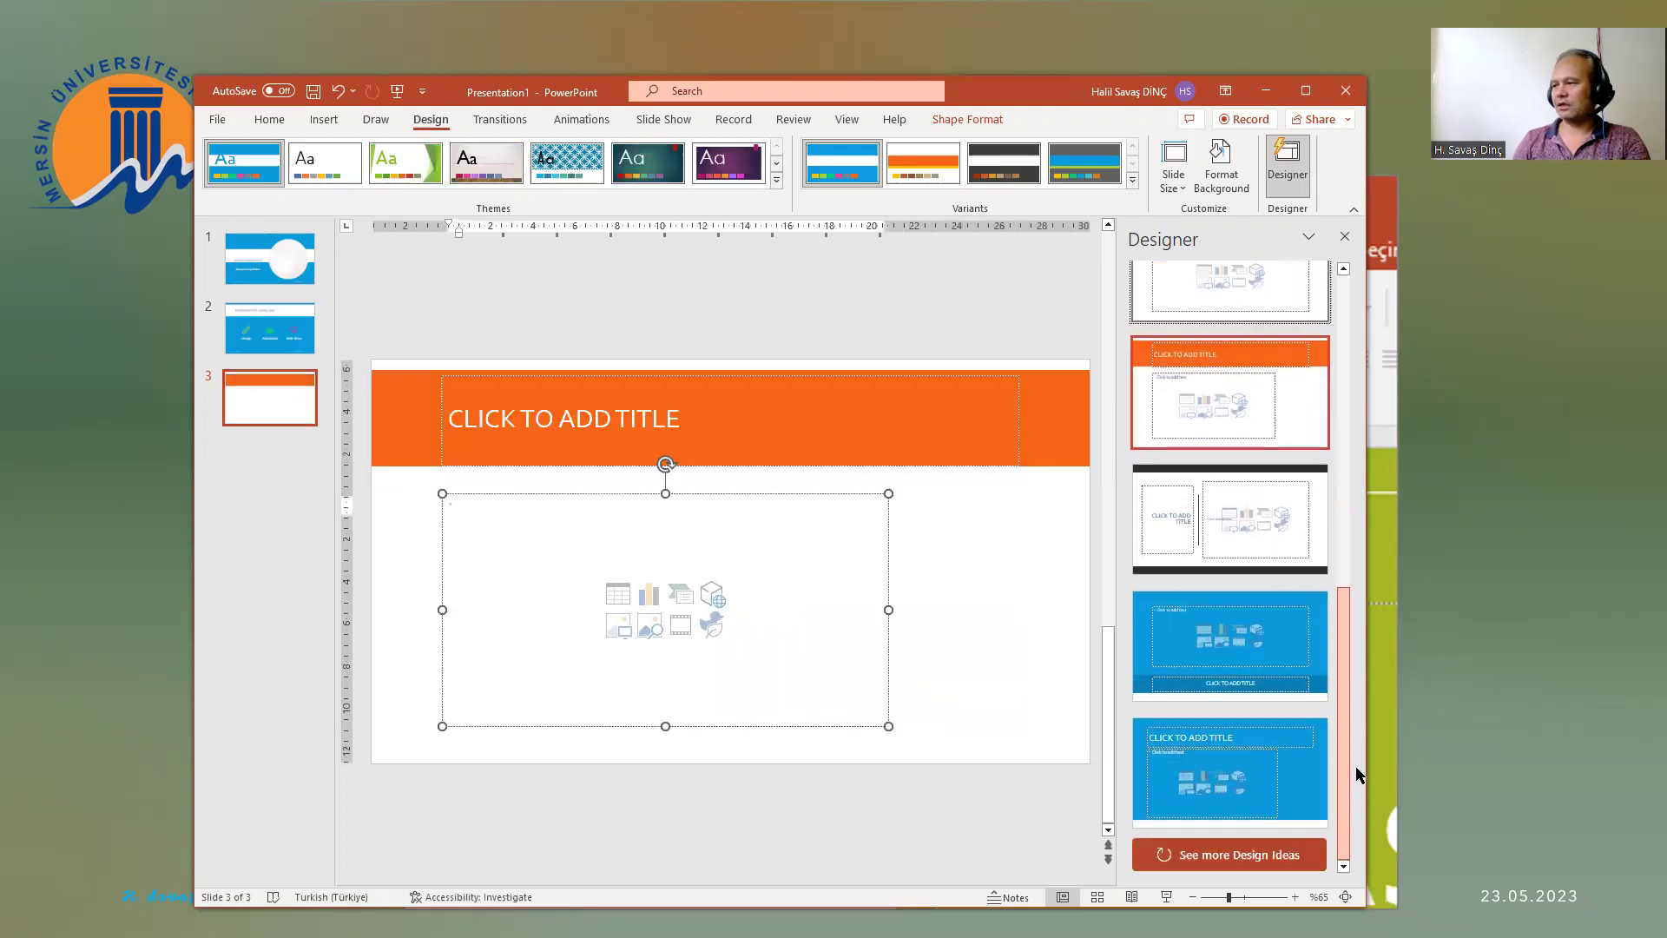
left_click(1216, 686)
left_click(1213, 786)
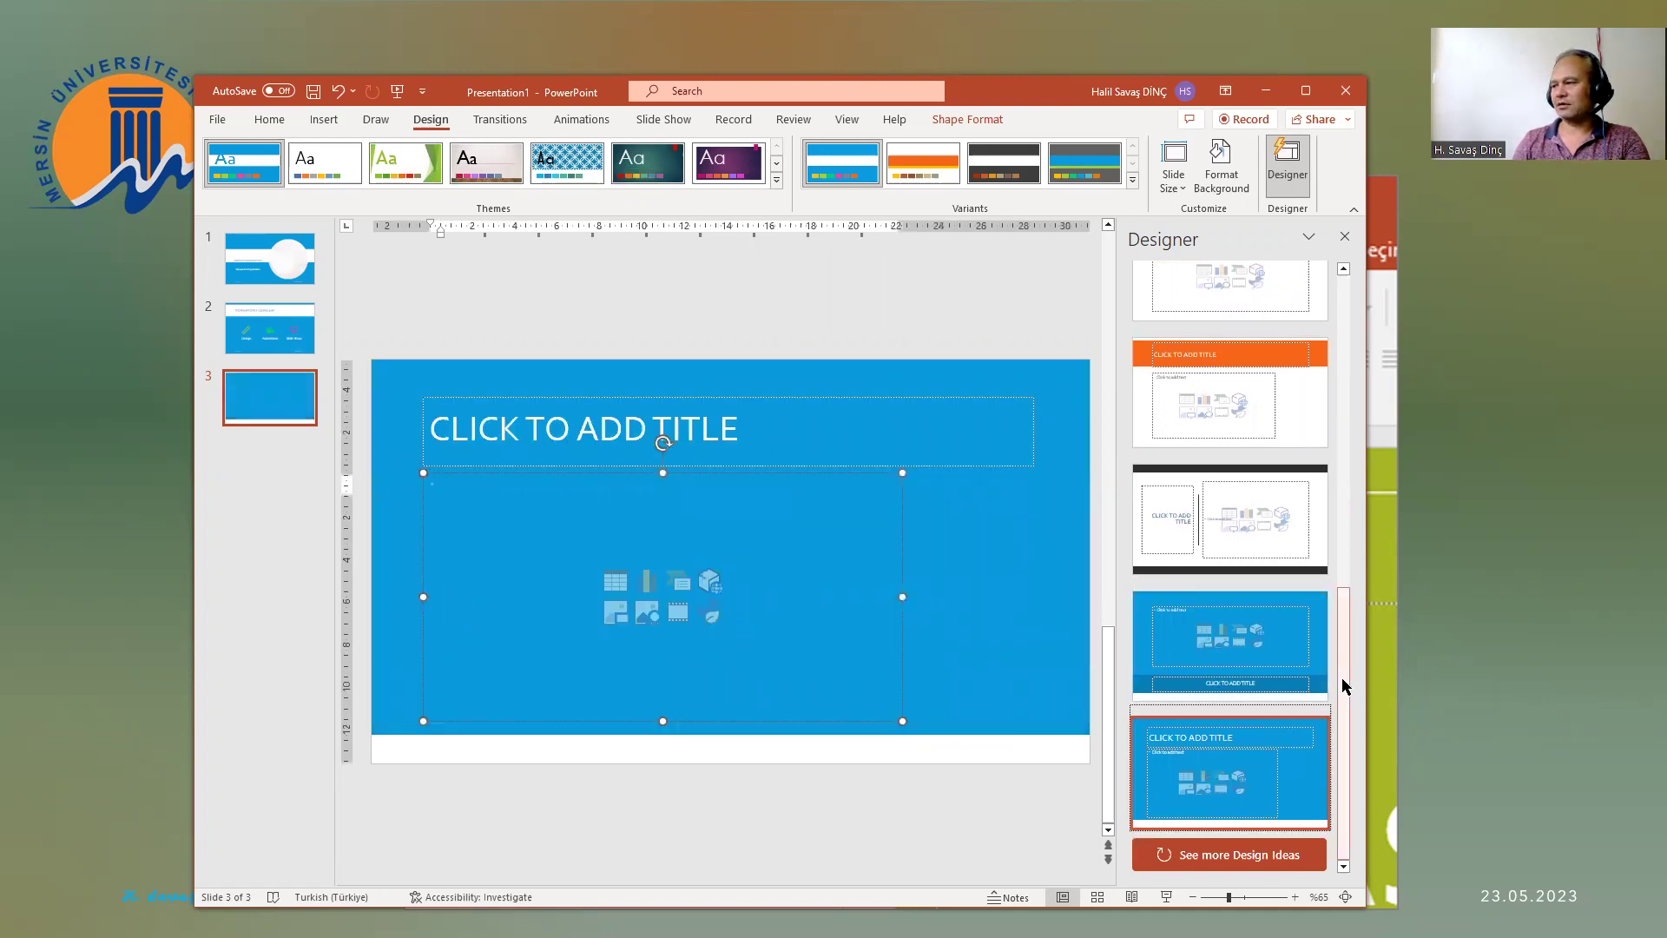
left_click_drag(1345, 686, 1356, 326)
left_click(1302, 349)
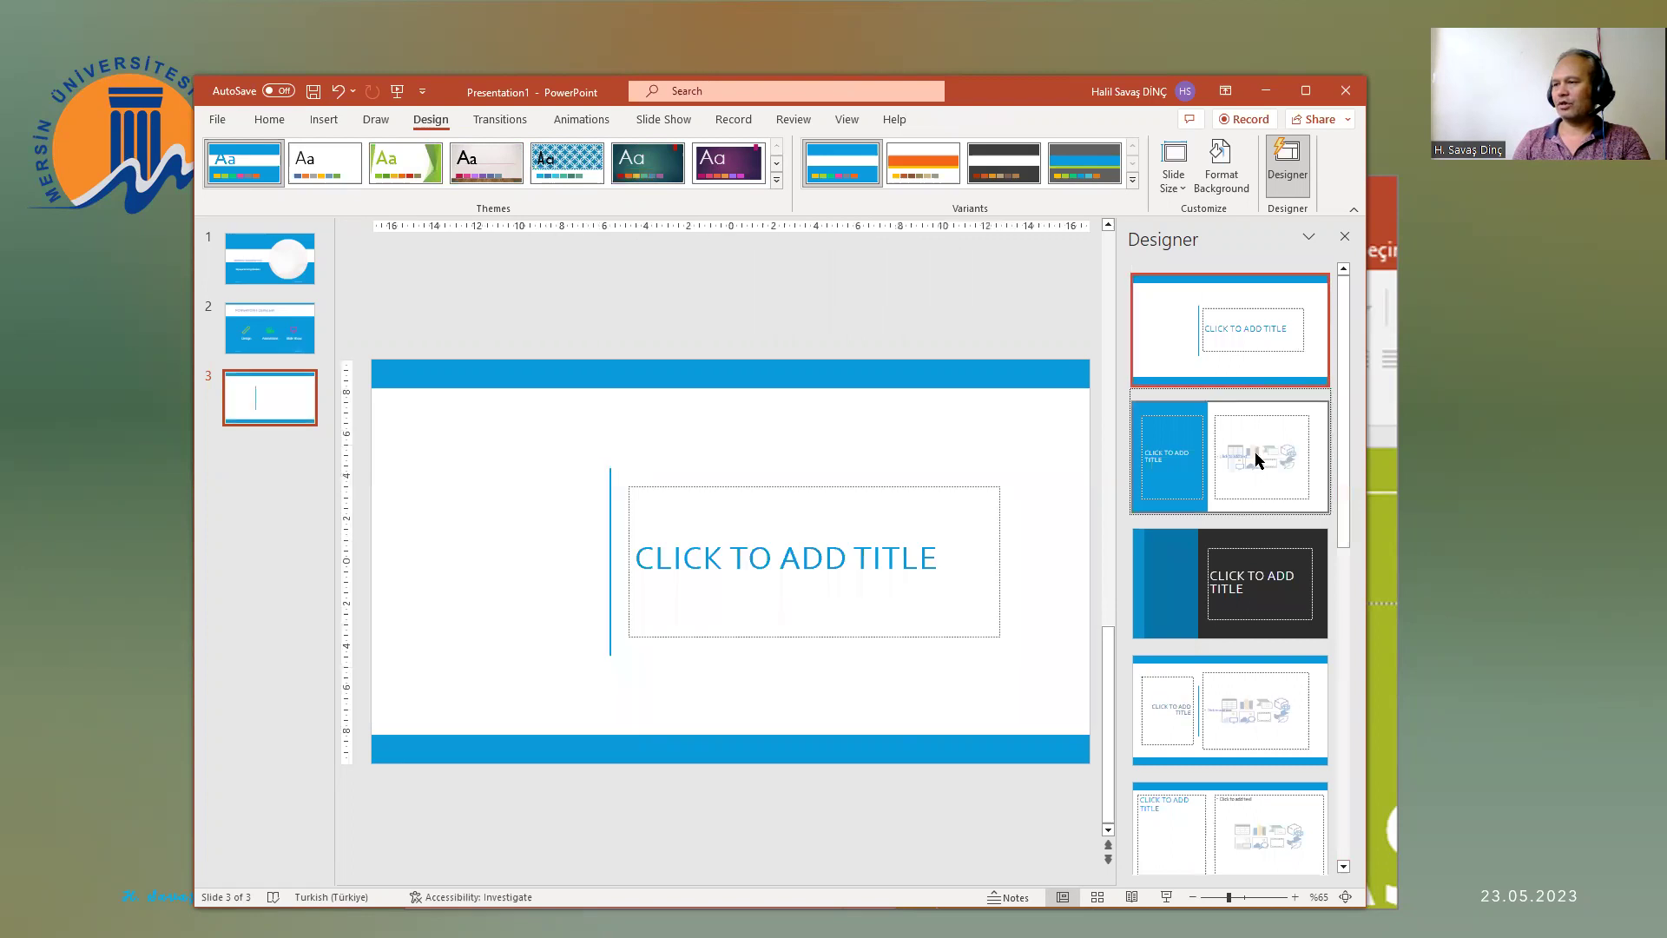
left_click(1268, 452)
Step: Try more slide 3 ideas: left title box, title-left content-right, dark-bar side title, blue left panel
left_click_drag(1346, 469, 1346, 575)
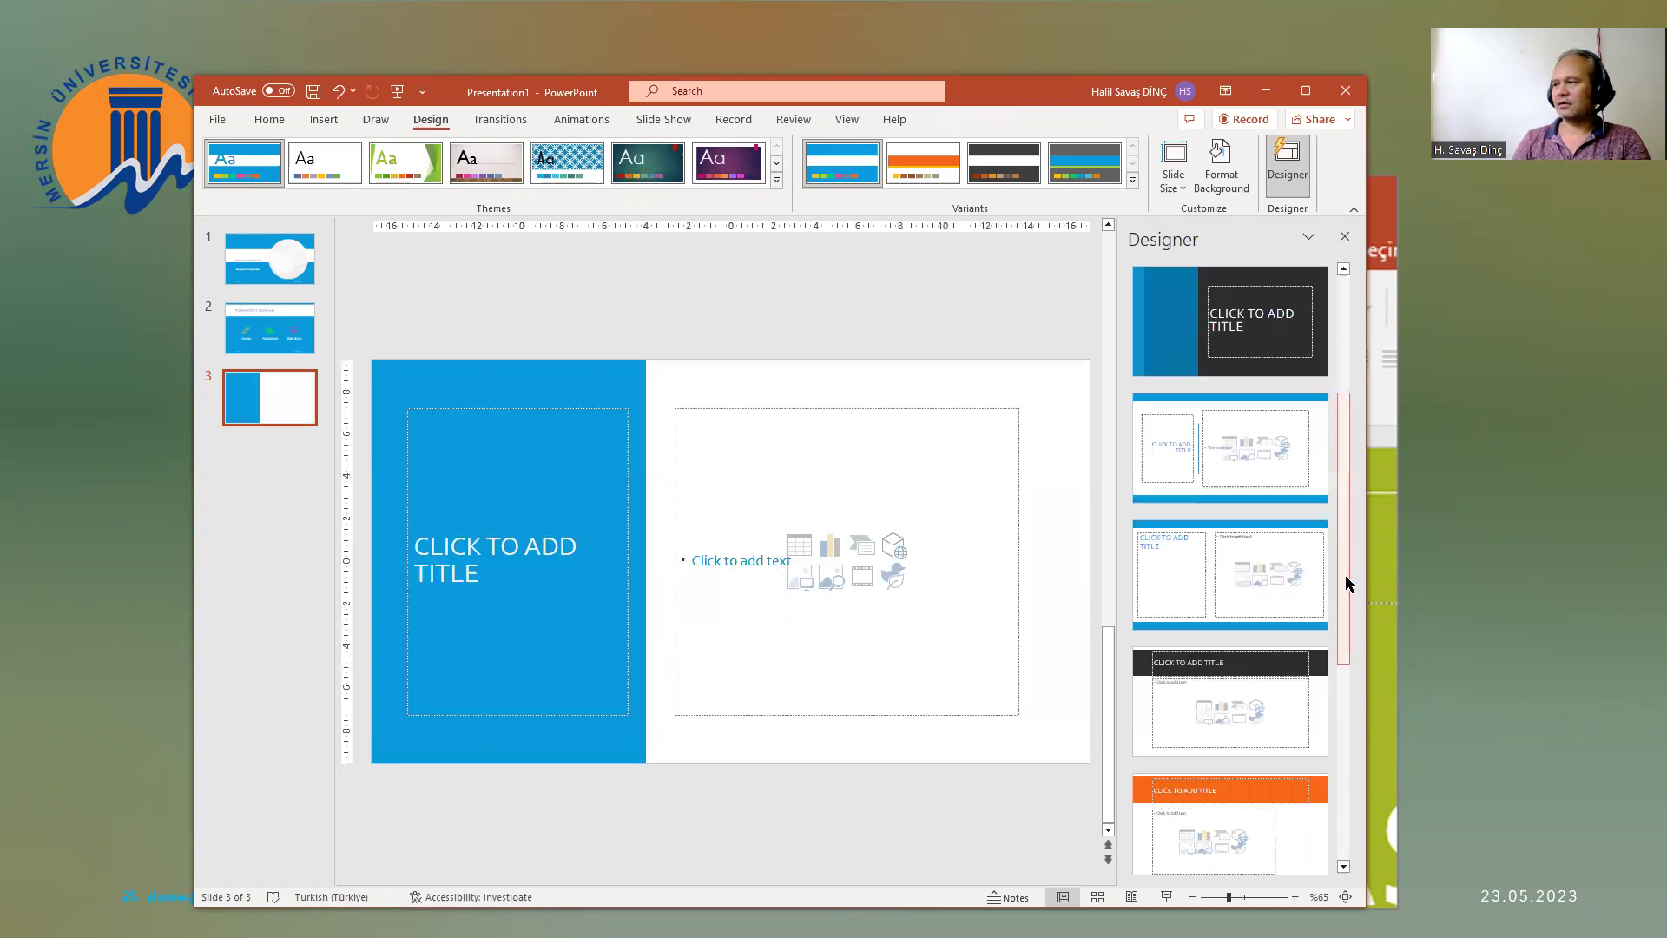
left_click(1206, 450)
left_click(1214, 589)
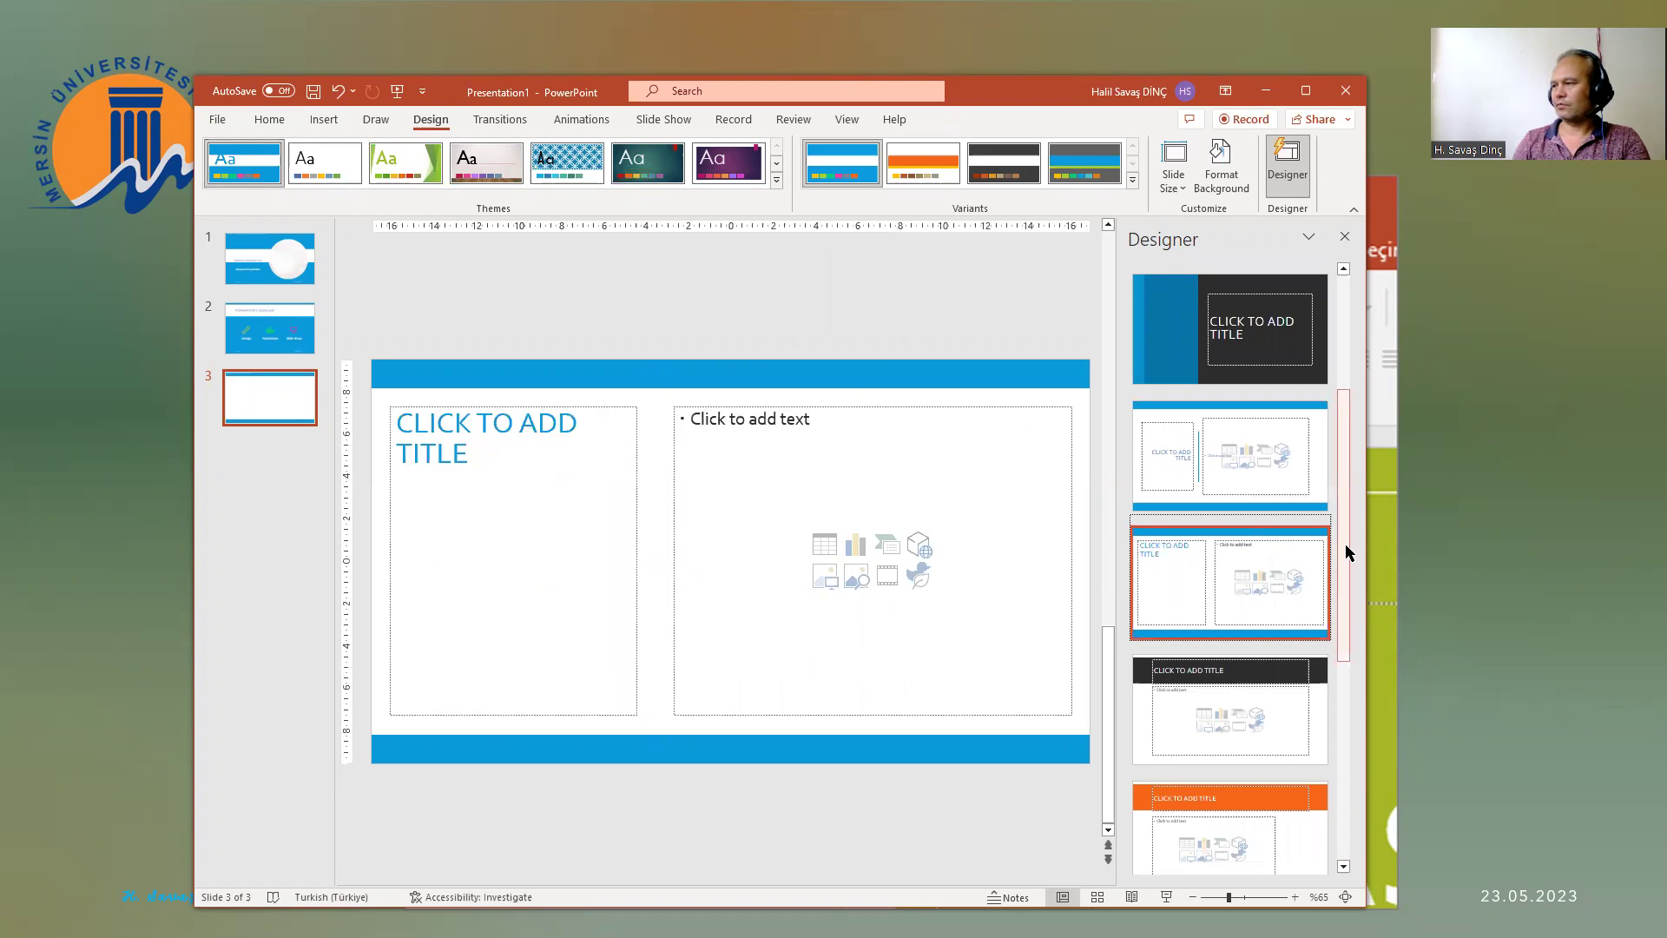
left_click_drag(1346, 543, 1336, 361)
left_click(1336, 495)
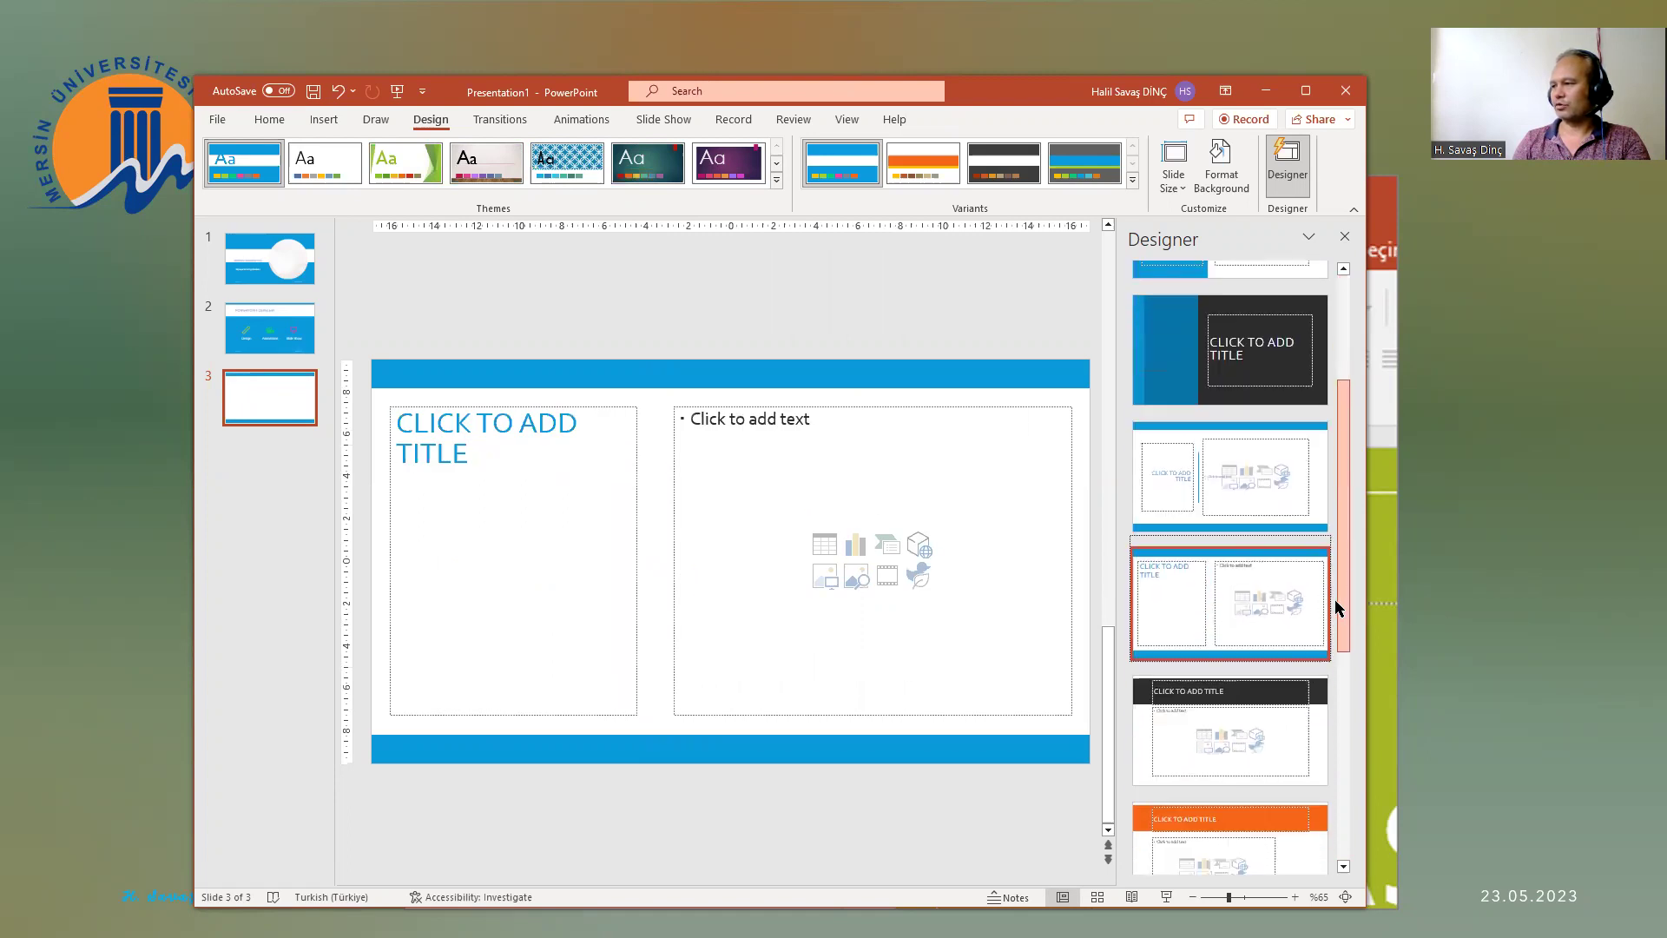
scroll(1328, 705, "down", 10)
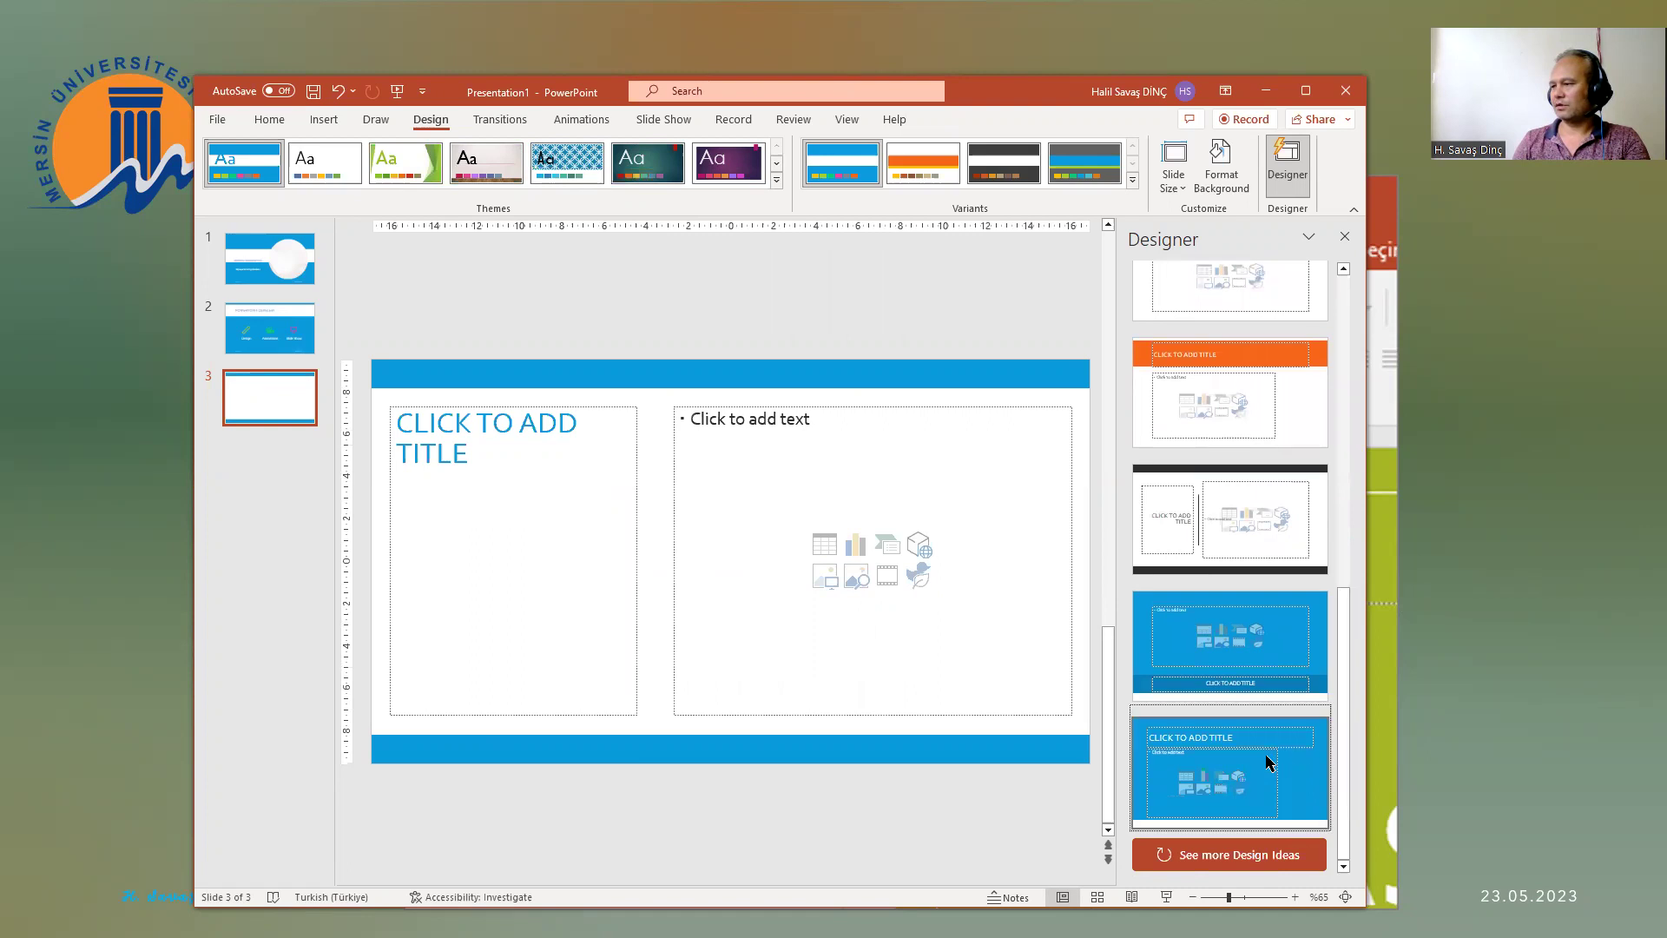
left_click(1268, 762)
left_click(1241, 482)
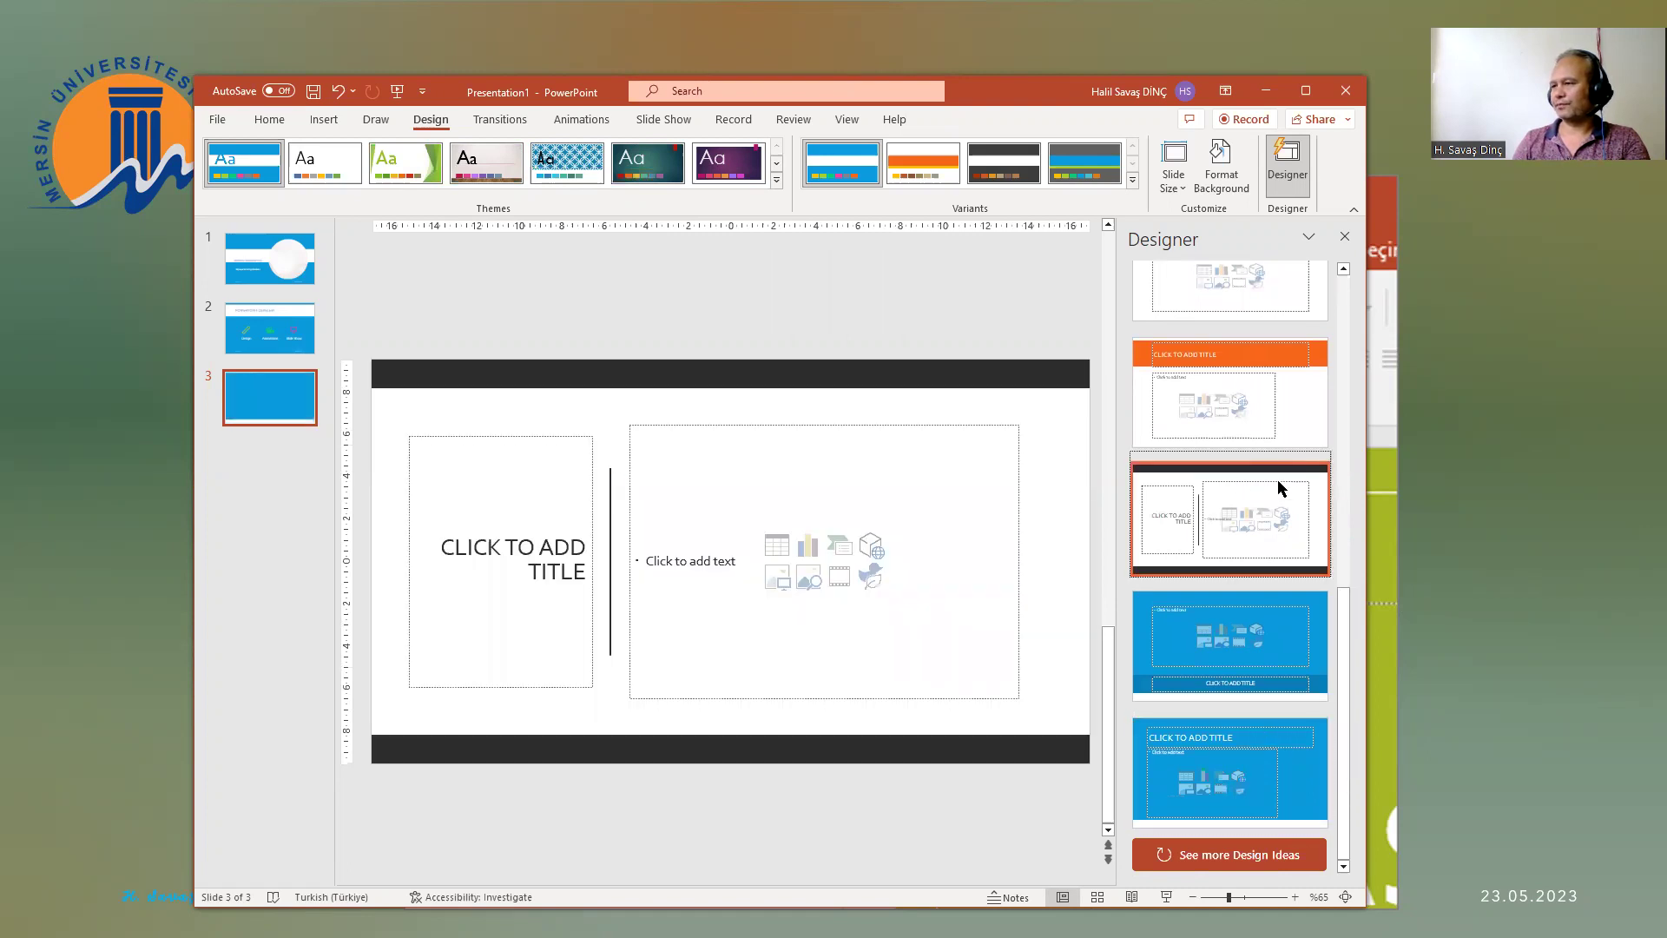
scroll(1337, 373, "up", 5)
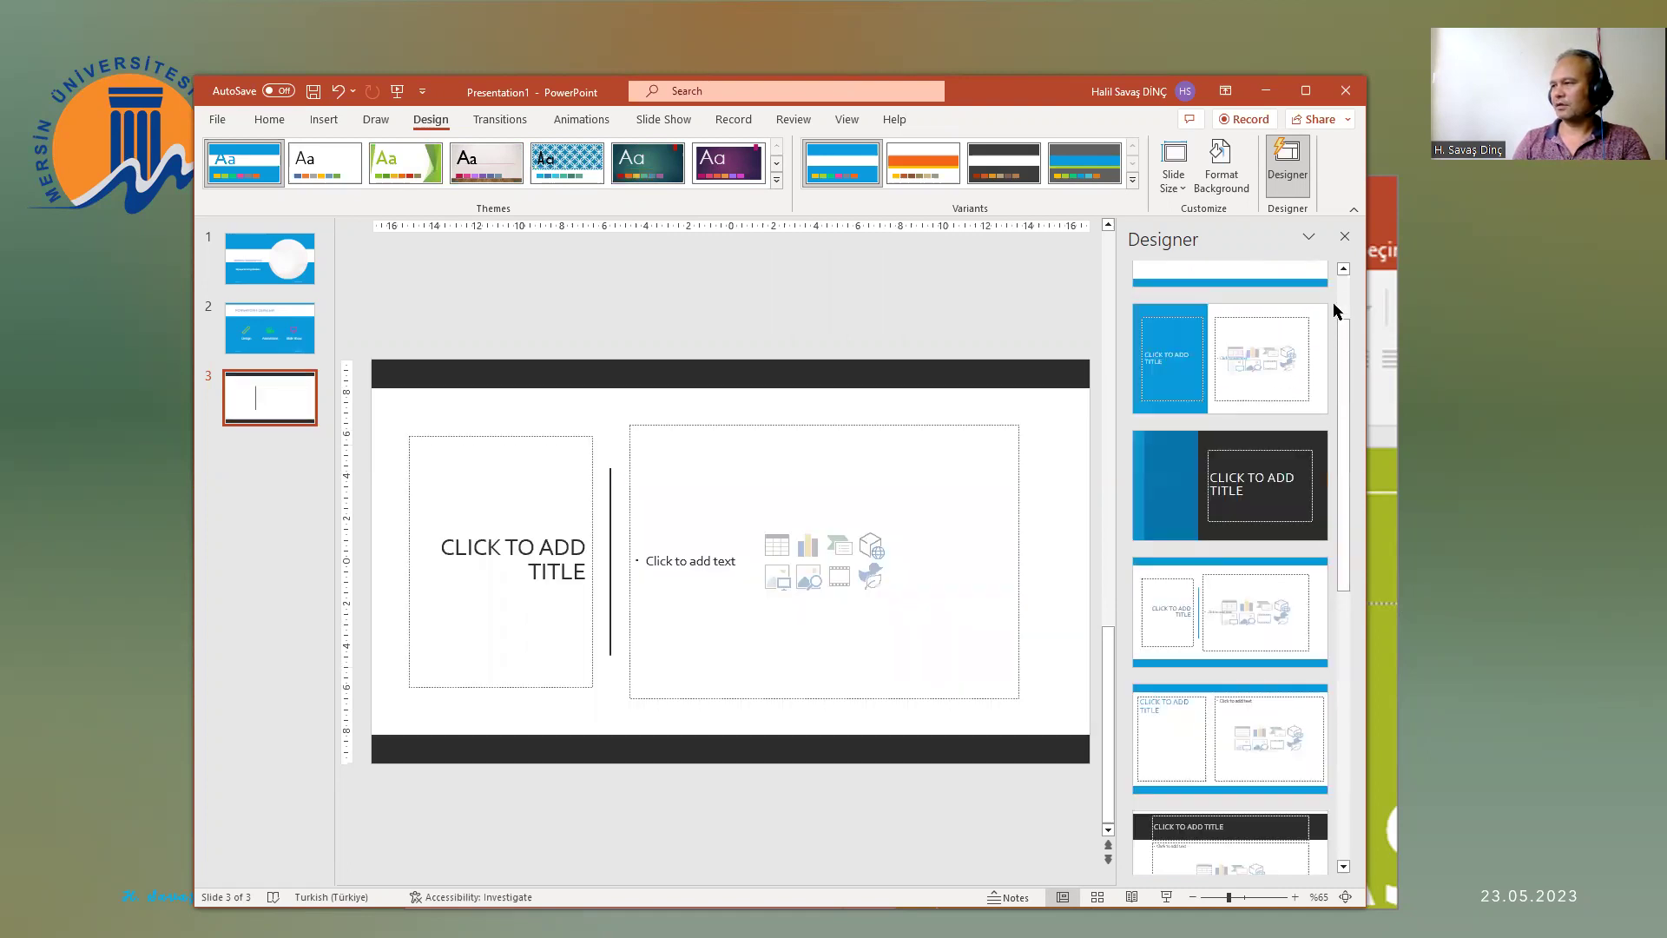
scroll(1341, 296, "up", 1)
left_click(1177, 452)
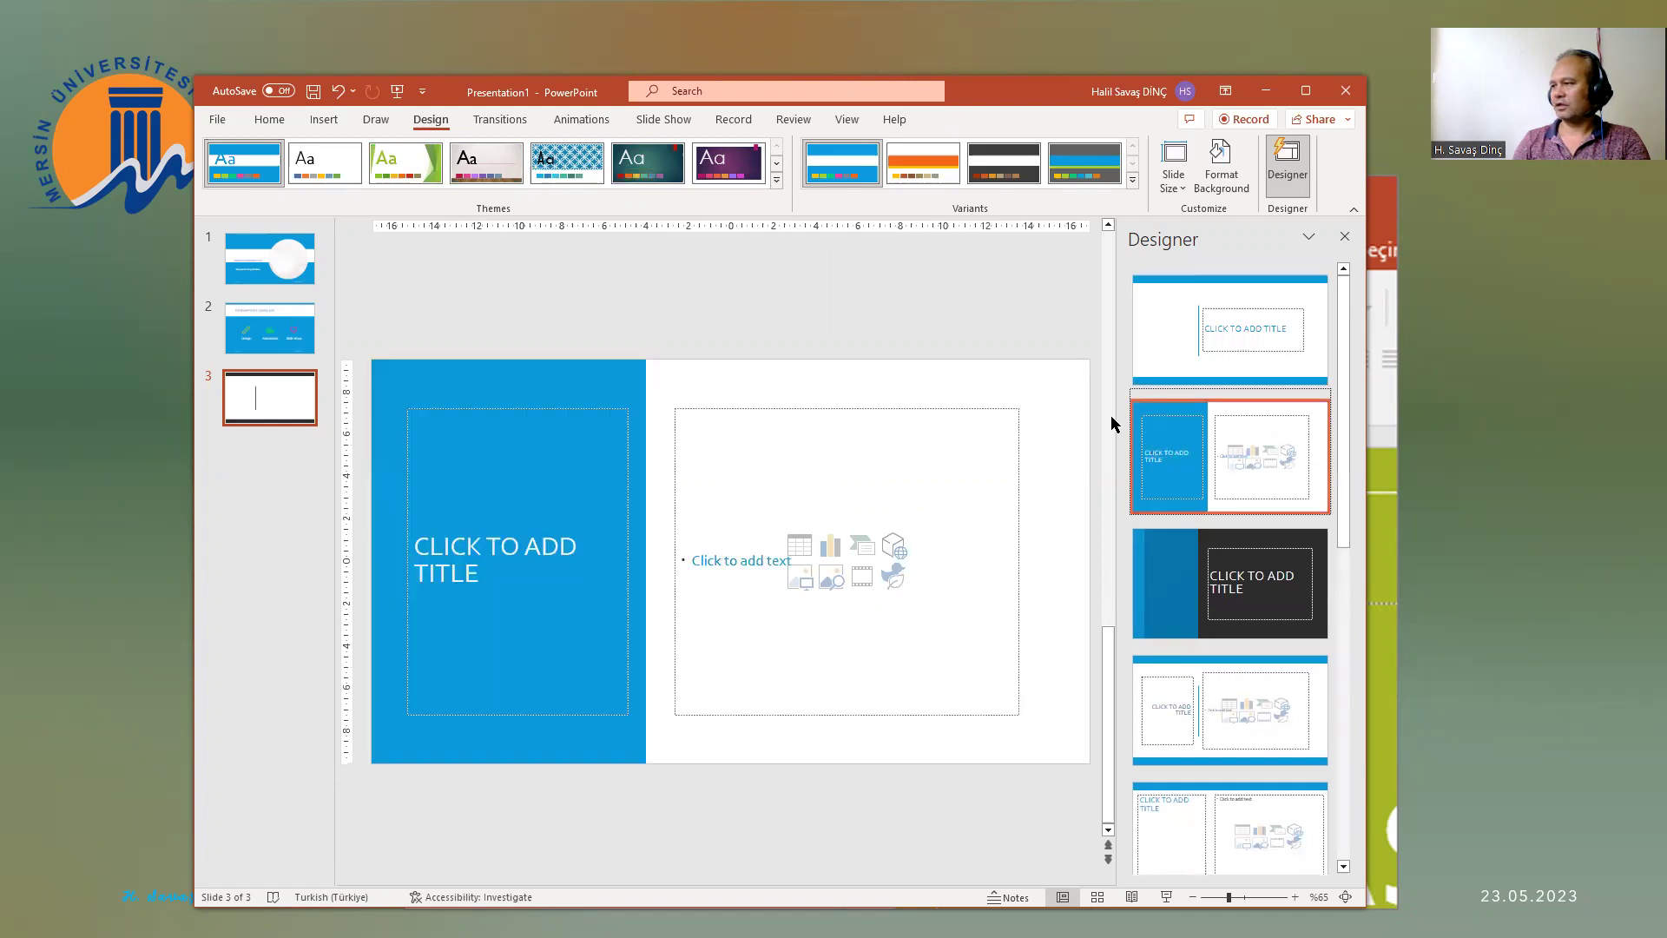
Step: Undo three layout changes and redo one to settle slide 3's final layout
key("ctrl+z")
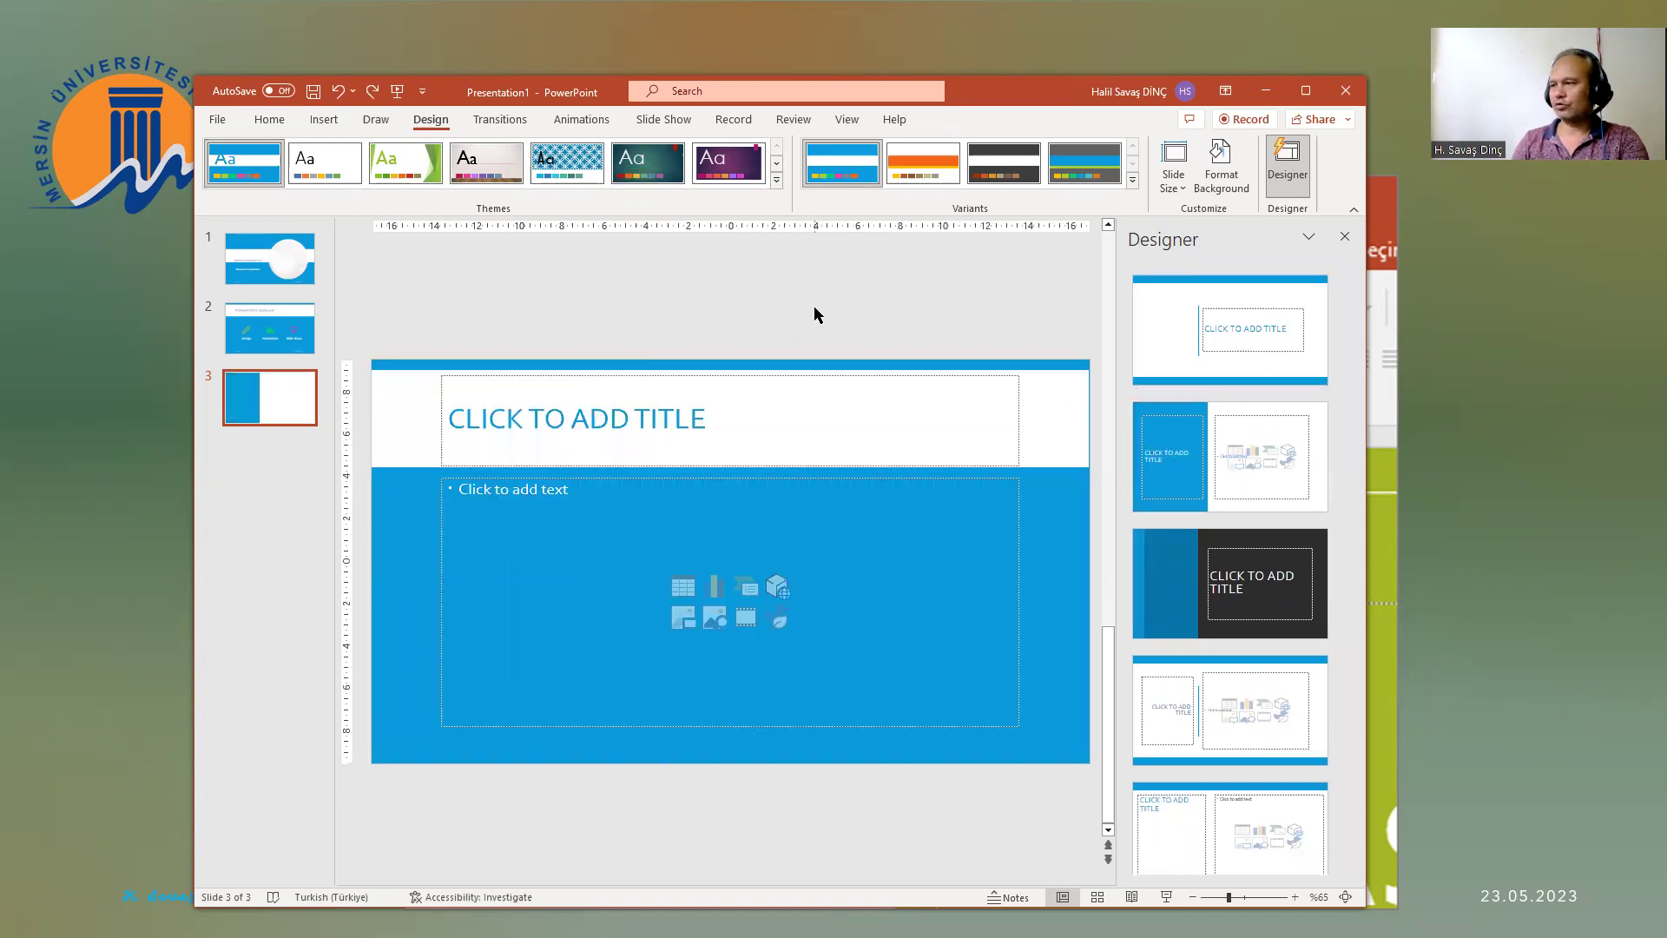
key("ctrl+z")
key("ctrl+z")
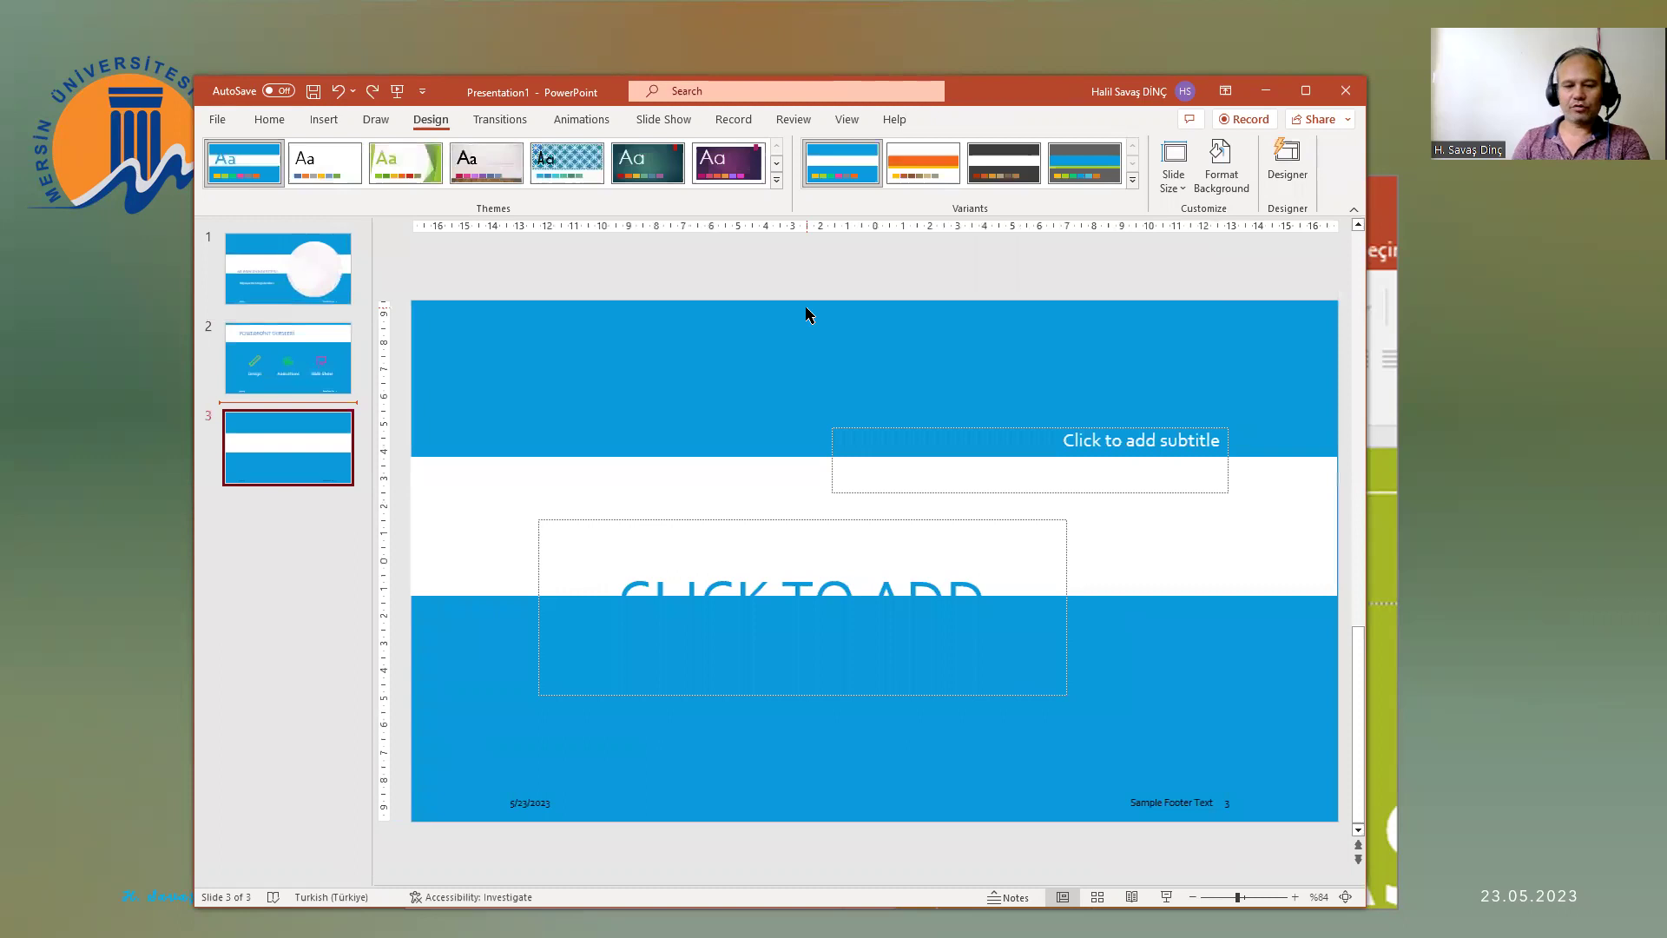
key("ctrl+z")
key("ctrl+y")
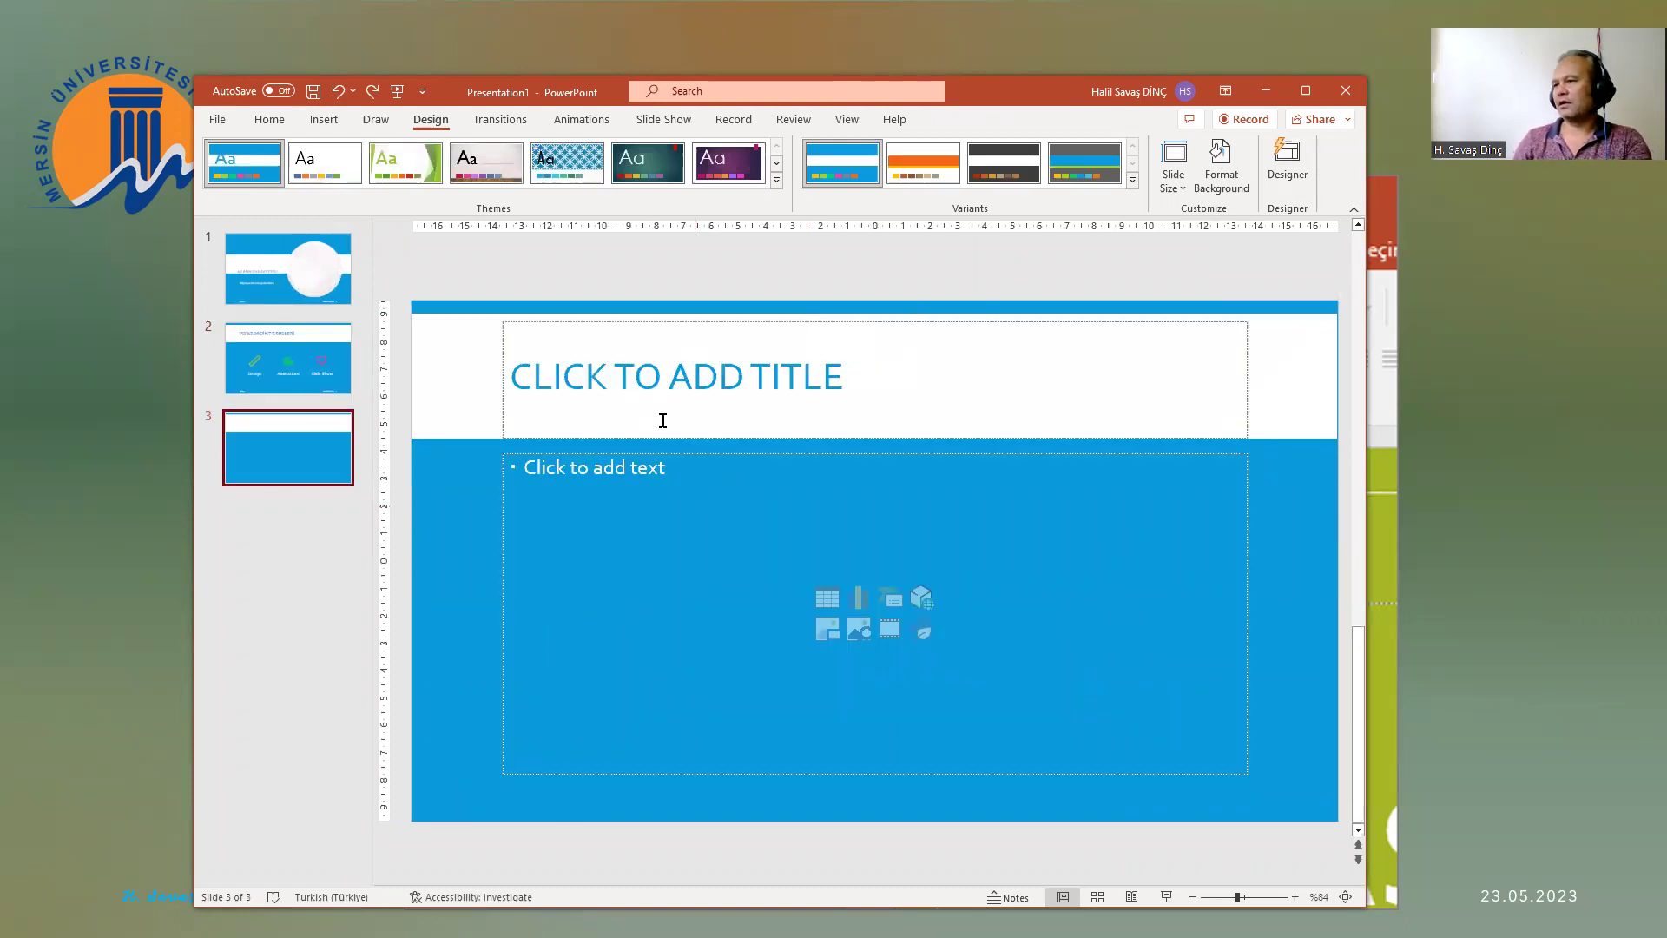
Step: Type 'DESİGN' as slide 3's title and move into the empty content placeholder
left_click(690, 379)
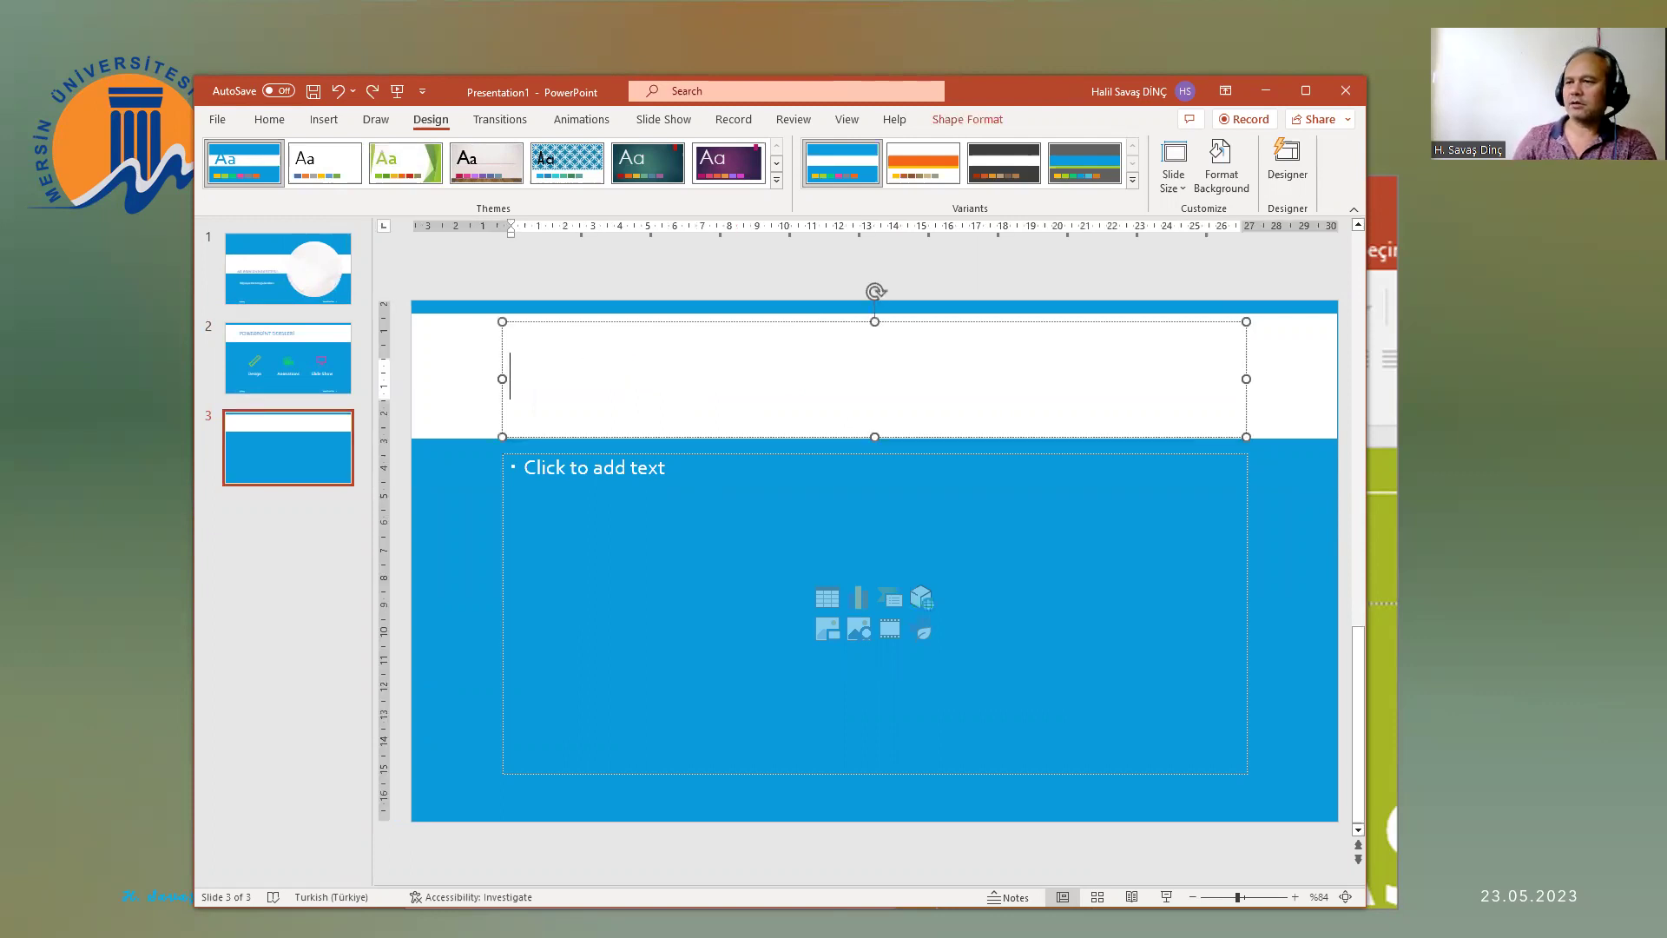
type("DESİGN")
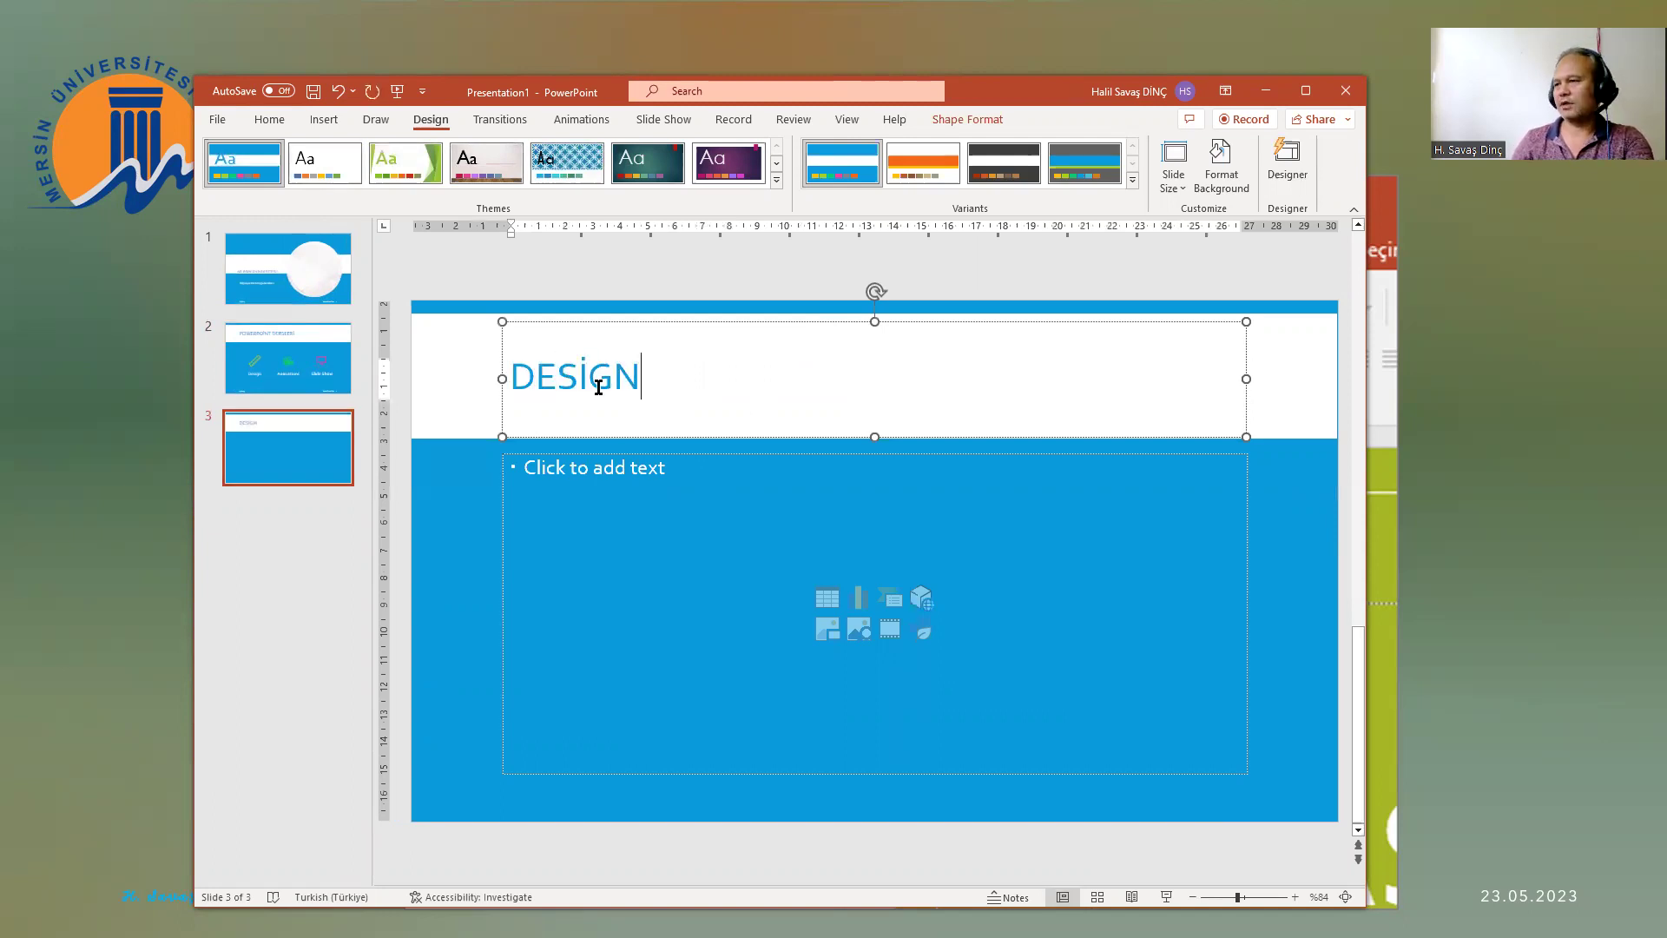
left_click(612, 513)
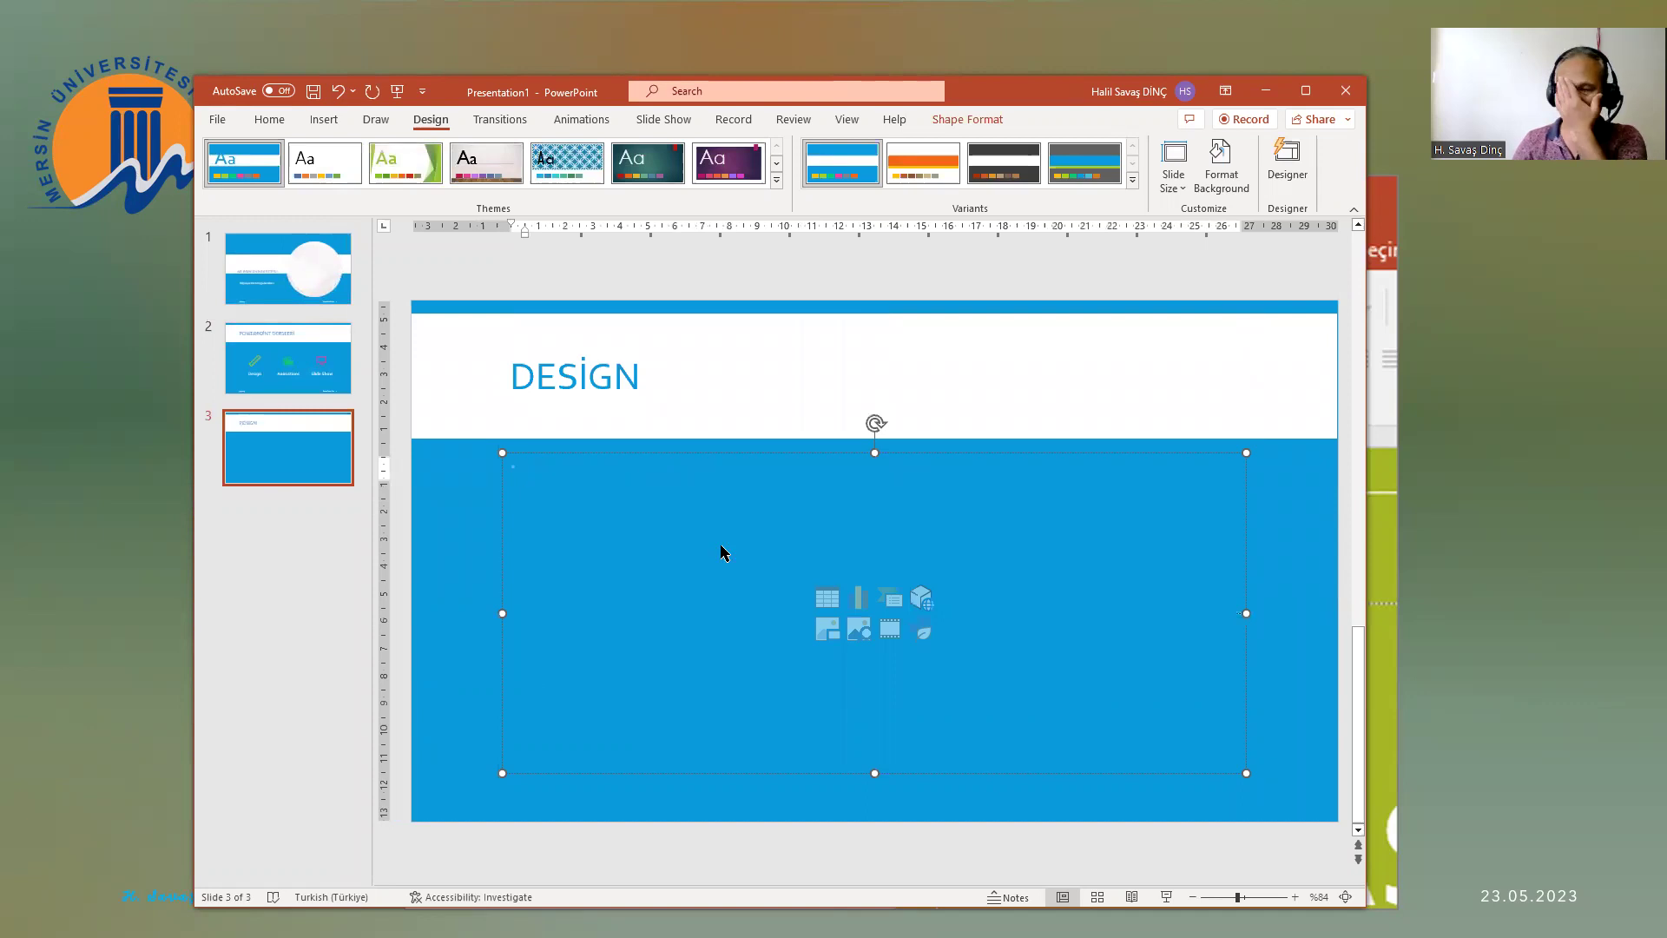
key("ctrl")
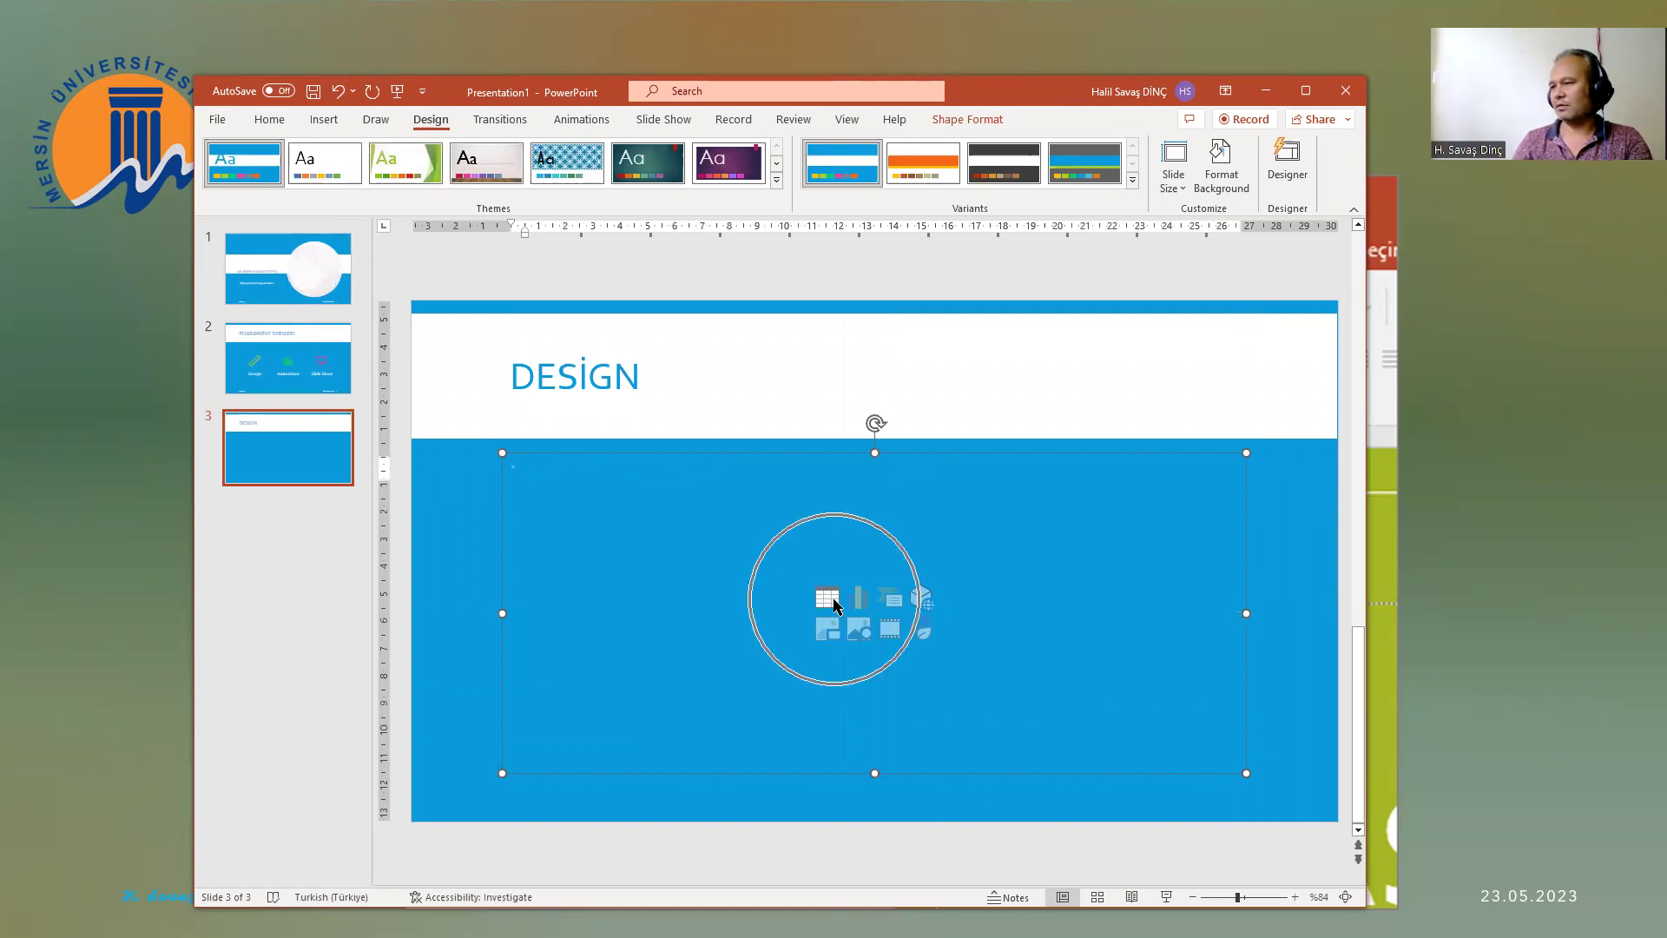
key("ctrl")
key("ctrl")
key("ctrl")
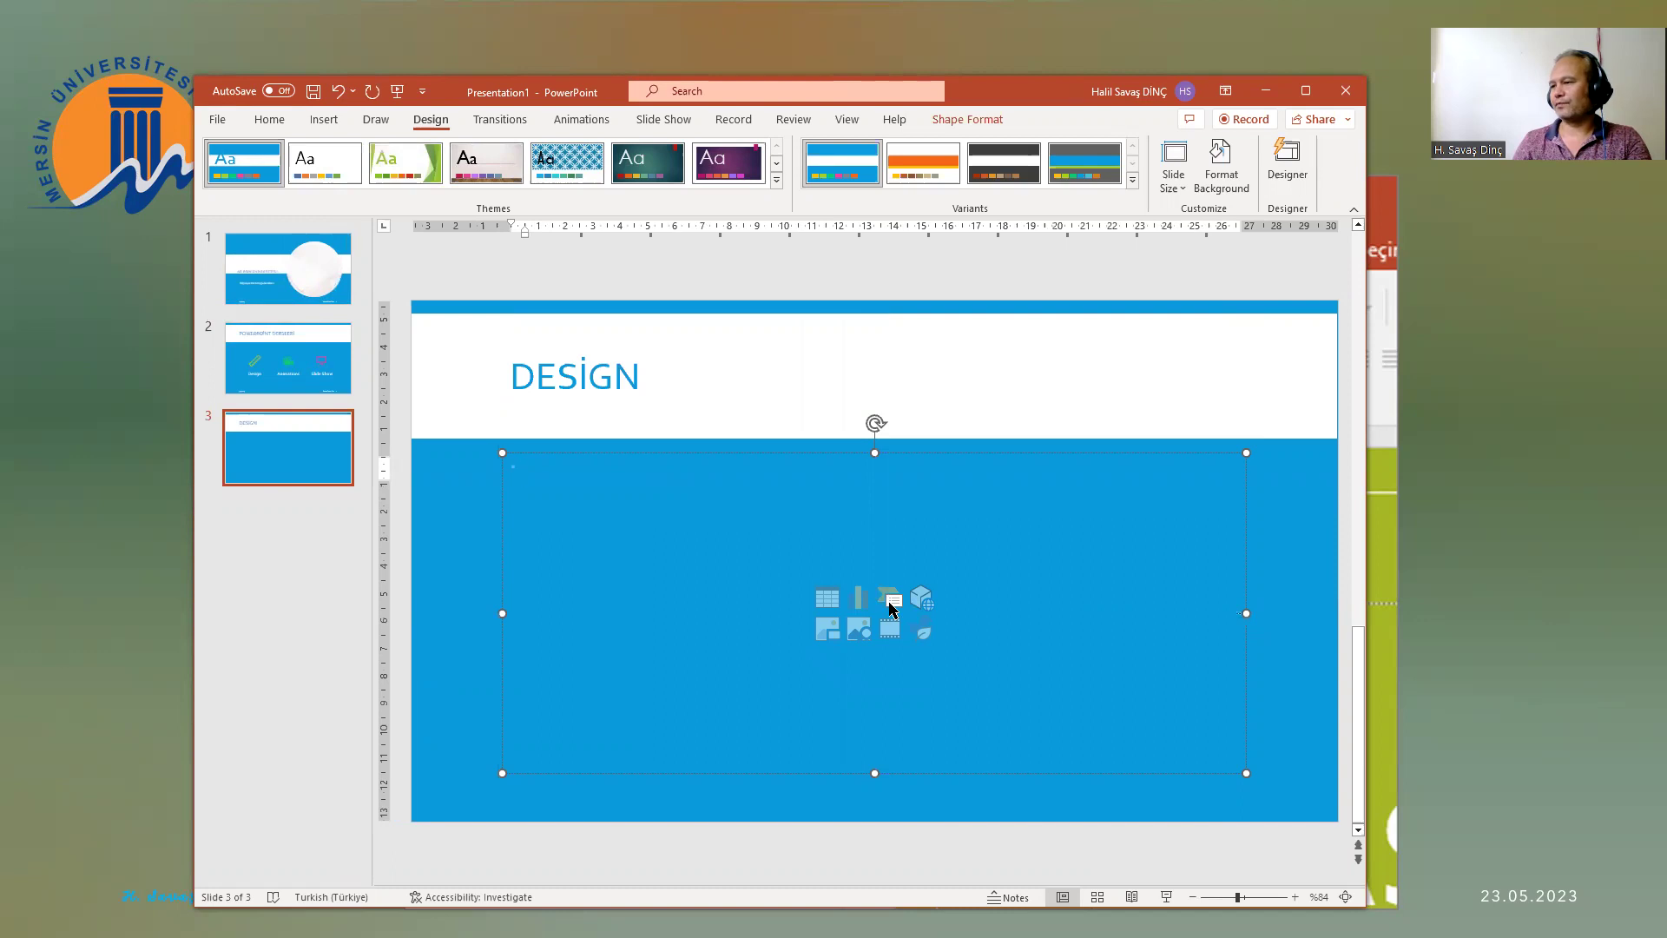
left_click(890, 605)
key("ctrl")
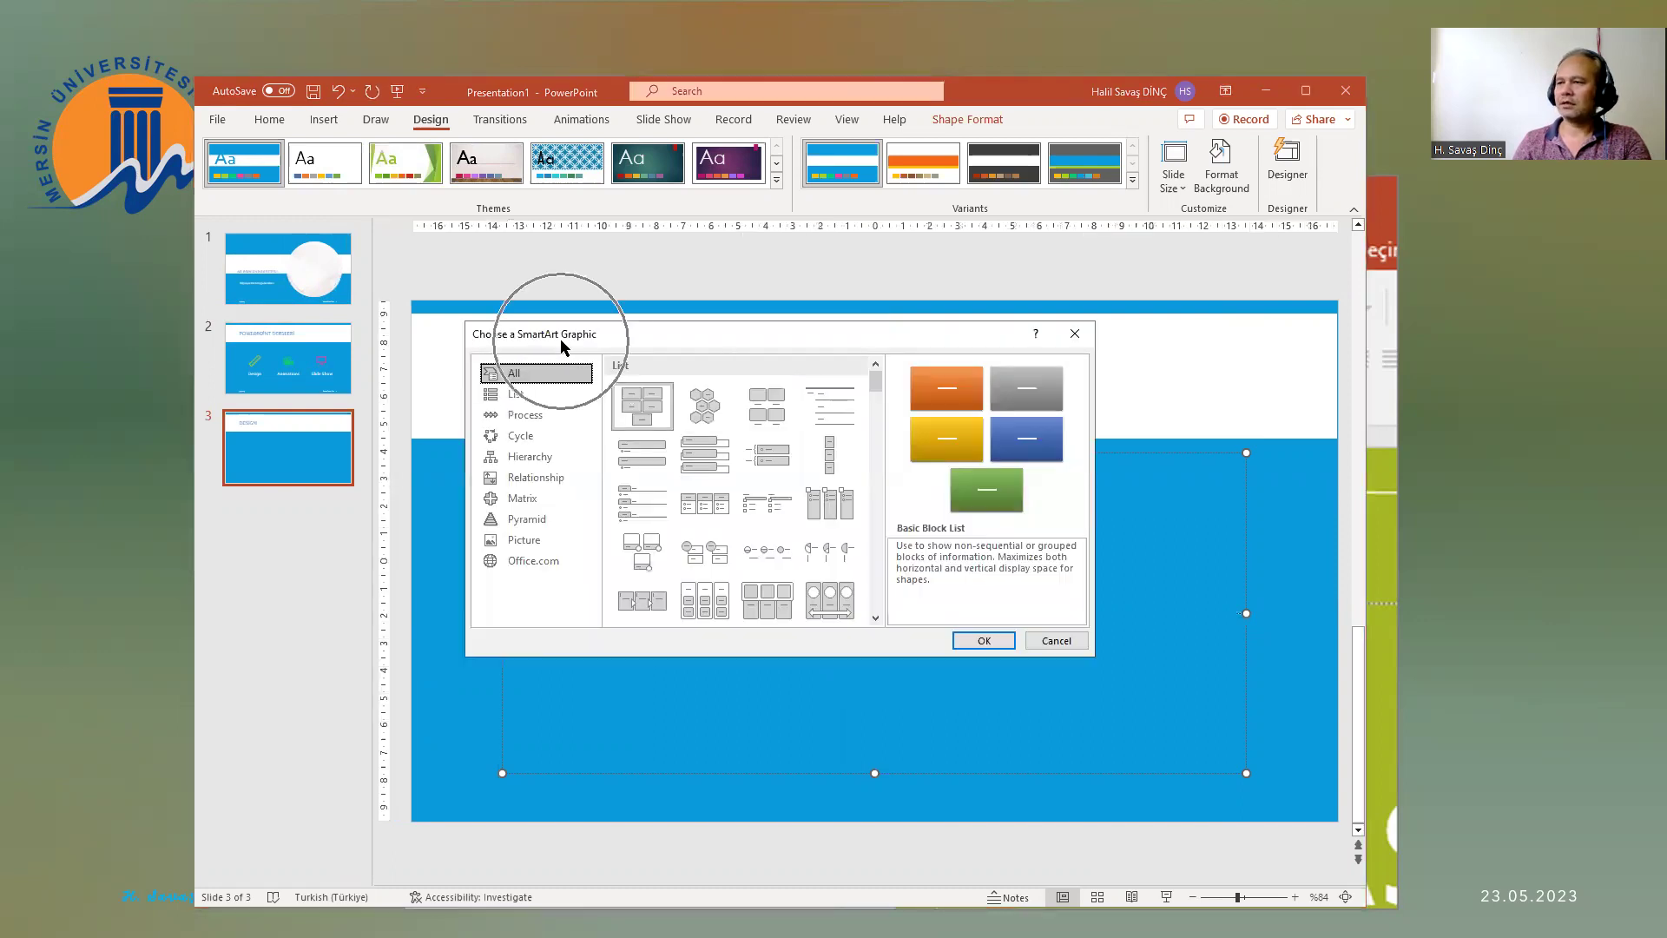
left_click(1055, 640)
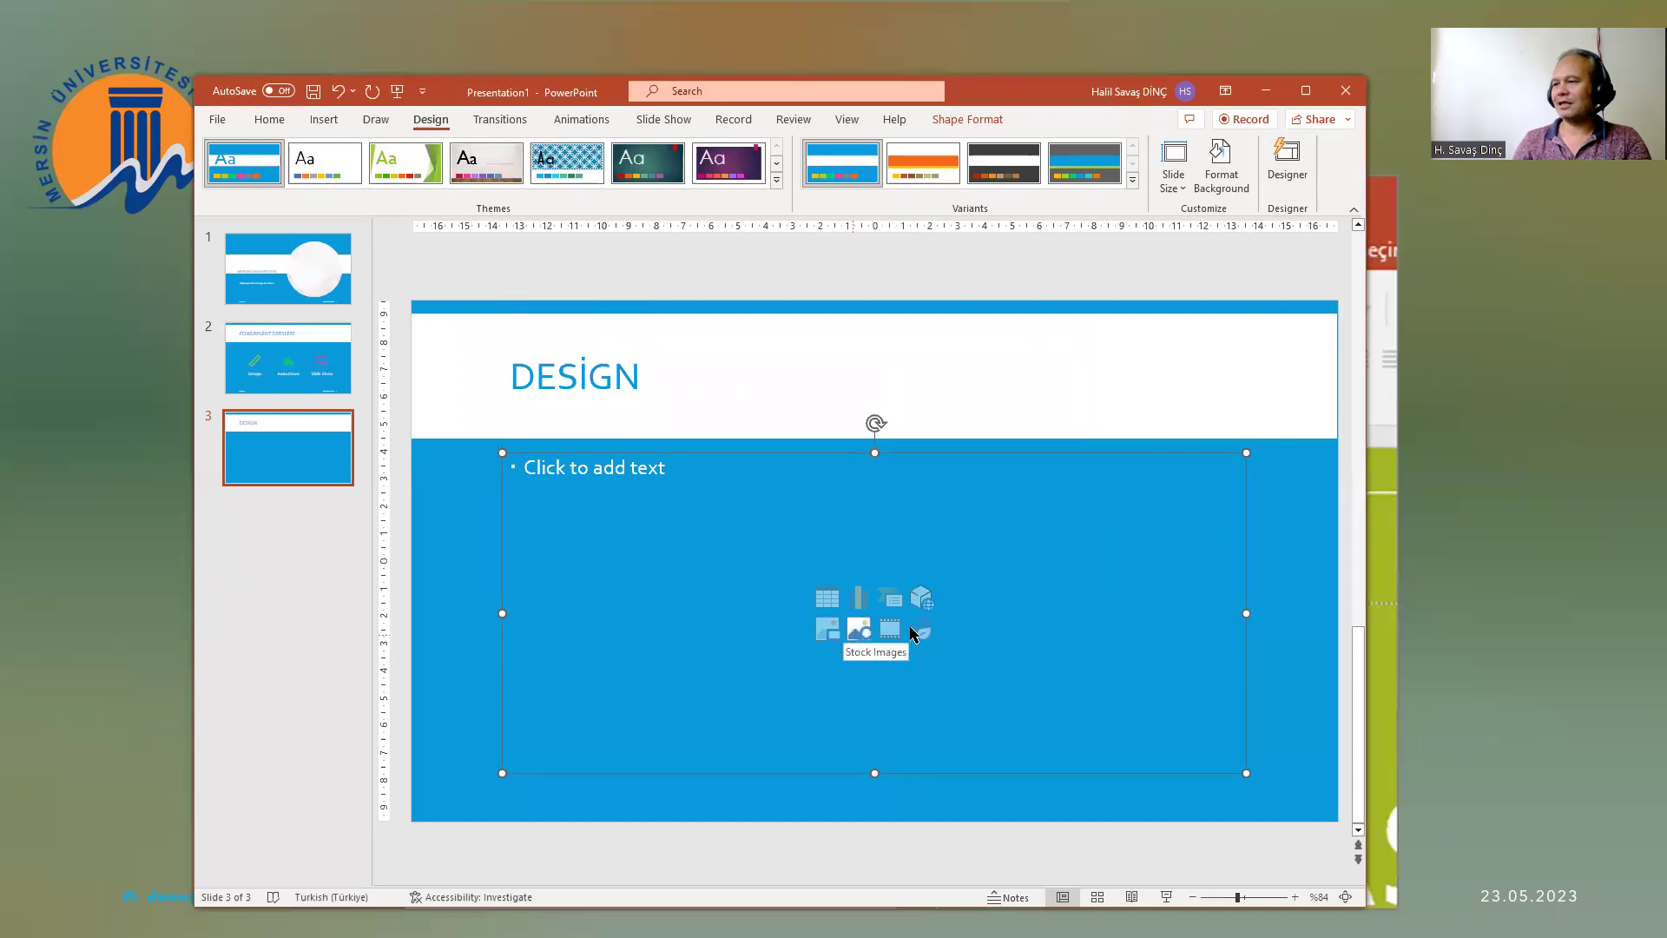
left_click(852, 635)
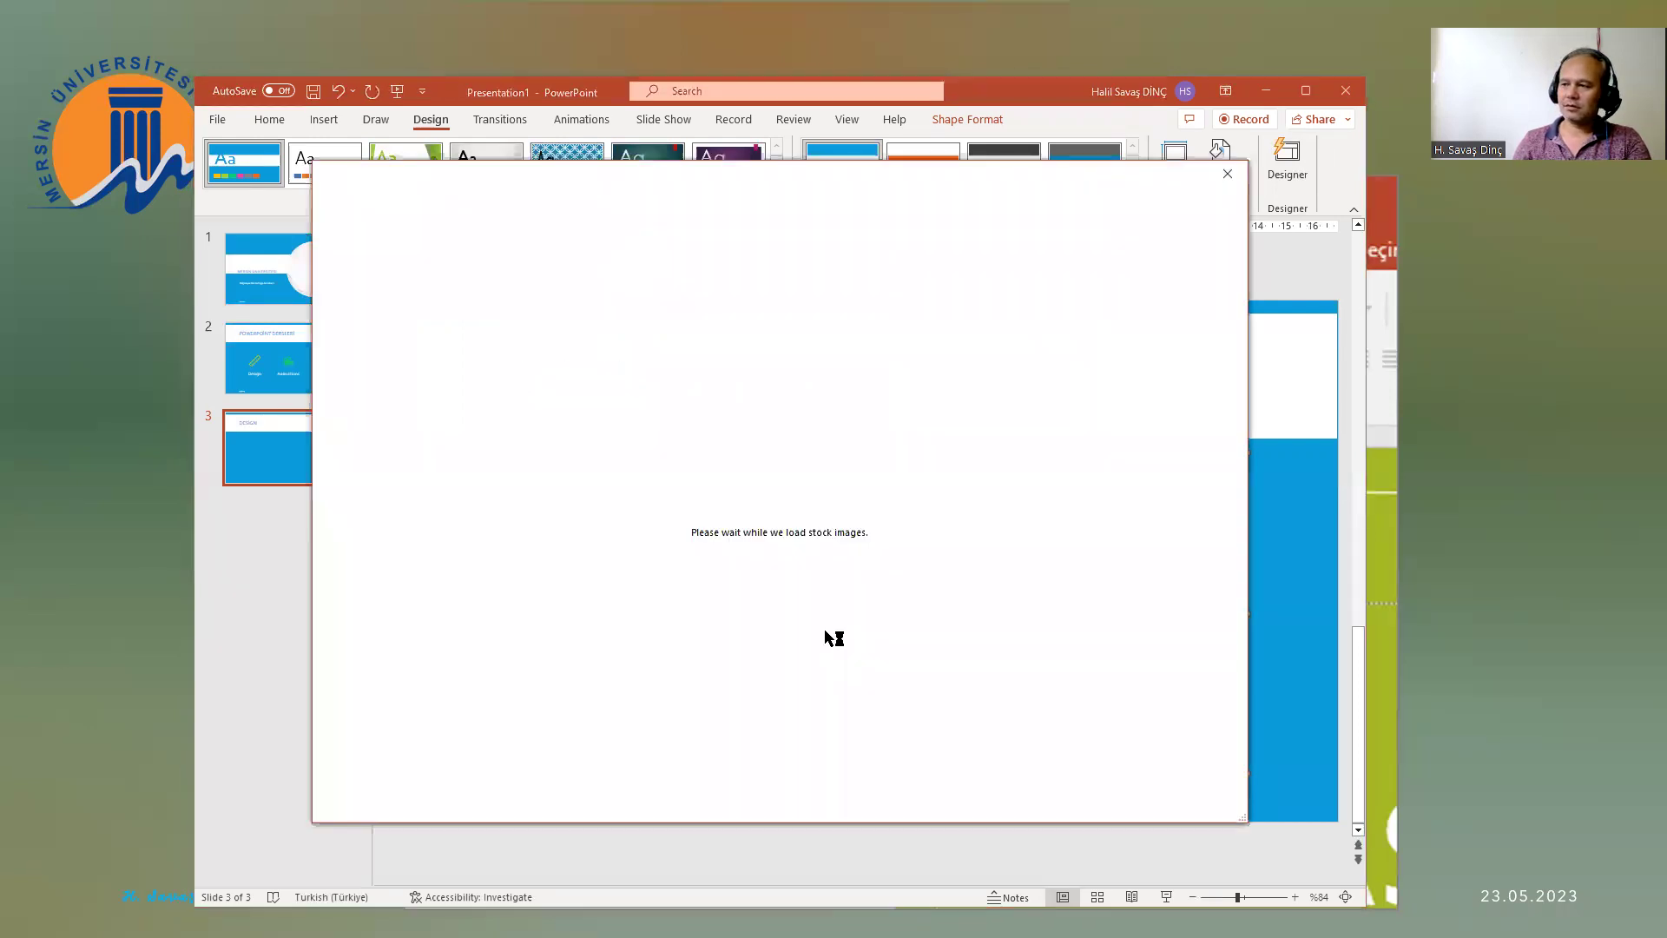
left_click(1228, 174)
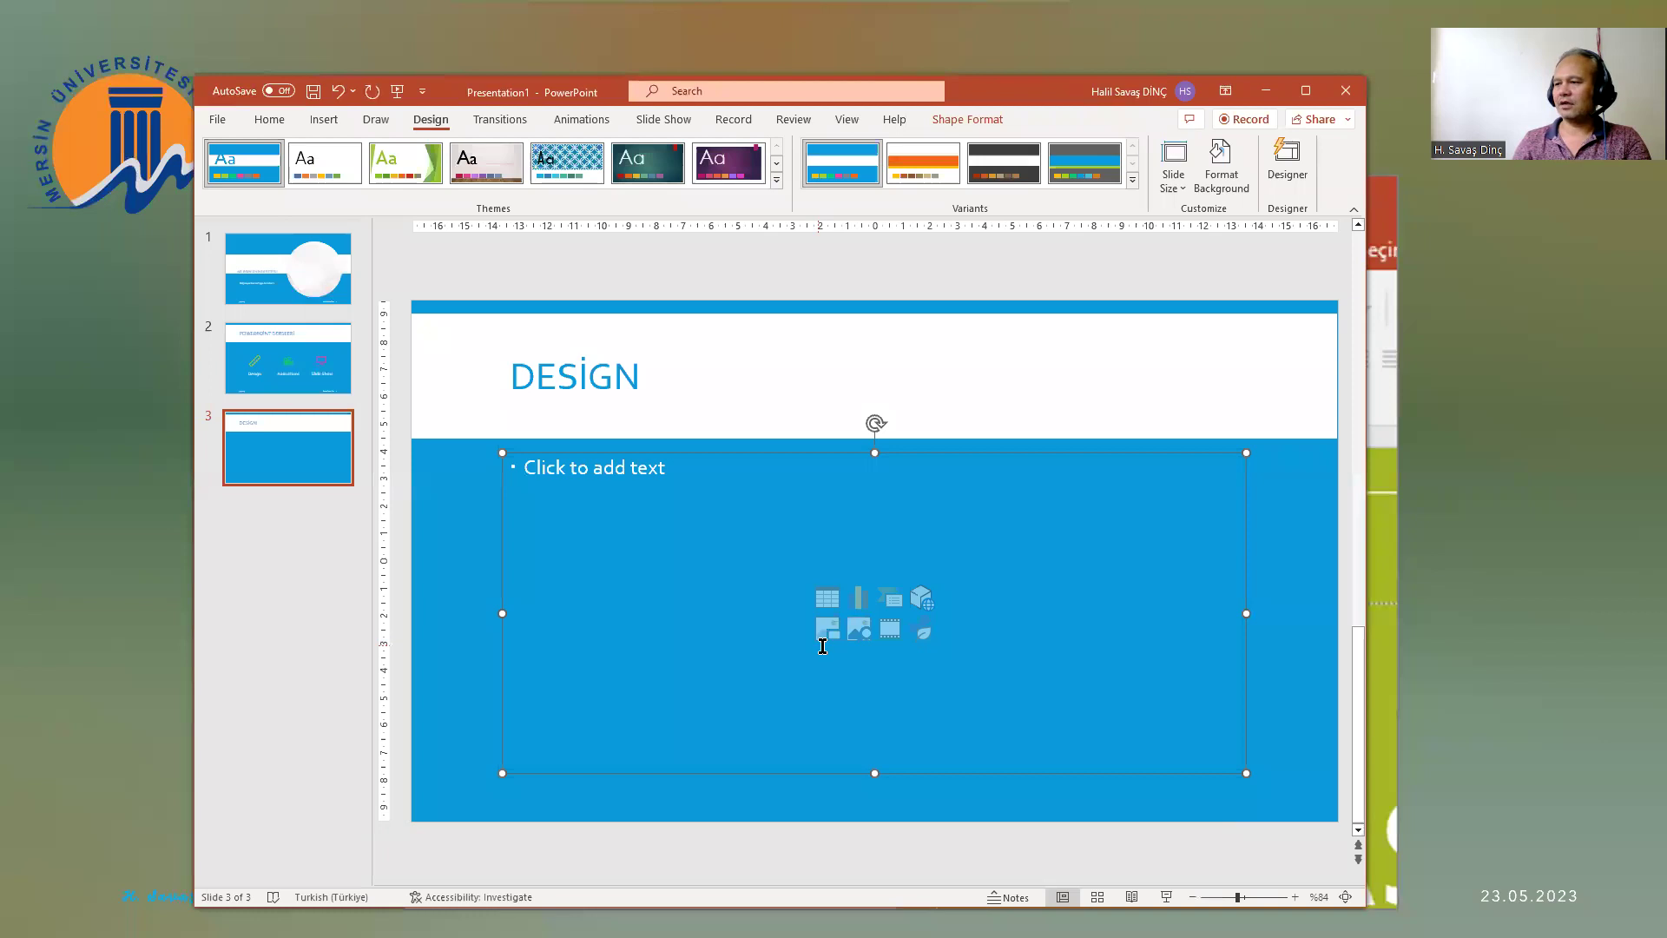
Step: Replace an accidental 5x2 table with an empty 5-column, 8-row table on the DESİGN slide
left_click(832, 601)
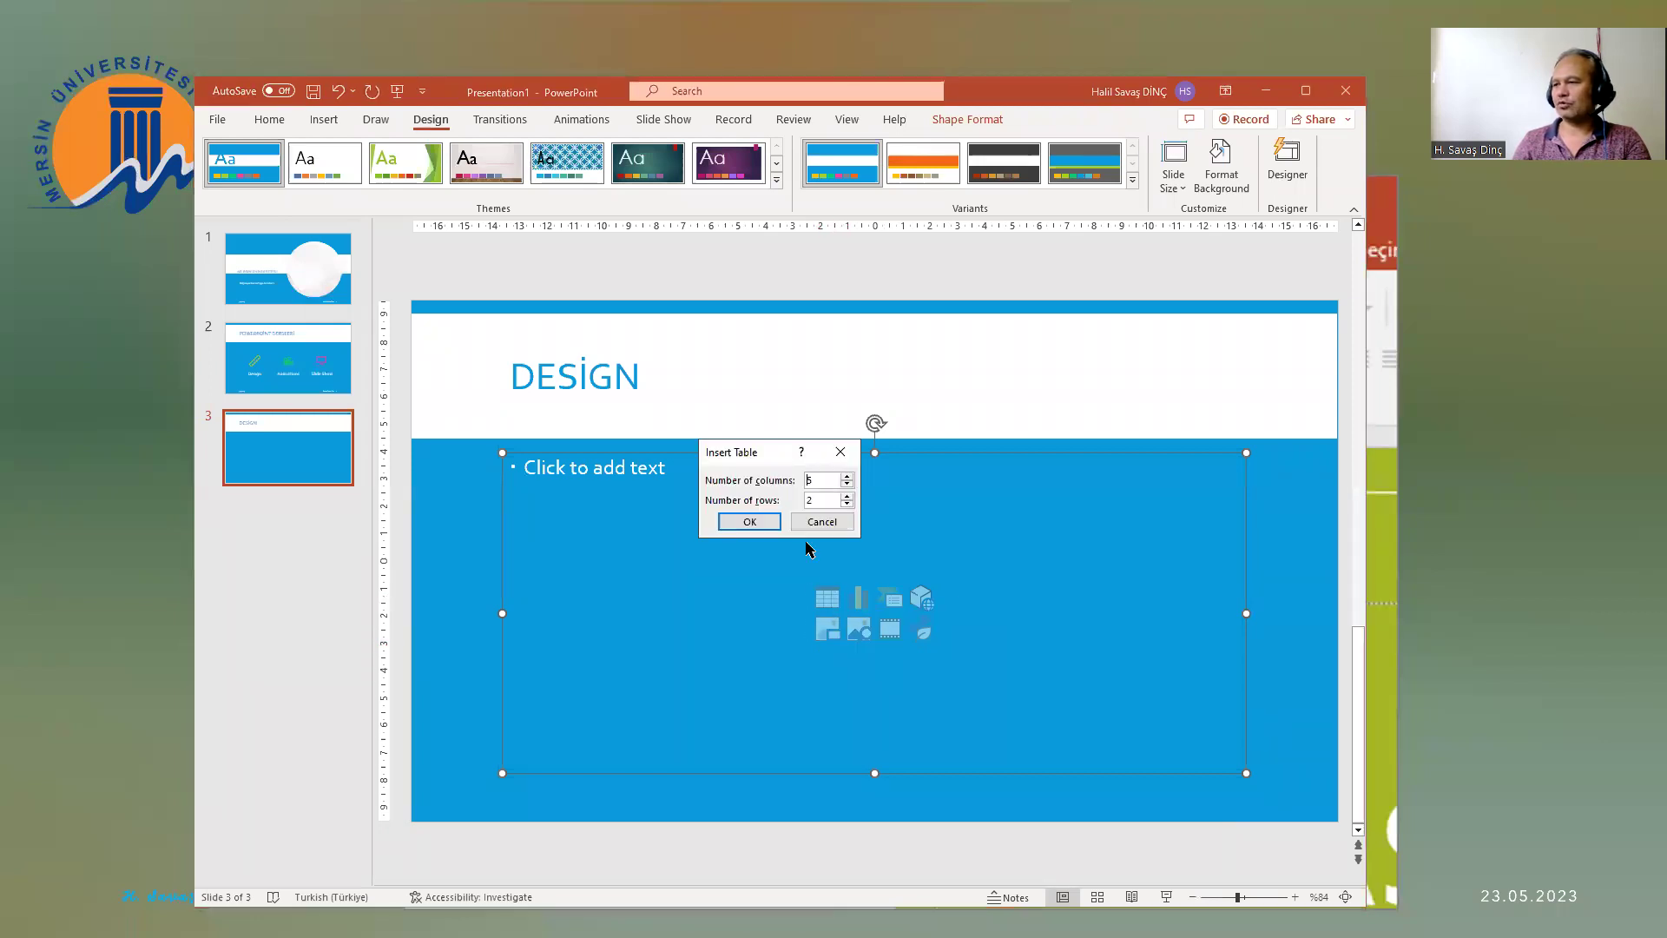
left_click(749, 520)
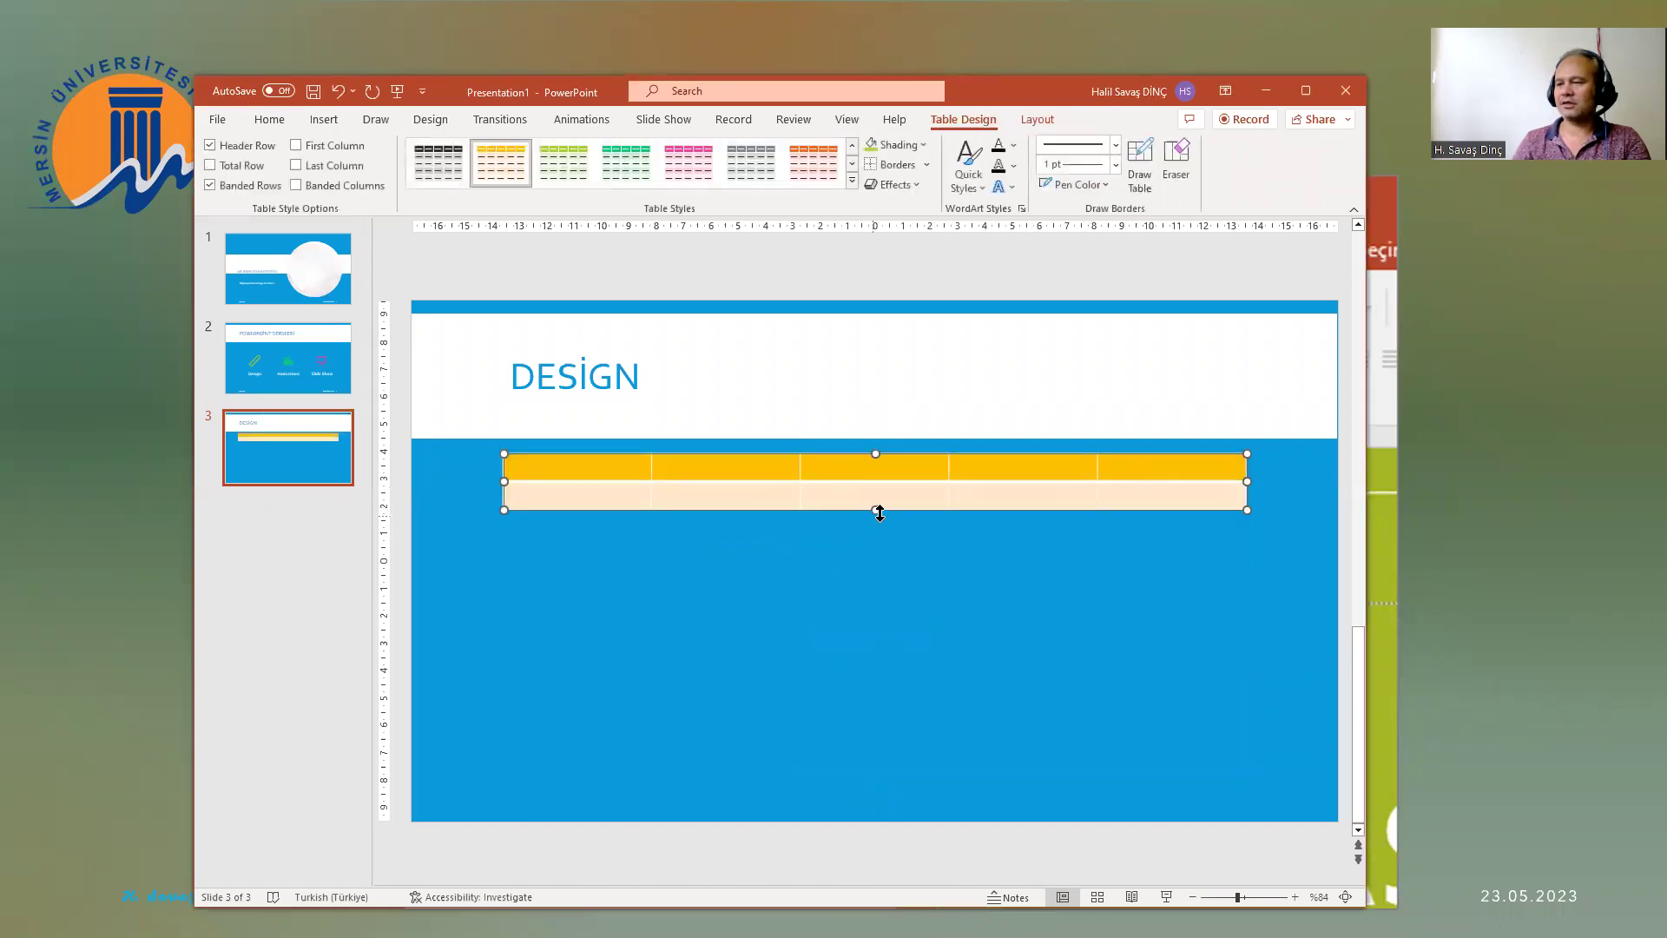
key("ctrl+z")
left_click(823, 602)
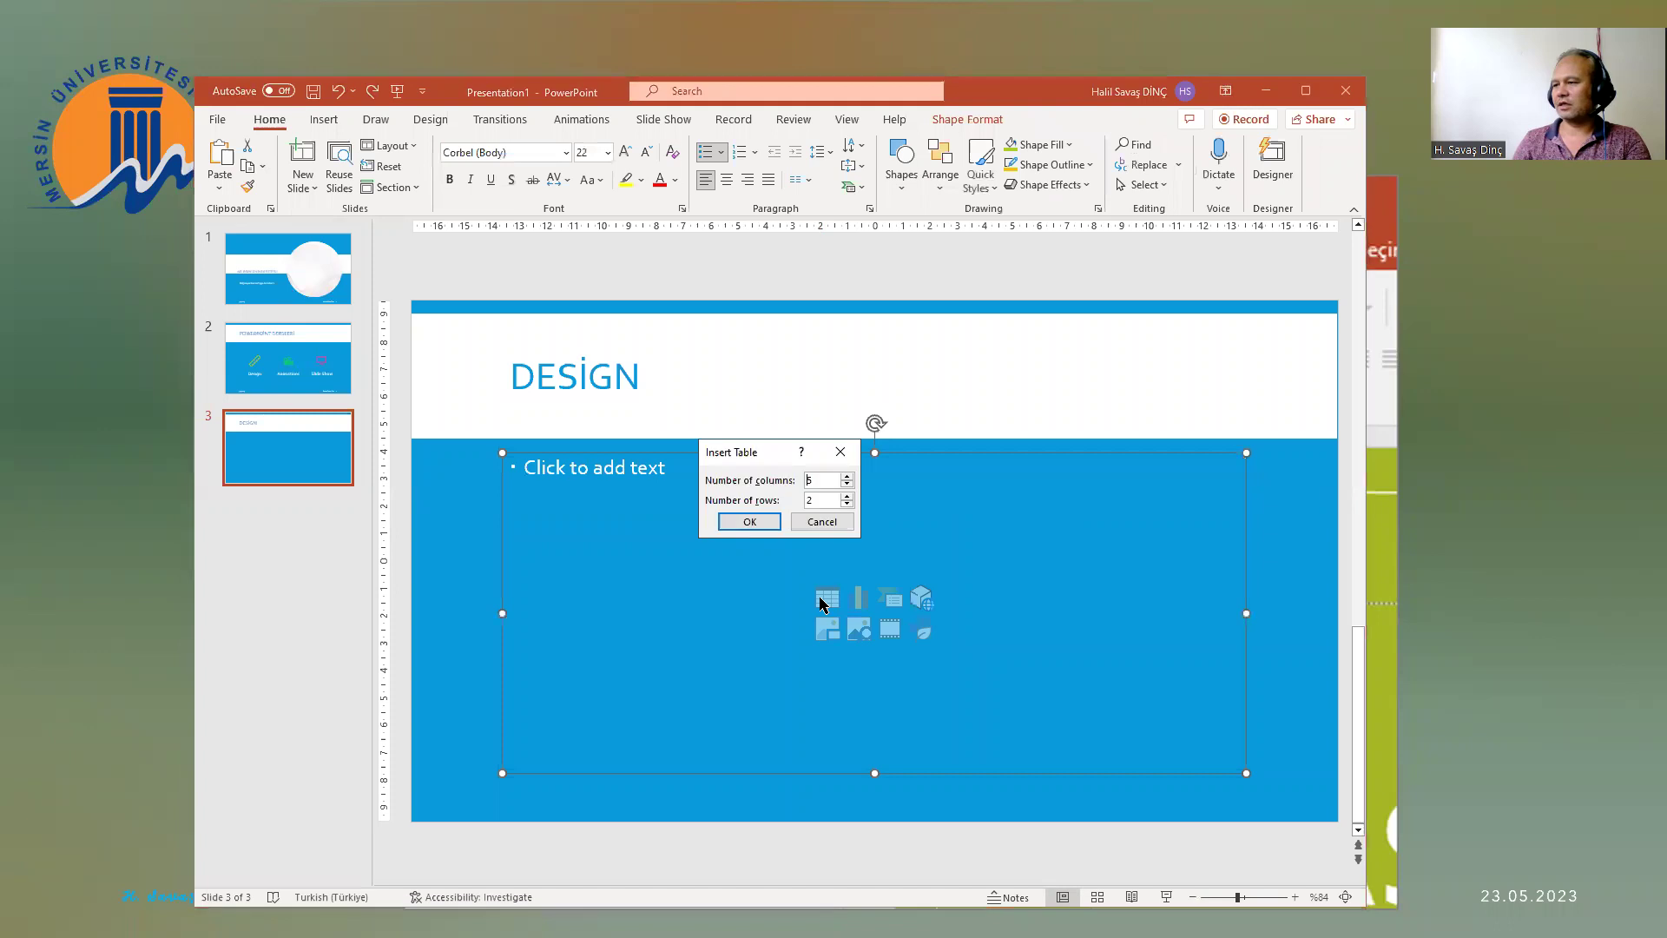
left_click(846, 496)
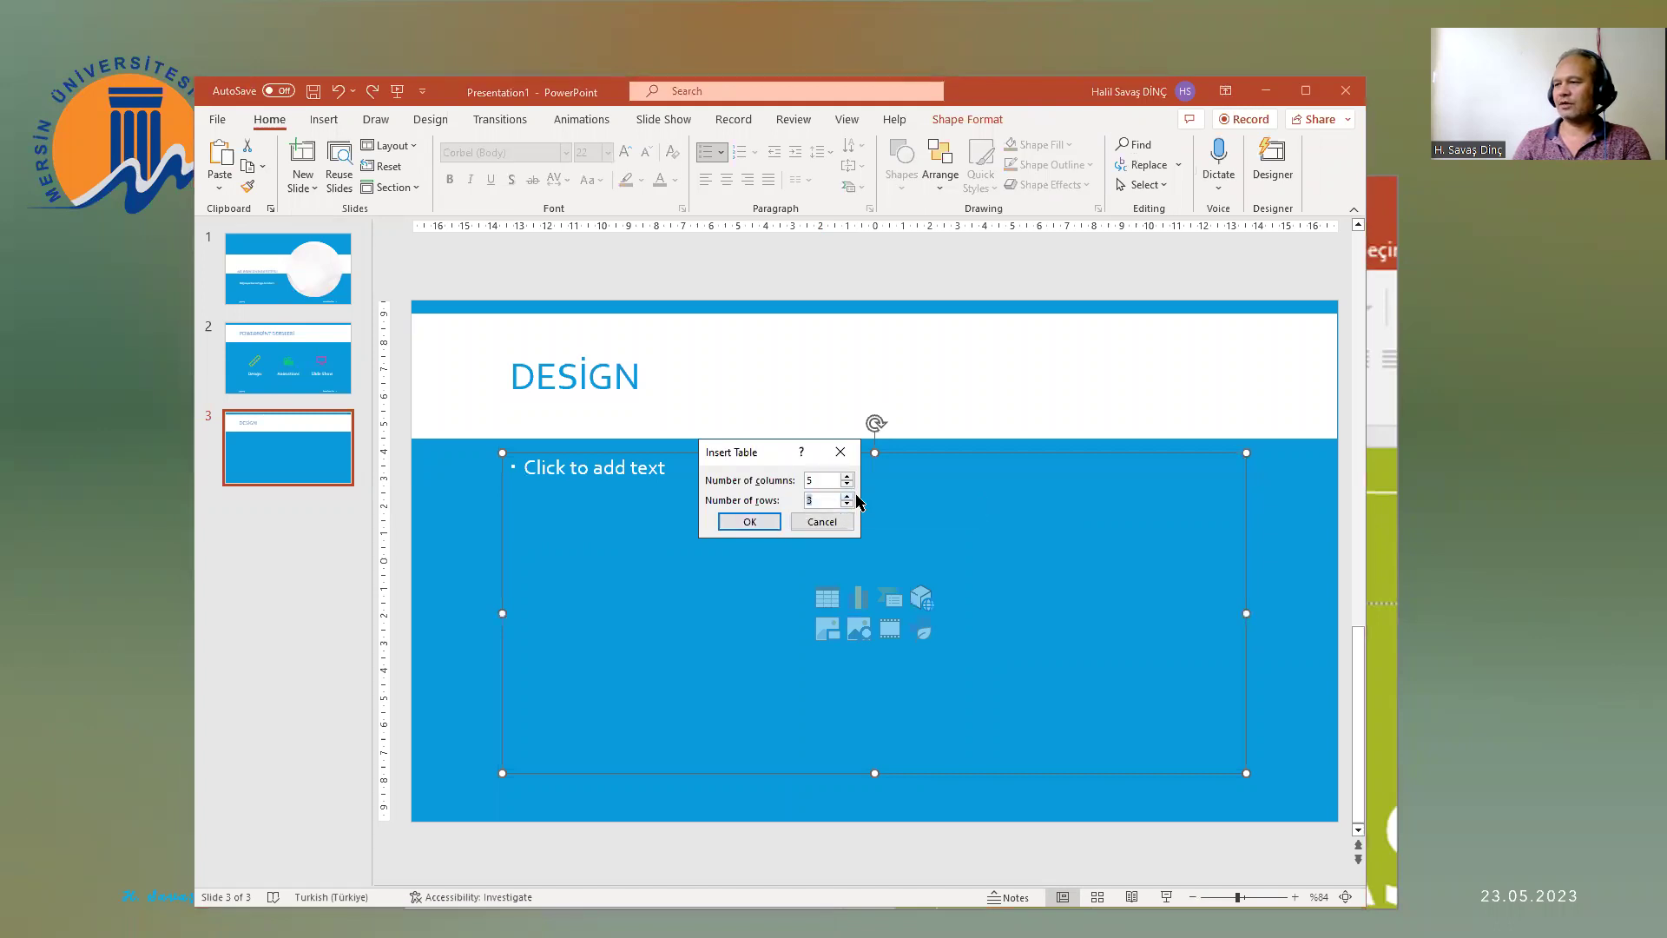
left_click(775, 521)
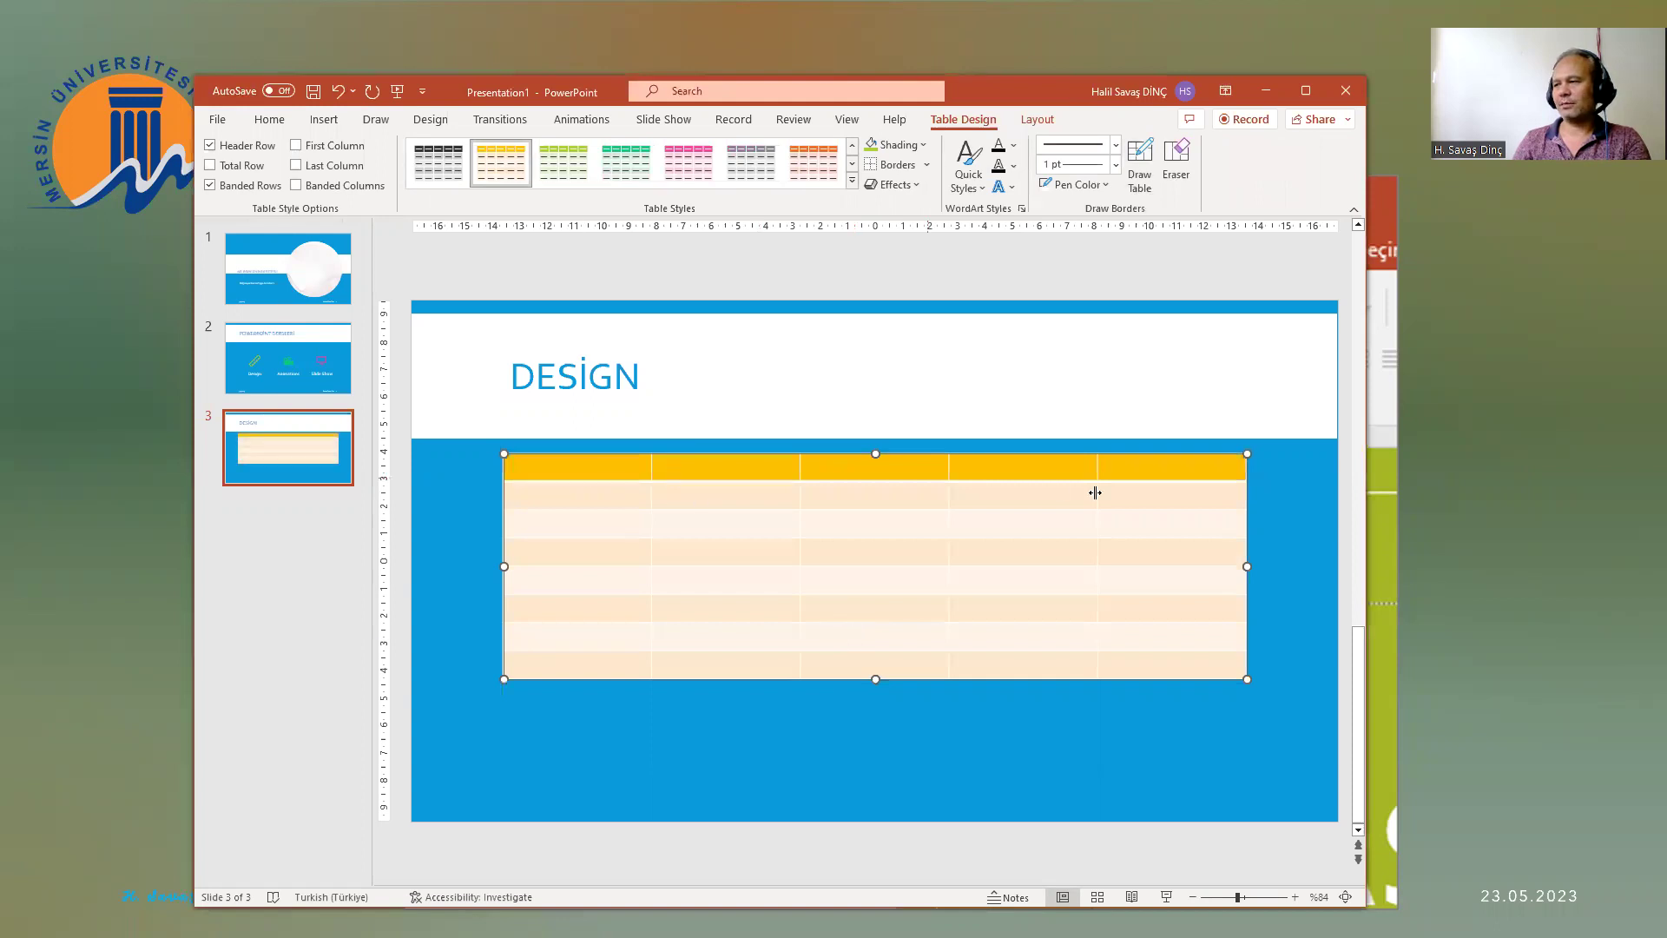
left_click(1118, 557)
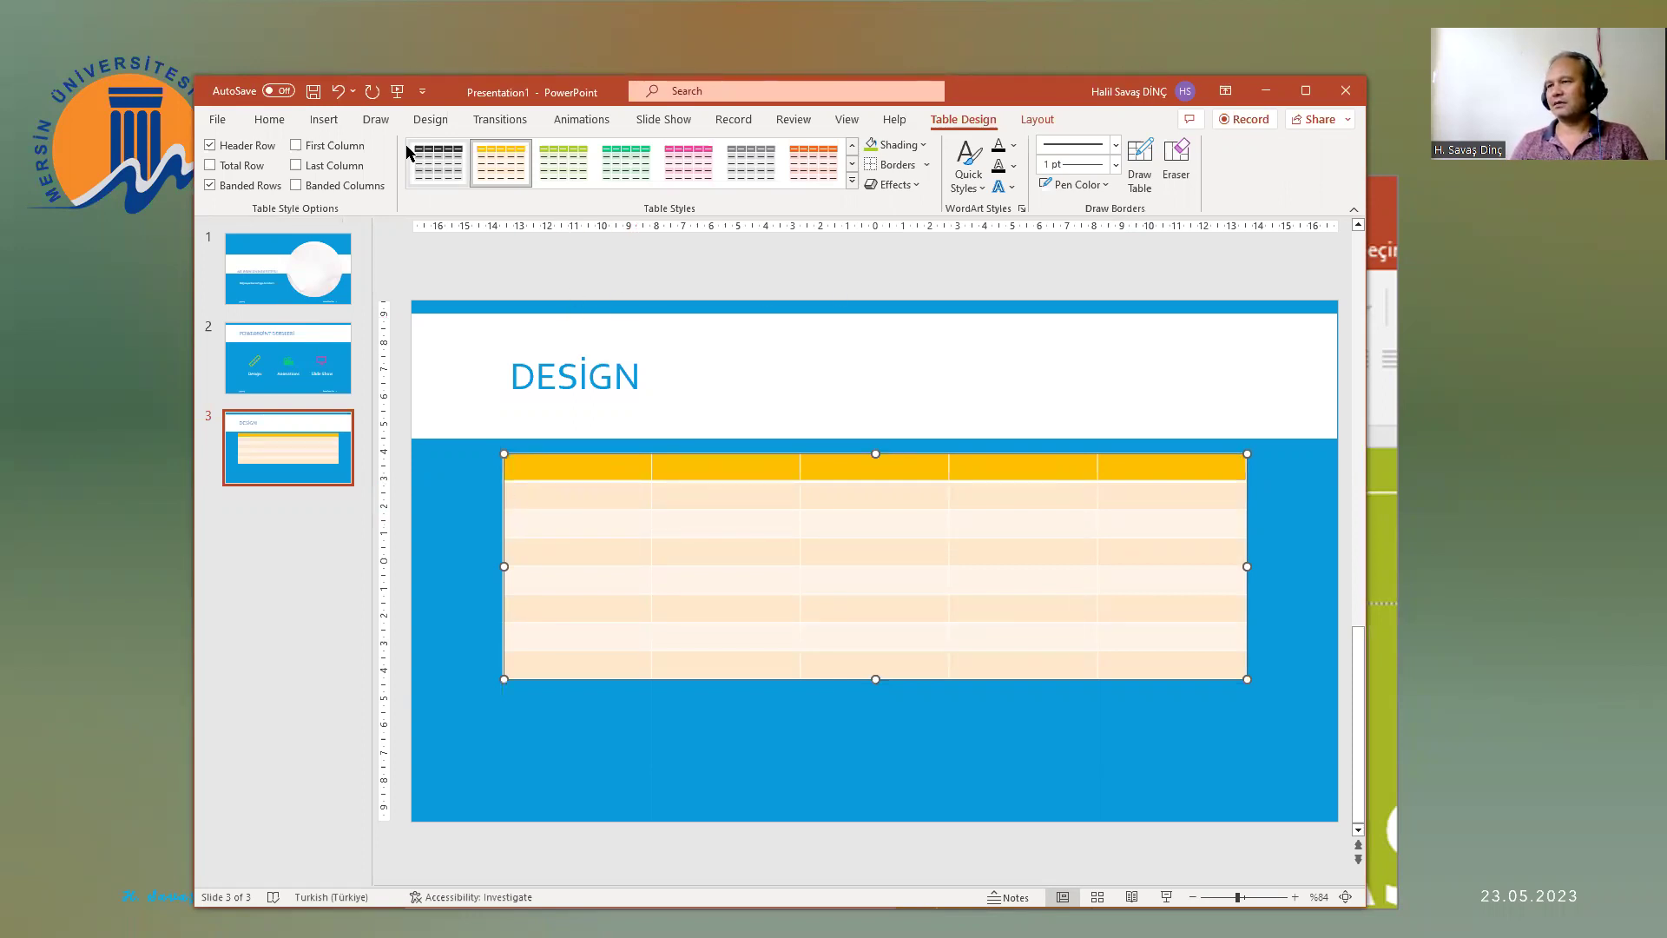
Step: Apply the Garamond-TrebuchetMs theme fonts from the Design variants Fonts list and view slide 2
left_click(452, 120)
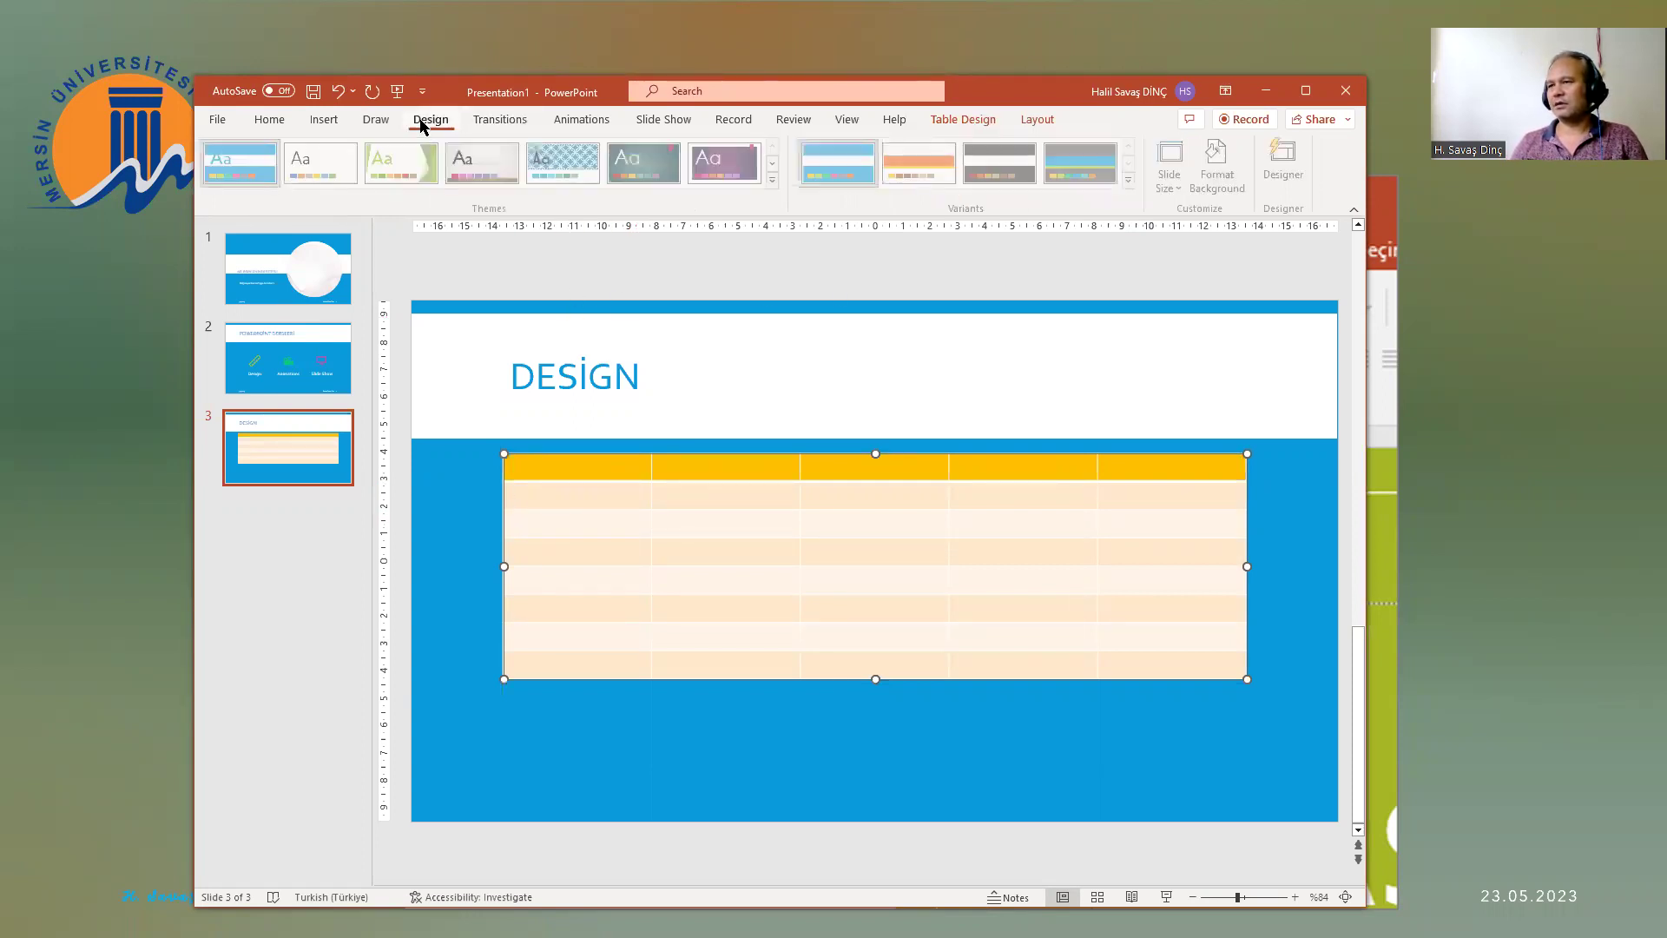
left_click(1133, 180)
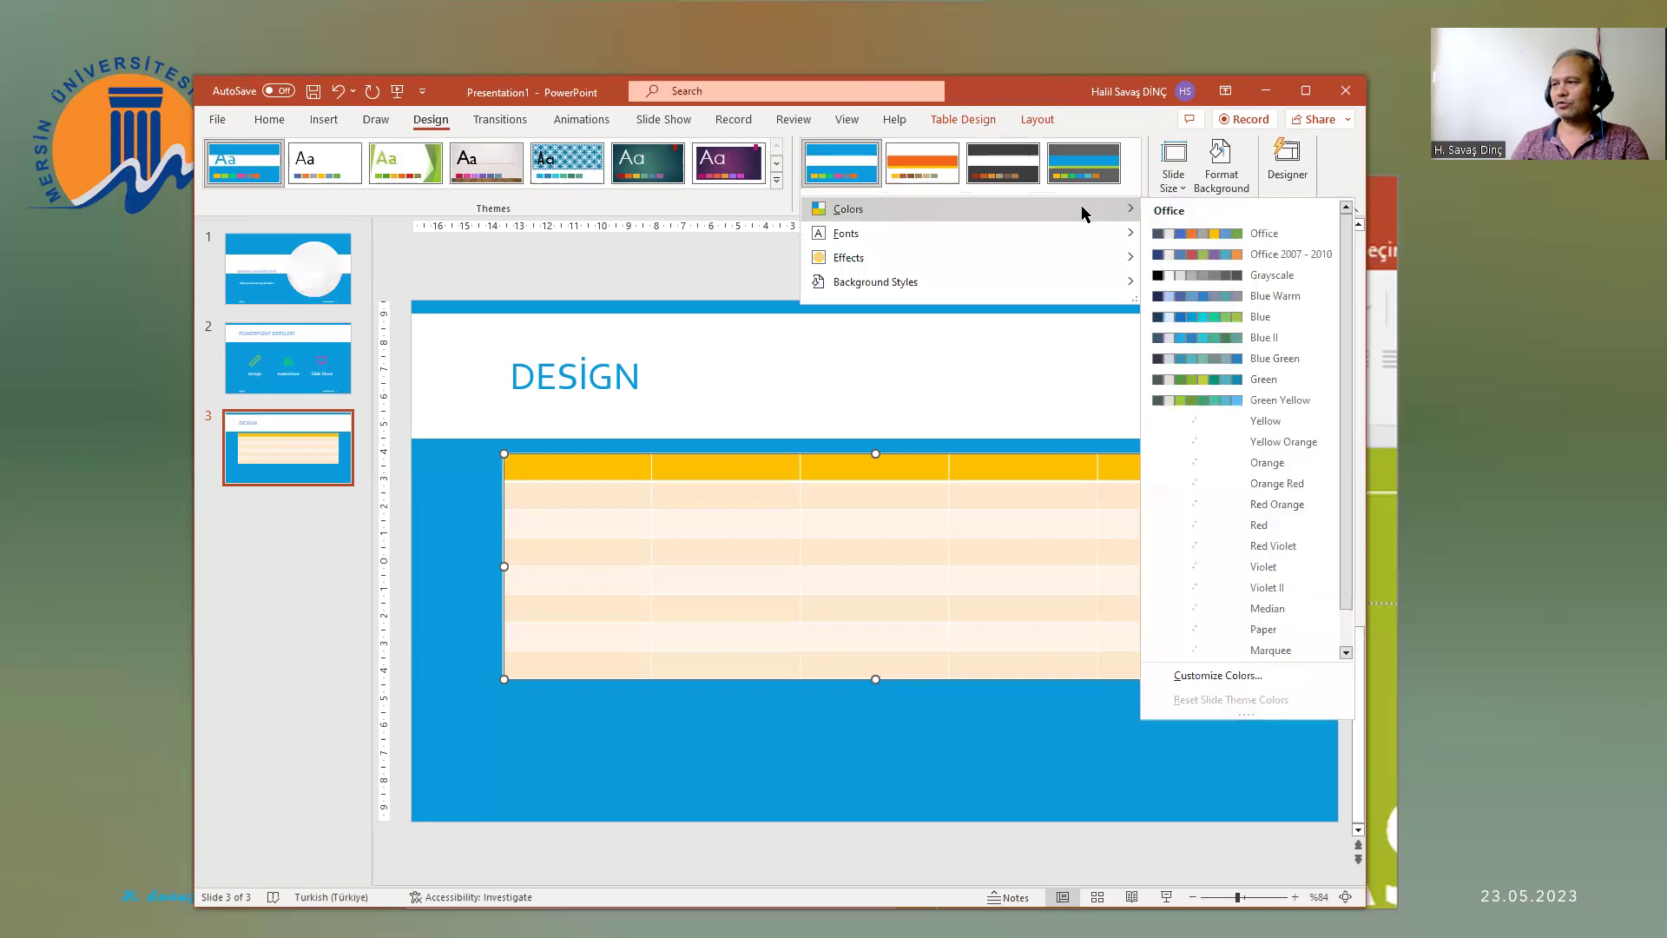
mouse_move(963, 232)
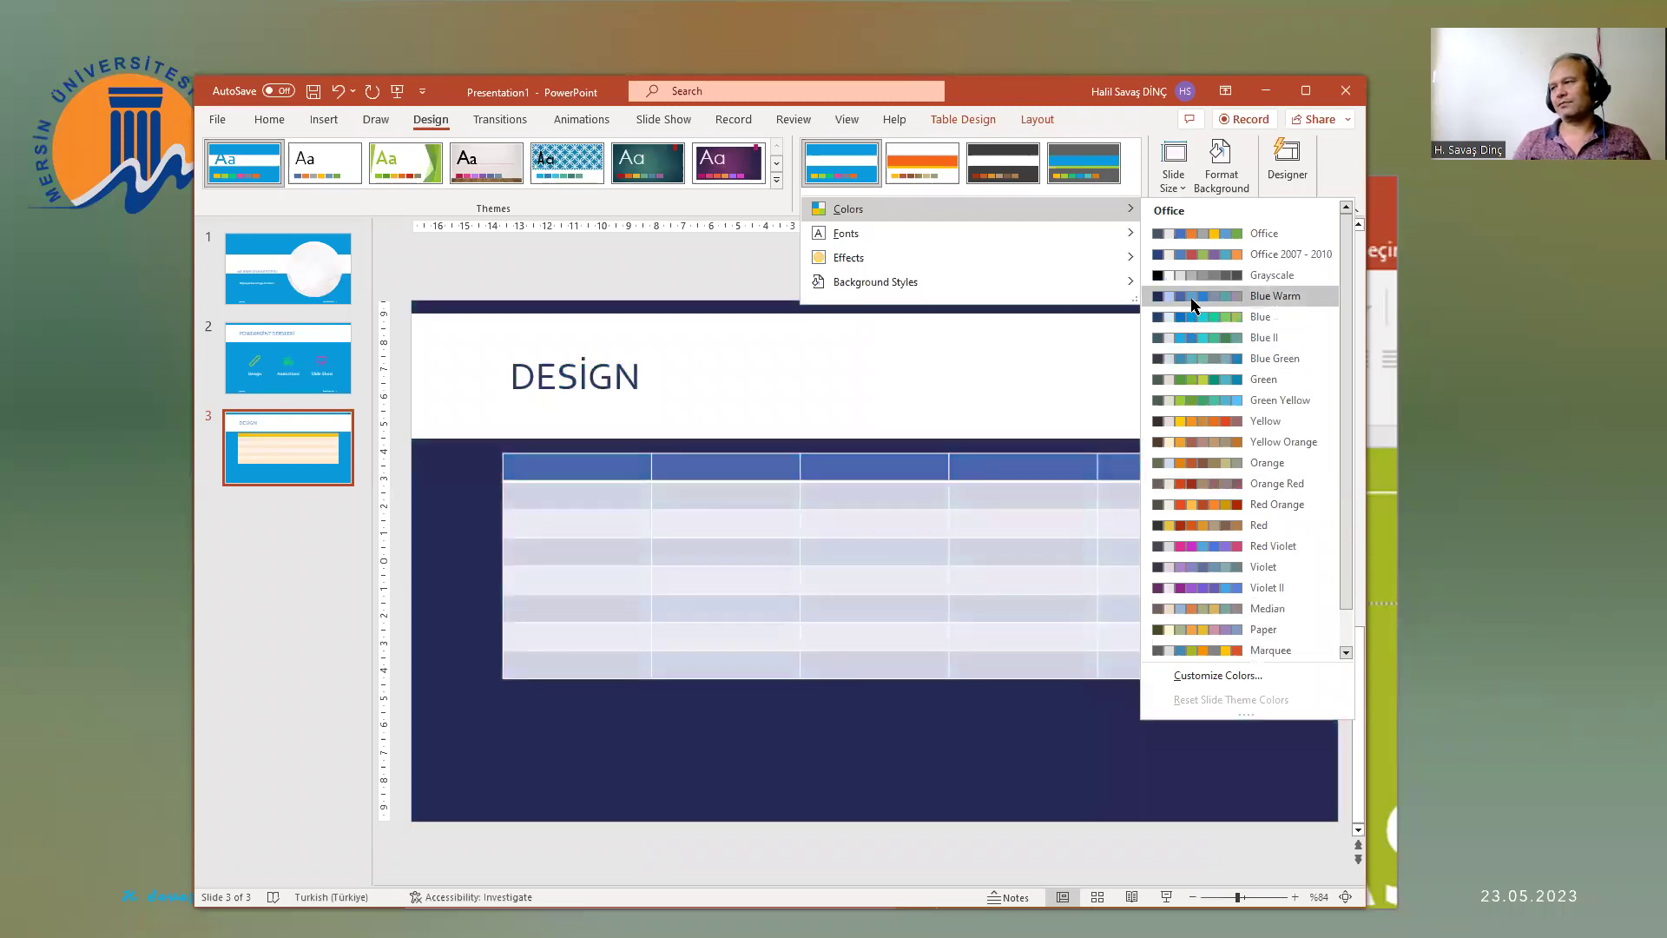
mouse_move(847, 233)
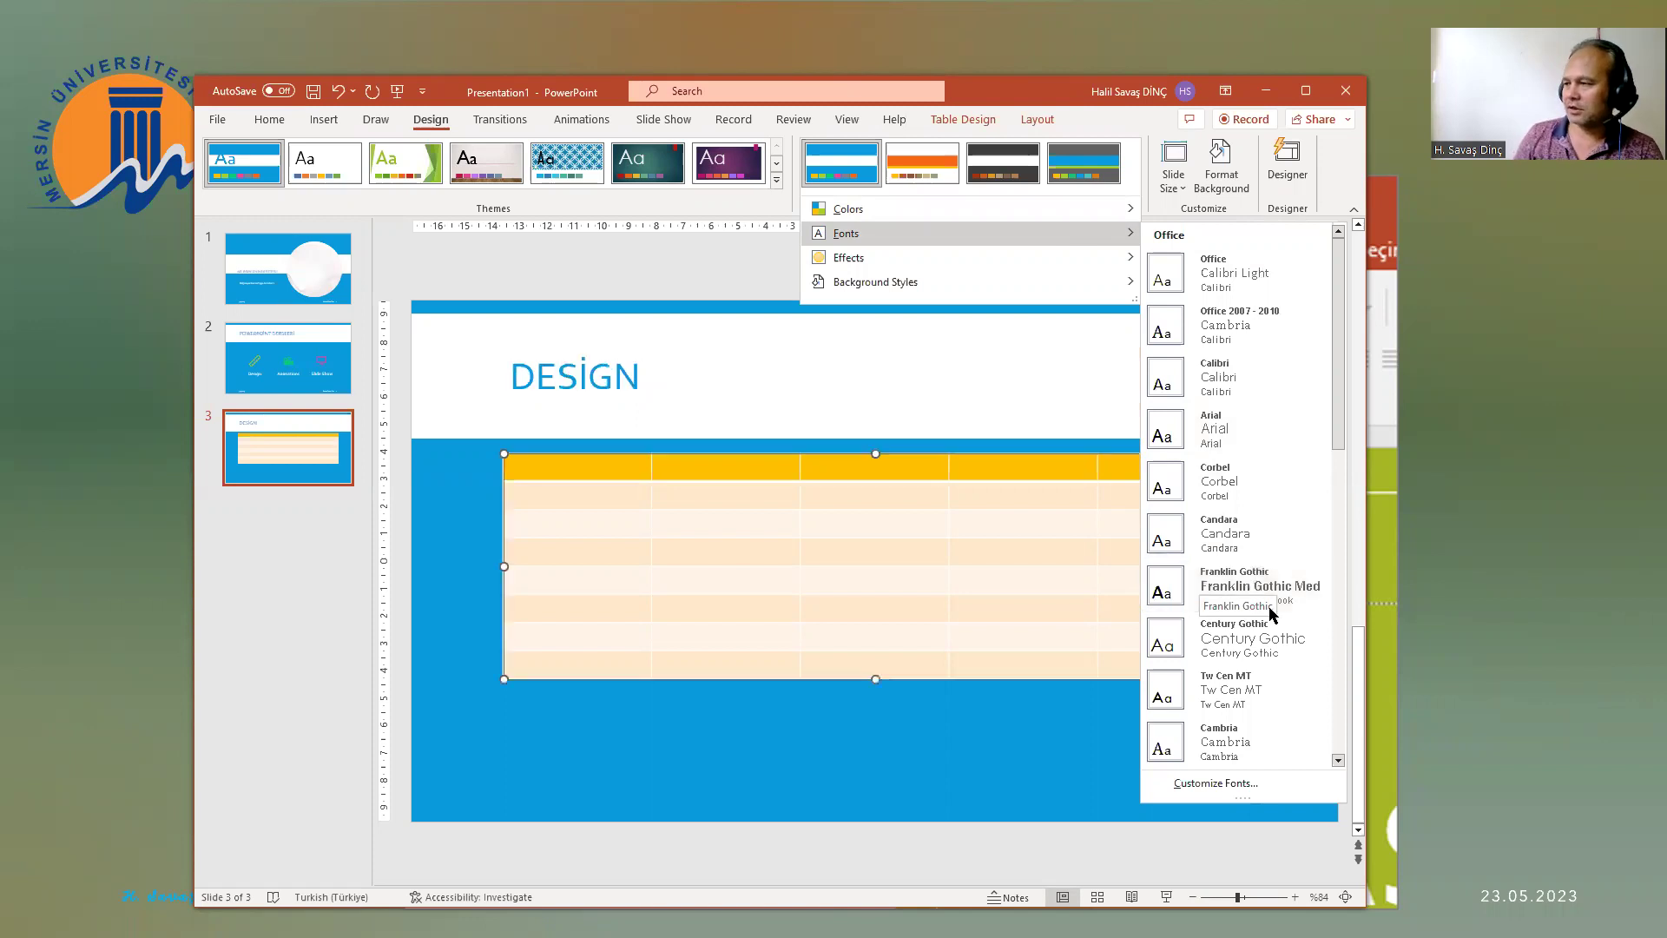
left_click_drag(1337, 434, 1344, 694)
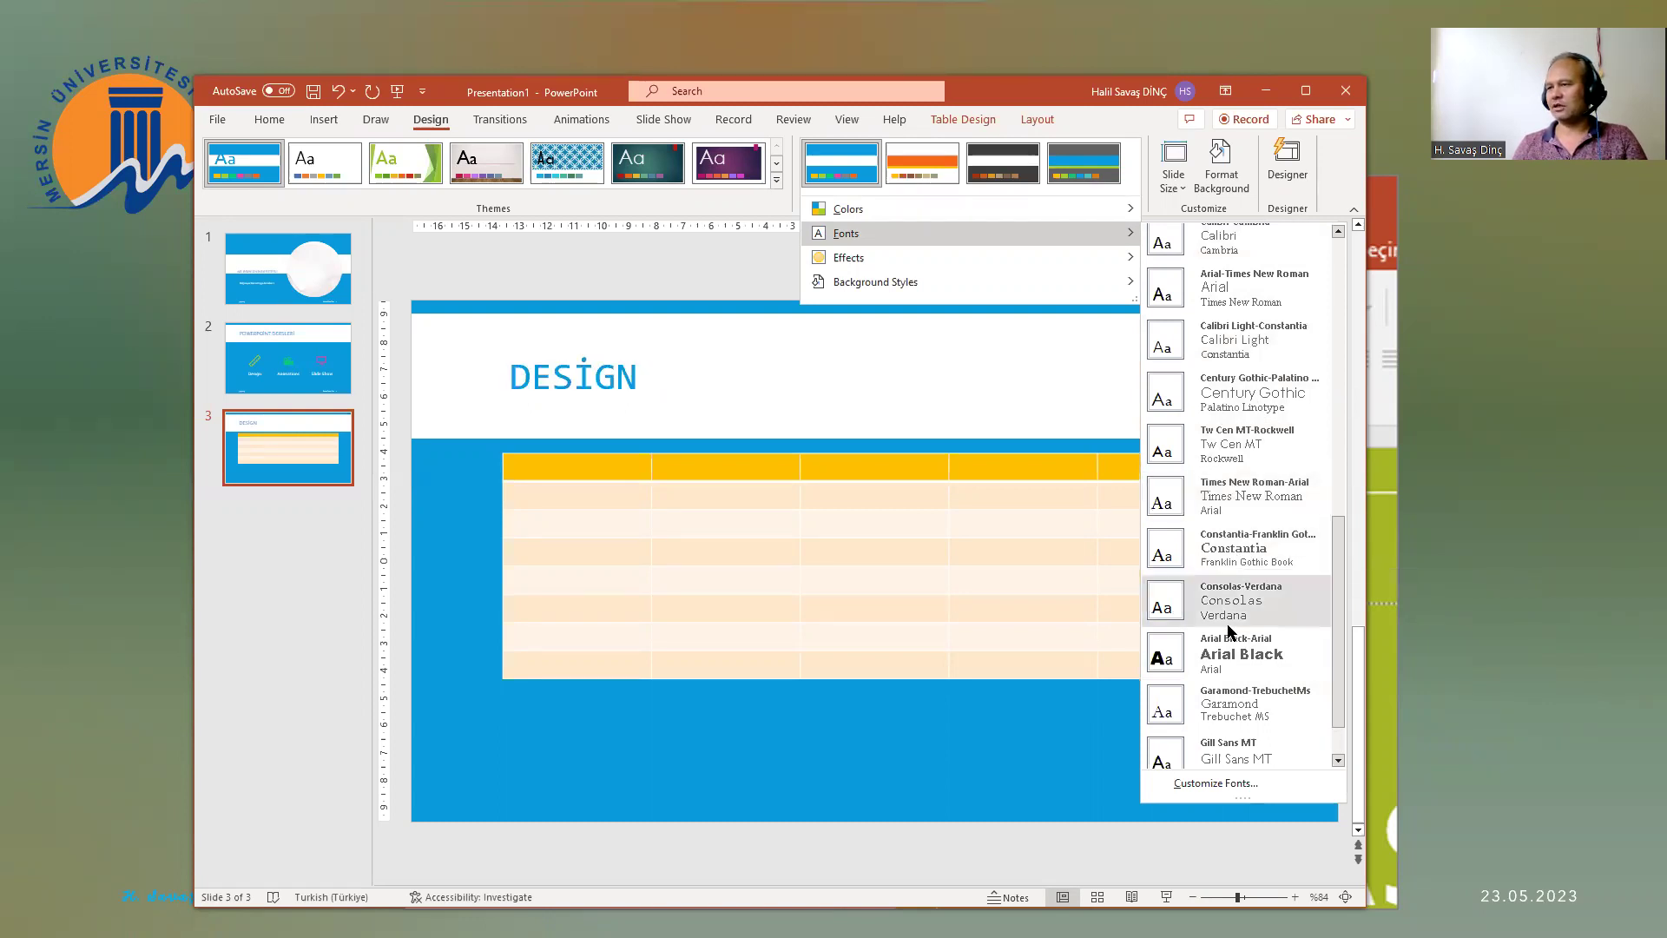
left_click(1206, 705)
left_click(248, 360)
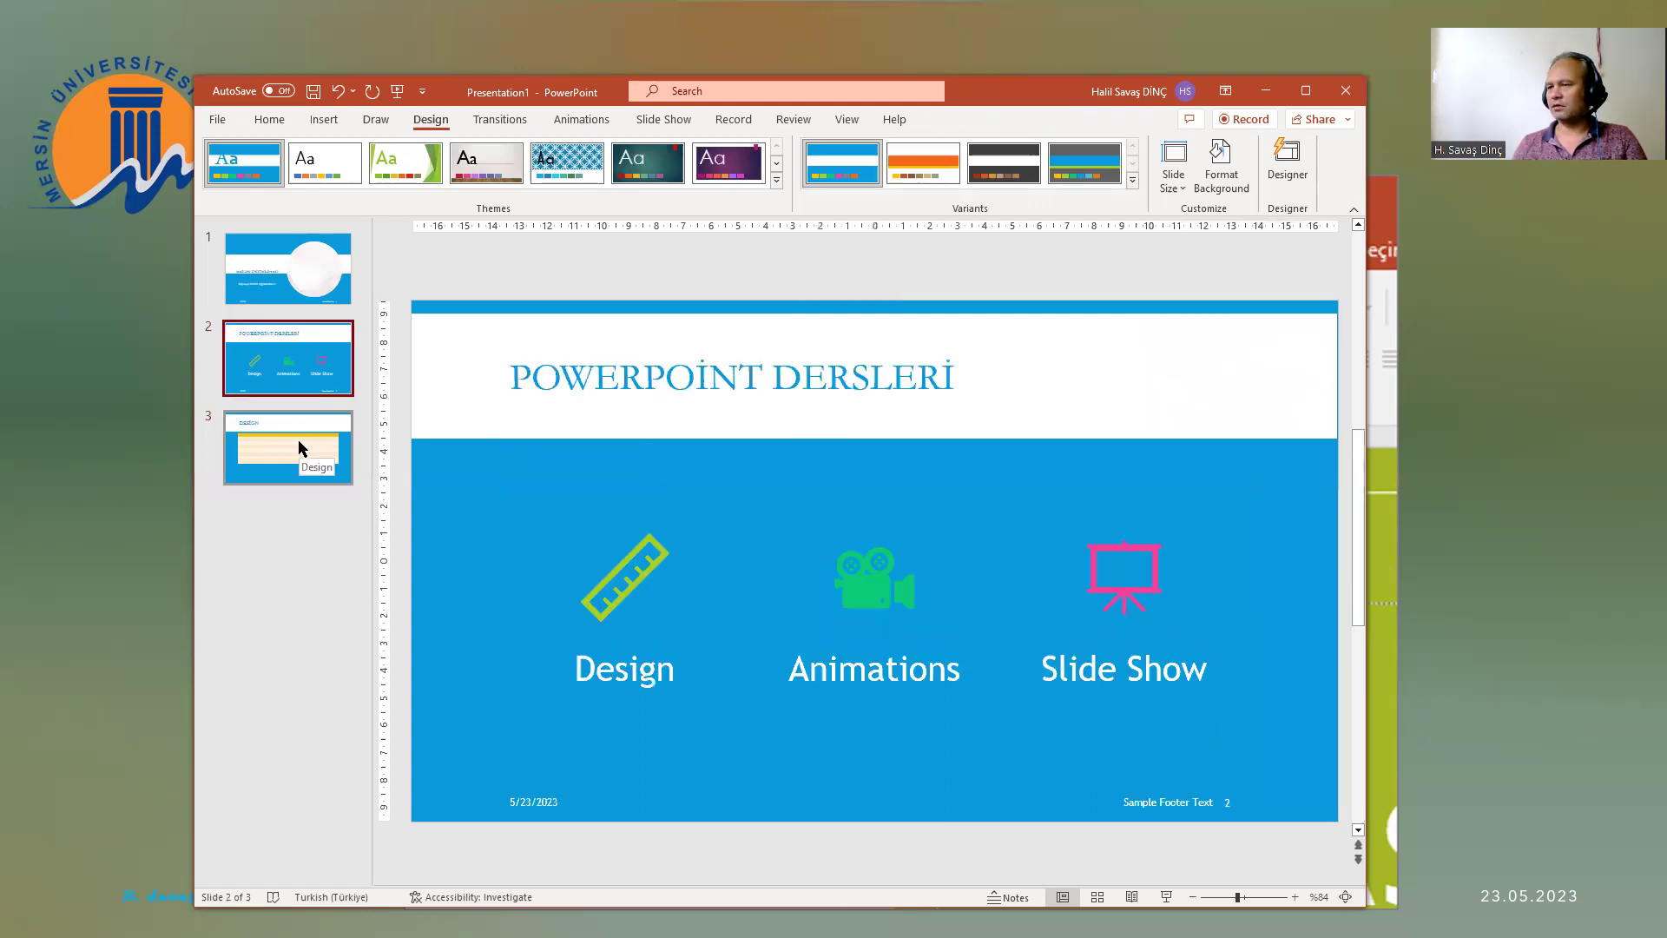
left_click(1134, 181)
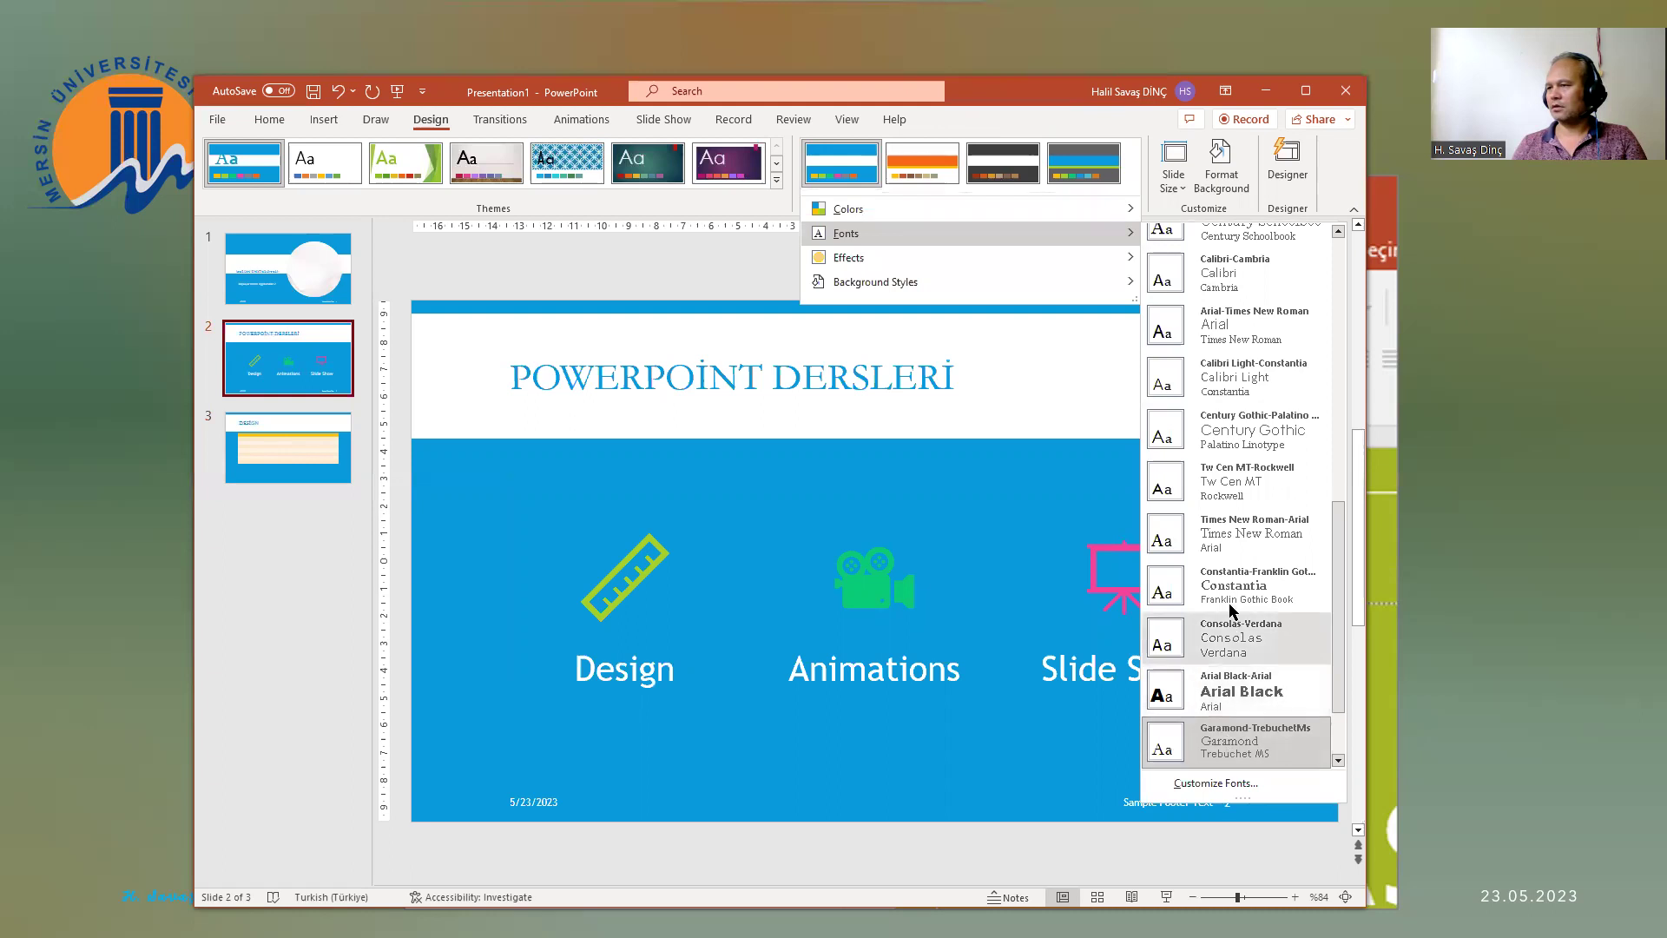
left_click(300, 450)
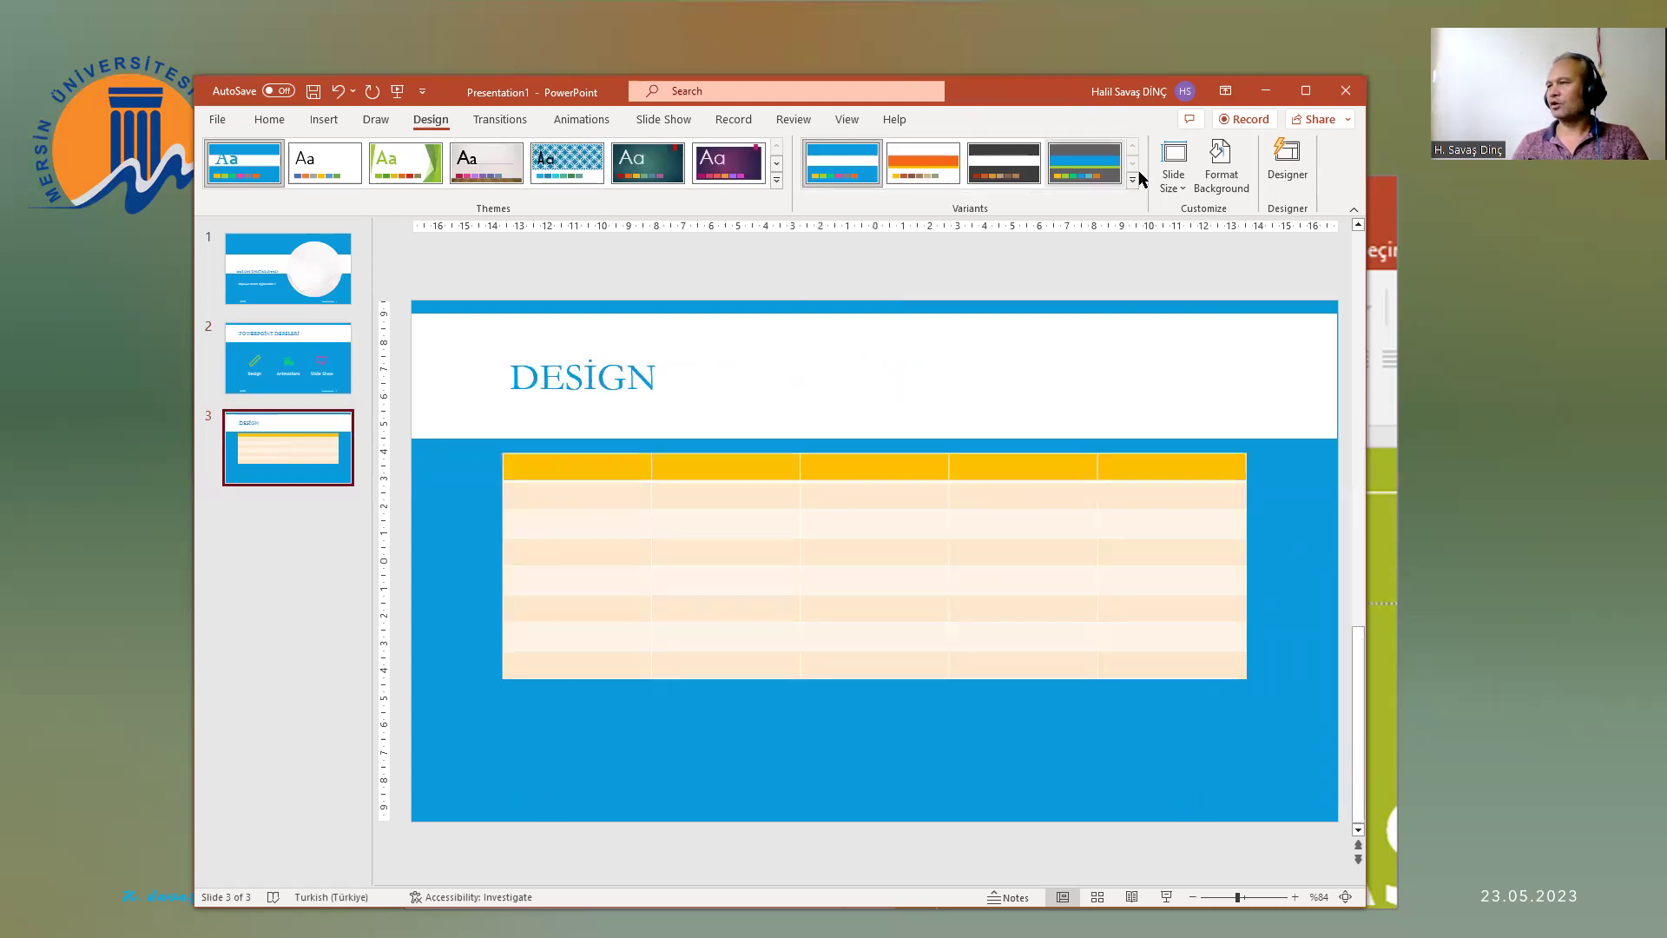
left_click(1135, 184)
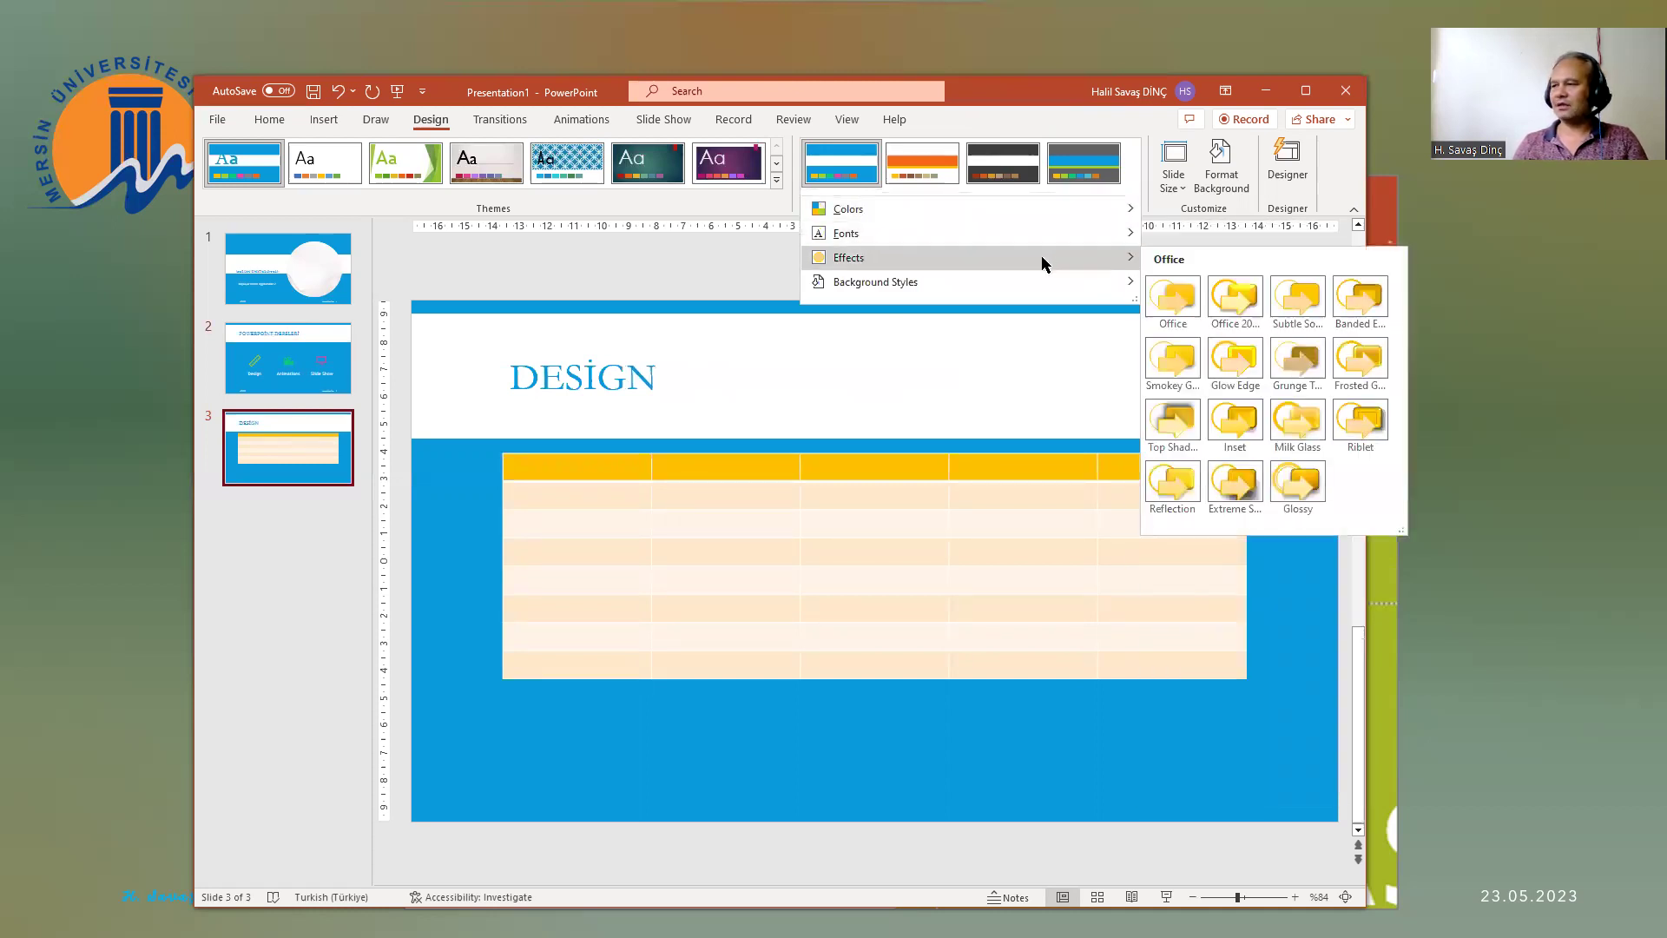
mouse_move(876, 282)
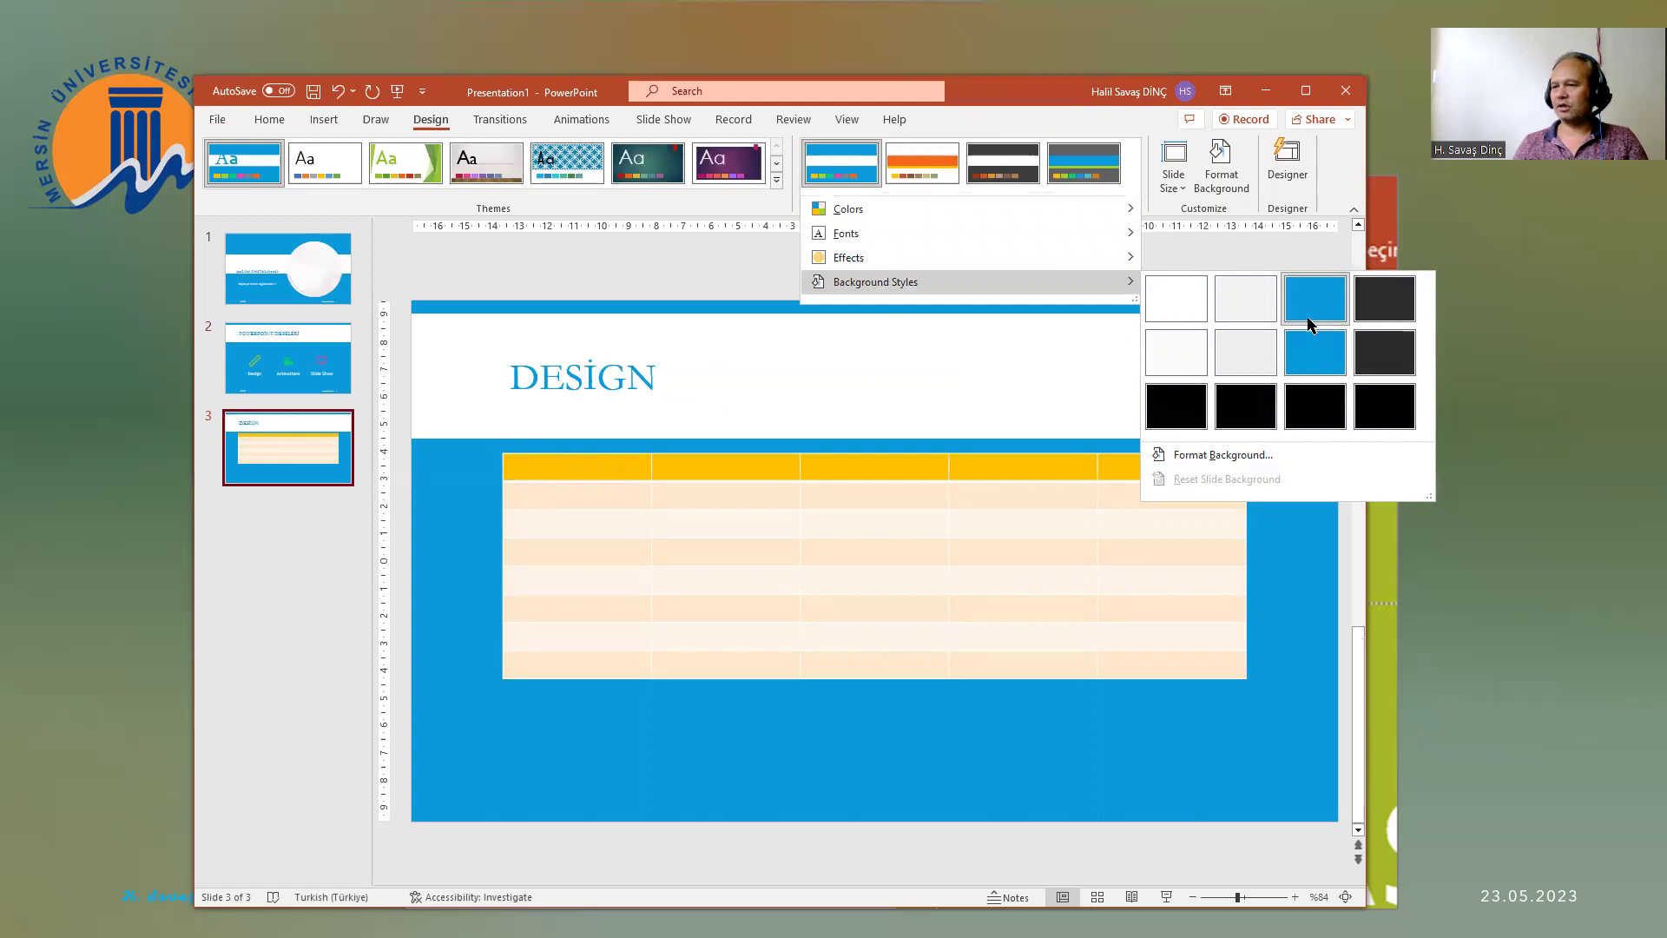
left_click(1311, 365)
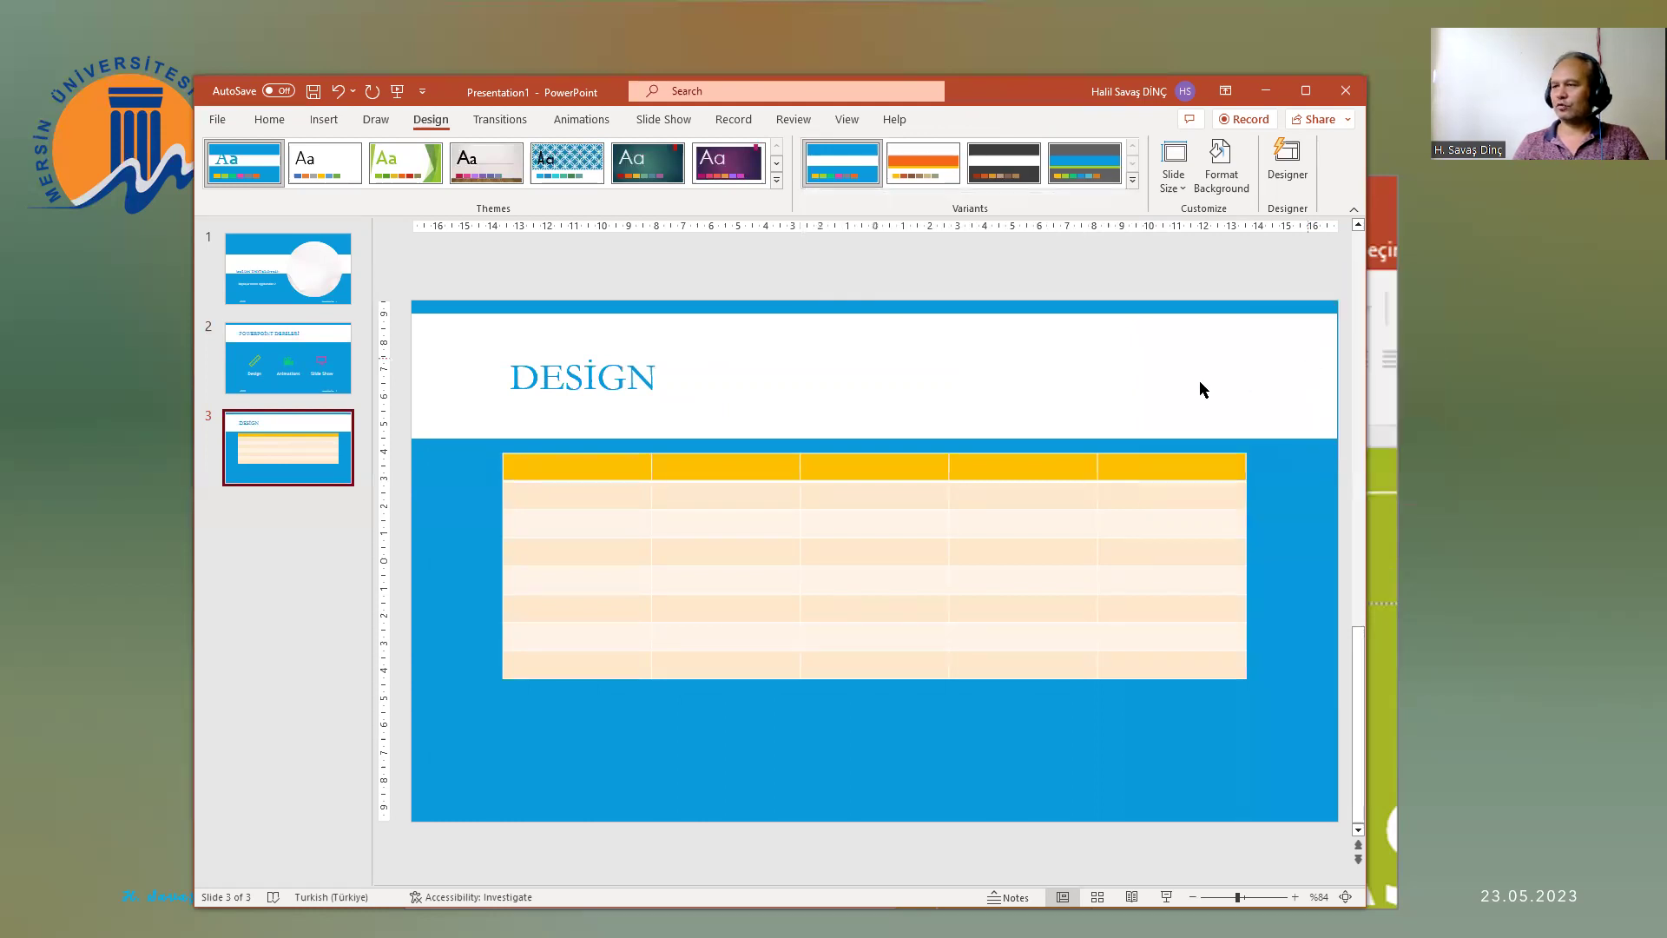
Step: From the MERSİN ÜNİVERSİTESİ title slide, resize slides to Standard (4:3) with content scaled by Ensure Fit
left_click(318, 373)
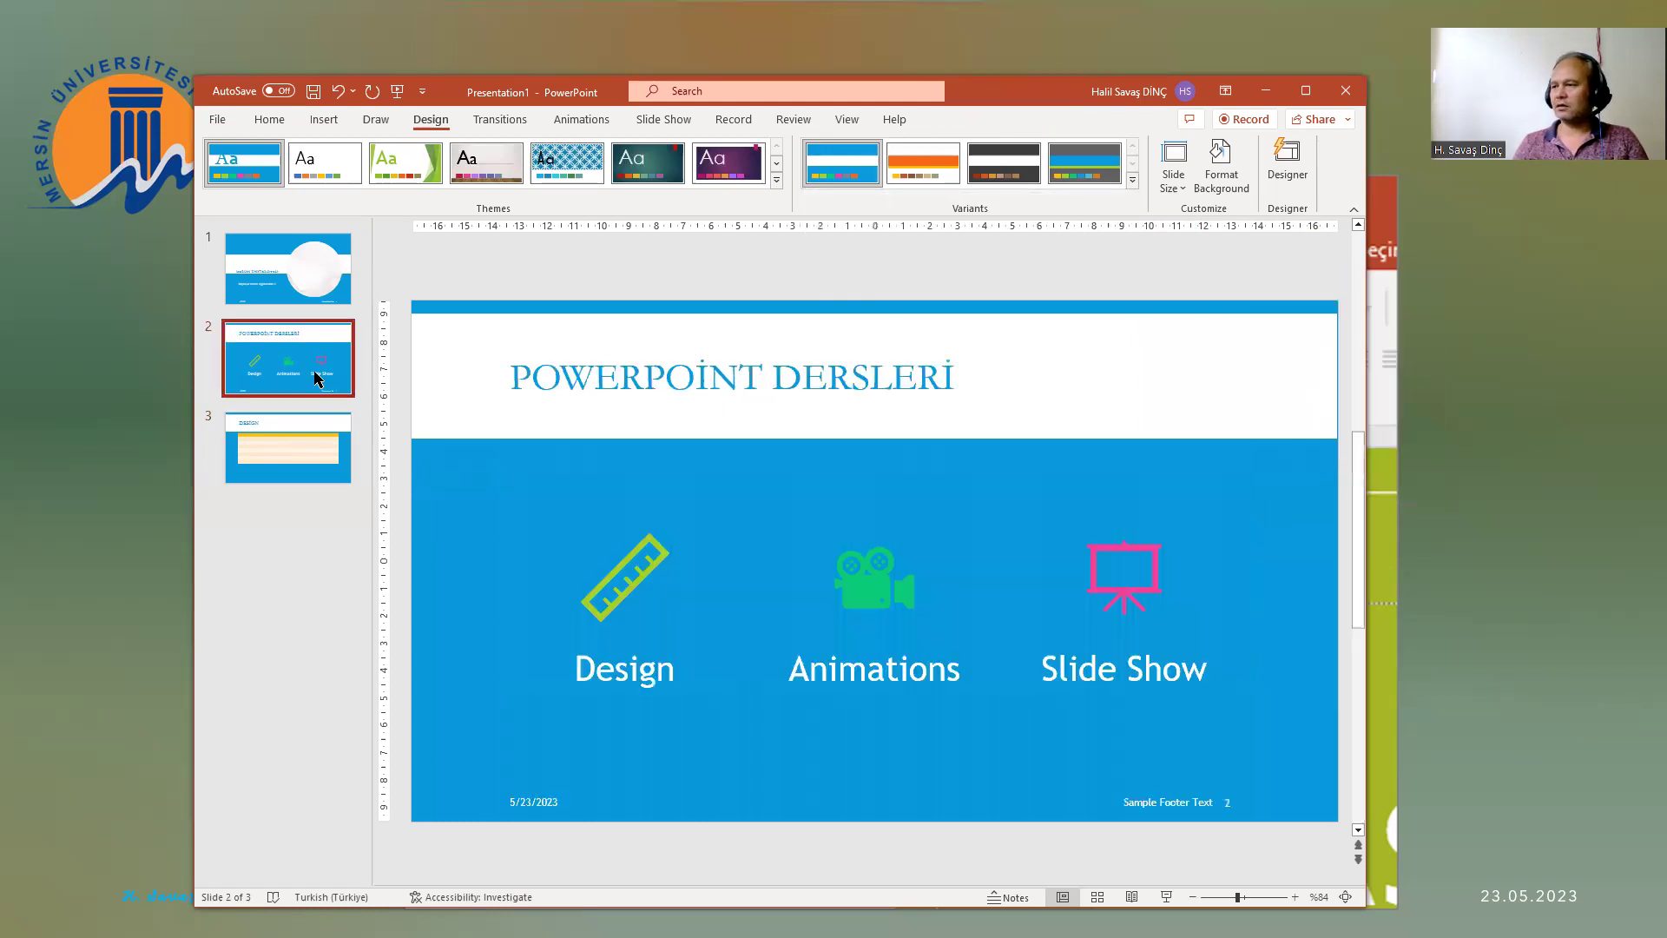
left_click(316, 300)
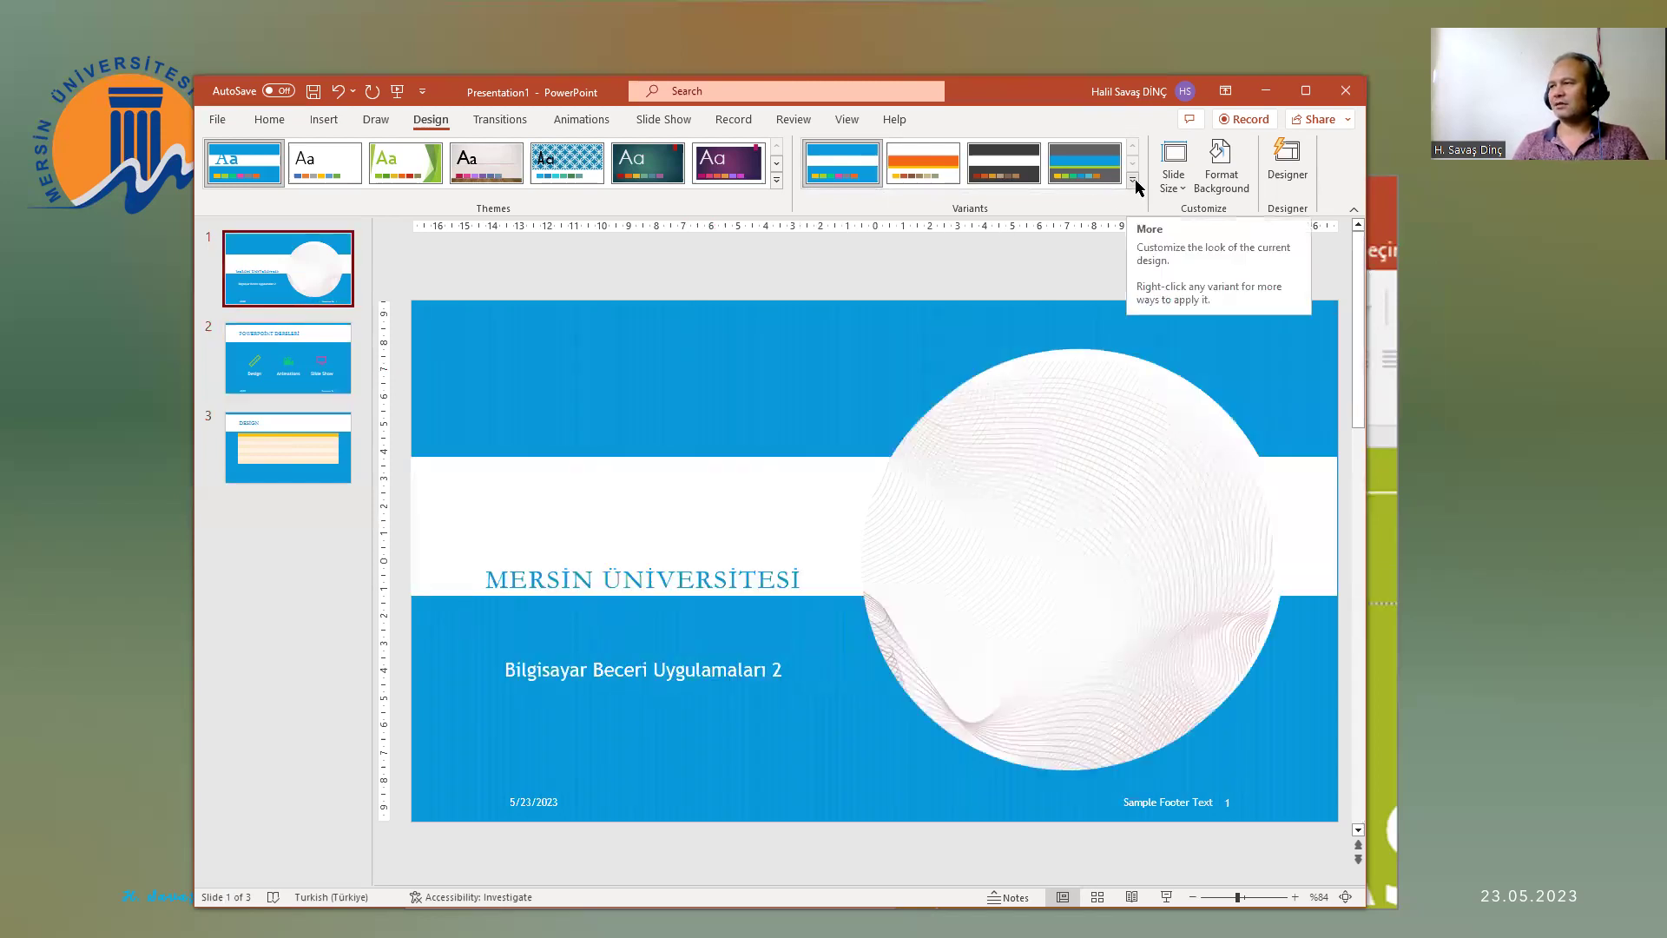
left_click(1177, 184)
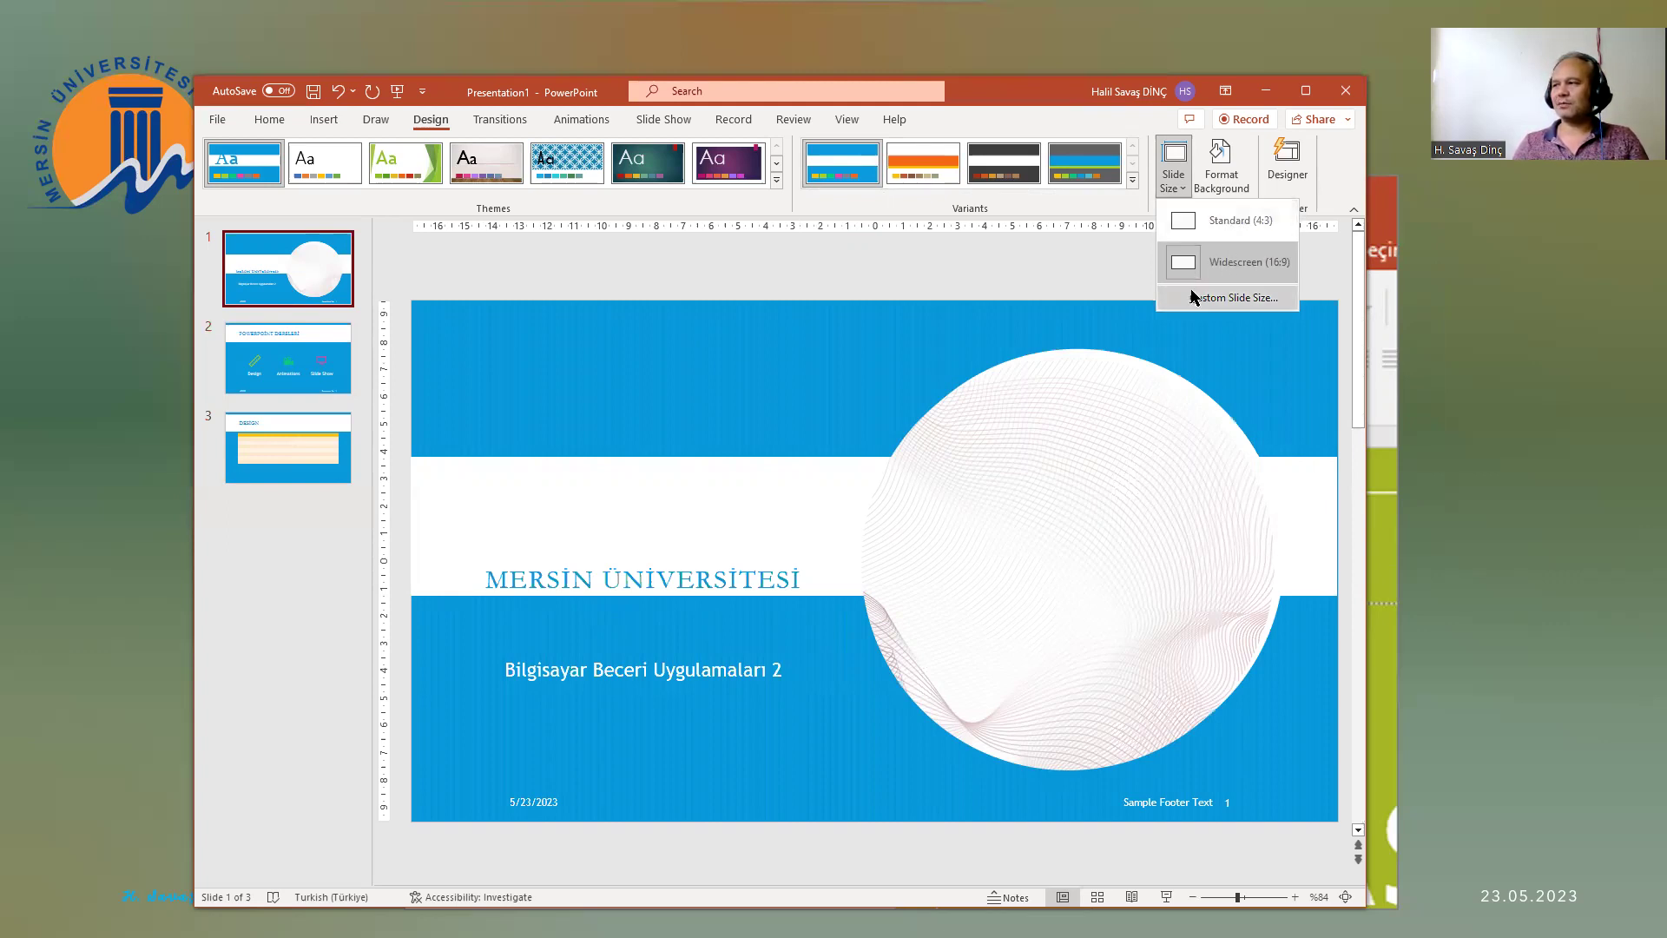
left_click(1251, 244)
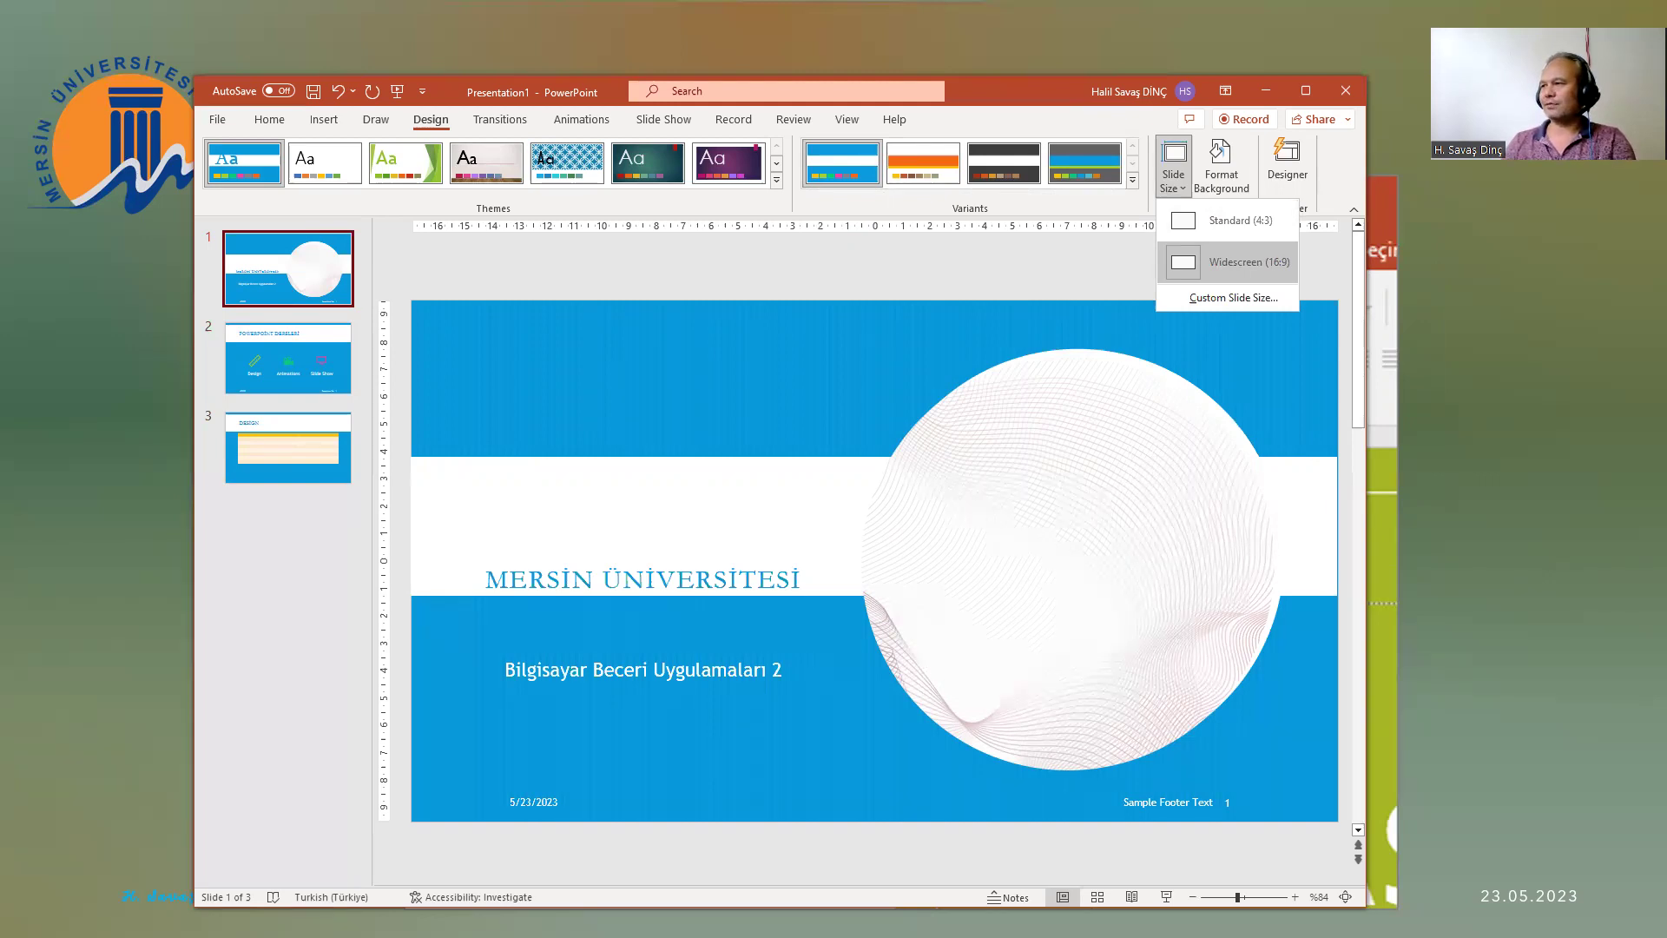
left_click(1227, 261)
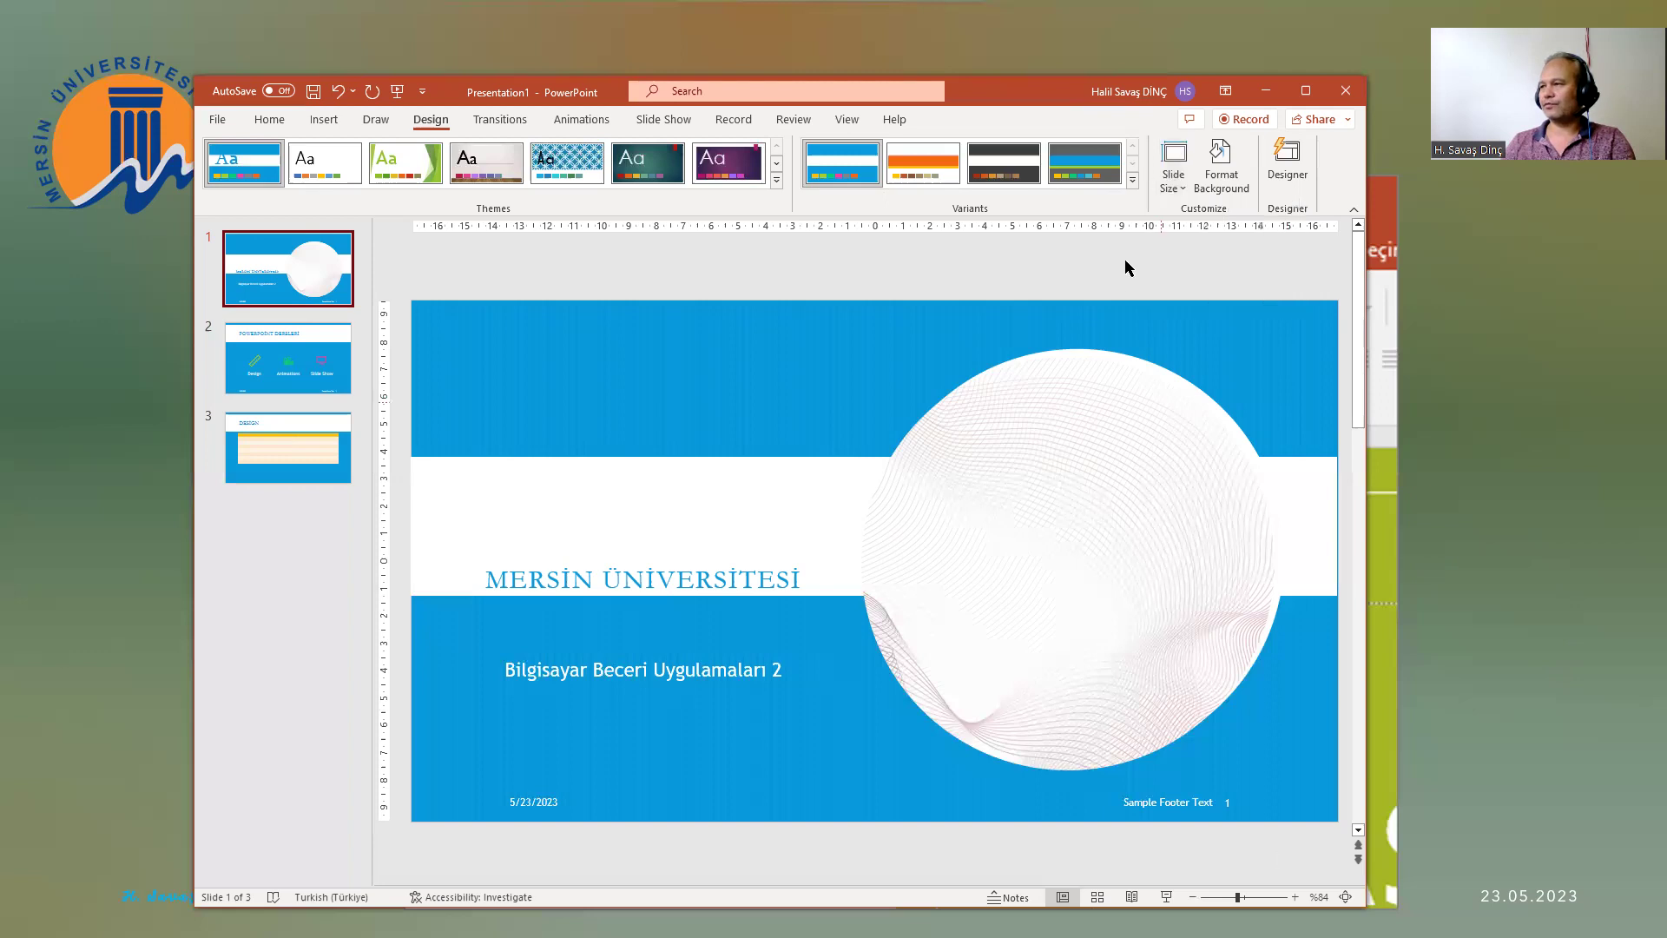
left_click(1173, 169)
left_click(1187, 227)
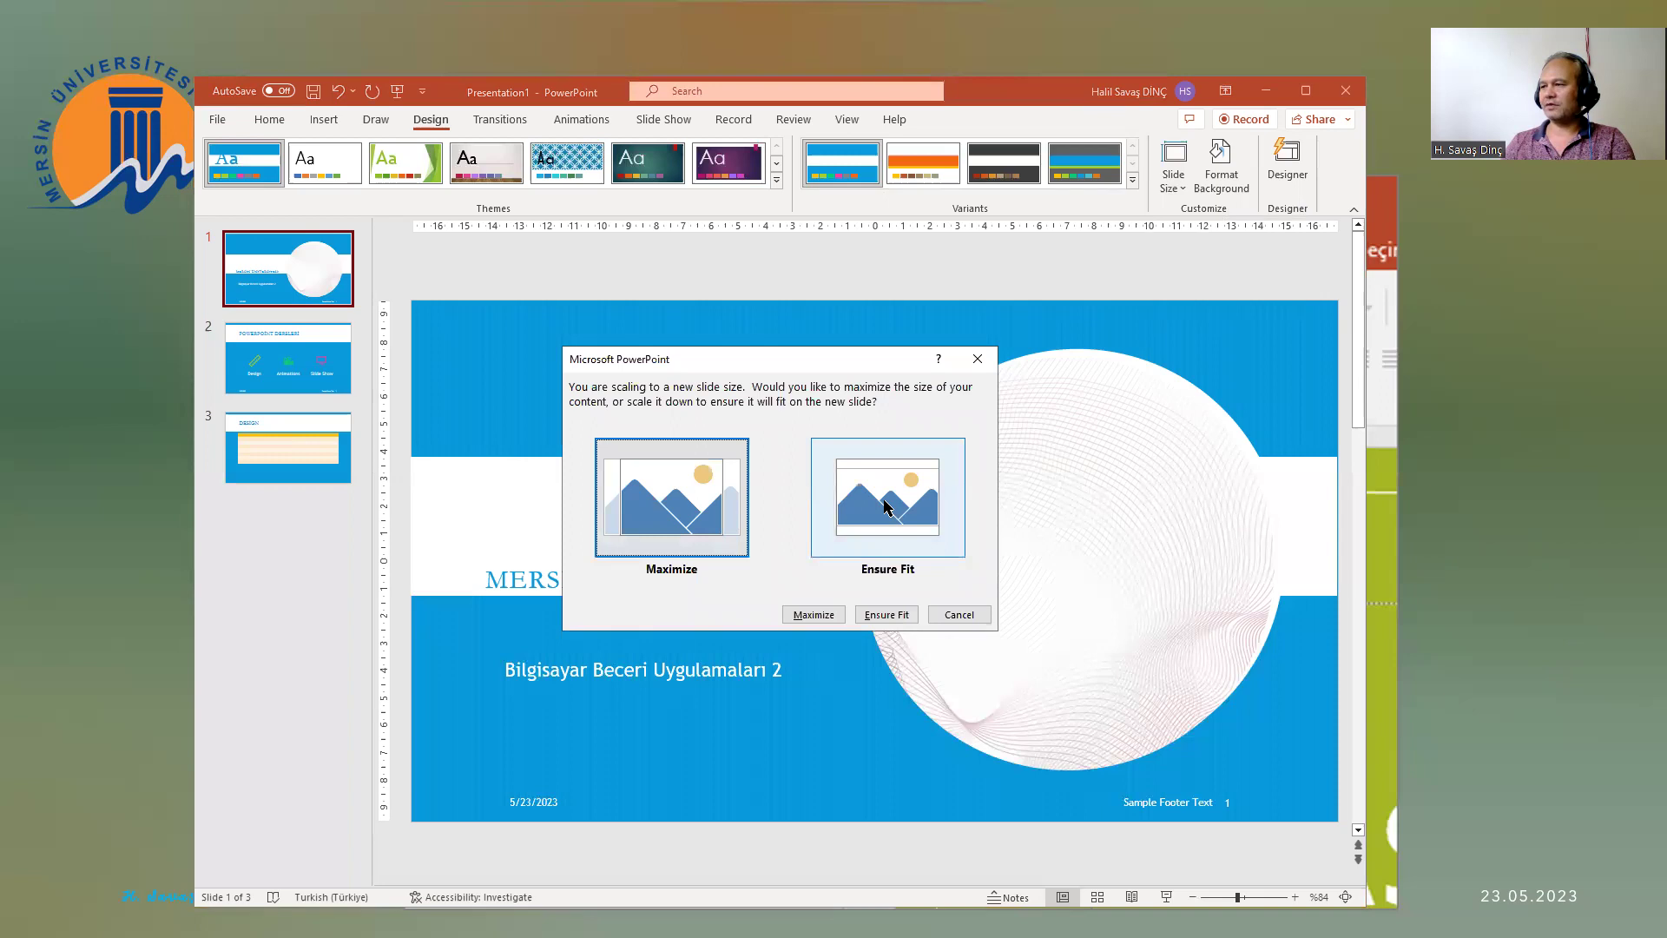
left_click(879, 616)
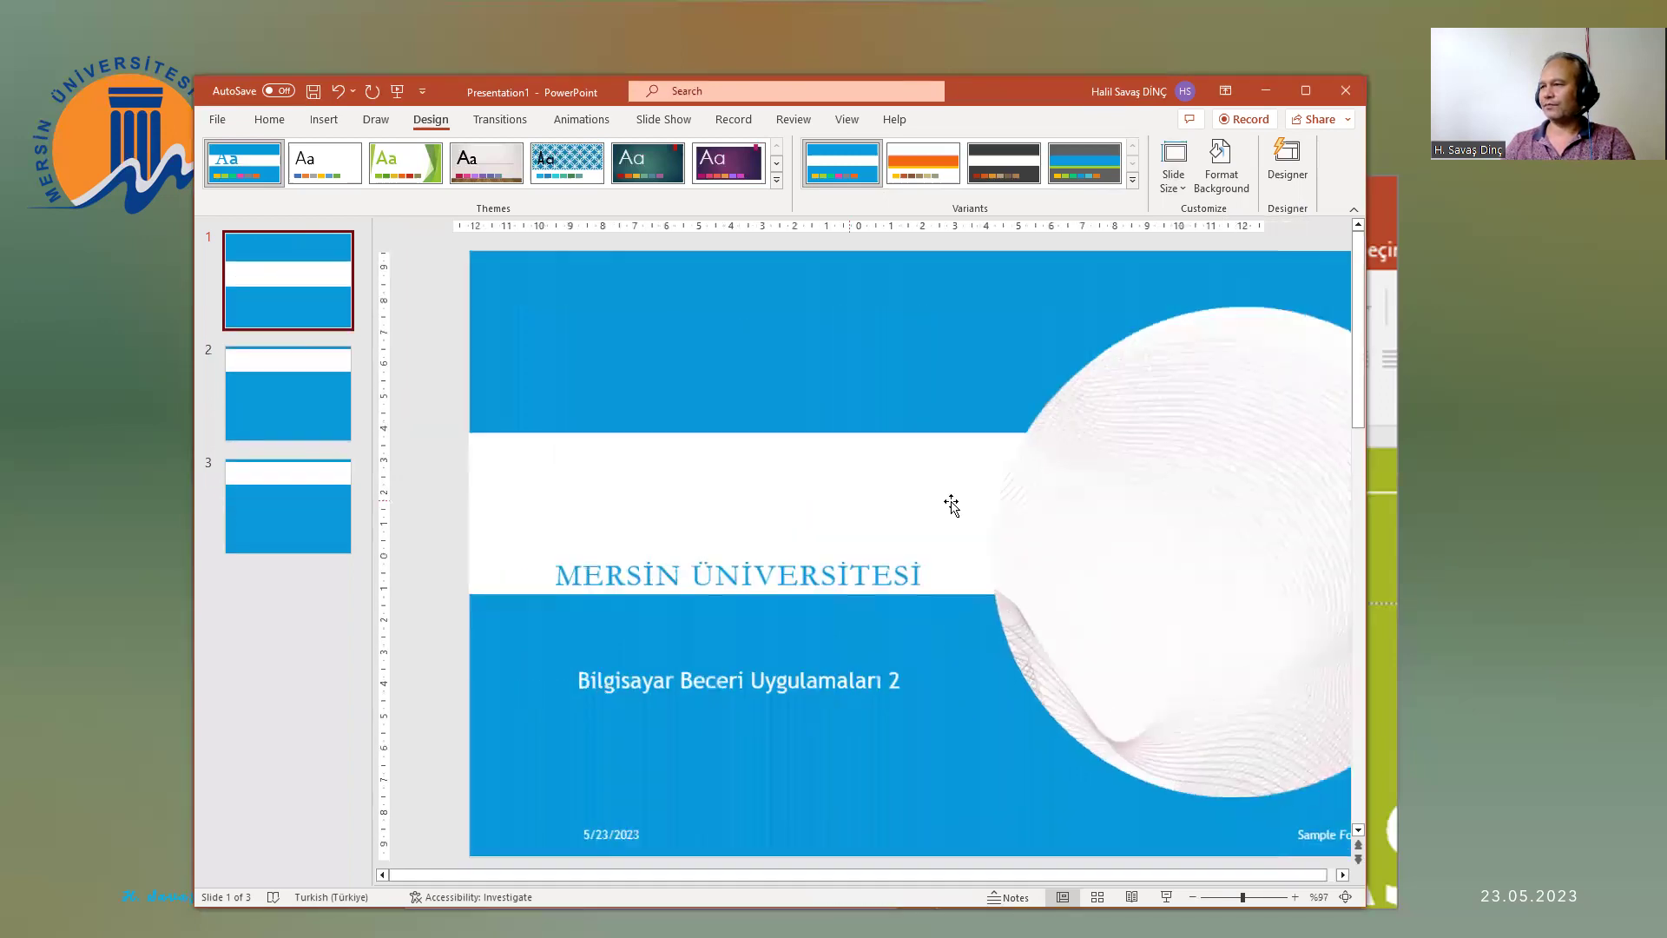
Step: Switch the slides to Widescreen (16:9) and compare slides 3 and 2
left_click(1173, 178)
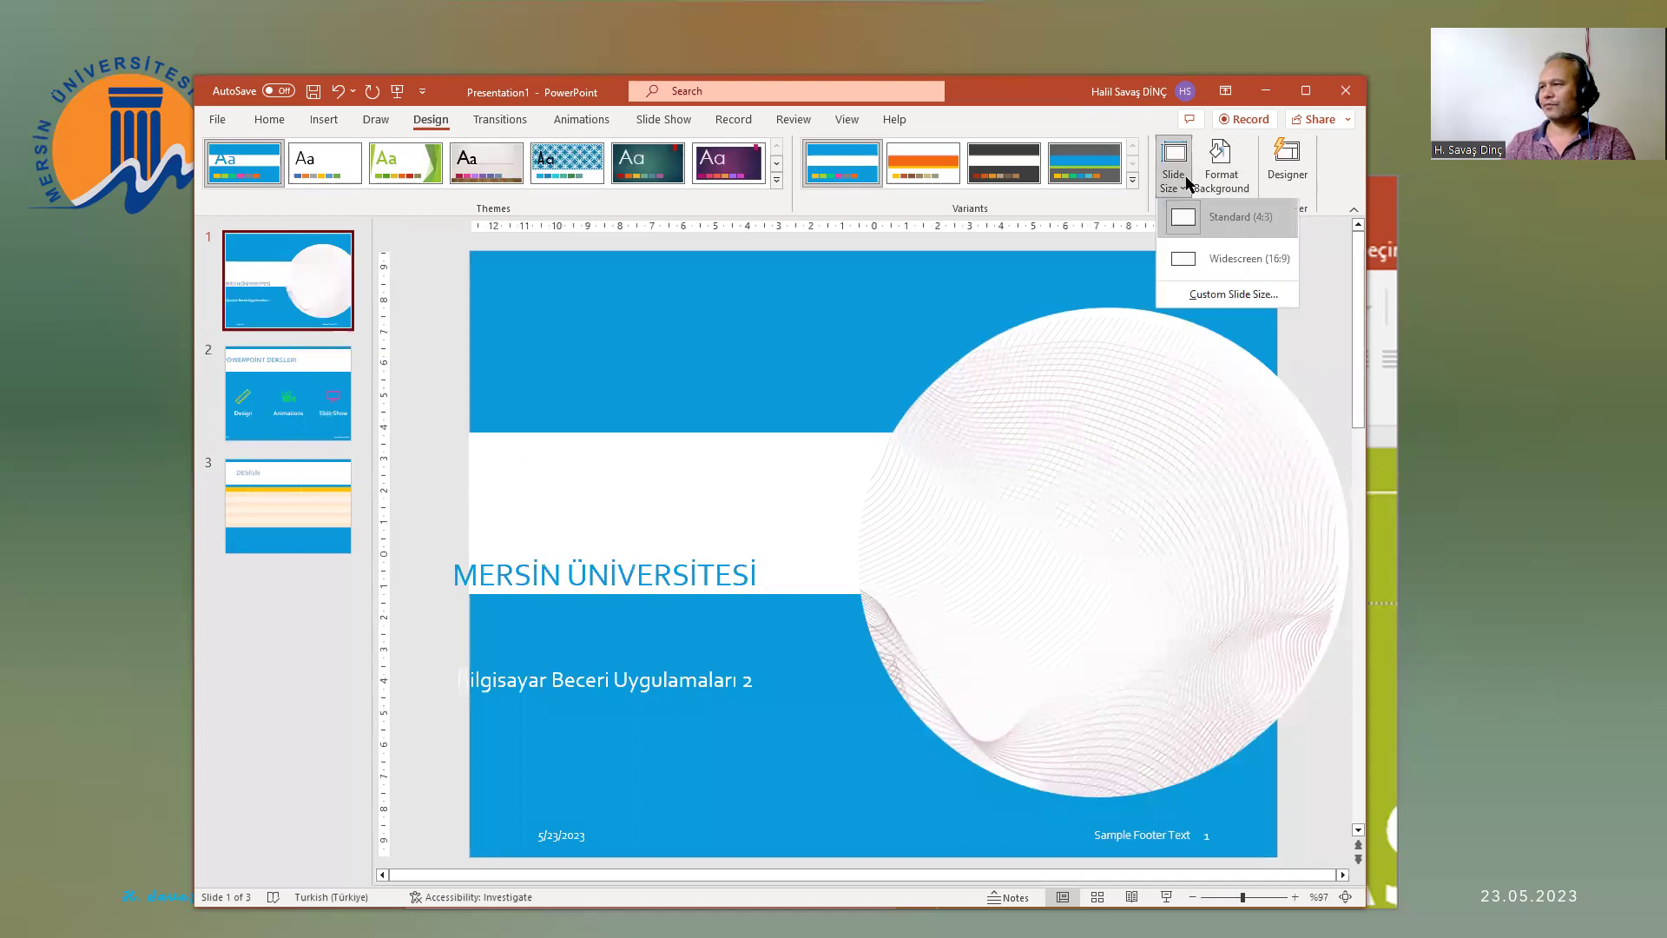
left_click(1248, 261)
left_click(1173, 178)
left_click(1240, 221)
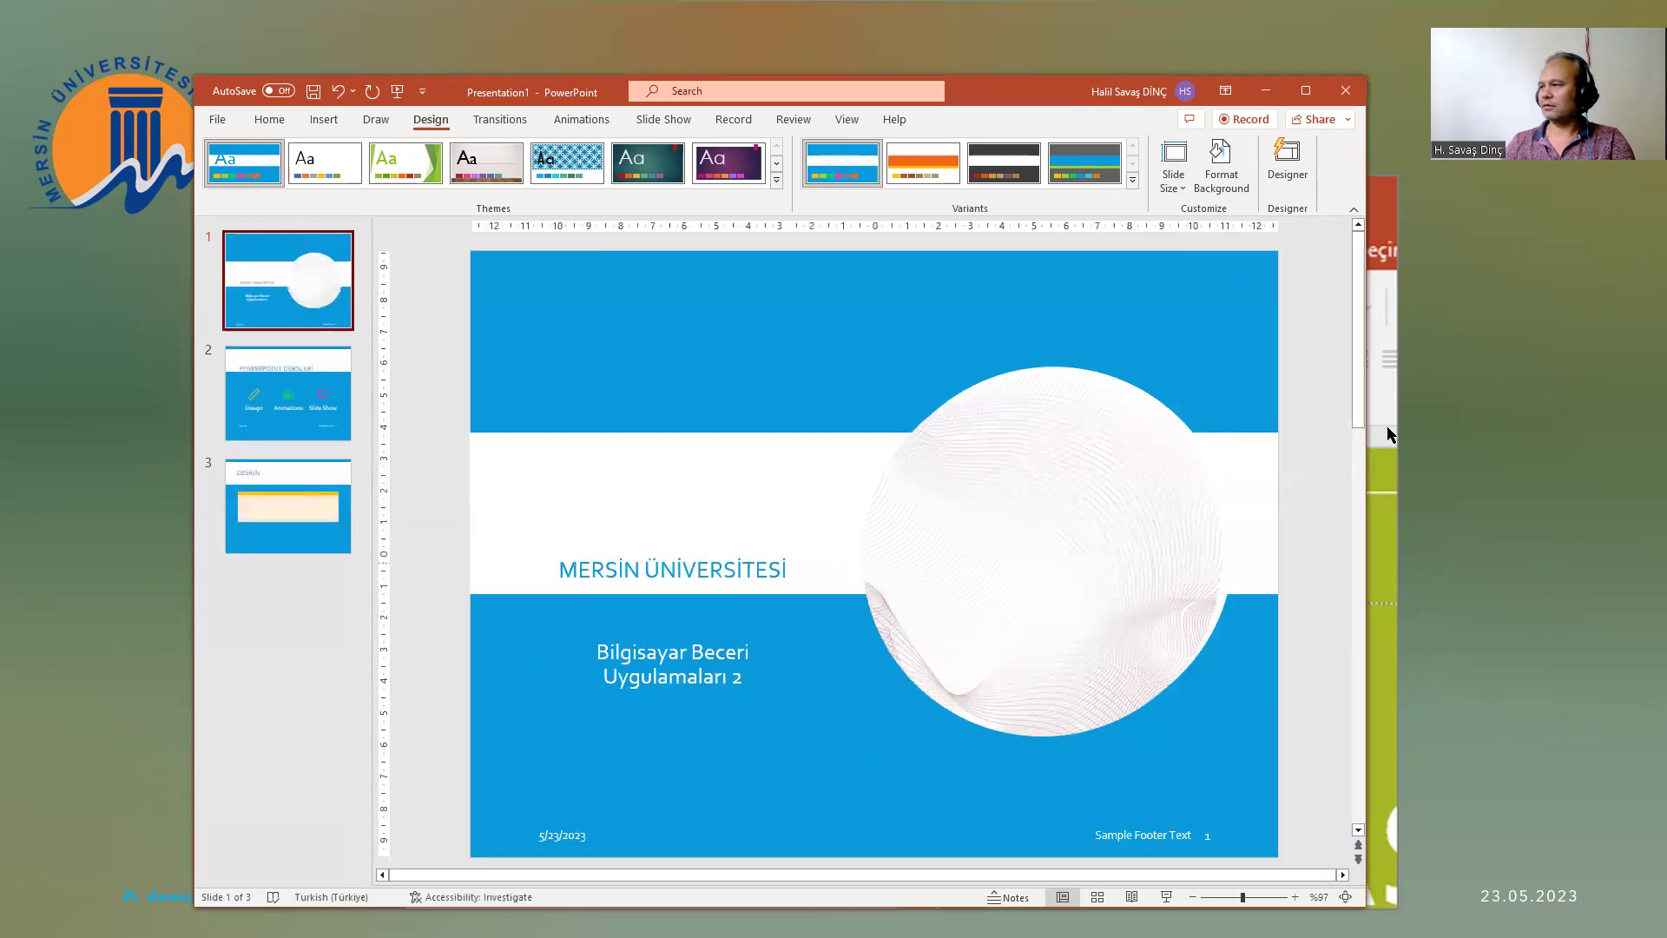
left_click(343, 391)
left_click(300, 514)
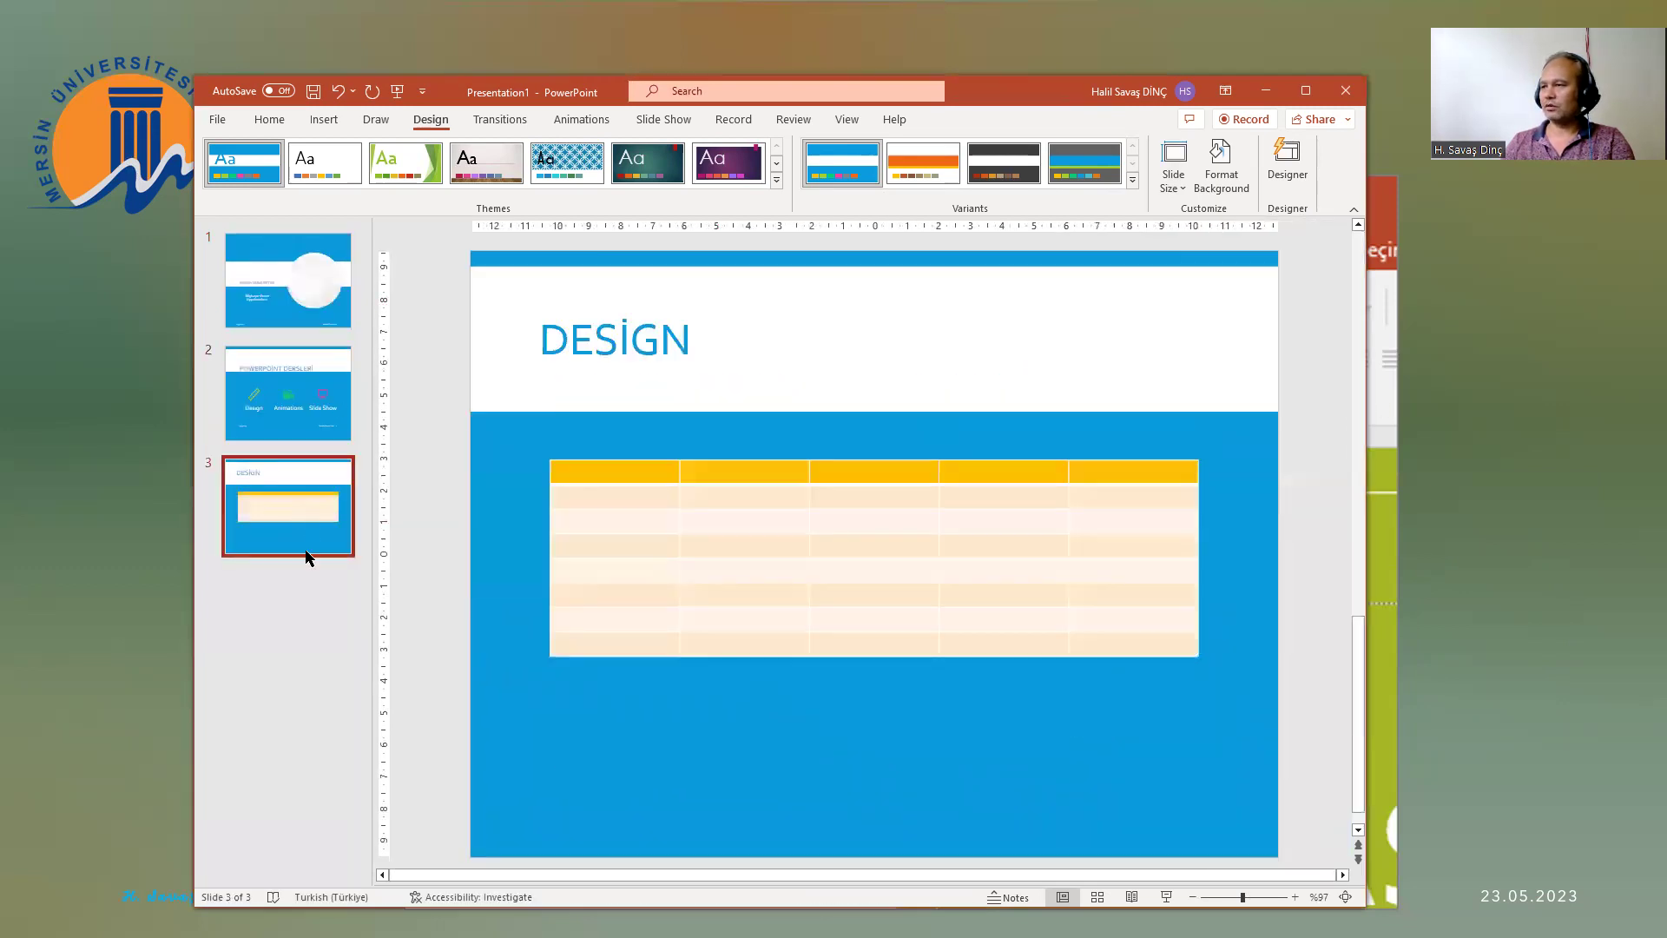
left_click(272, 396)
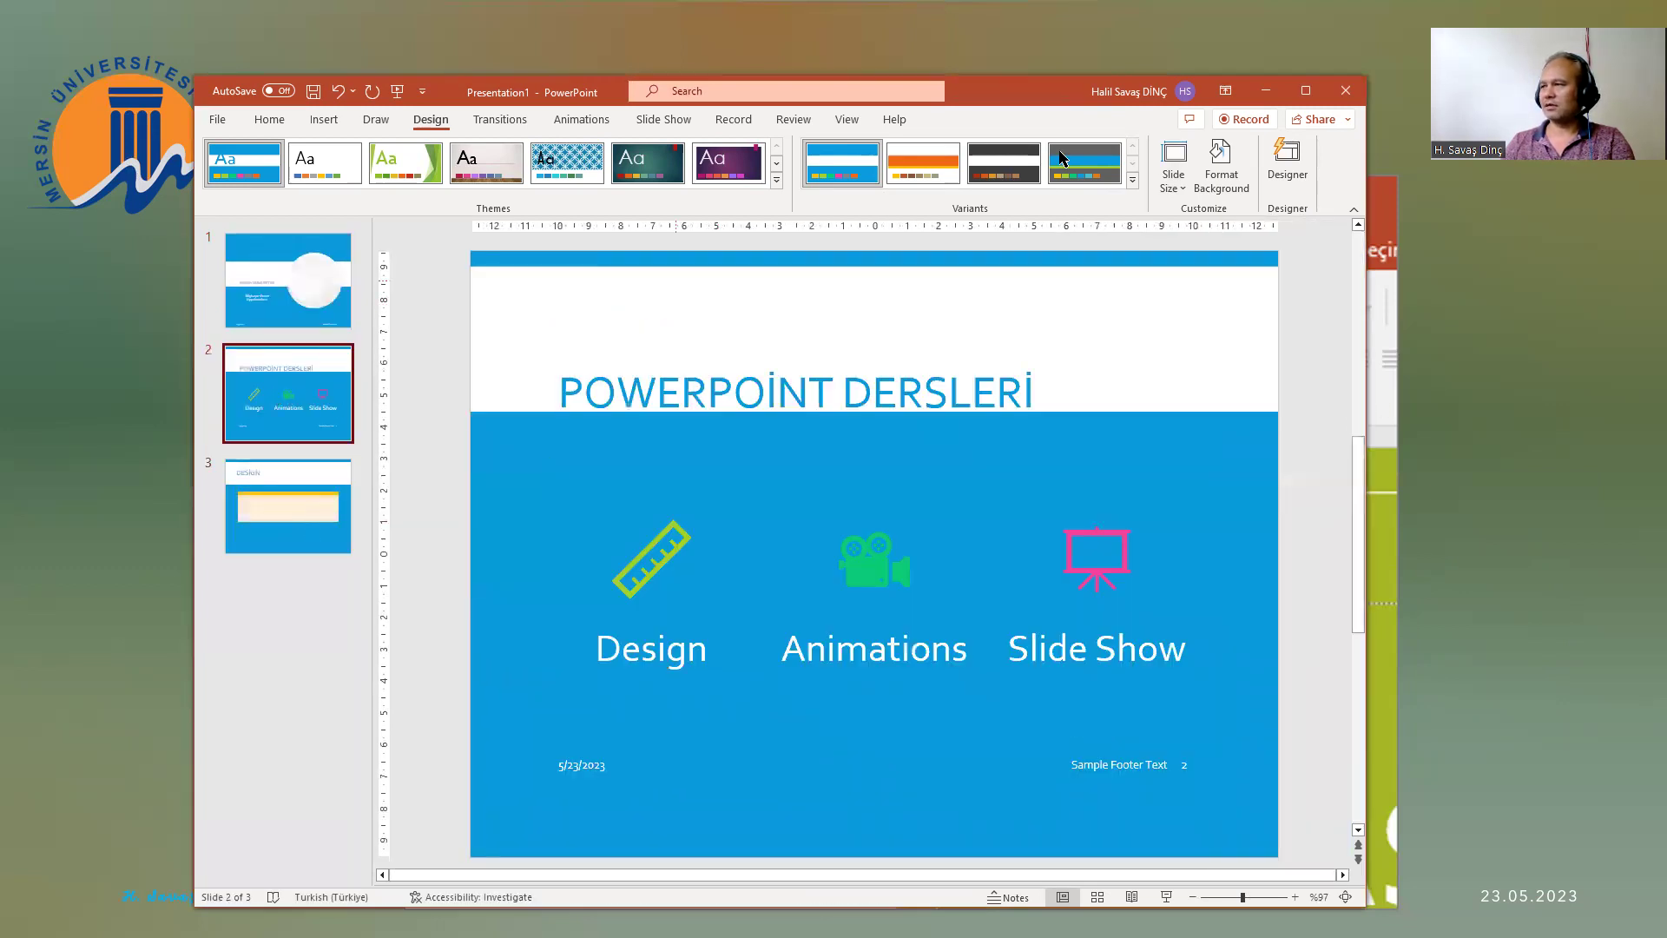
Step: Check slide 3 at widescreen, then resize the slides to Standard (4:3)
left_click(1174, 169)
left_click(1181, 261)
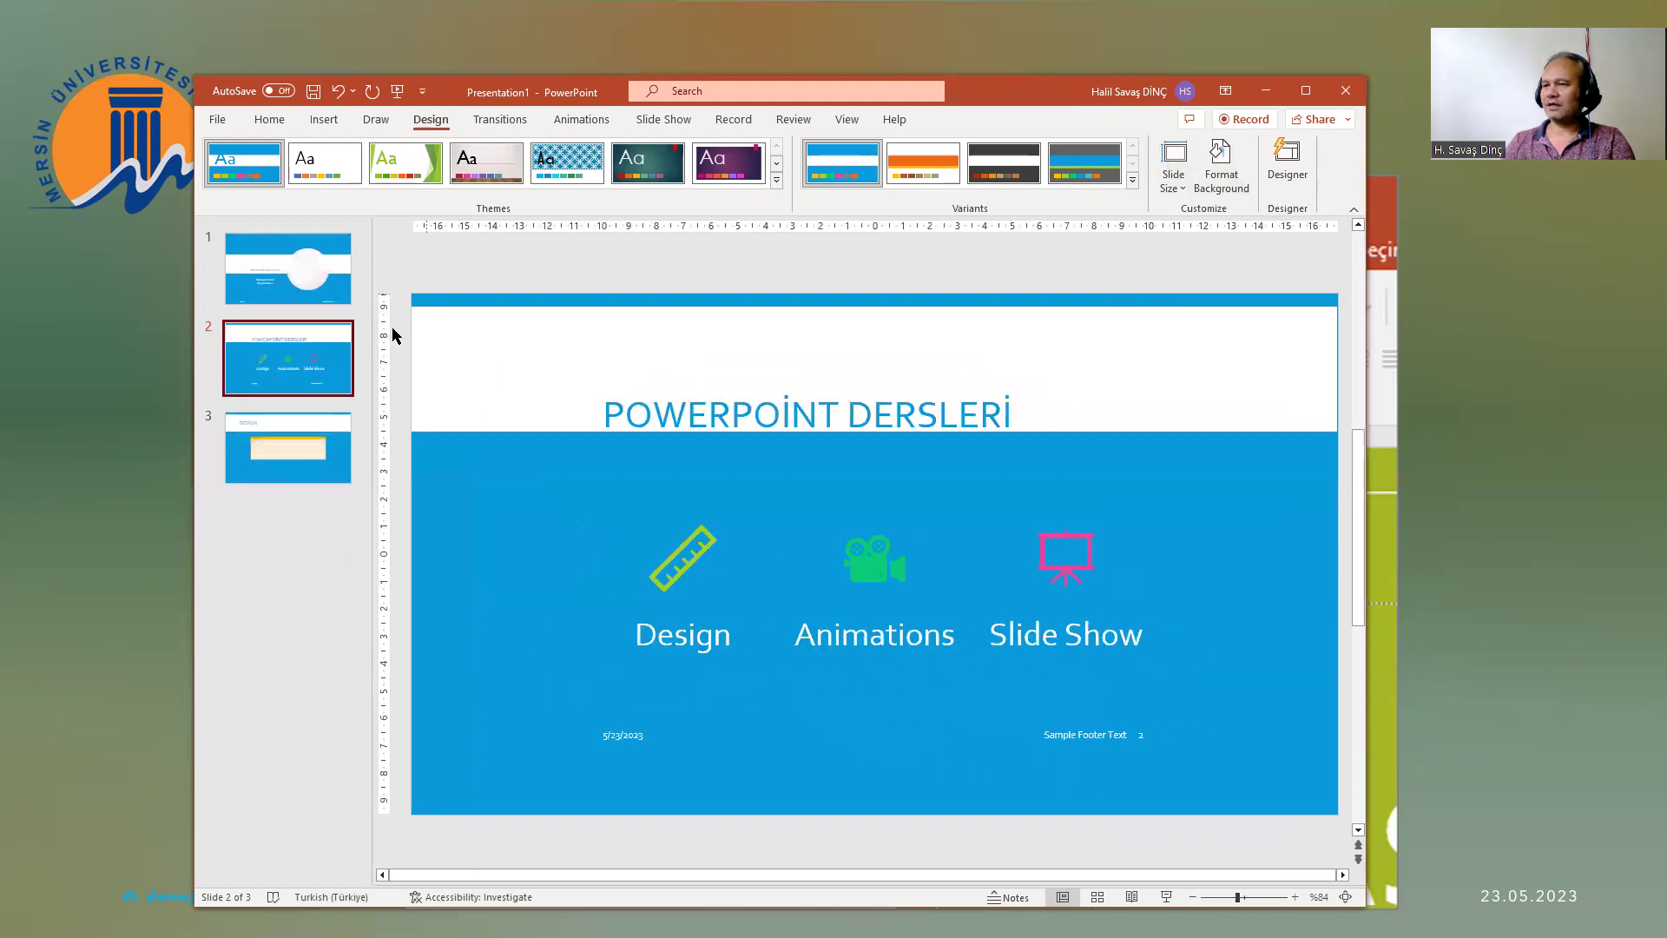
left_click(267, 453)
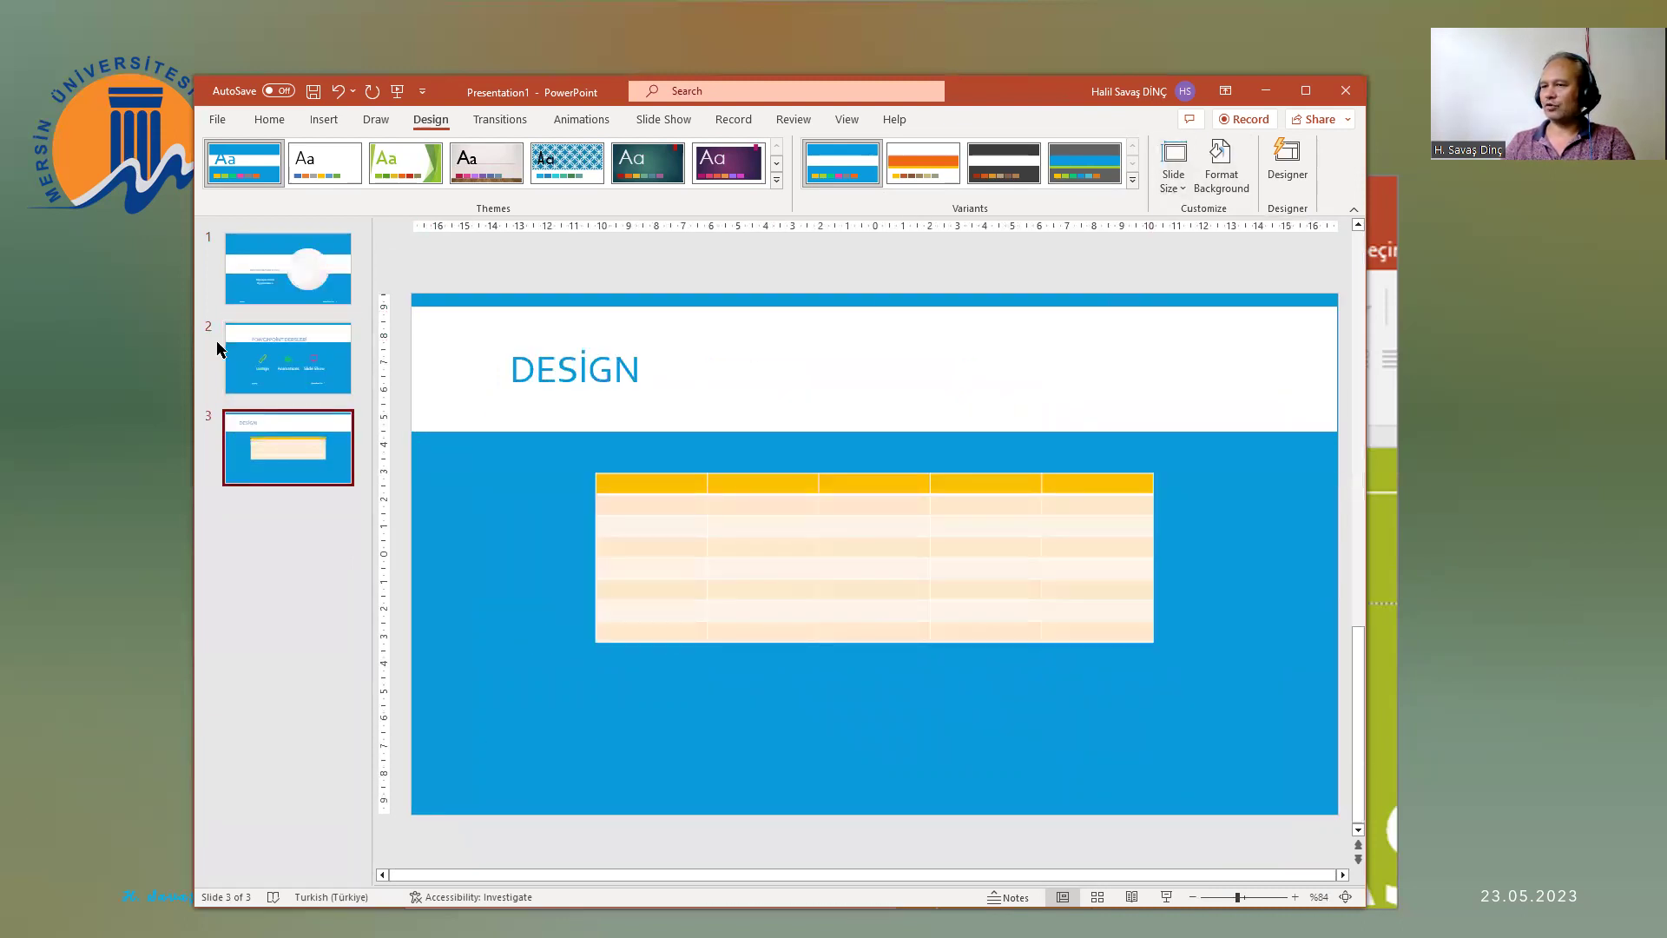
left_click(255, 353)
left_click(1174, 169)
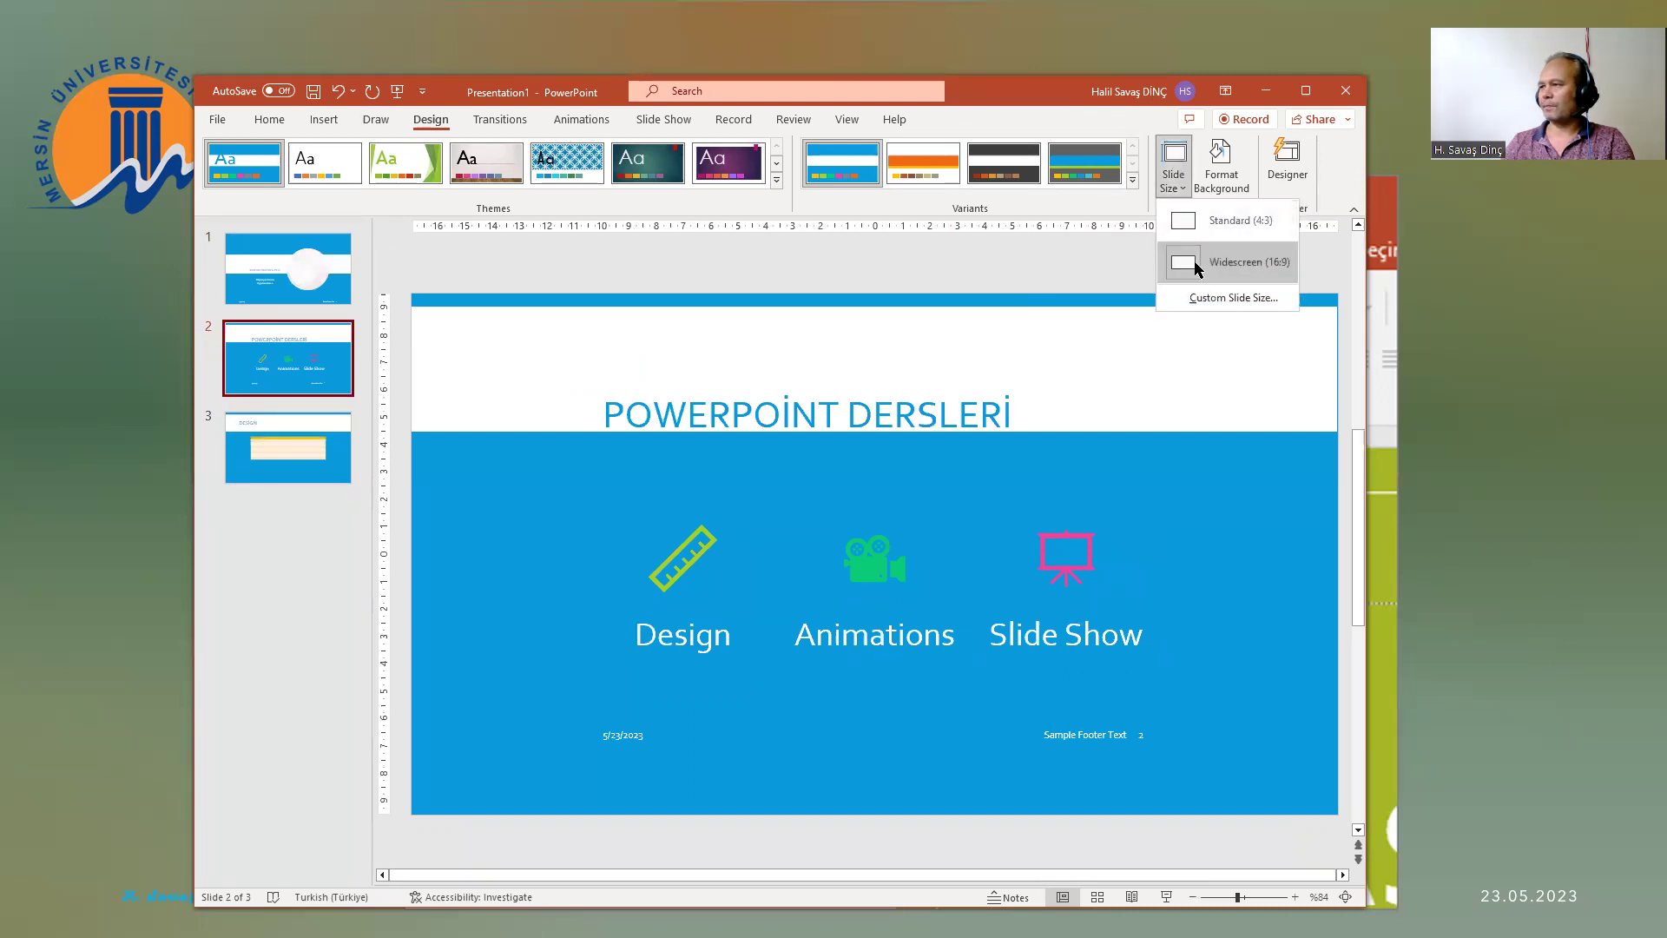
left_click(1200, 233)
left_click(660, 503)
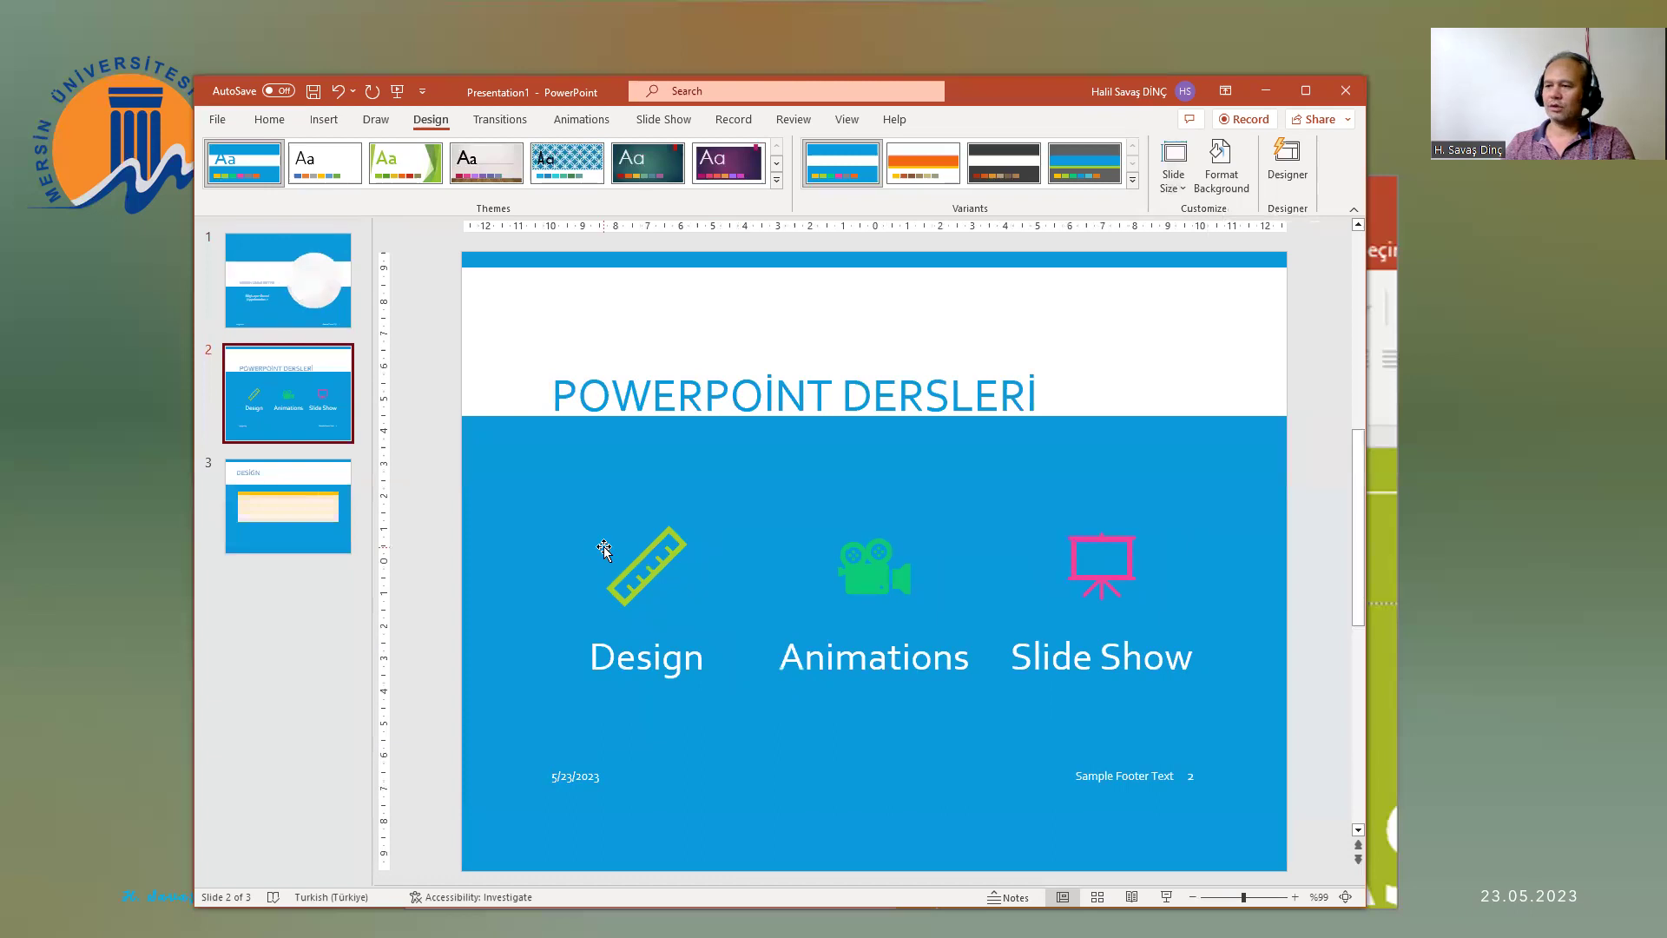
Step: Return to Widescreen, then resize to Standard (4:3) with Ensure Fit
left_click(1172, 182)
left_click(1201, 269)
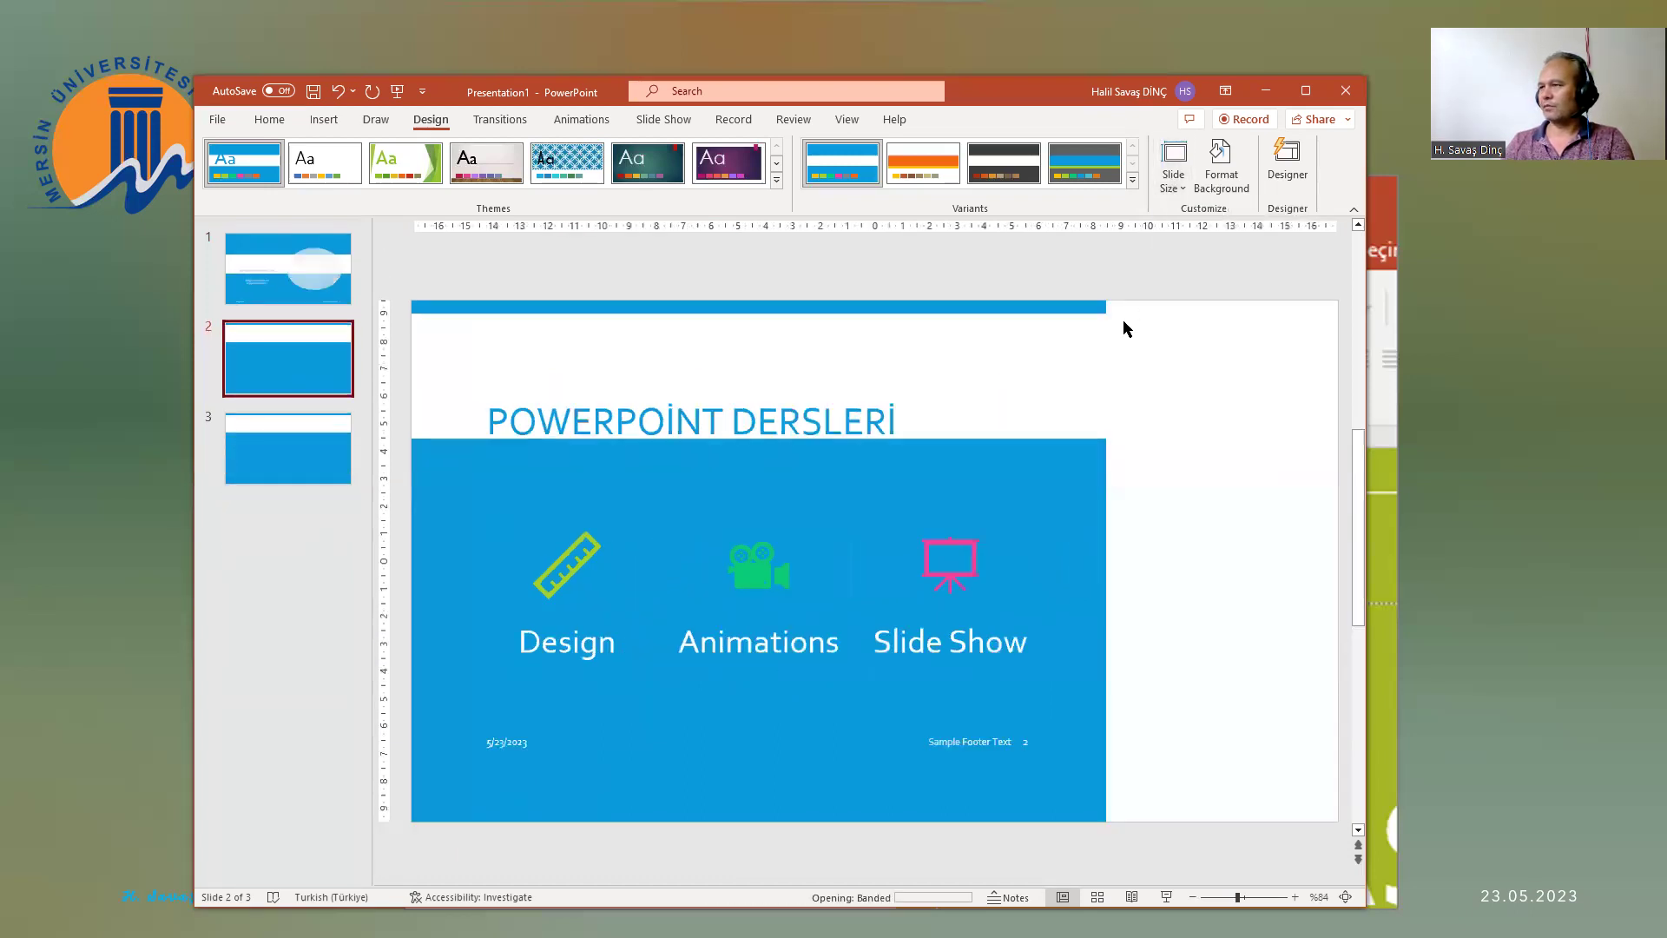
left_click(1173, 169)
left_click(1187, 224)
left_click(881, 516)
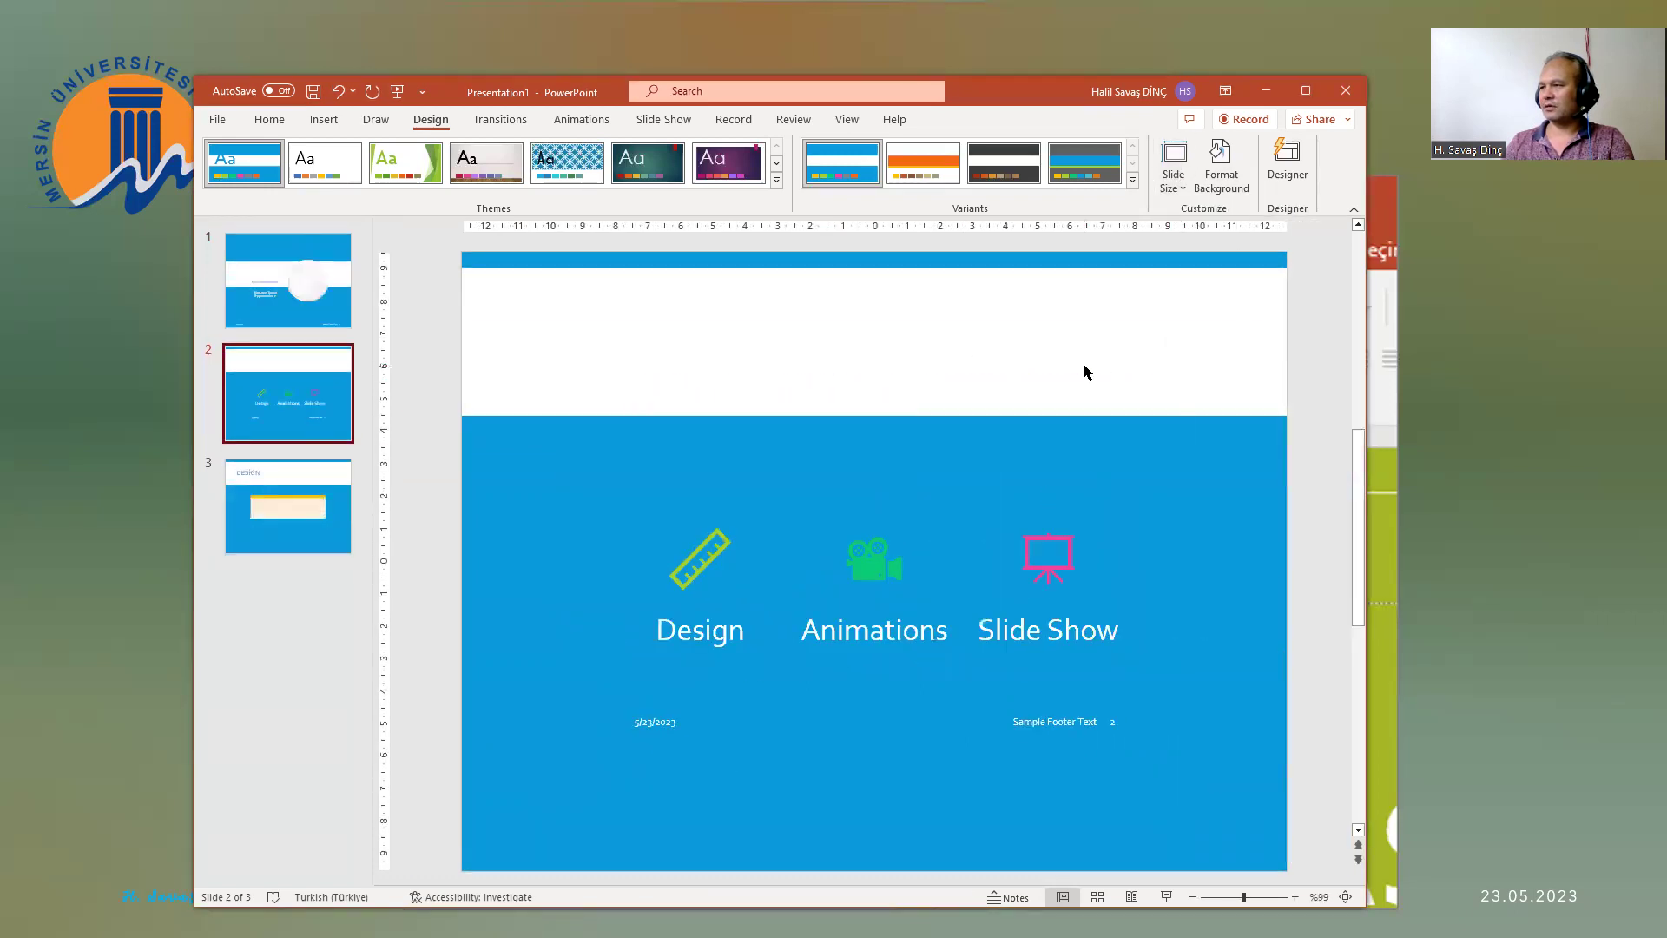
left_click(852, 352)
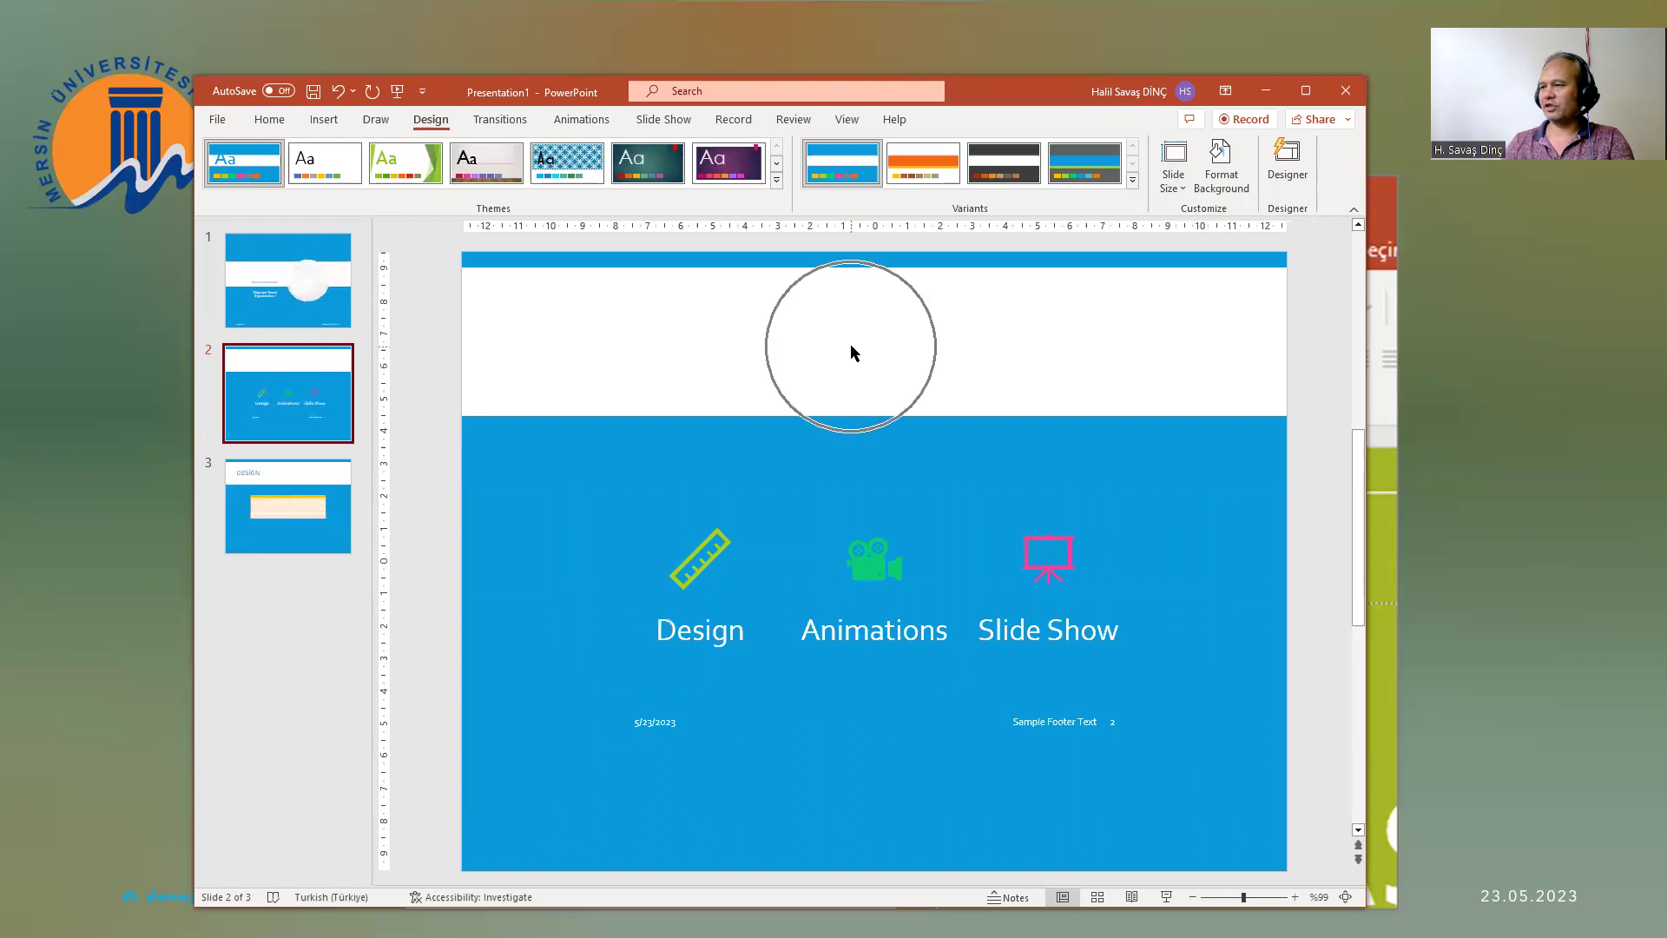
Step: Try Standard (4:3) with Maximize, then settle on Widescreen (16:9)
left_click(1173, 169)
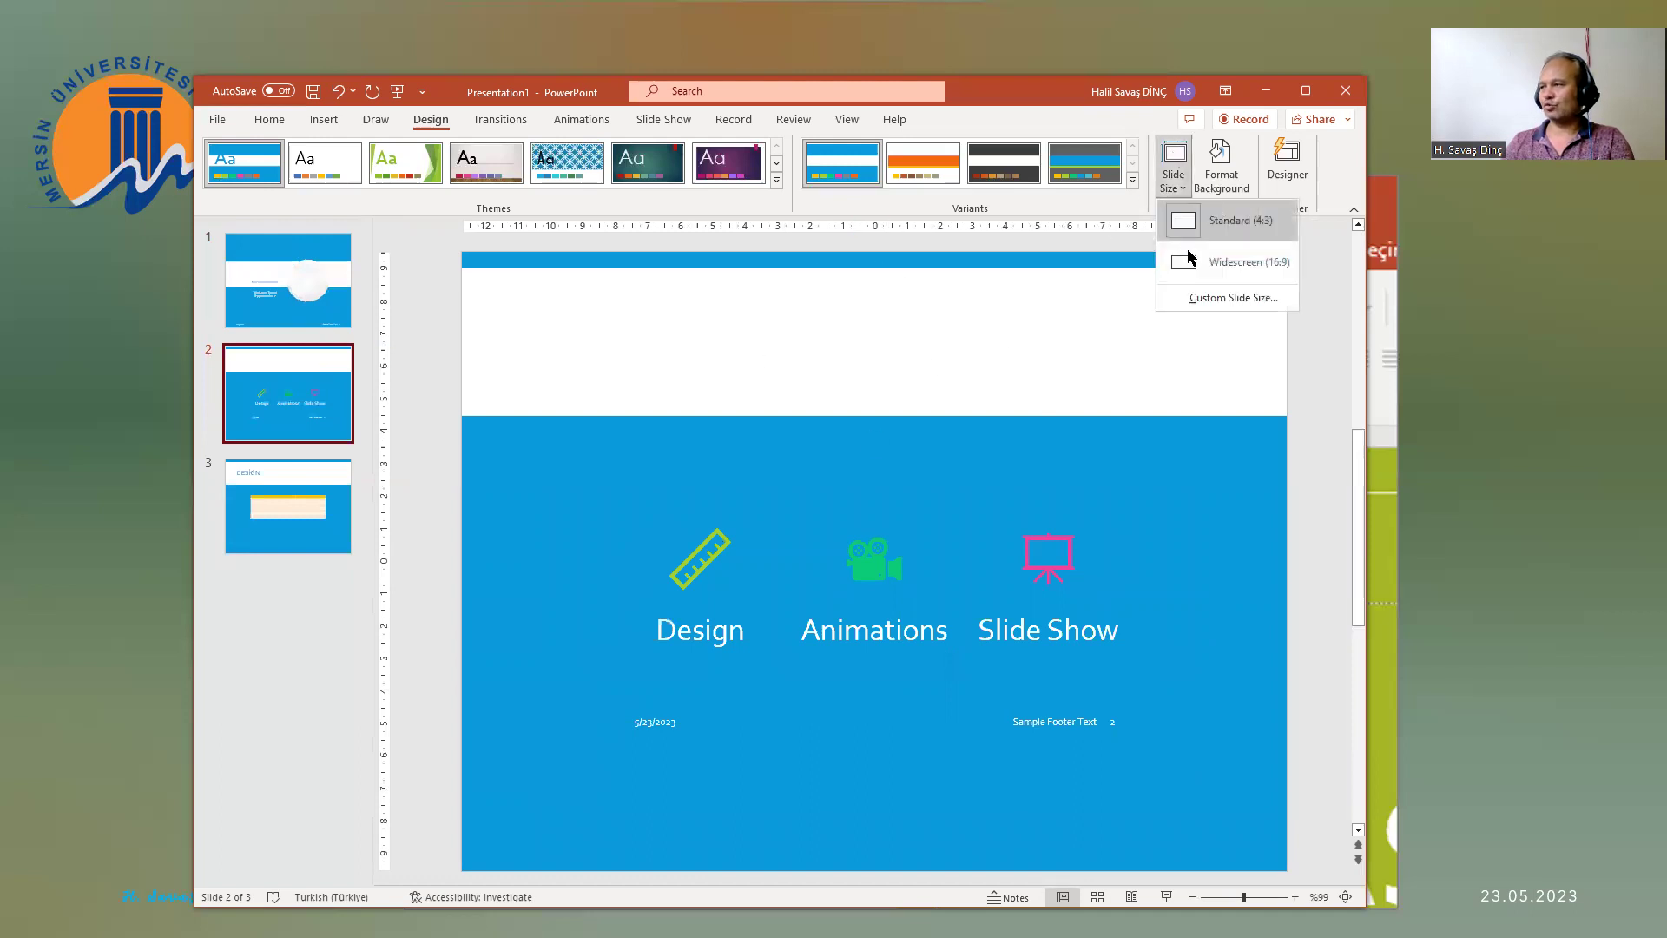
left_click(1194, 262)
left_click(1173, 170)
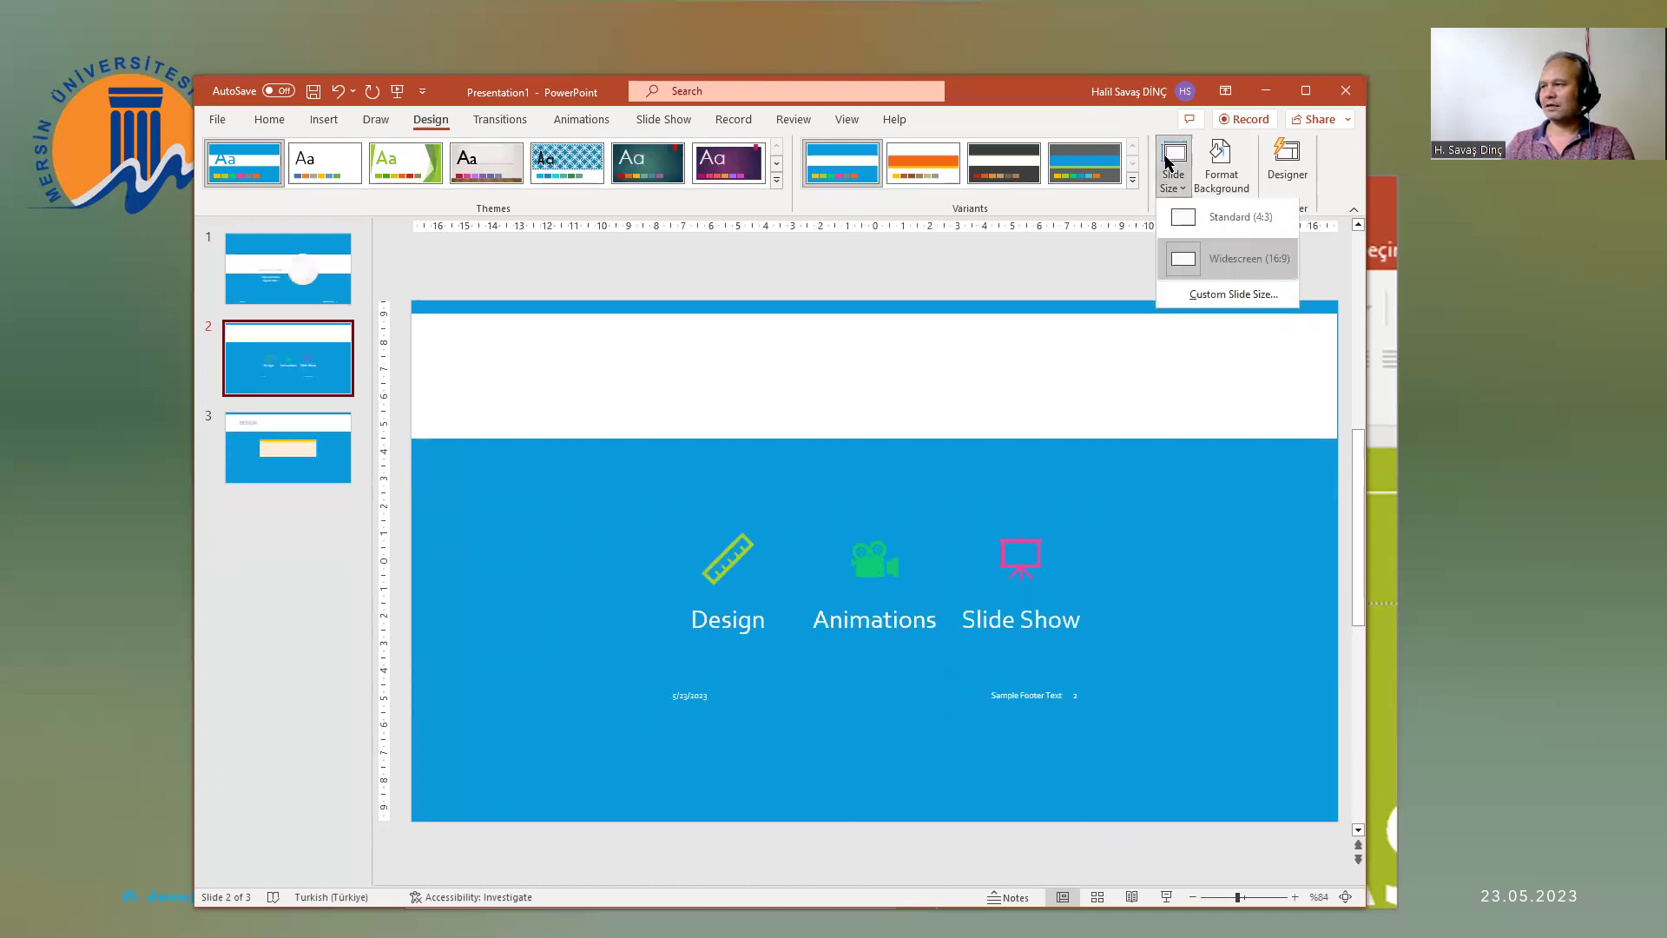
left_click(1233, 221)
left_click(673, 499)
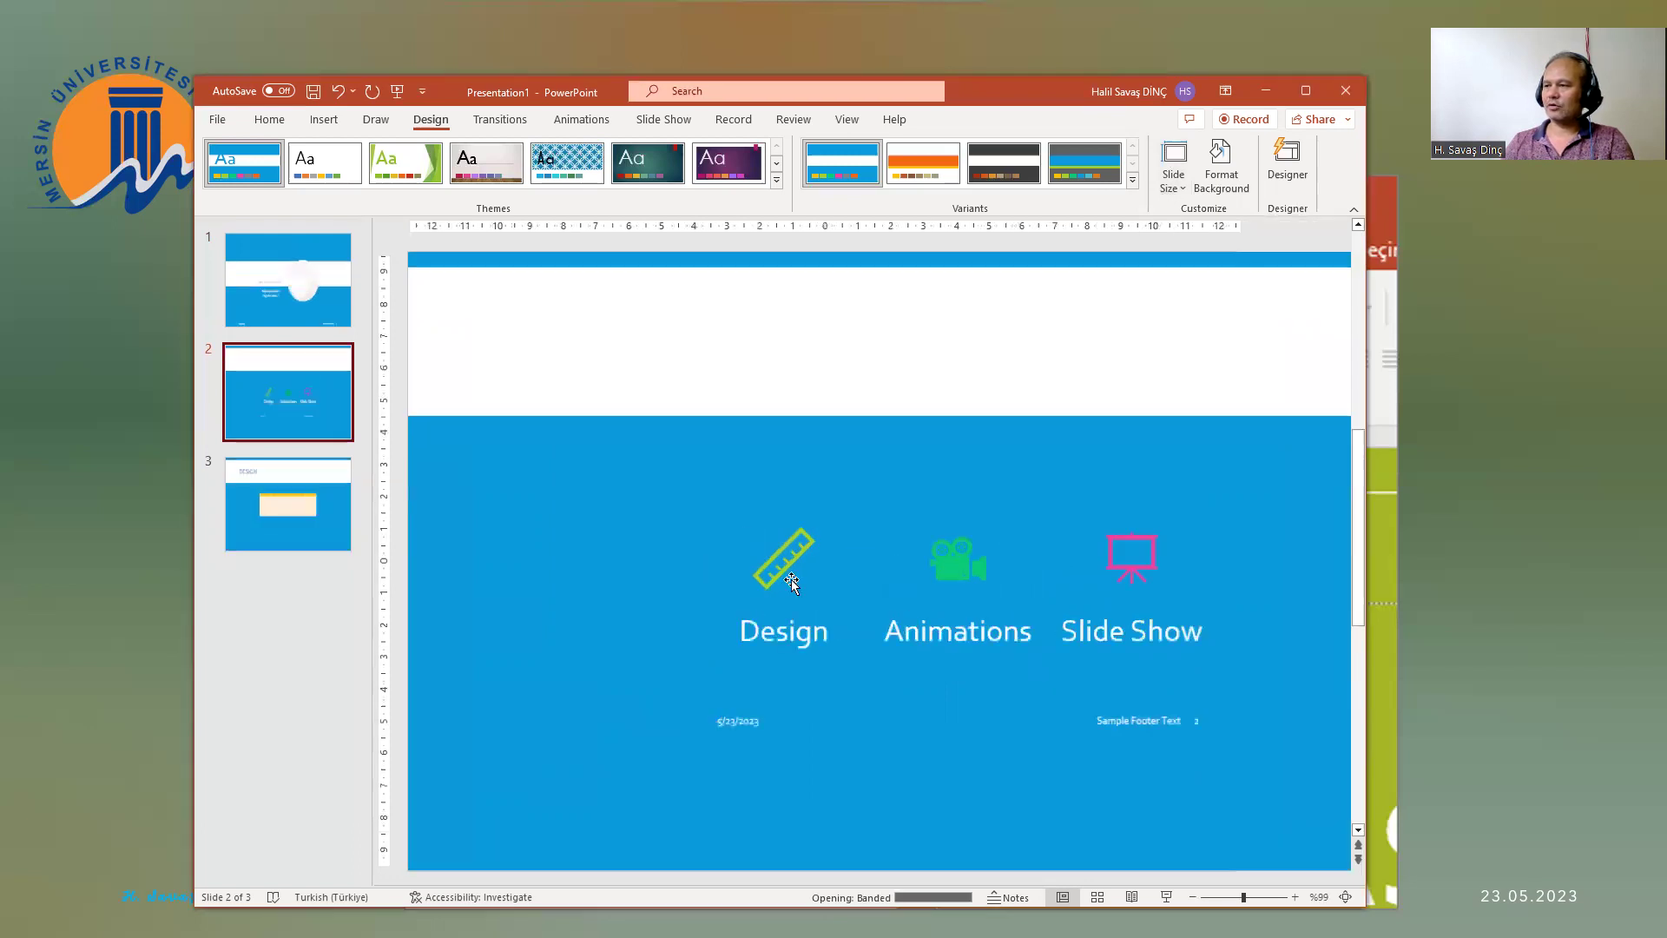
left_click(1185, 173)
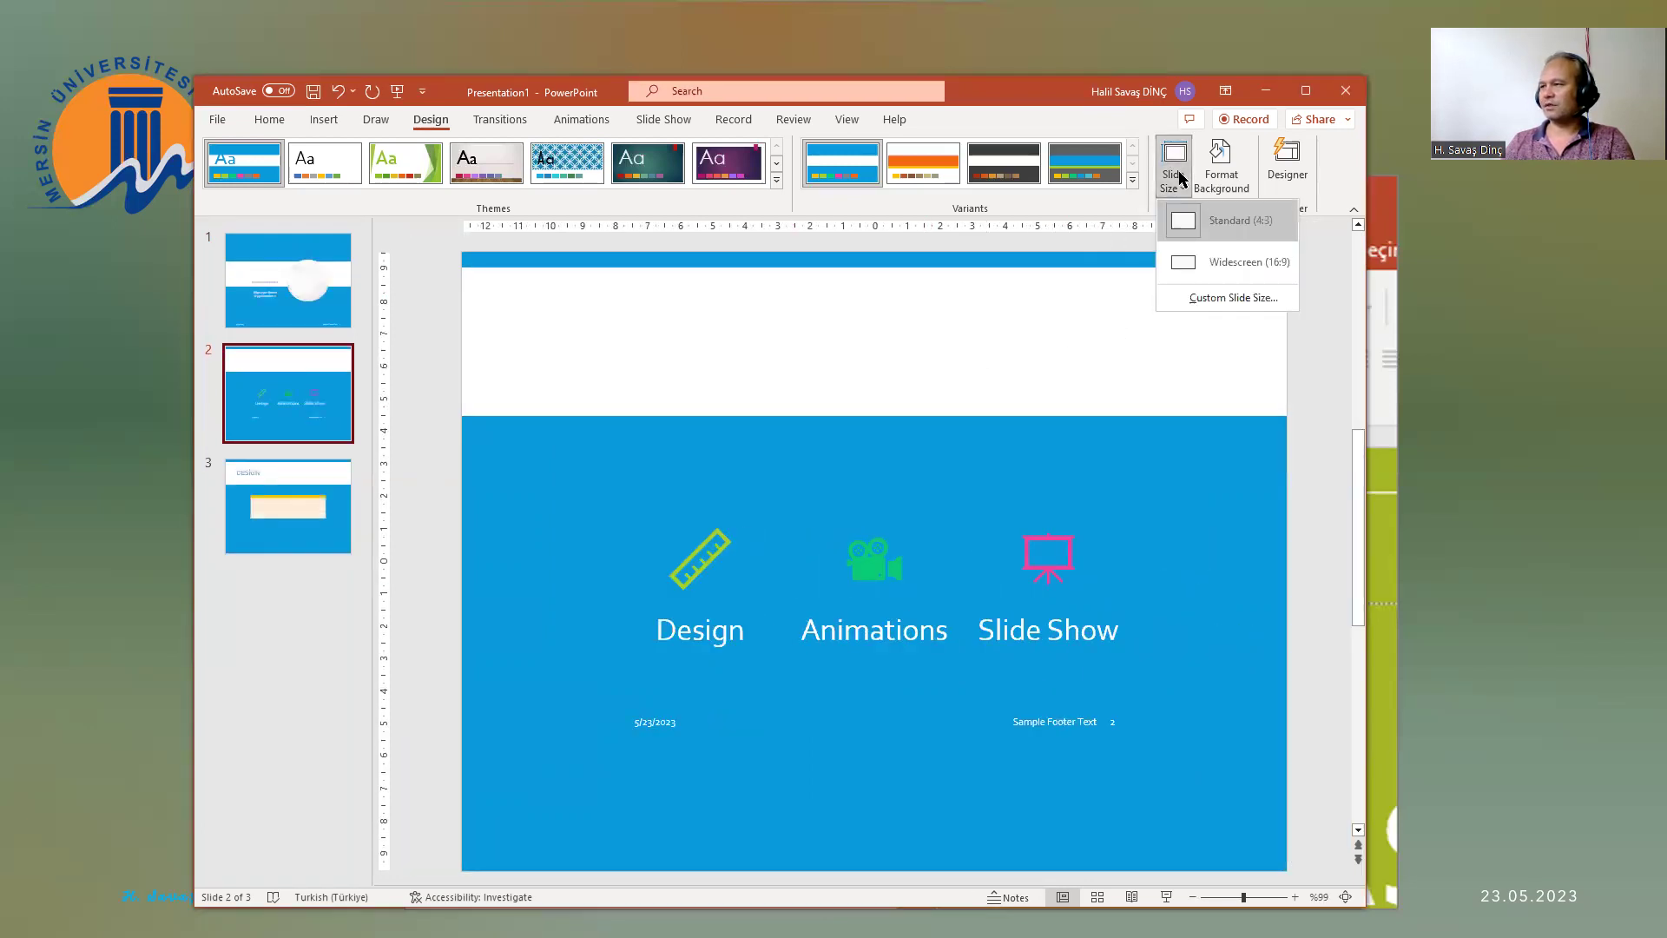
left_click(1193, 261)
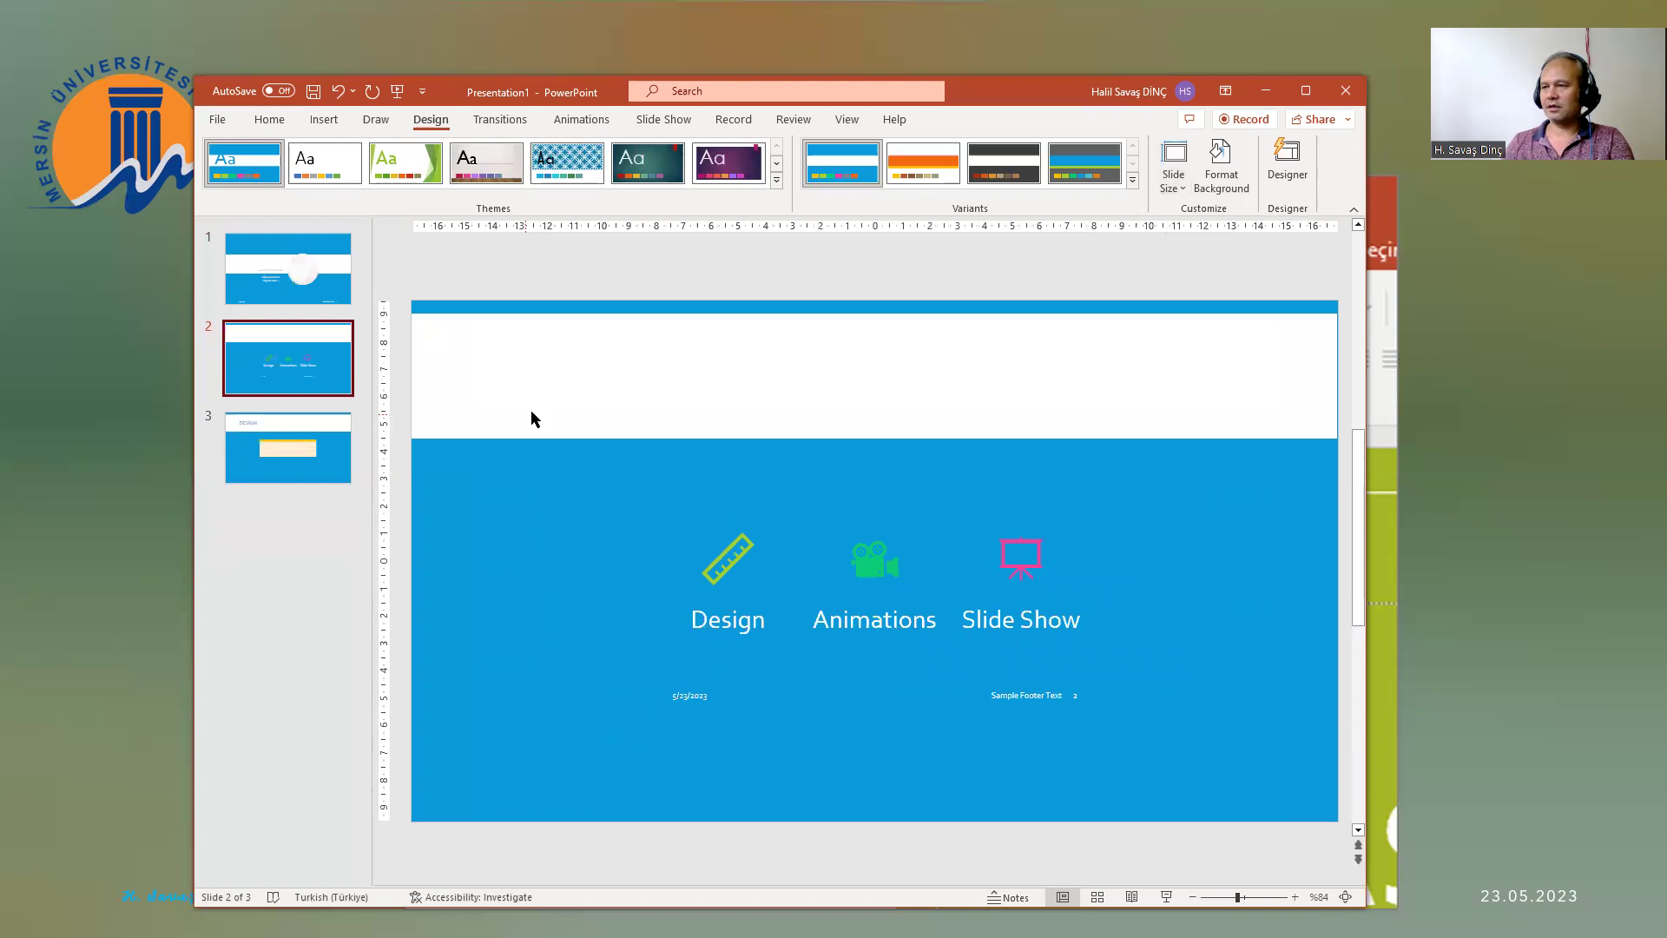
key("ctrl+z")
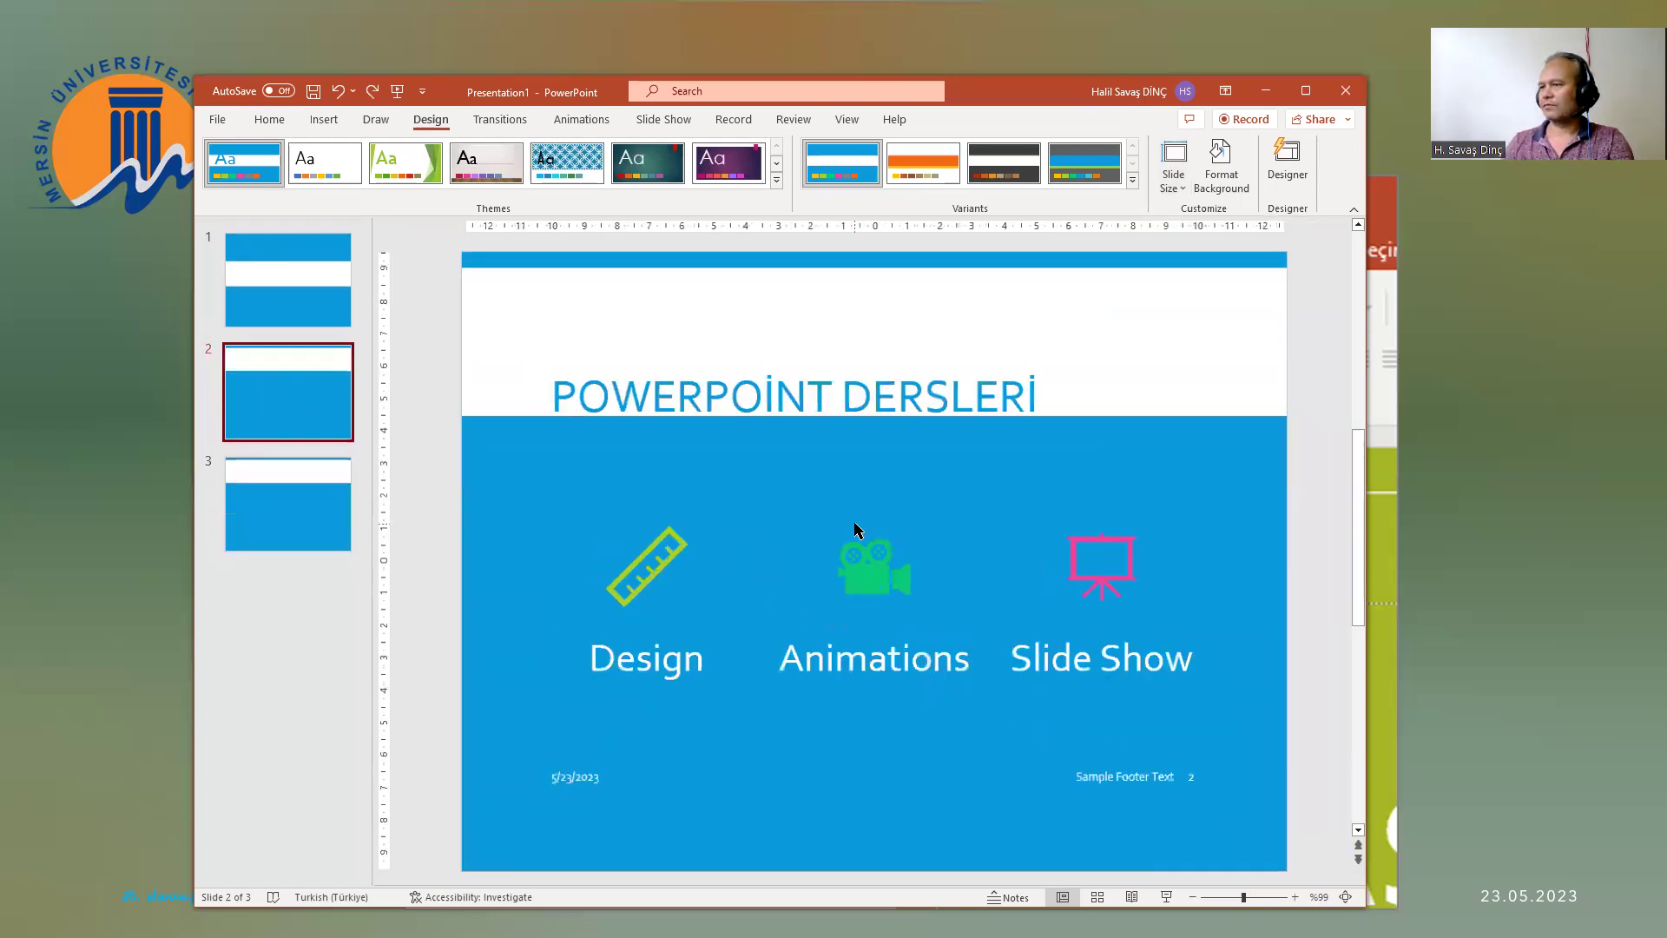
key("ctrl+y")
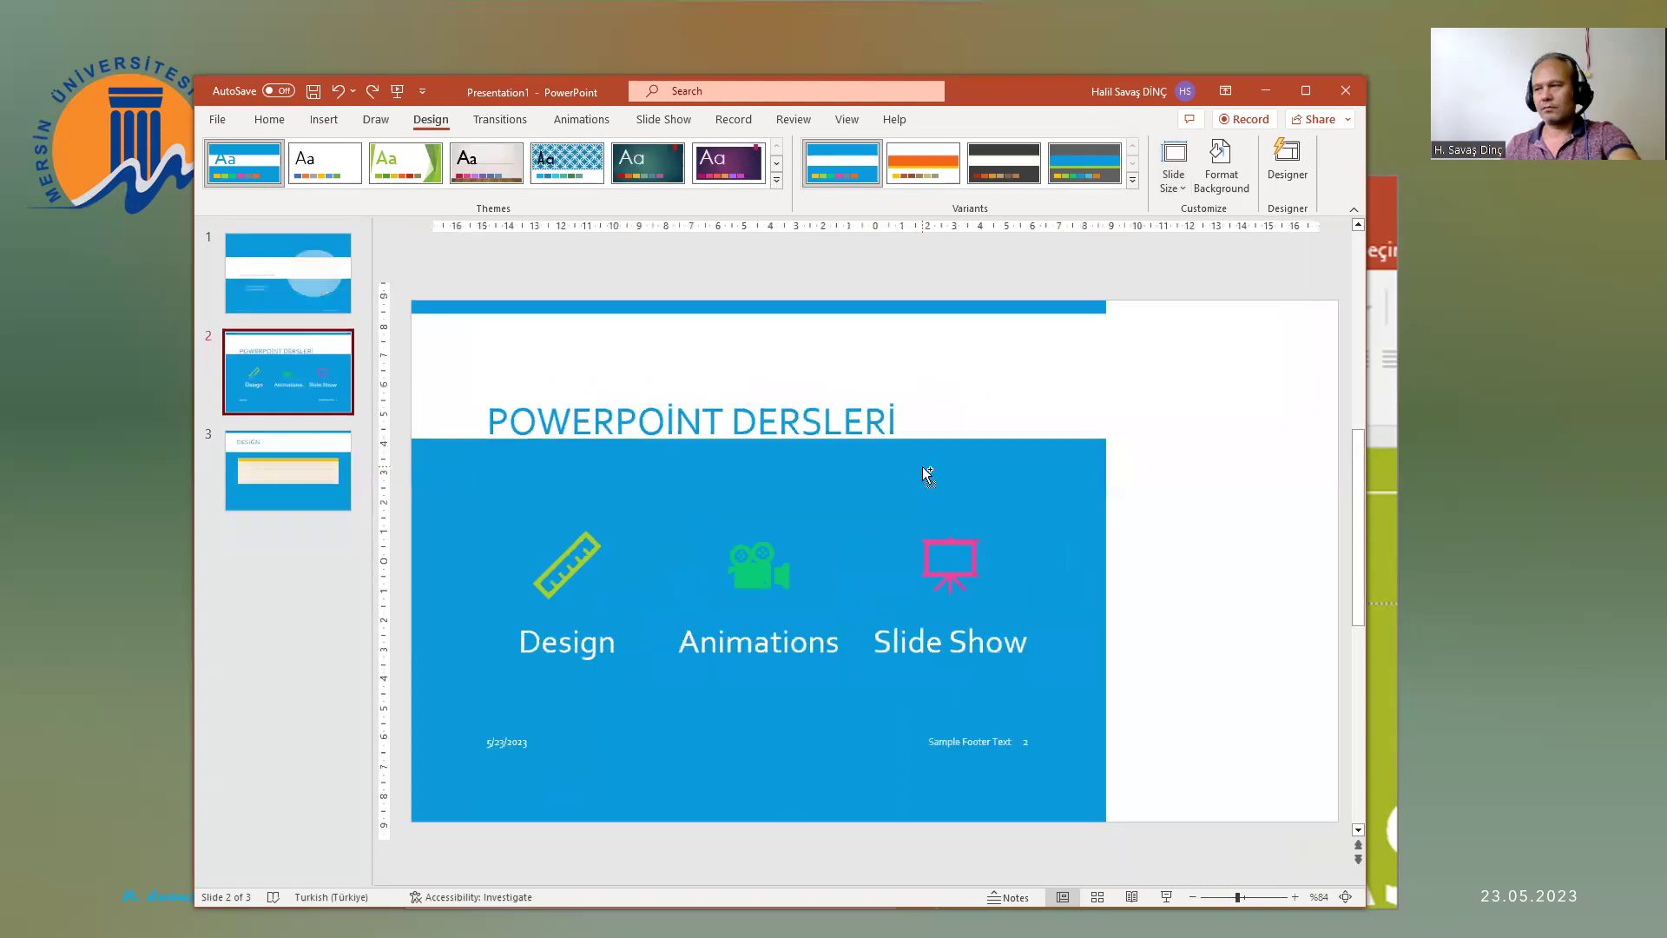
Step: In Format Background, try texture and pattern fills before choosing Gradient fill
left_click(1222, 182)
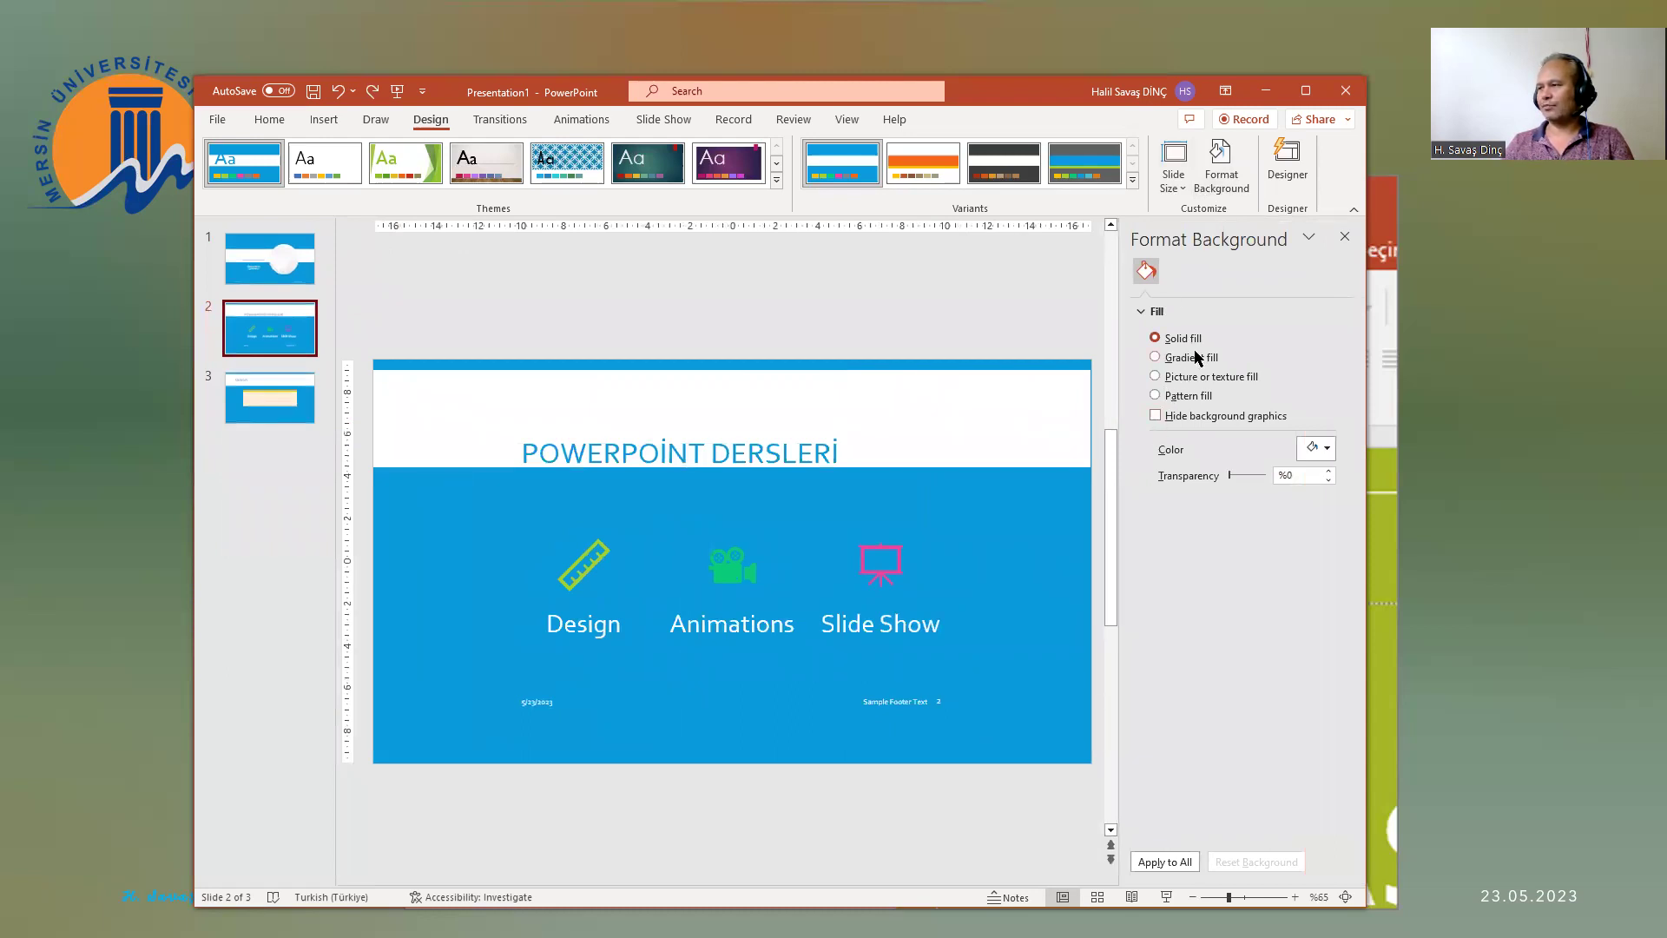
left_click(1191, 359)
left_click(1196, 376)
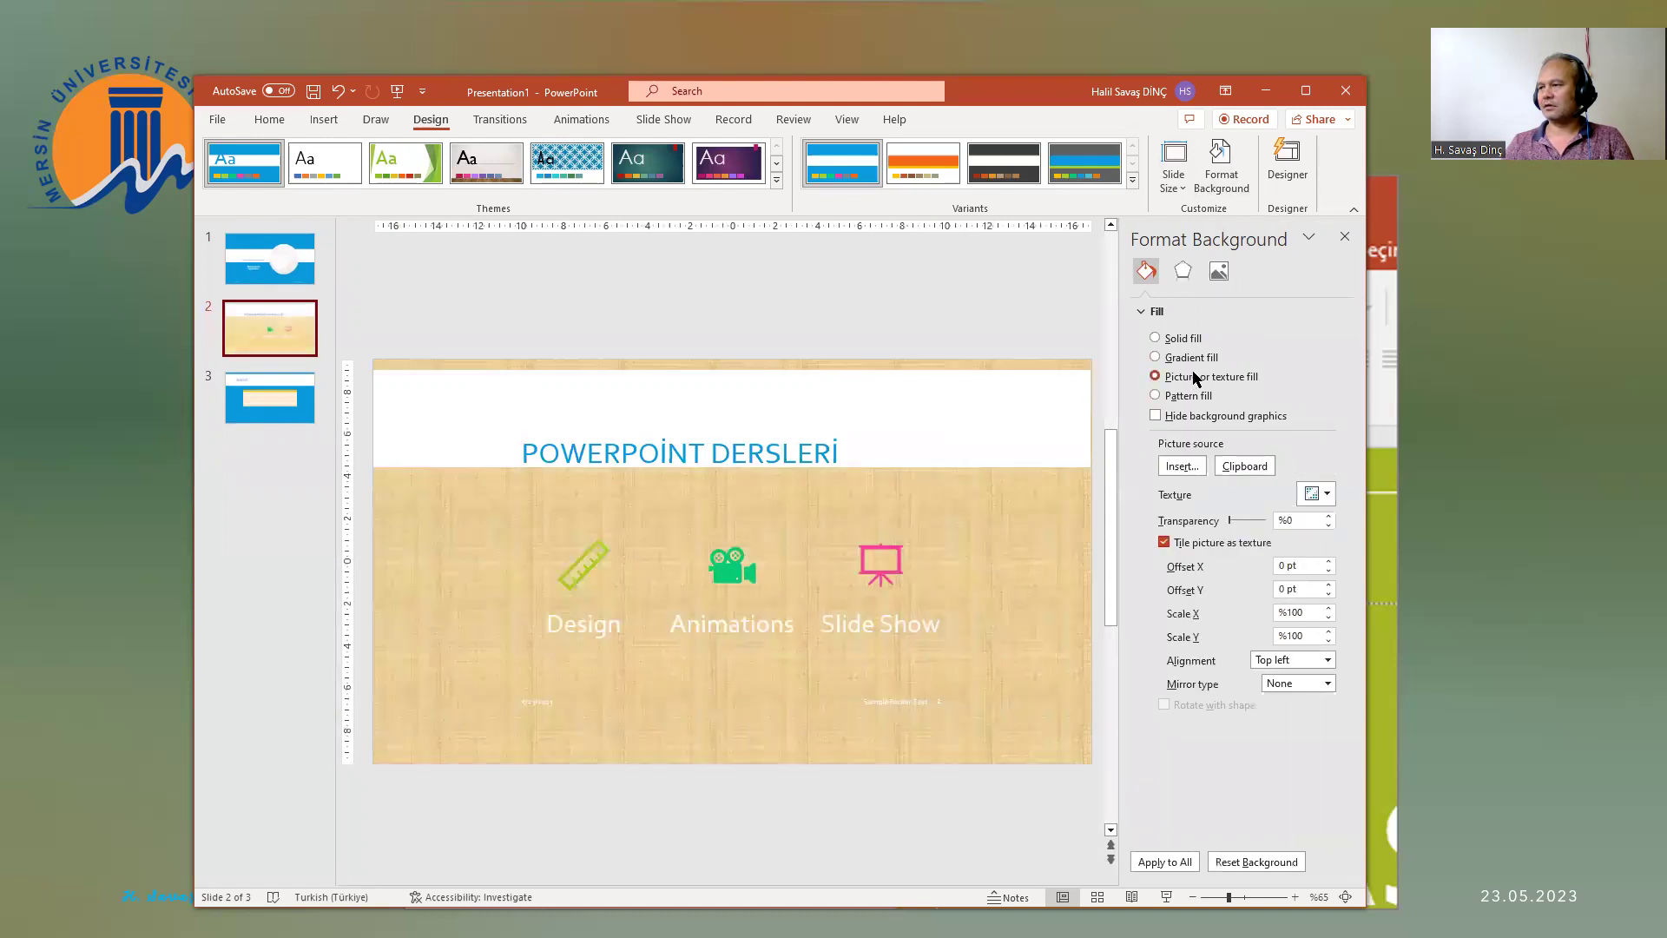
left_click(1191, 358)
left_click(1183, 377)
left_click(1183, 396)
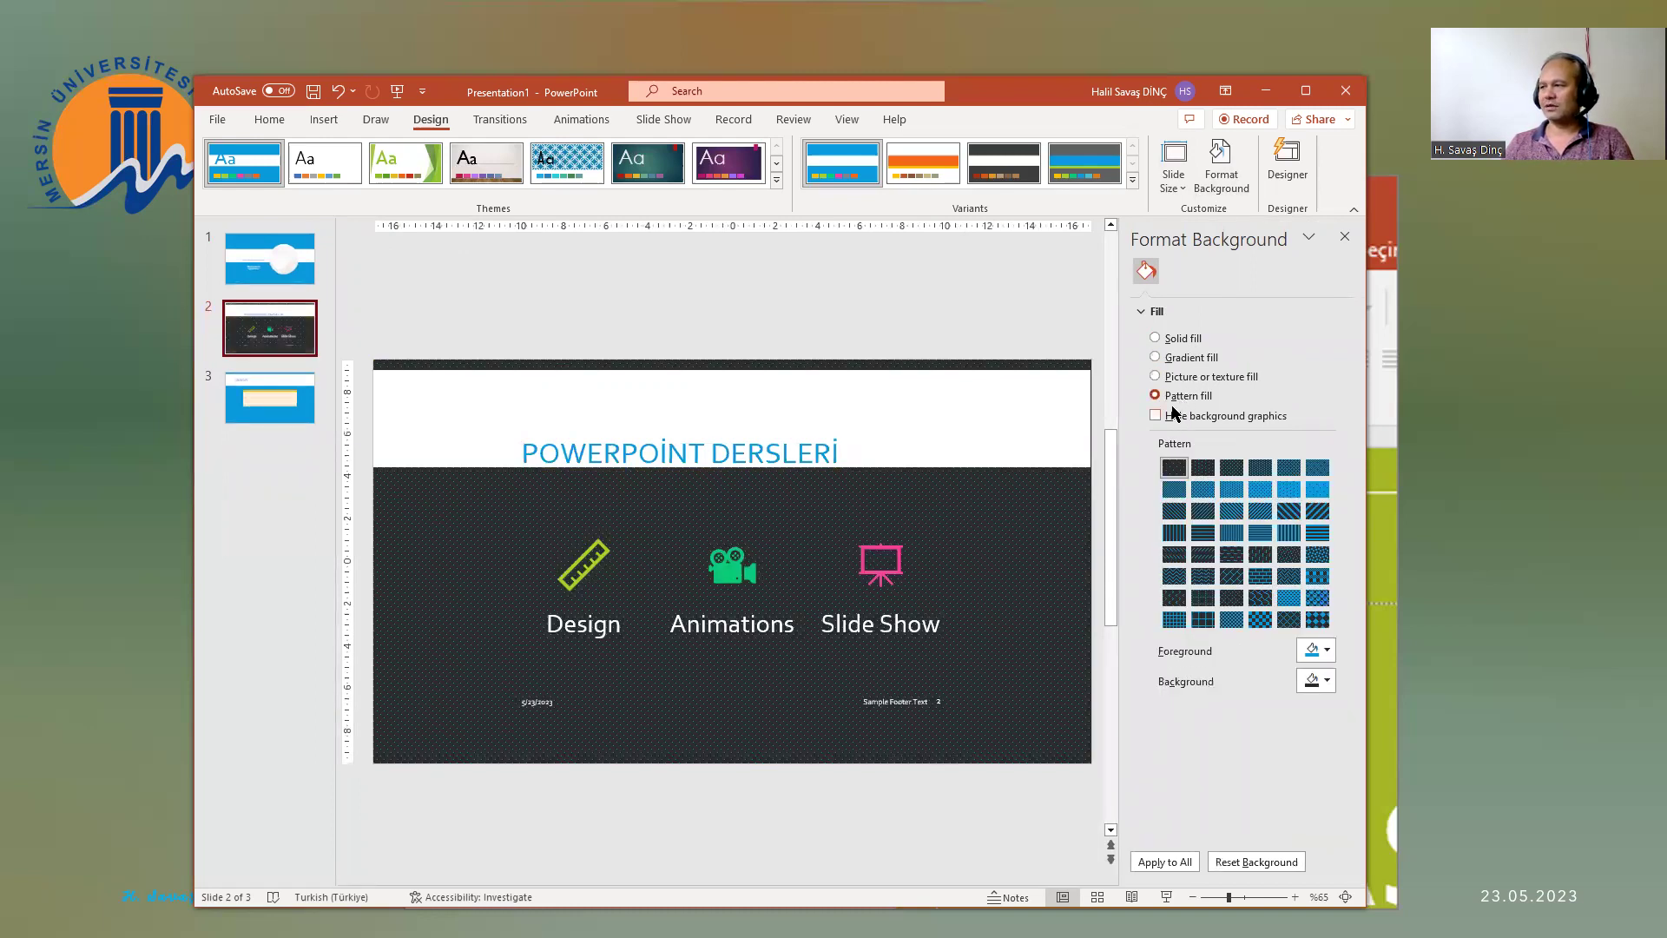
left_click(1177, 358)
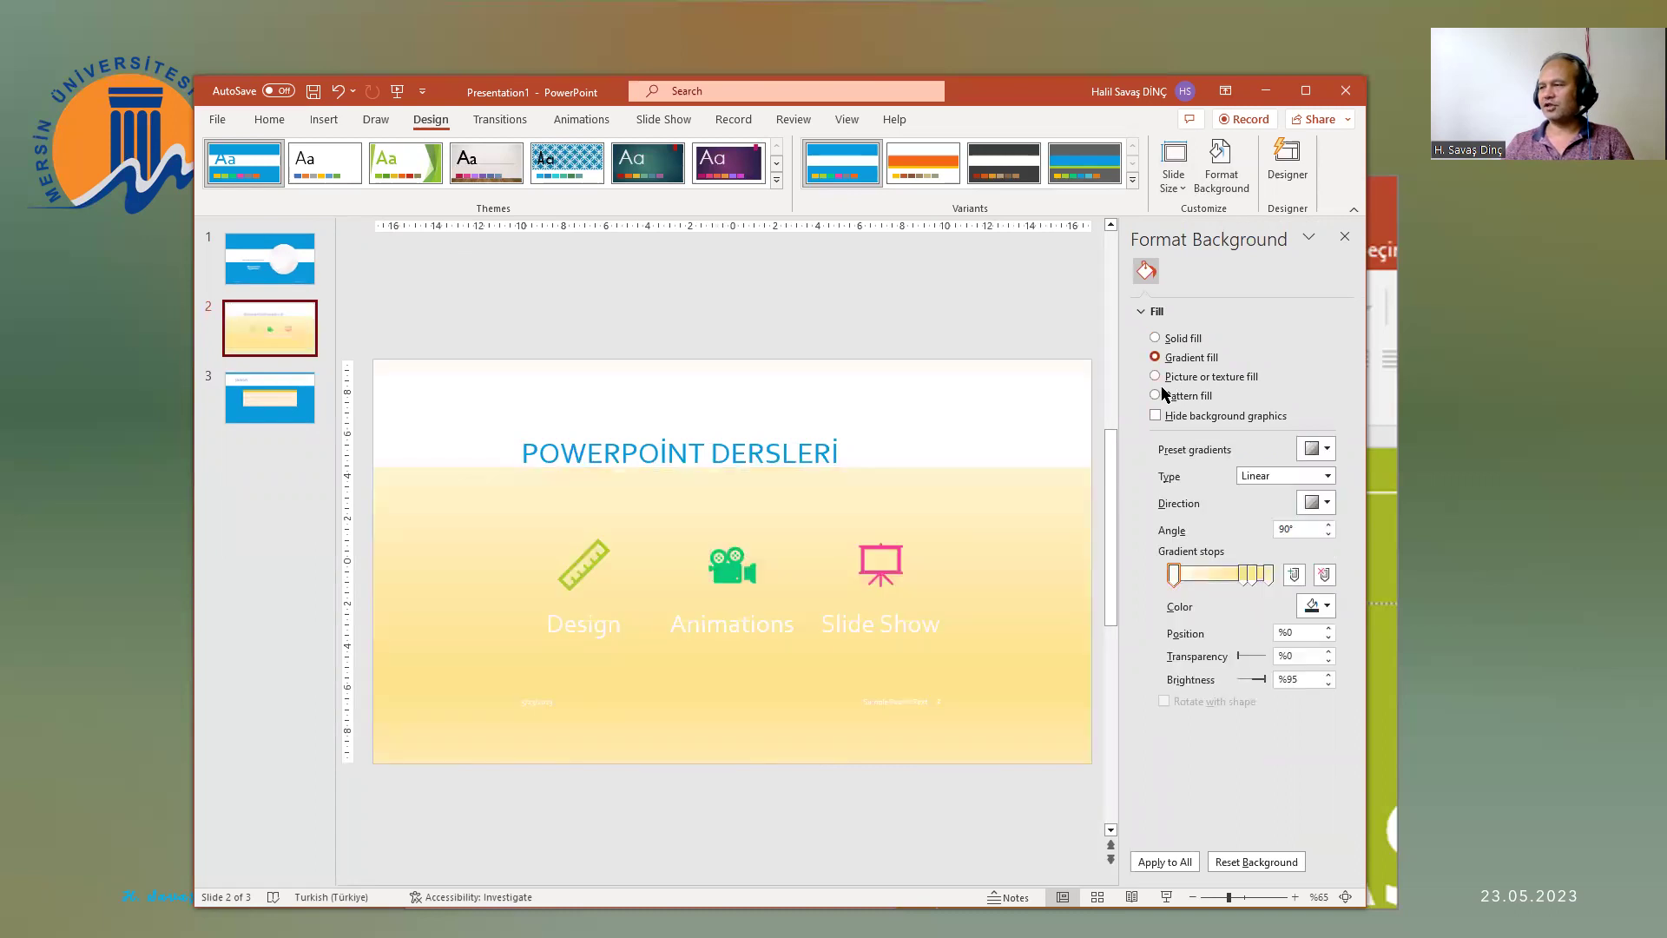
Step: Try green preset gradients, including a dark green radial one with a changed direction
left_click(1173, 576)
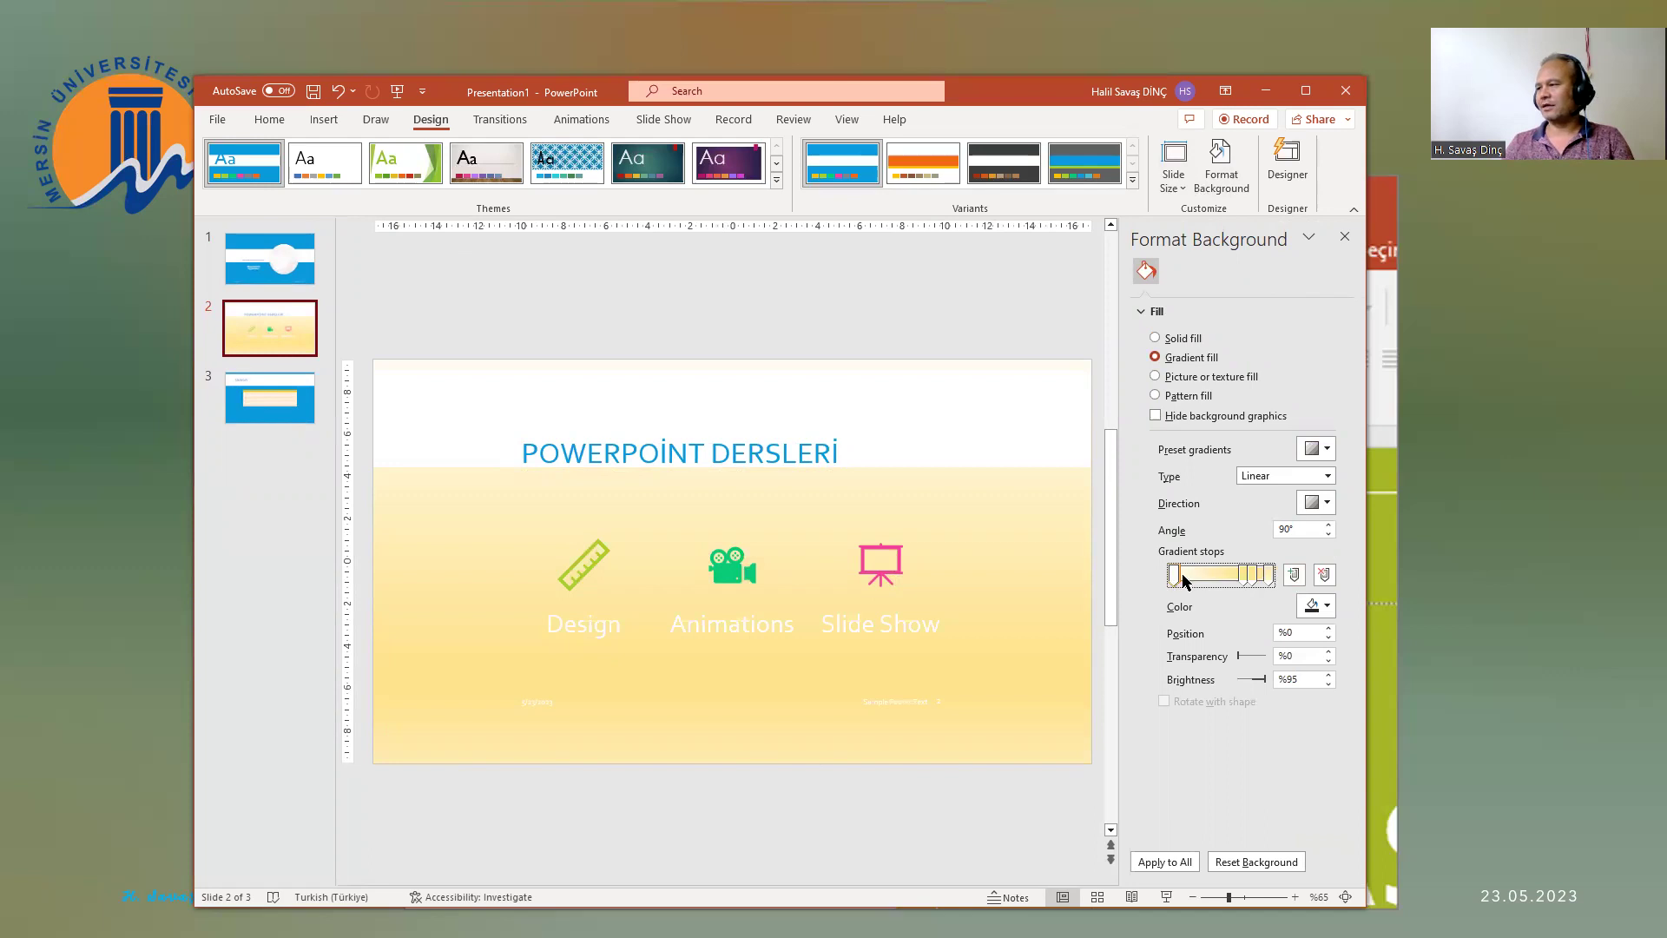
left_click(1326, 450)
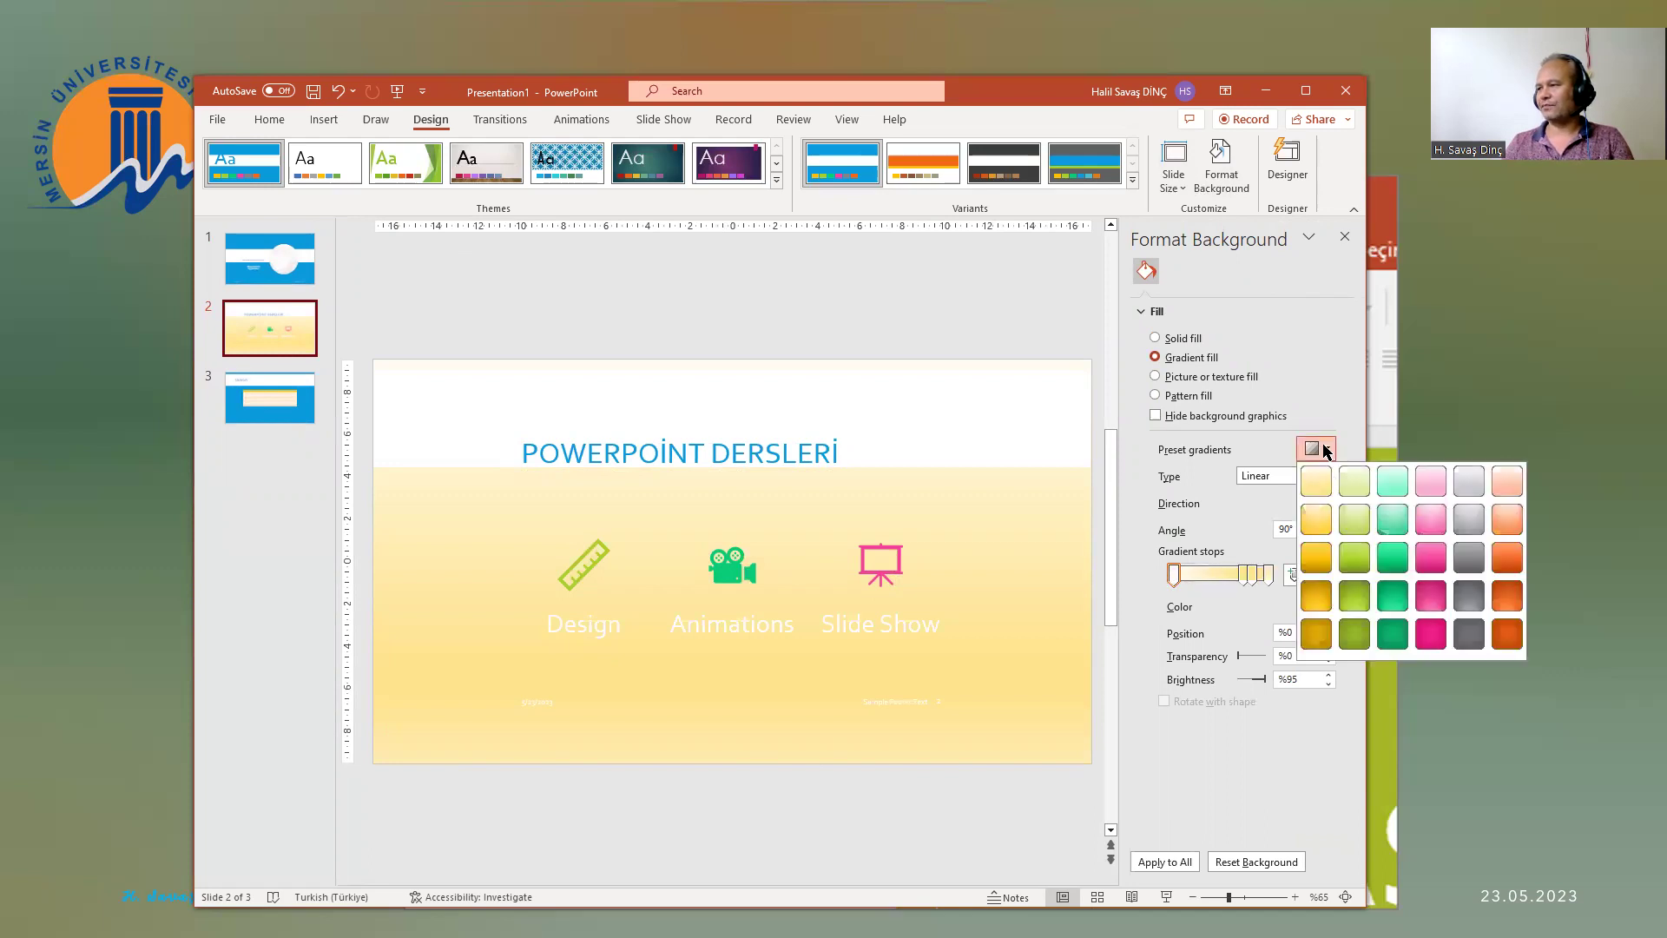
left_click(1392, 565)
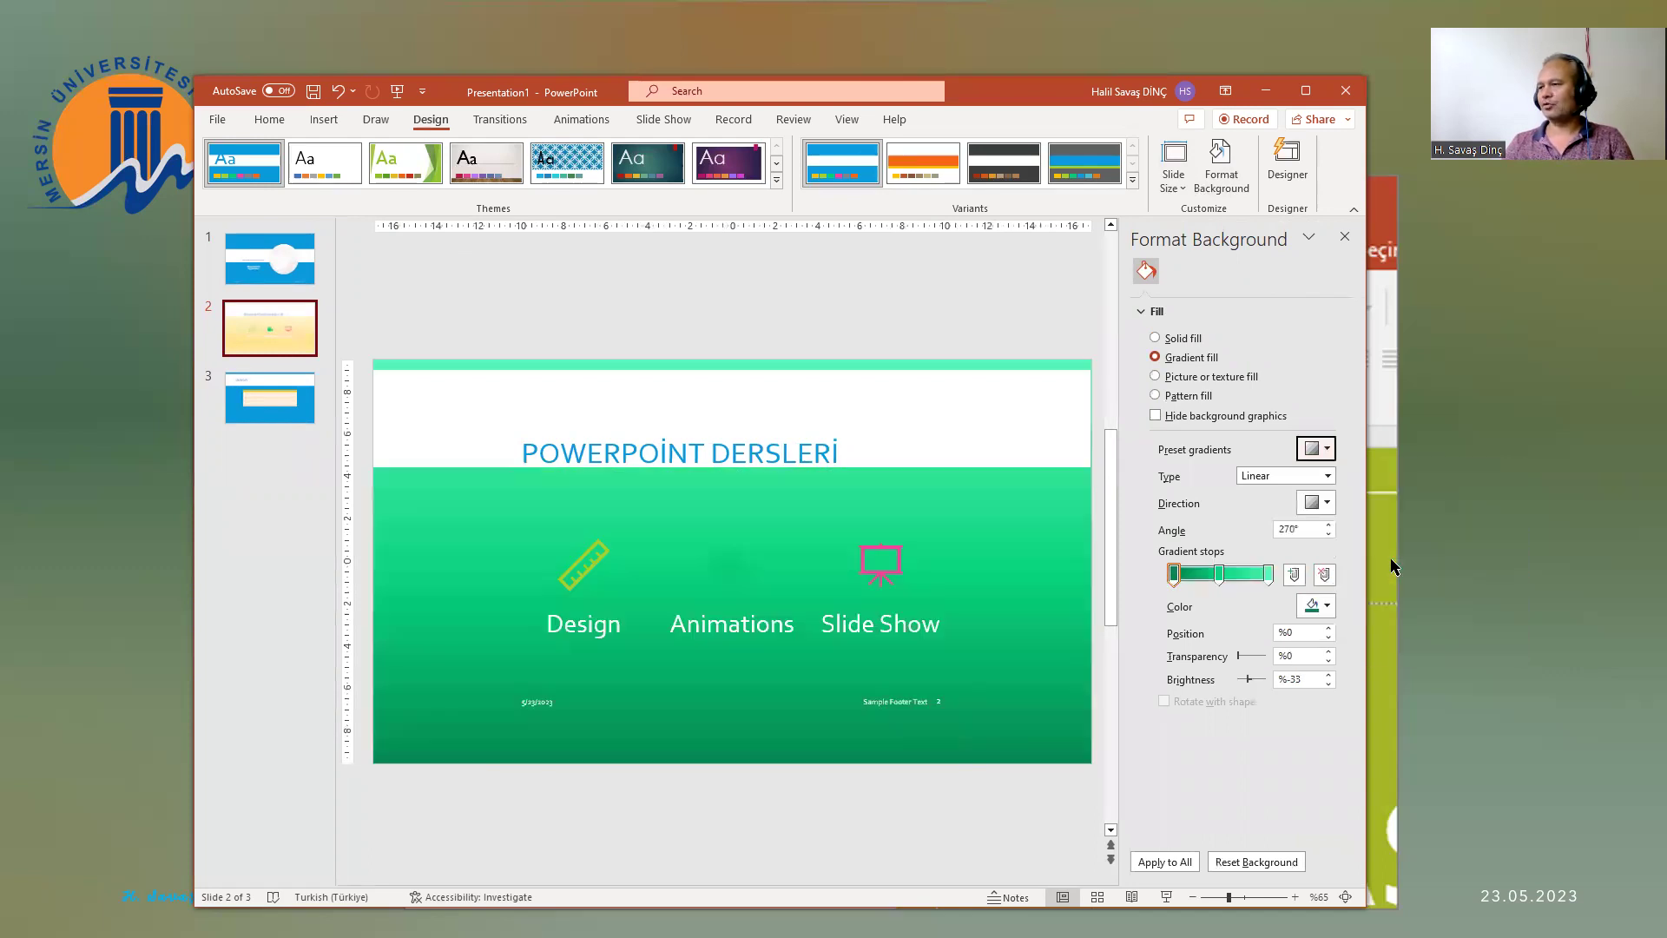
left_click(1316, 448)
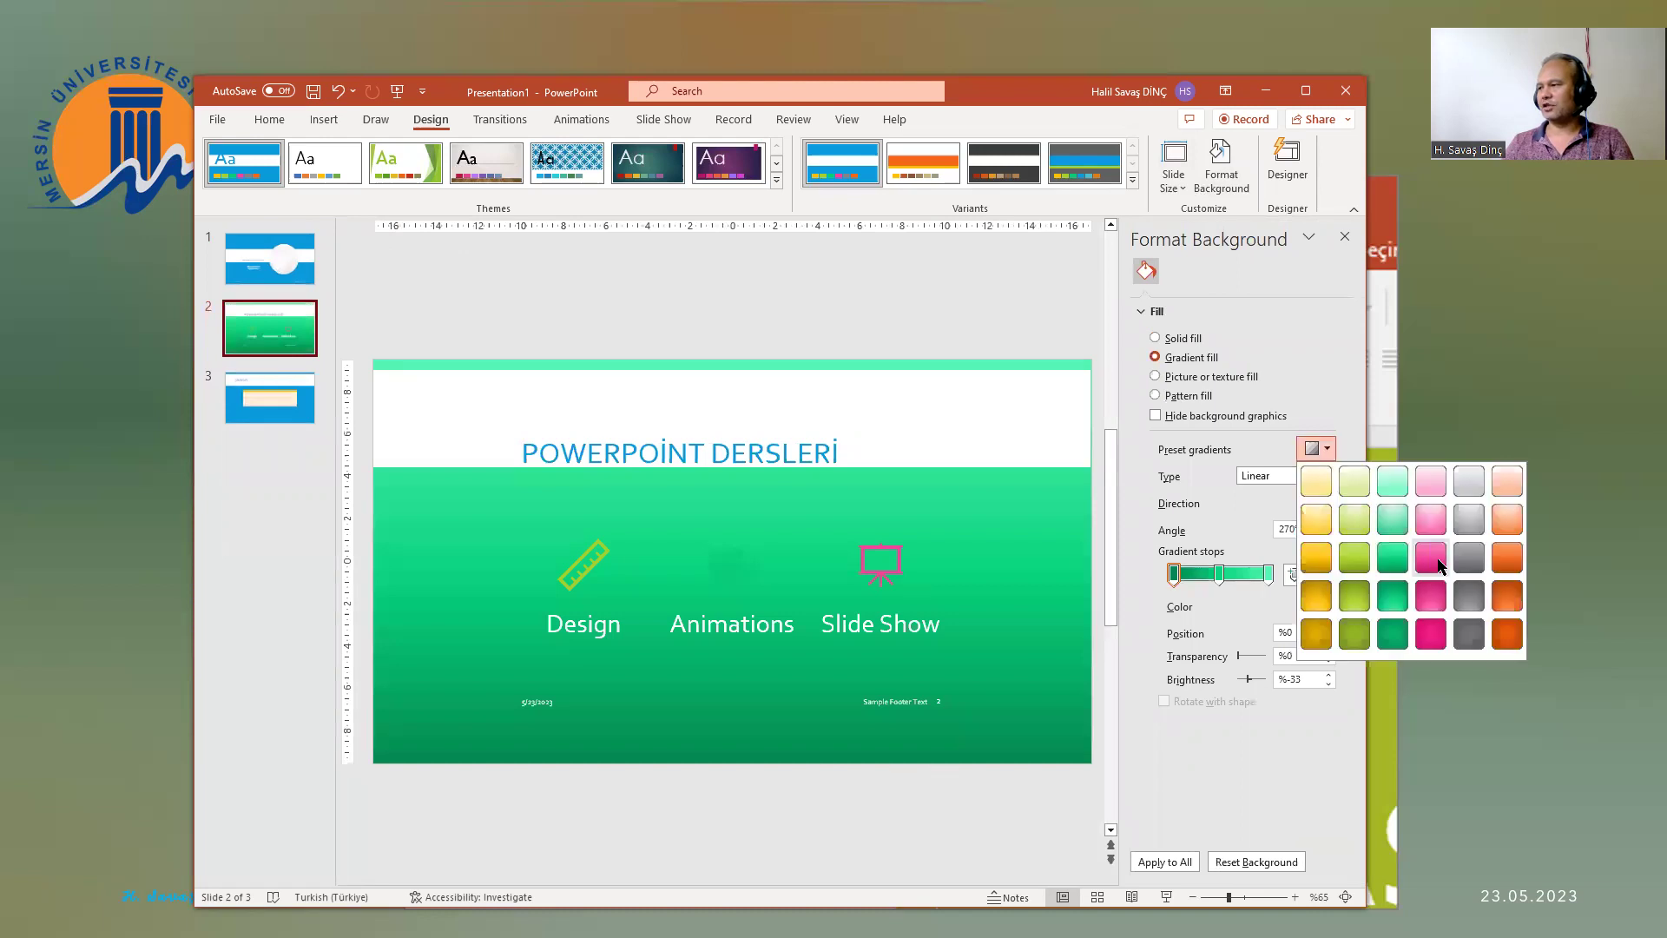
left_click(1391, 634)
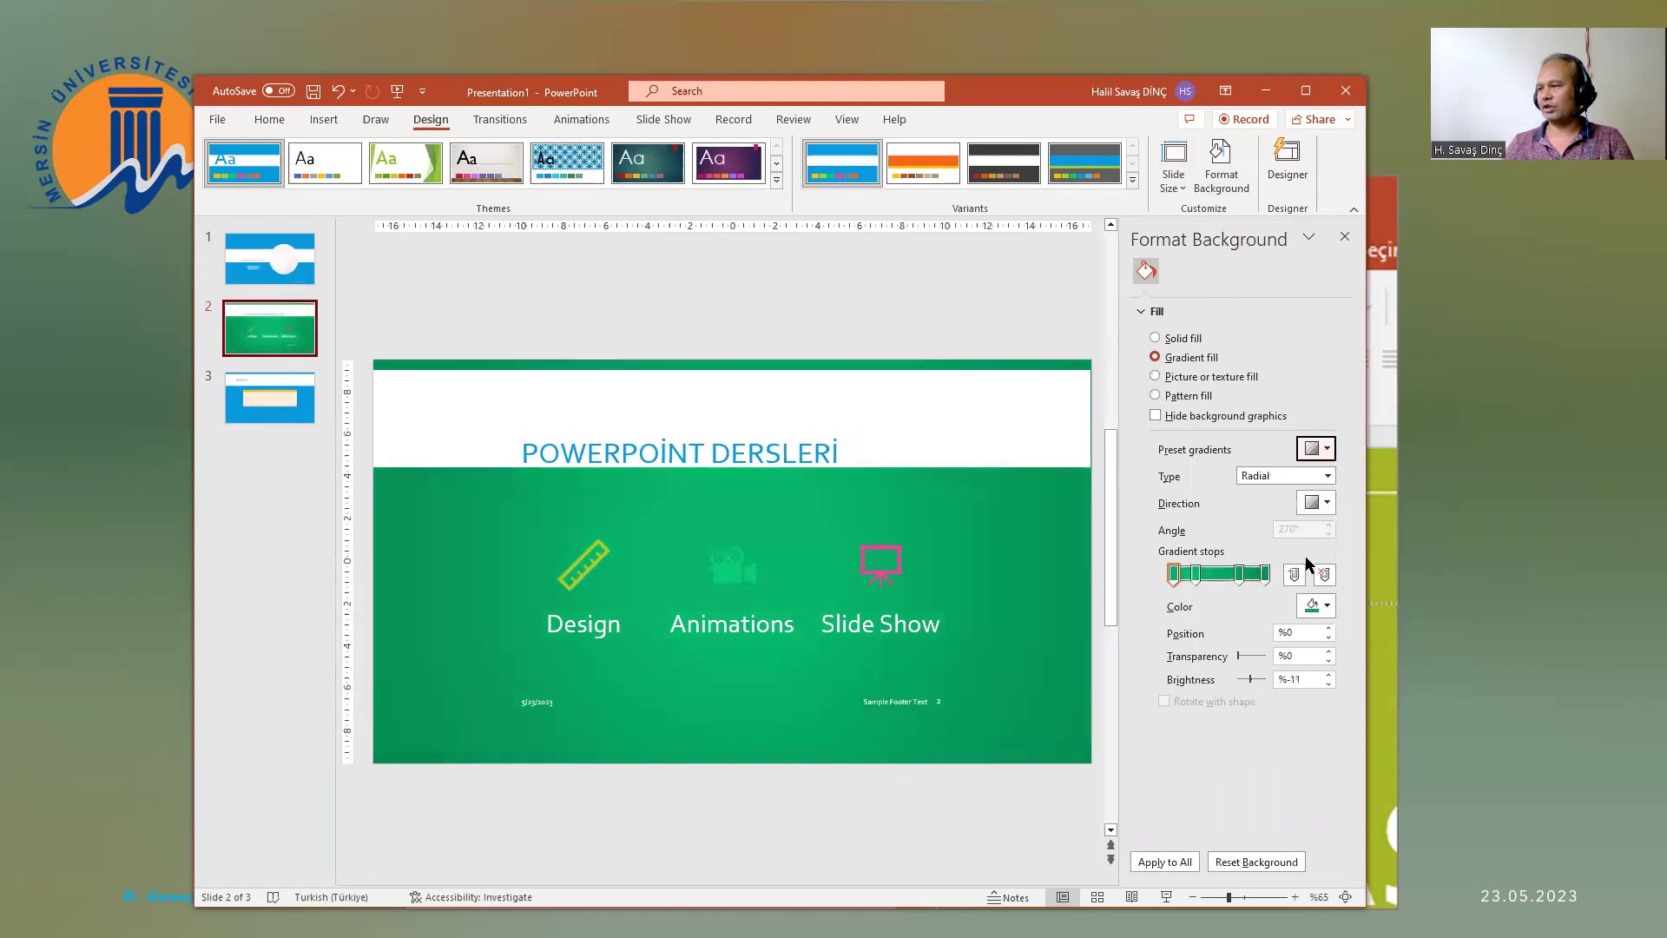
left_click(1316, 507)
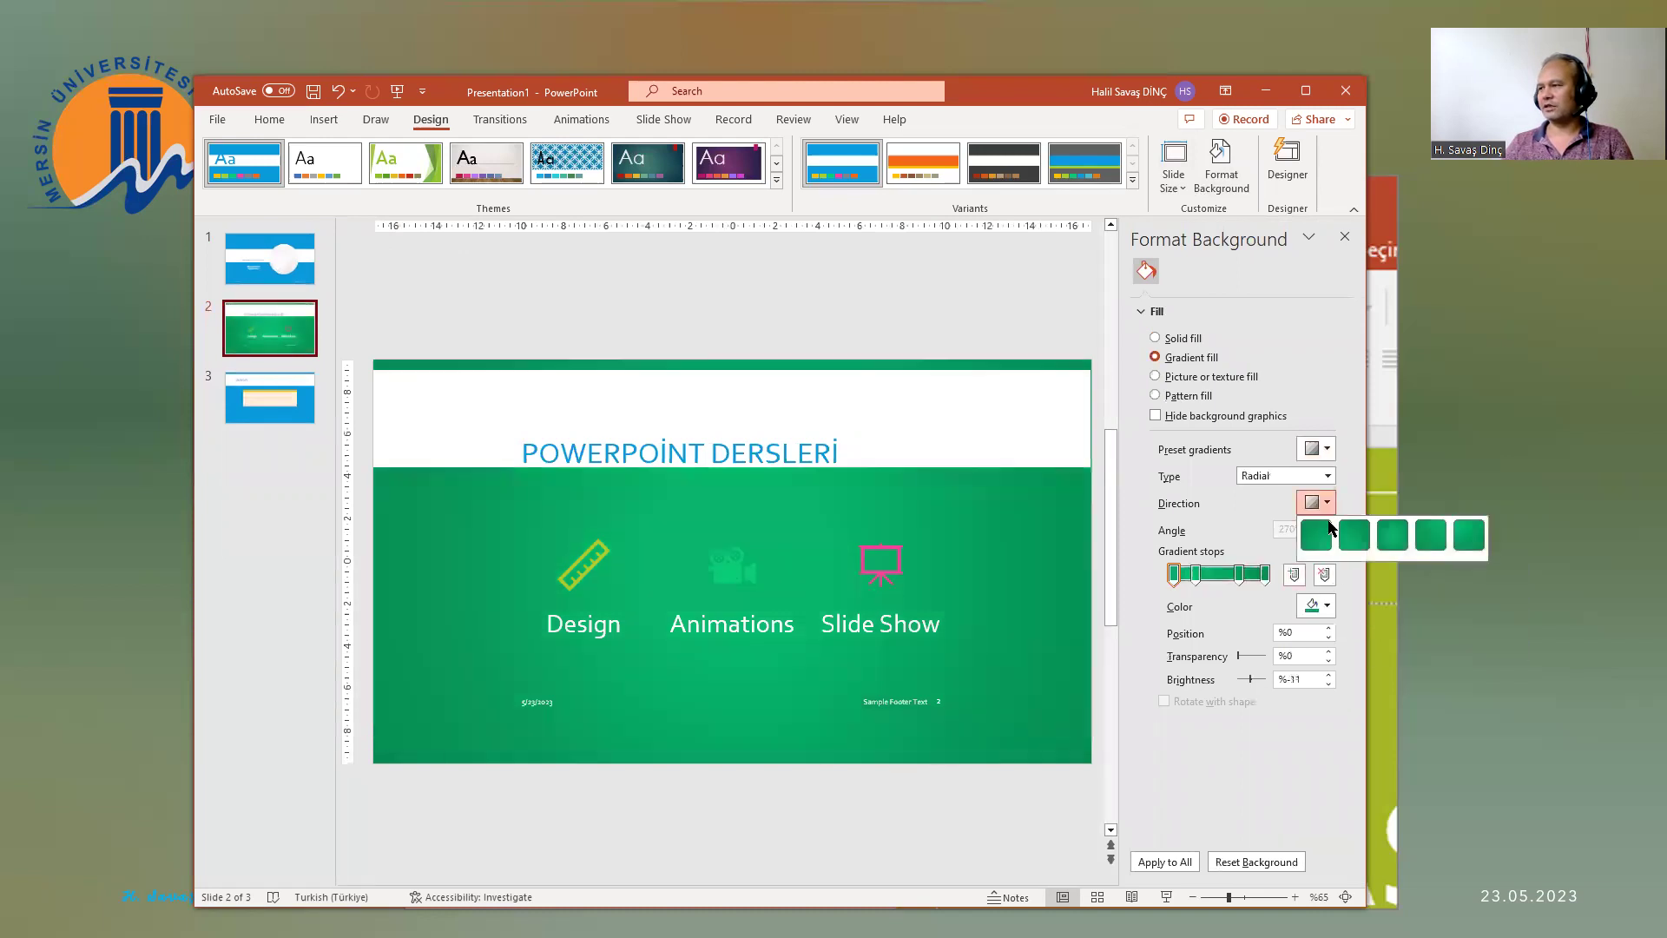
left_click(1465, 538)
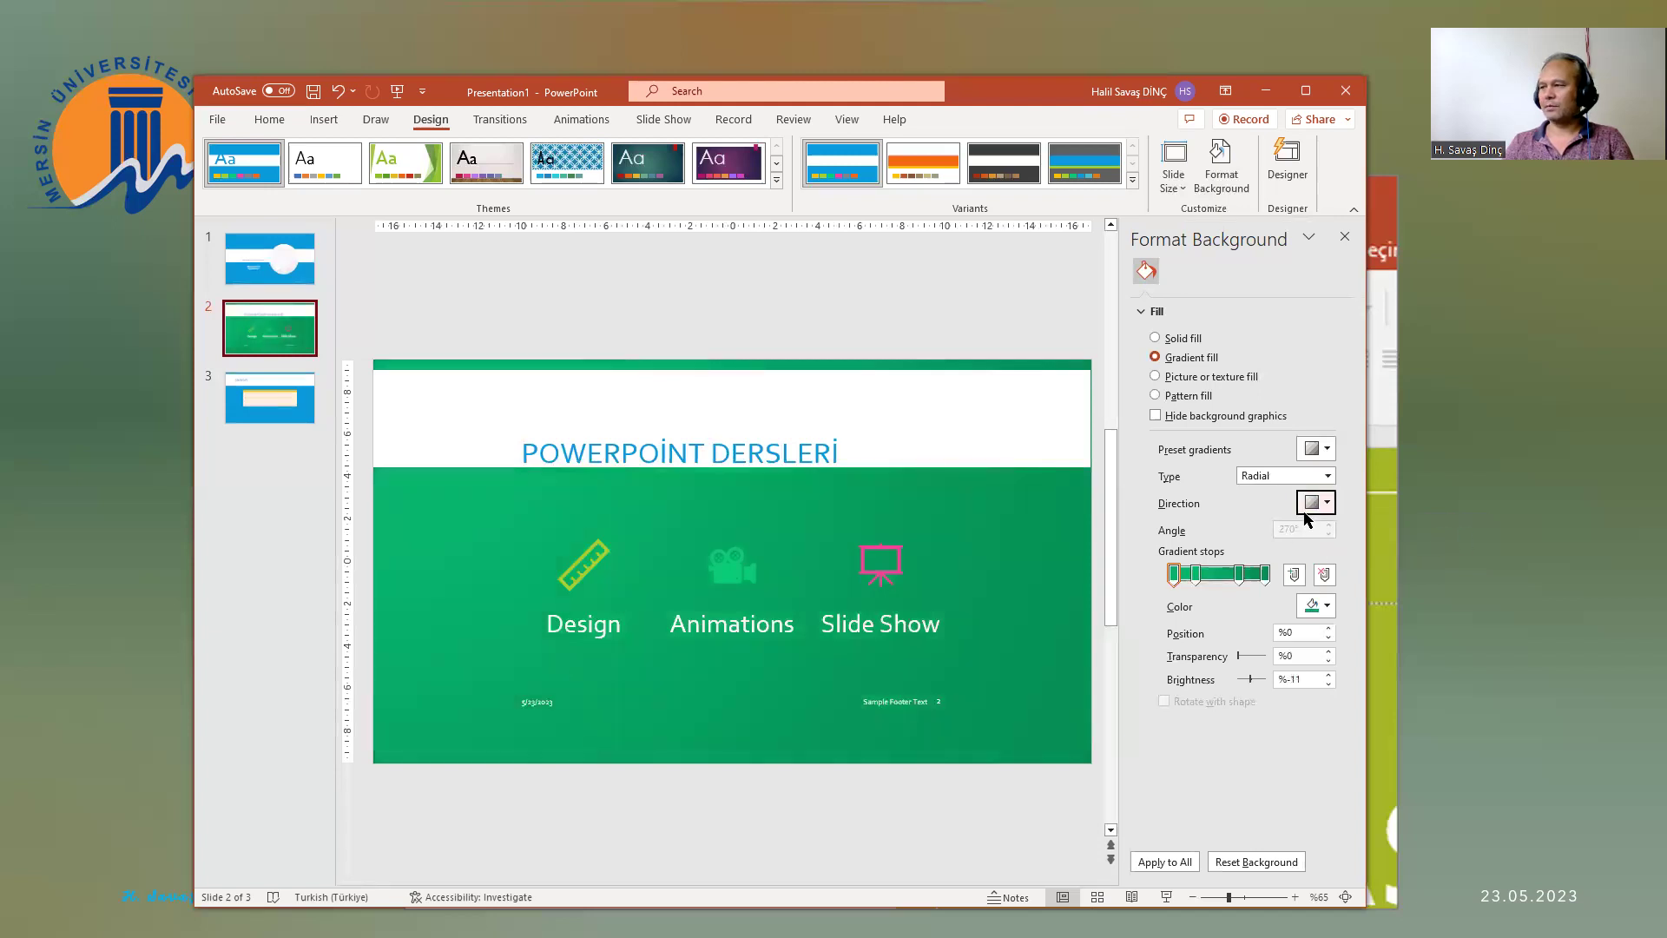
Step: Try Linear, Rectangular and Shade from title gradient types, then apply a yellow preset
left_click(1264, 479)
left_click(1280, 501)
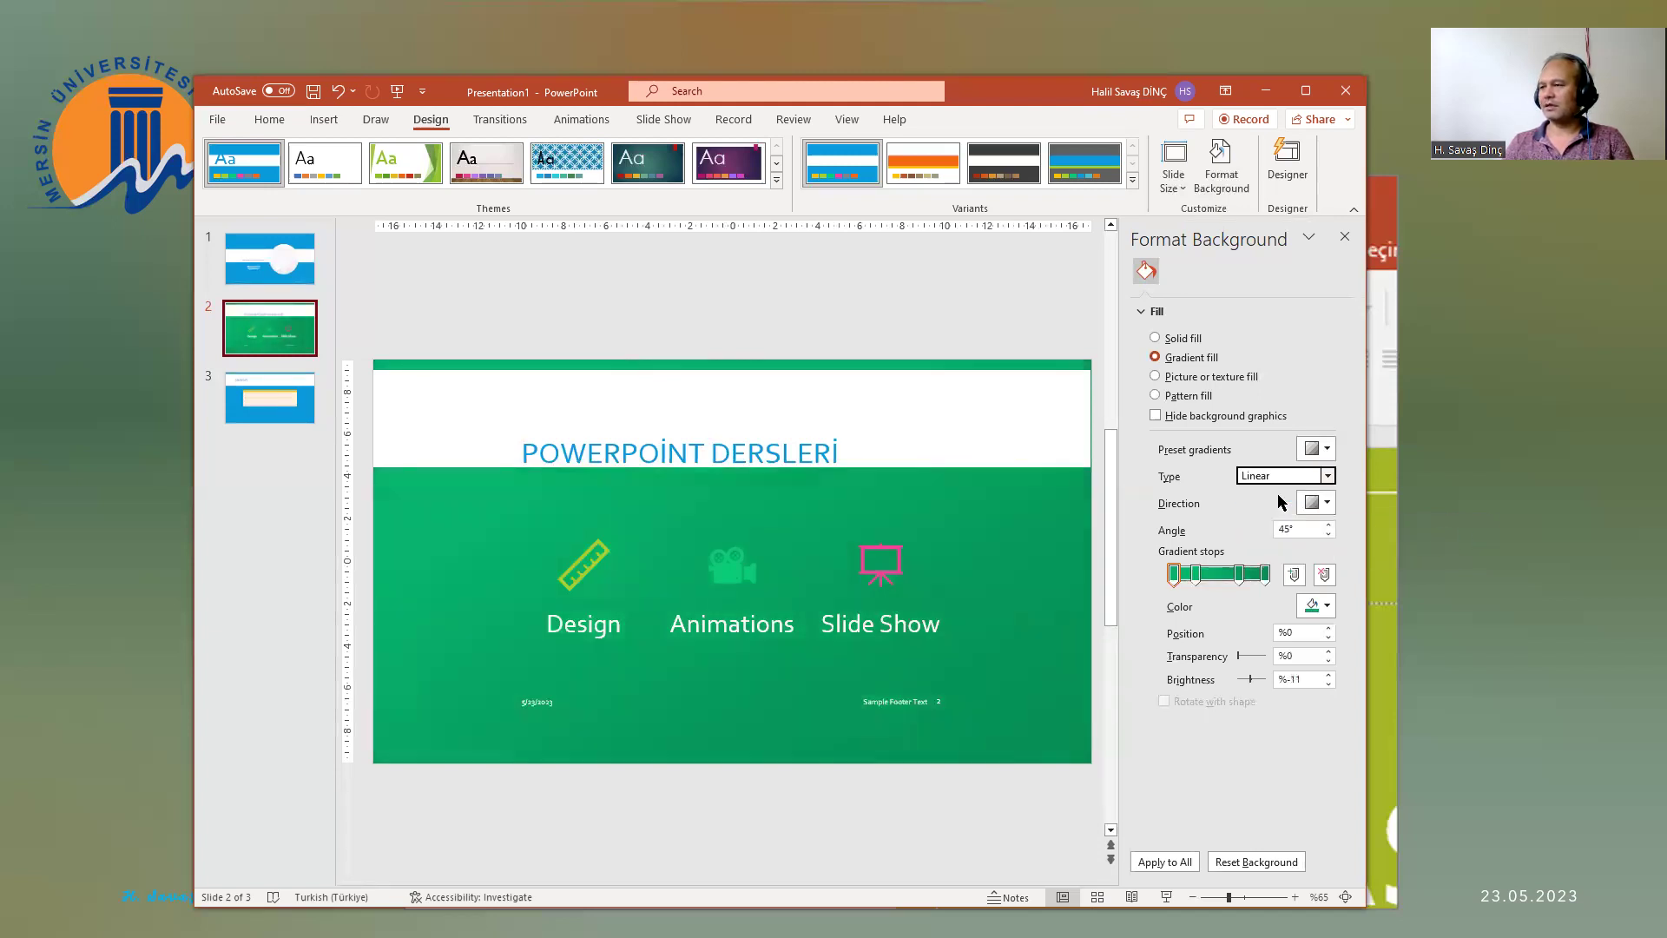
left_click(1282, 479)
left_click(1287, 524)
left_click(1295, 479)
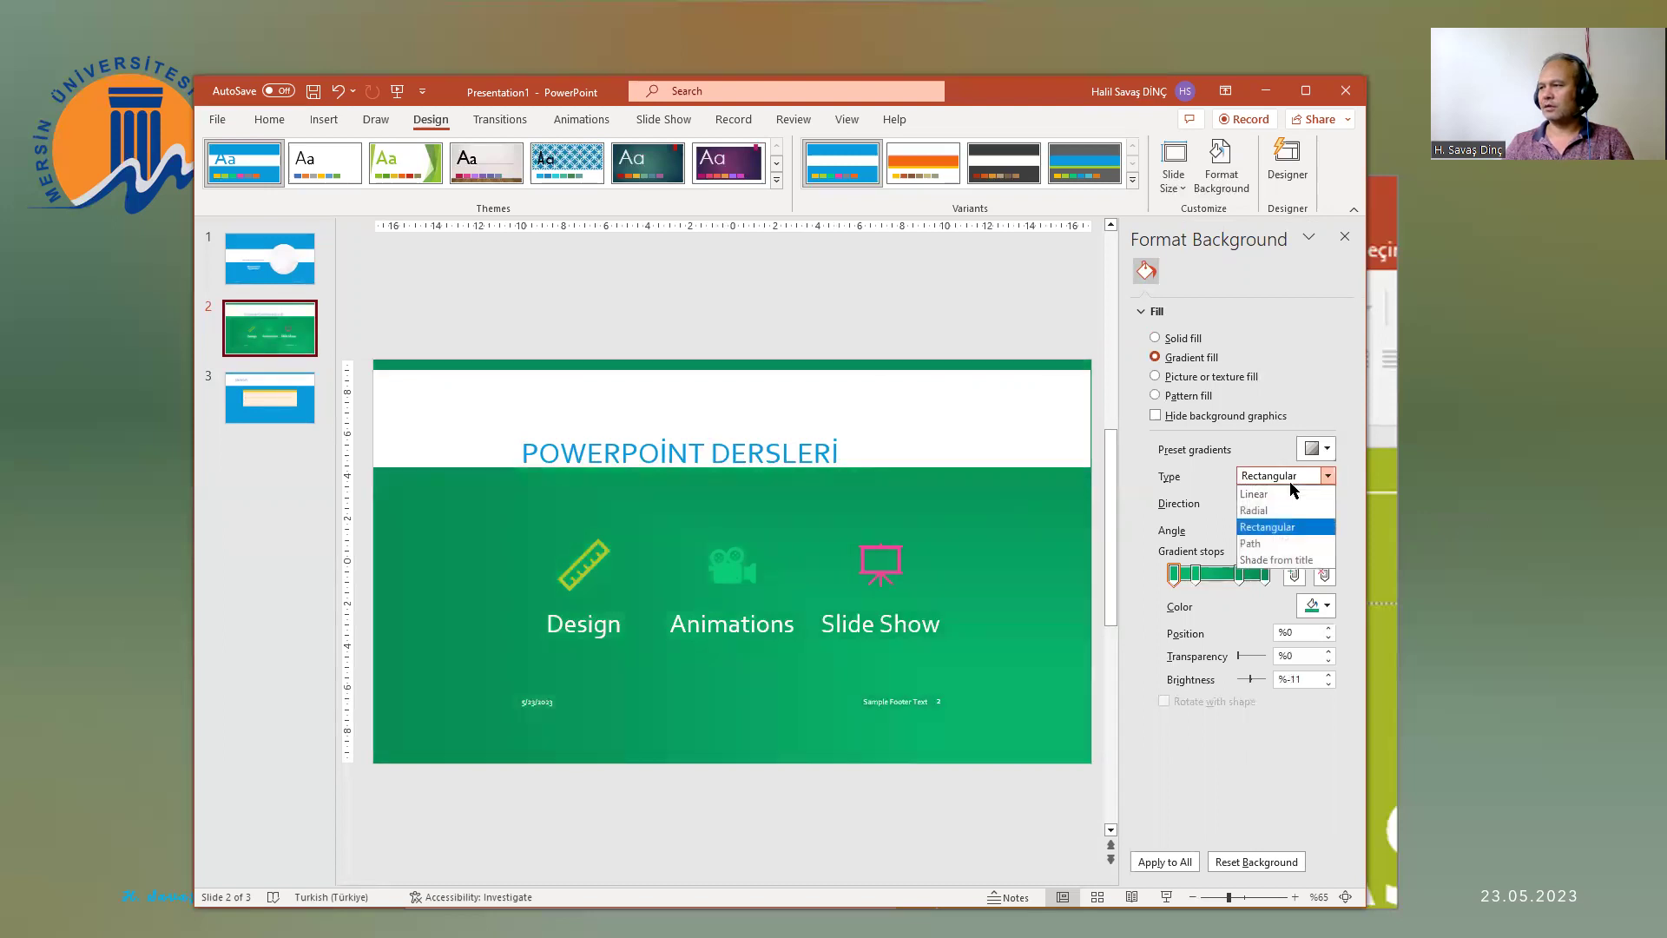
left_click(1273, 561)
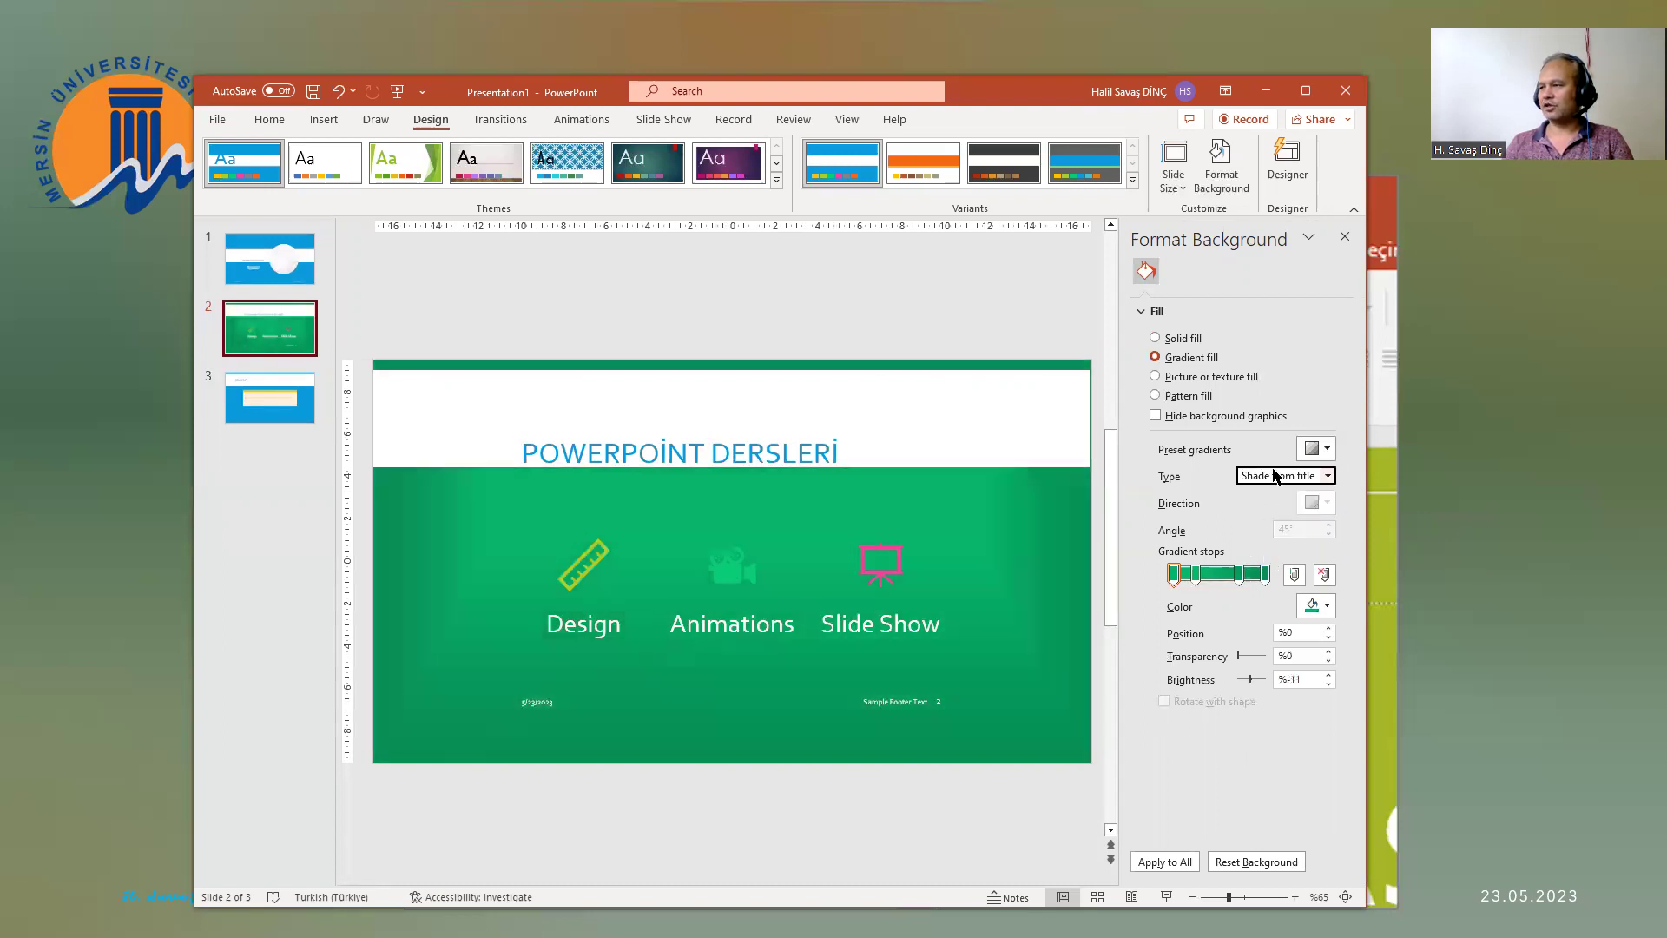
left_click(1315, 448)
left_click(1314, 522)
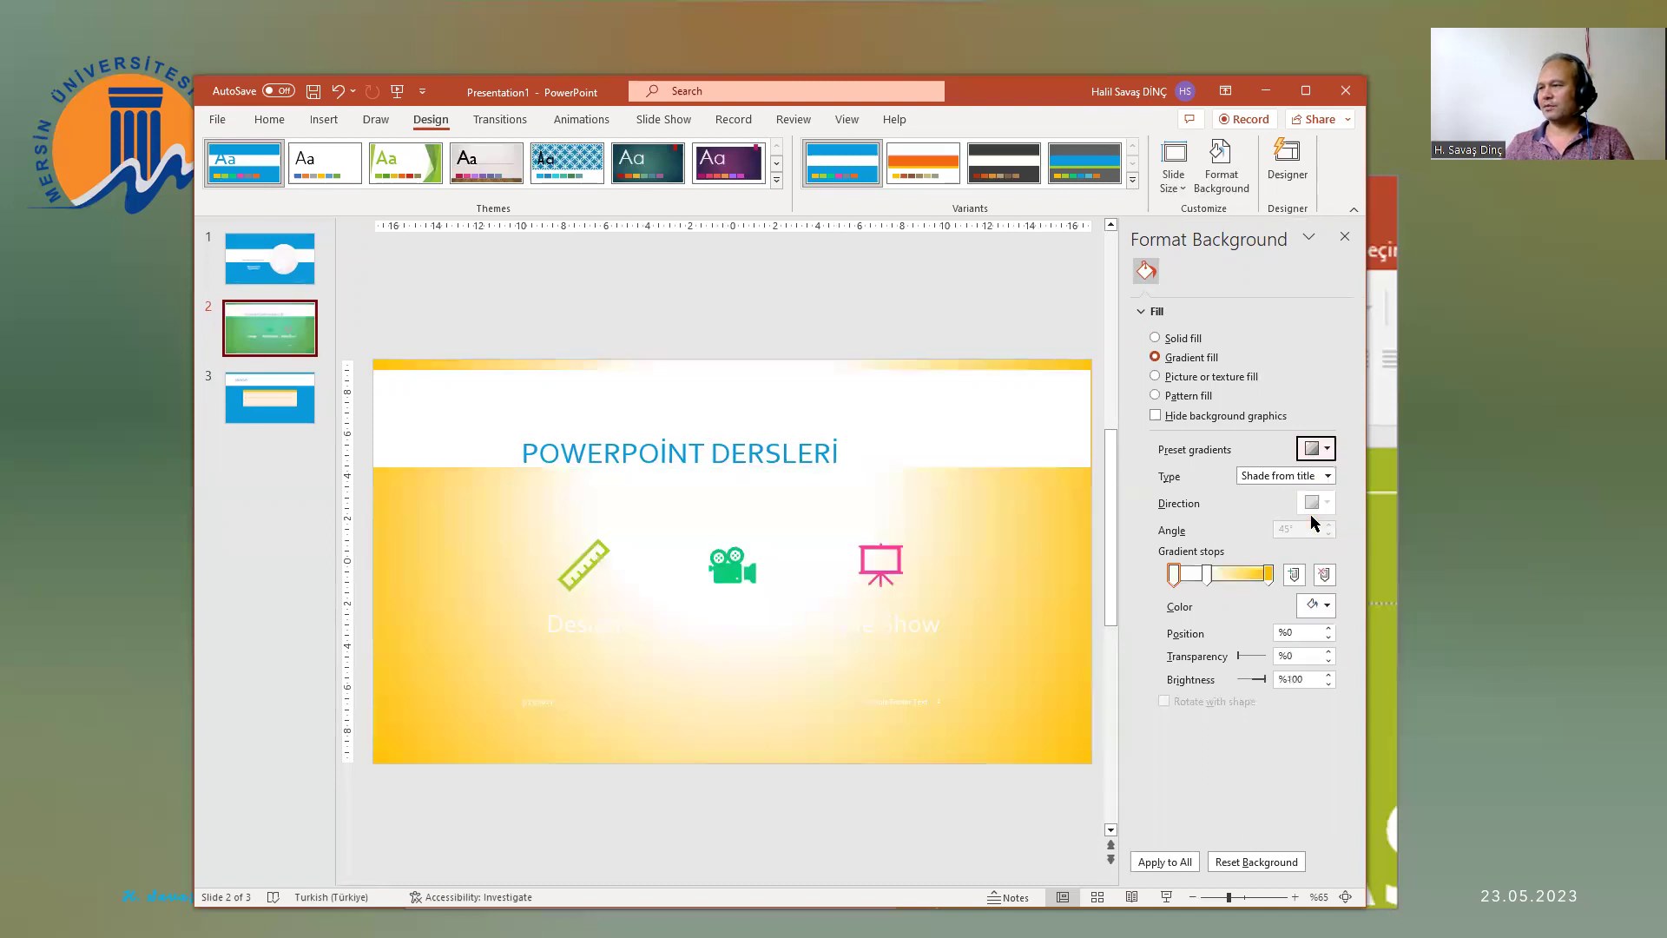
Step: Set the yellow gradient's type to Linear after trying Rectangular and Path
left_click(1267, 476)
left_click(1260, 530)
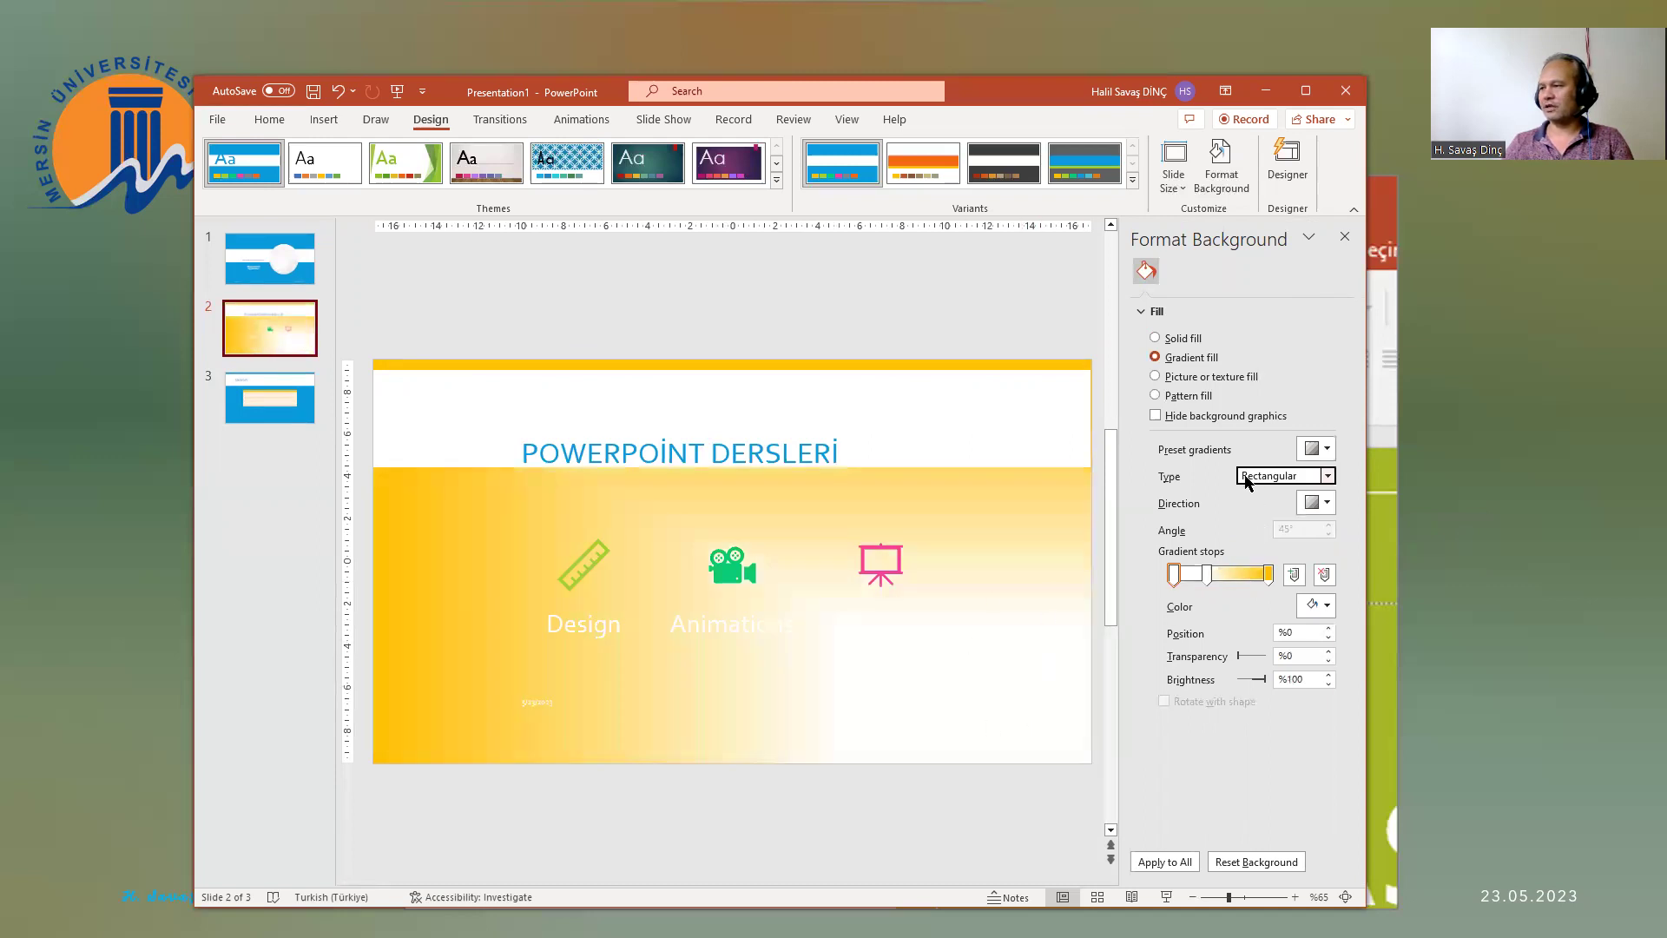
left_click(1251, 476)
left_click(1267, 547)
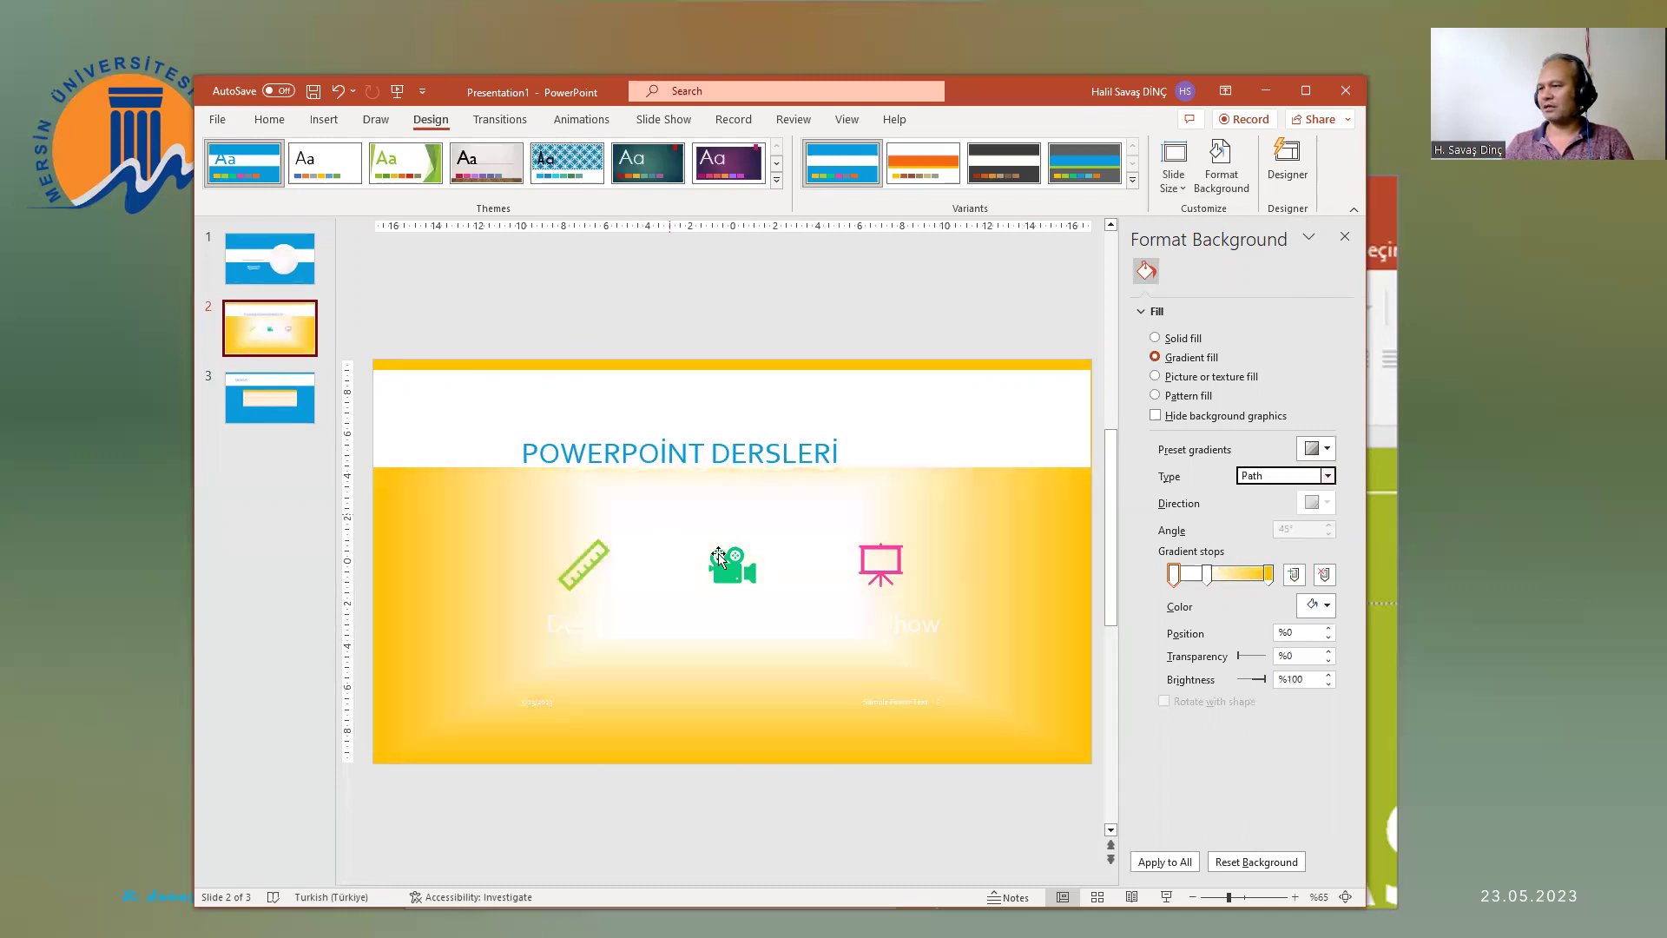
left_click(1268, 476)
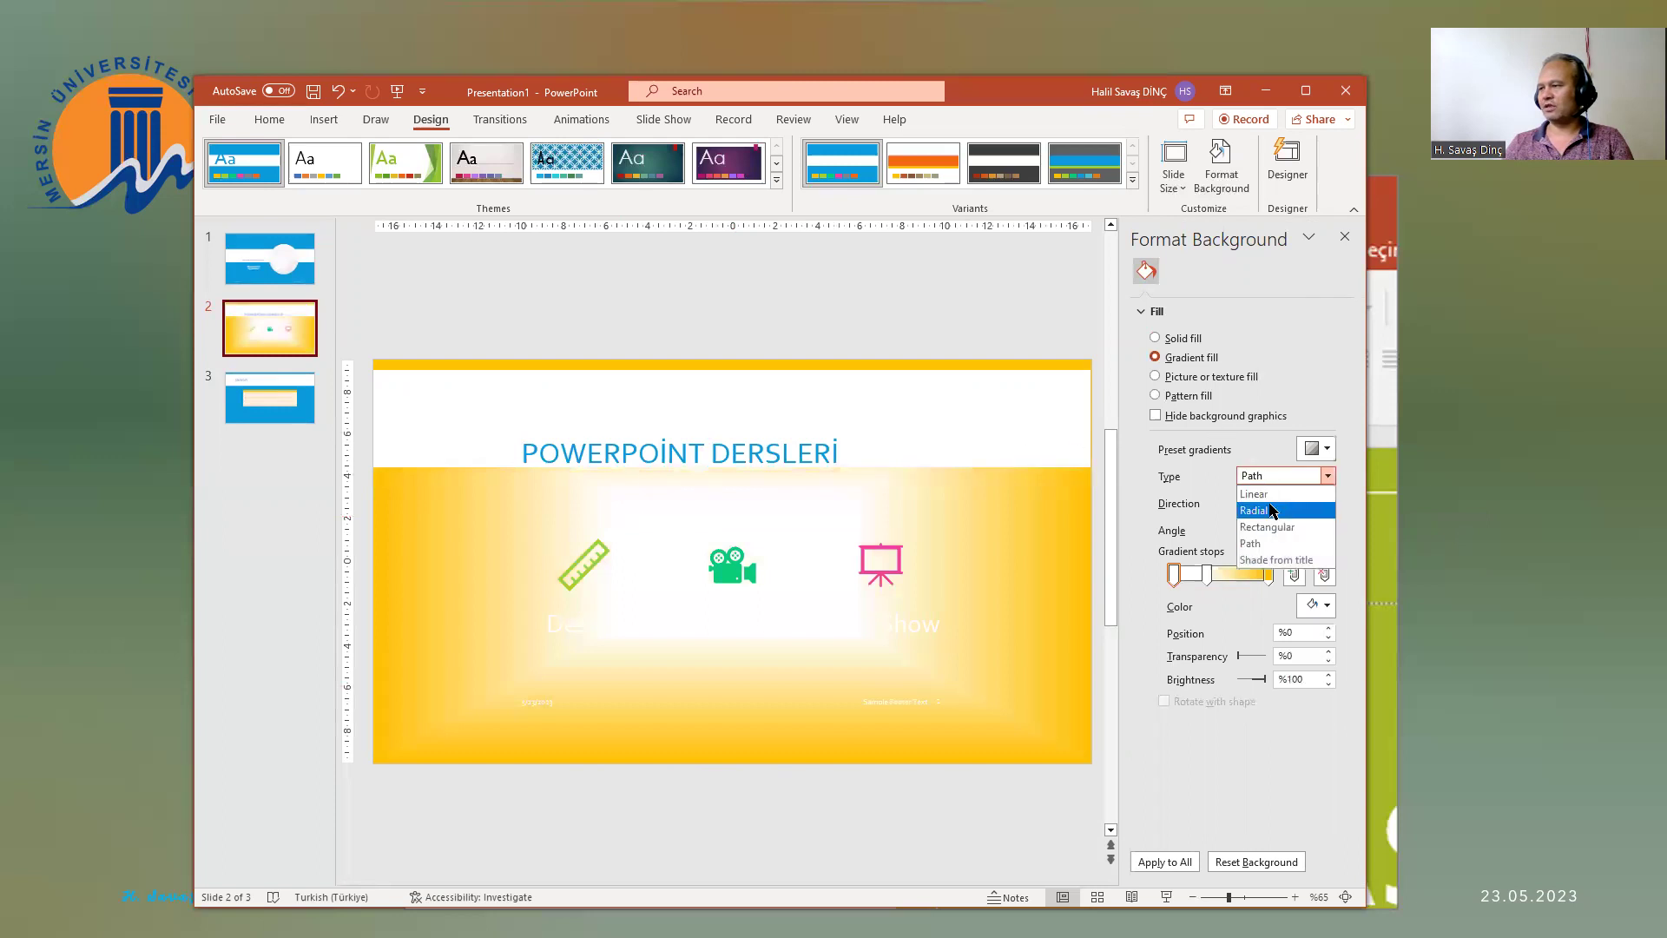
left_click(1260, 495)
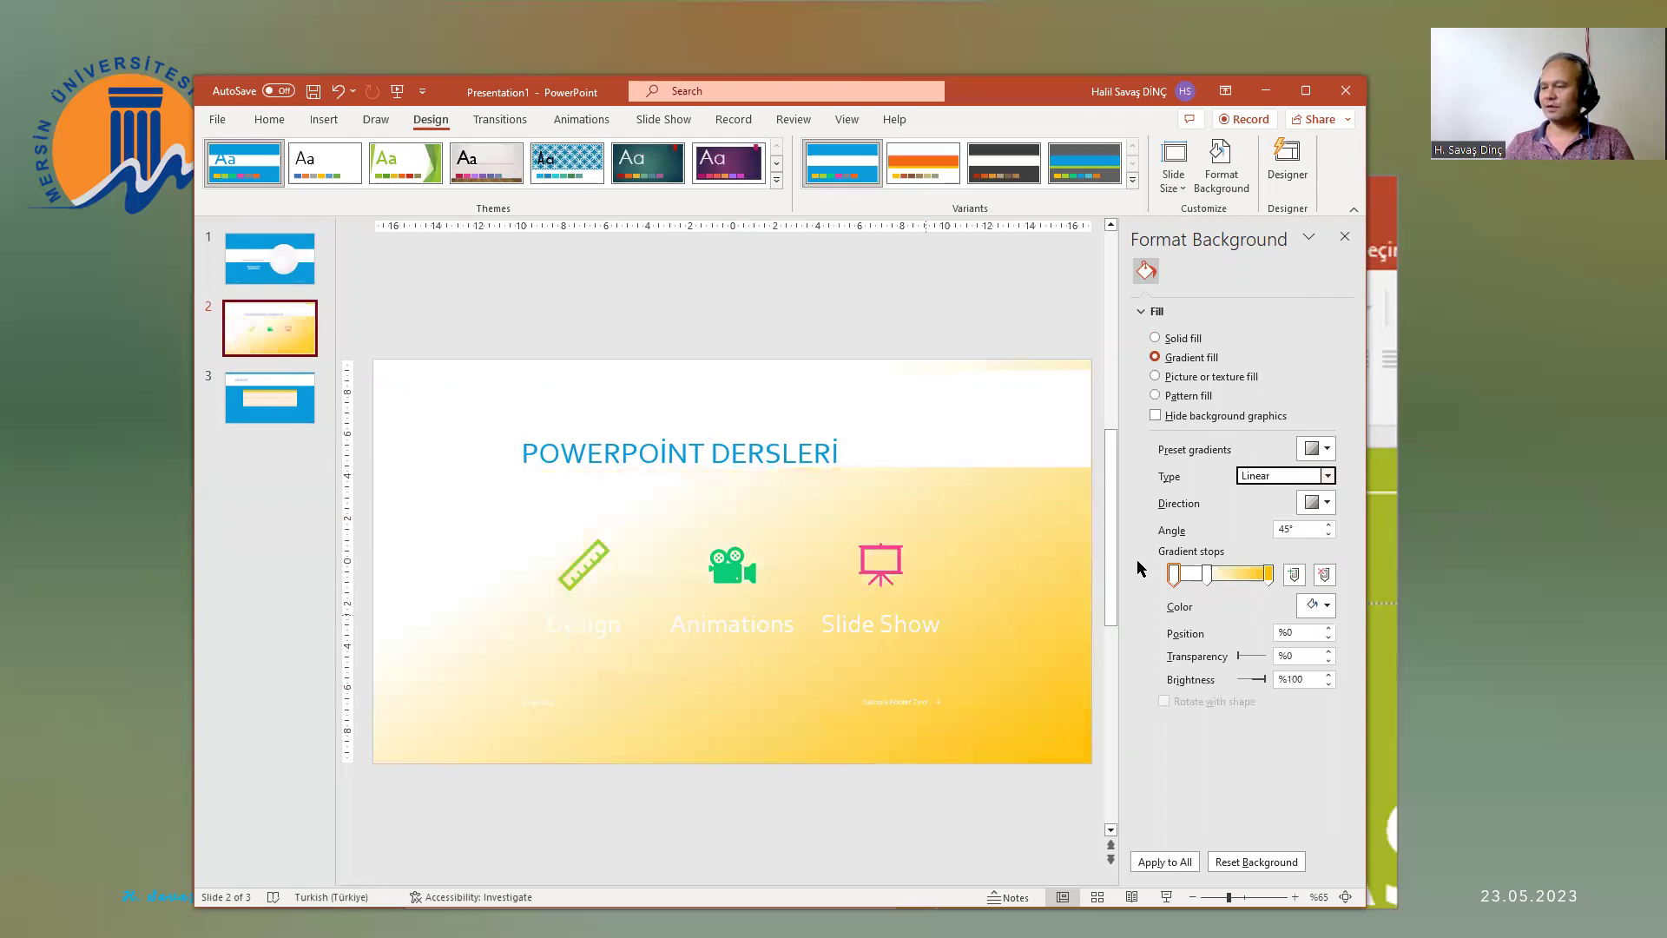
Step: Keep the gradient Linear, make the first stop blue and reposition the white stop
left_click(1256, 475)
left_click(1260, 495)
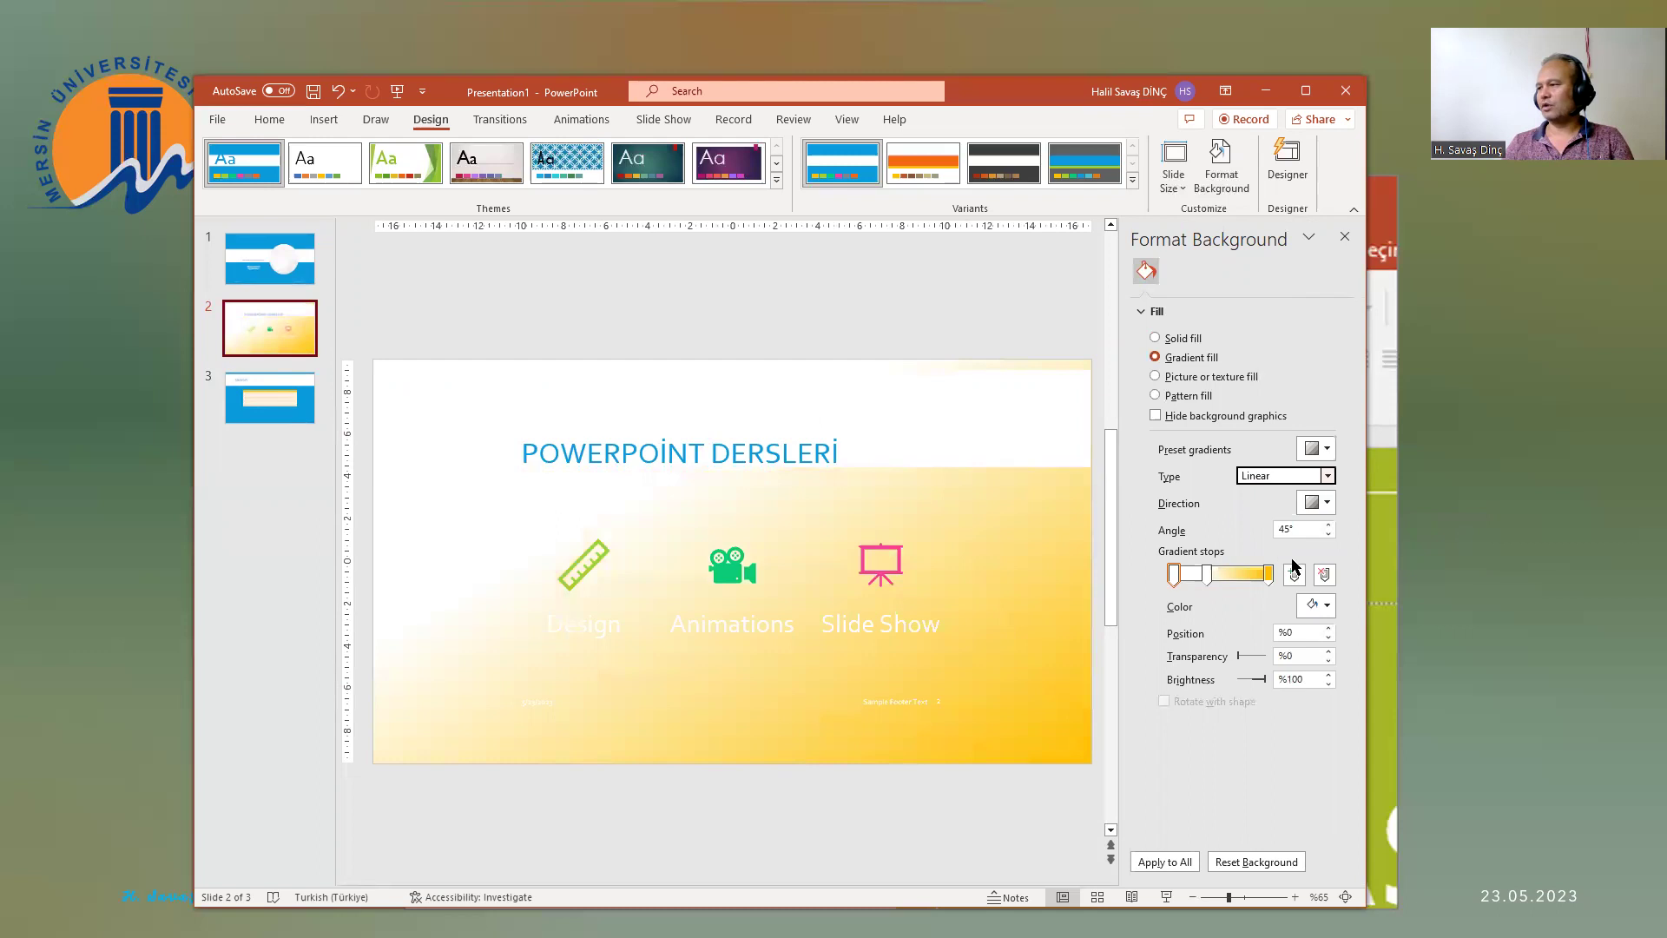
left_click(1314, 606)
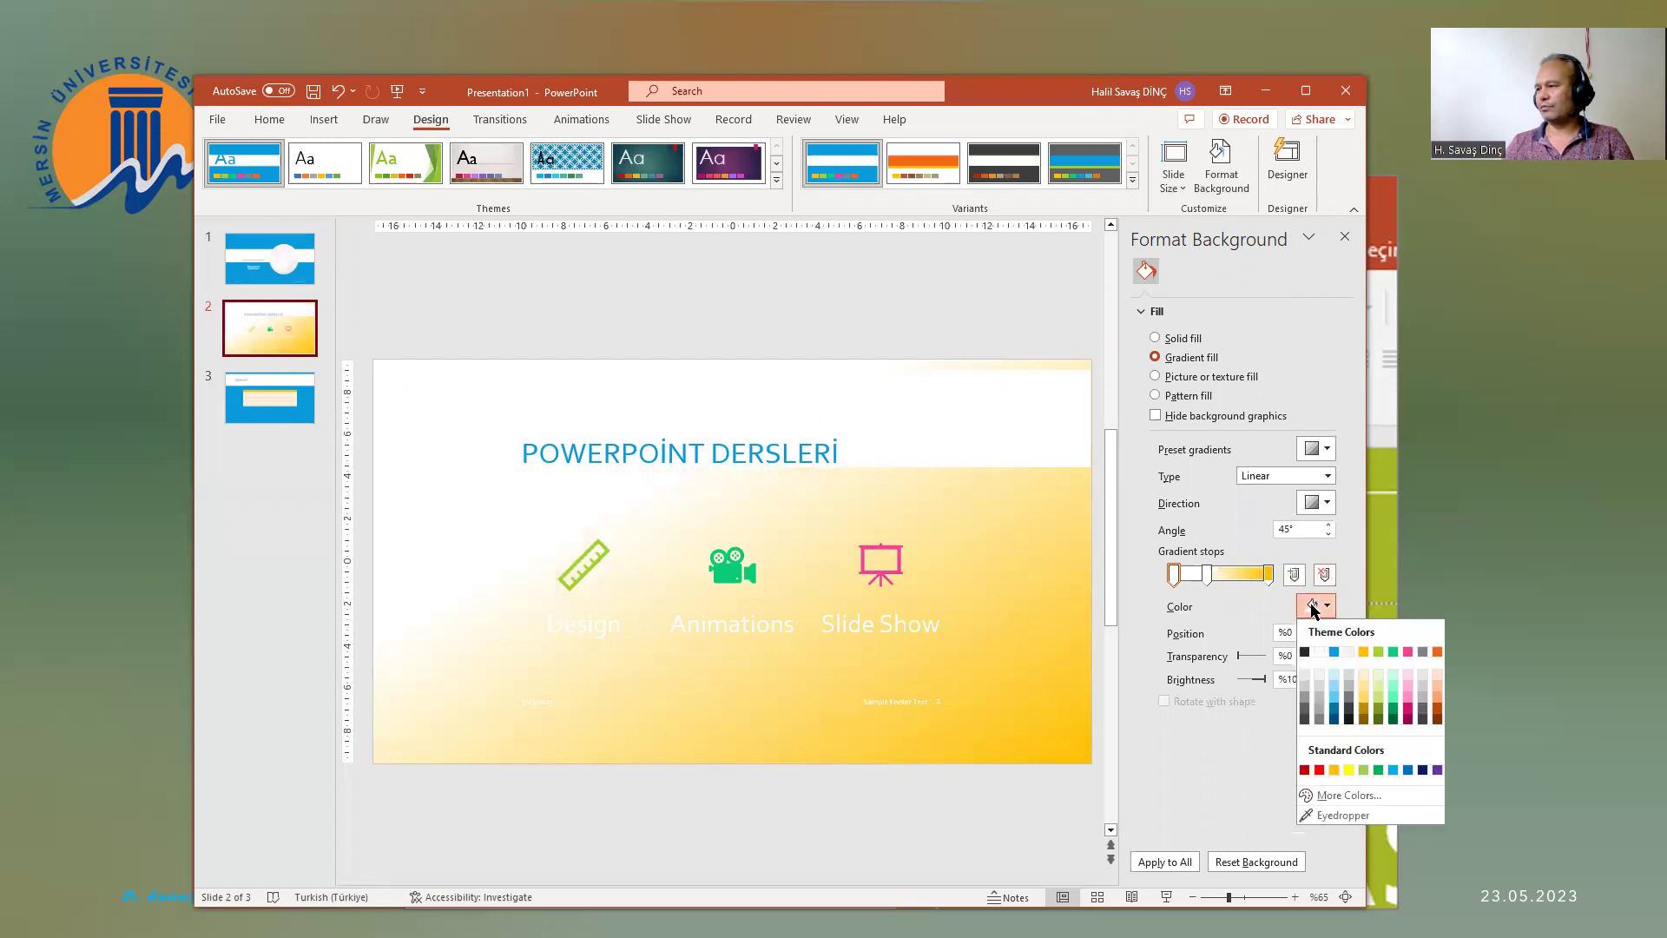
left_click(1335, 652)
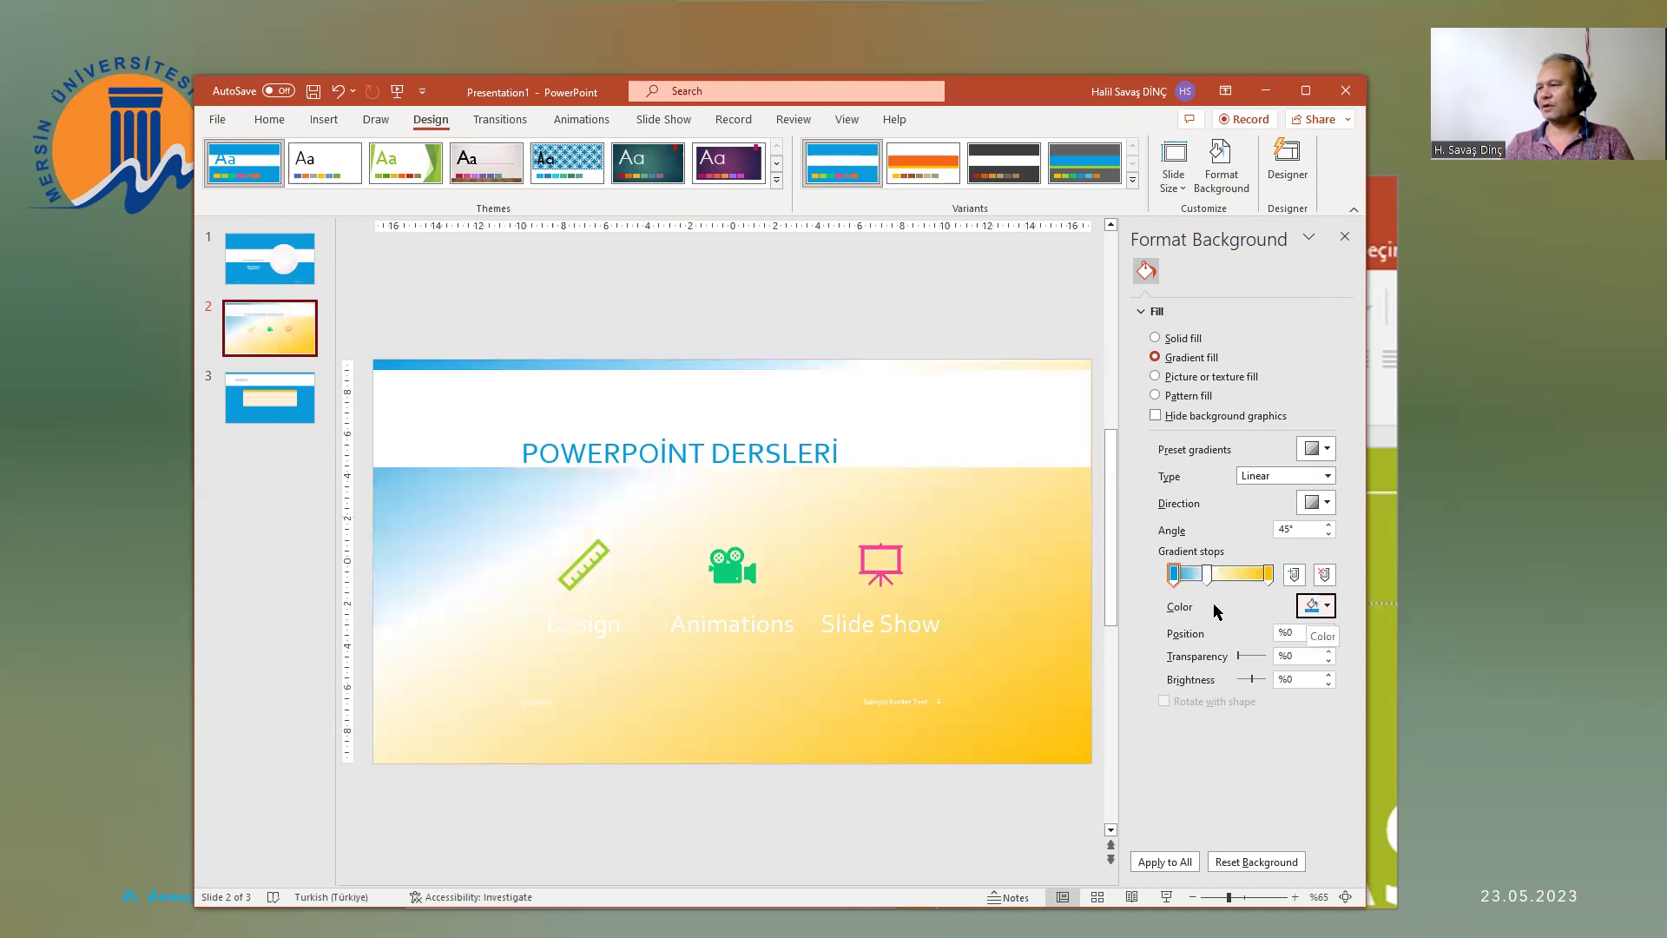
left_click_drag(1206, 575, 1236, 575)
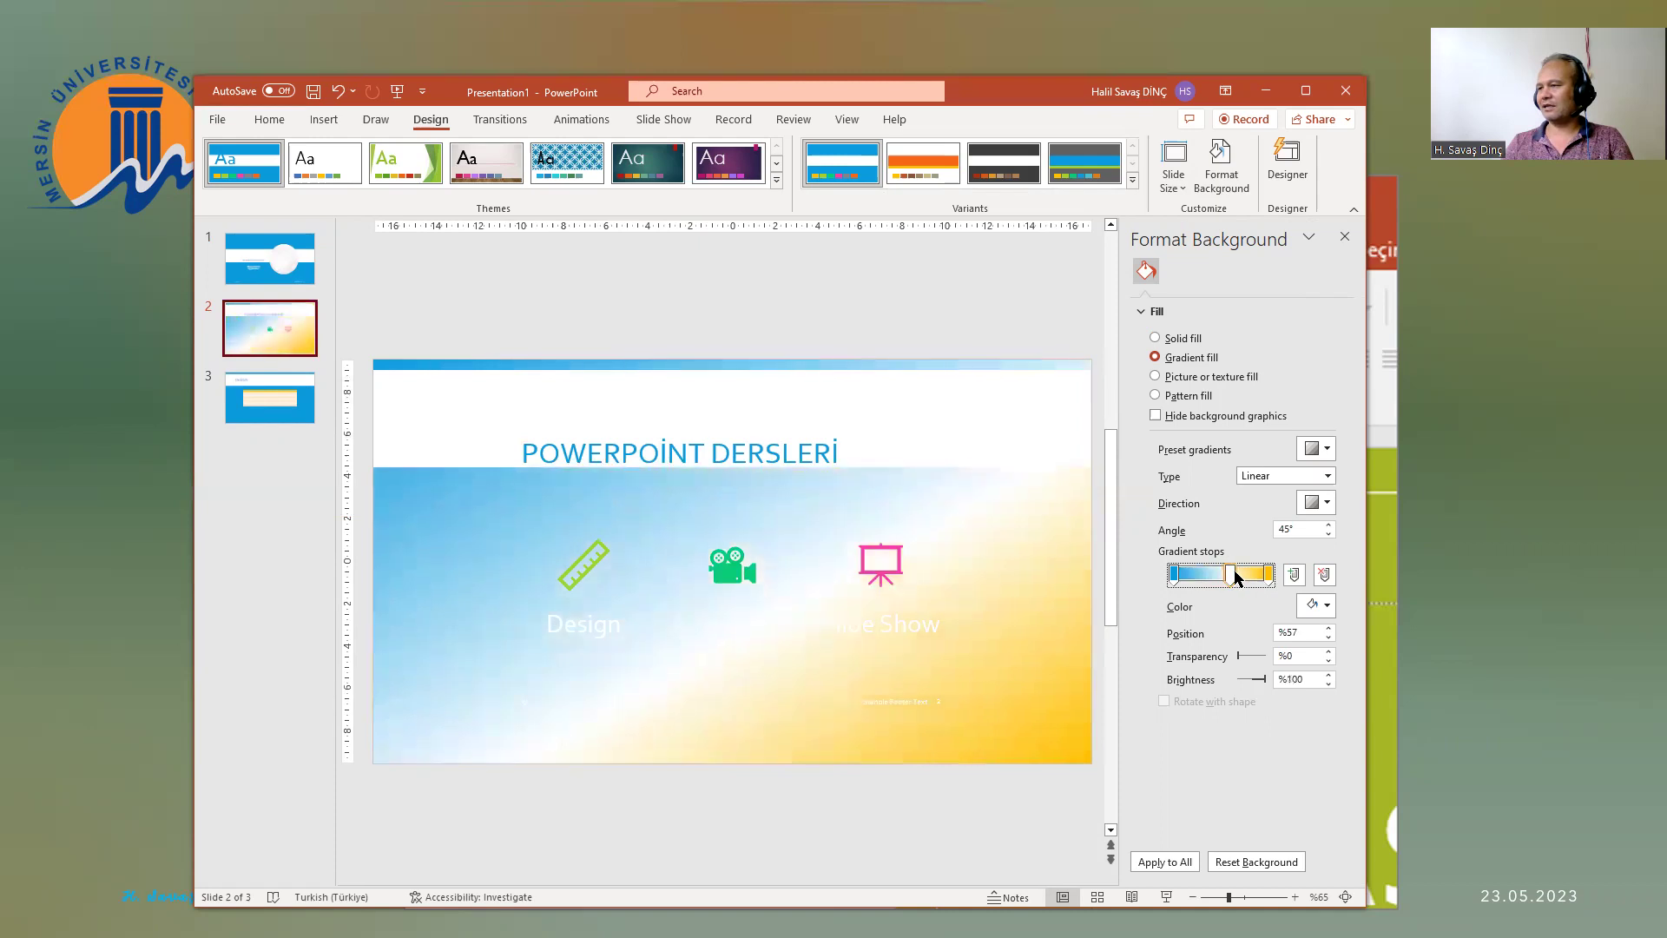
left_click_drag(1237, 577, 1199, 582)
Step: Add a light green stop at 62%, move the white stop, then remove the green stop
left_click(1294, 575)
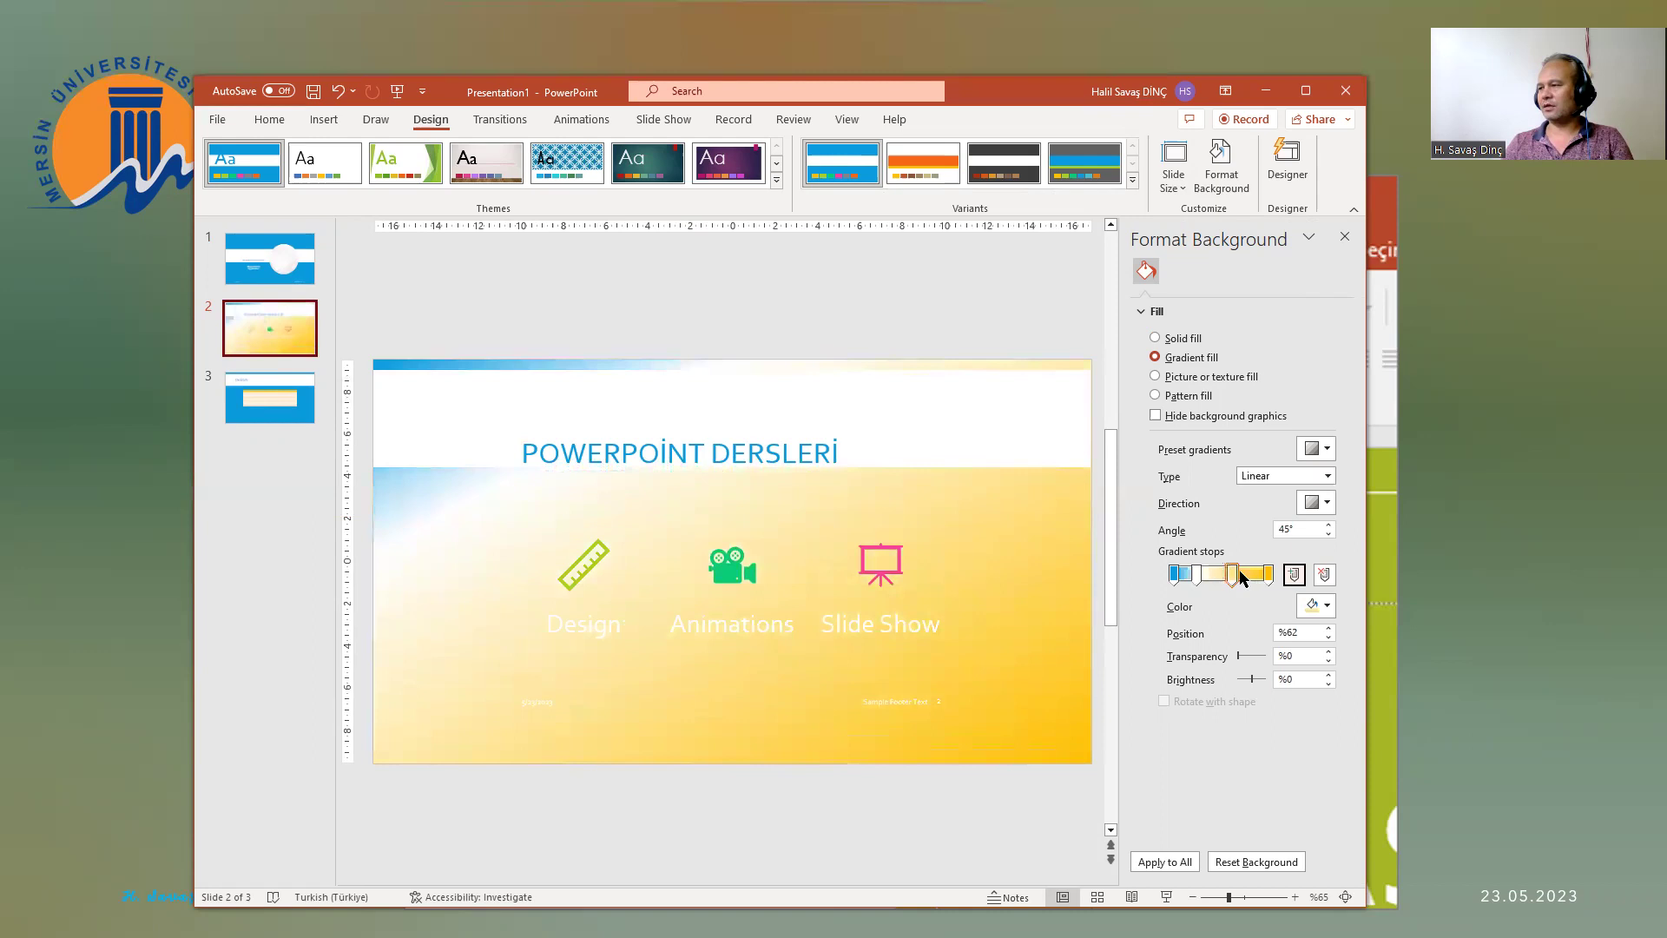
left_click(1320, 605)
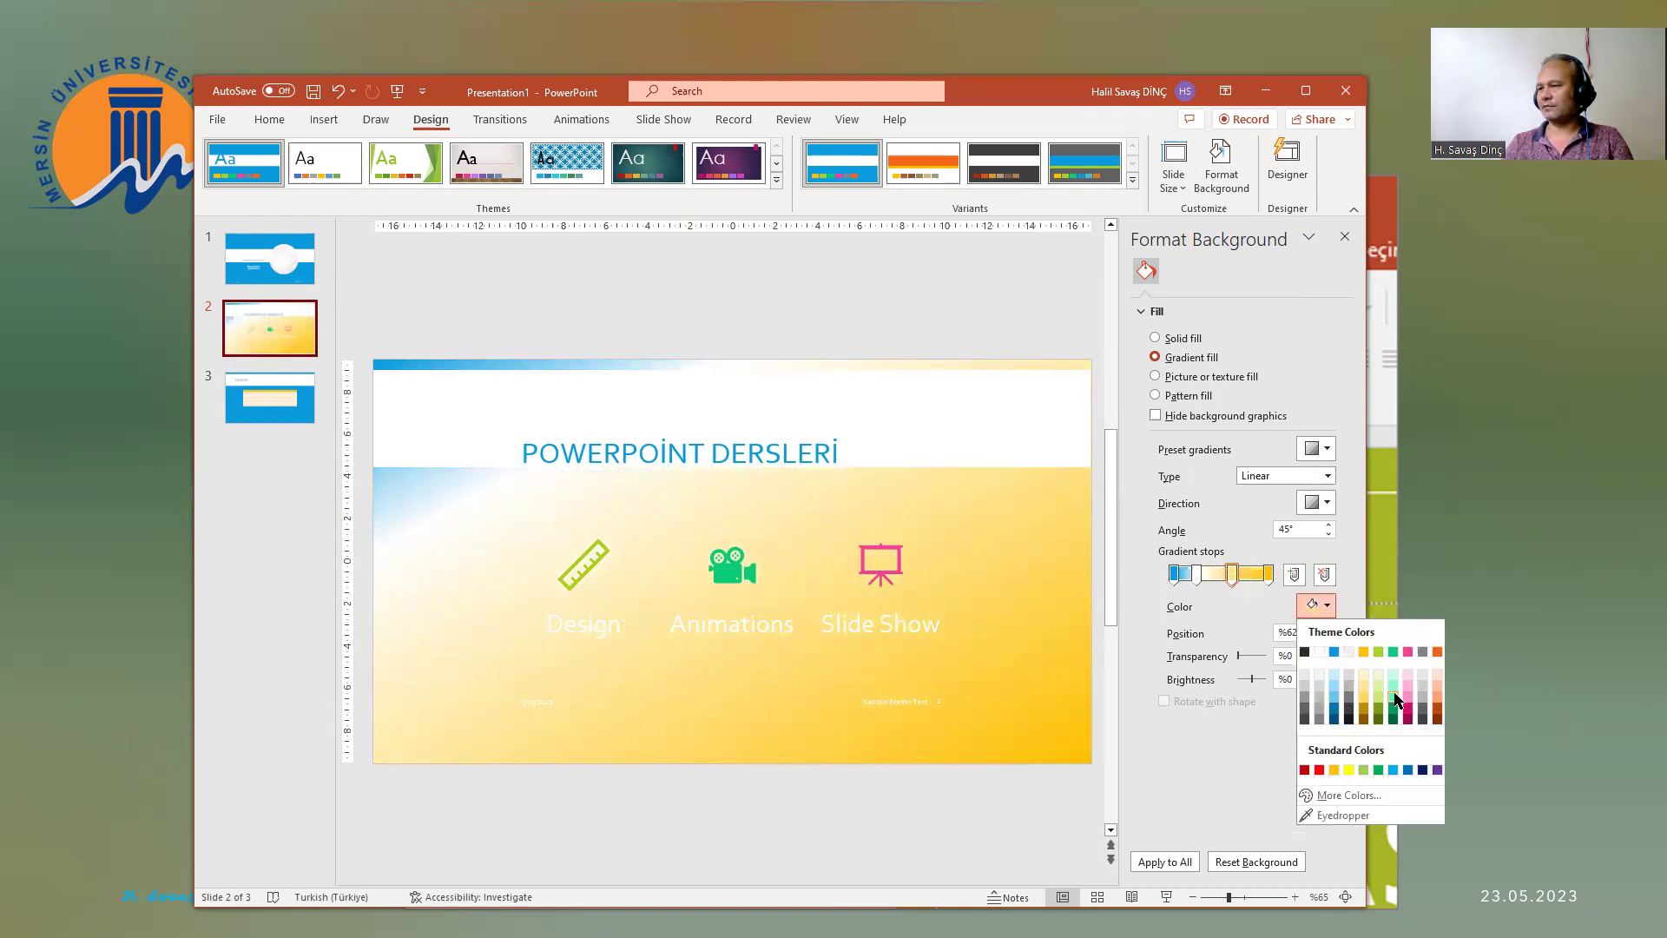
left_click(1394, 697)
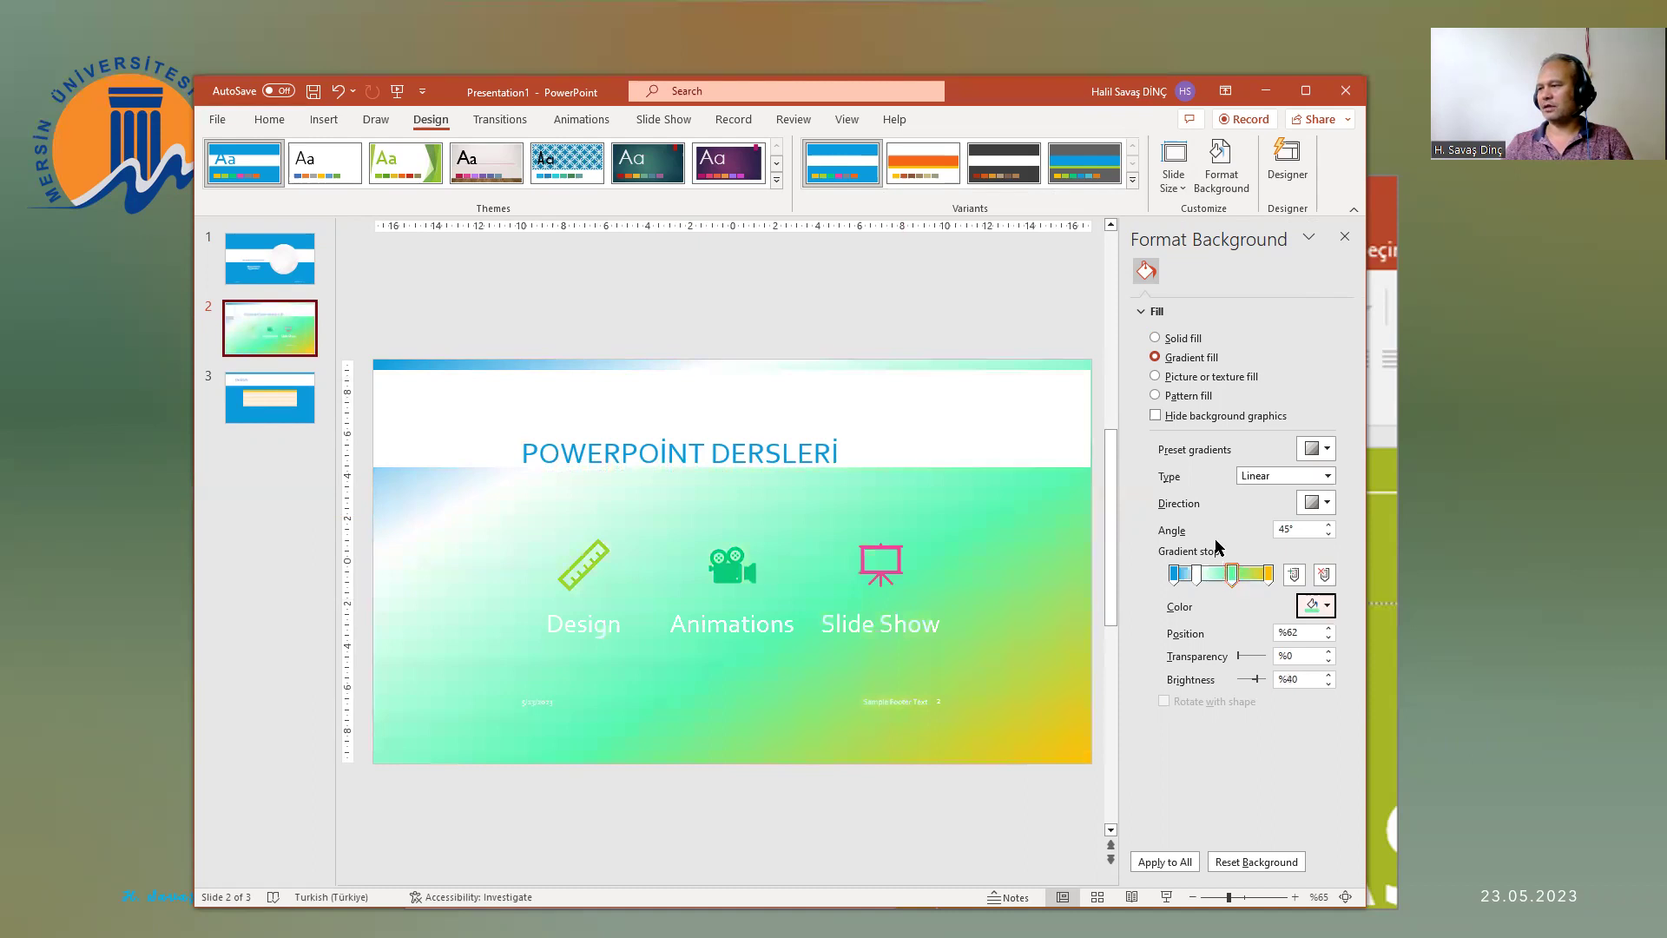
left_click_drag(1197, 575, 1209, 575)
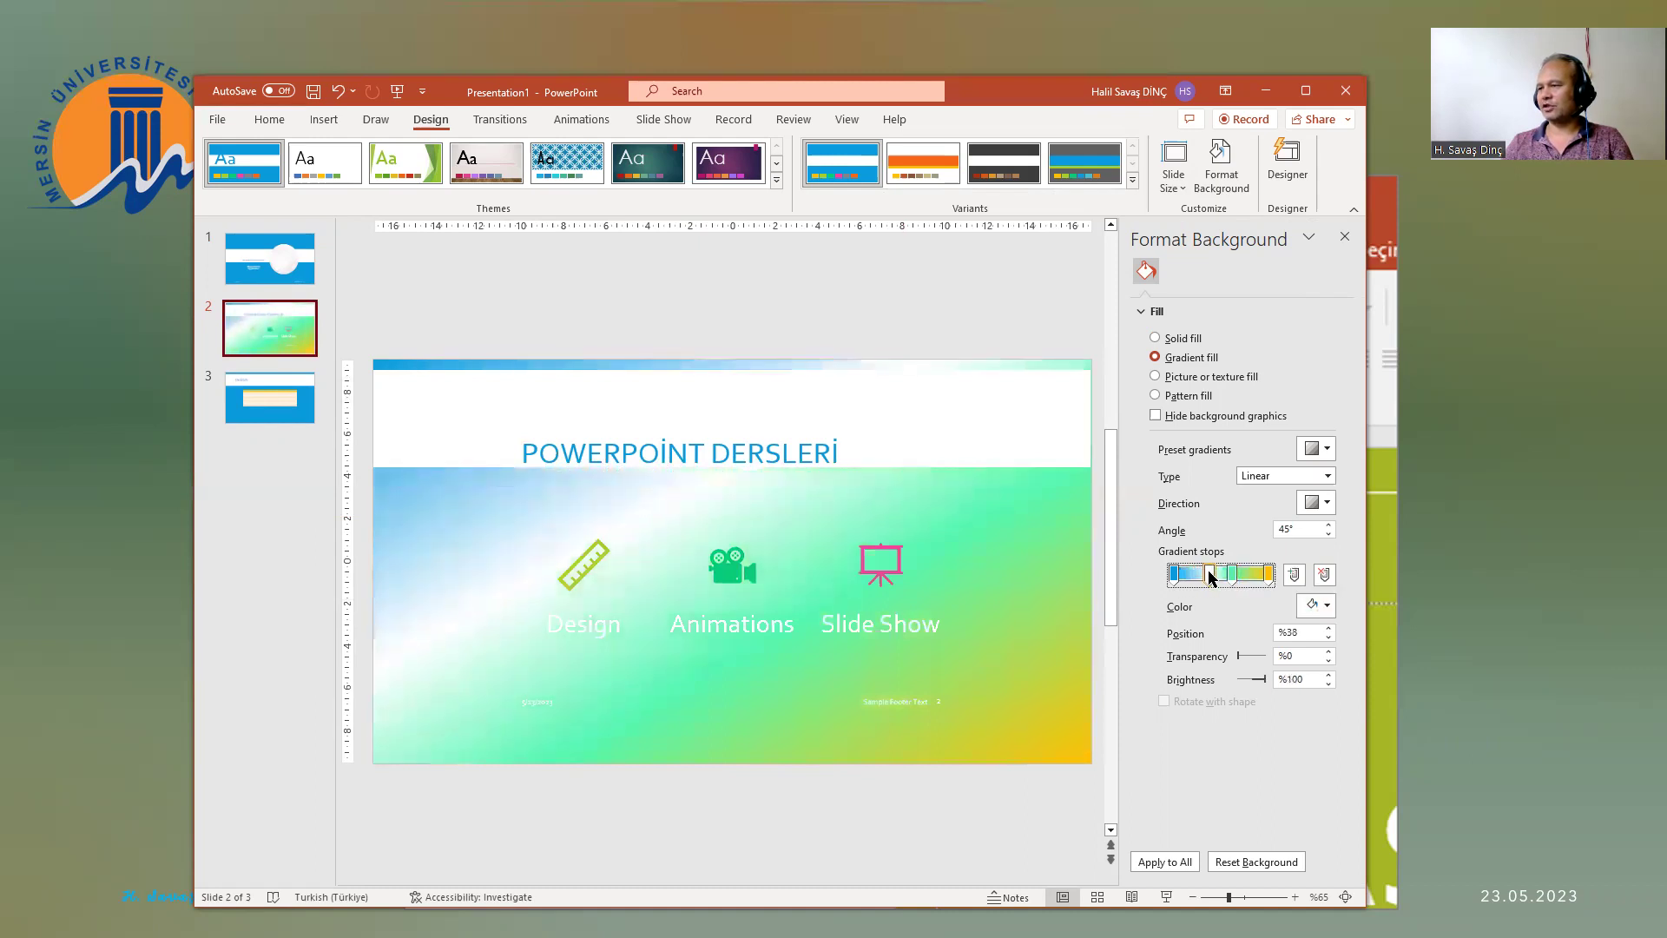
left_click_drag(1211, 580, 1207, 580)
left_click(1324, 576)
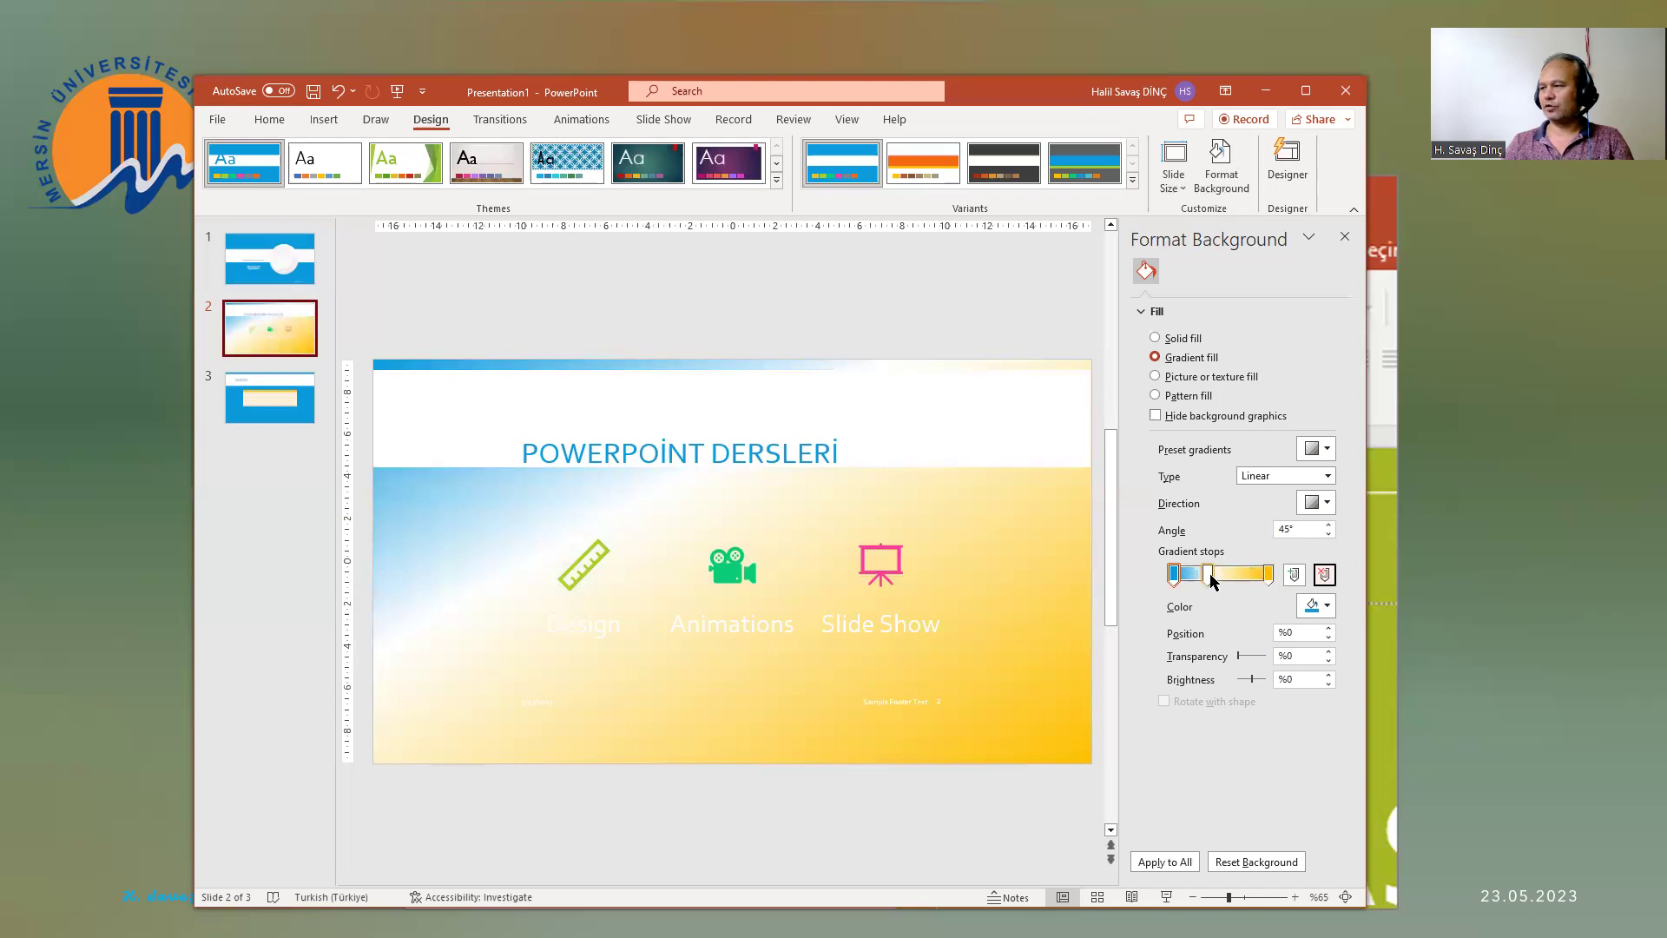
left_click_drag(1207, 575, 1240, 574)
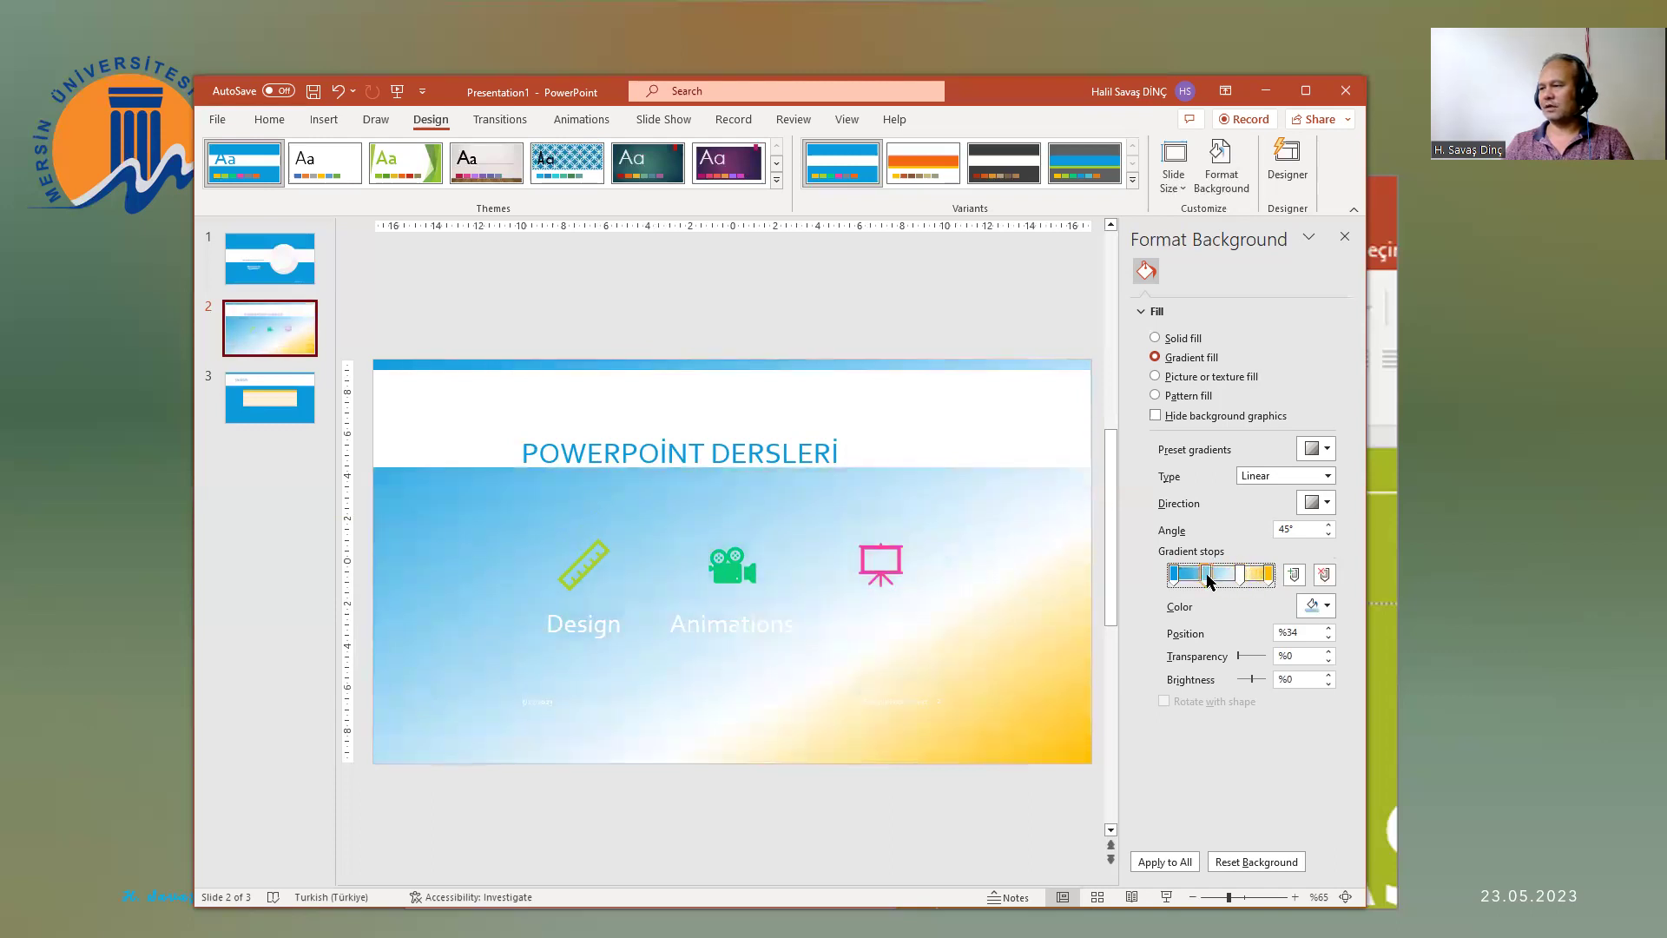
Step: Make the middle stop red at 47%, with 48% transparency and 49% brightness
left_click(1316, 606)
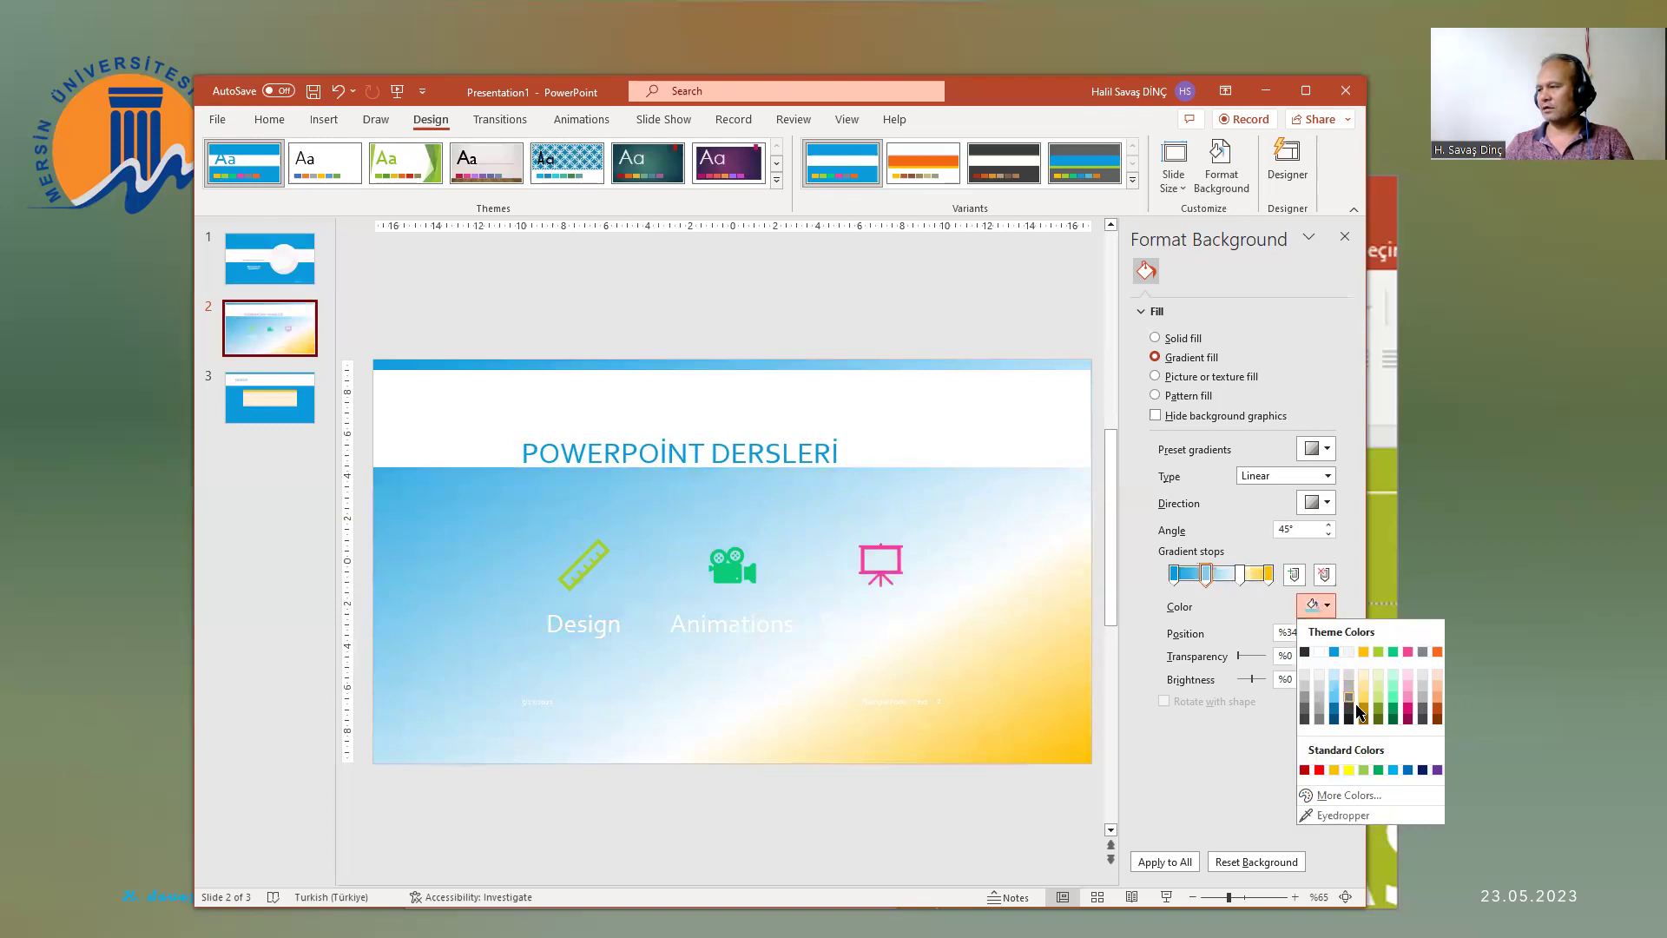
left_click(1319, 770)
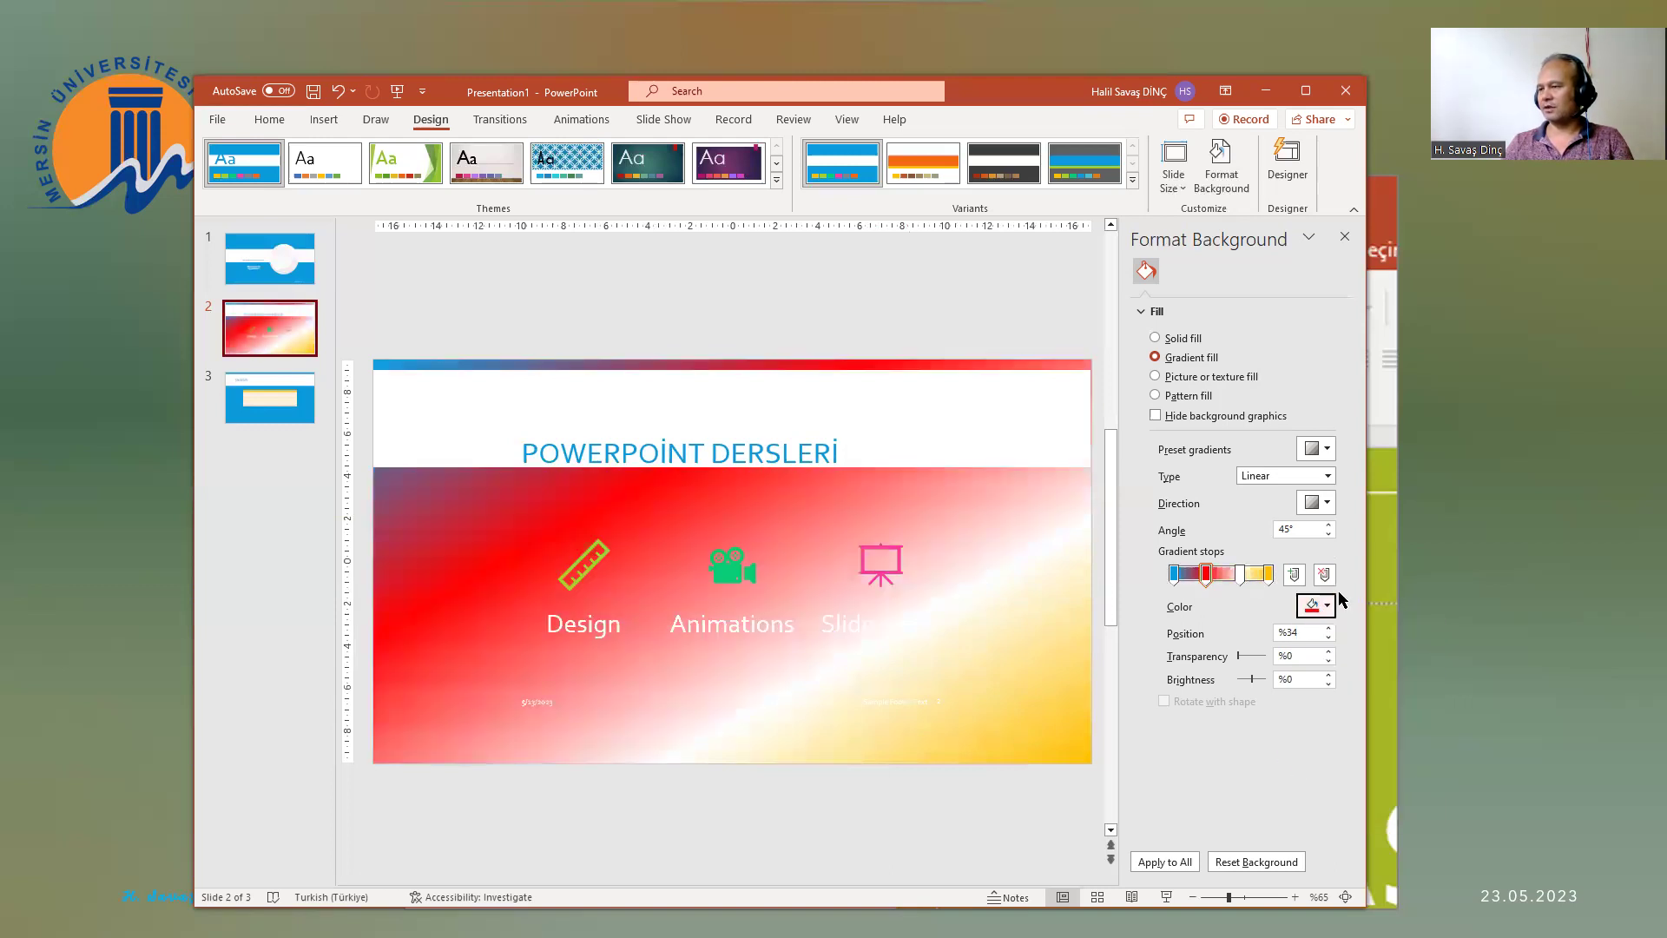
left_click_drag(1205, 574, 1224, 579)
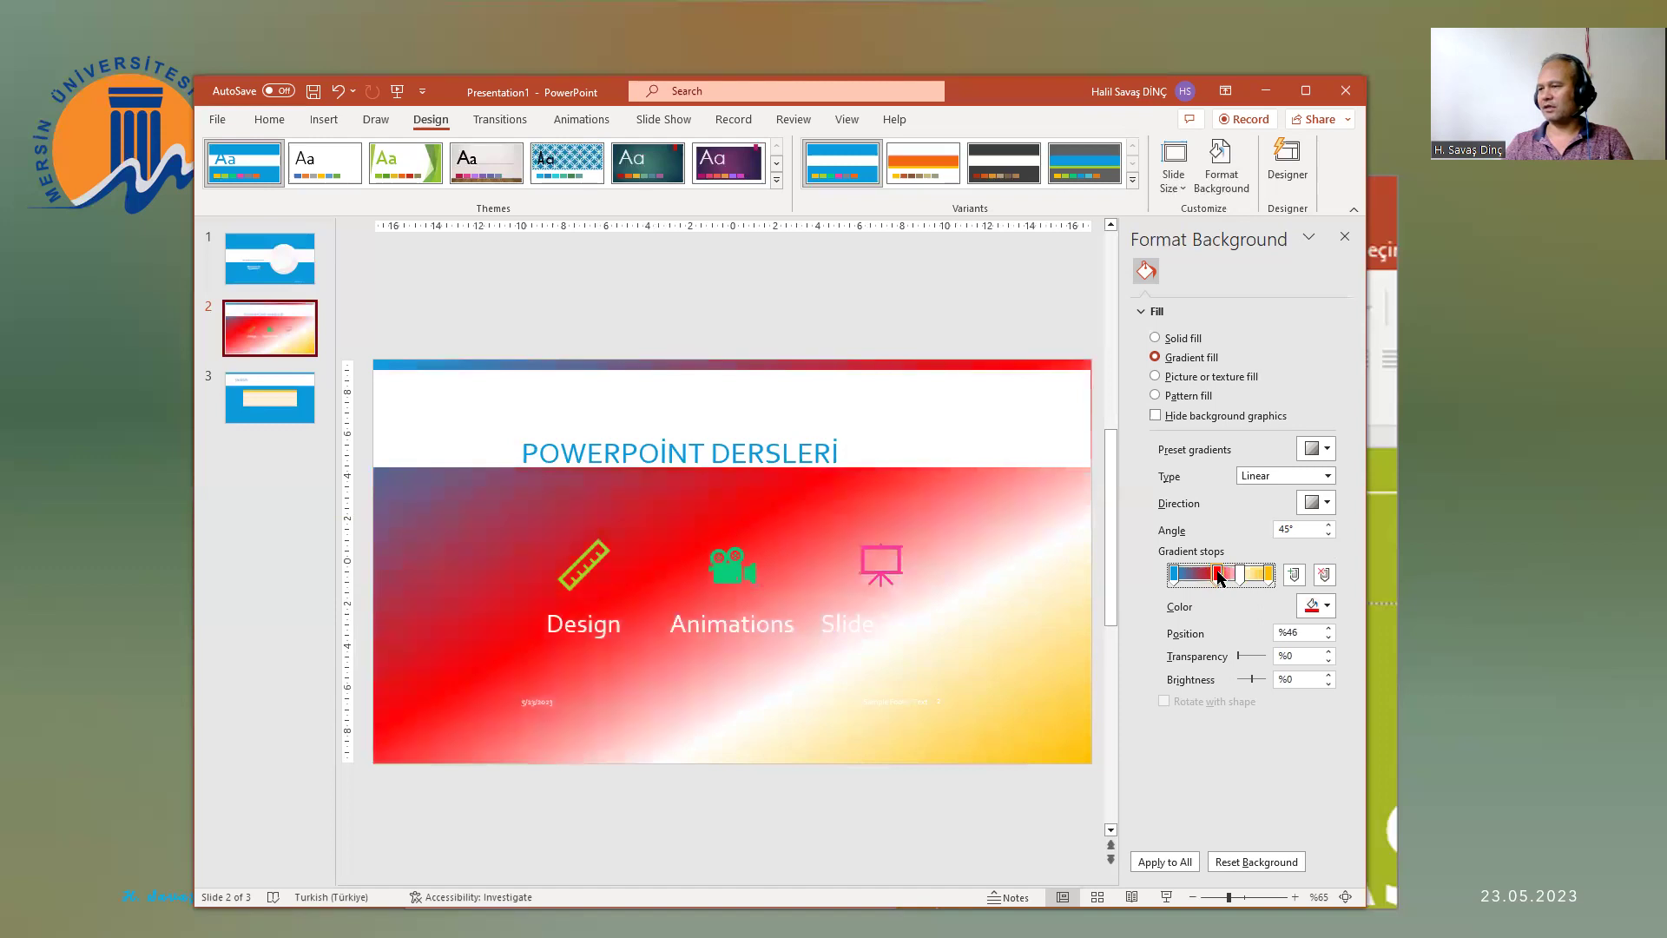
mouse_move(1224, 579)
left_mouse_down()
mouse_move(1250, 577)
mouse_move(1217, 577)
left_mouse_up()
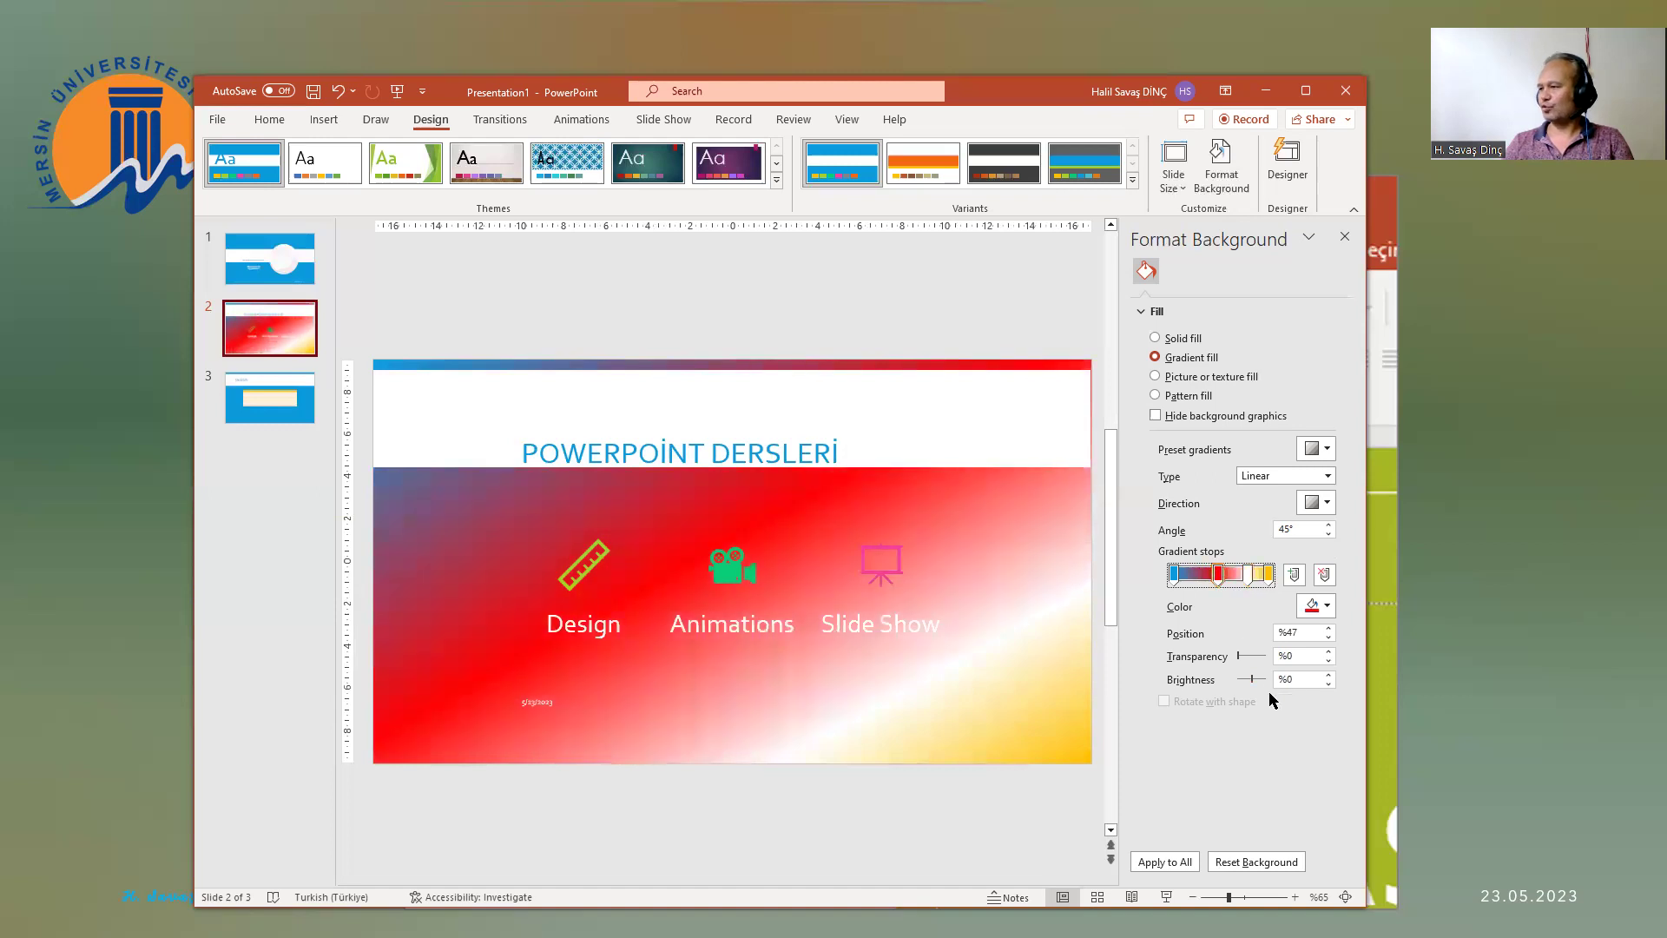
left_click(1284, 654)
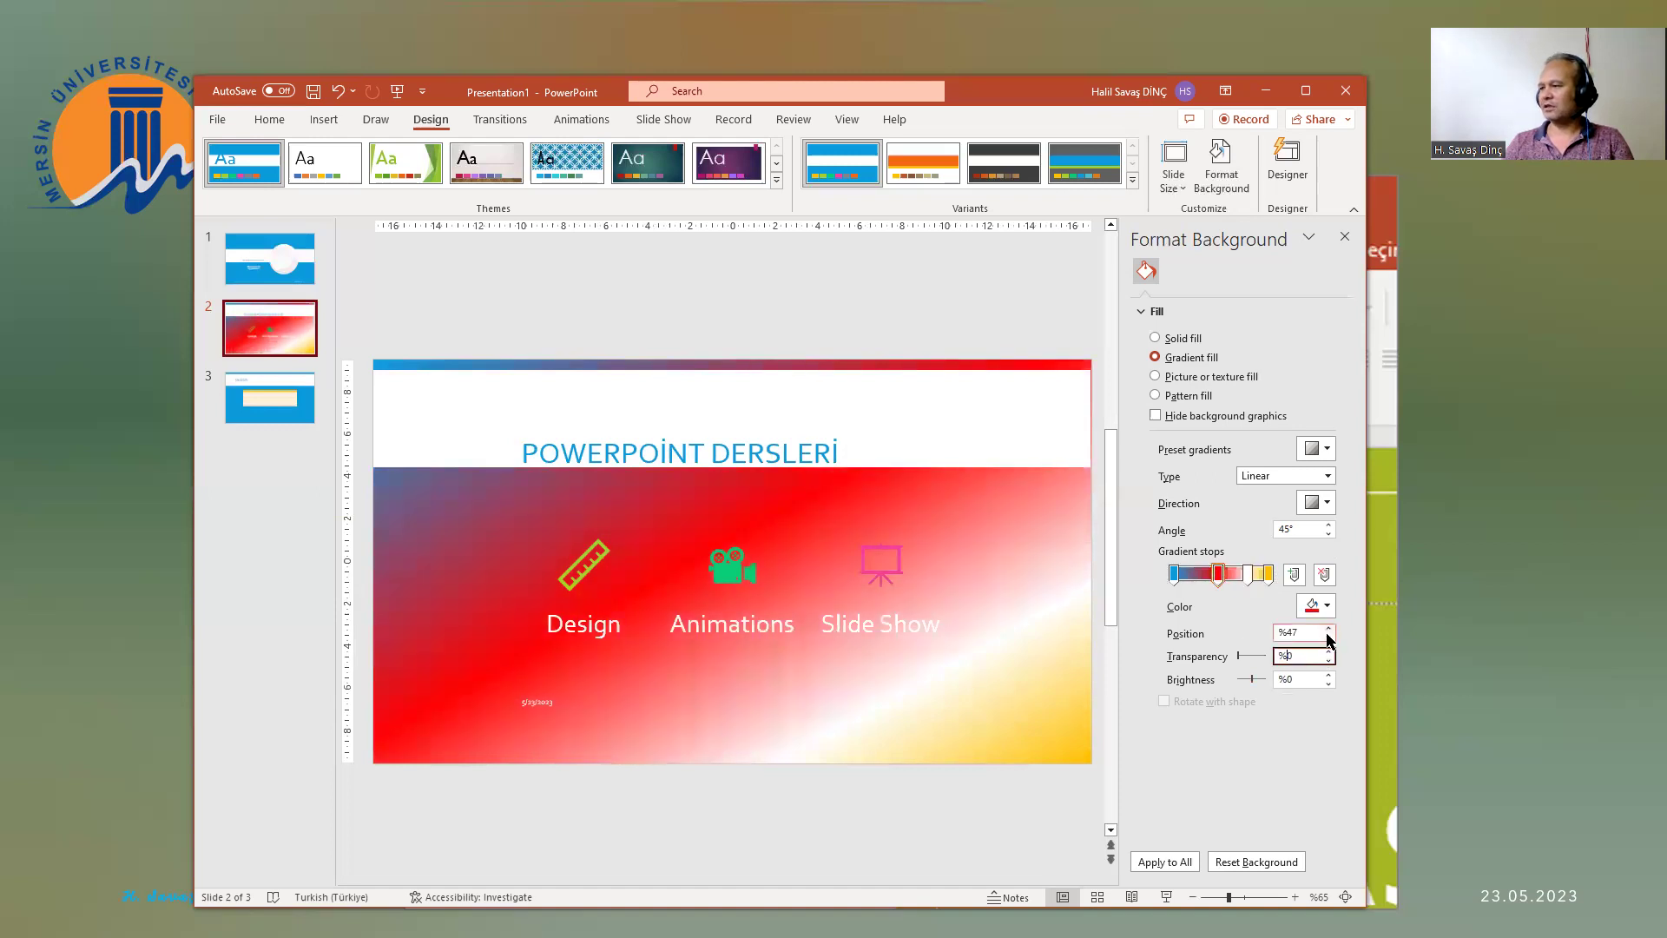
left_click(1327, 651)
left_click(1330, 652)
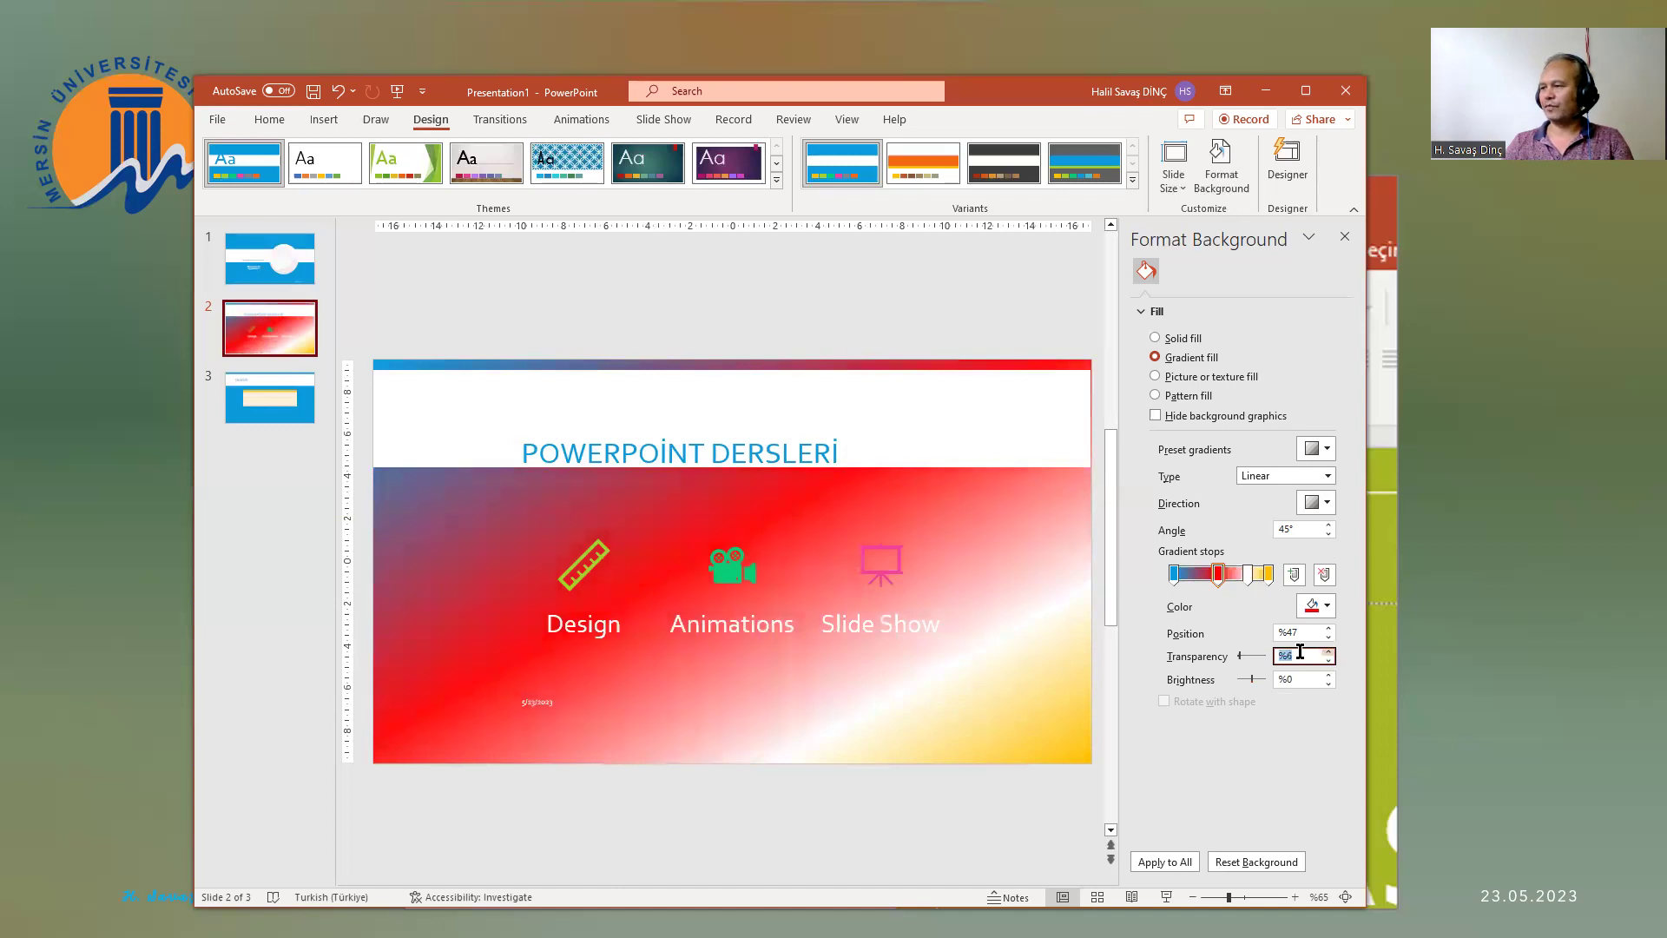
mouse_move(1243, 660)
left_mouse_down()
mouse_move(1261, 682)
mouse_move(1218, 692)
mouse_move(1257, 685)
left_mouse_up()
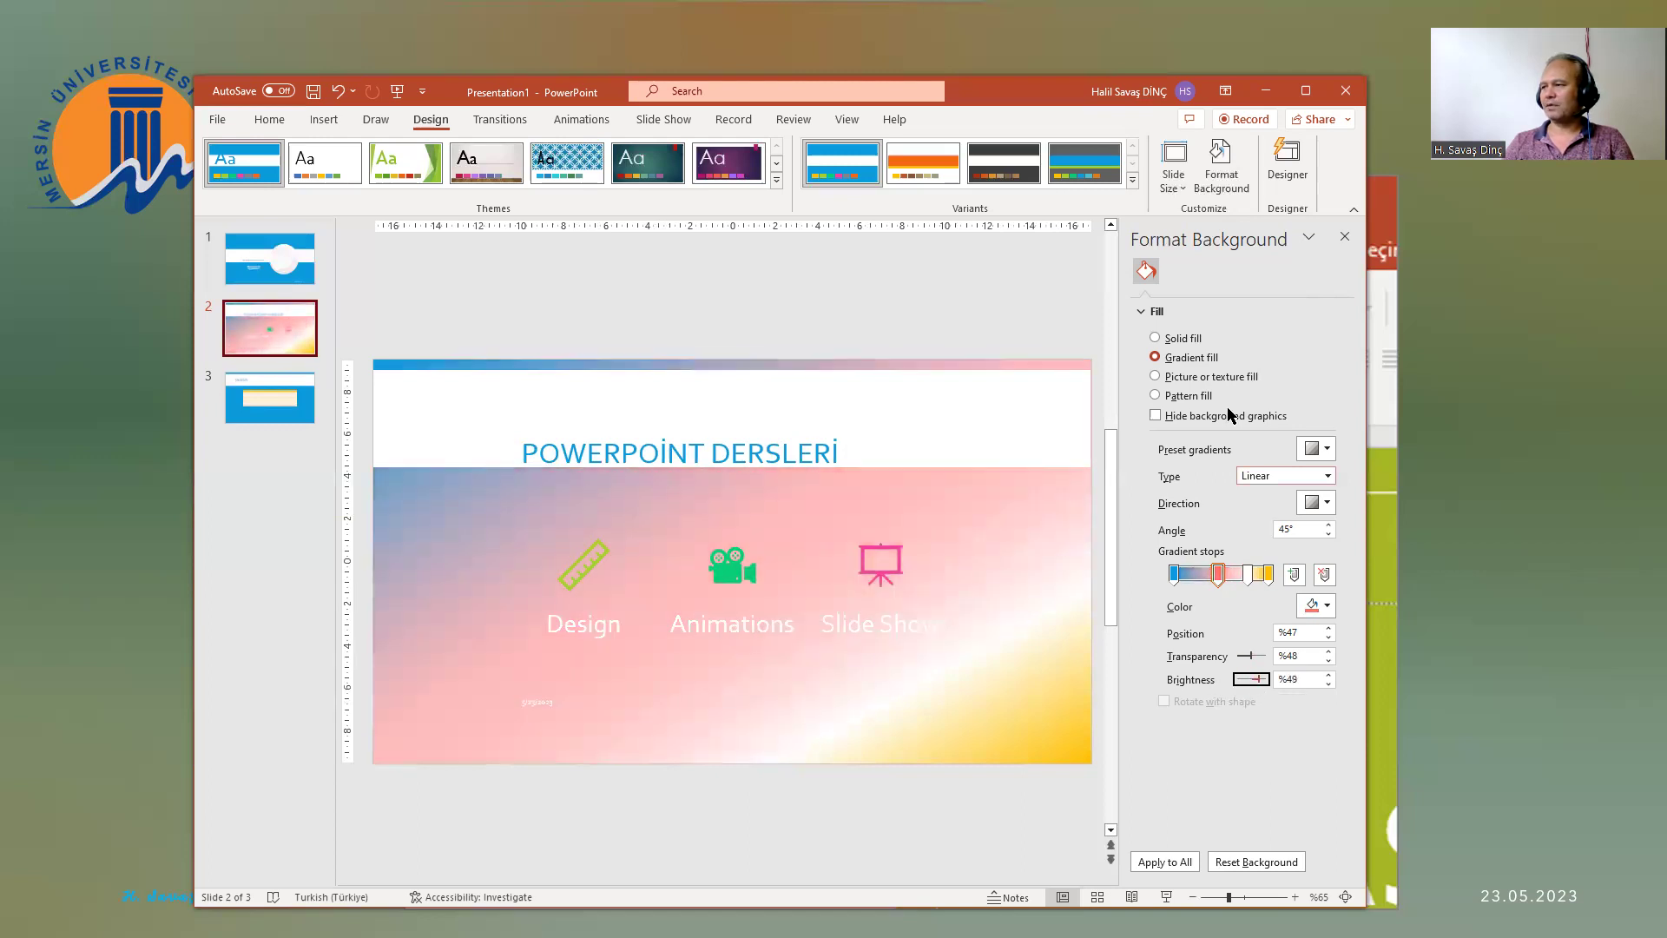
Step: Choose Picture or texture fill and insert the piano-playing stock image as slide 2's background
left_click(1194, 378)
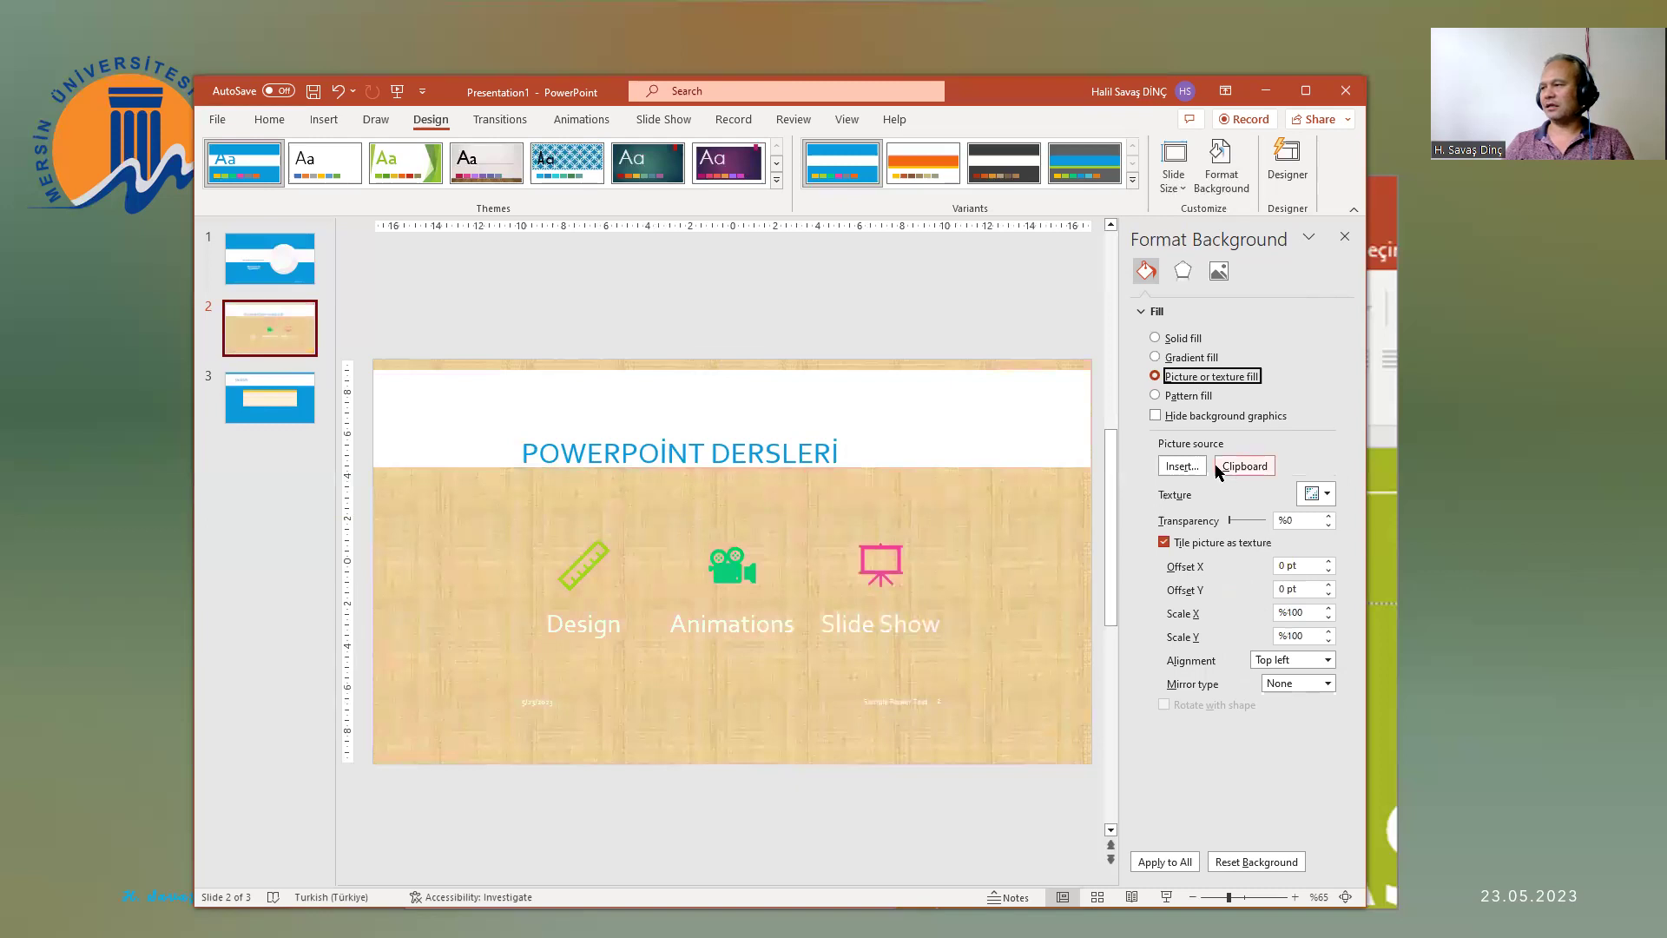
left_click(1192, 465)
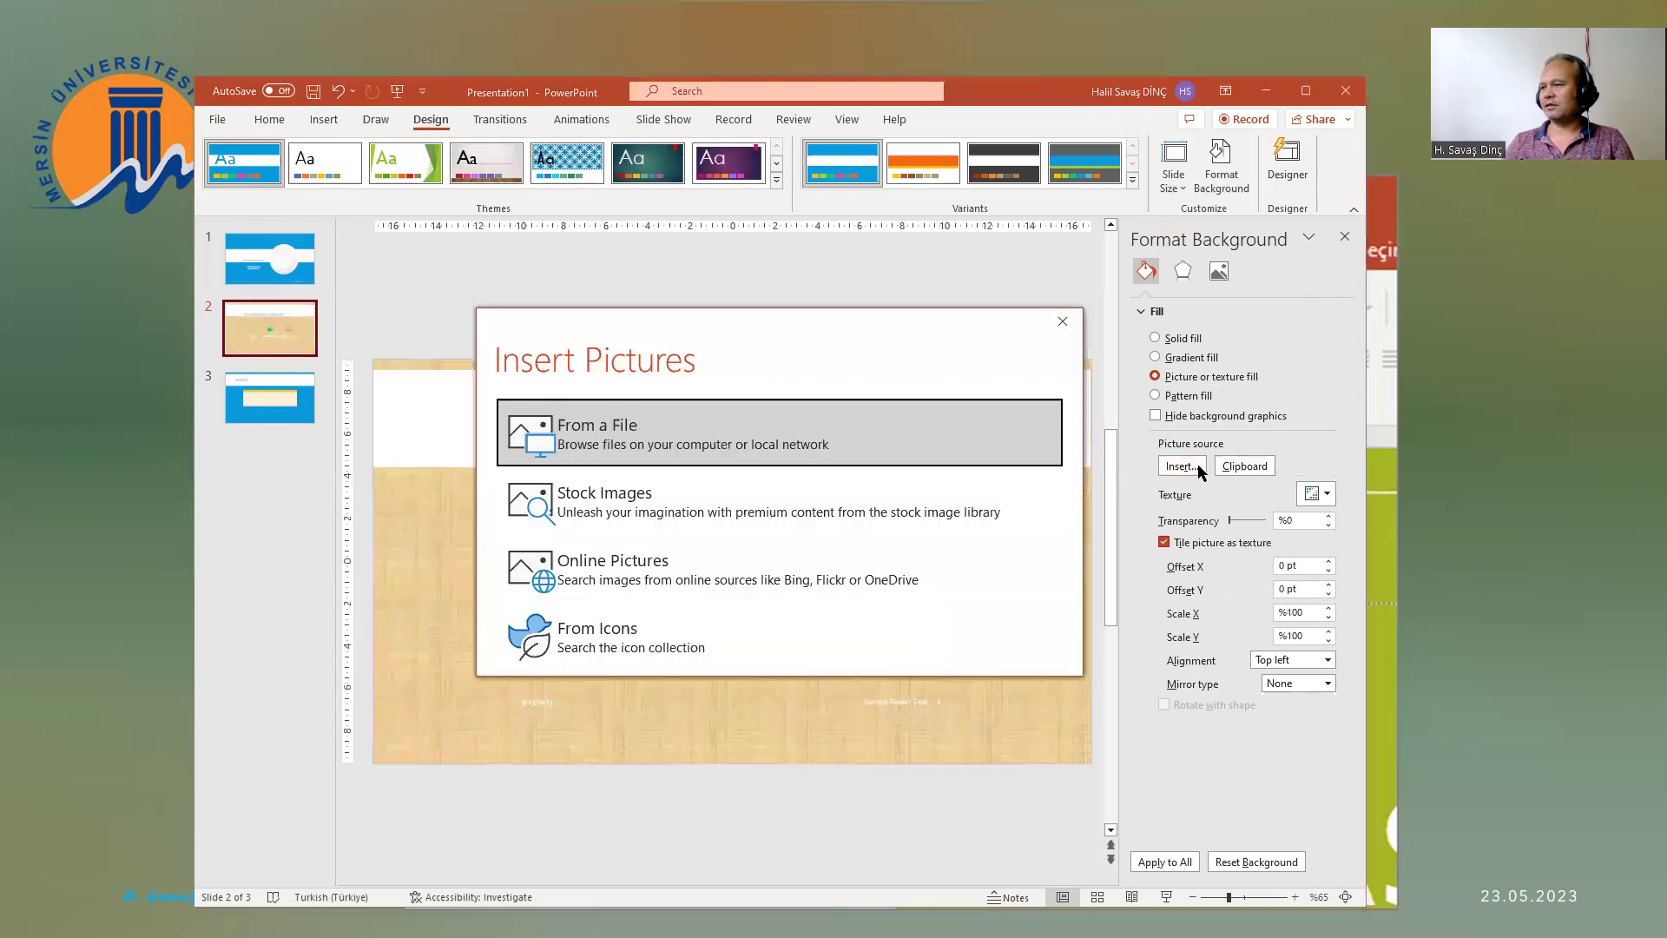
left_click(701, 506)
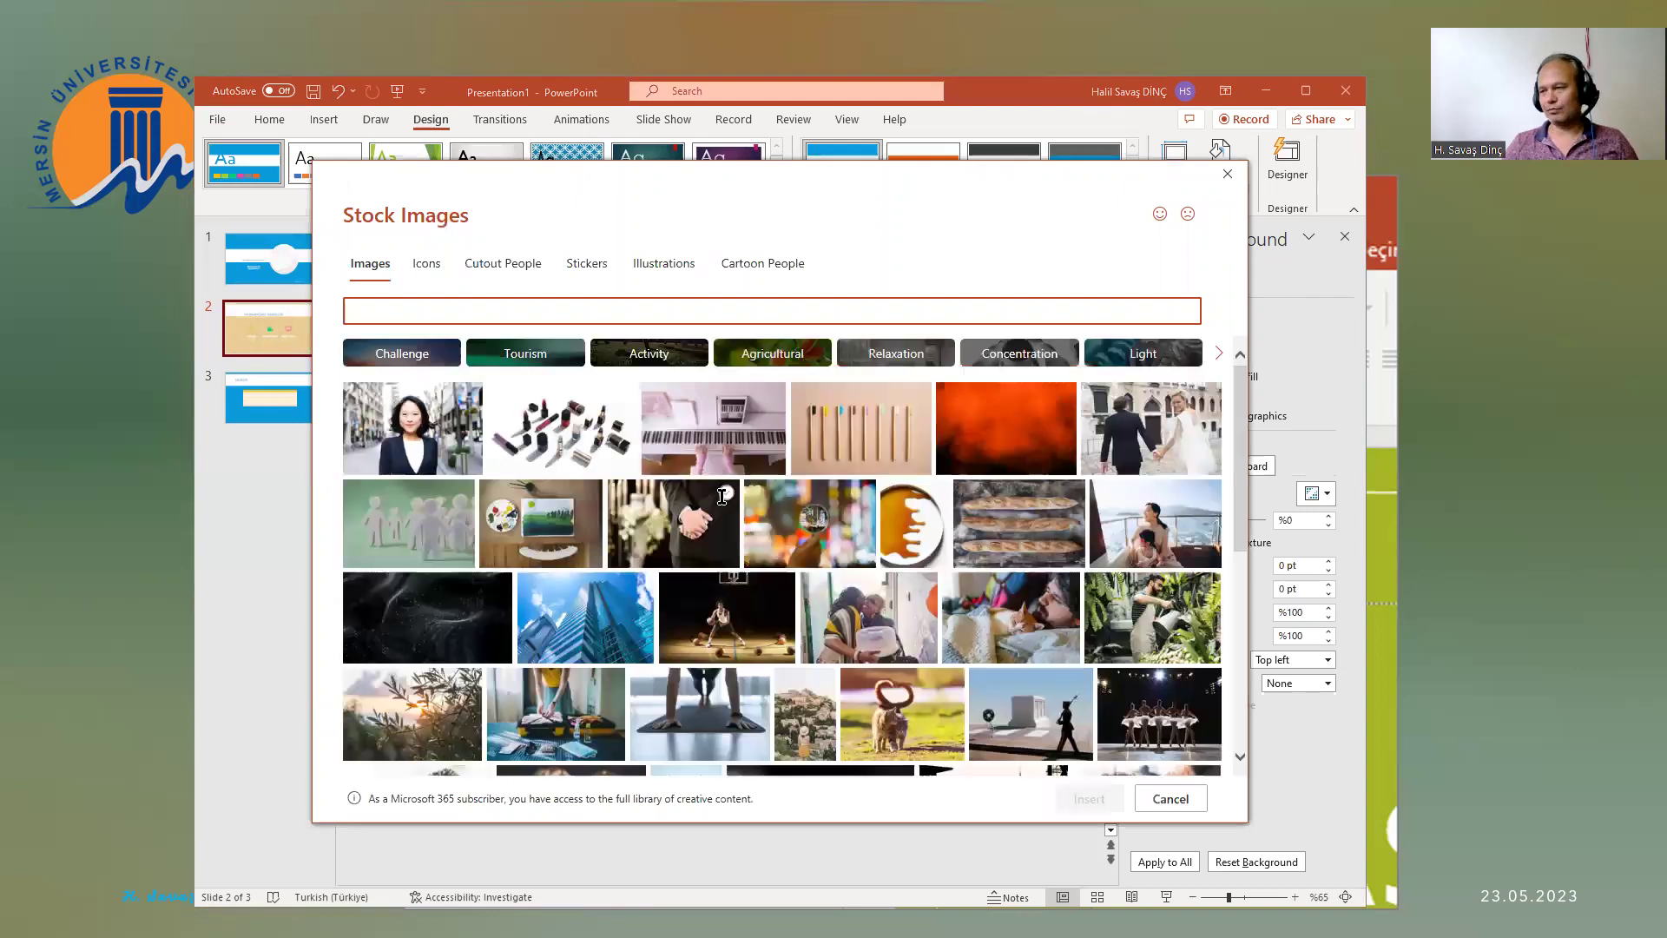
left_click(676, 436)
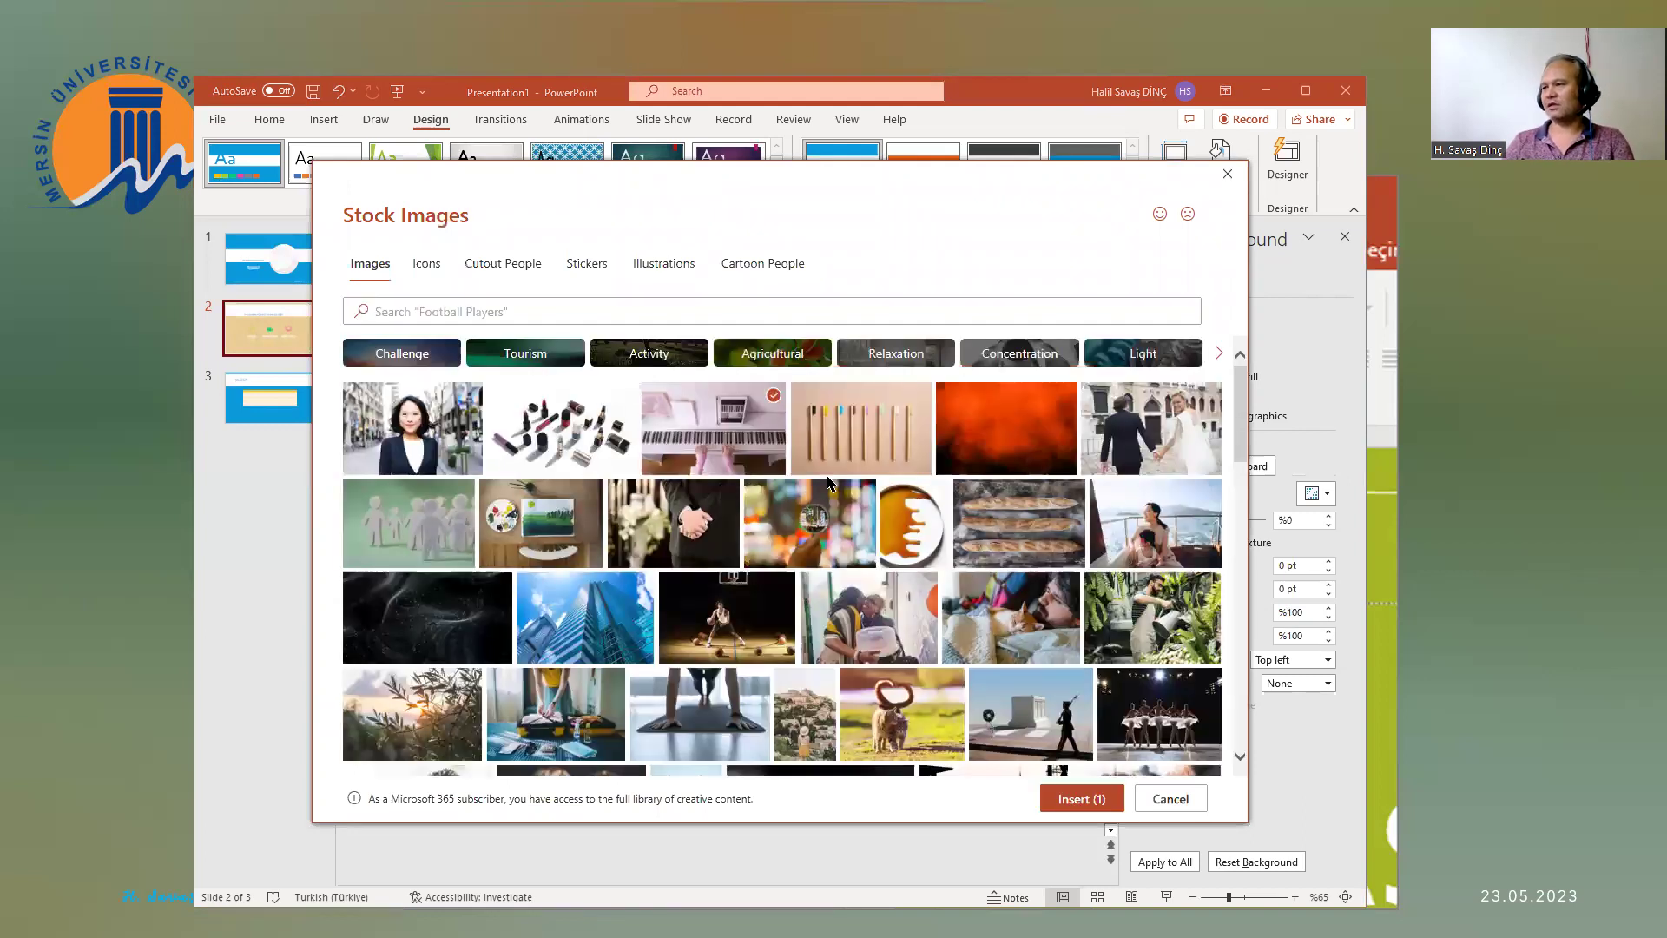
left_click(1061, 807)
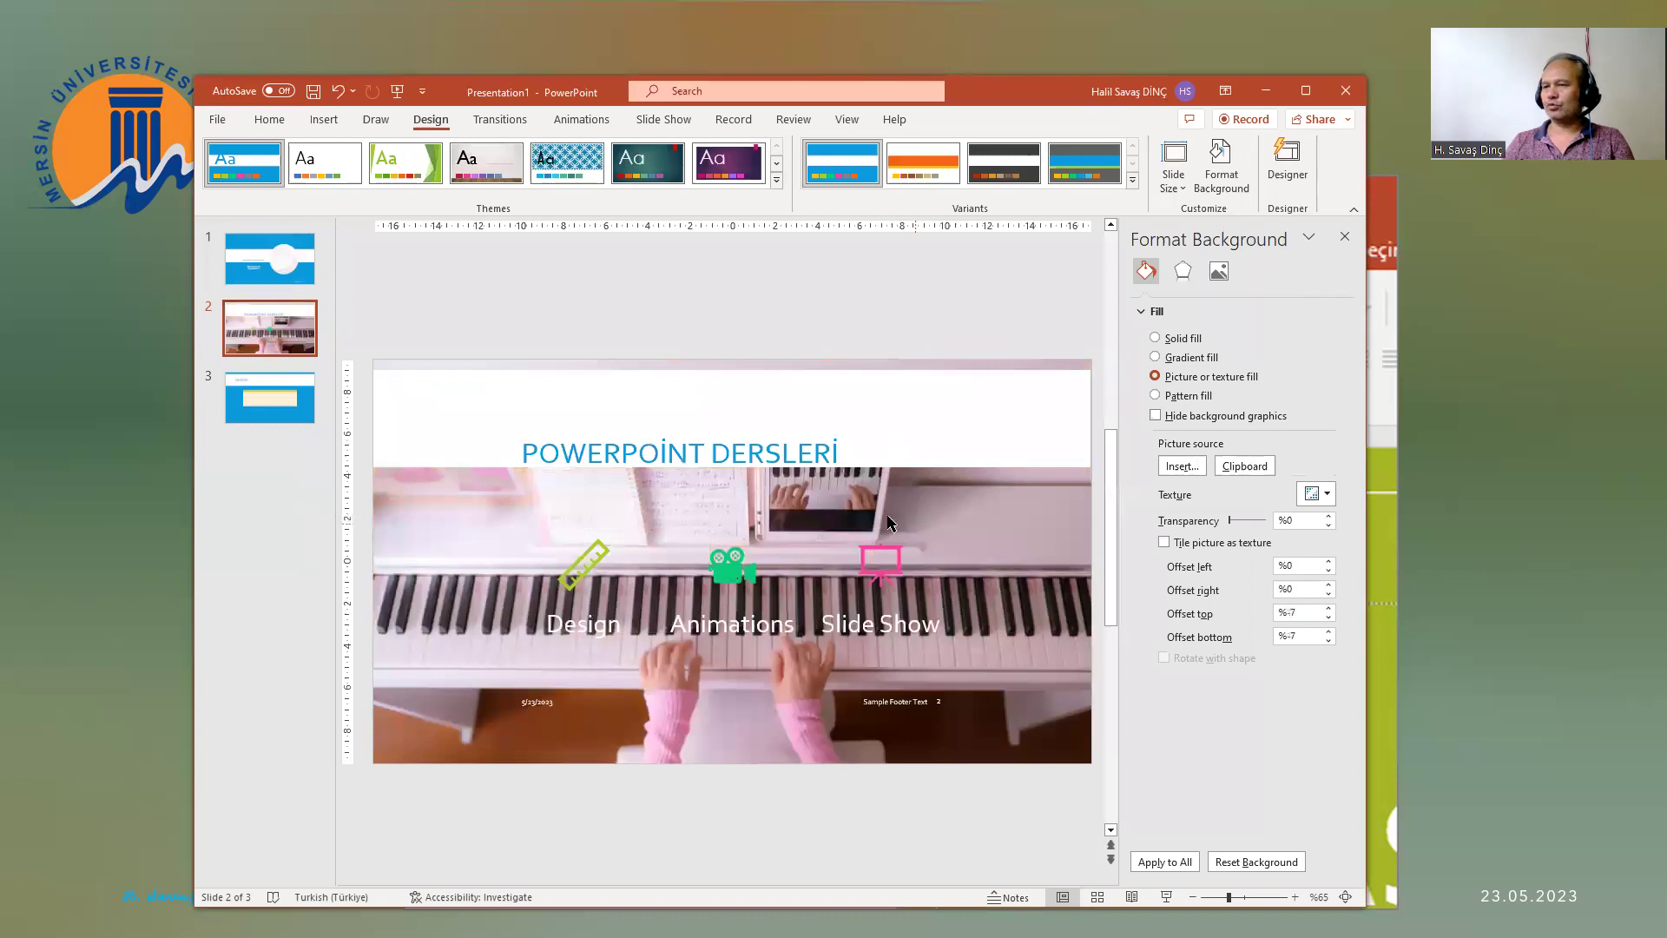
Step: On slide 2, try the copied image as background, then undo twice back to the piano photo
right_click(268, 446)
key("Escape")
left_click(295, 333)
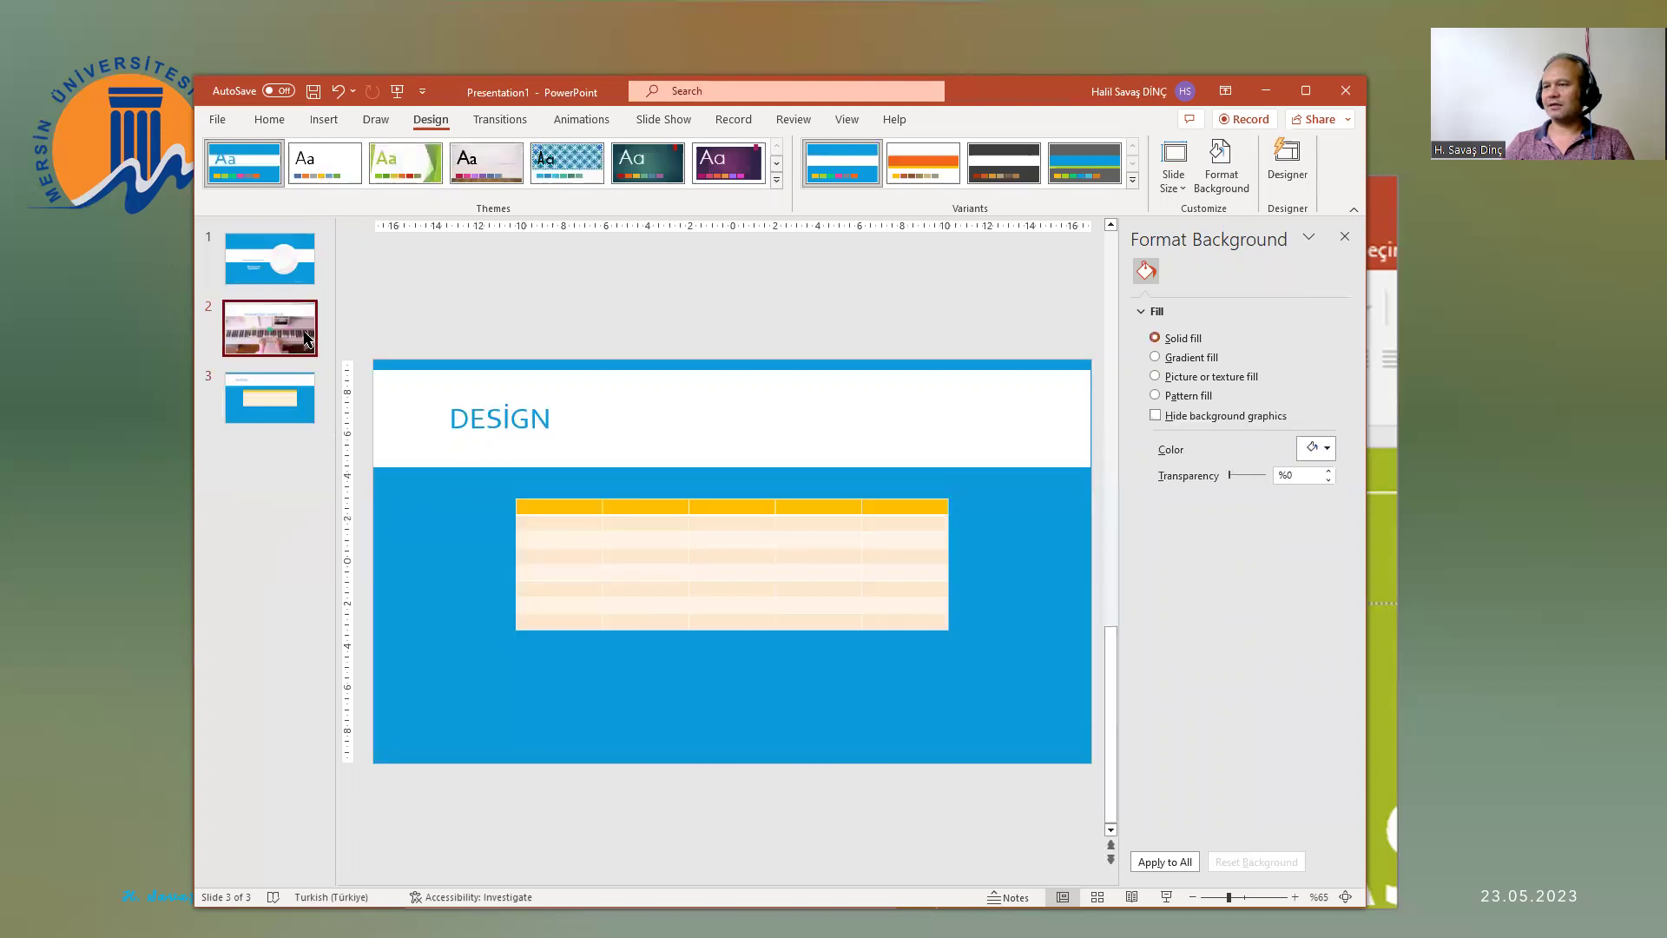
left_click(258, 354)
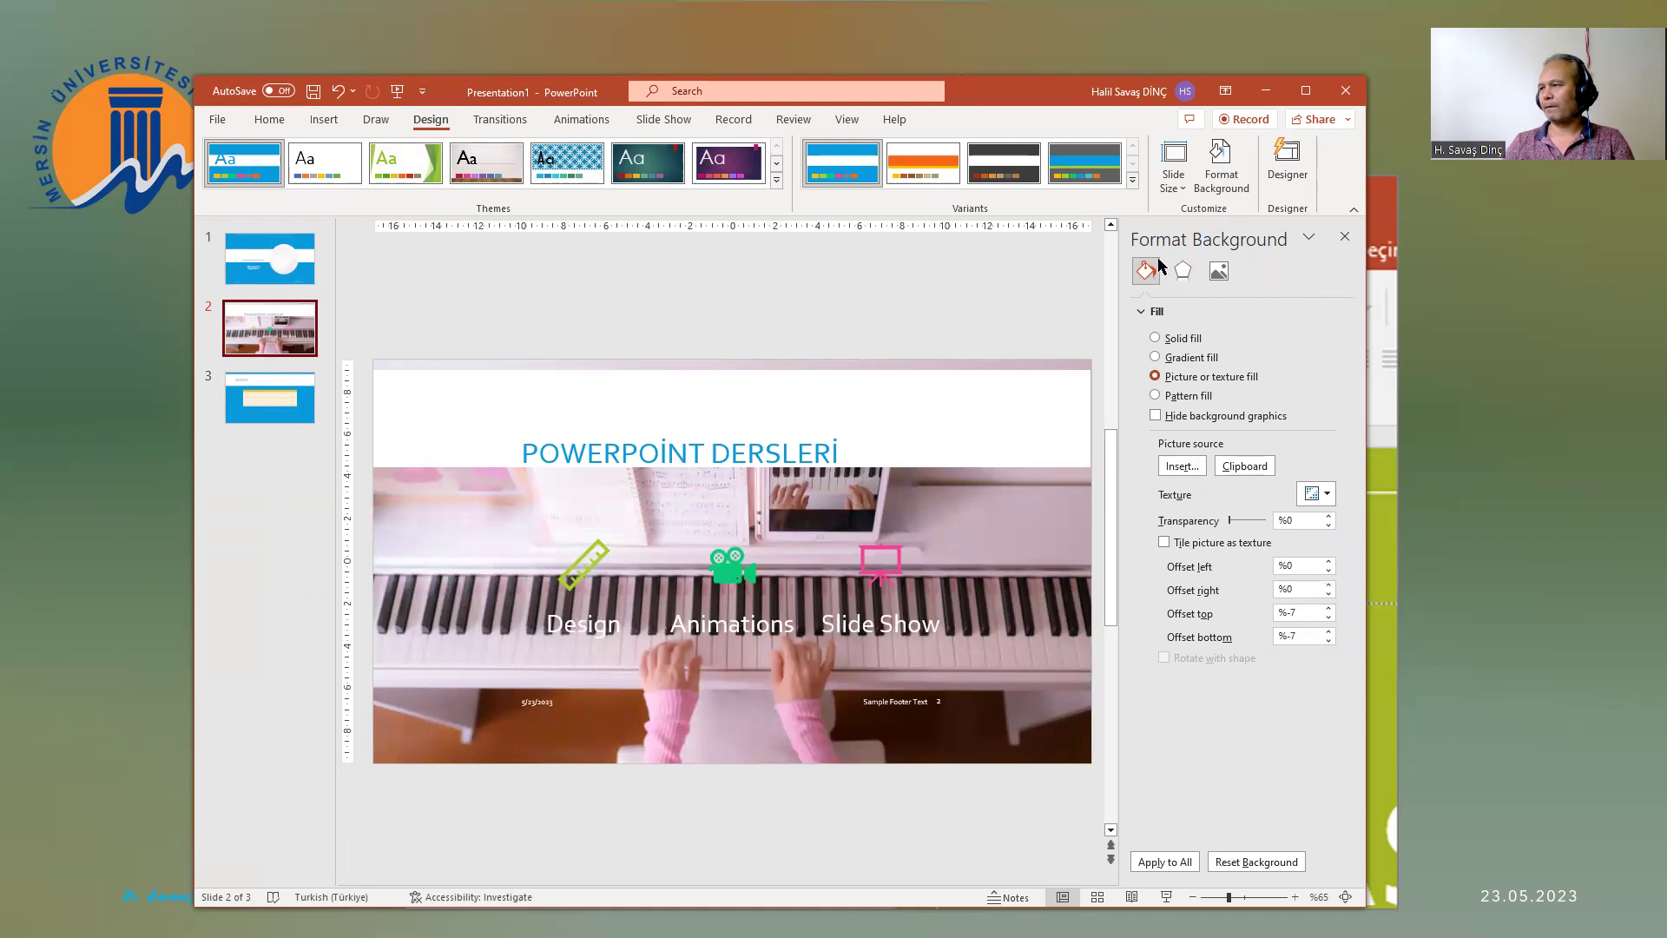
left_click(1246, 469)
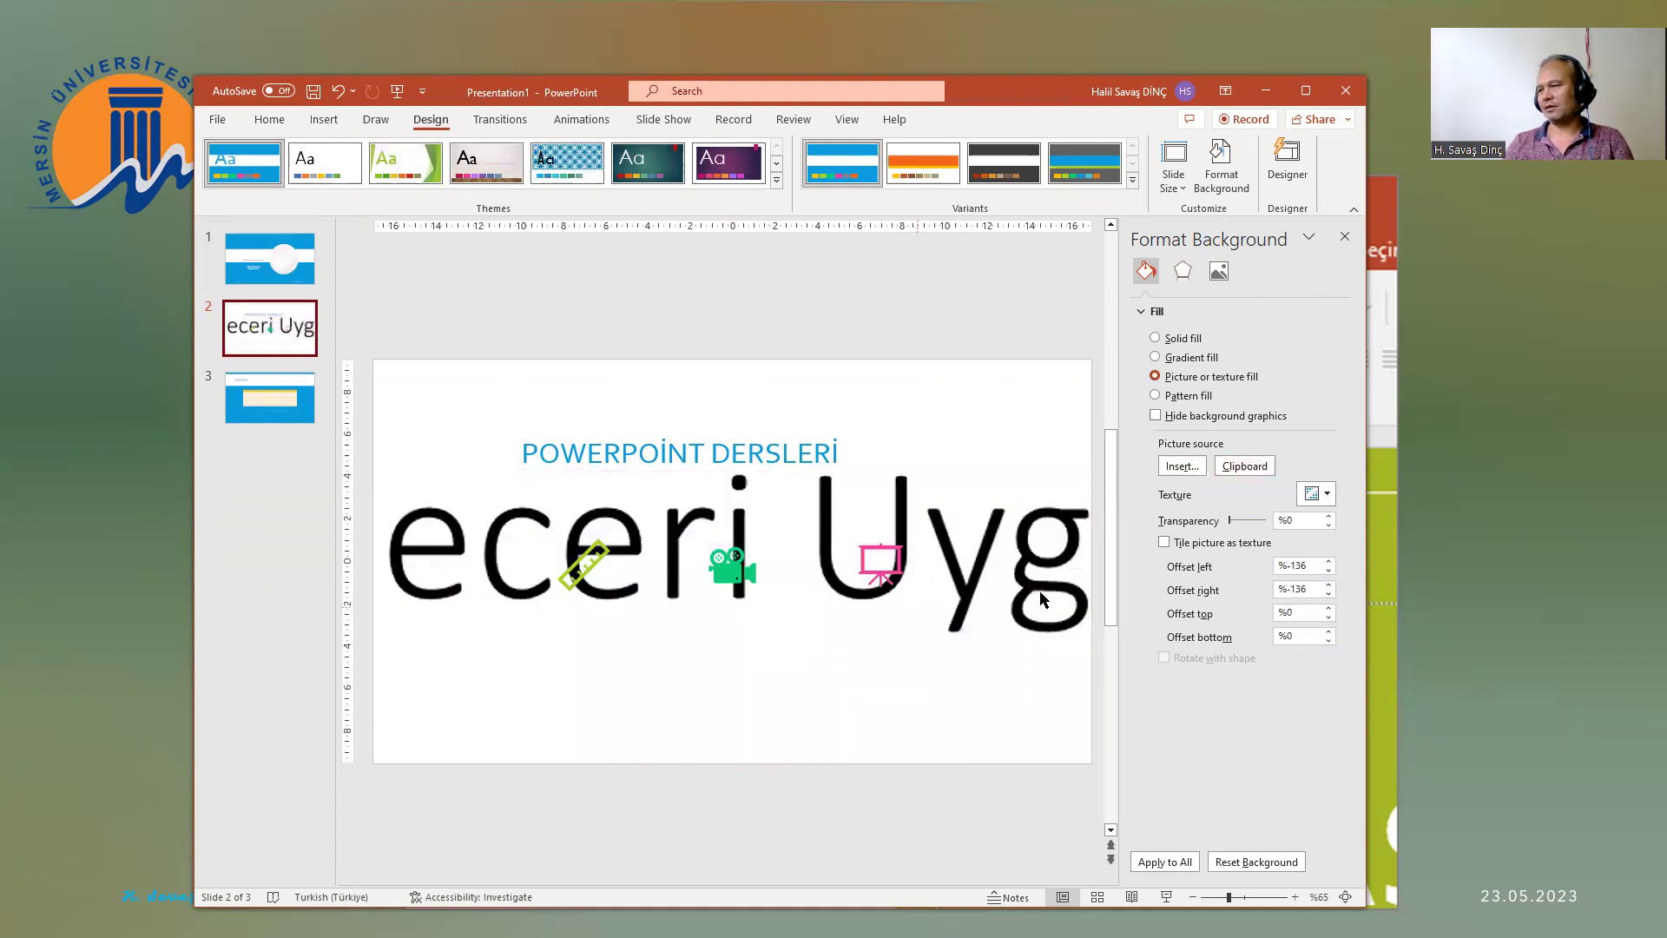
key("ctrl+z")
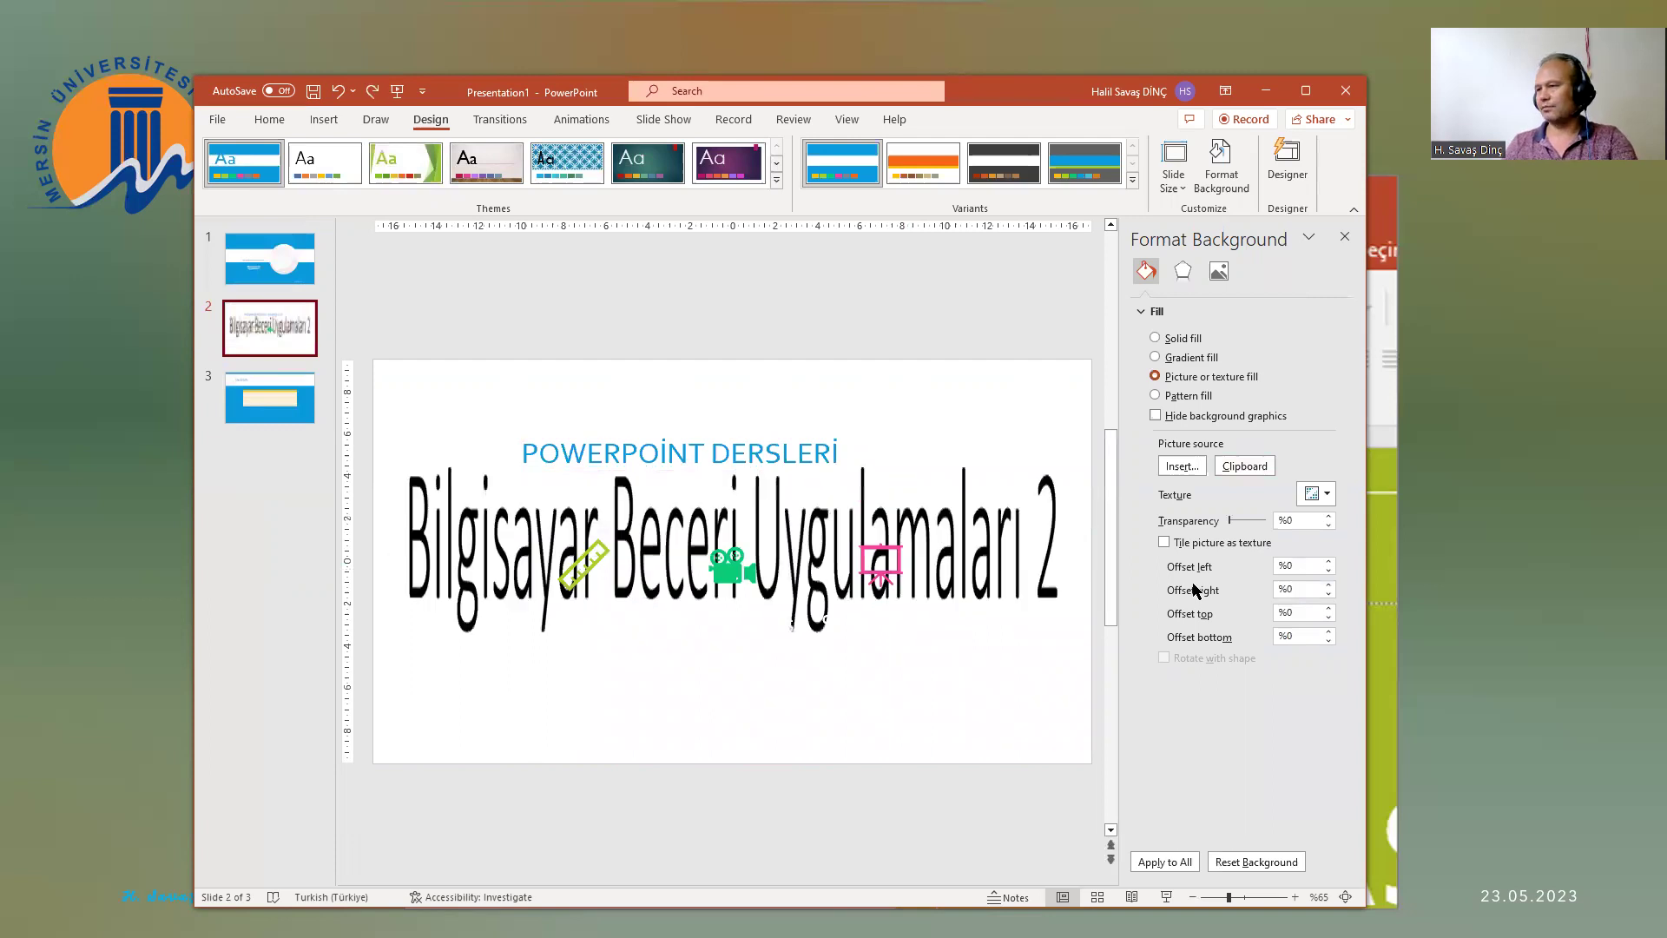
key("ctrl+z")
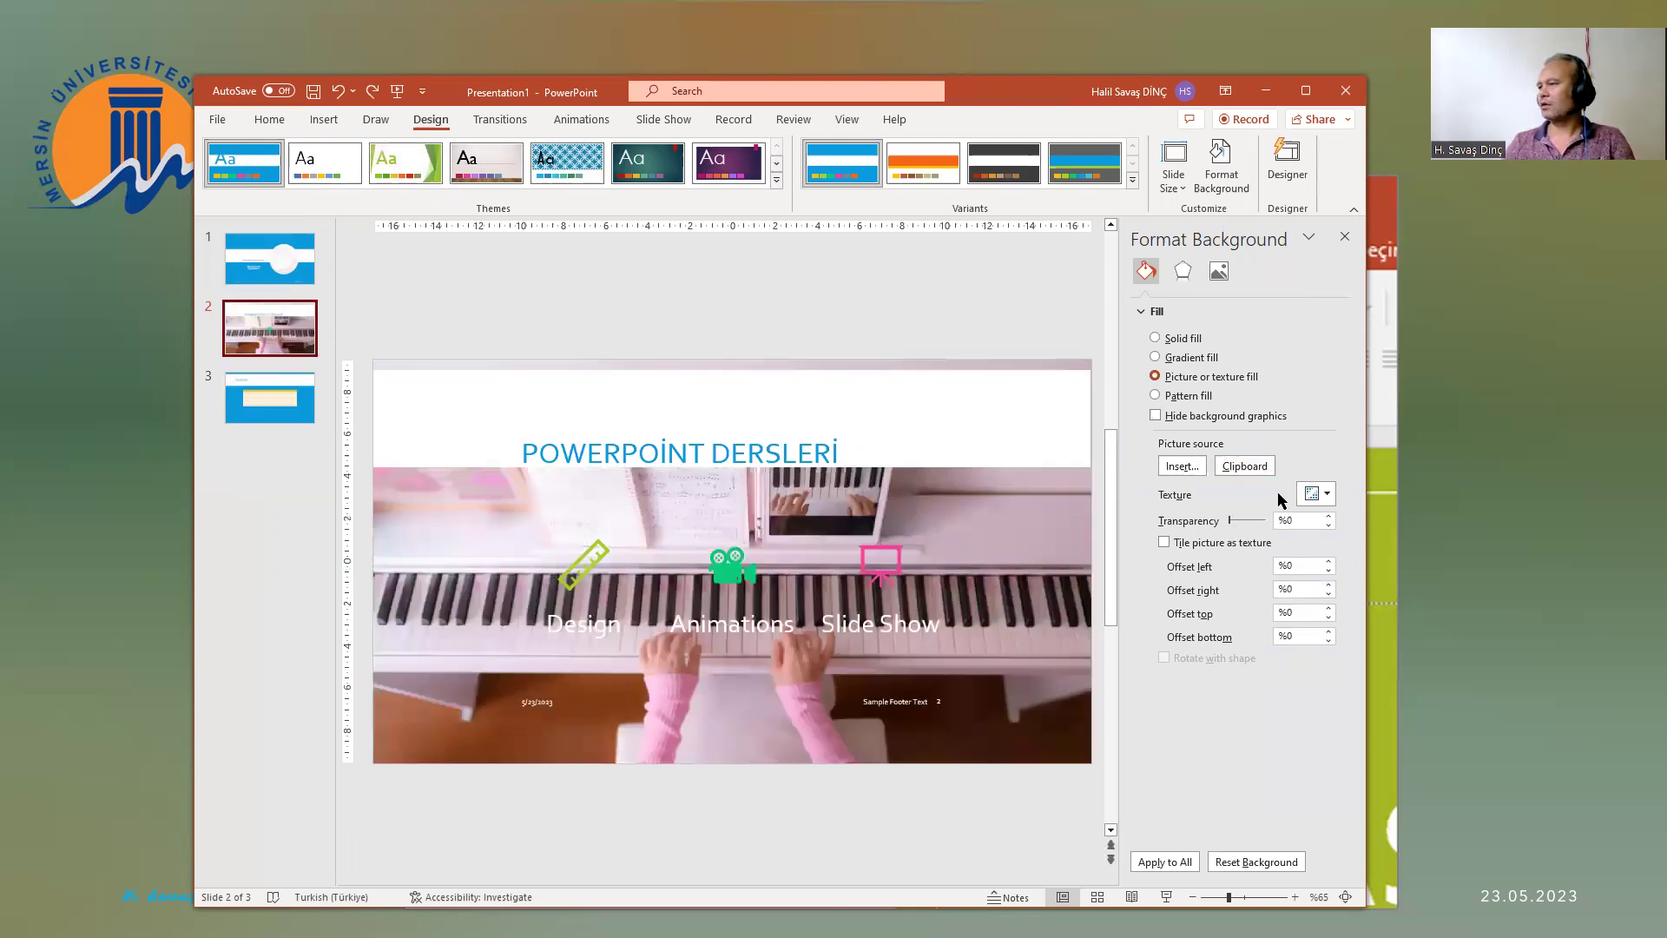
Step: Try blue, fish fossil and pink texture fills for slide 2's background
left_click(1313, 494)
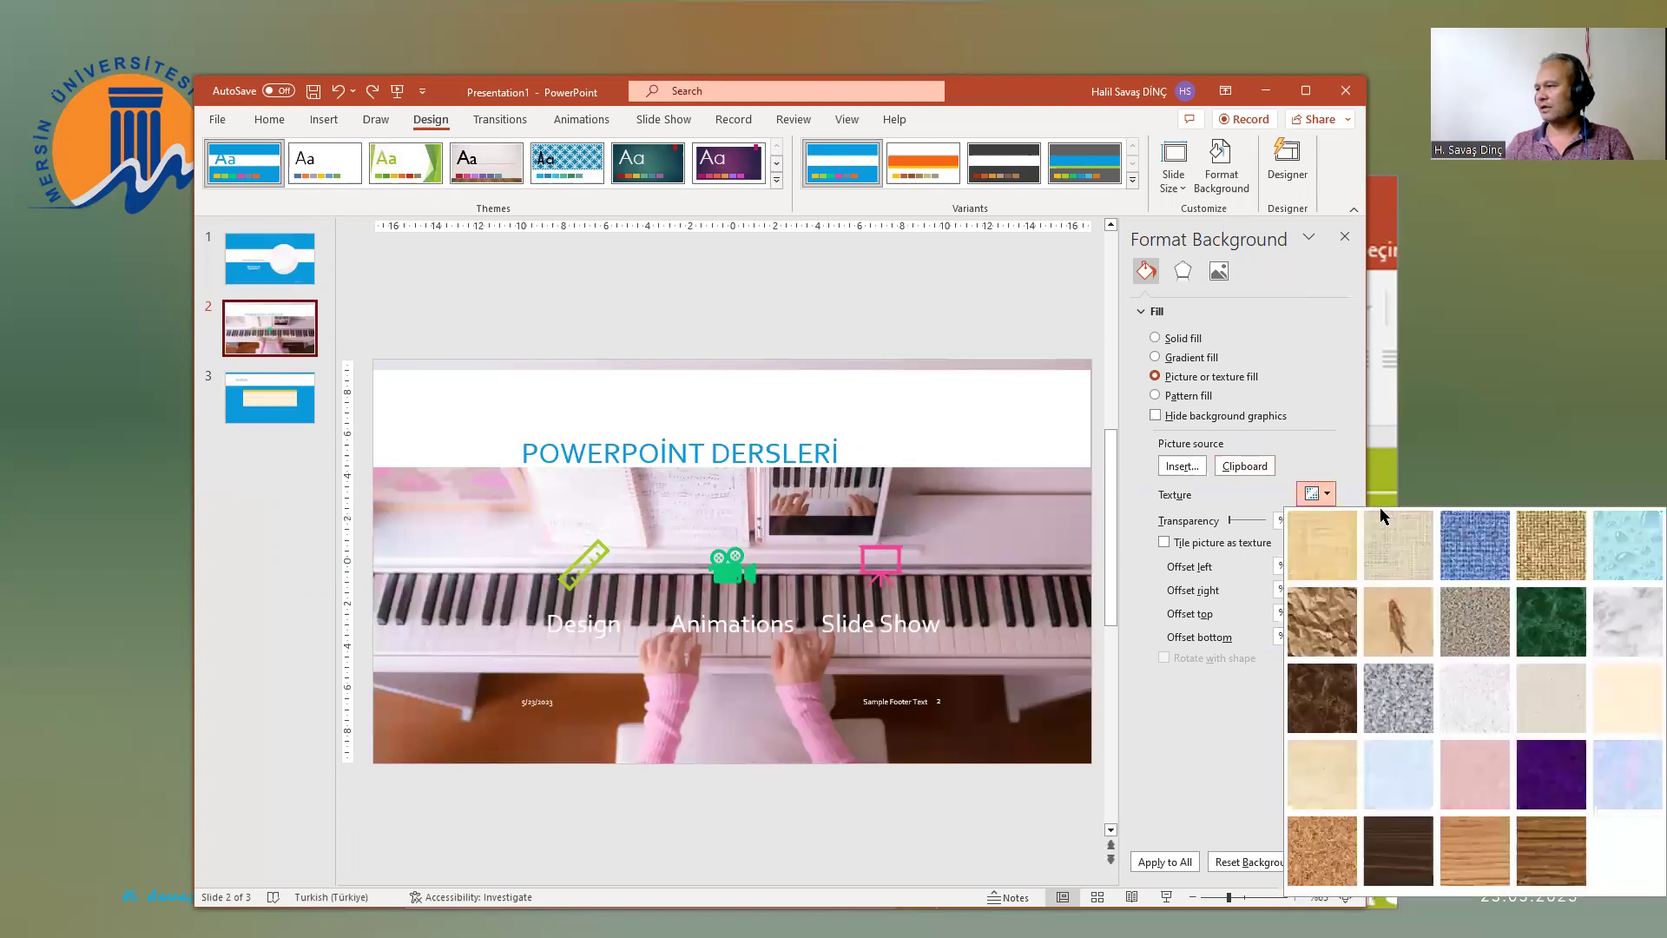
left_click(1481, 554)
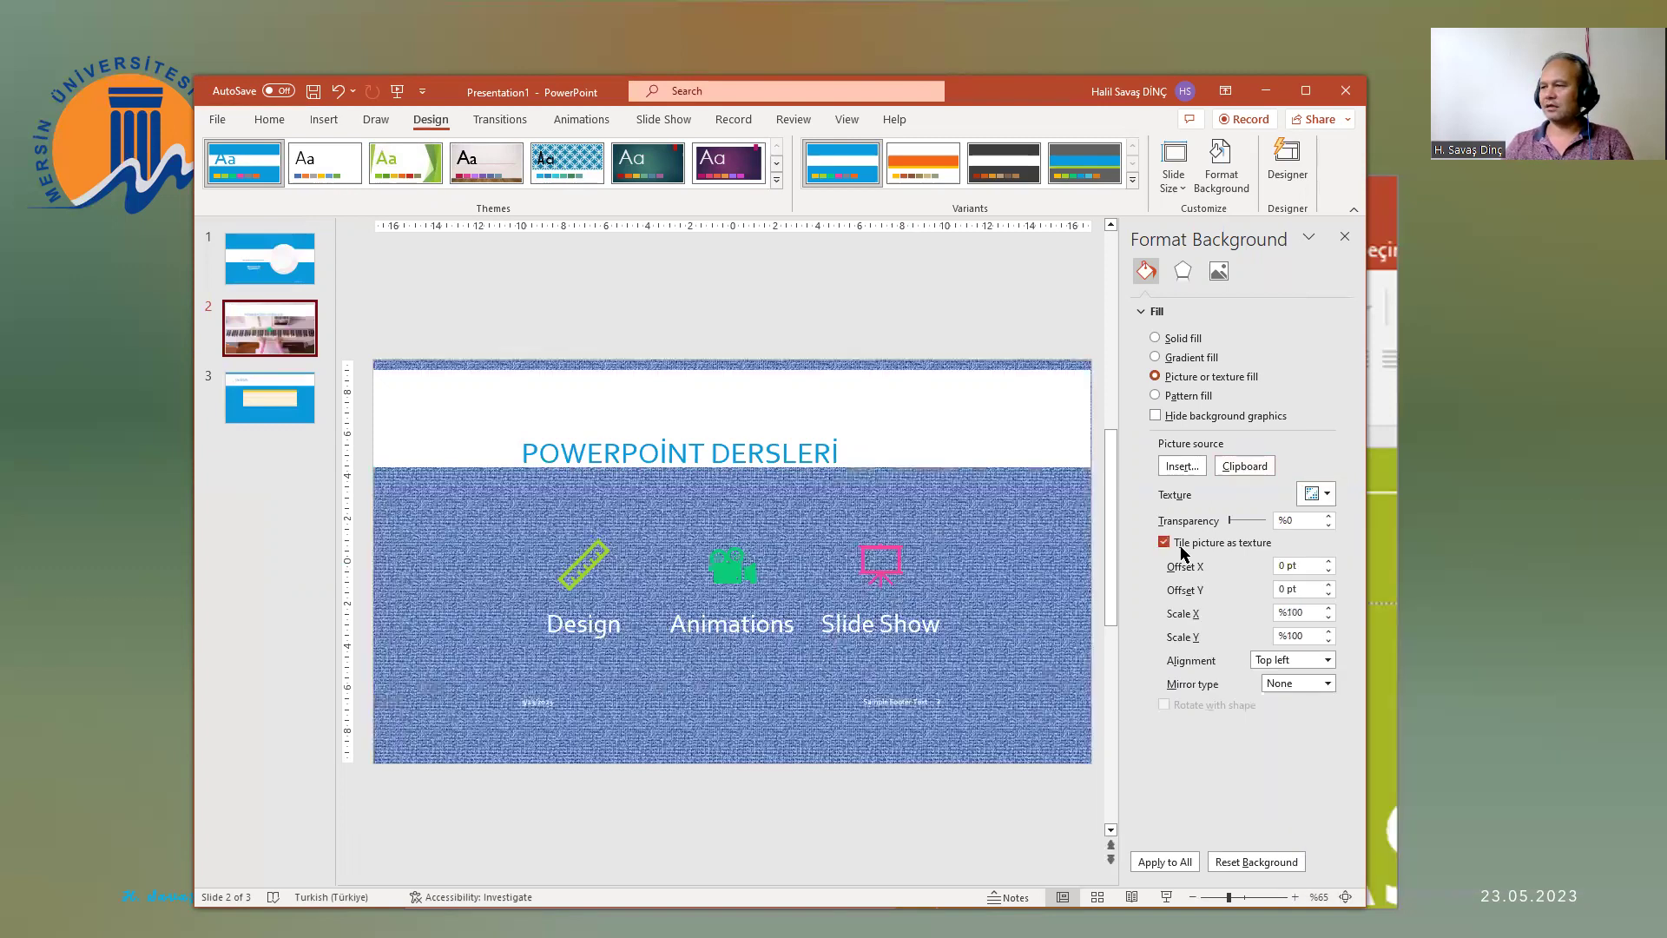
left_click(1314, 493)
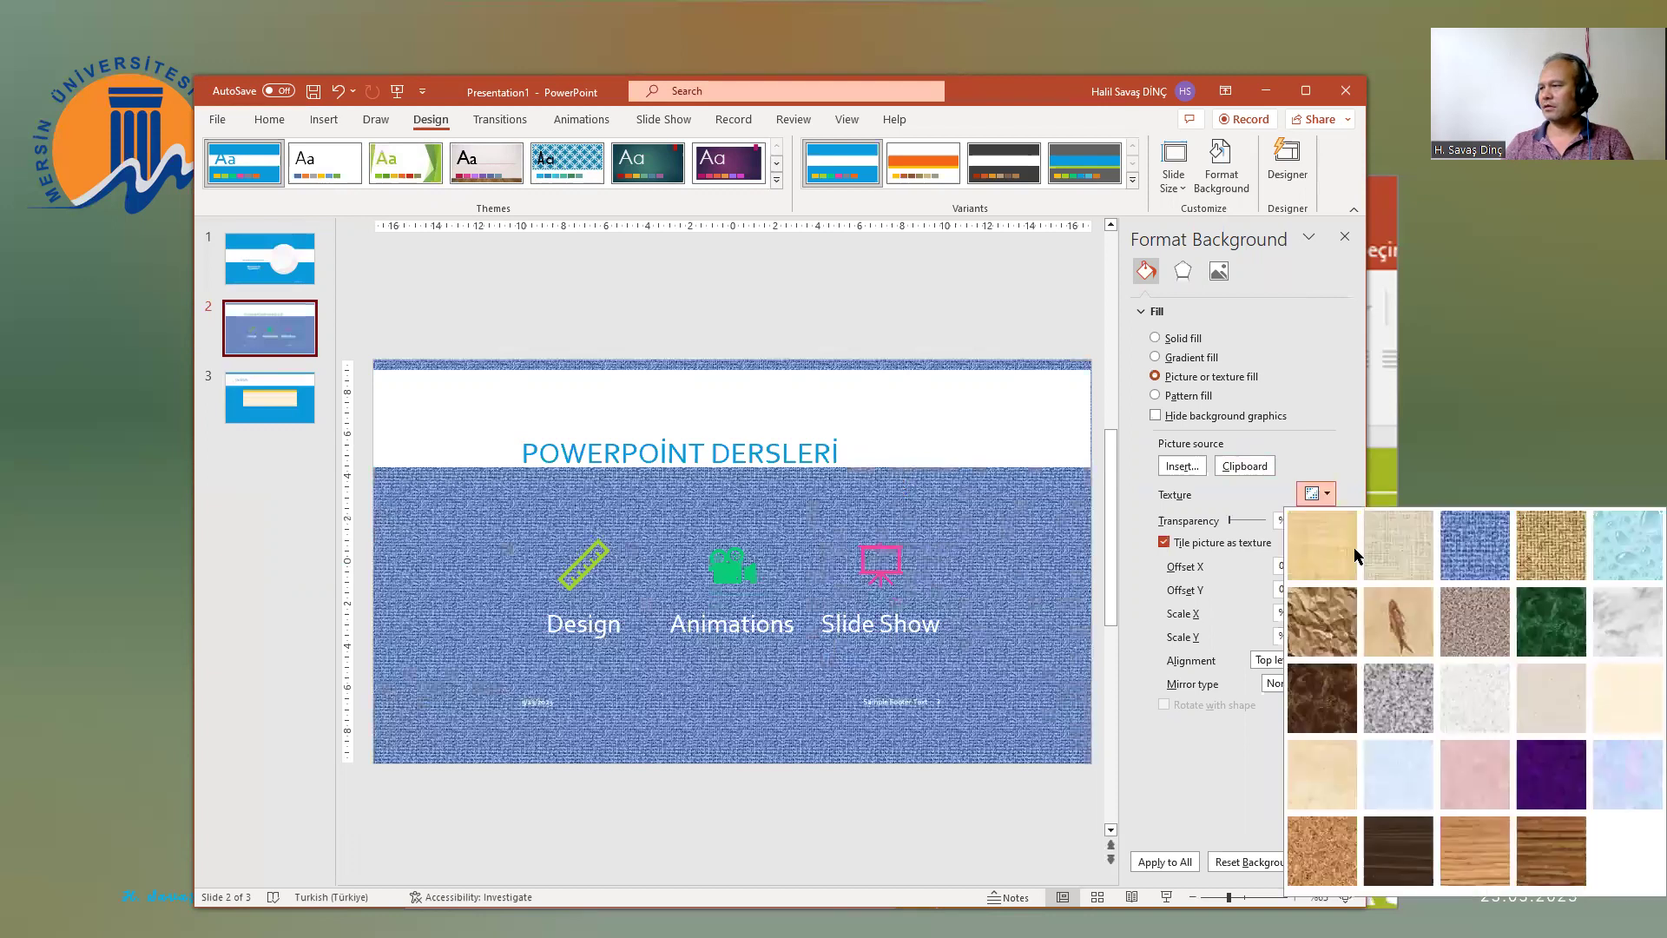
left_click(1246, 616)
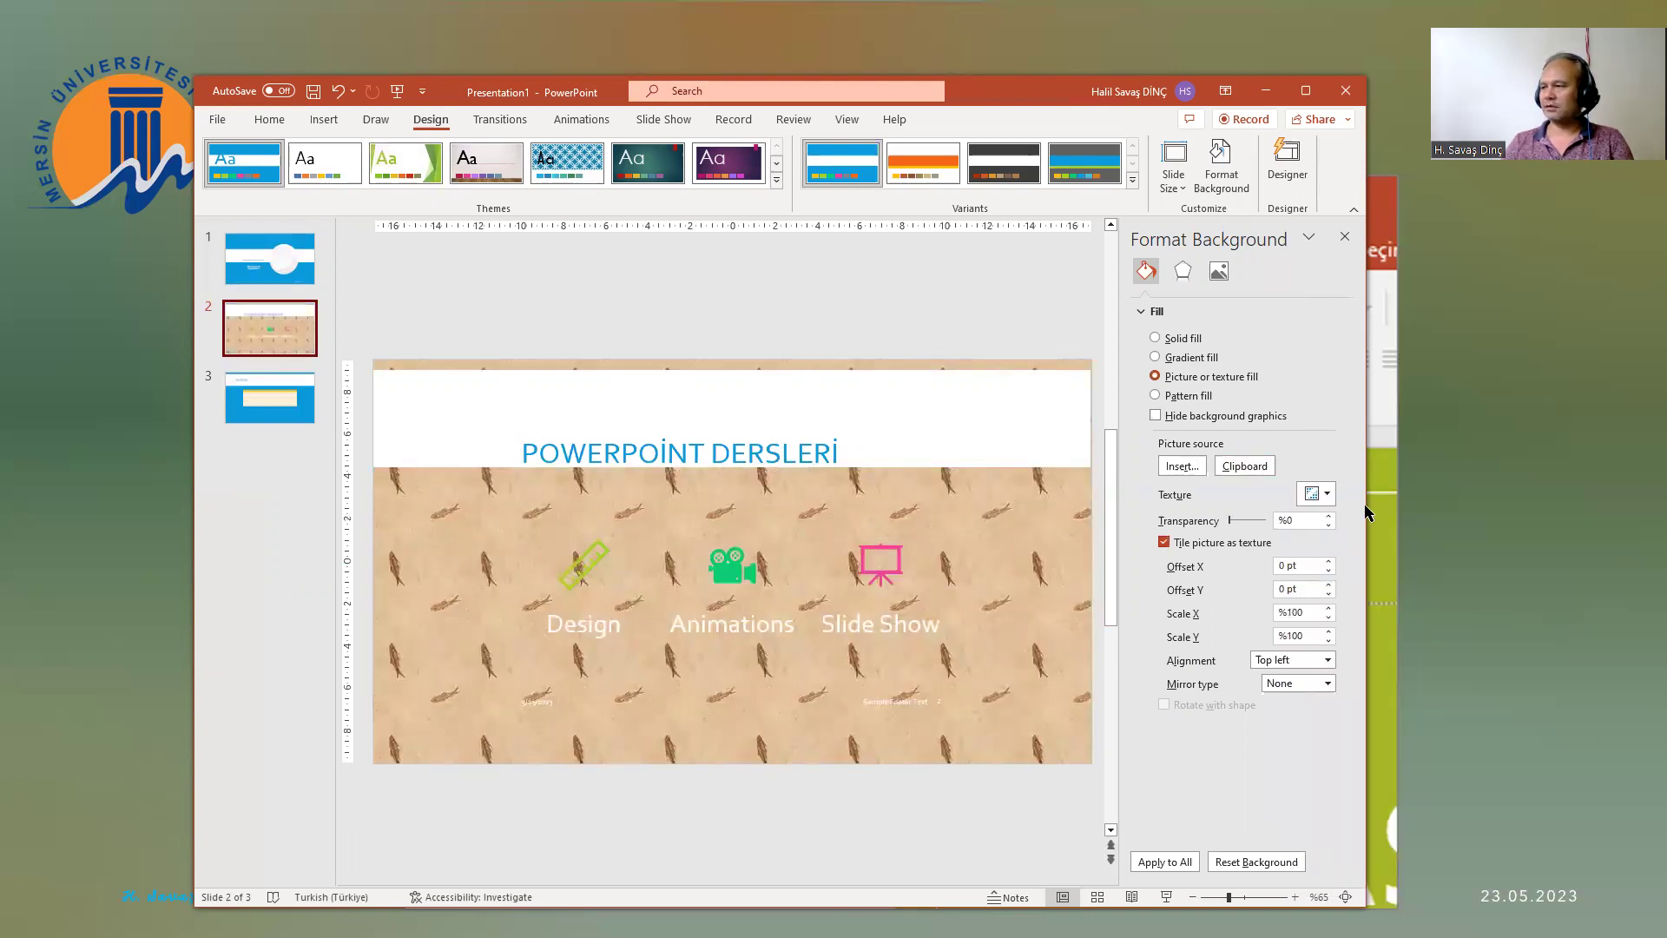
left_click(1313, 493)
left_click(1474, 771)
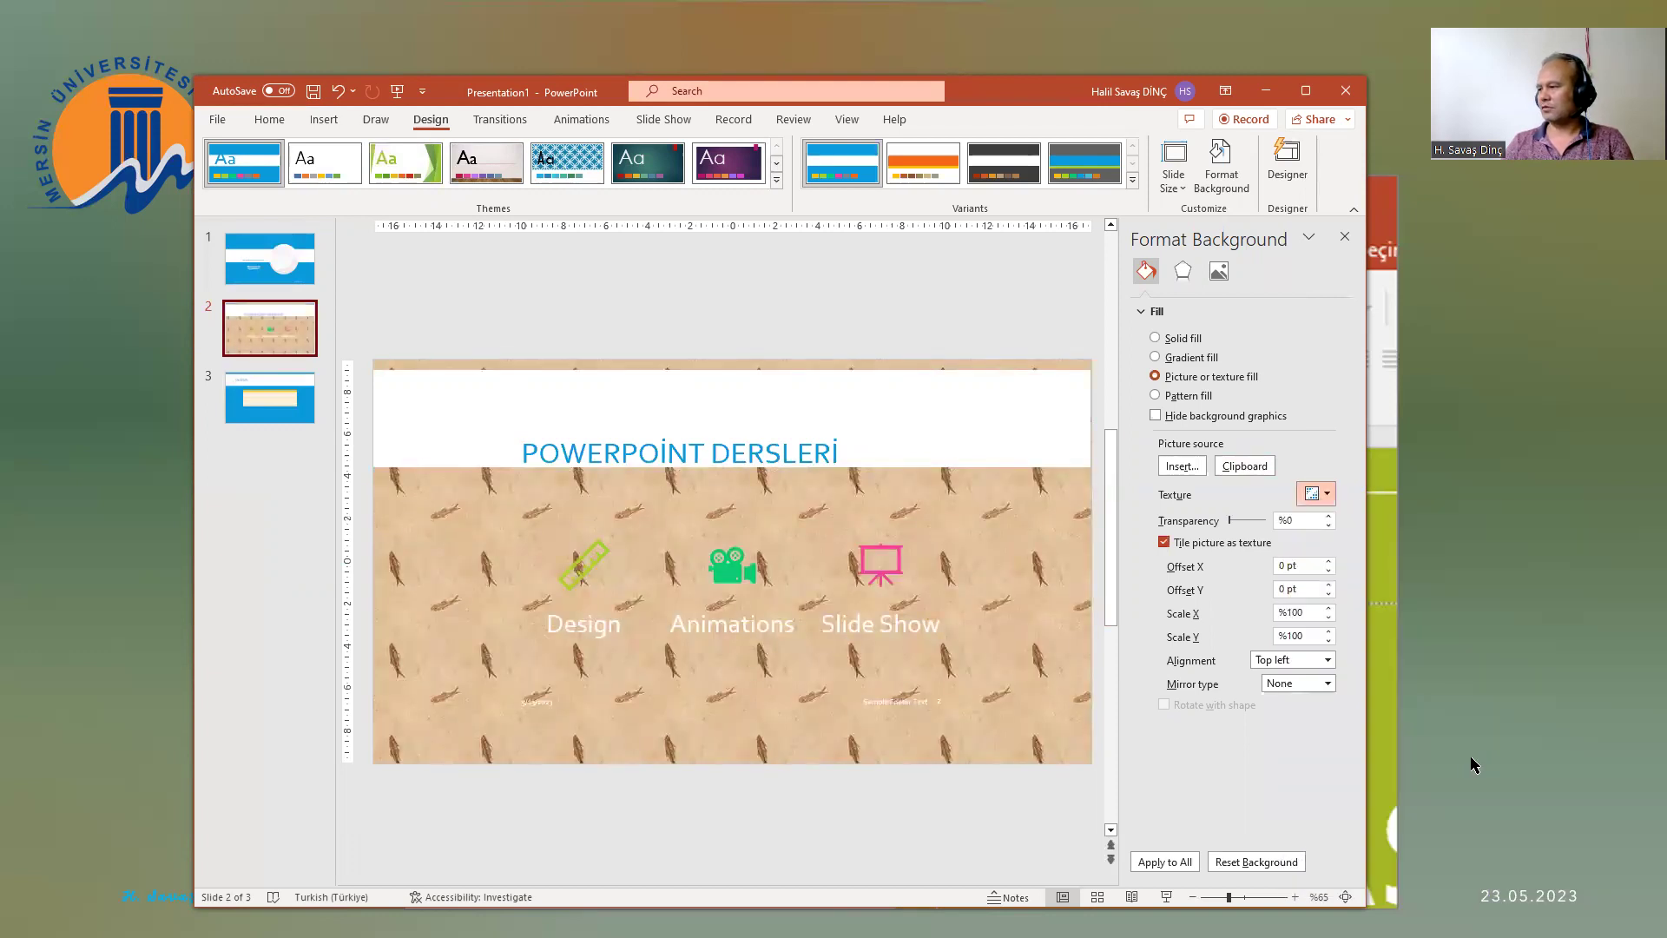
Step: Insert the baguette stock photo as the background, stretched rather than tiled
left_click(1181, 466)
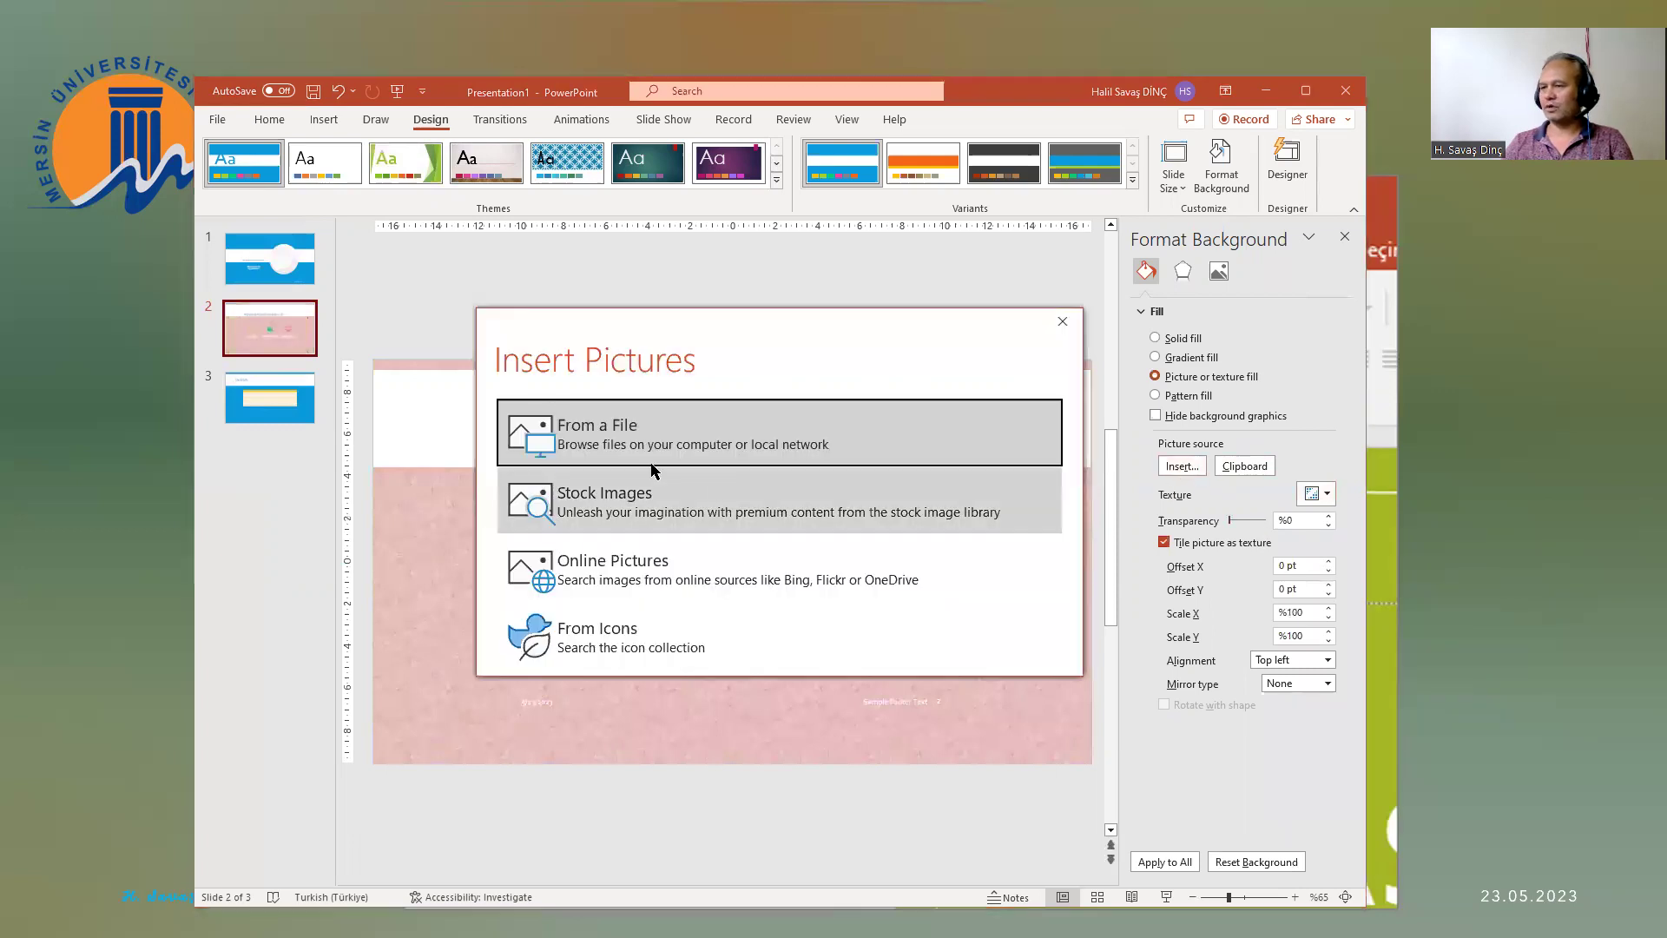
left_click(605, 509)
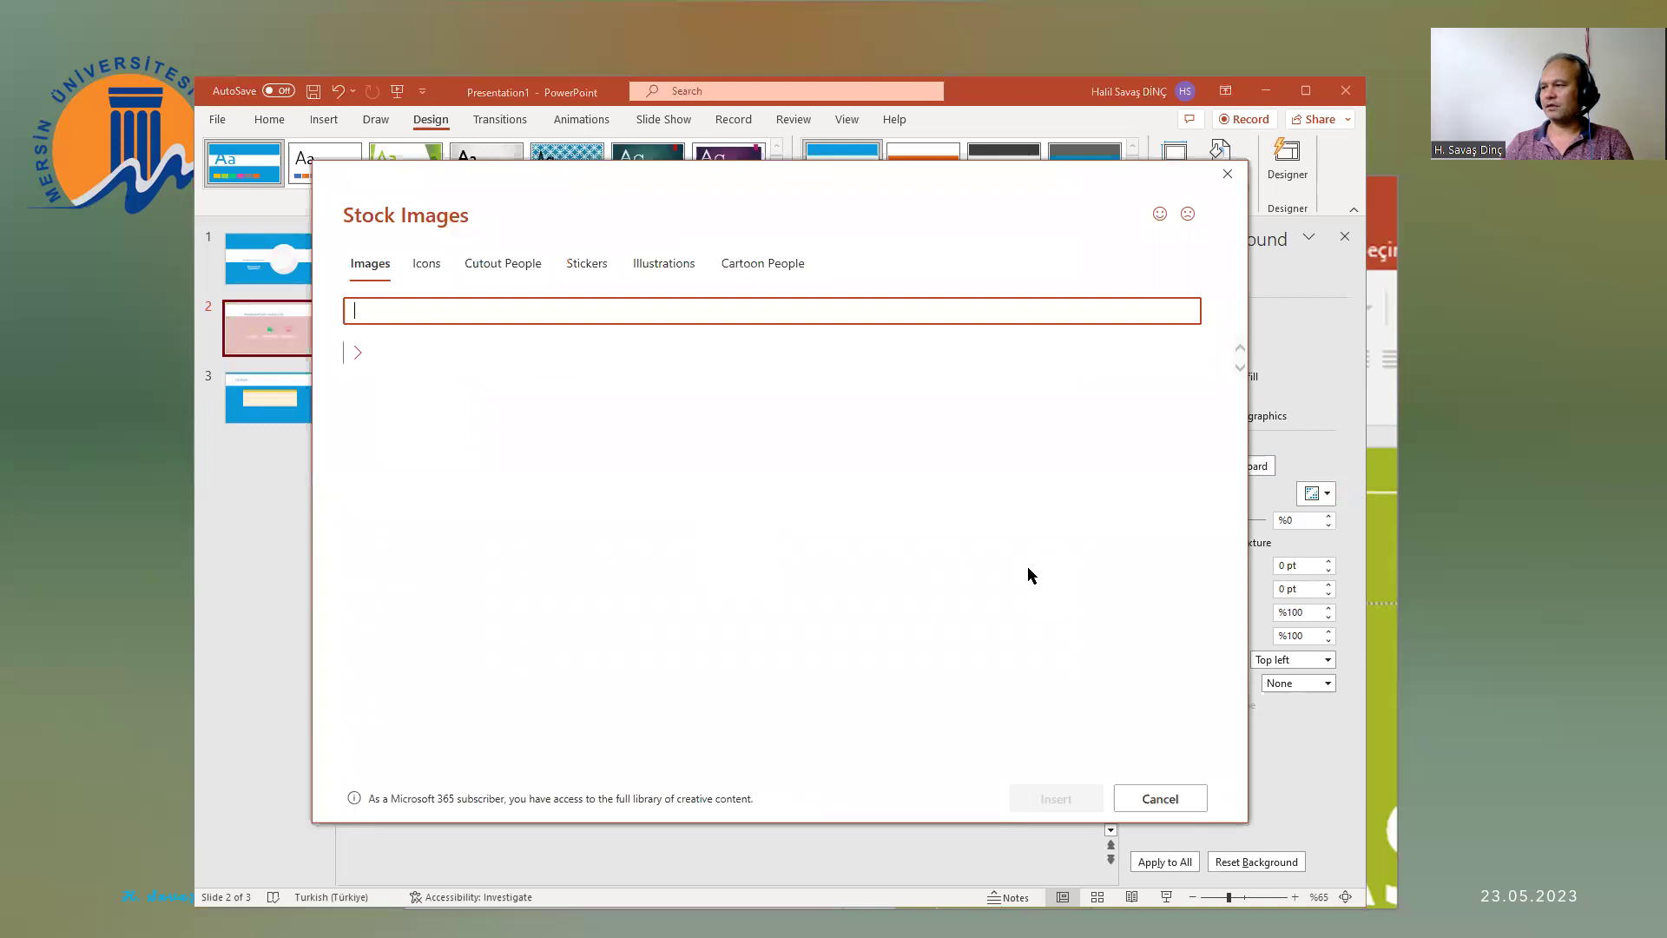
left_click(1029, 502)
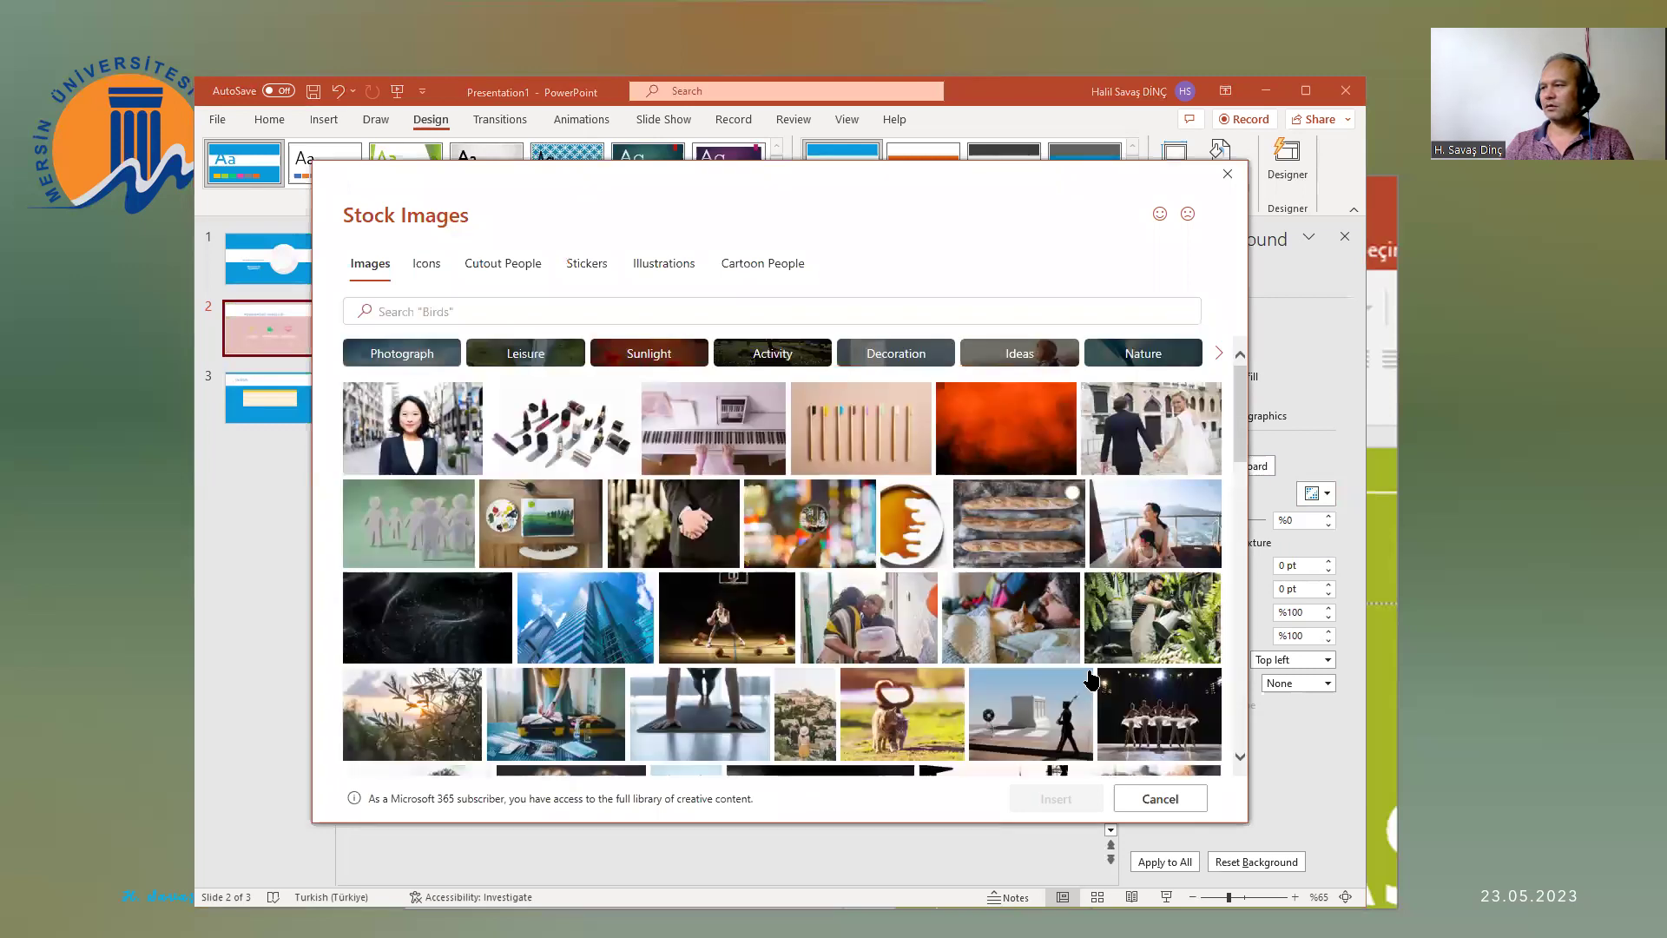
left_click(1048, 799)
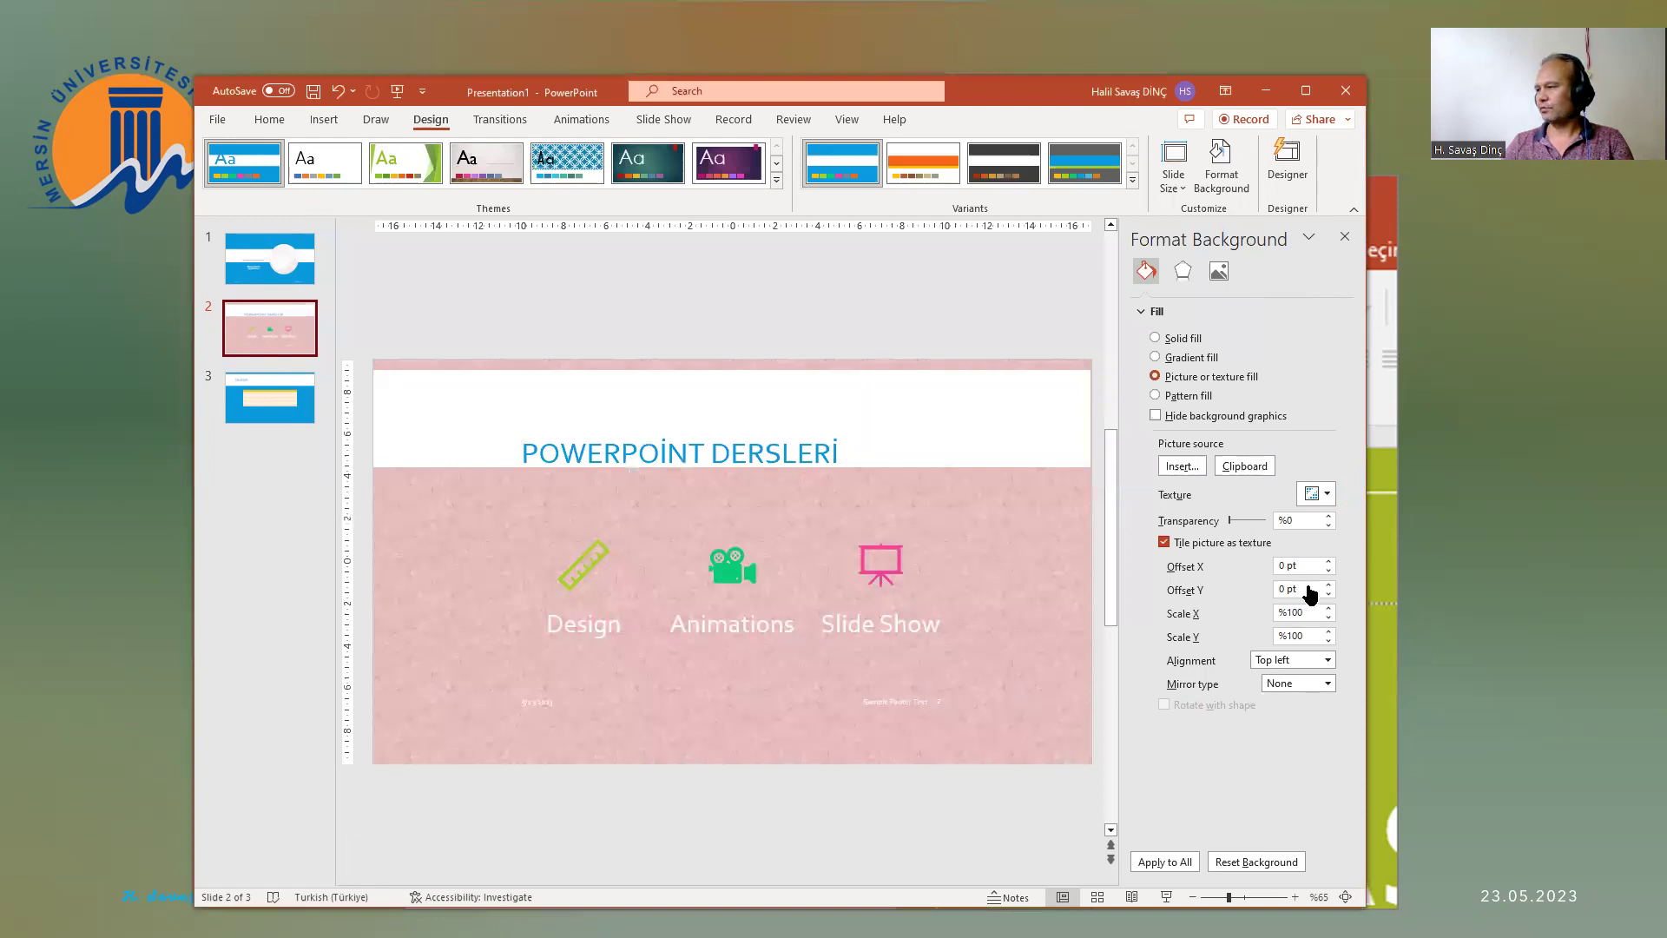
left_click(1222, 542)
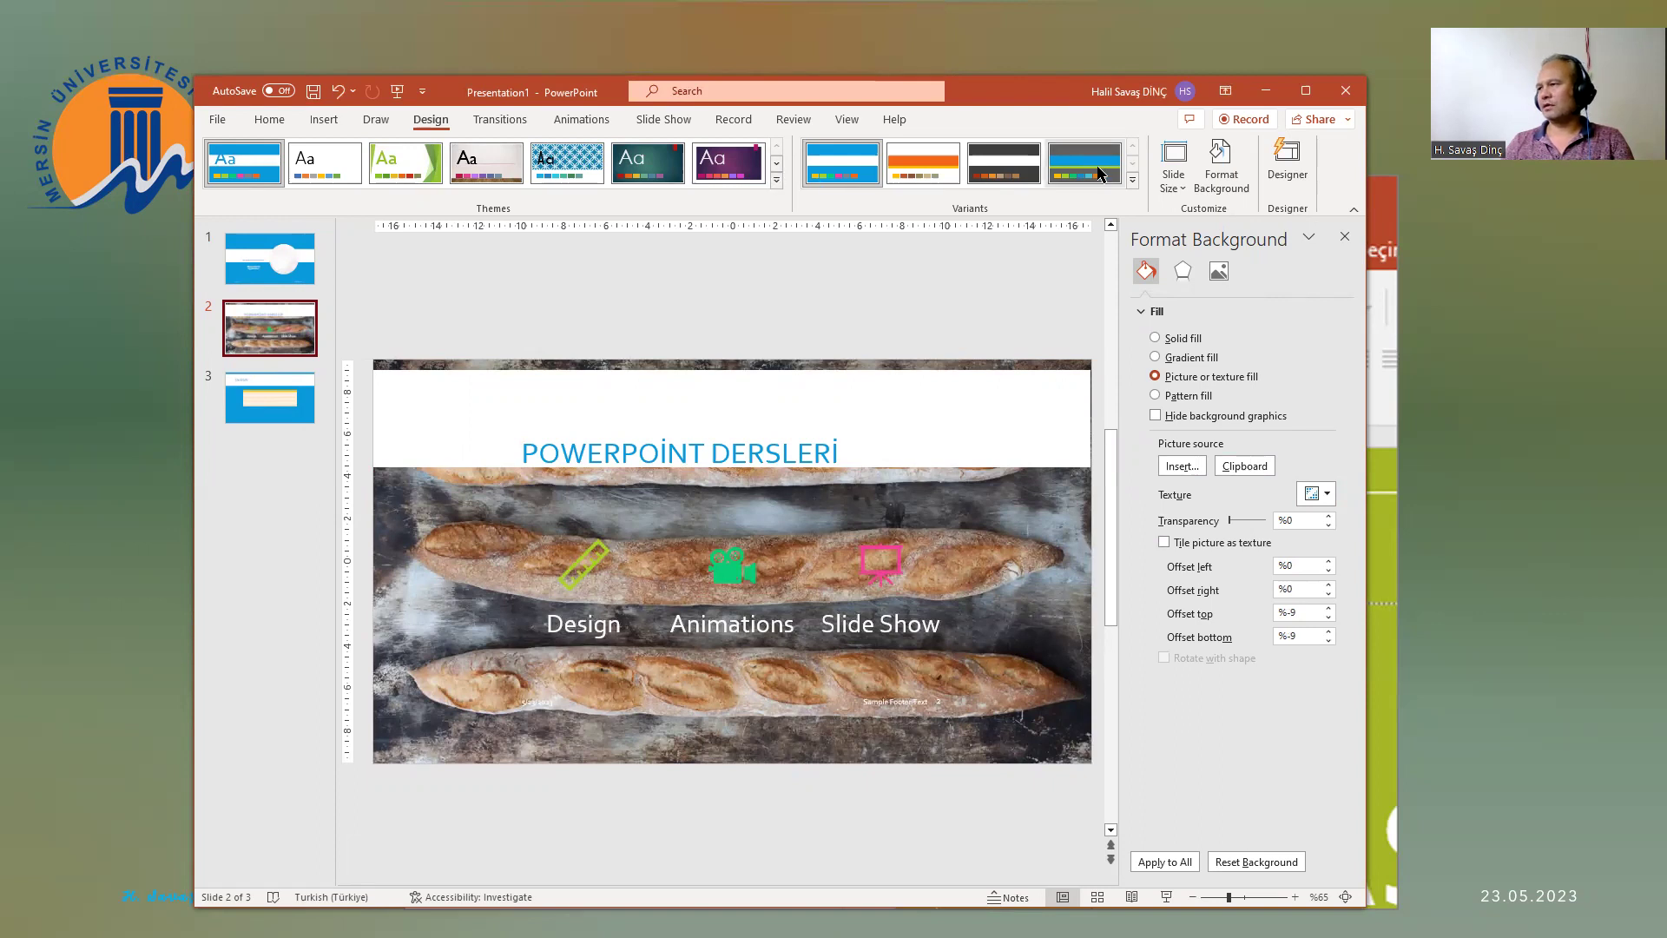
left_click(776, 168)
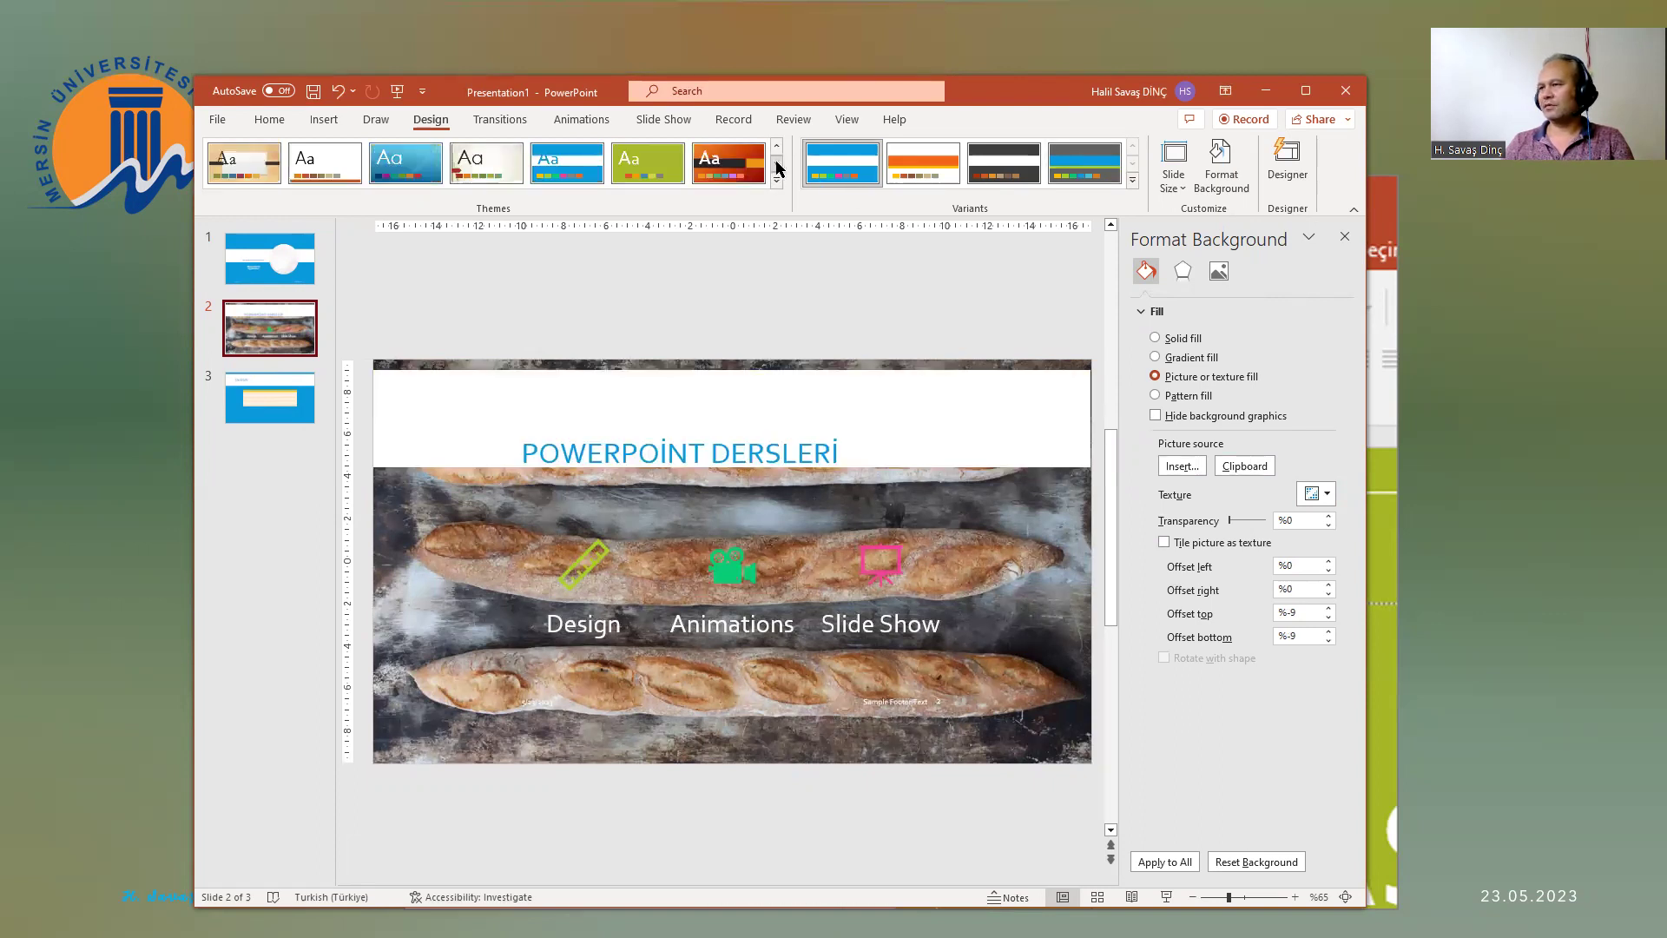
left_click(776, 180)
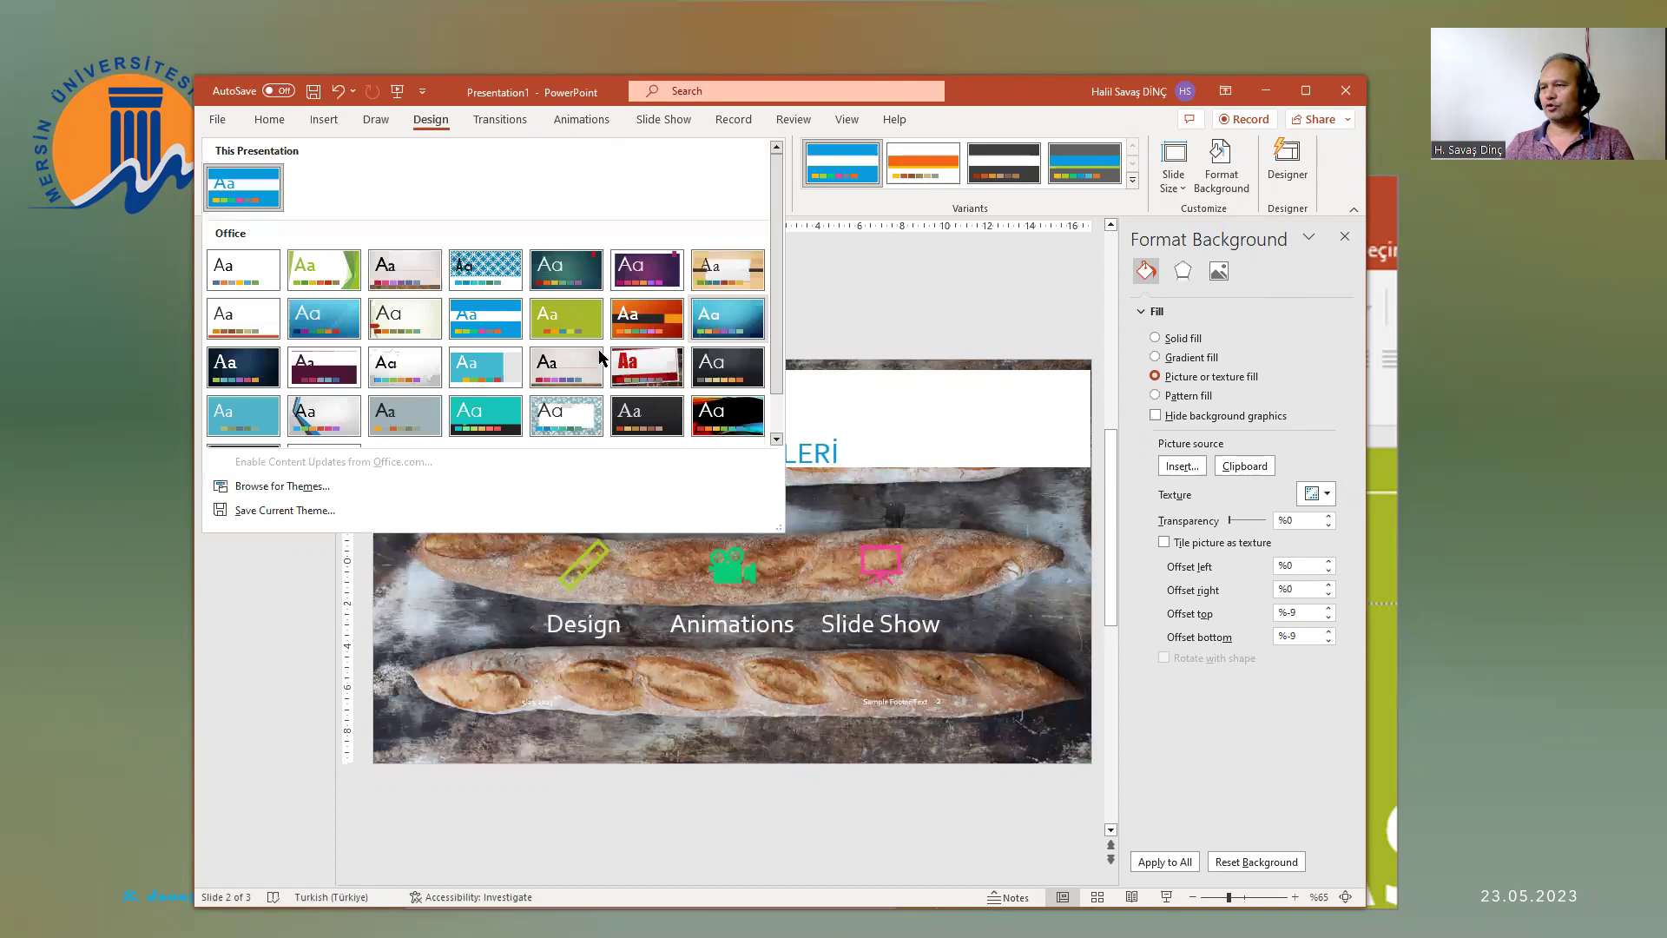
Step: Apply the wood-floor theme, review slides 1 and 2, then restore the blue Banded theme
left_click(558, 377)
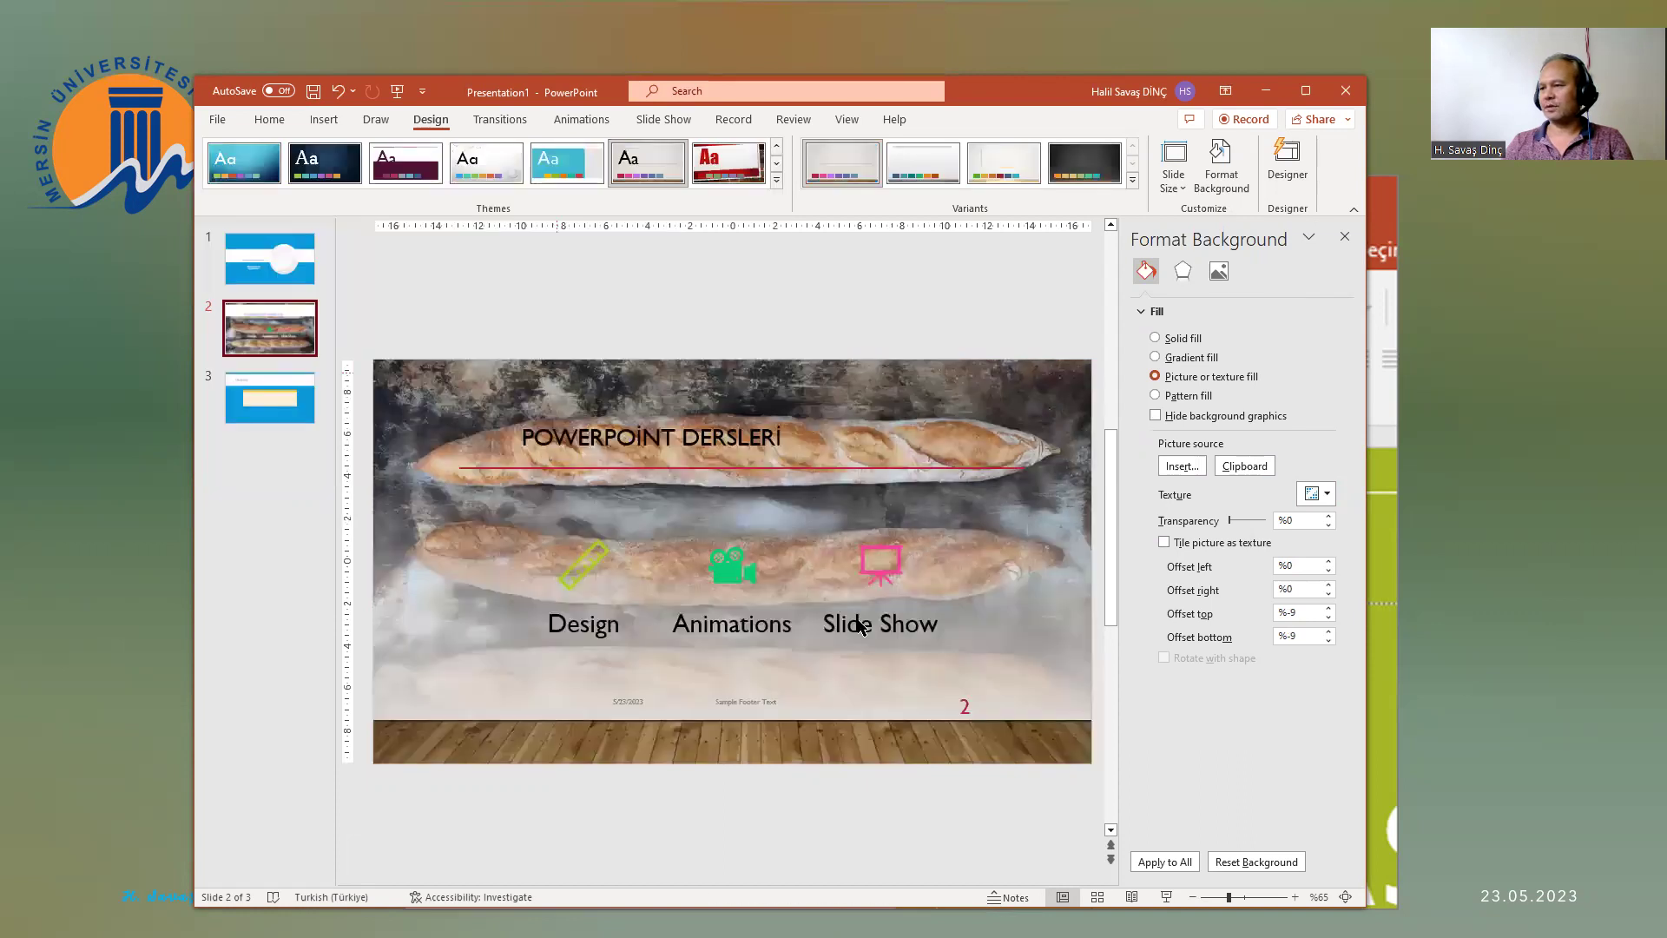
left_click(284, 419)
left_click(274, 250)
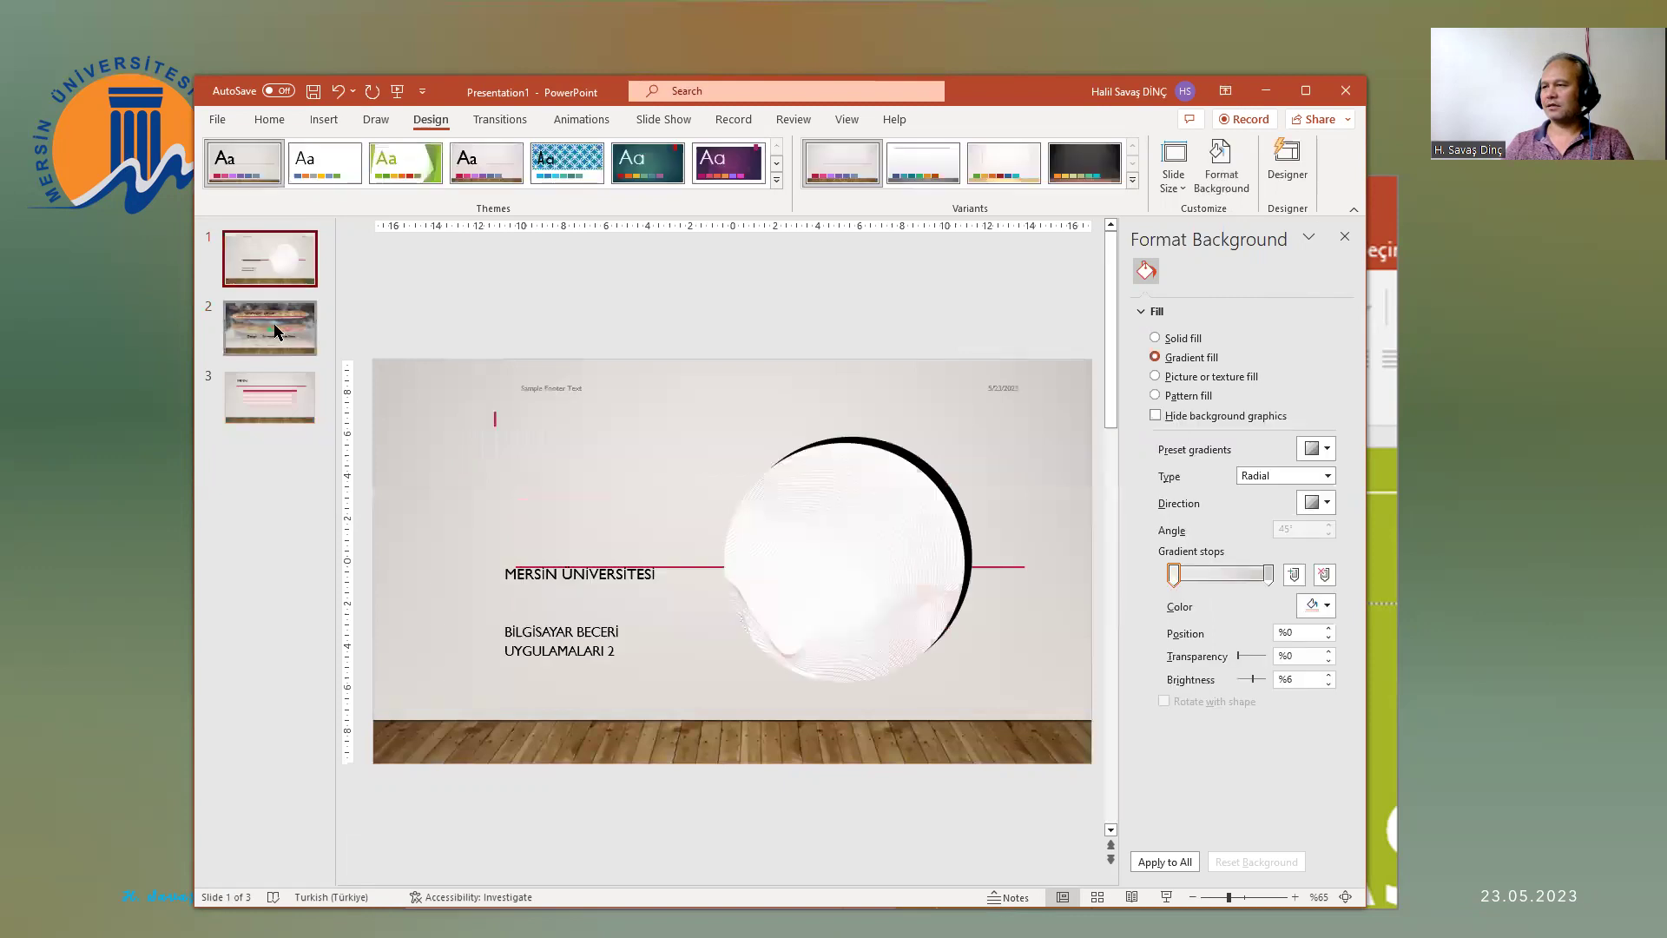
left_click(272, 330)
key("Up")
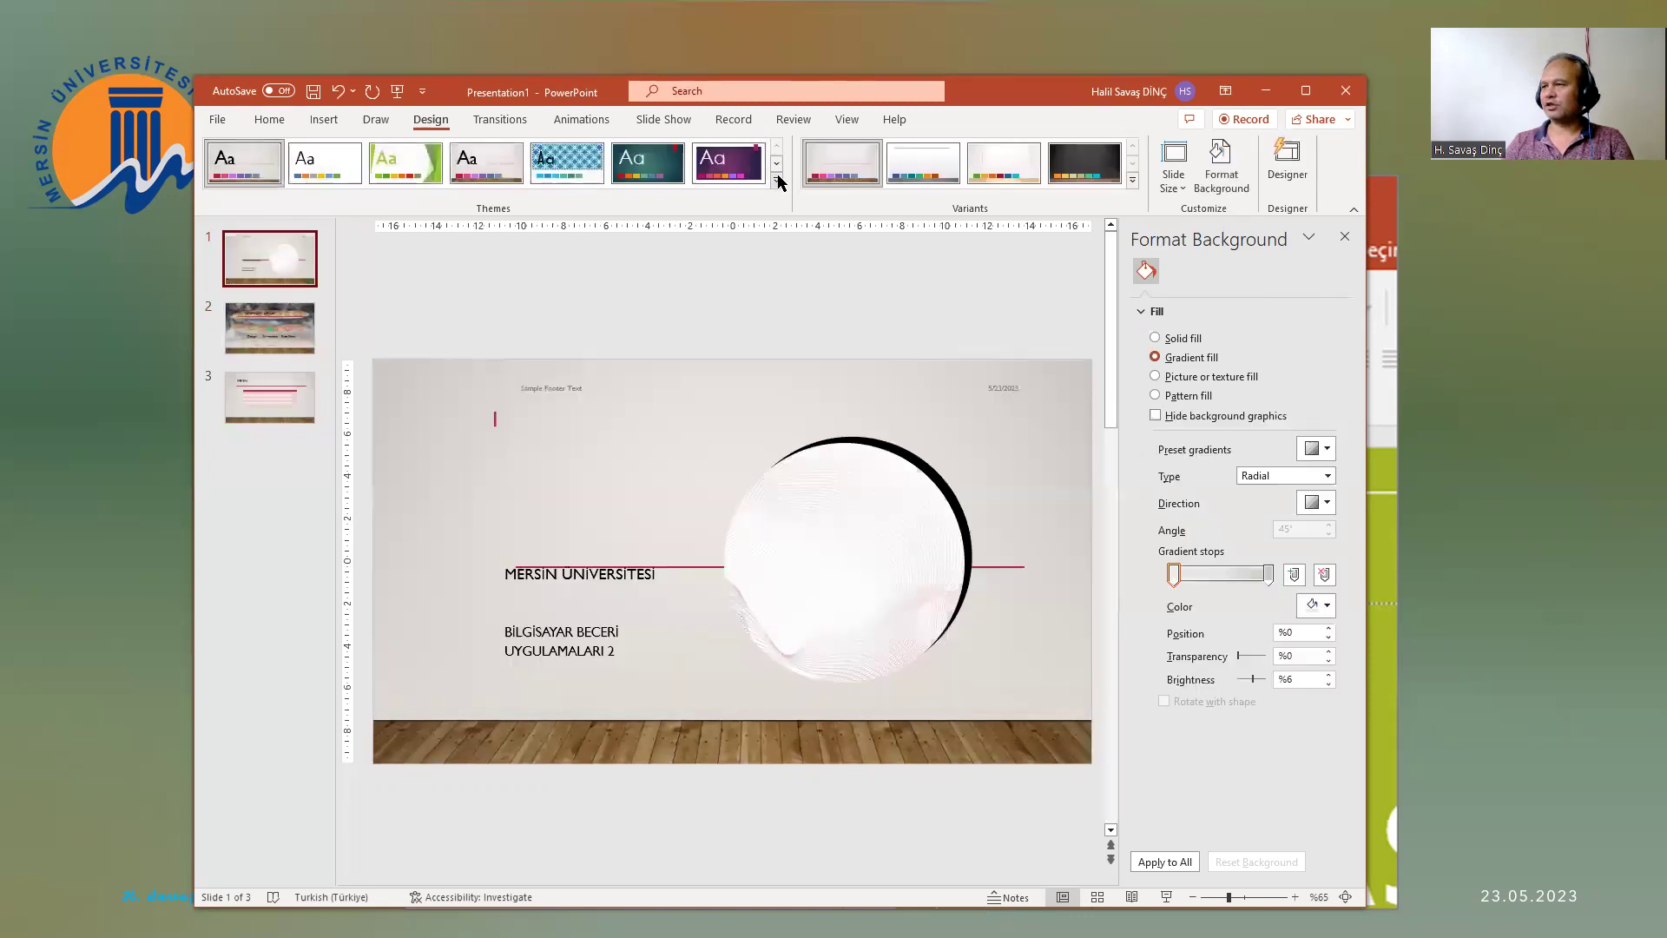
left_click(774, 180)
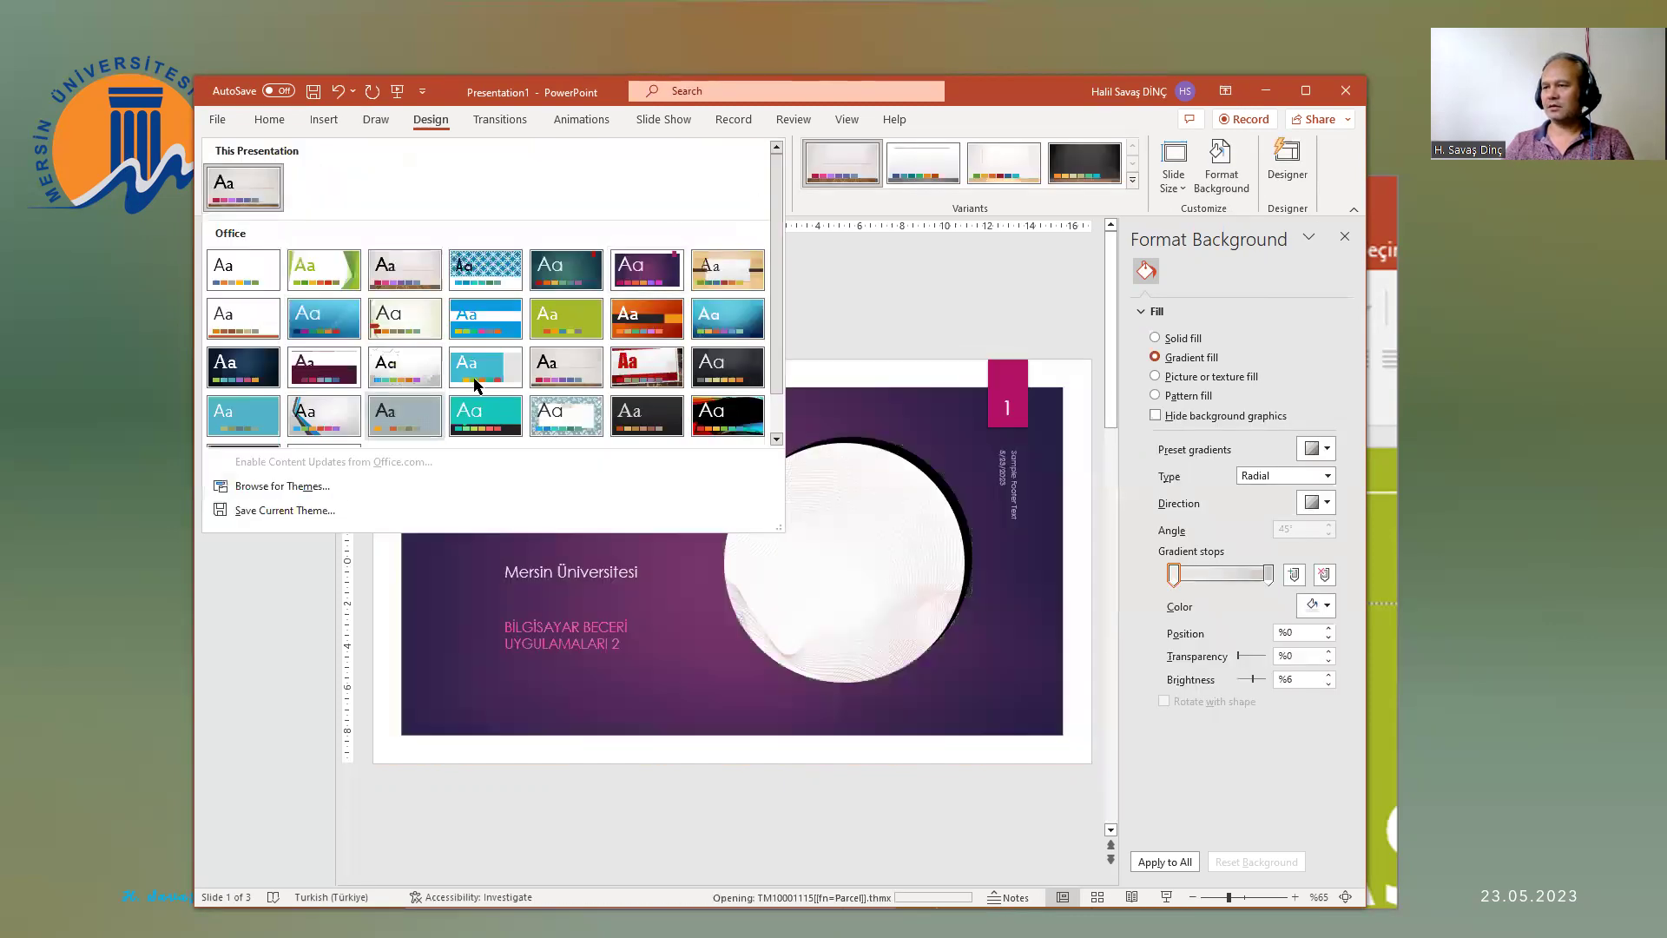
left_click(502, 331)
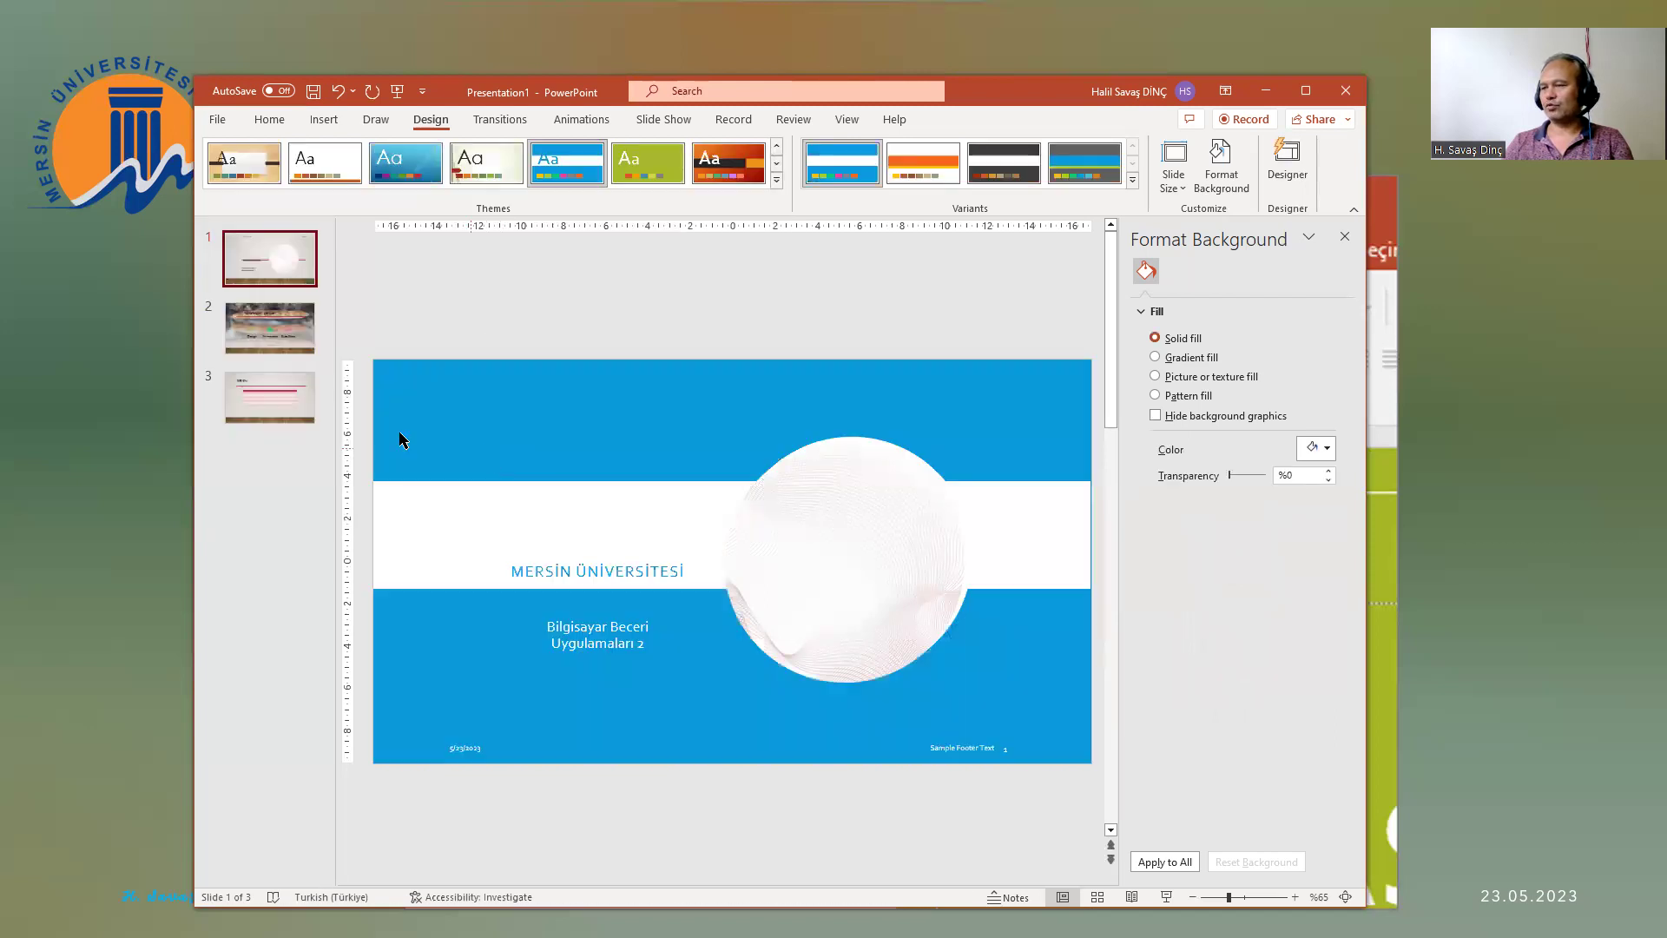
Step: Apply the stepped arrow-list Designer idea to slide 2 after trying the coloured-boxes idea
left_click(267, 388)
left_click(272, 337)
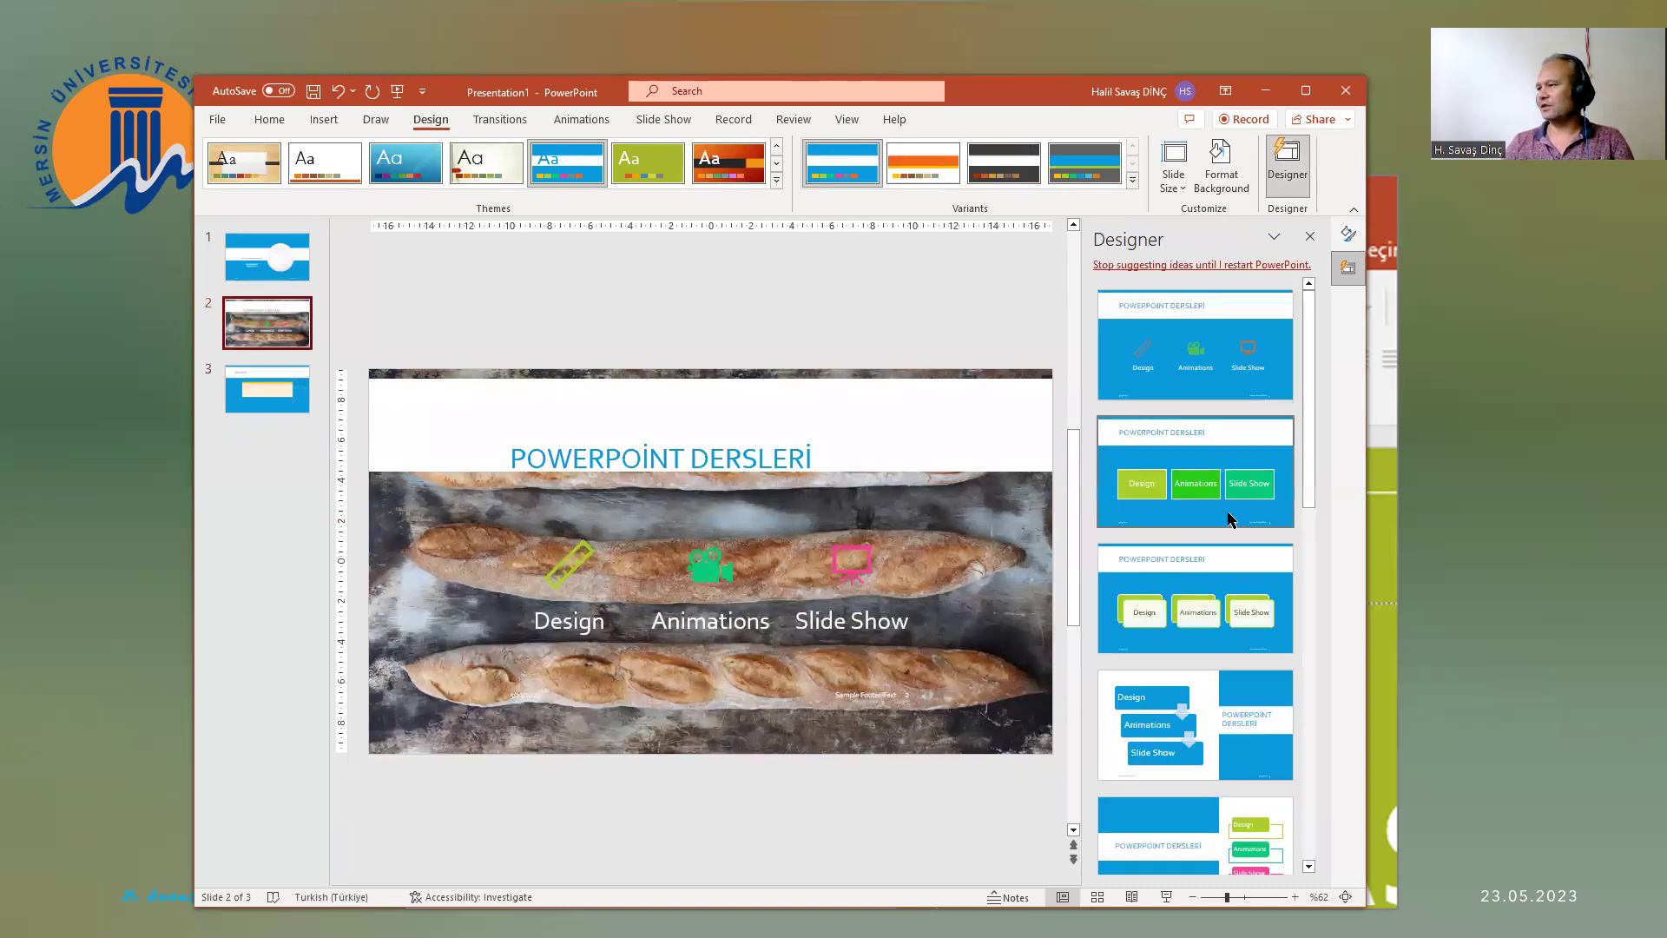
left_click(1213, 493)
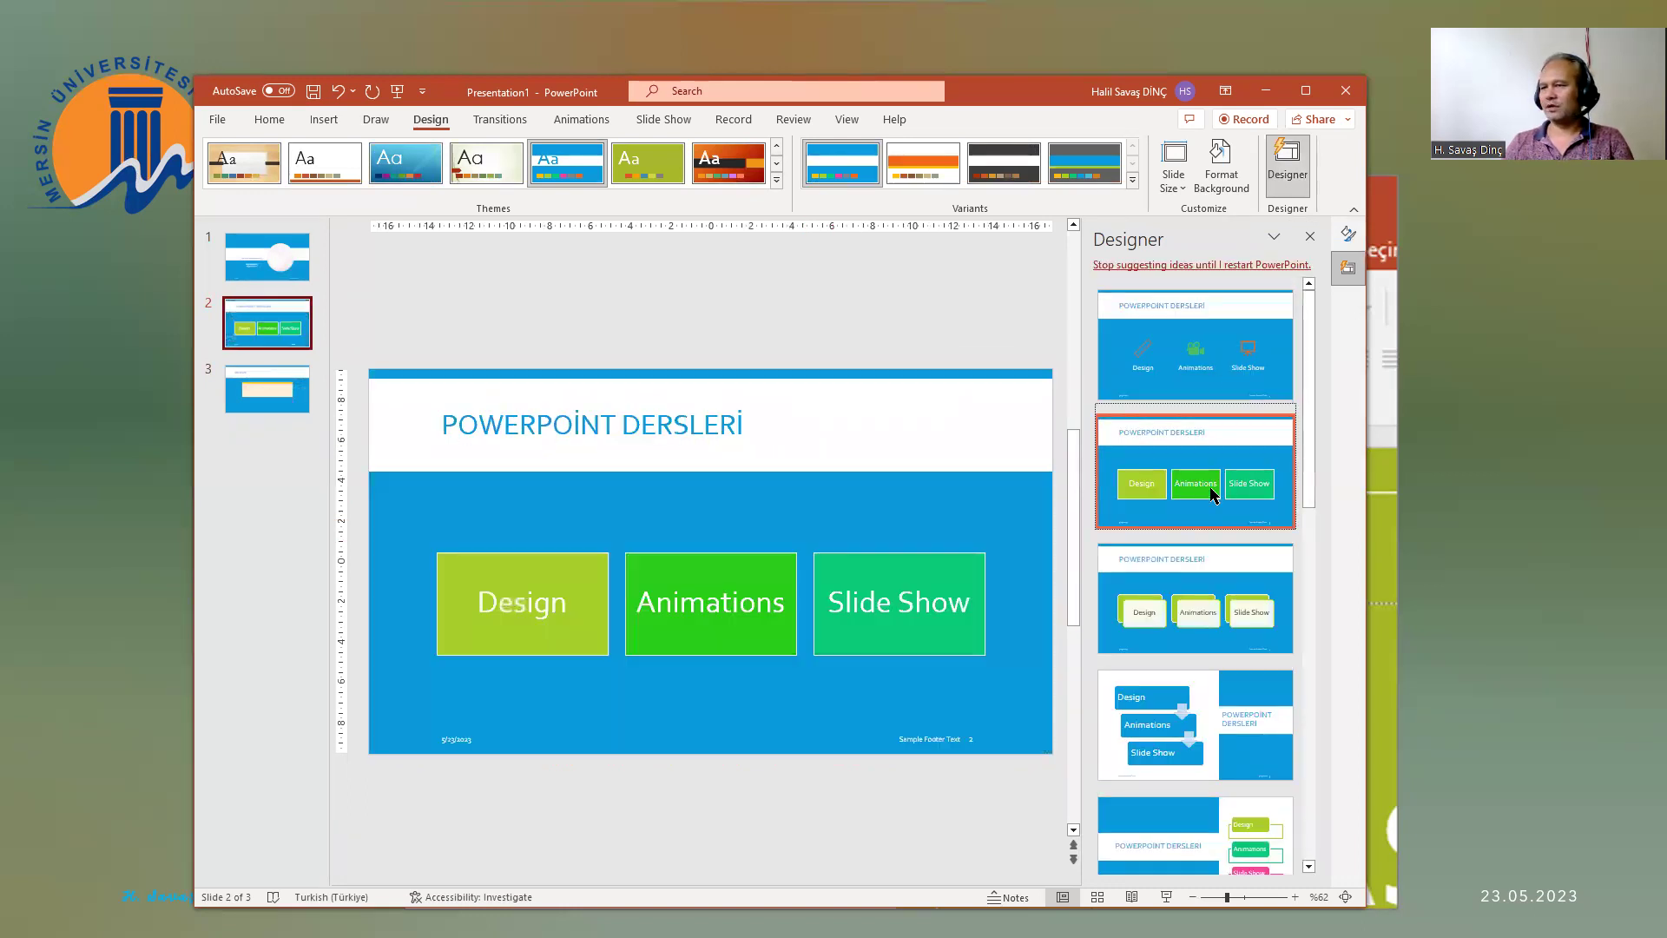
mouse_move(1308, 375)
left_mouse_down()
mouse_move(1288, 465)
mouse_move(1289, 449)
left_mouse_up()
left_click(1168, 512)
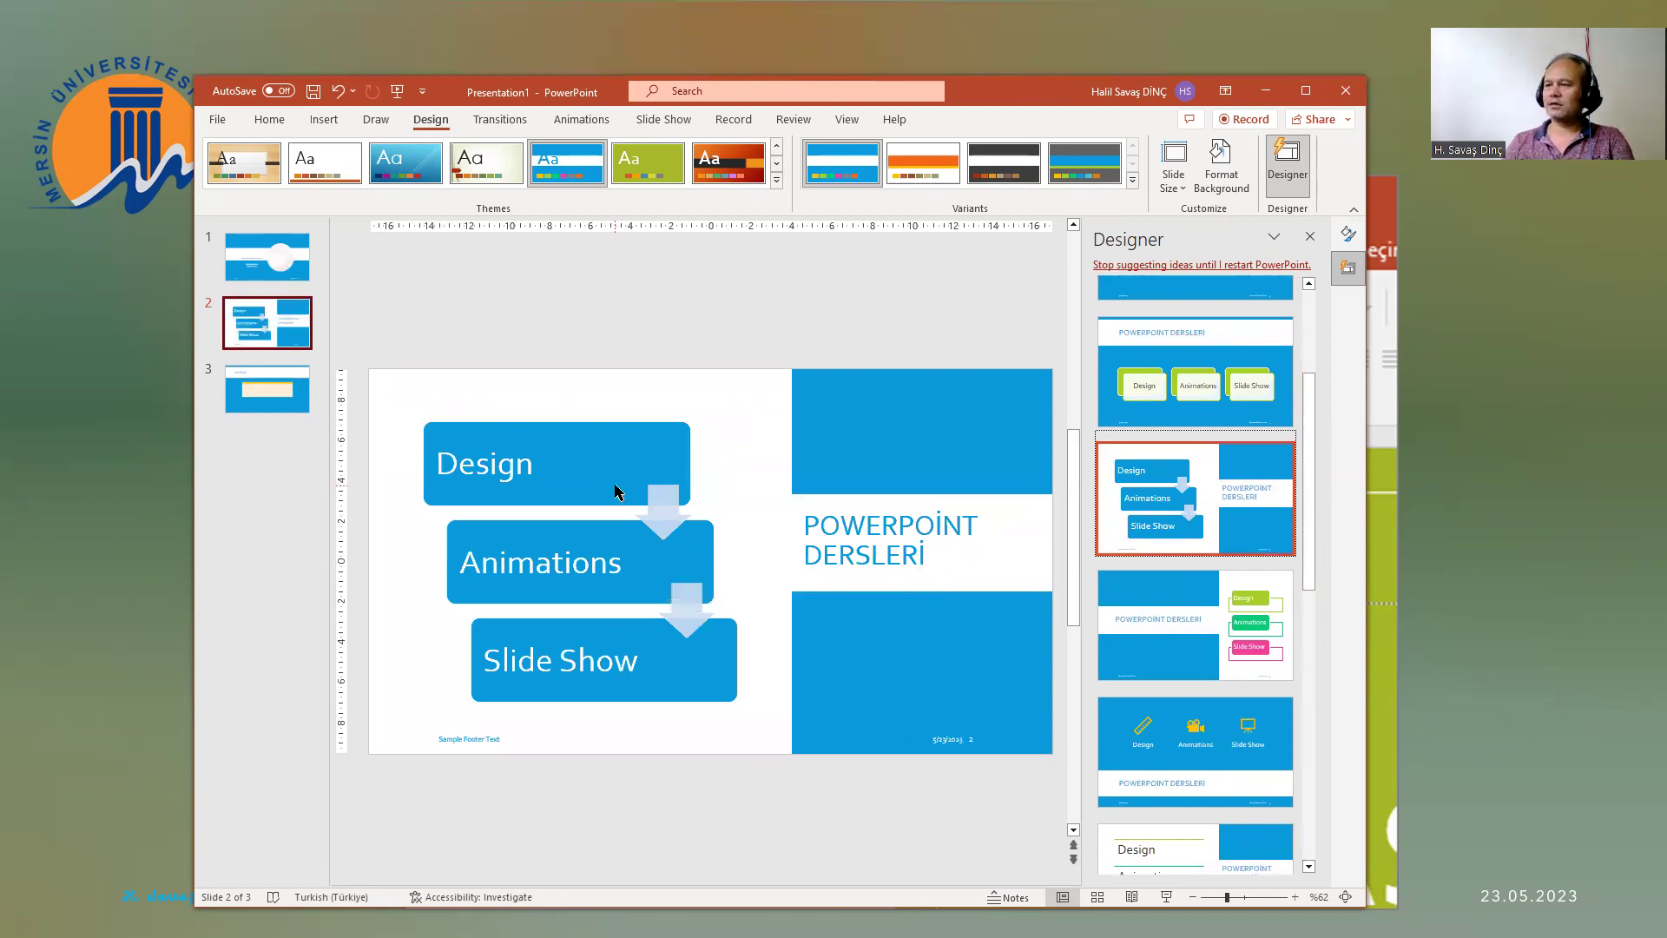
Step: Look at slide 3's design ideas and the Variants Fonts menu, then return to slide 2
left_click(292, 390)
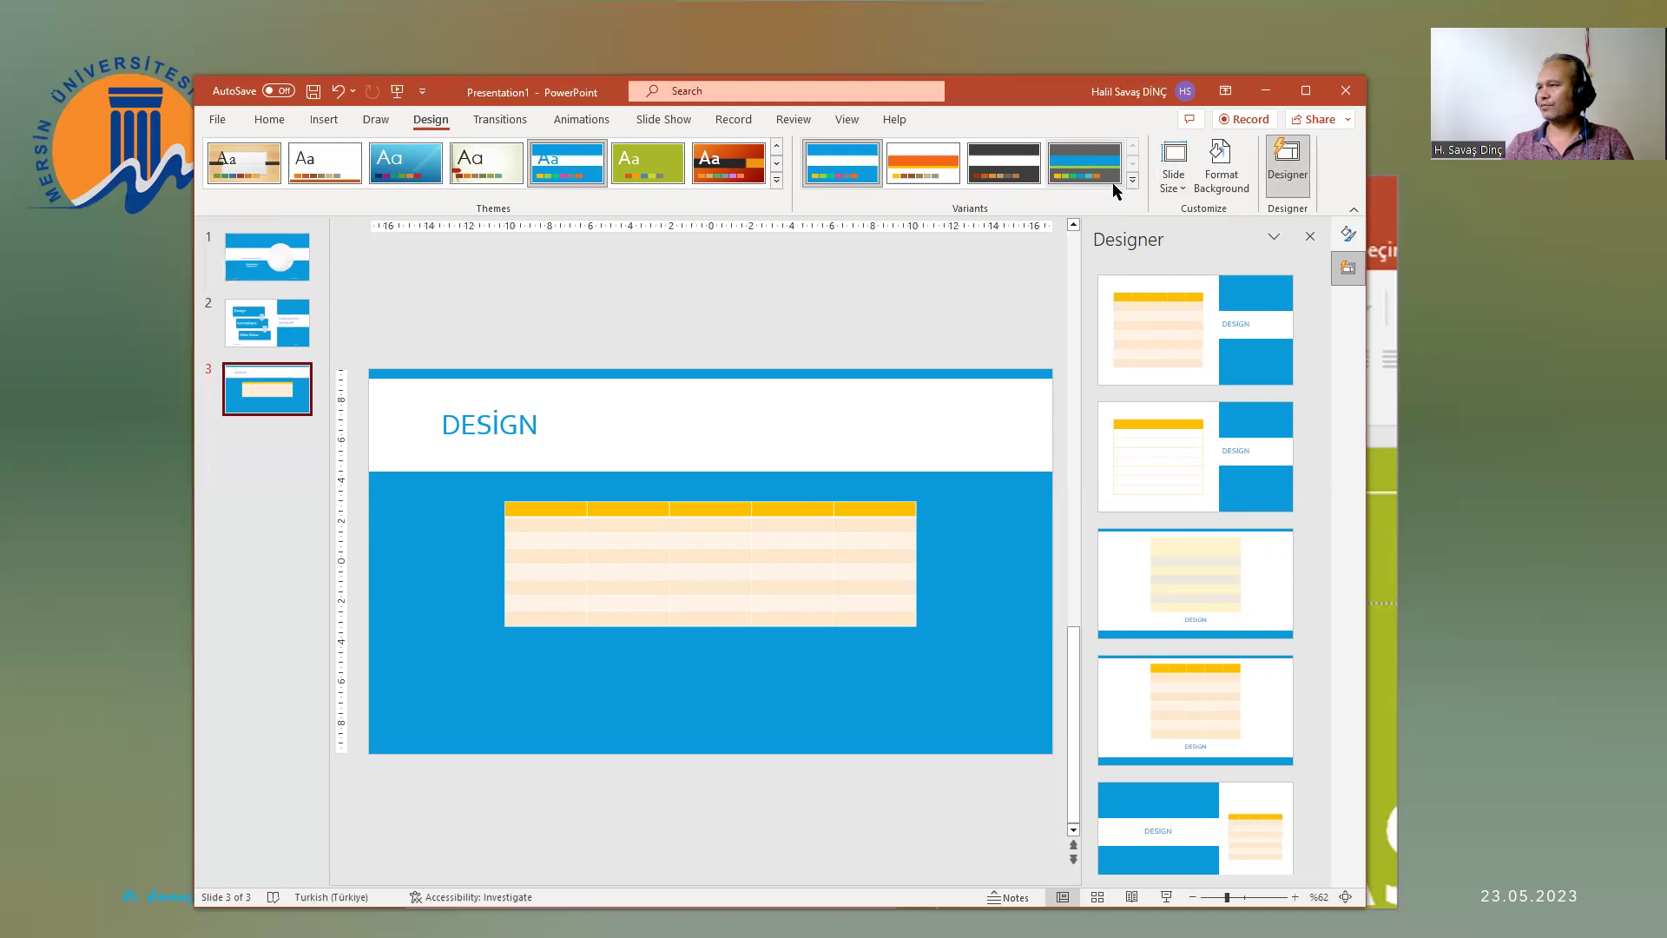
left_click(1132, 179)
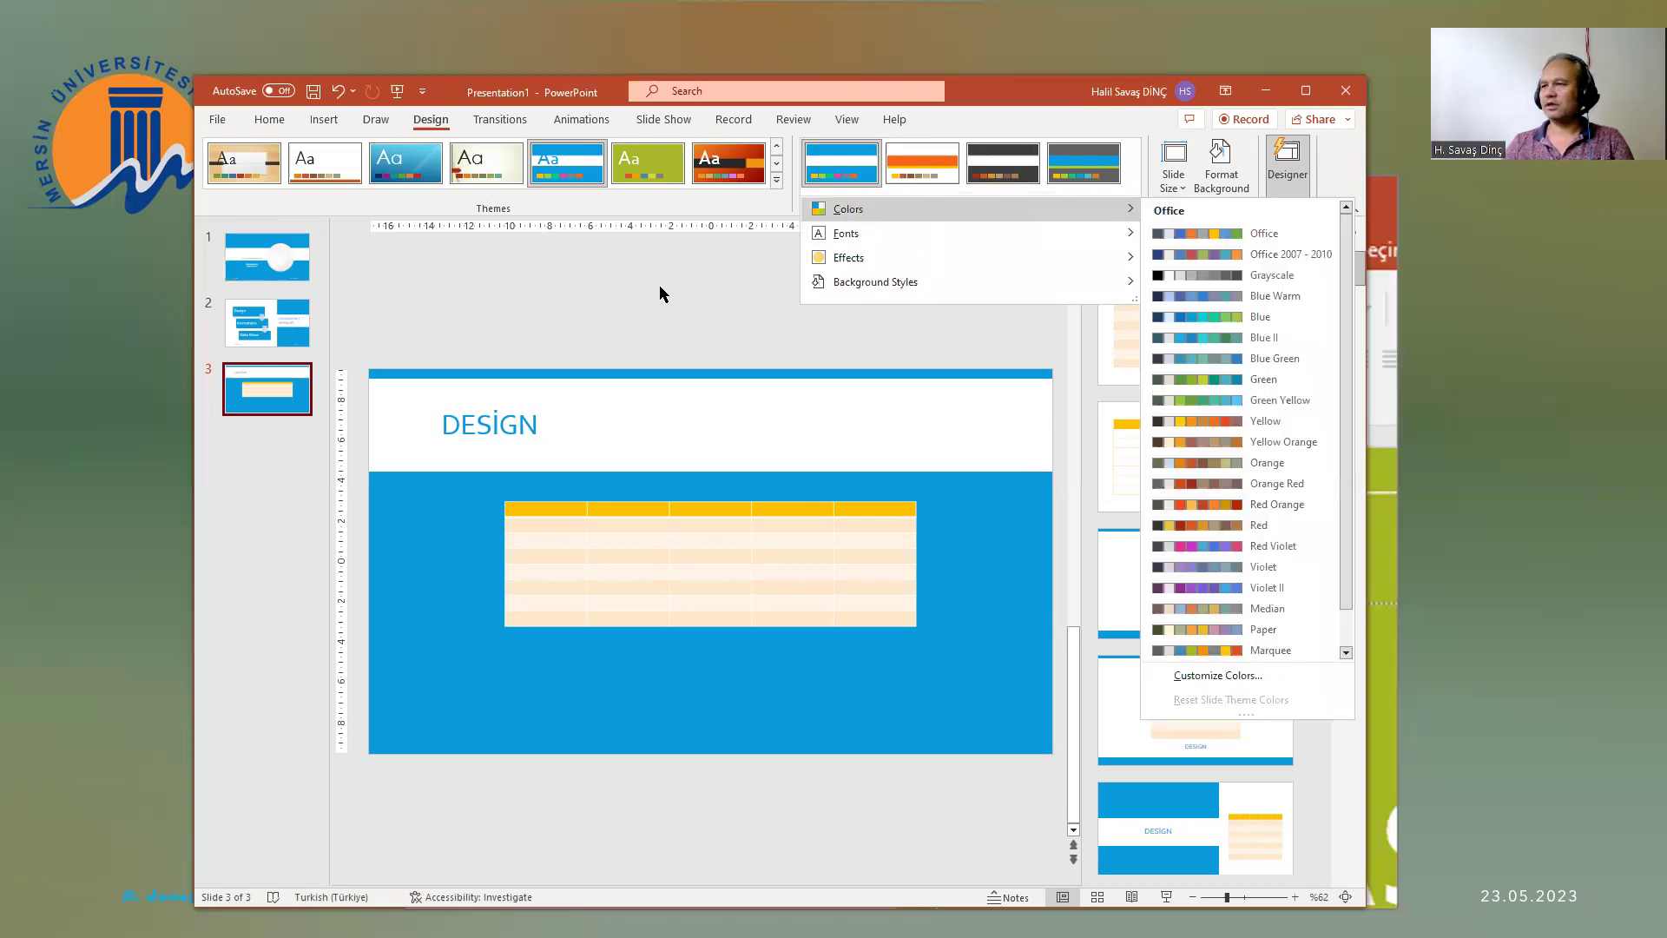
mouse_move(846, 232)
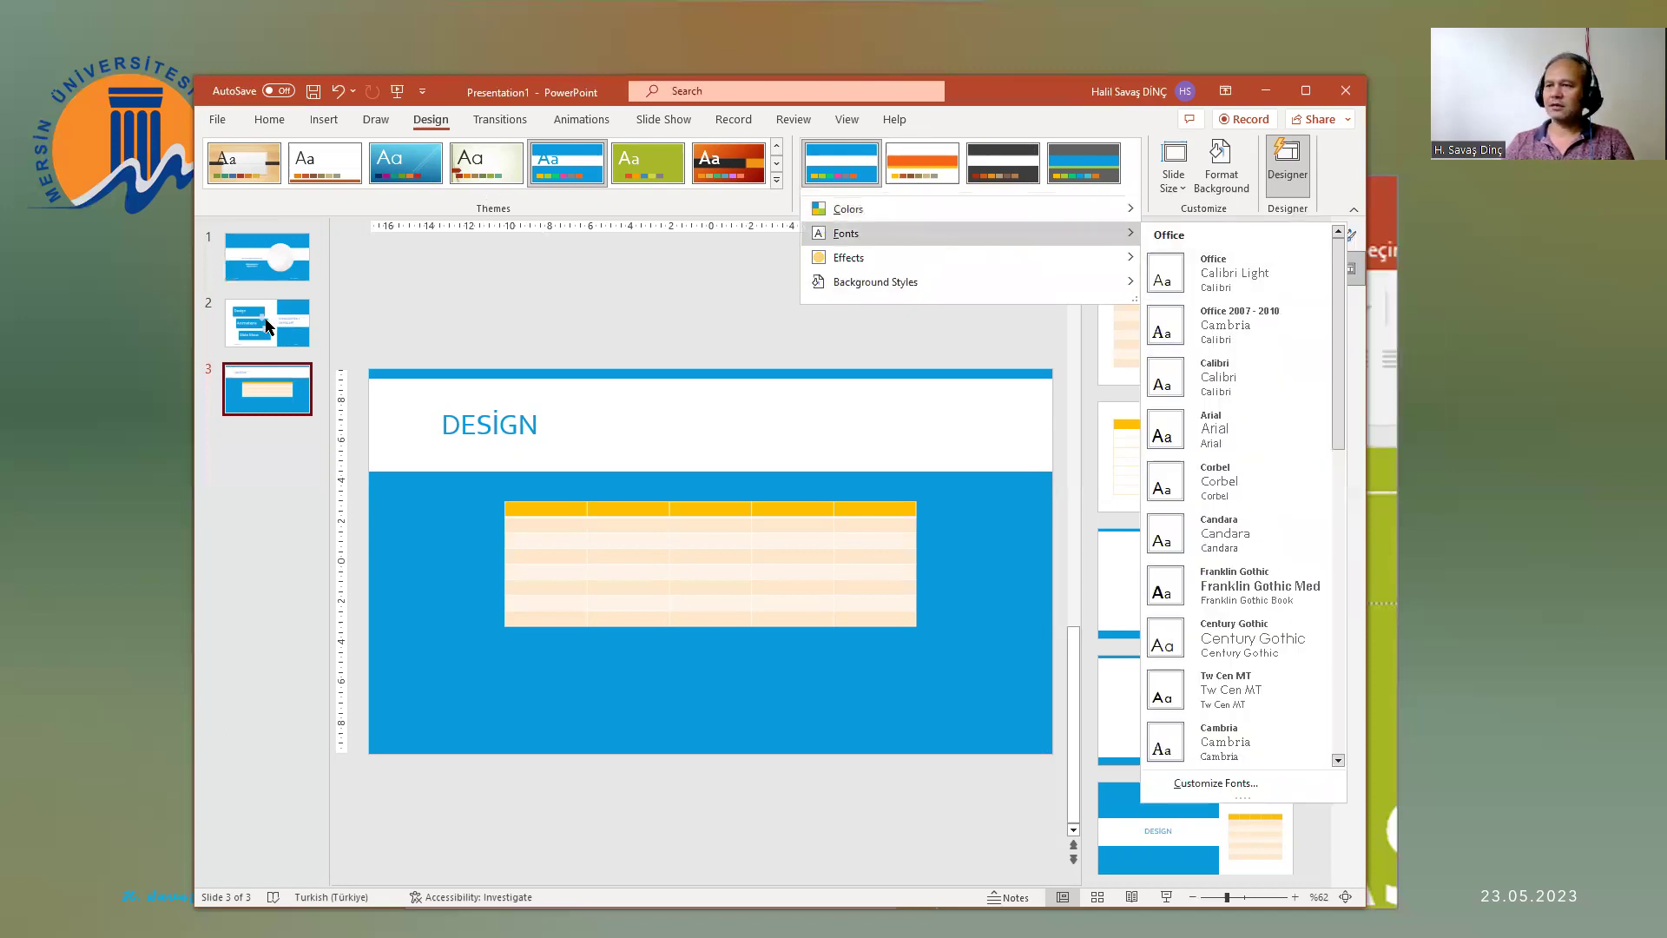
left_click(267, 326)
left_click(267, 327)
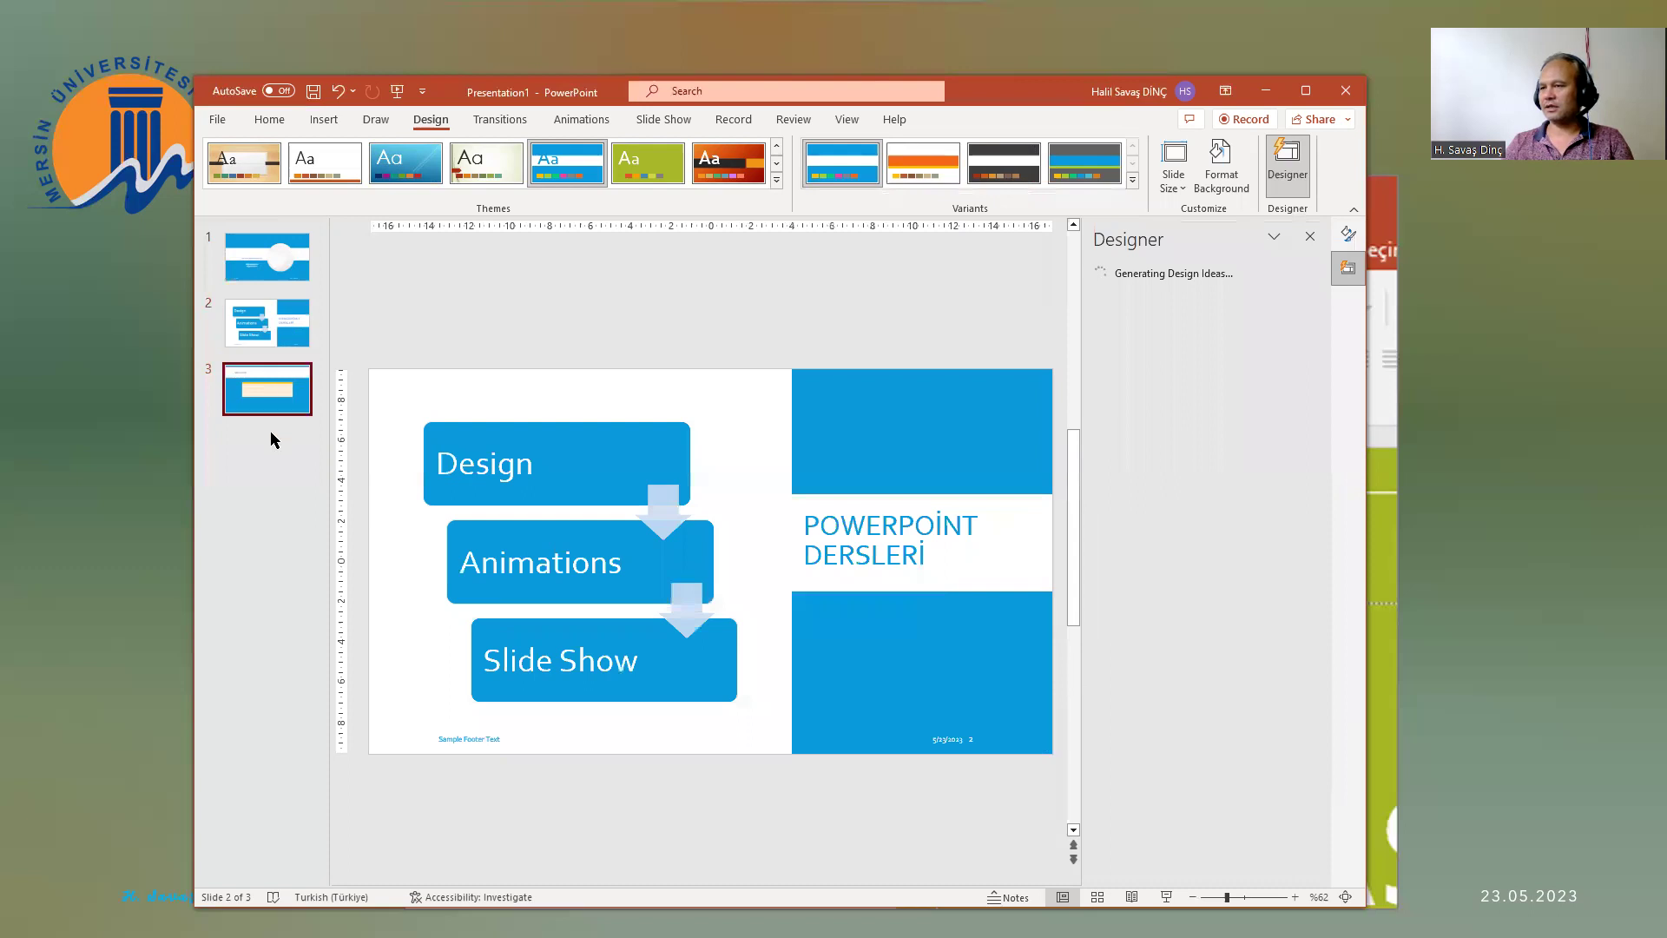
Step: Add a new slide 4 and type Turkish characters into its body box
right_click(271, 439)
left_click(302, 508)
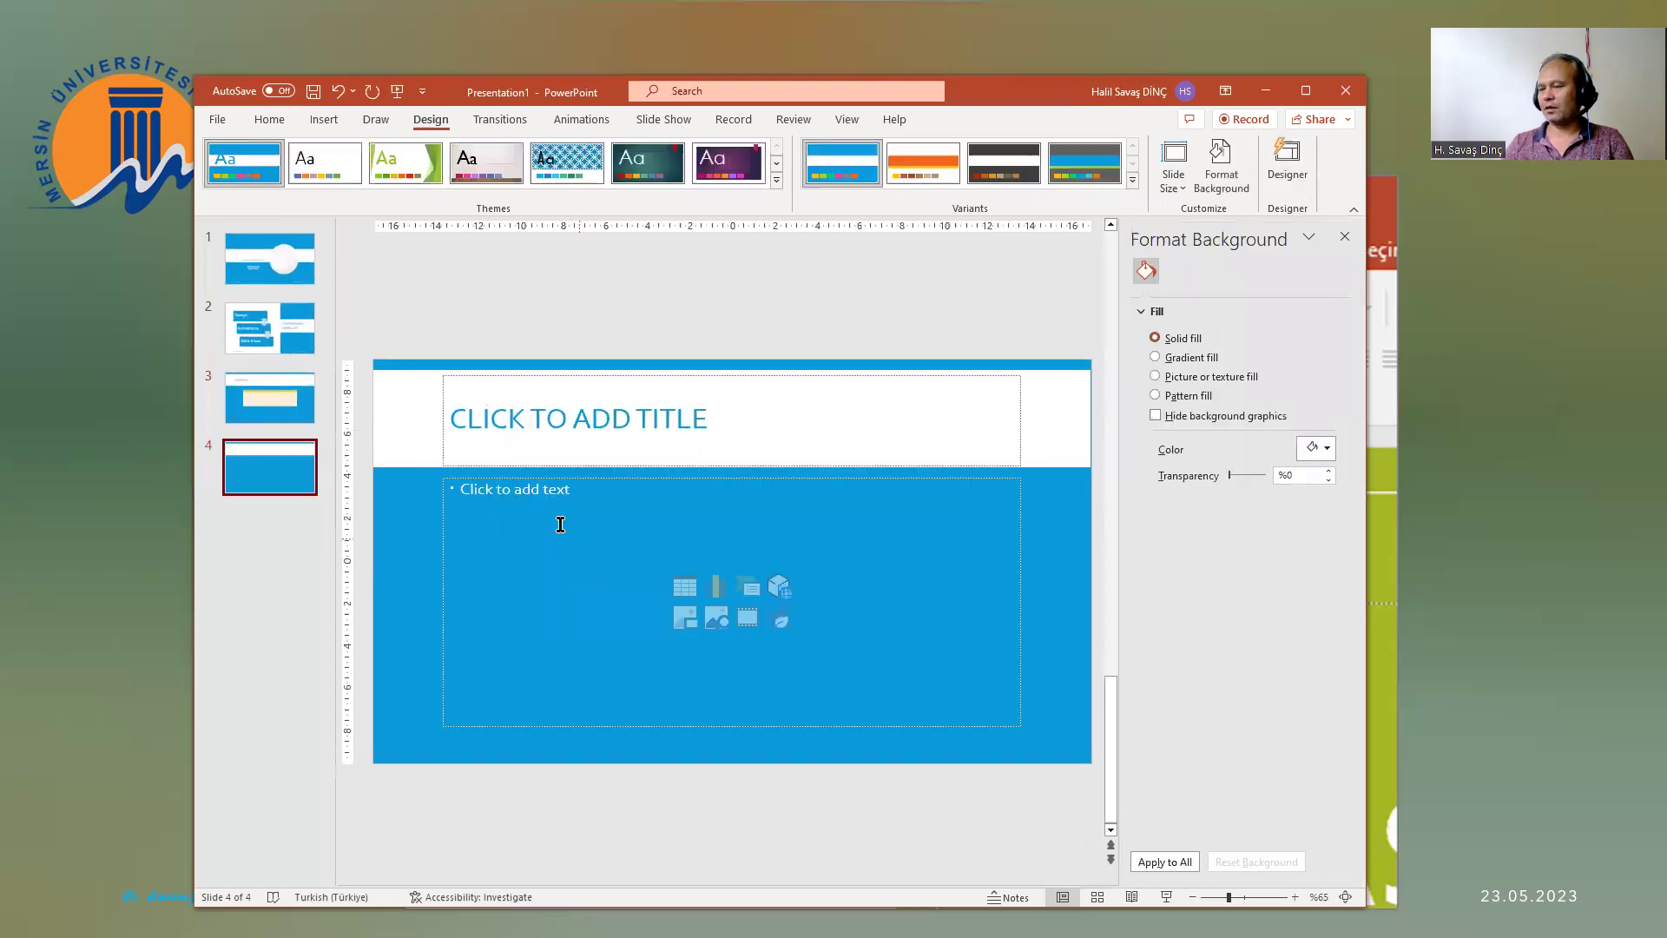
left_click(556, 522)
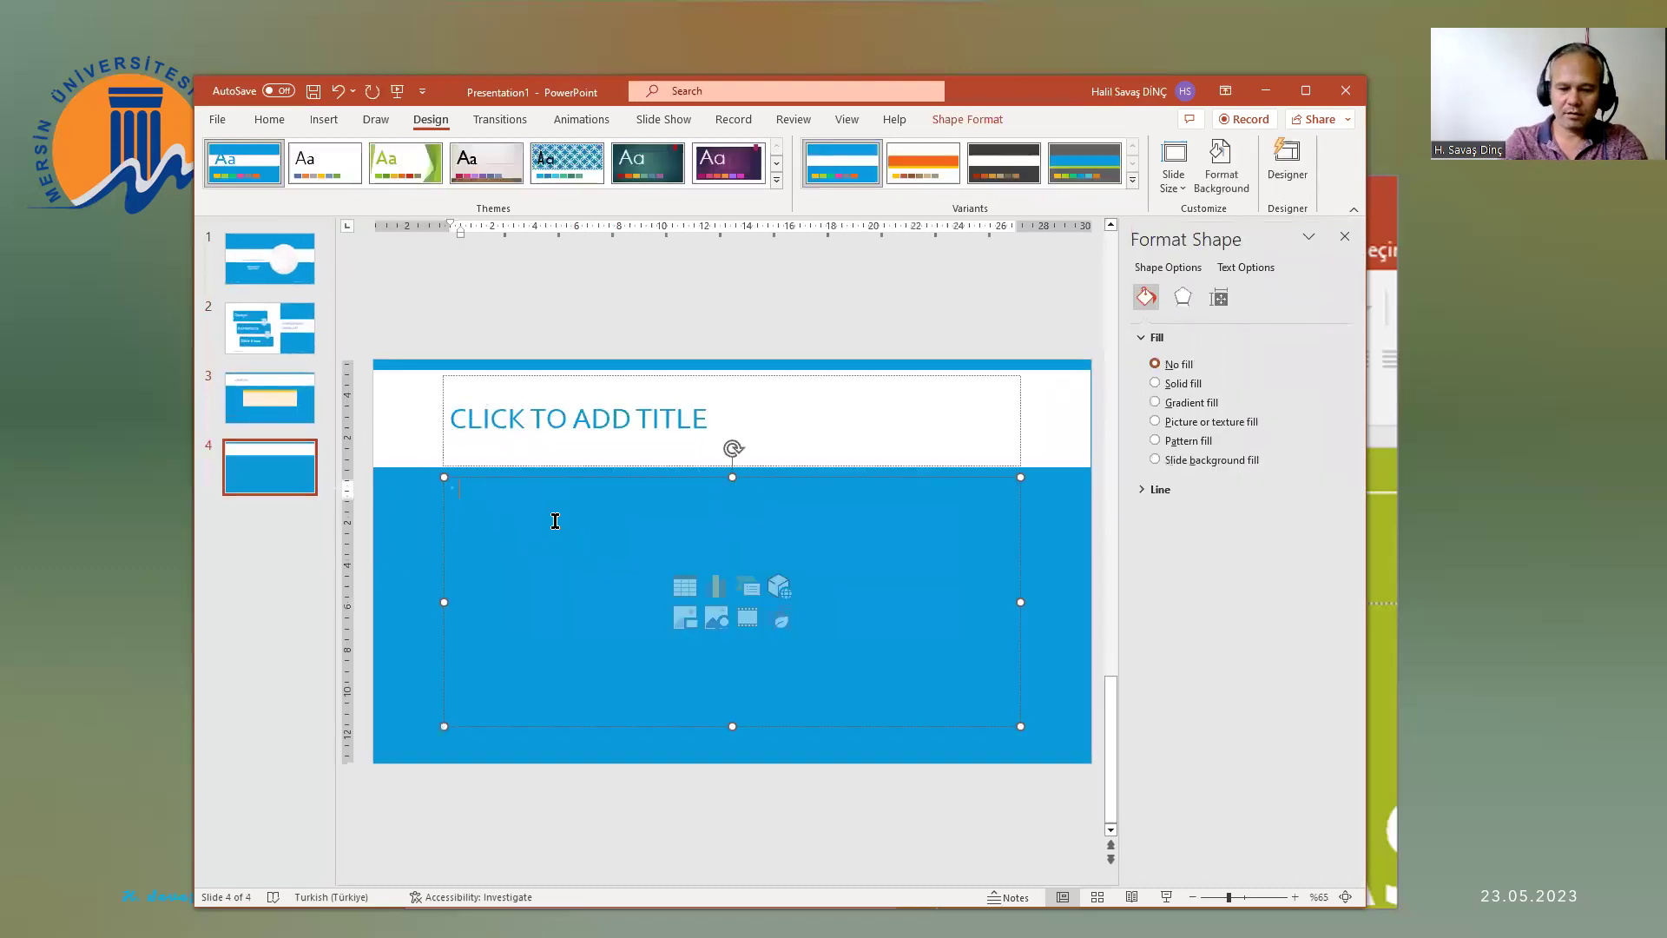
type("Til")
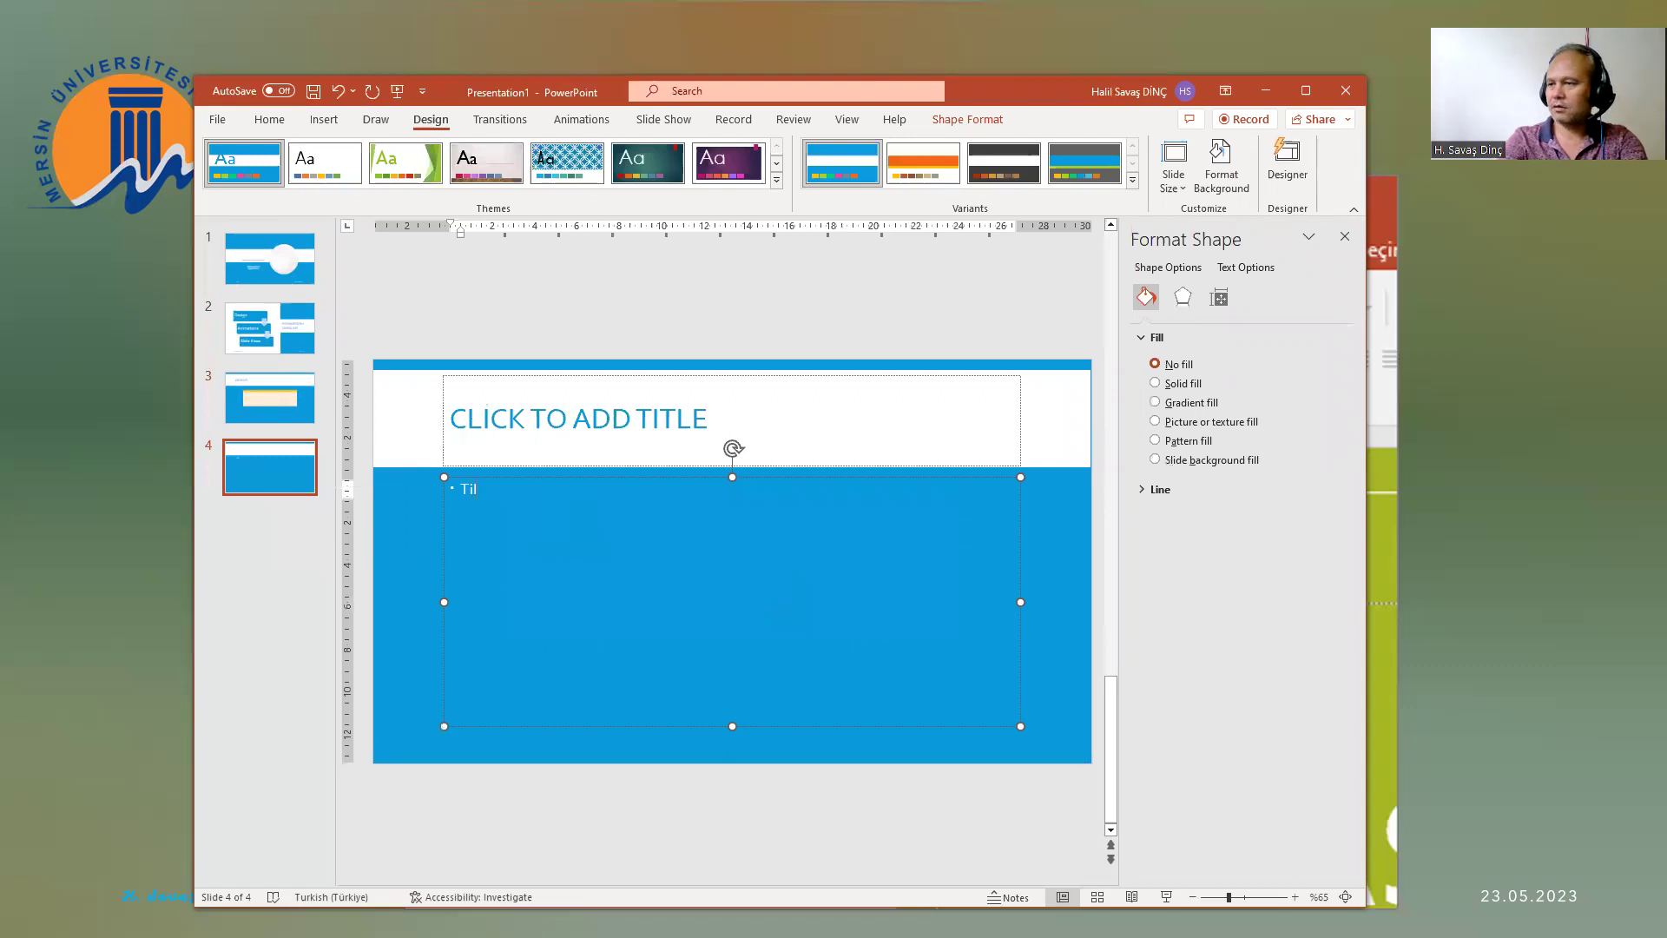
key("BackSpace")
key("BackSpace")
key("BackSpace")
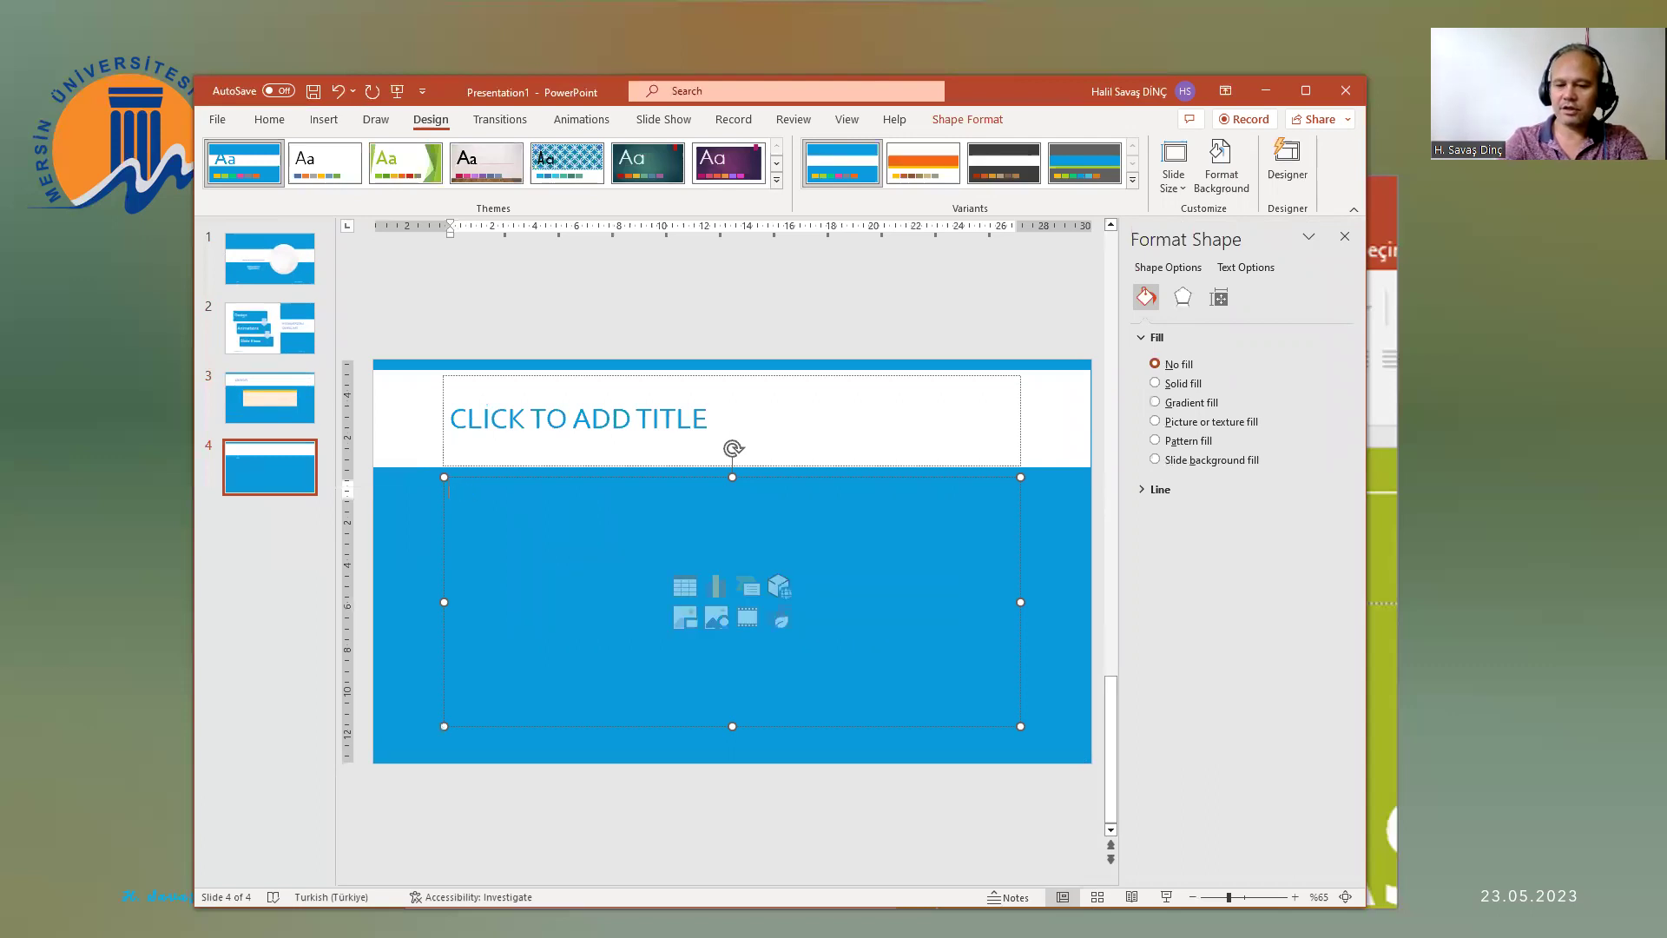
type("ş")
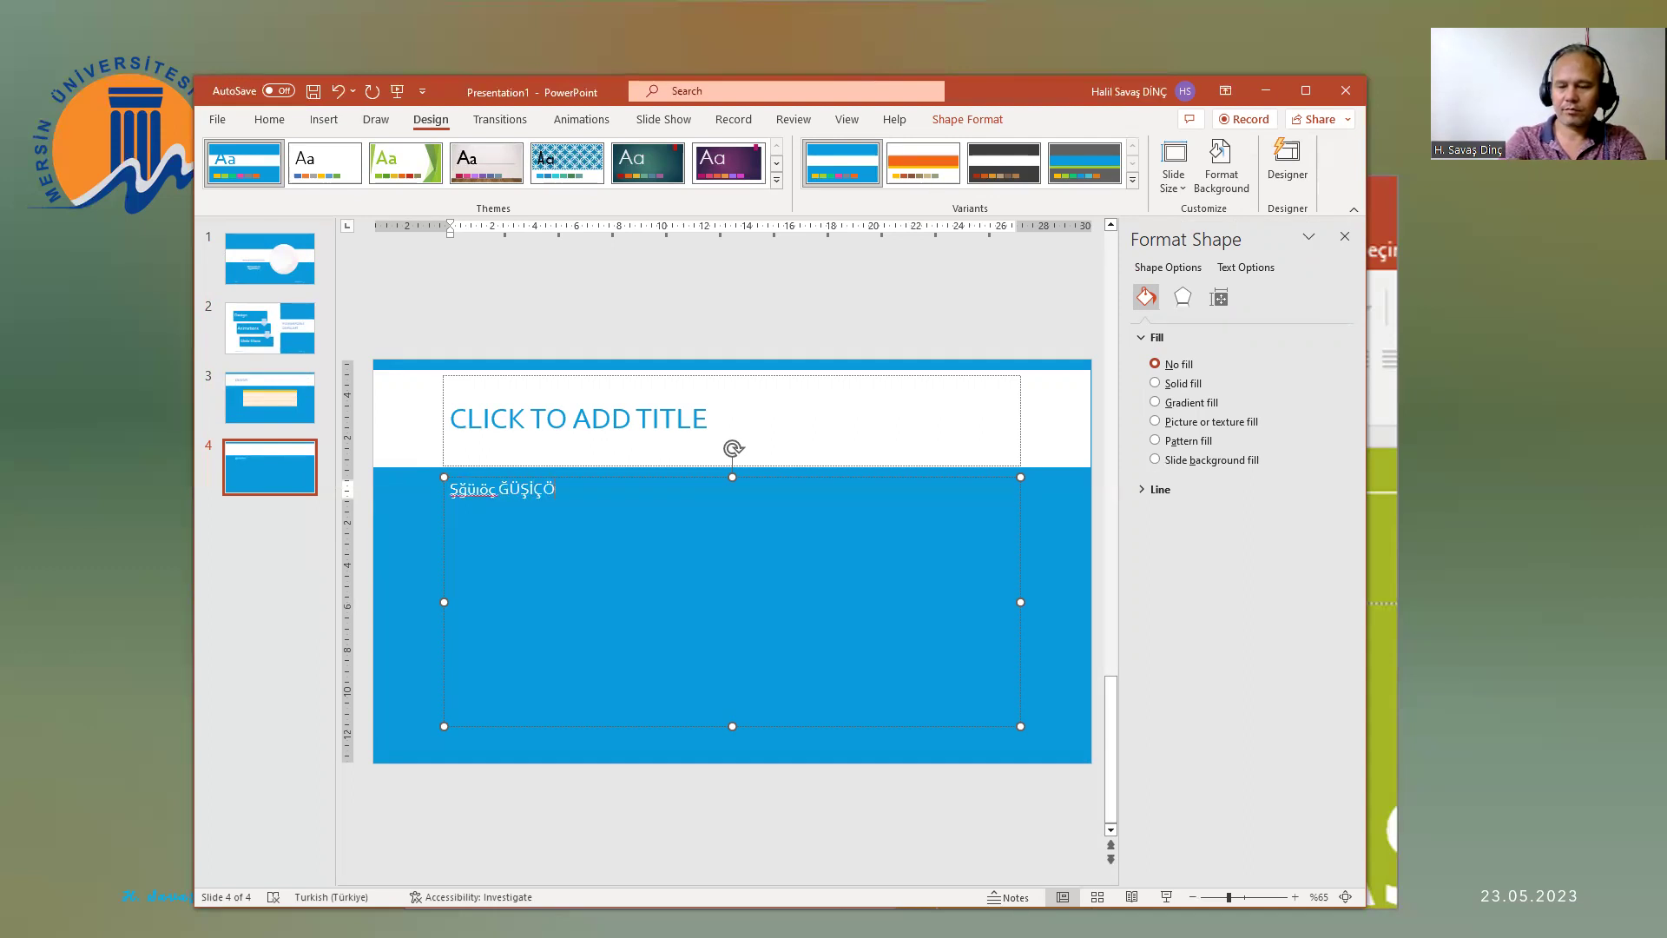
type(" ı")
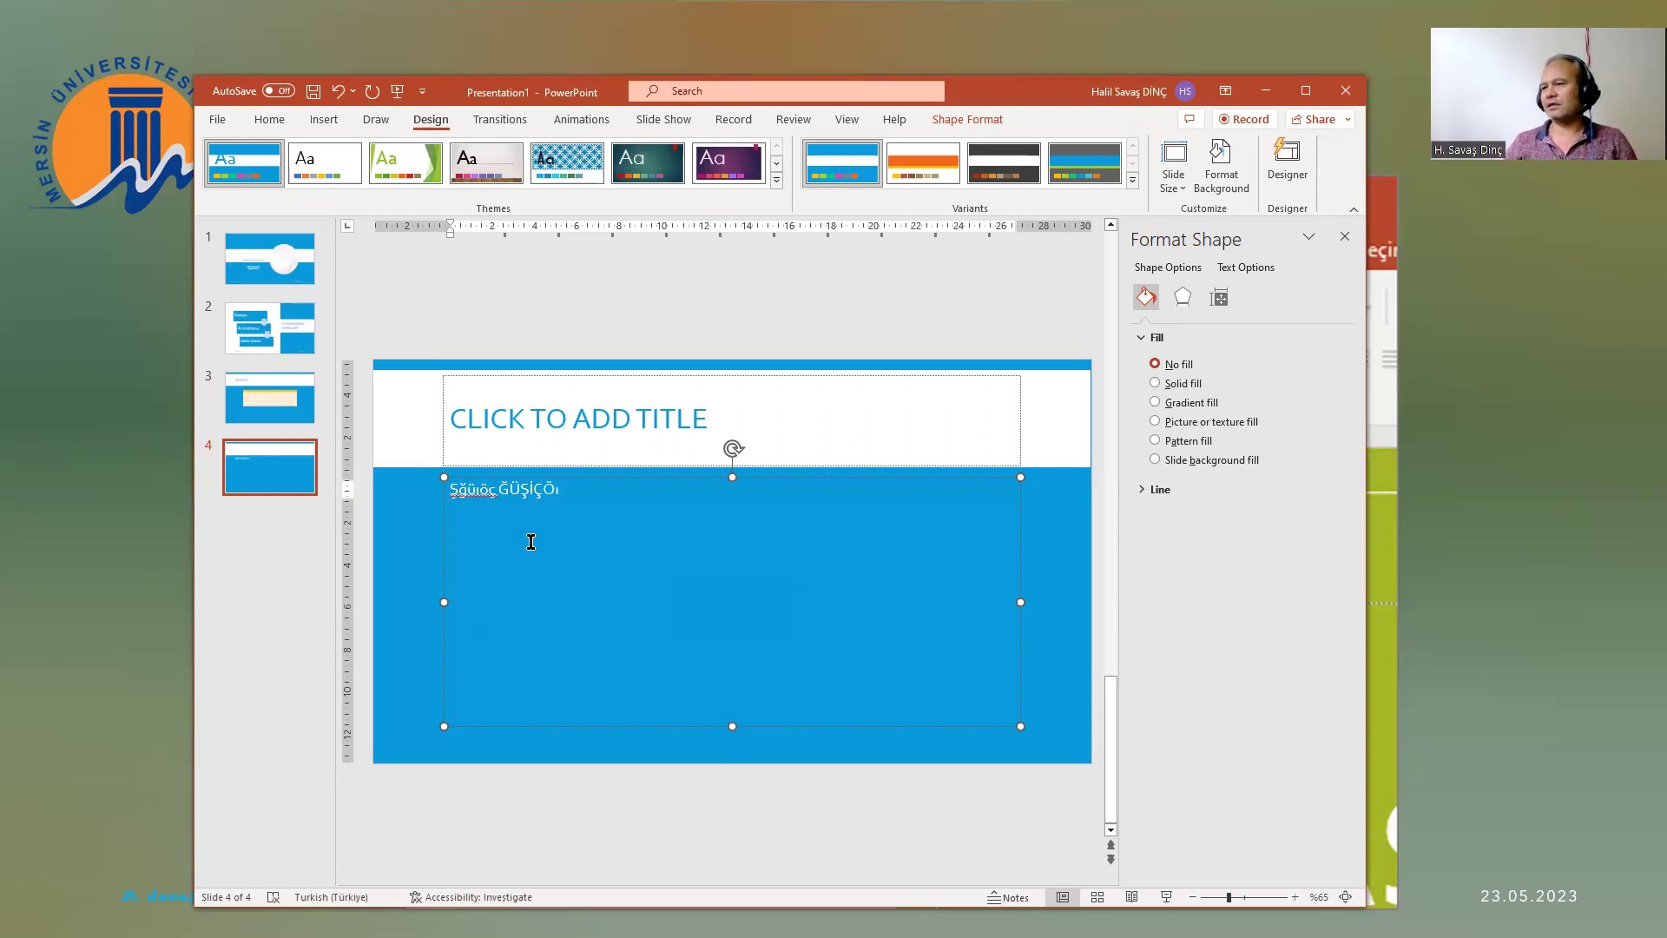
Step: Replace the leading capital Ş with a lowercase ş and deselect the text box
left_click_drag(545, 489, 455, 490)
left_click(455, 491)
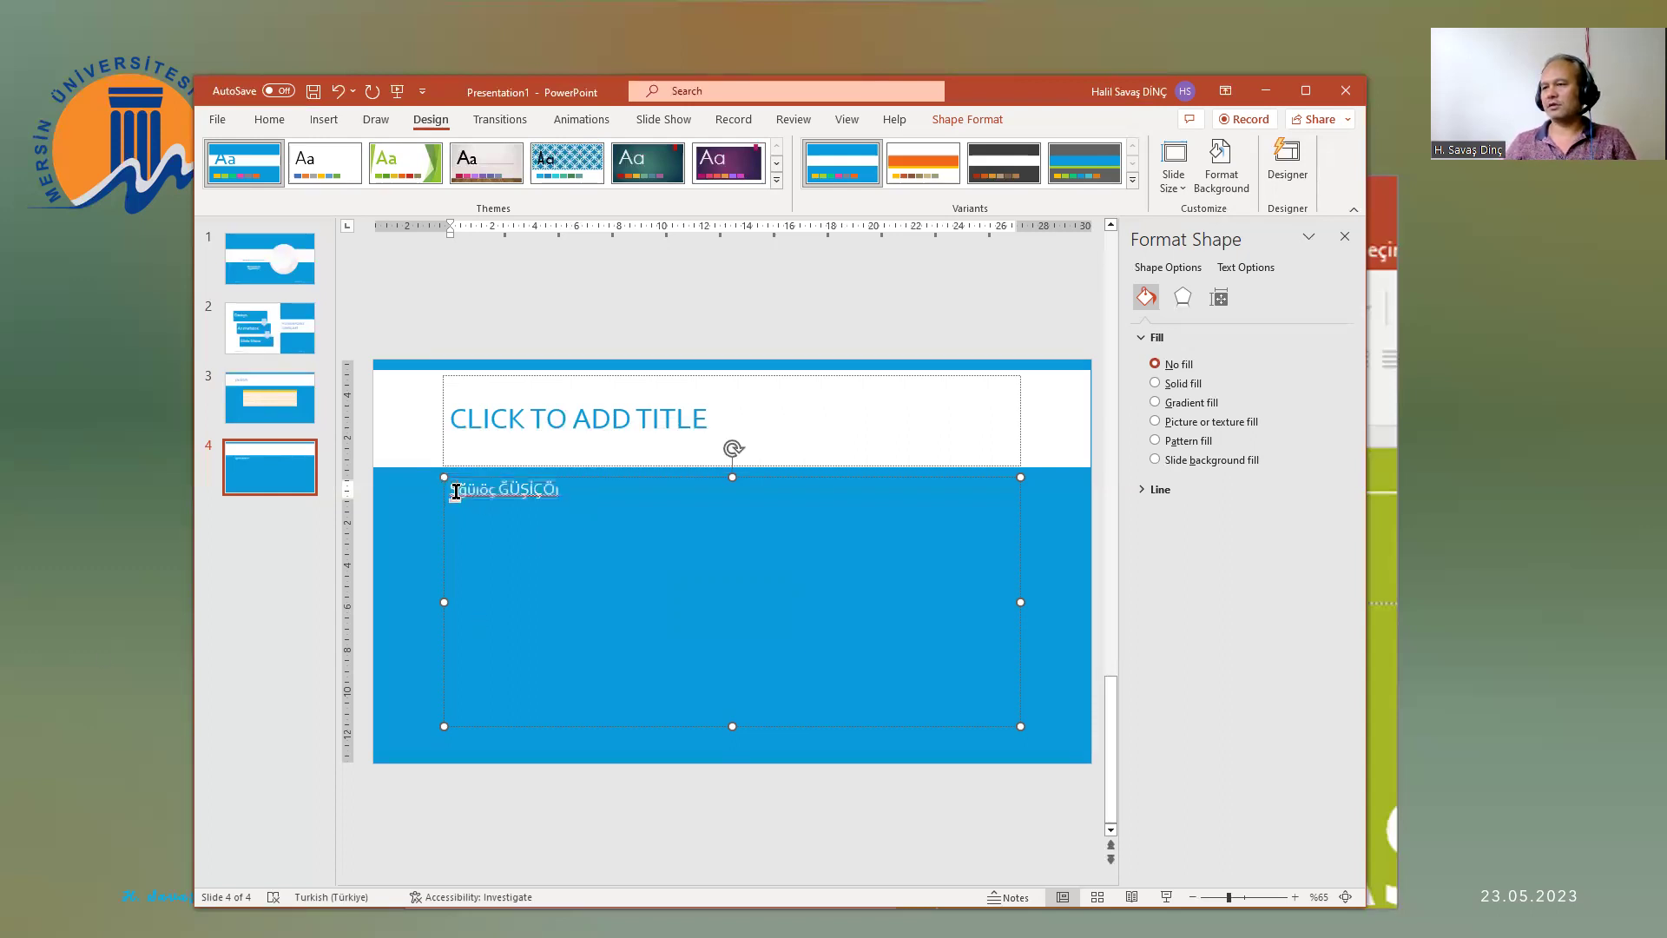
key("Delete")
type("ş")
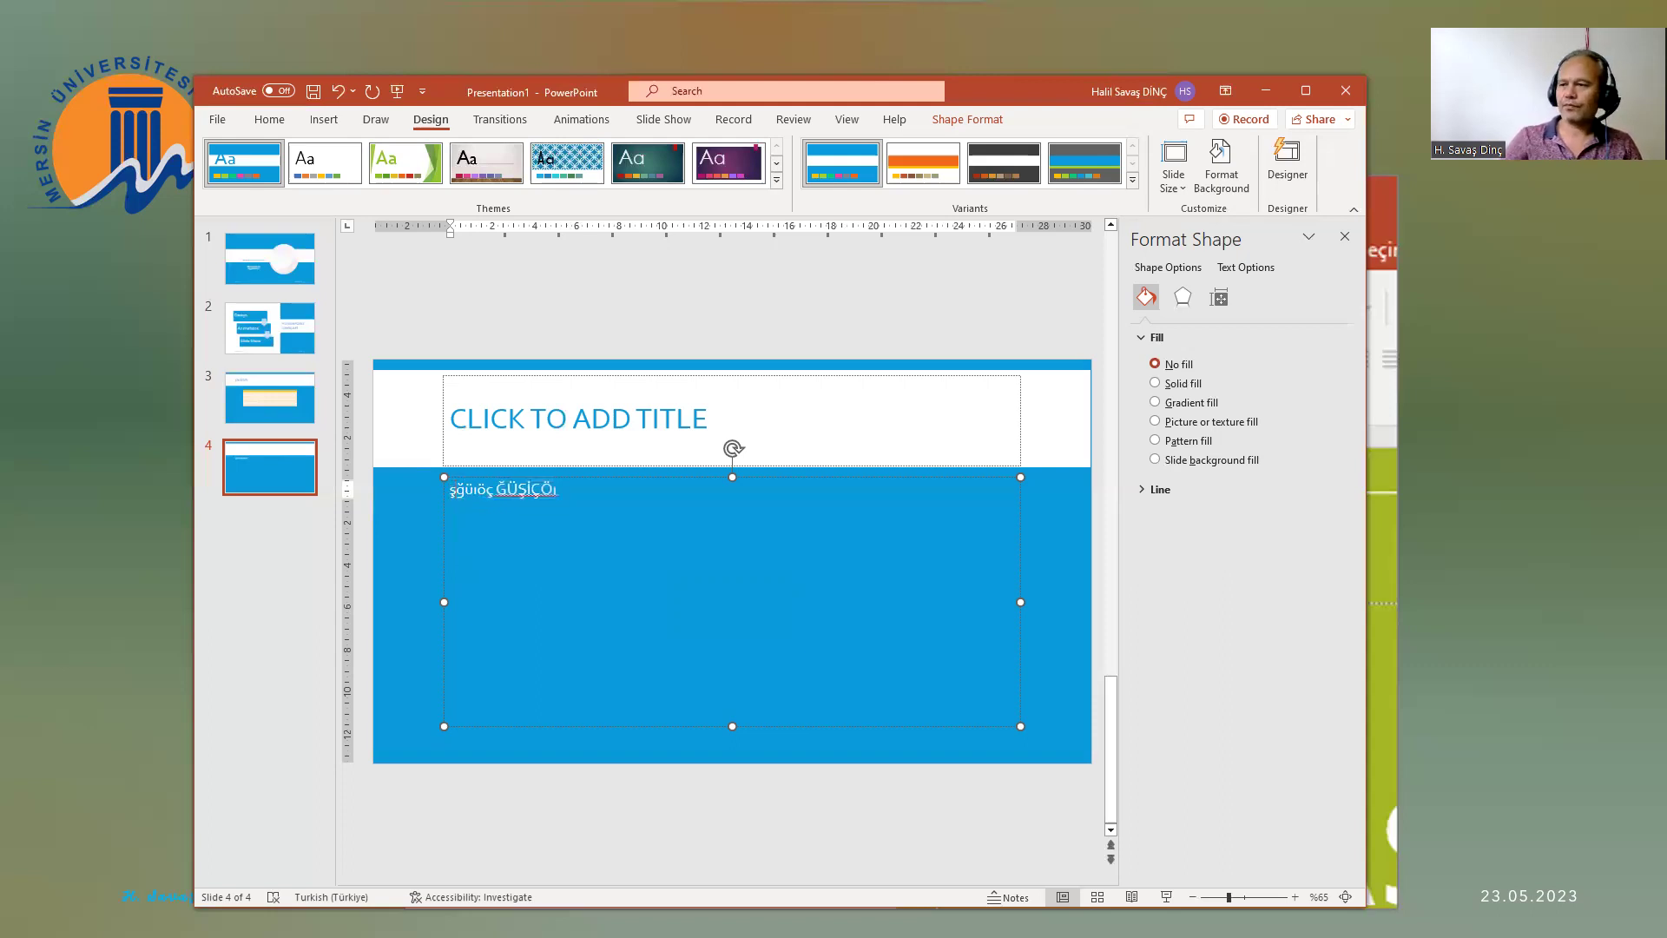
left_click(415, 556)
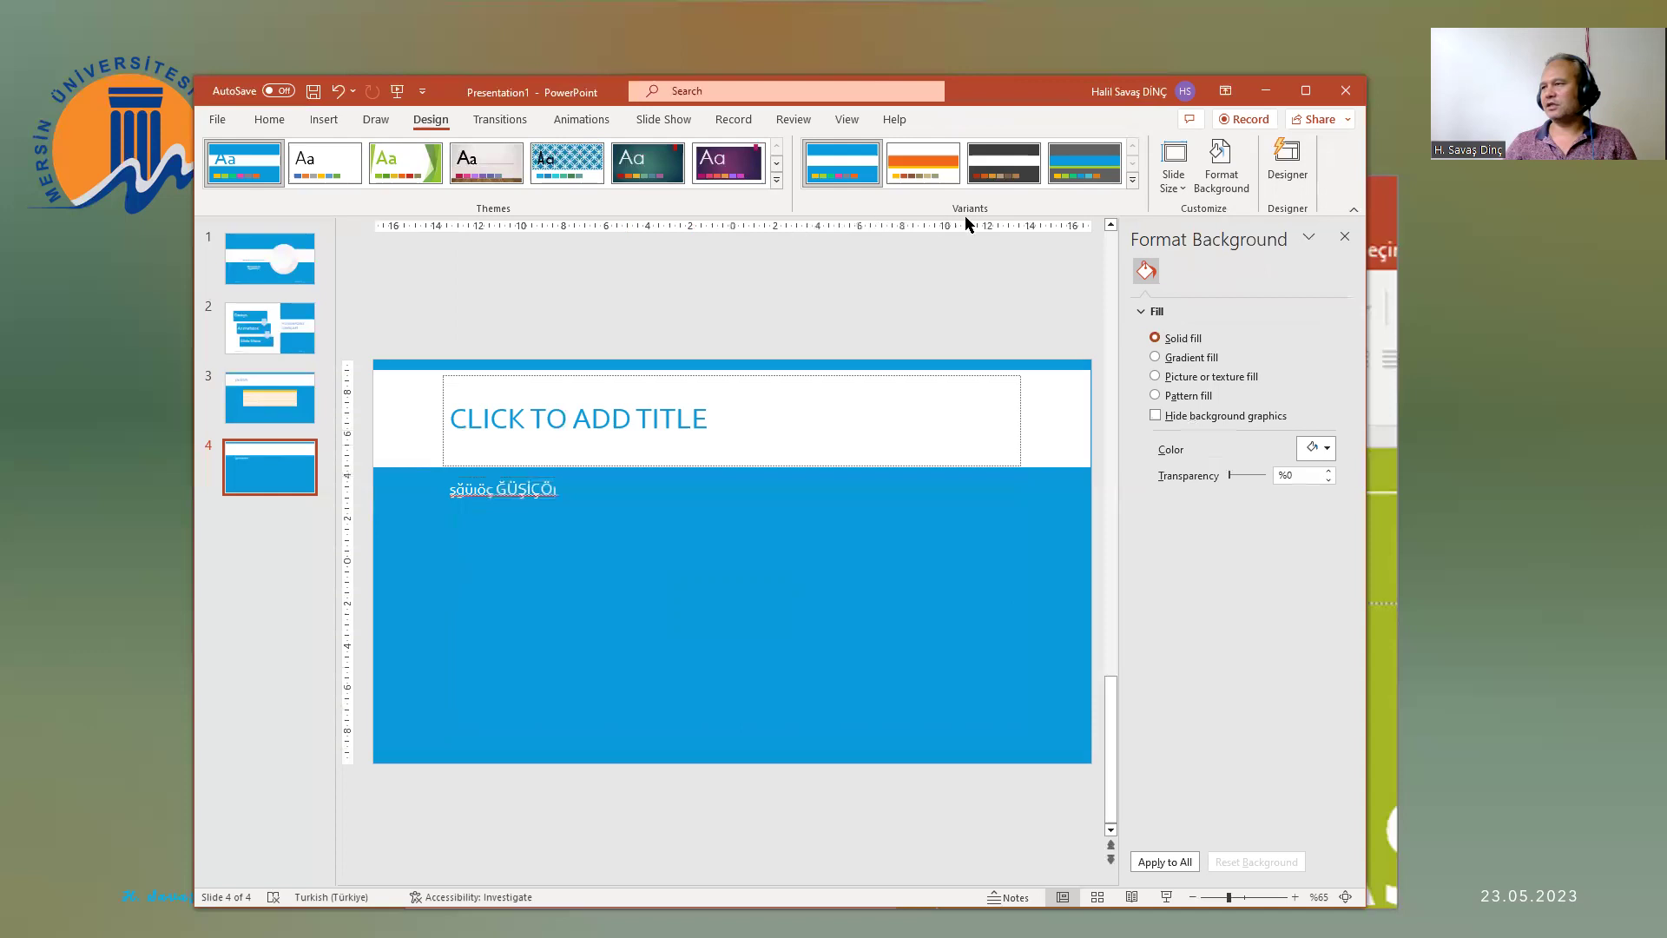
Step: Open Customize Fonts from the Design tab's Variants fonts list, then cancel it
left_click(1133, 180)
mouse_move(847, 232)
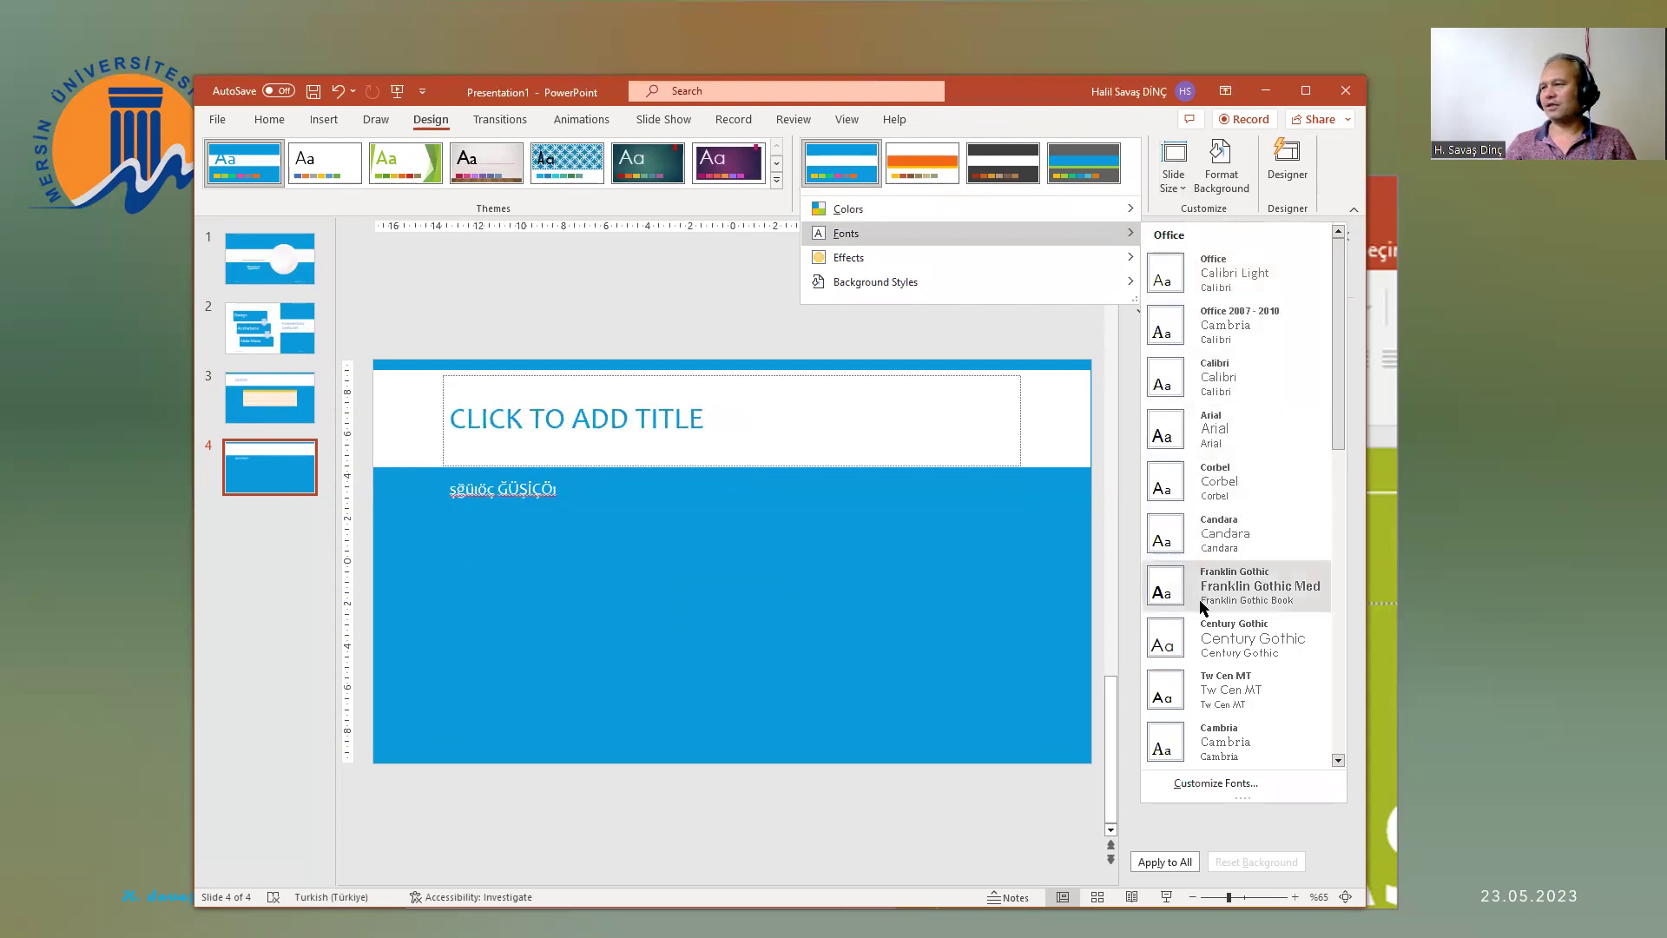
left_click_drag(1338, 428, 1333, 733)
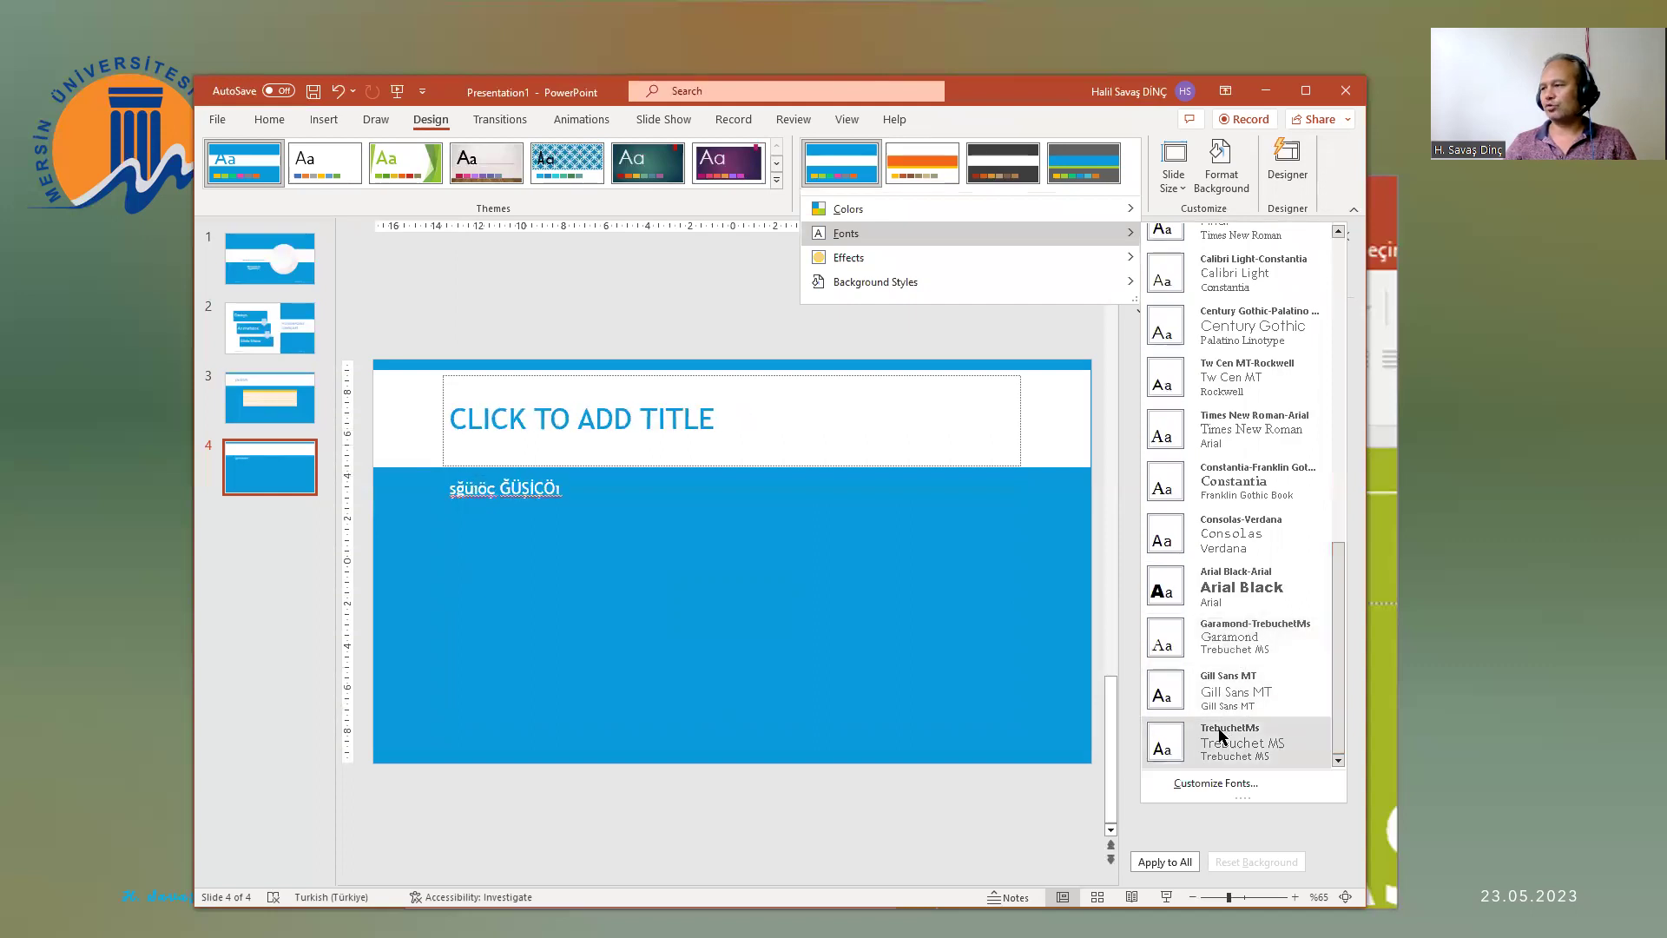
left_click(1216, 784)
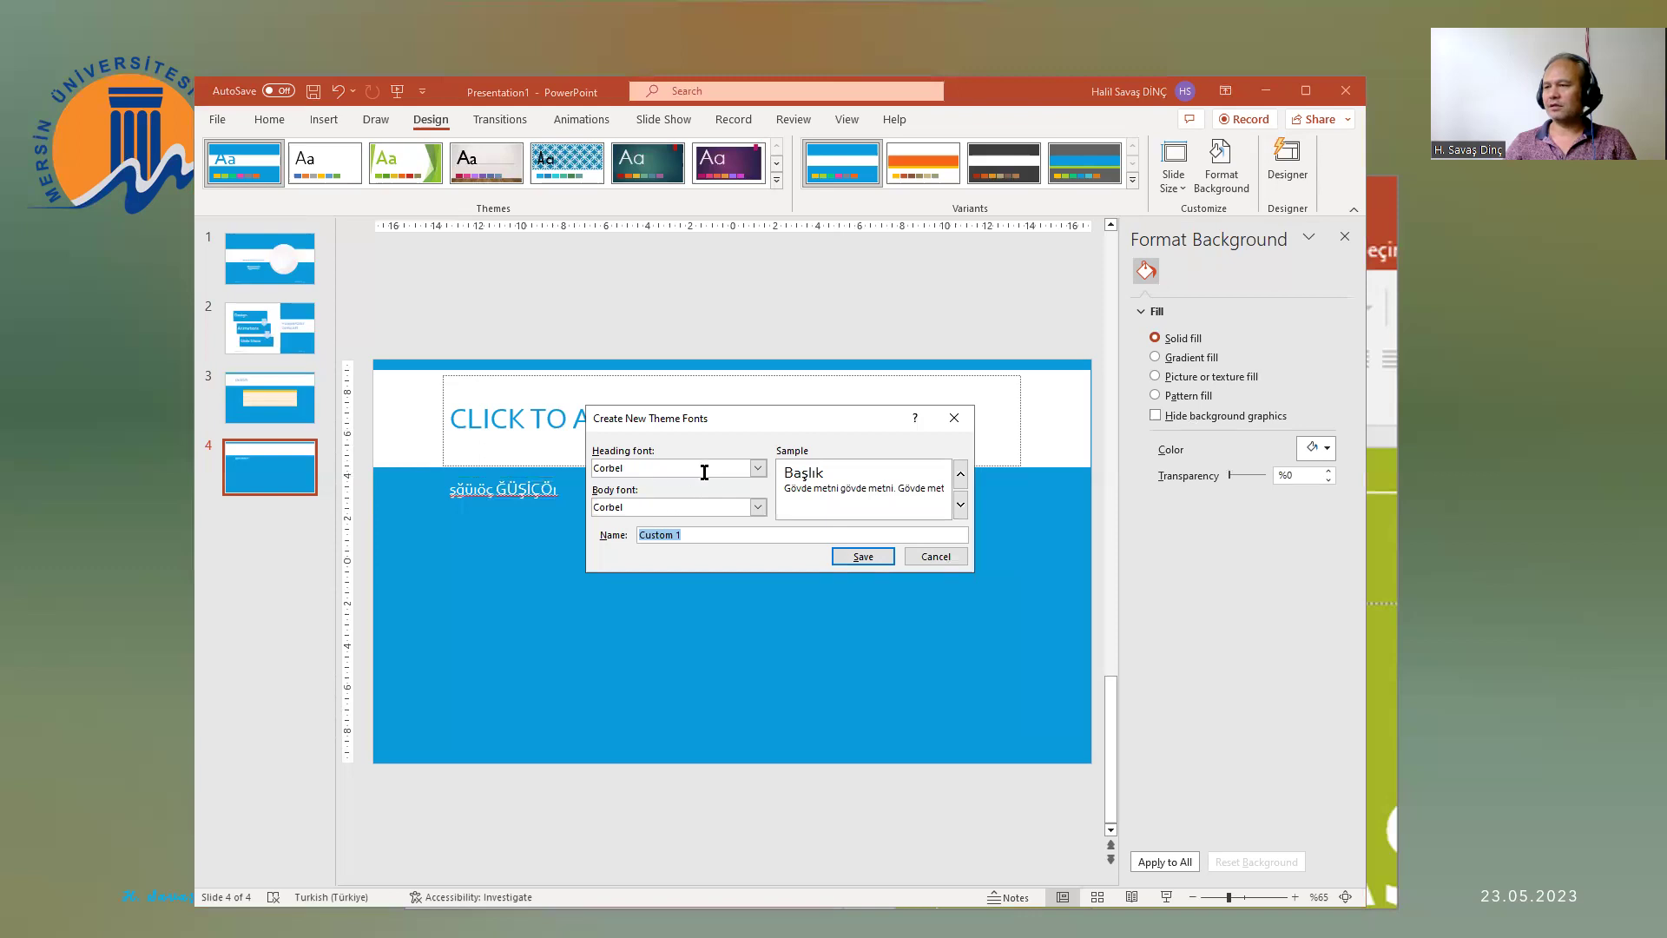
left_click(955, 557)
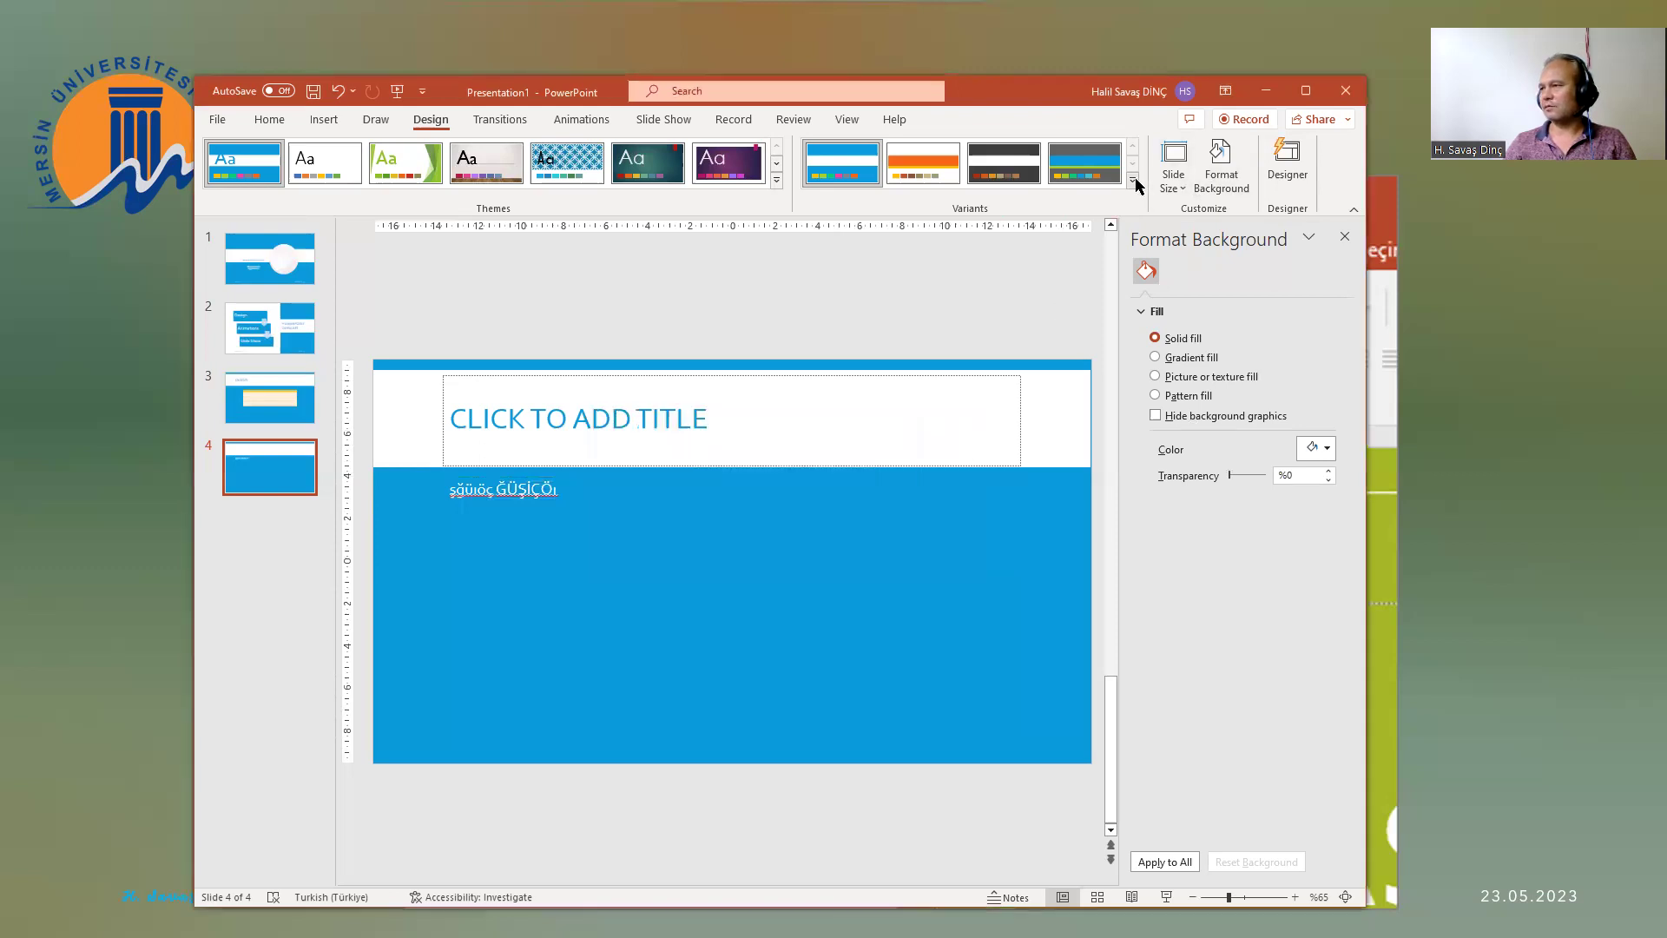
Step: Apply the Tw Cen MT-Rockwell theme font set to the presentation
left_click(1133, 180)
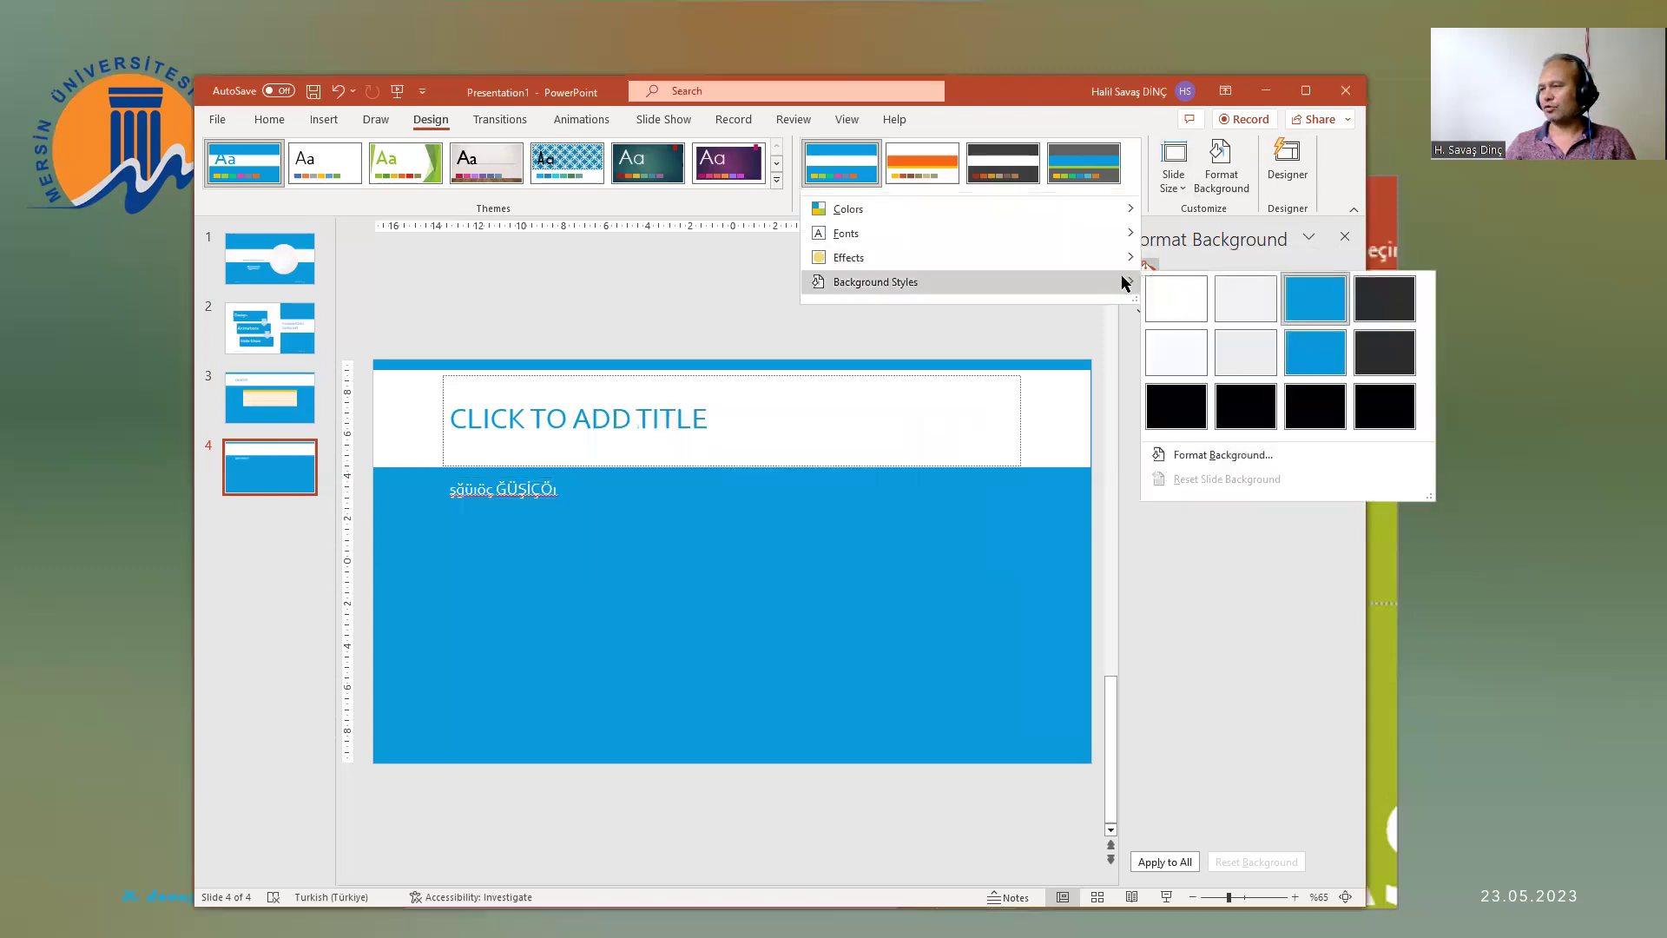
mouse_move(970, 232)
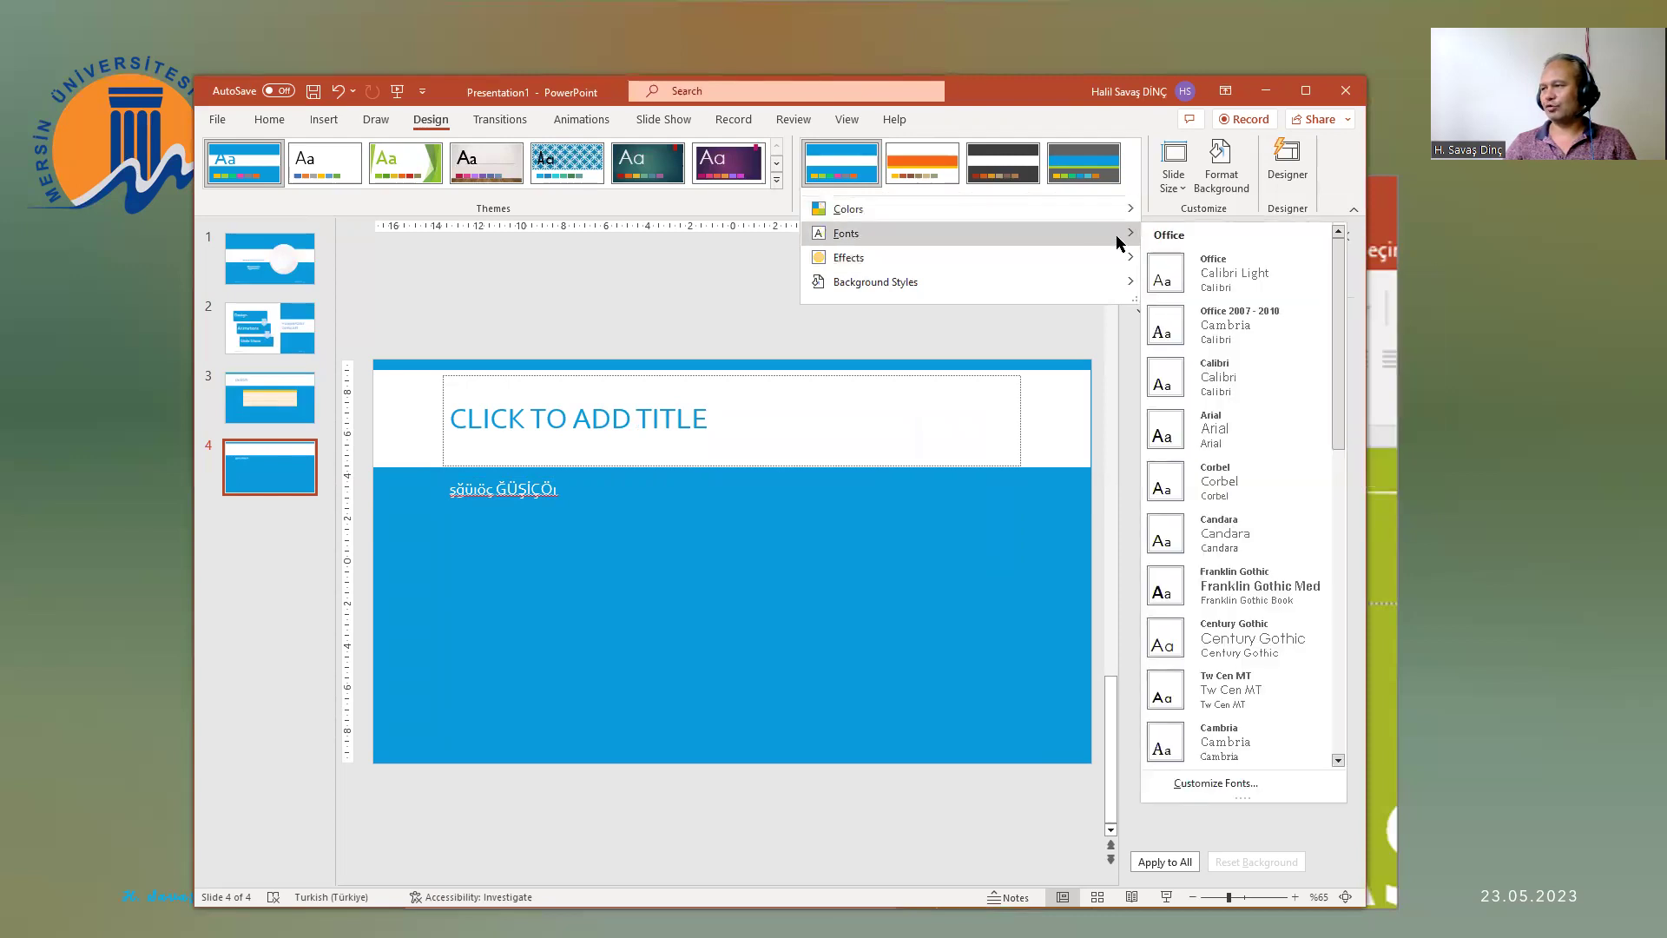
scroll(1259, 521, "down", 3)
scroll(1315, 612, "down", 6)
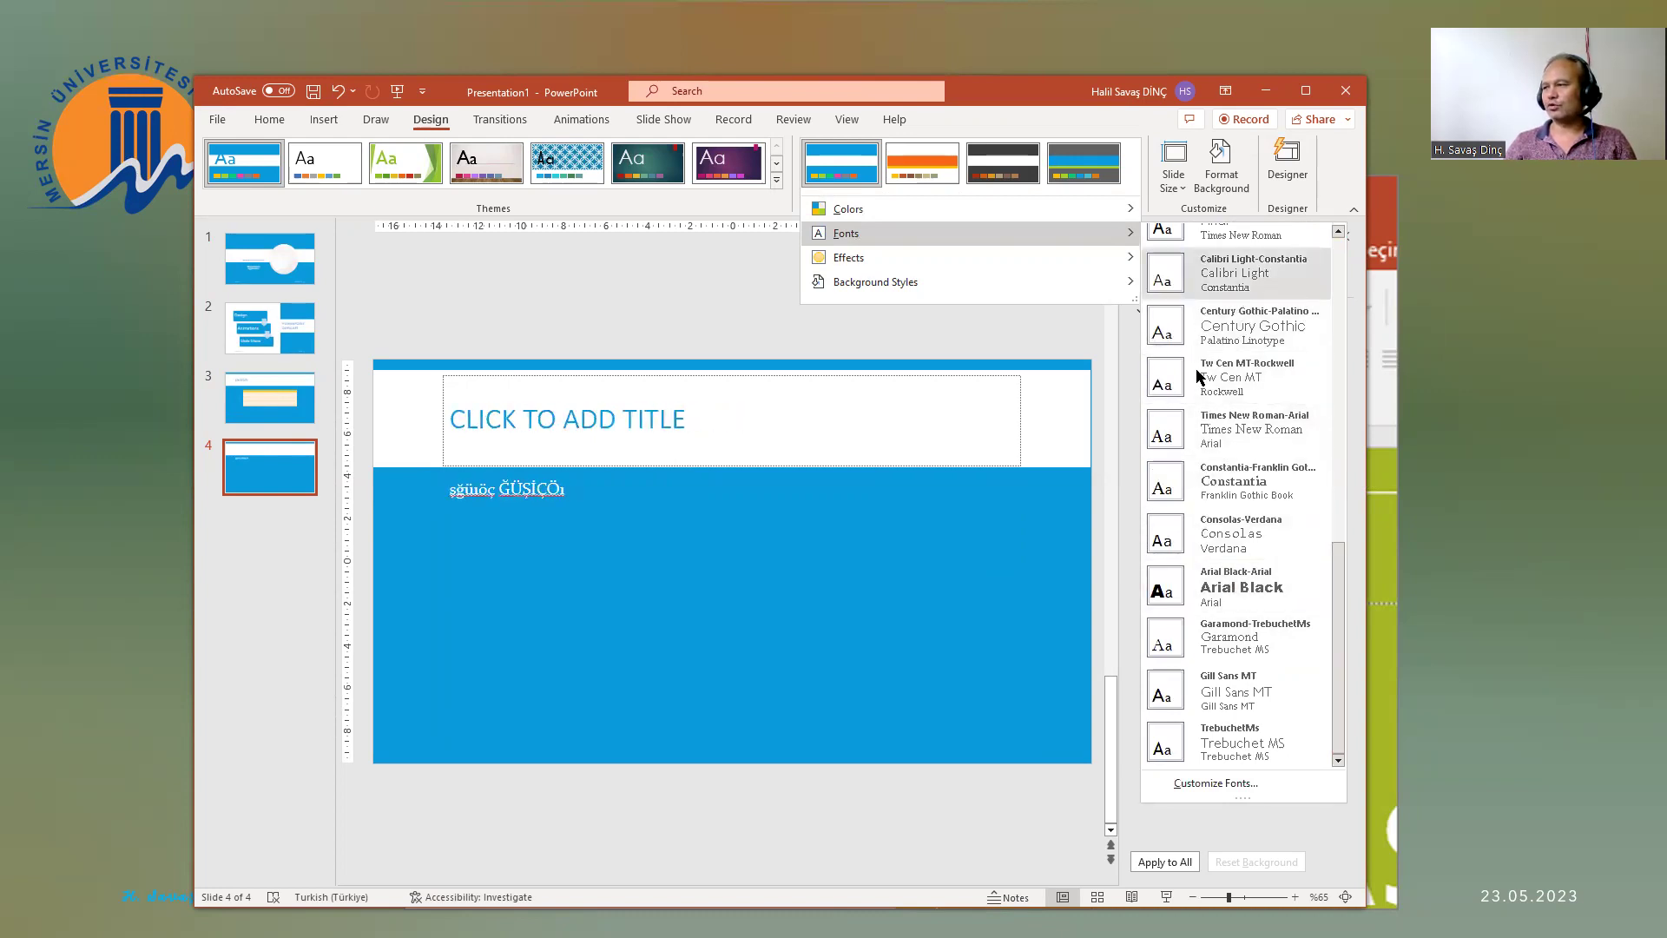
left_click_drag(1333, 592, 1330, 516)
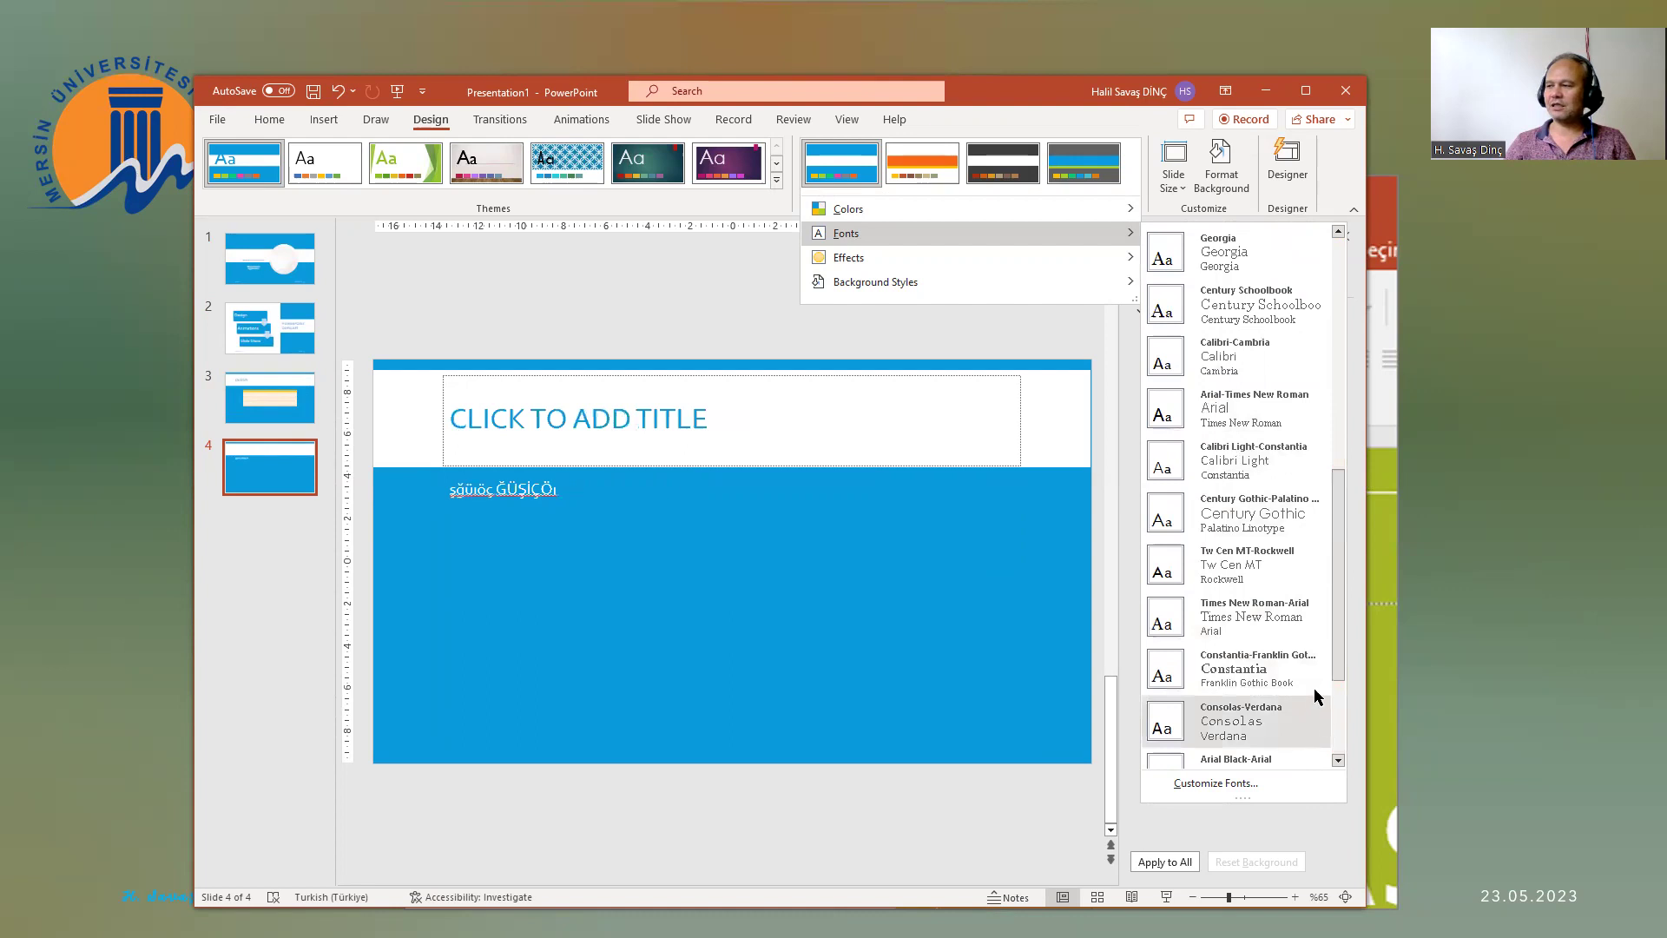
left_click(1337, 689)
left_click_drag(1334, 669, 1335, 593)
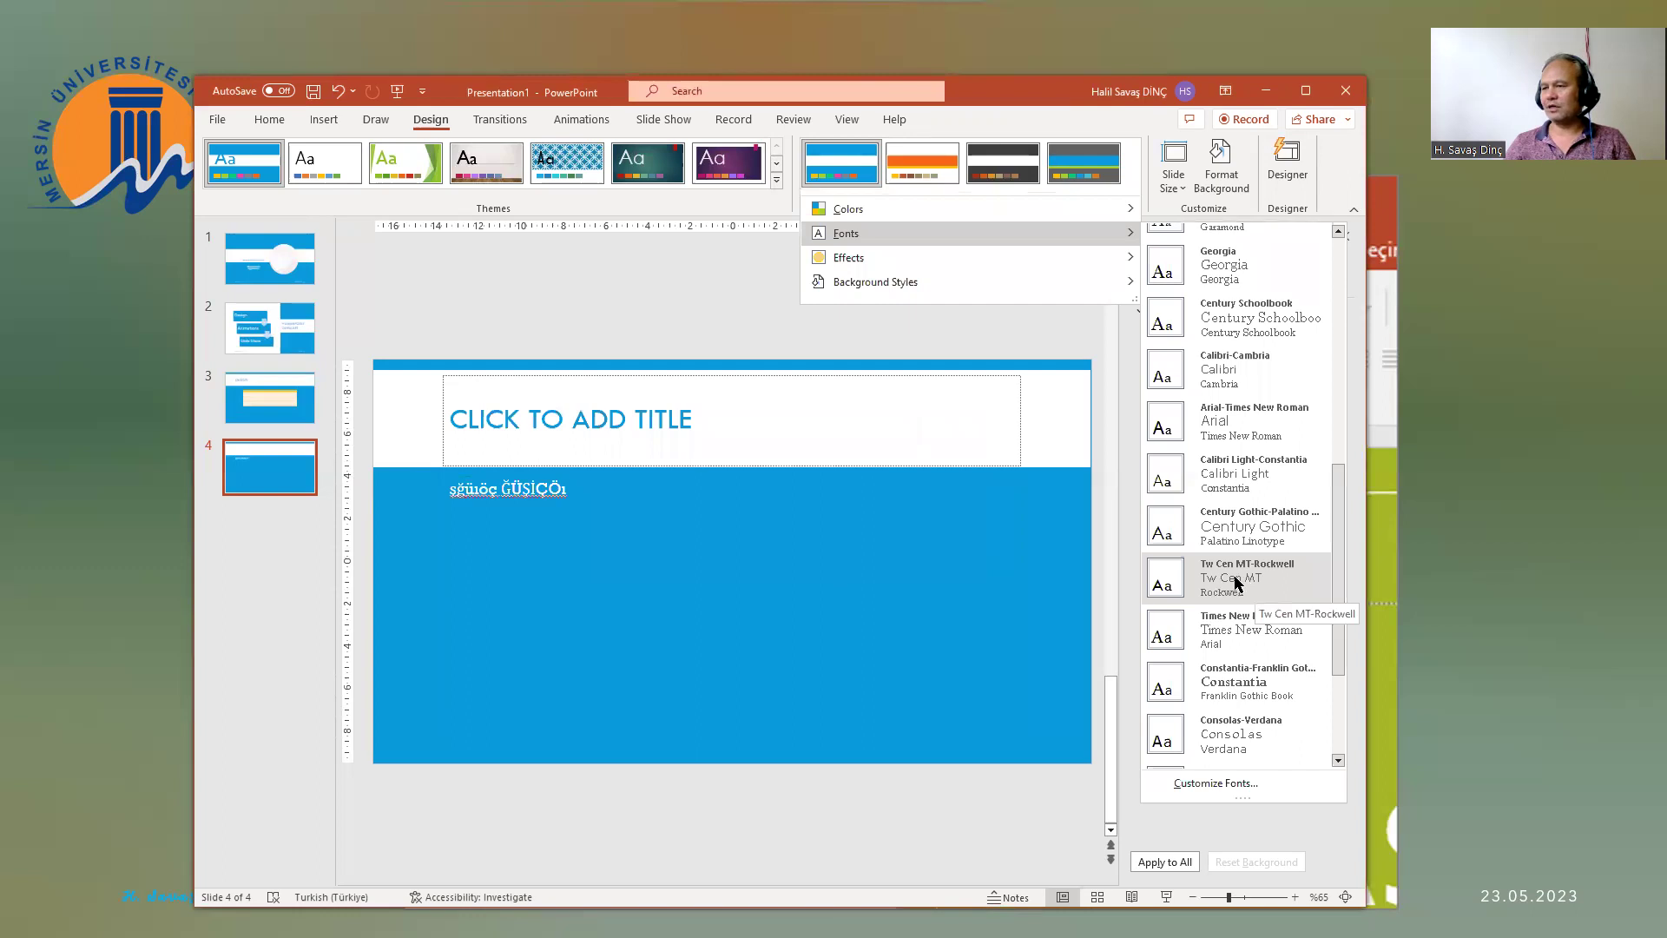
left_click(1238, 584)
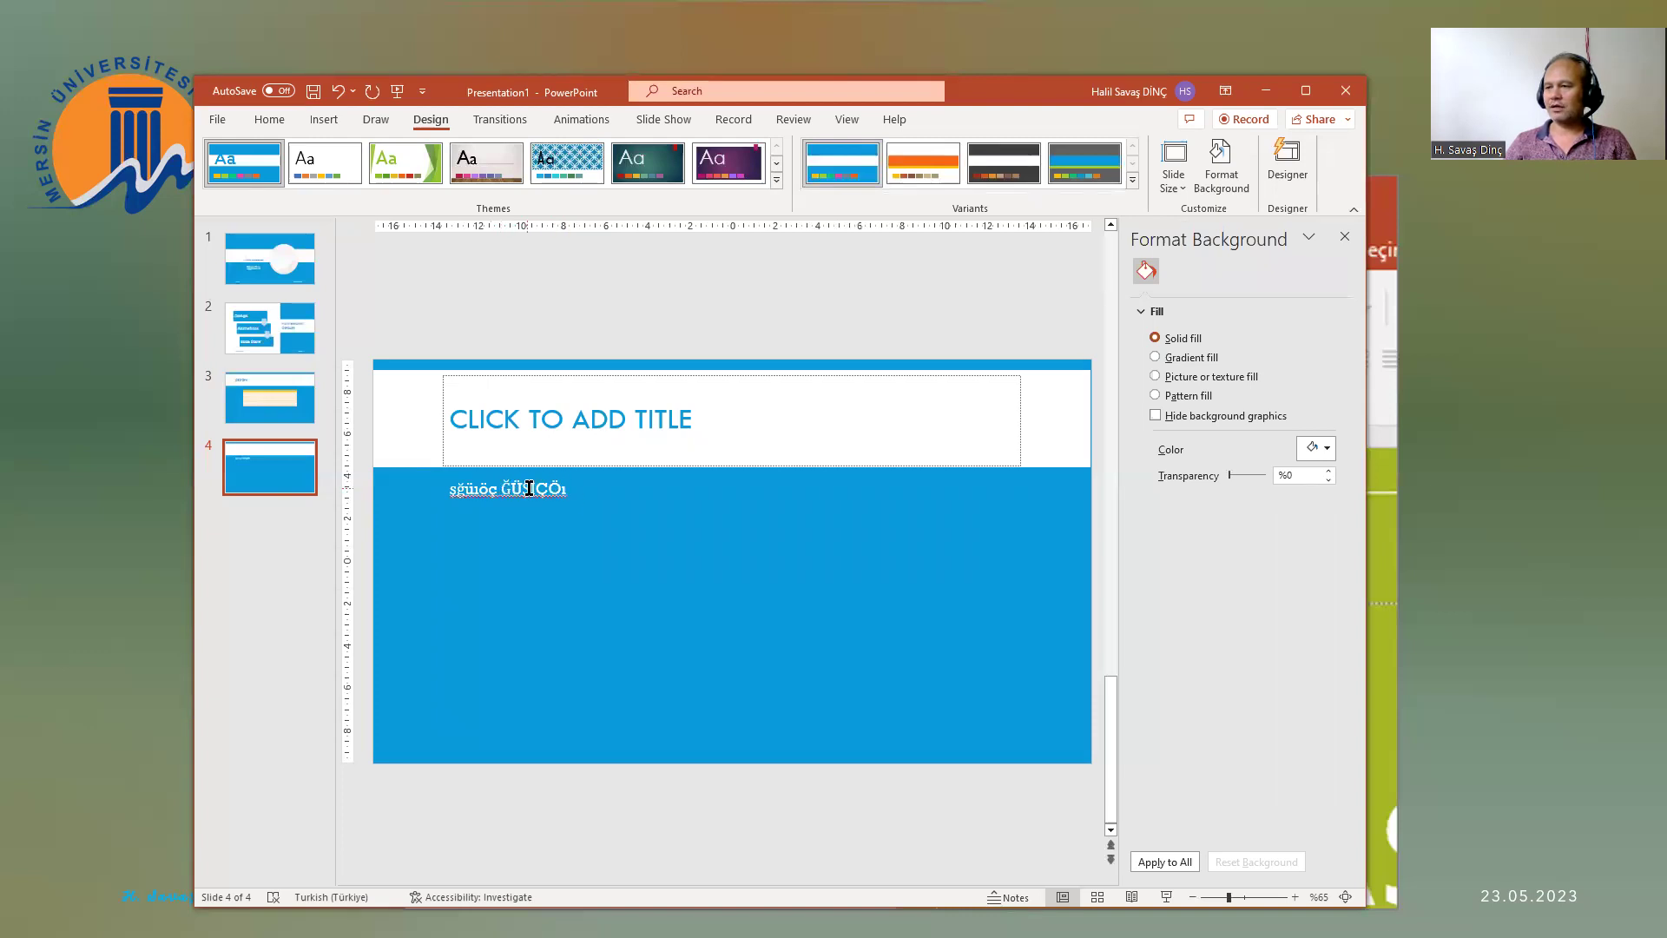
Step: Raise slide 4's Turkish sample text 'şğüıöç ĞÜŞİÇÖı' from 22 to 88 pt
left_click(703, 478)
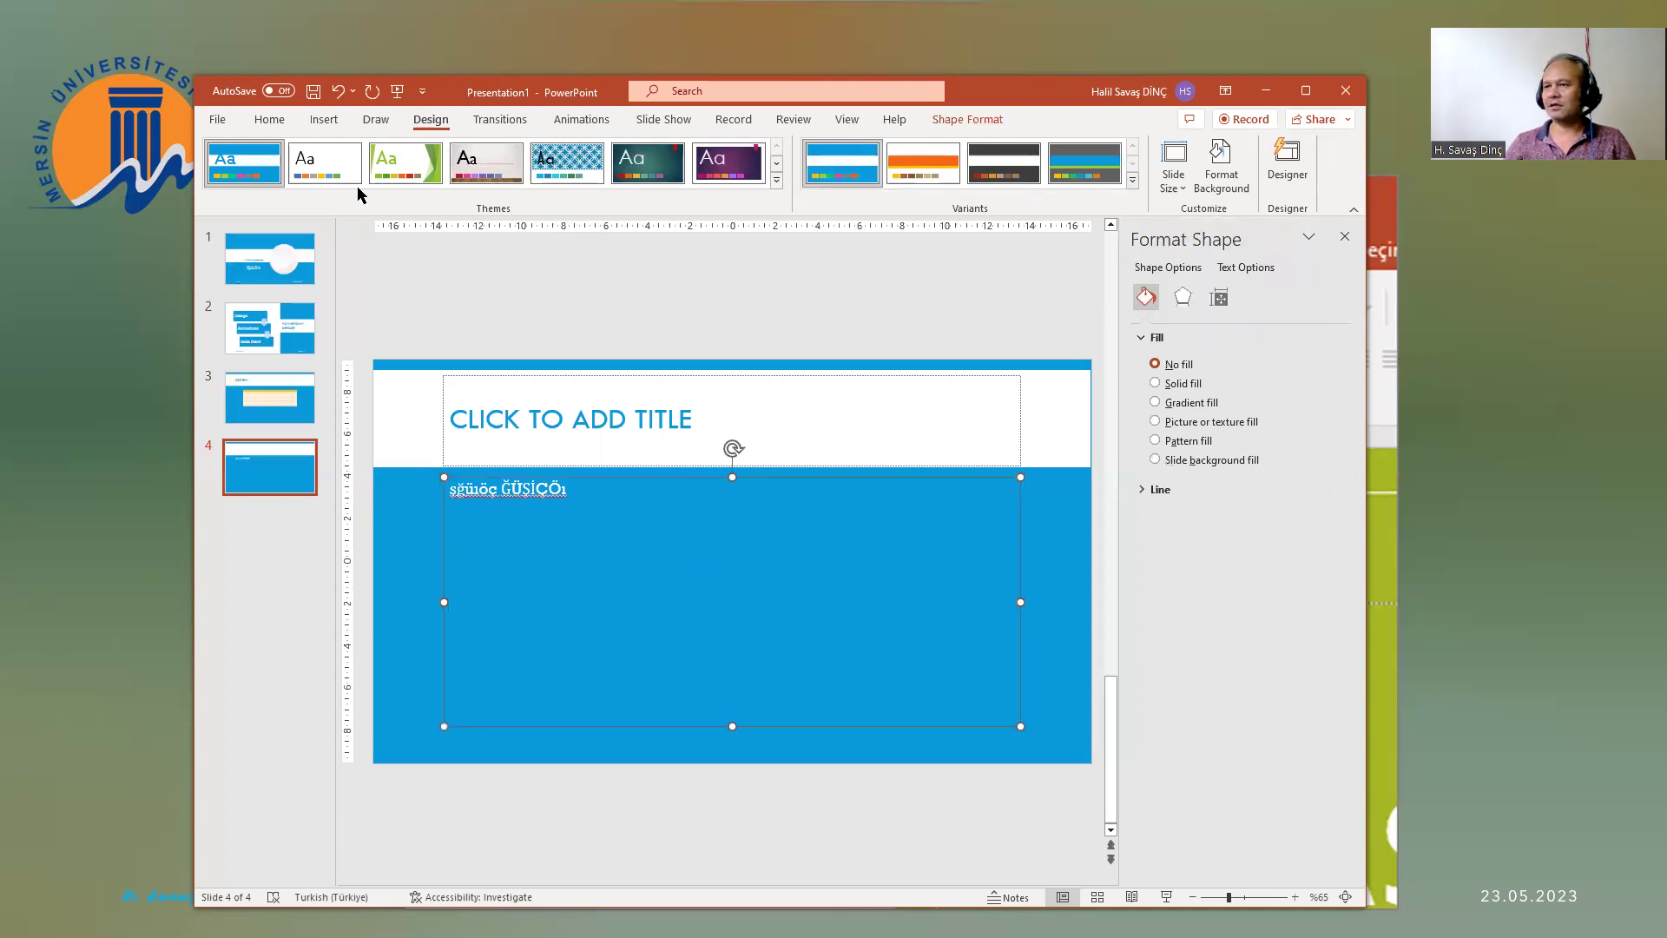
left_click(269, 121)
left_click(627, 153)
left_click(626, 153)
left_click(627, 152)
left_click(627, 153)
left_click(627, 153)
left_click(627, 153)
left_click(626, 153)
left_click(626, 153)
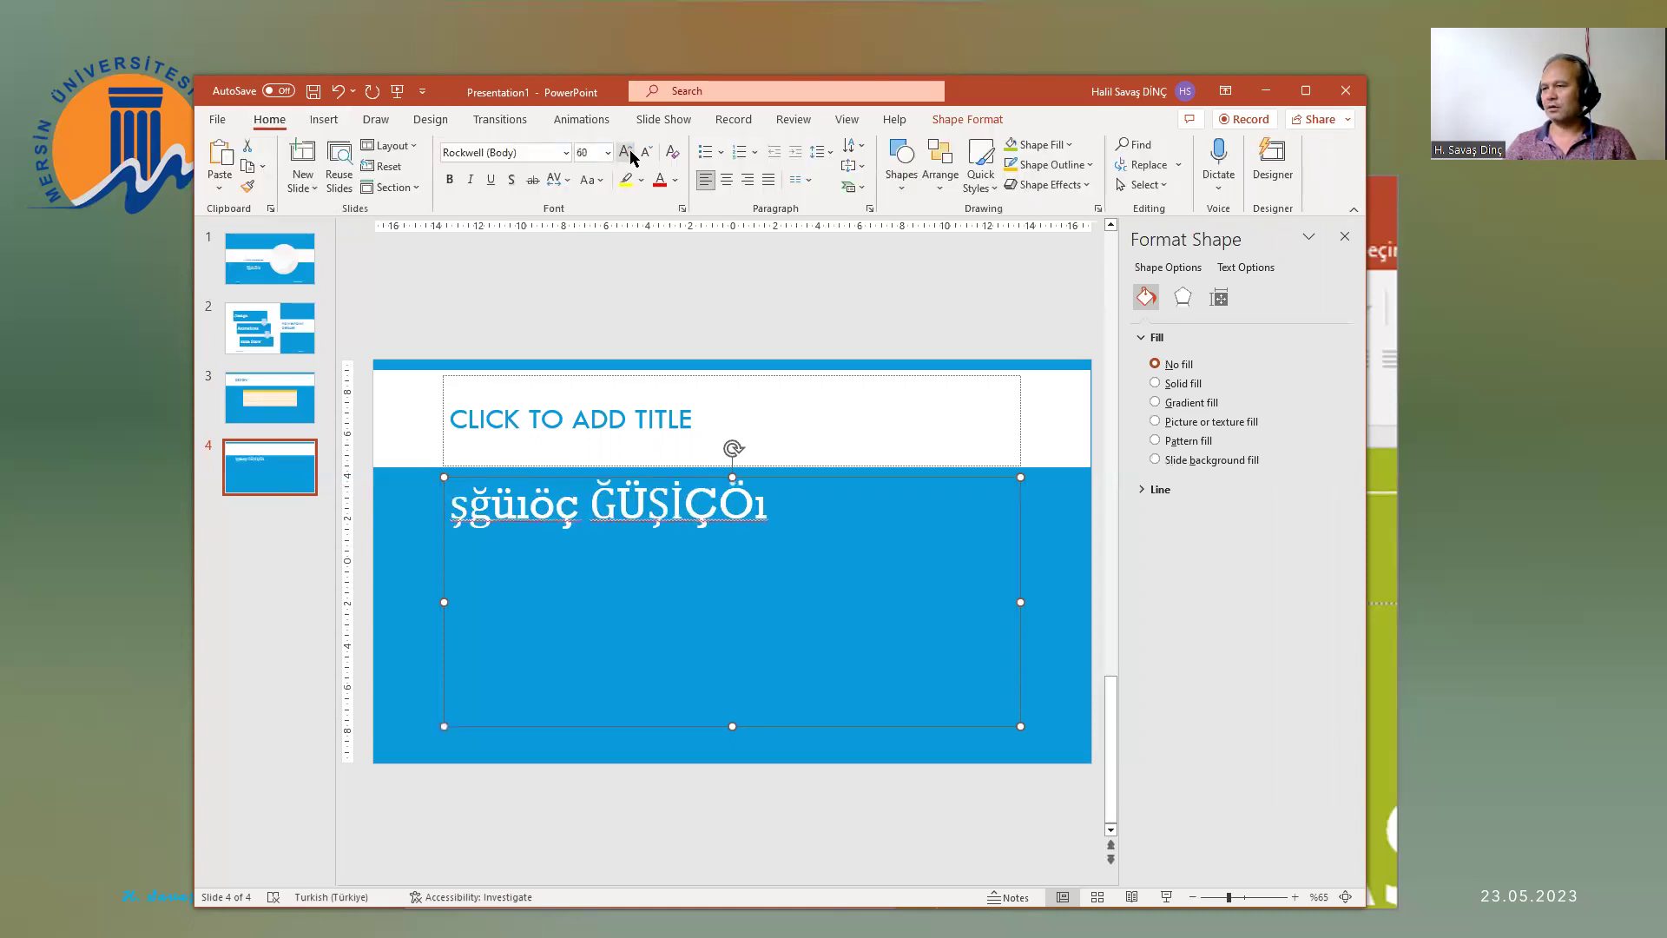
left_click(626, 153)
left_click(626, 153)
left_click(626, 153)
left_click(626, 152)
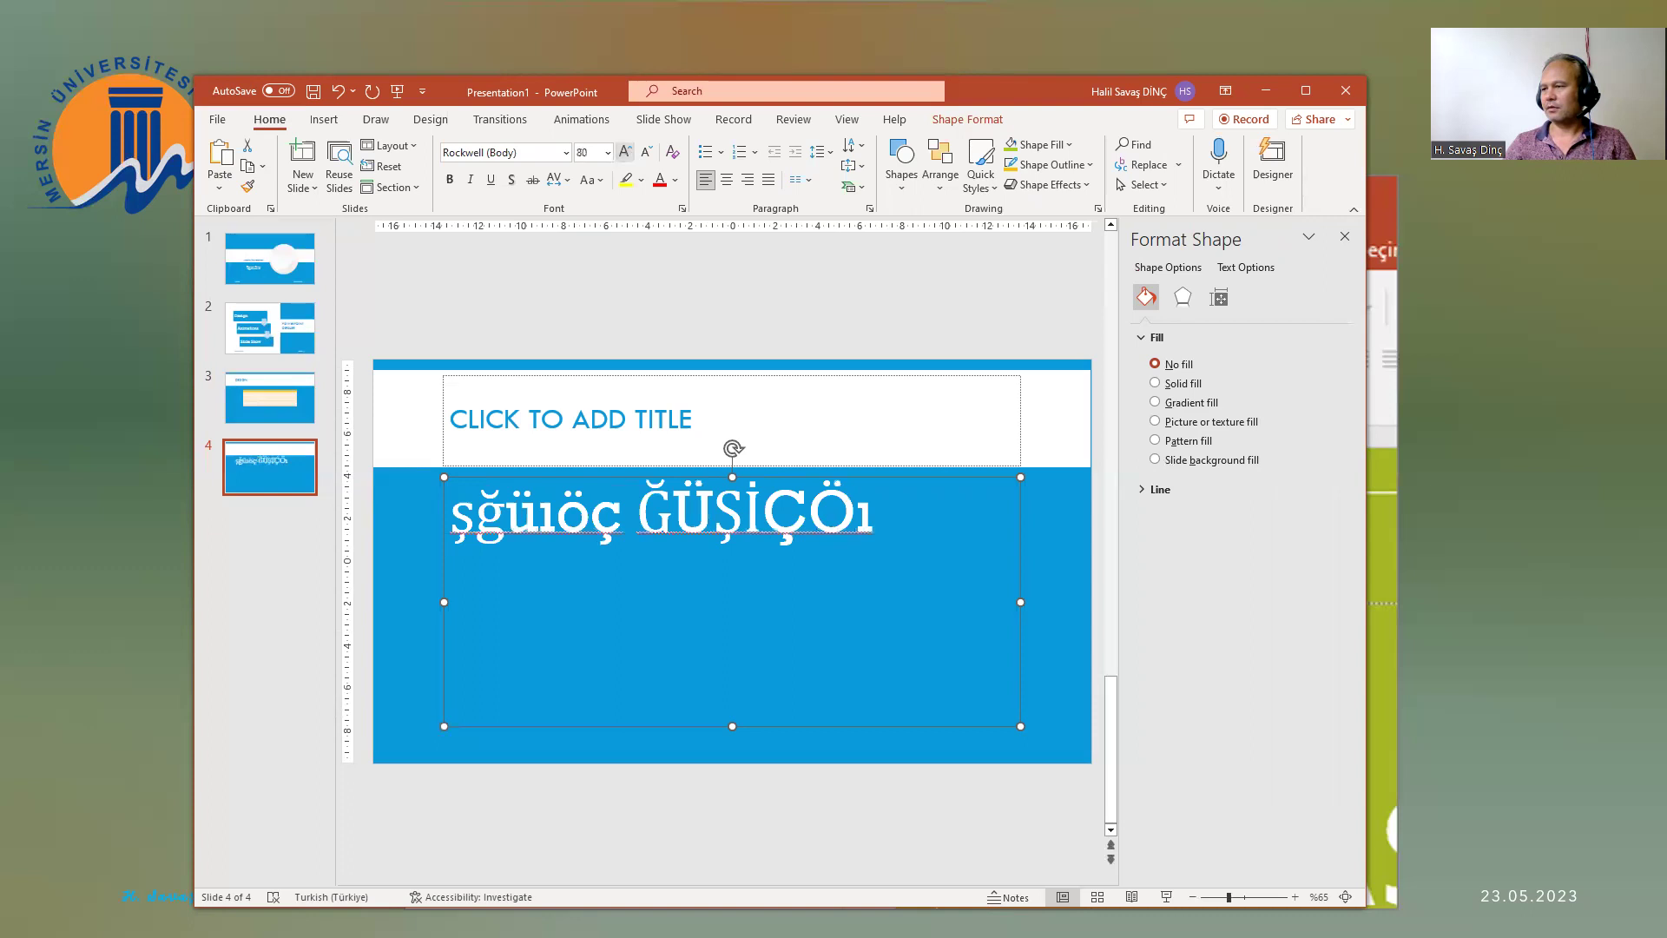
left_click(625, 153)
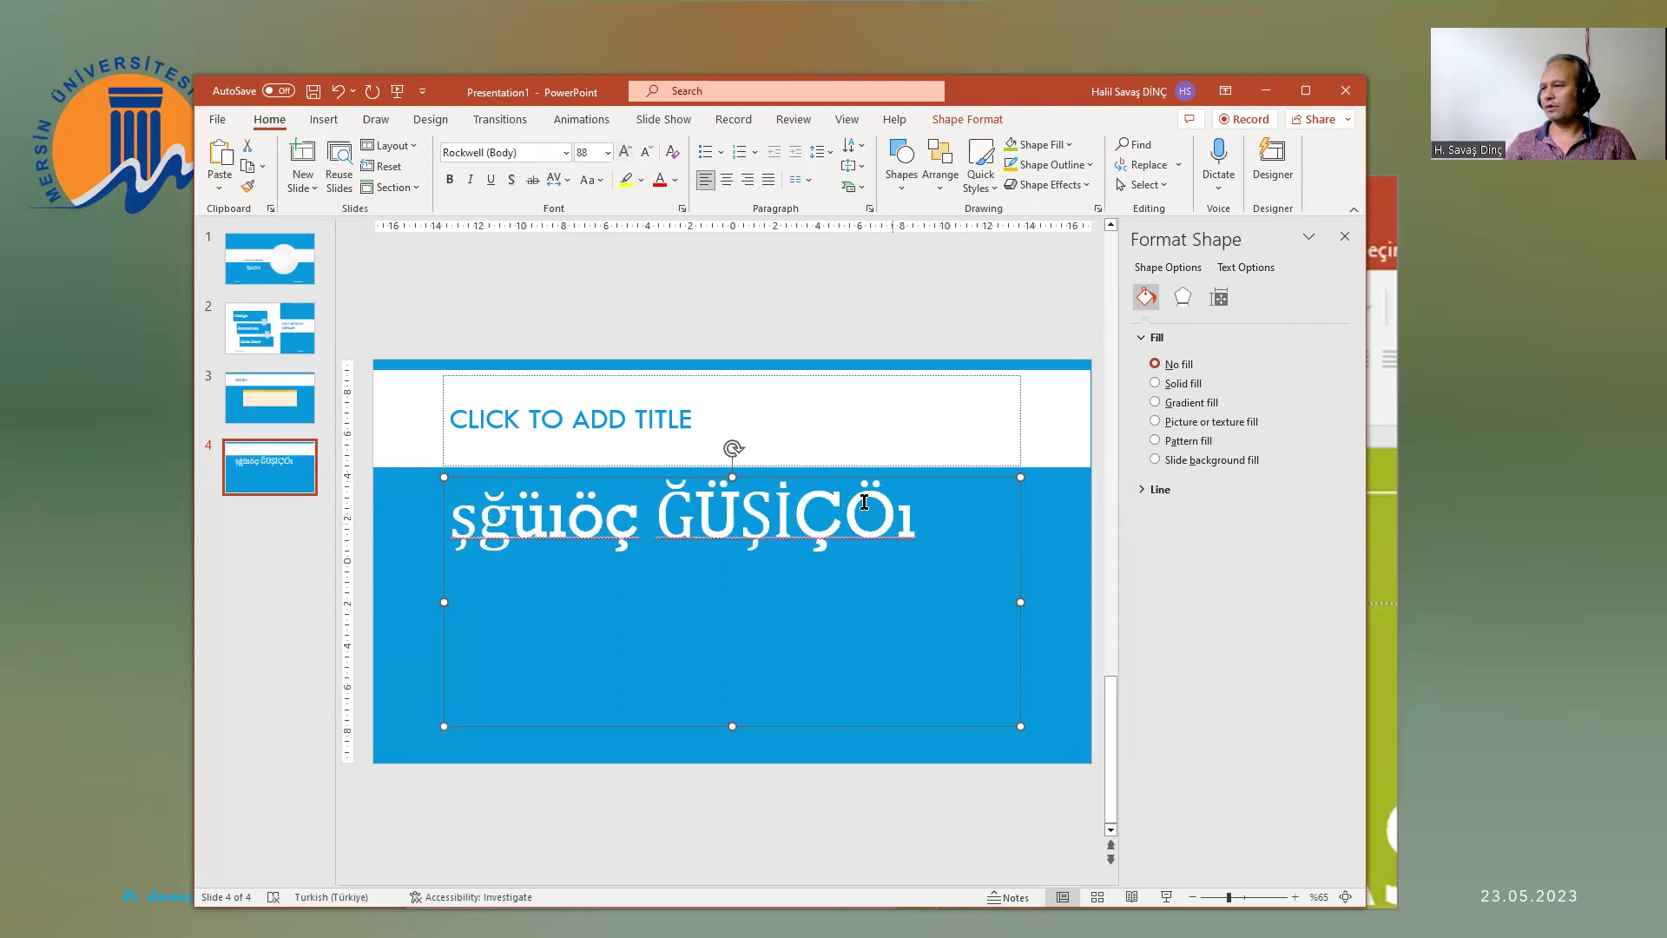
left_click(948, 315)
left_click(851, 495)
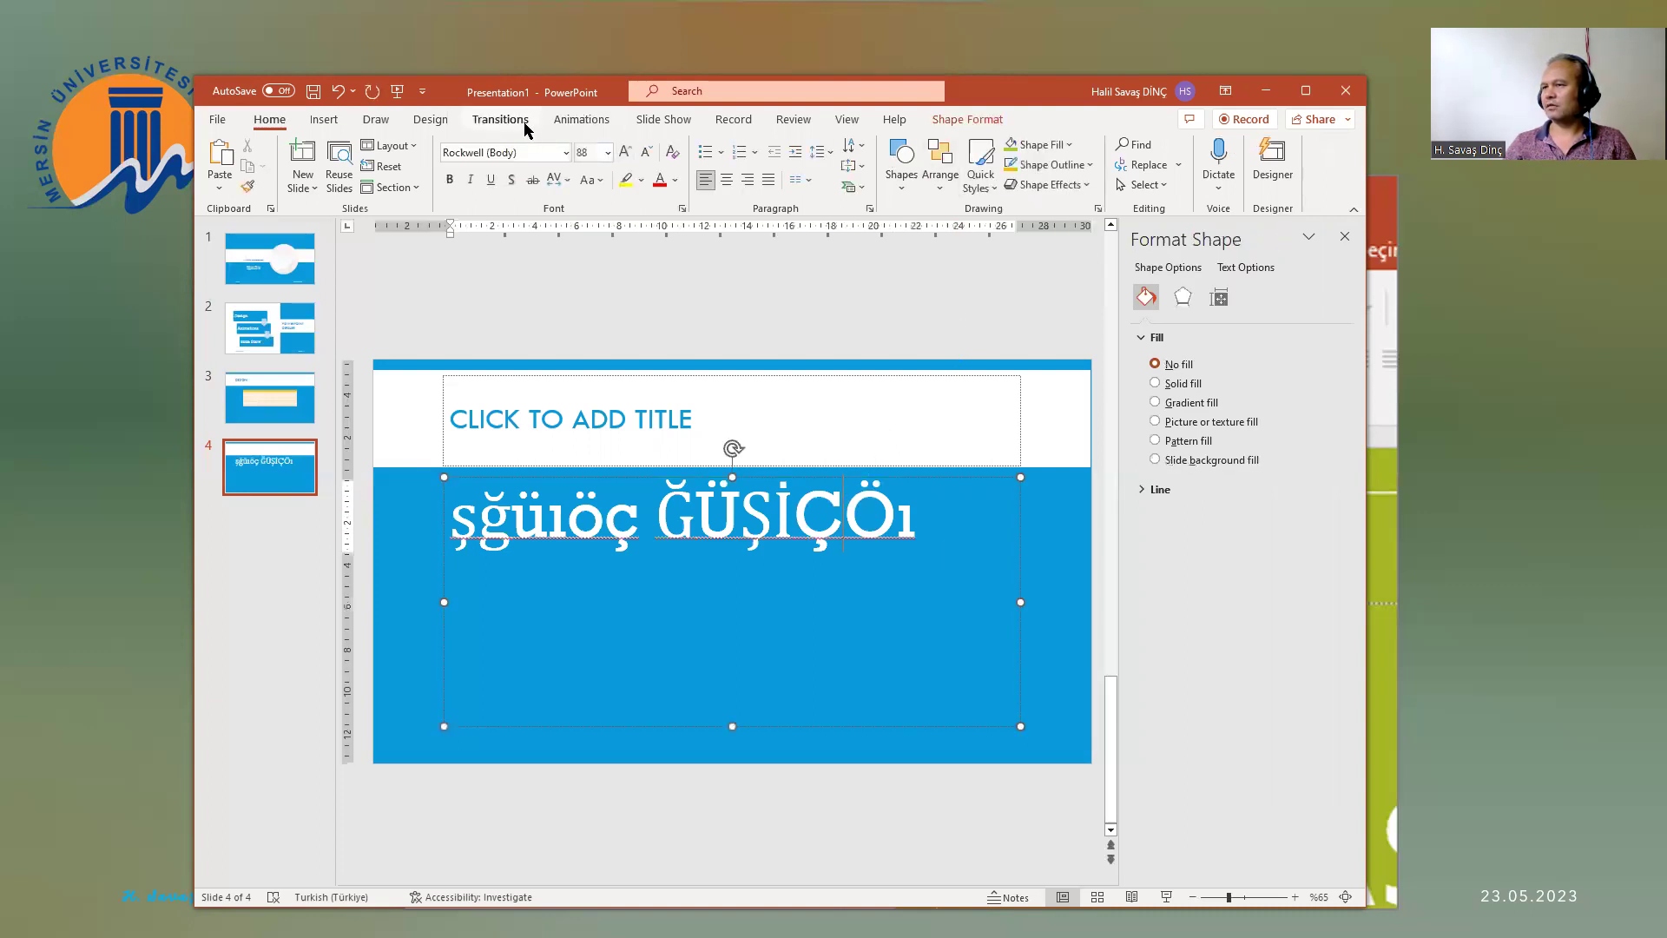
Step: Apply the Times New Roman-Arial theme fonts, leaving the theme colours unchanged
left_click(431, 120)
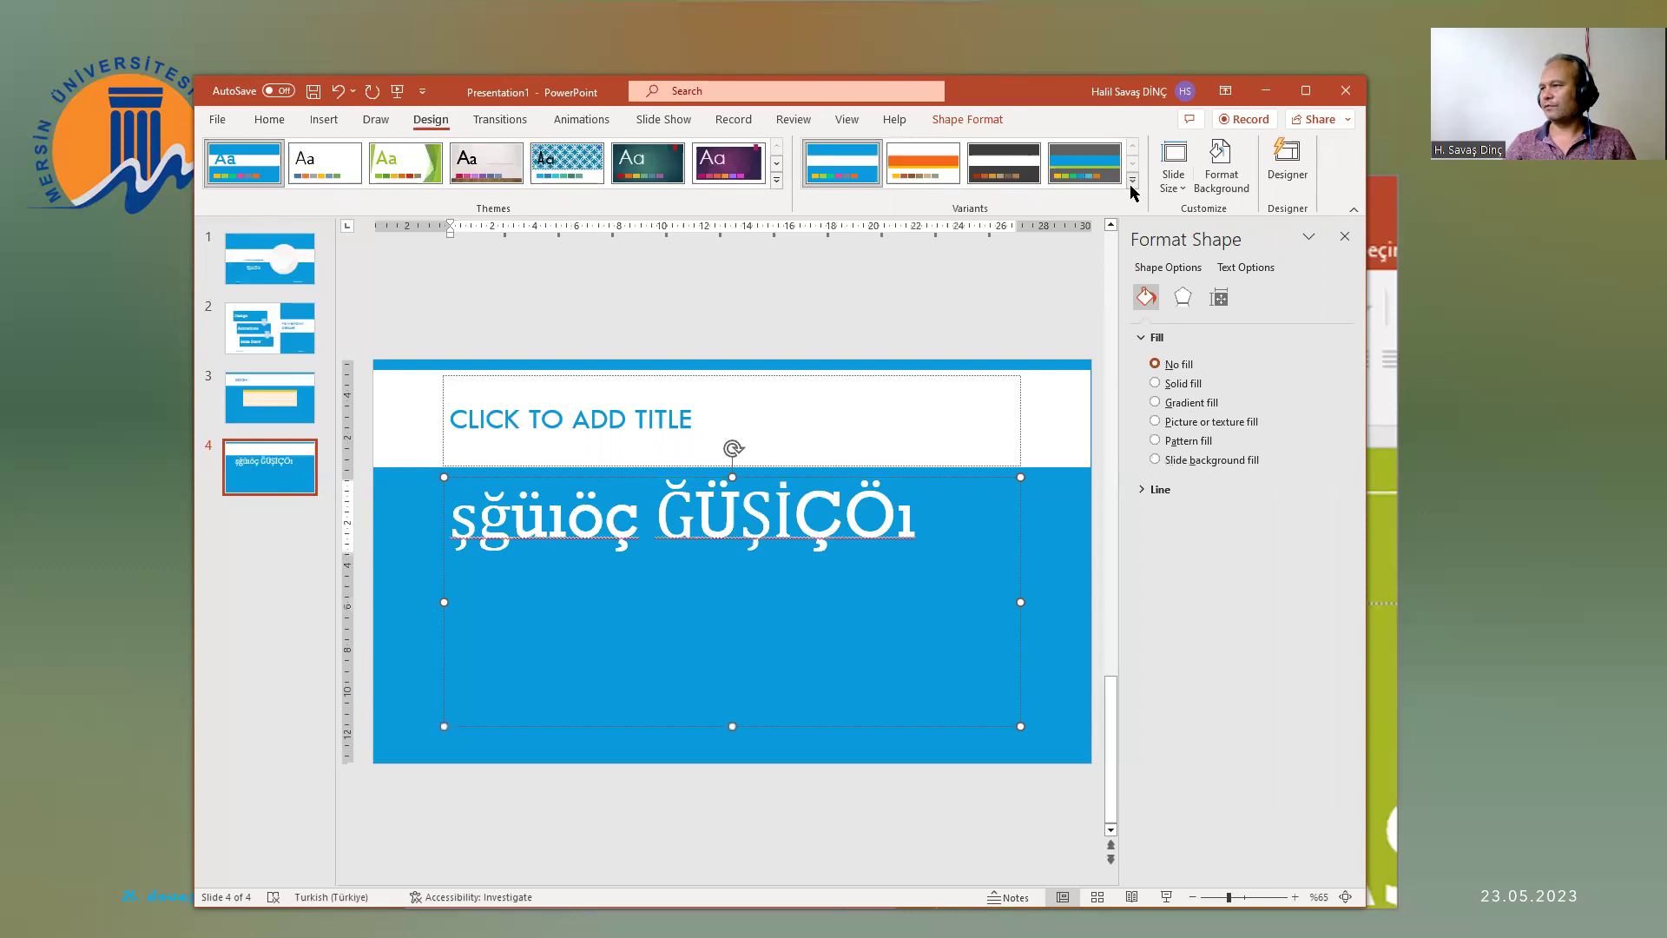
left_click(1133, 180)
mouse_move(964, 232)
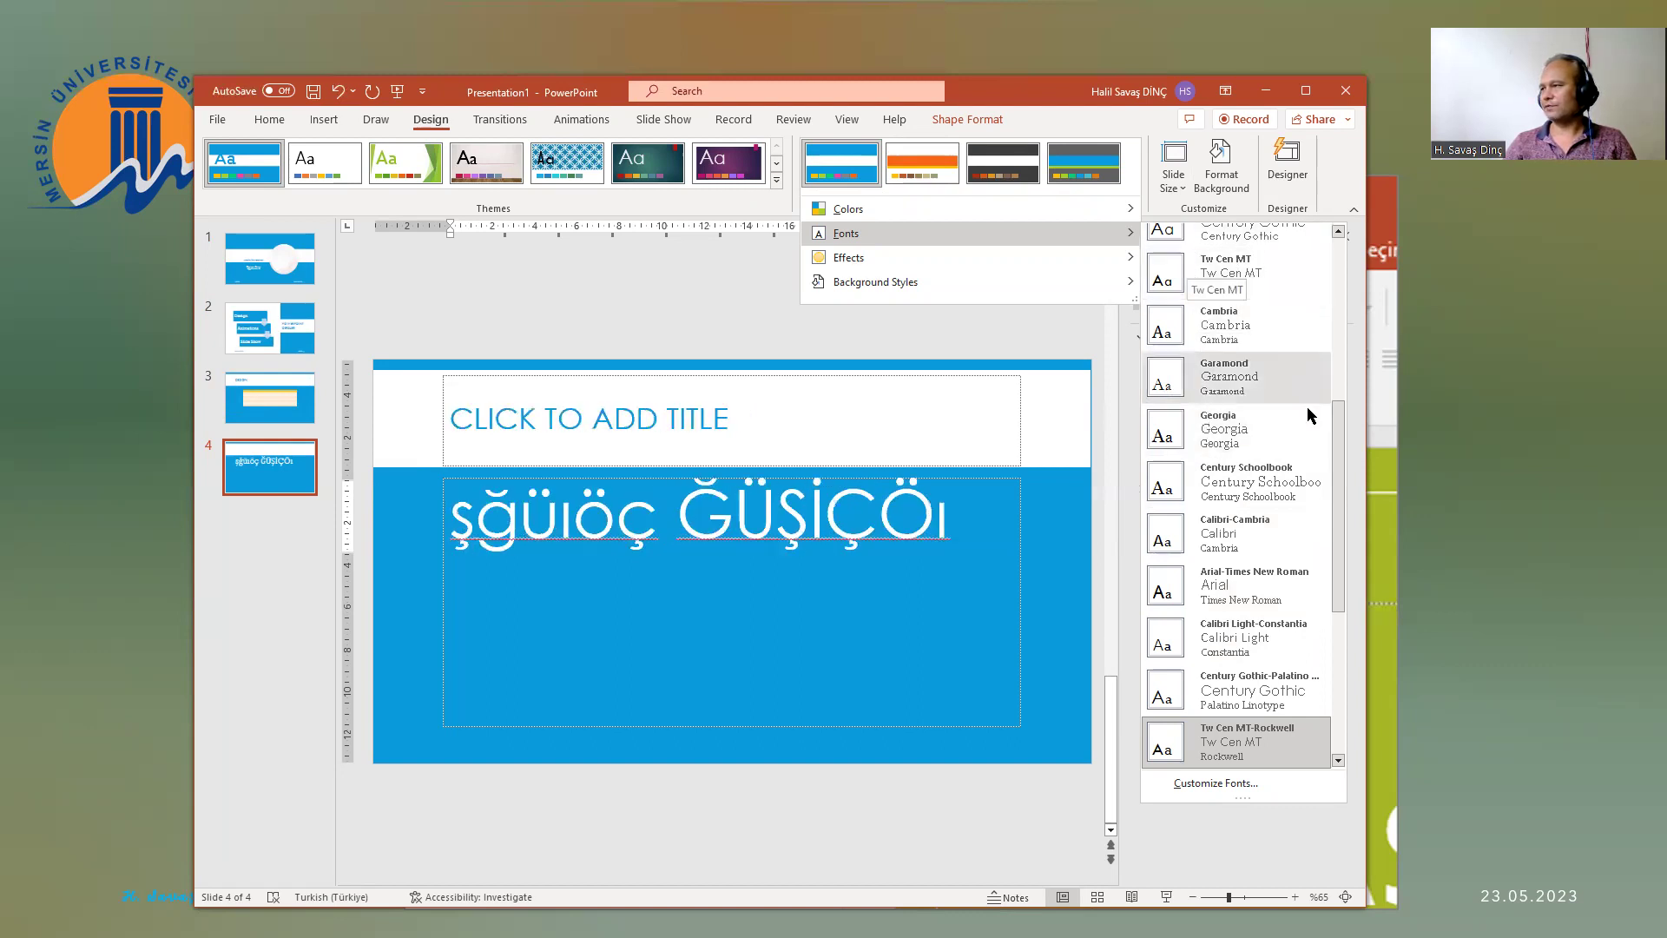
scroll(1320, 682, "down", 5)
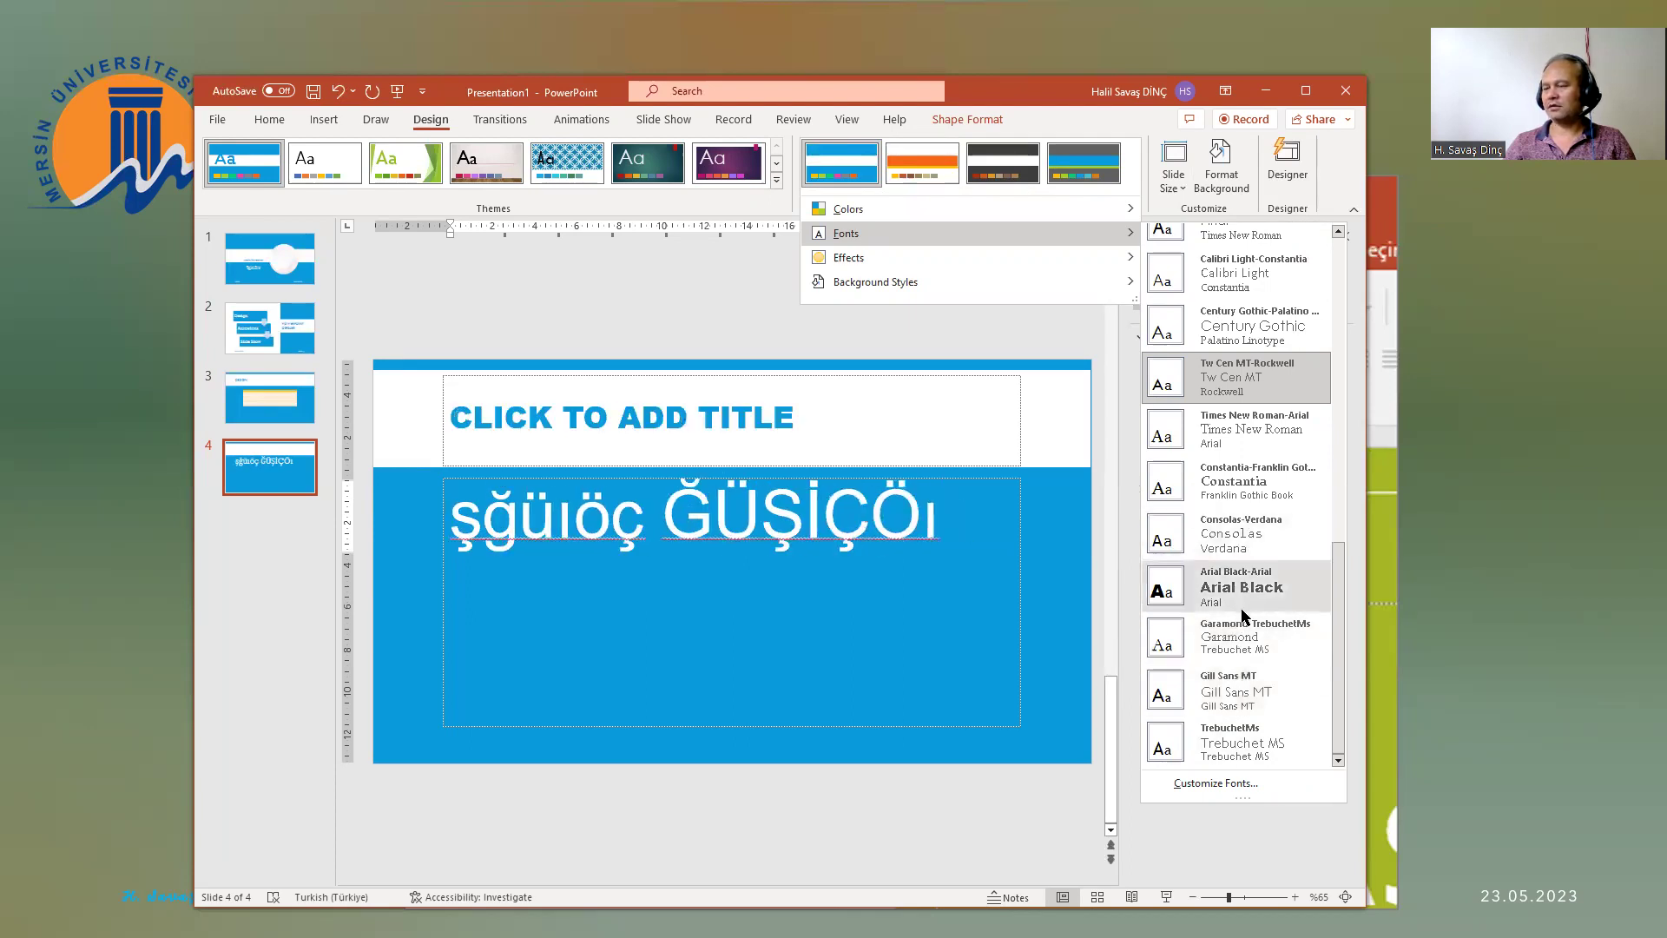
left_click(1239, 438)
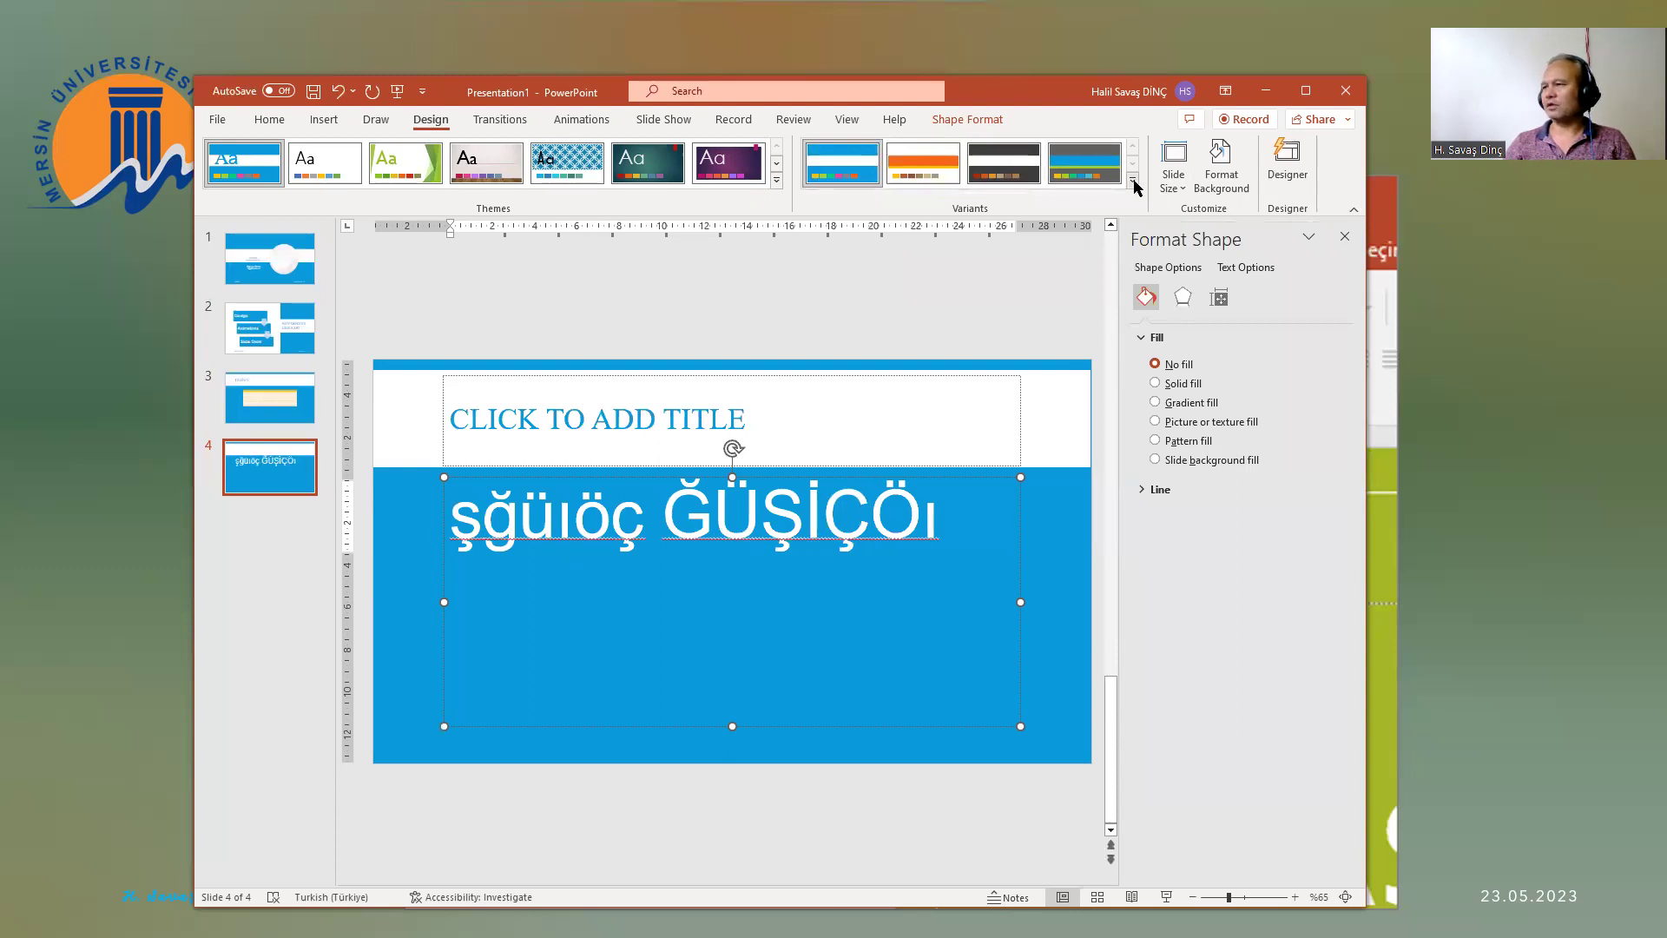
left_click(1134, 181)
mouse_move(912, 208)
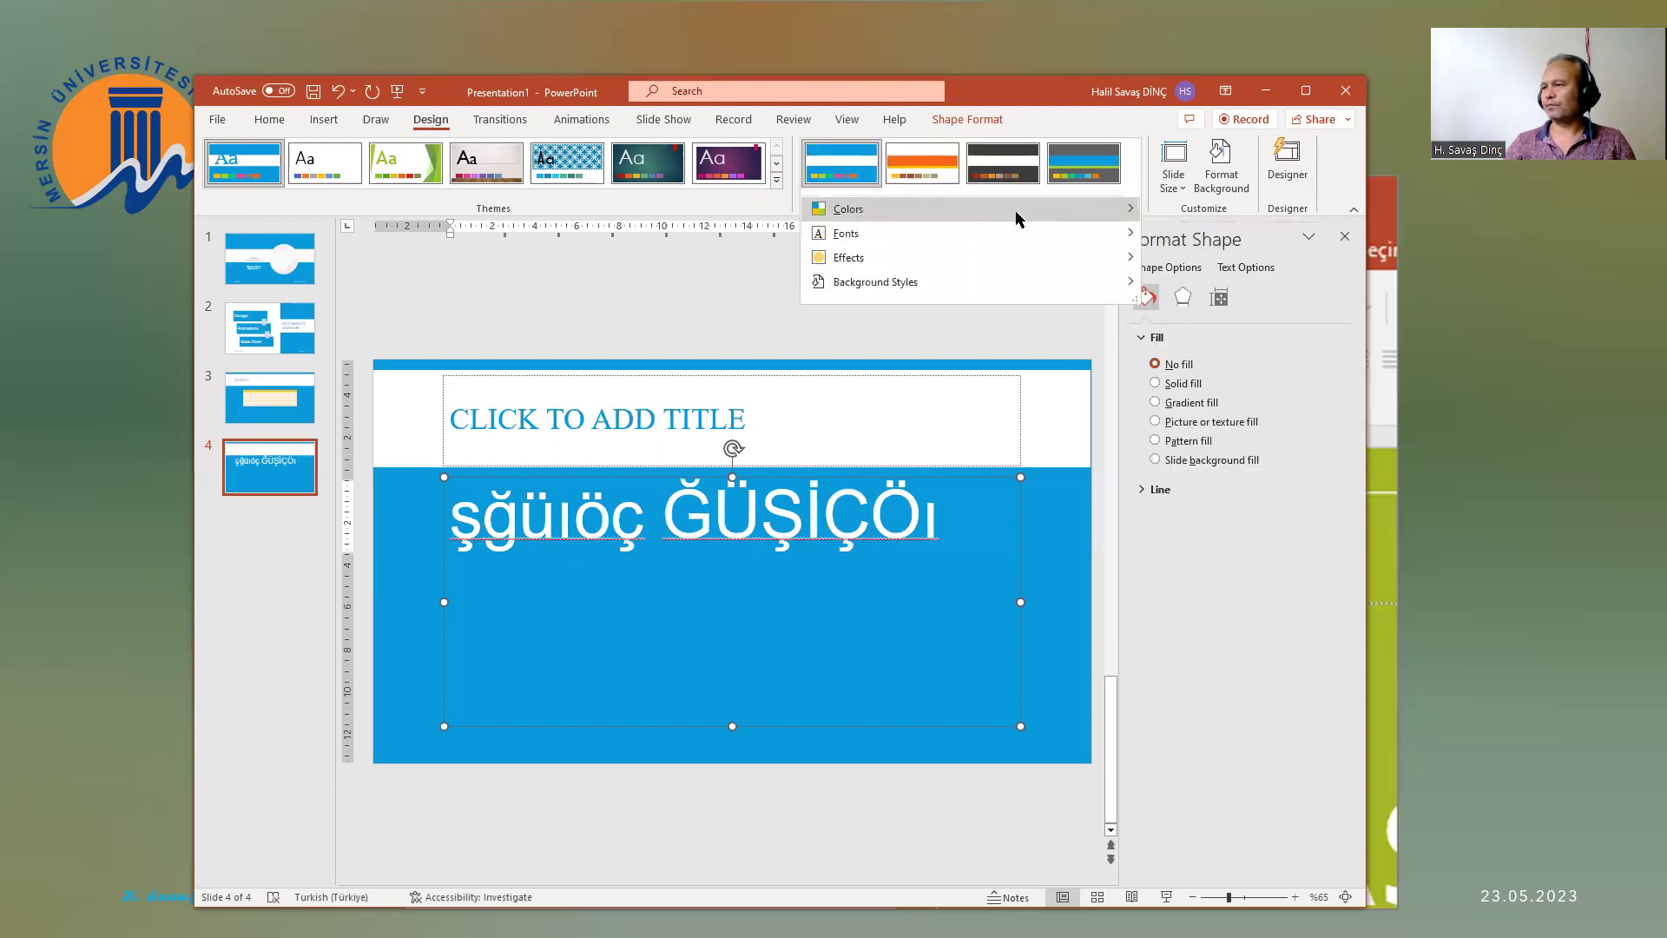
left_click(590, 314)
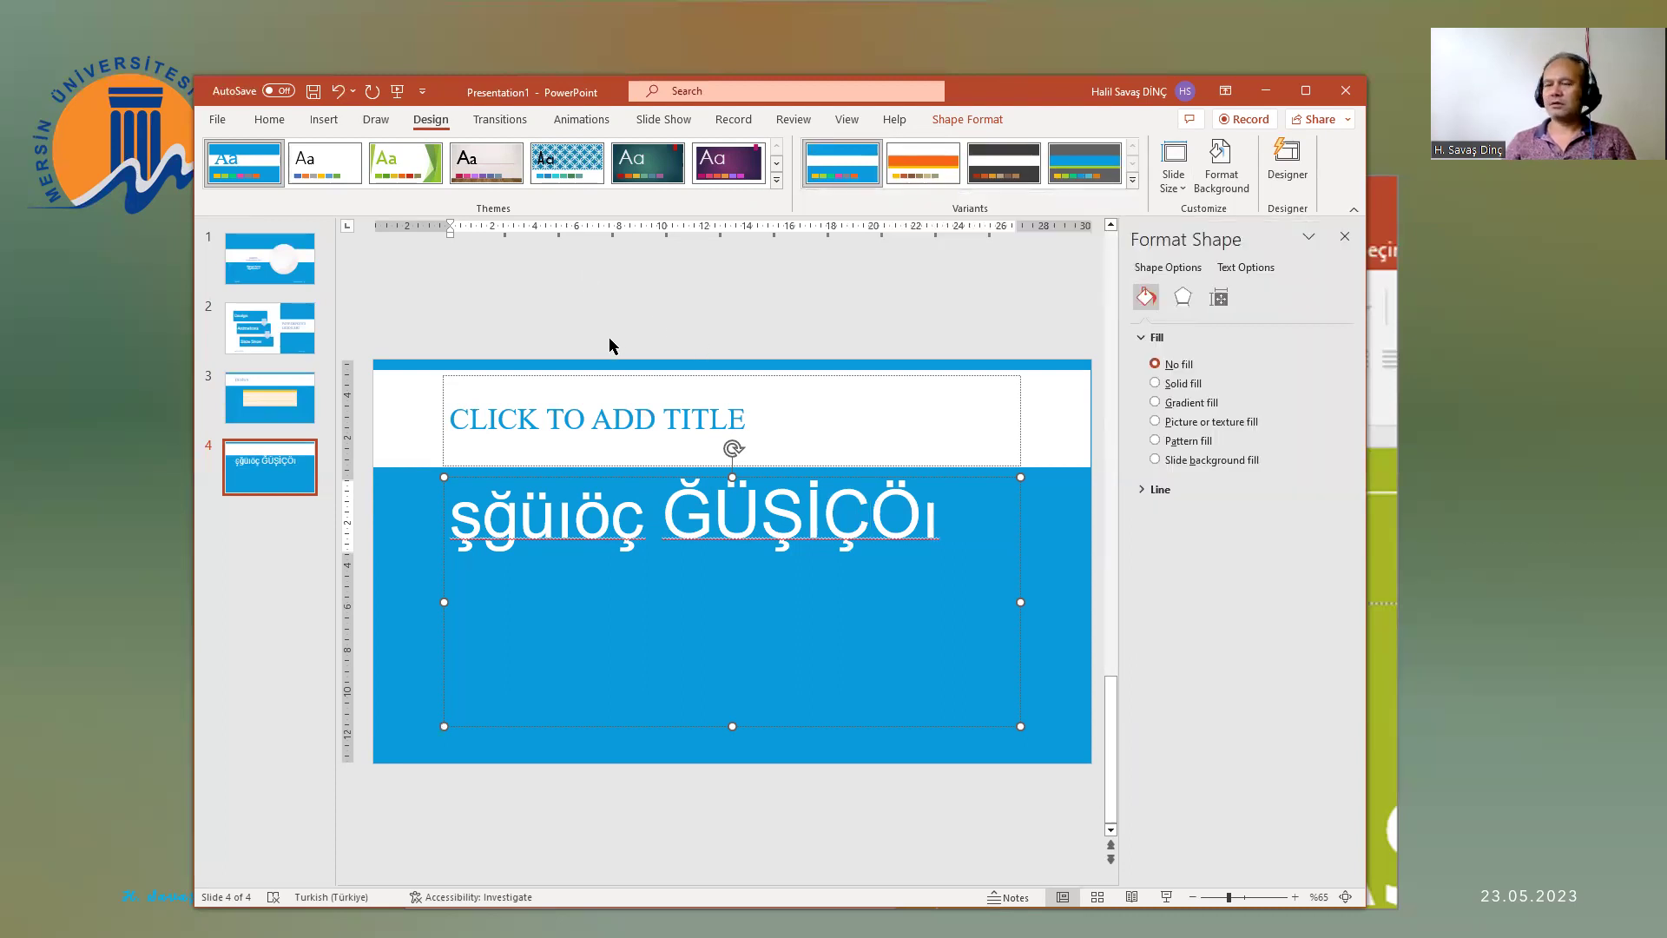
Step: Return to the lecture slideshow and advance it to the 'Slayt Geçişleri – Transitions' slide
left_click(142, 436)
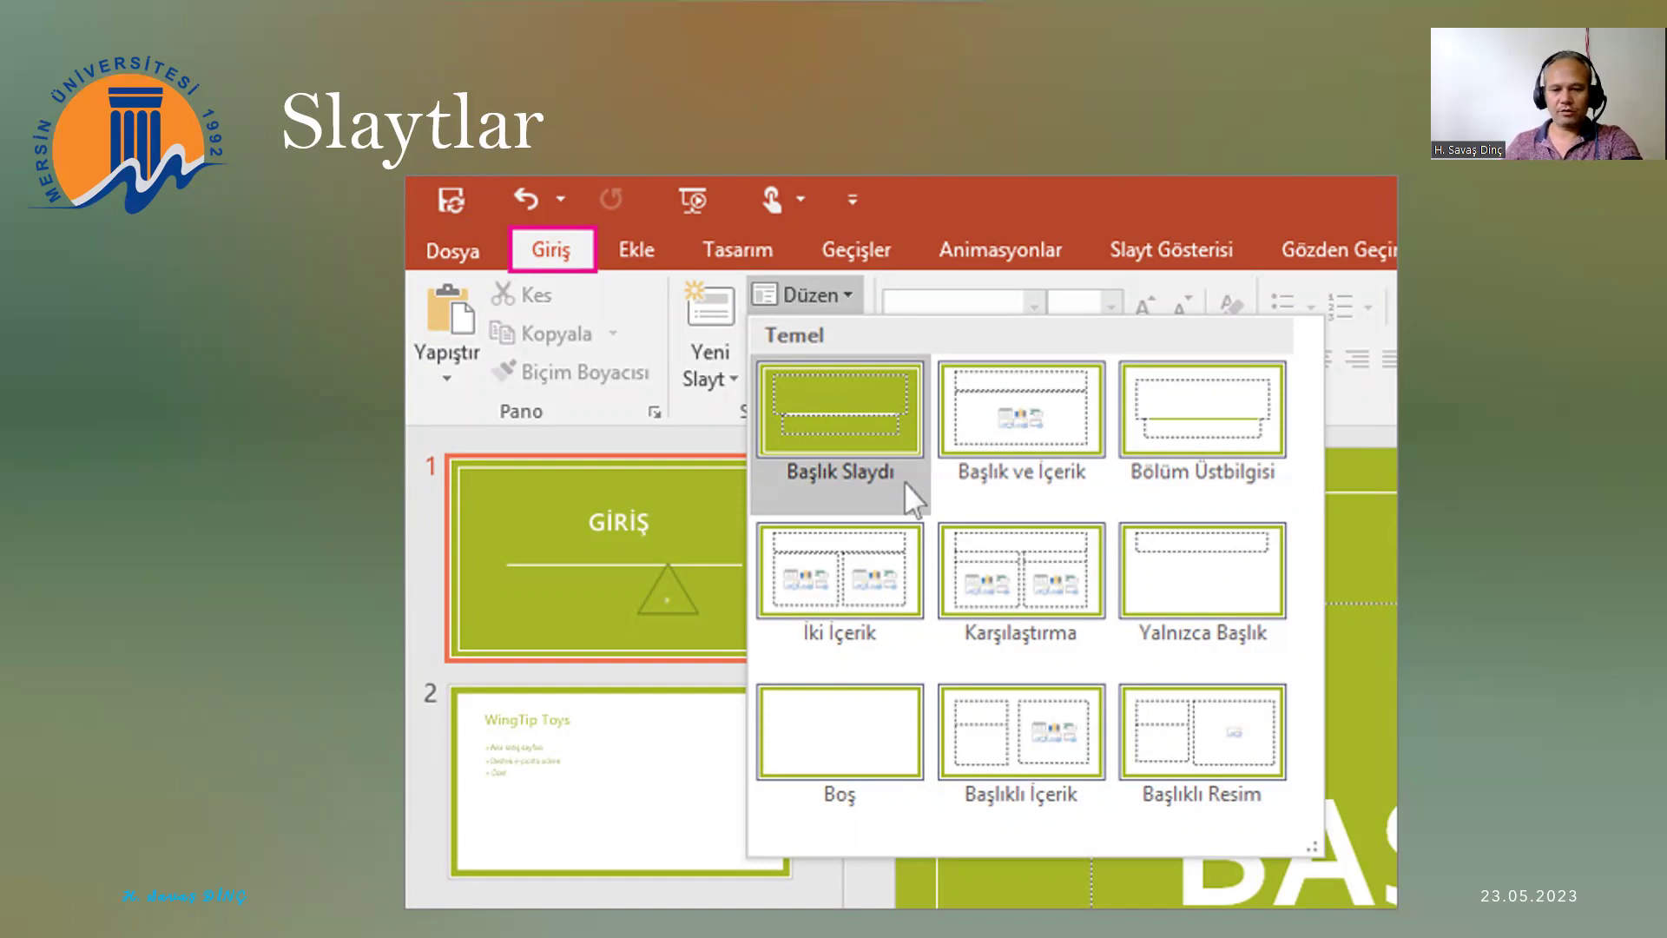
key("Escape")
right_click(297, 532)
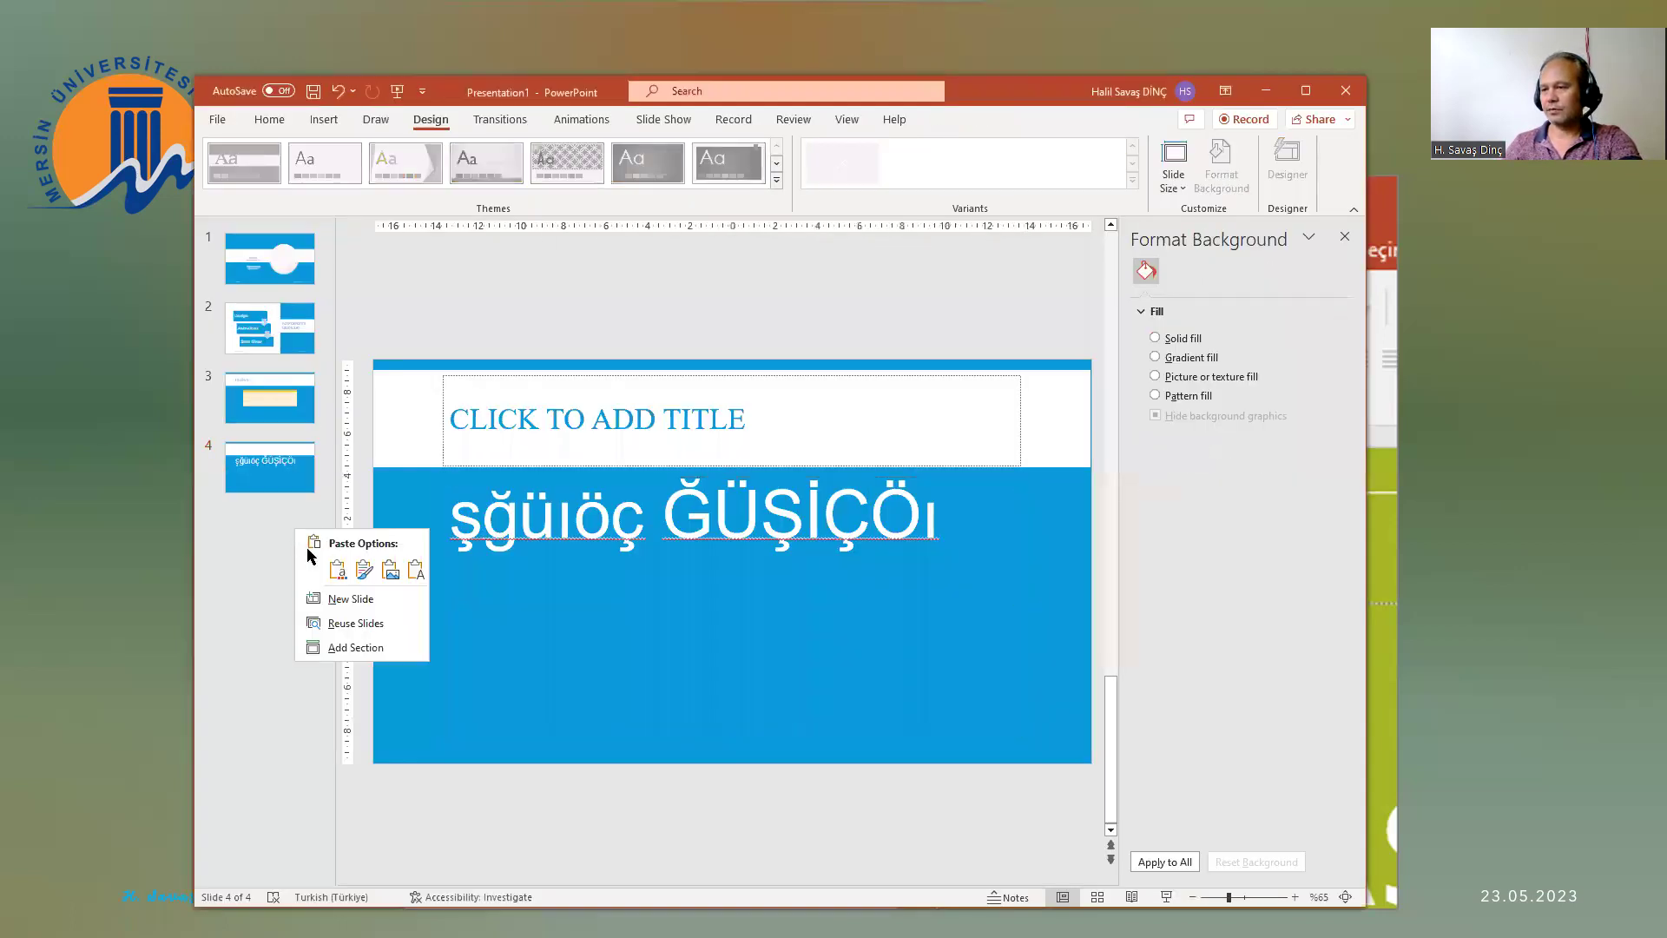
key("Escape")
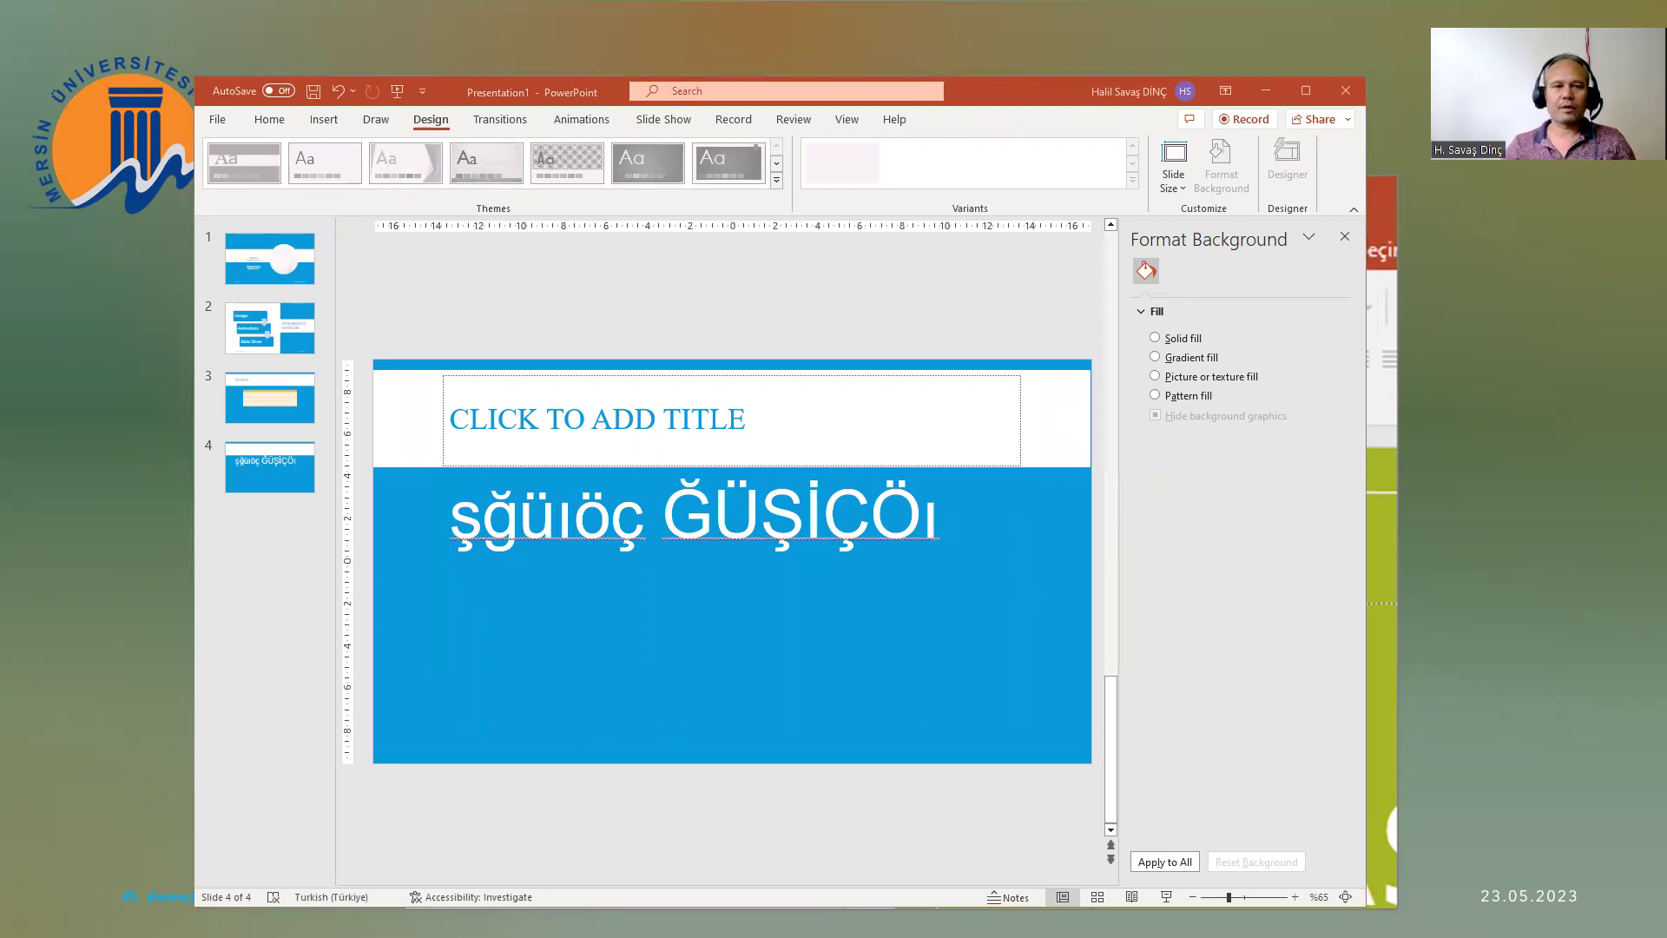
left_click(65, 253)
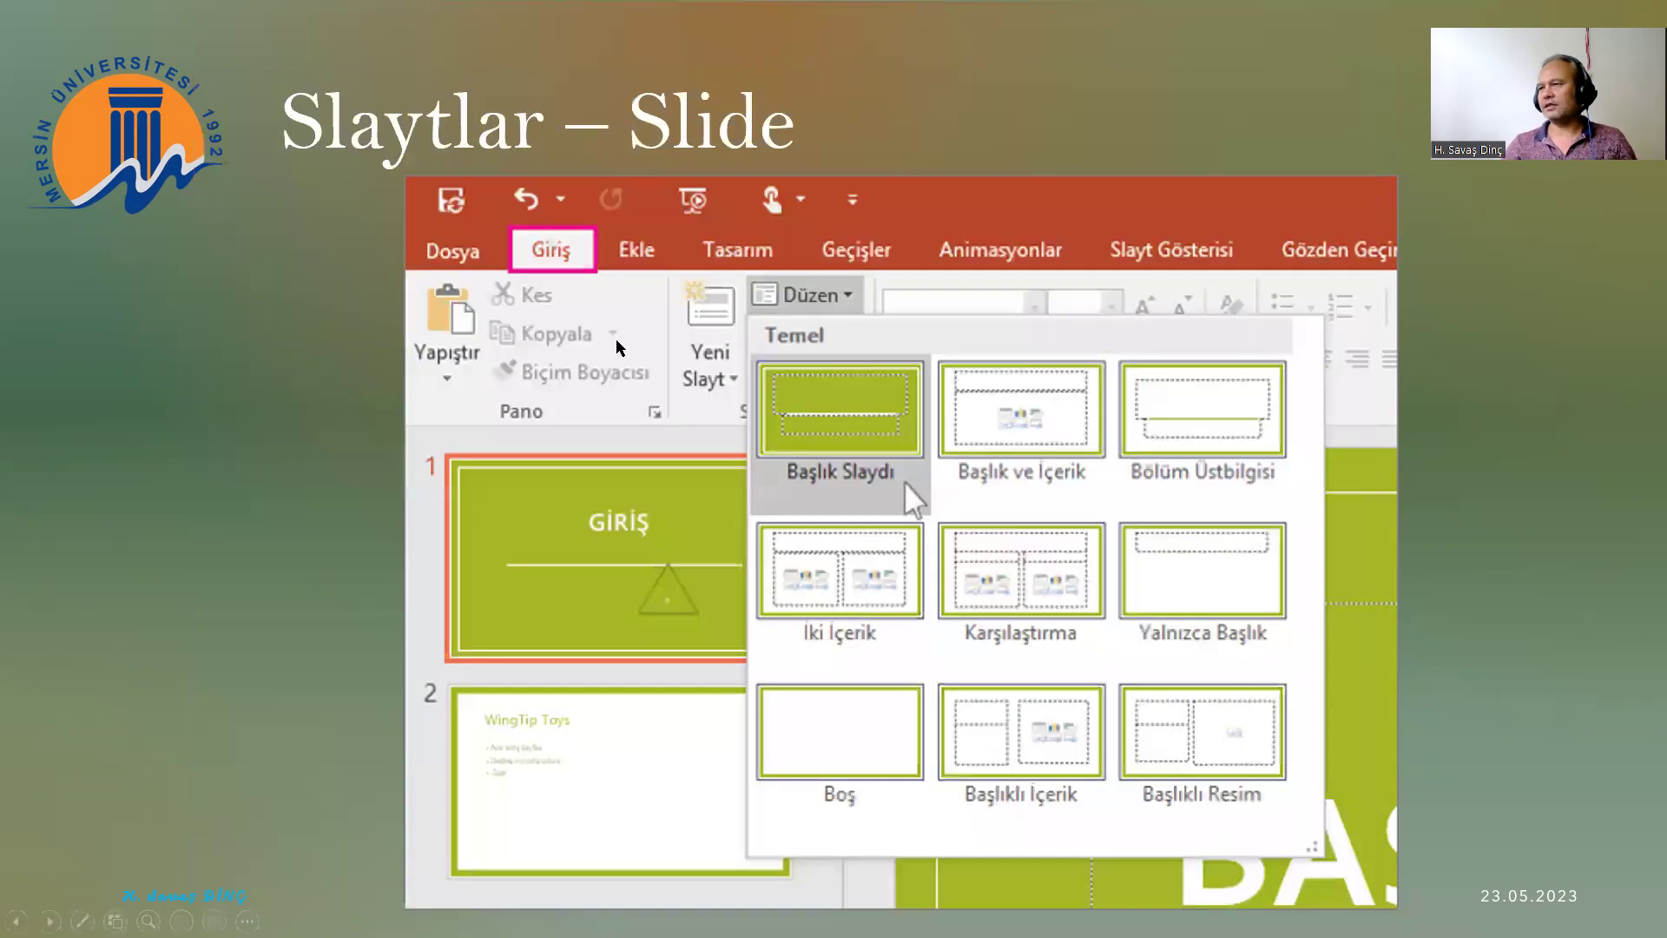
left_click(281, 410)
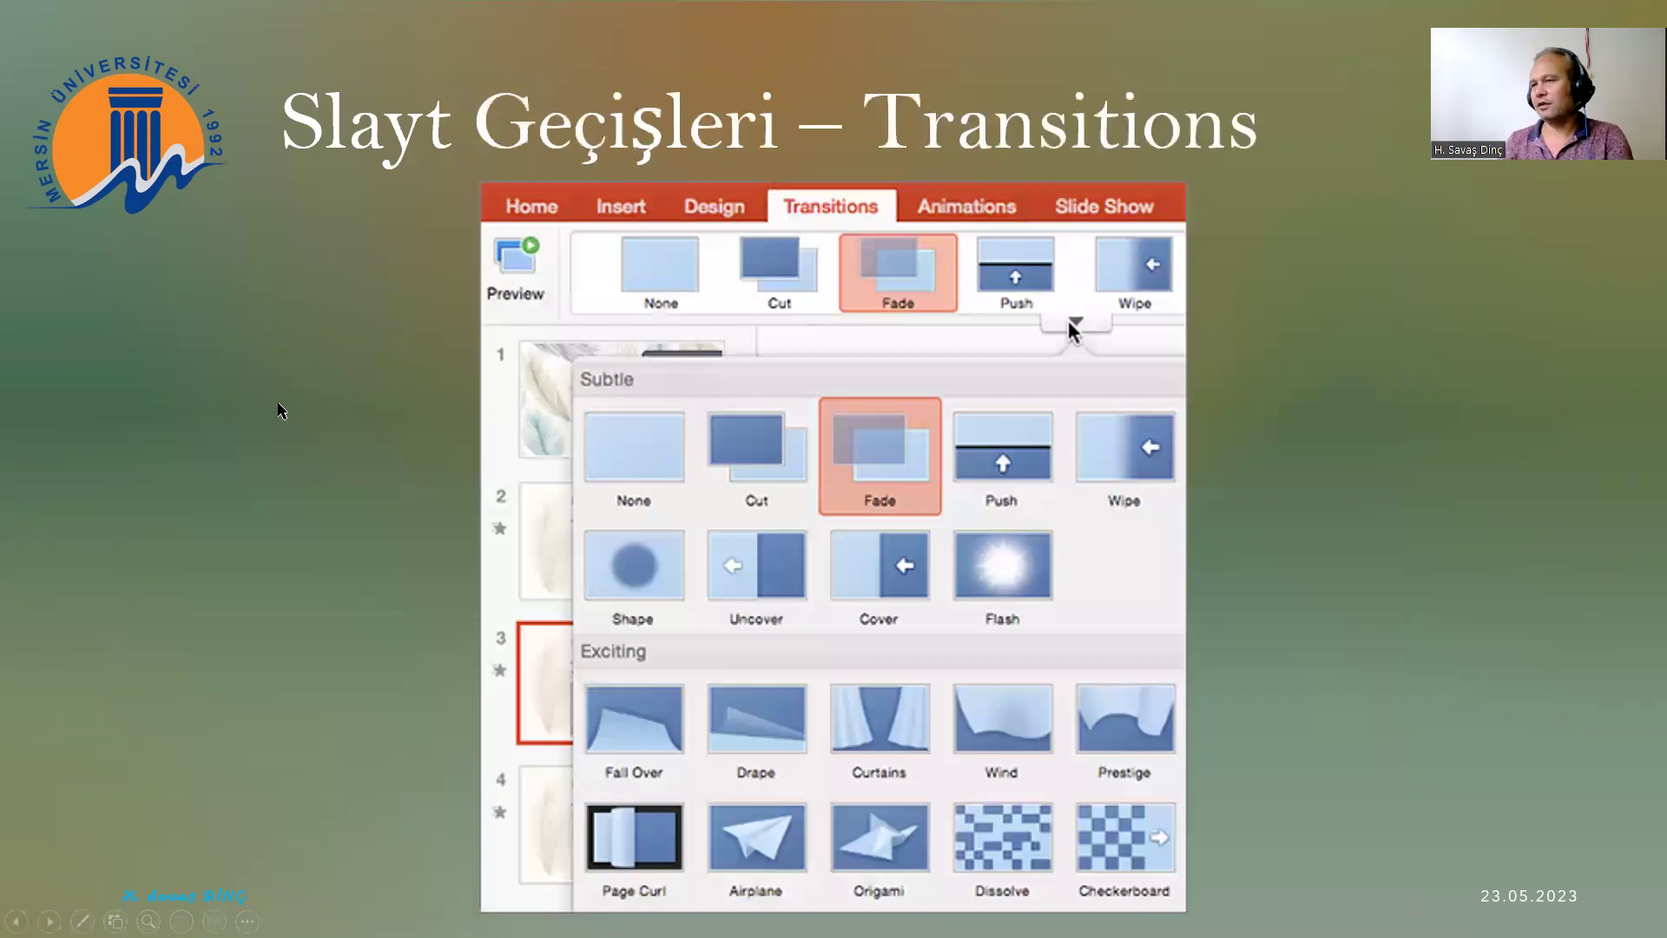